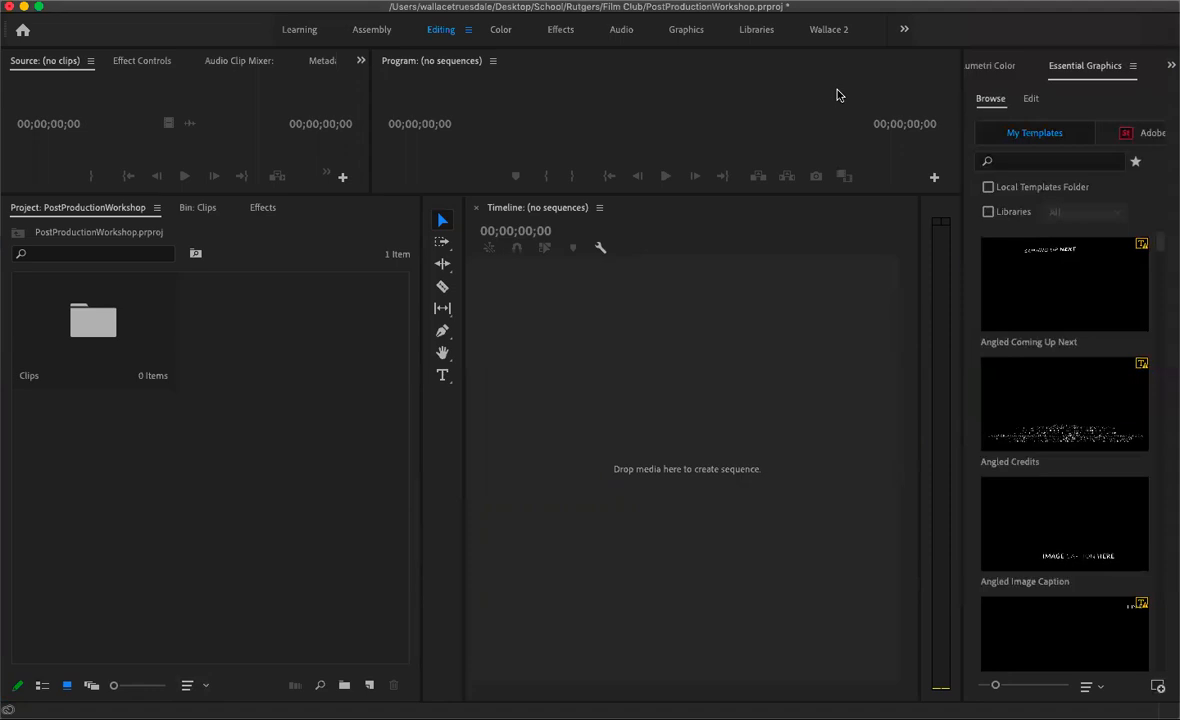
Import the clips MVI_3193.MOV through MVI_3196.MOV from the Dino Day Out folder inside Film Club
click(248, 538)
double_click(248, 538)
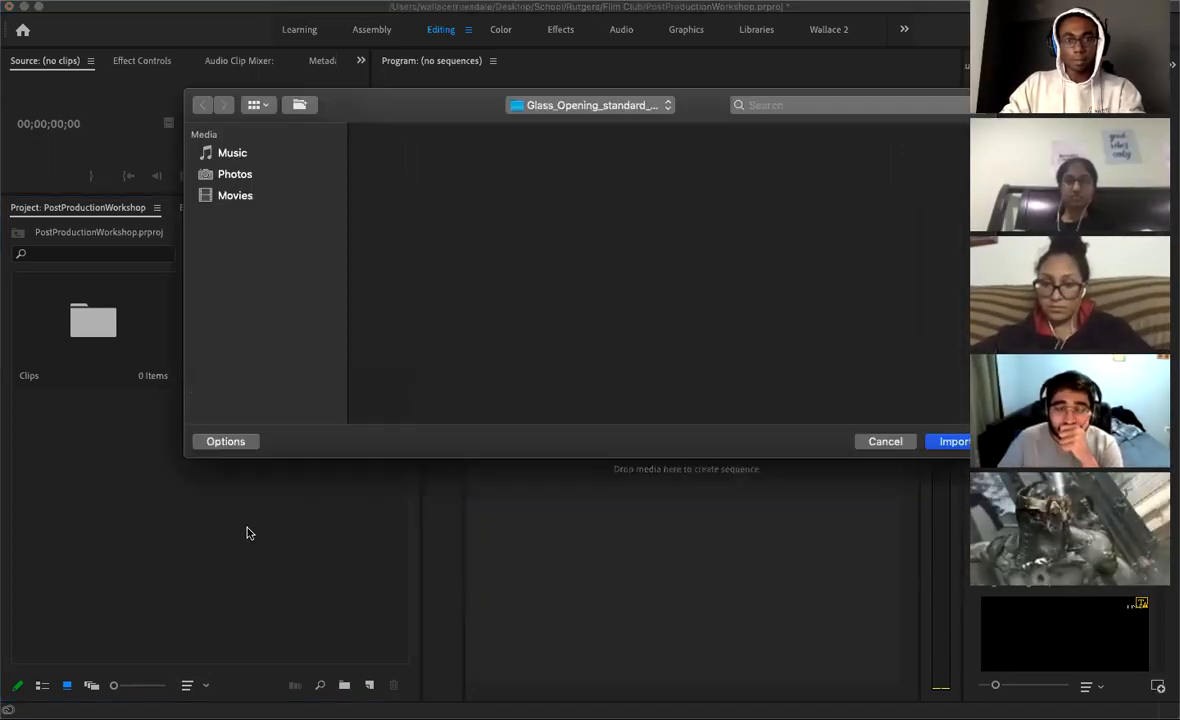
click(577, 107)
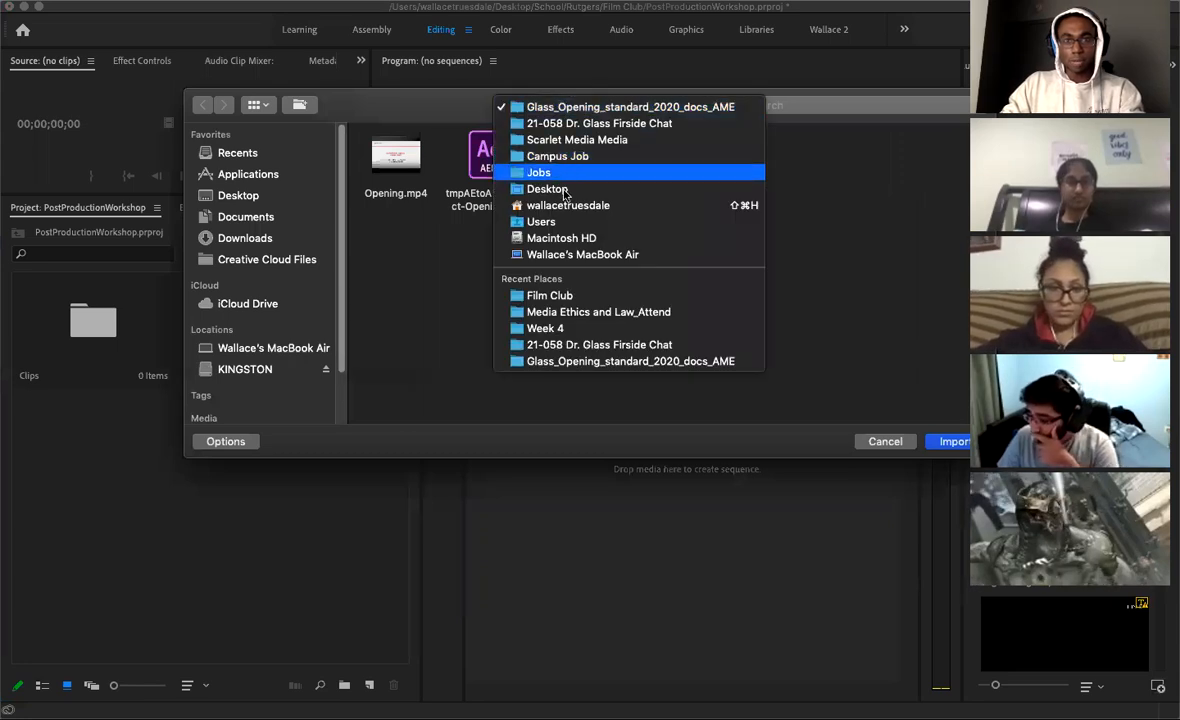
click(564, 296)
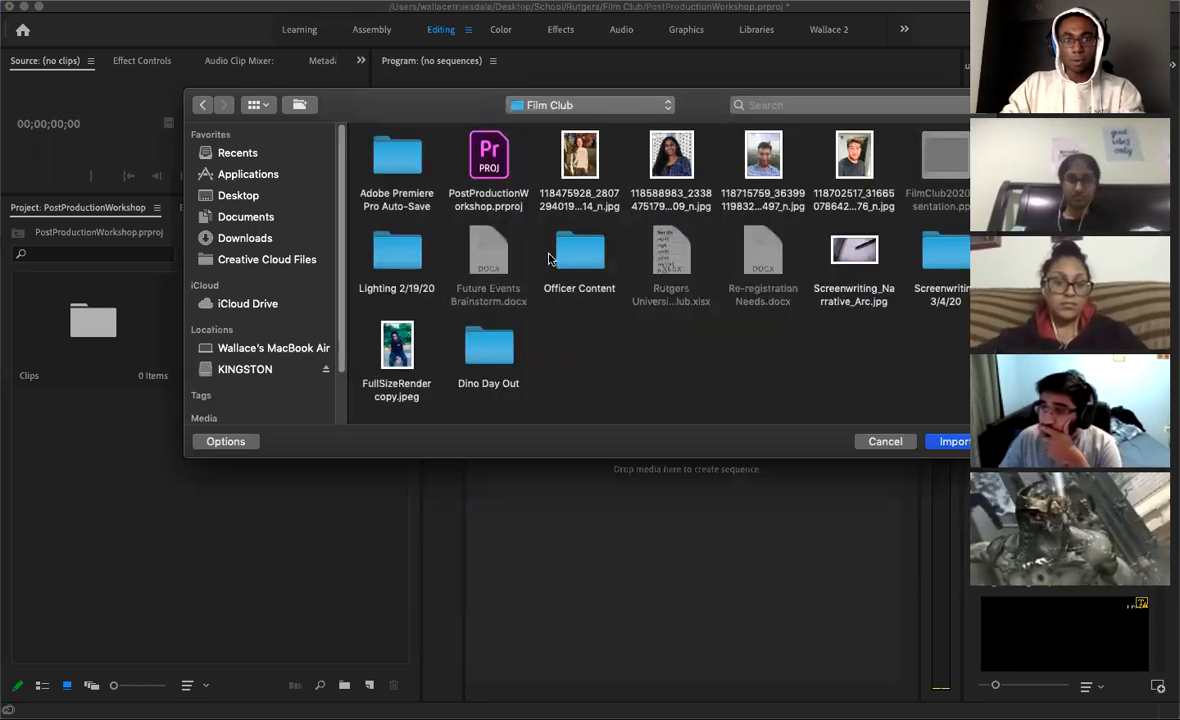
double_click(486, 348)
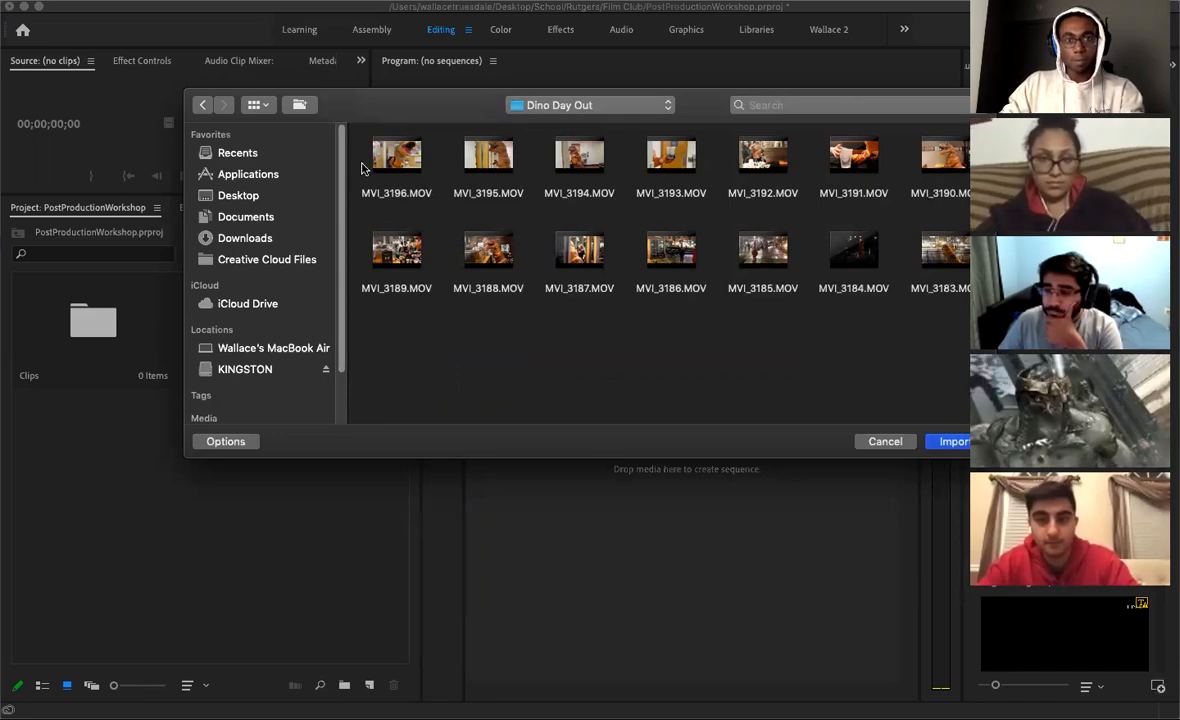
drag(335, 127, 672, 172)
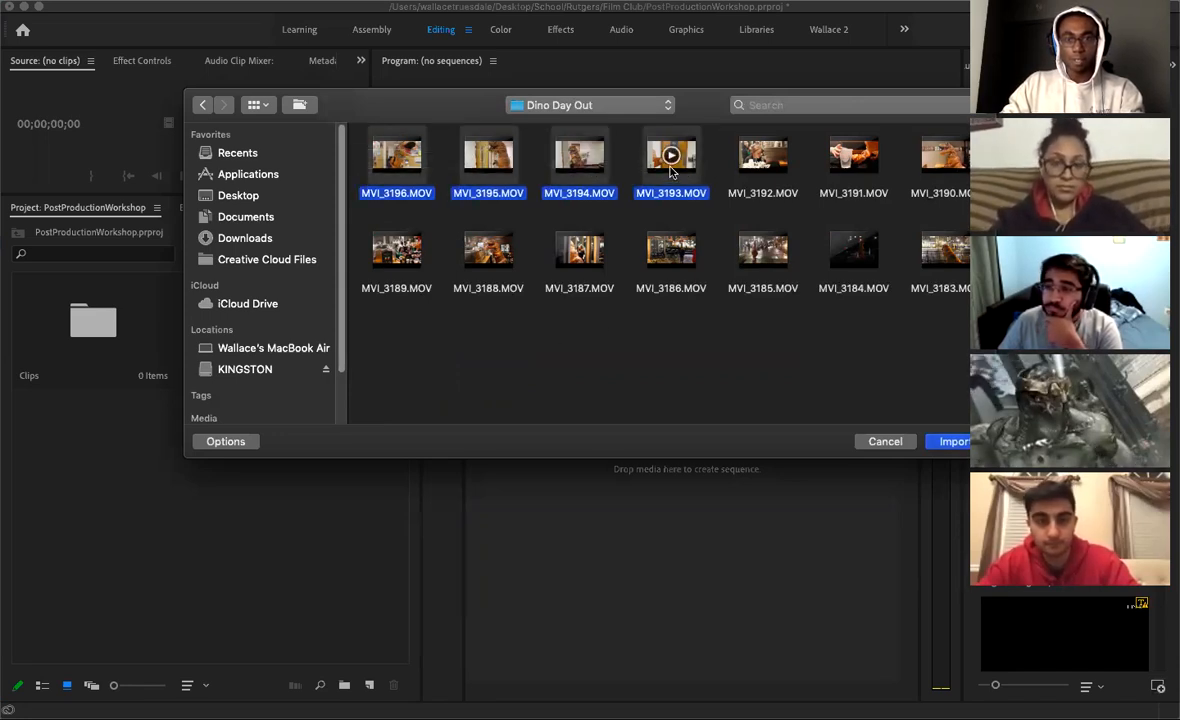
click(953, 442)
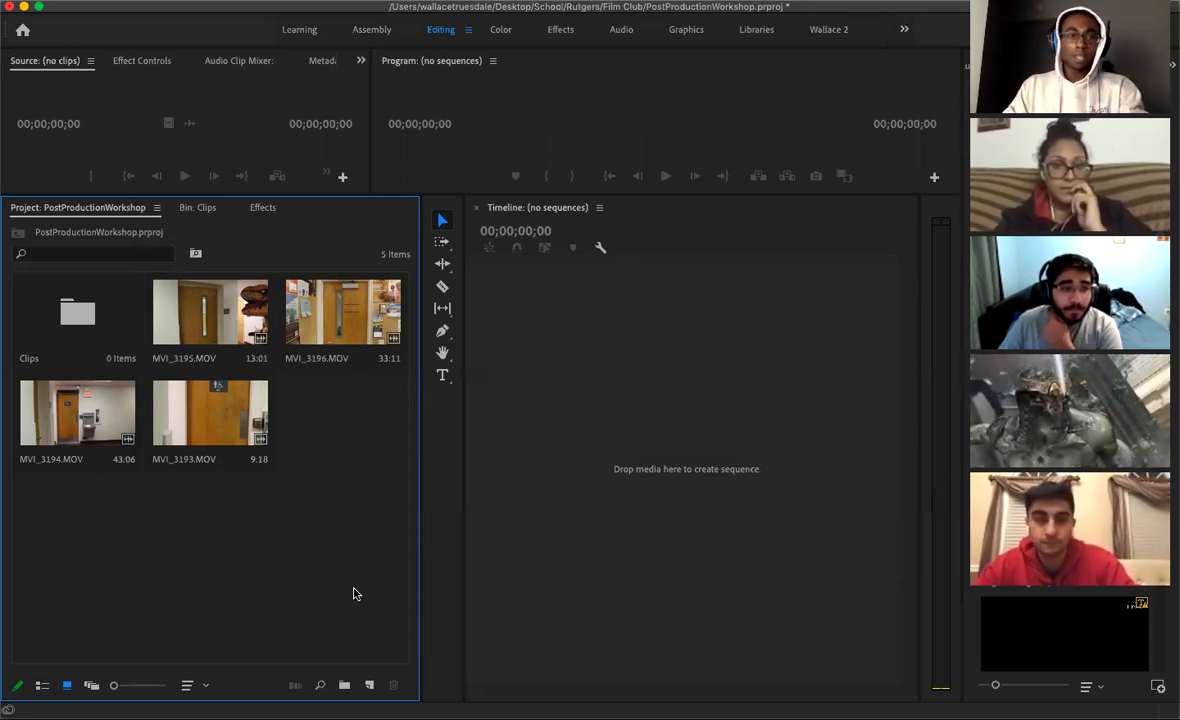
Create a new bin named Sound at the root of the project
click(369, 685)
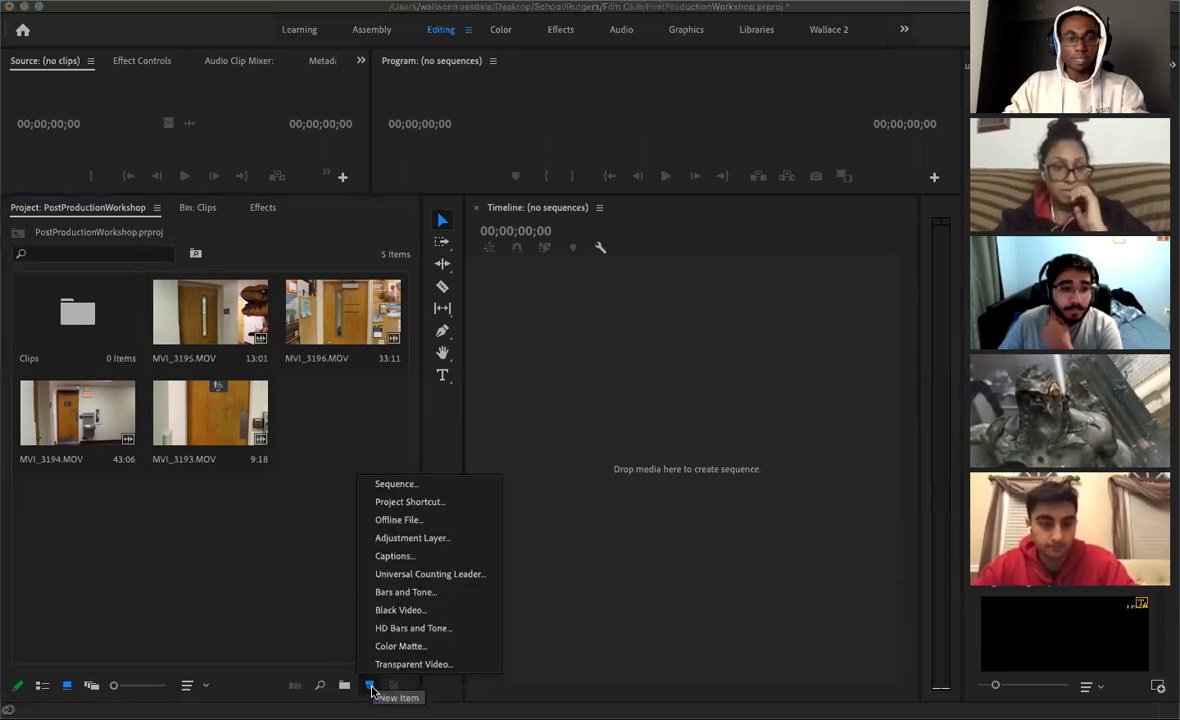
click(344, 685)
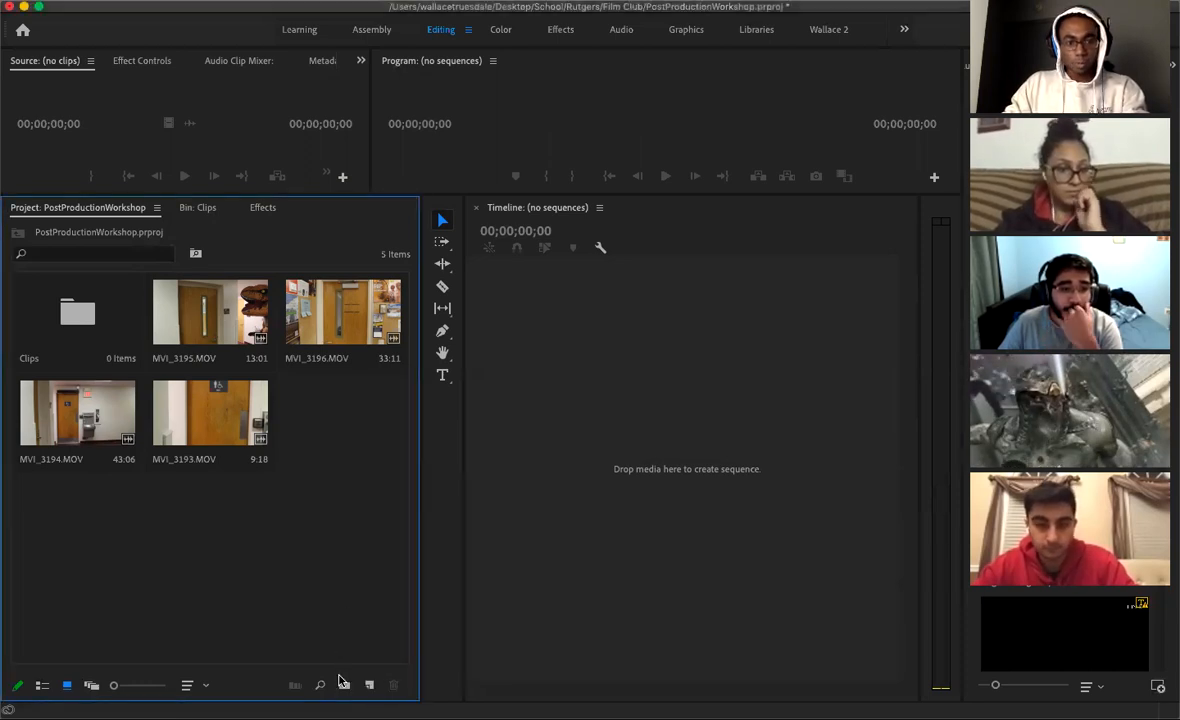
click(344, 685)
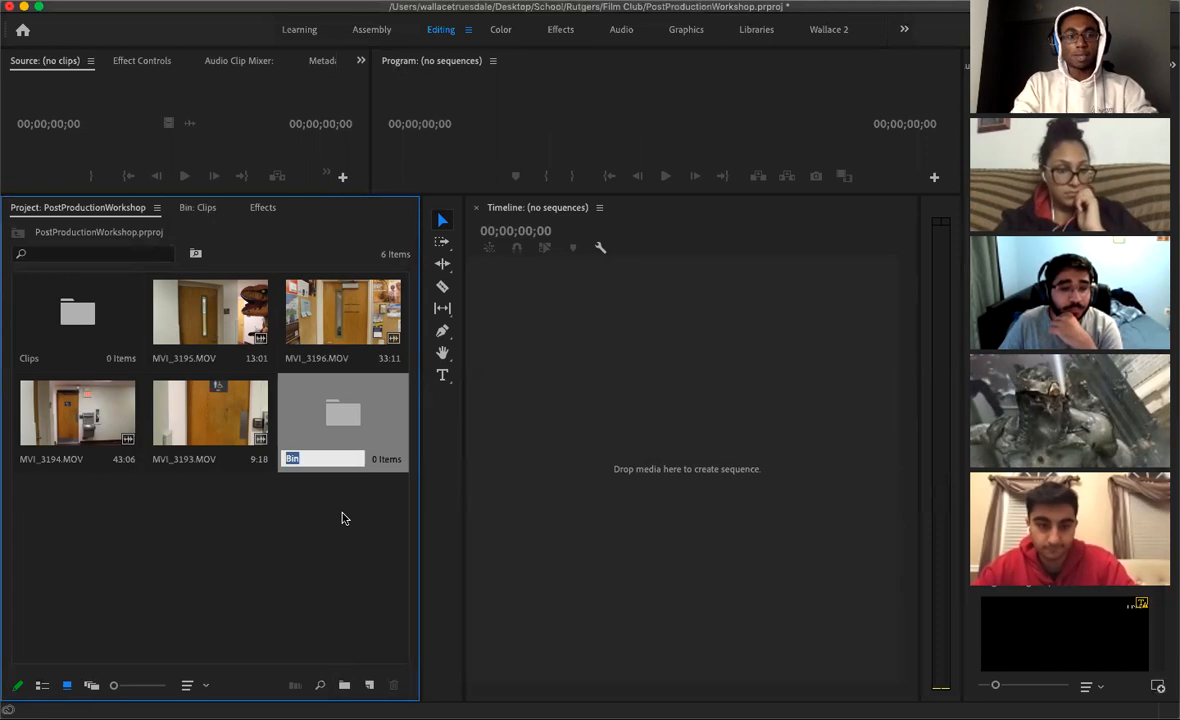
text(Sound)
key(Tab)
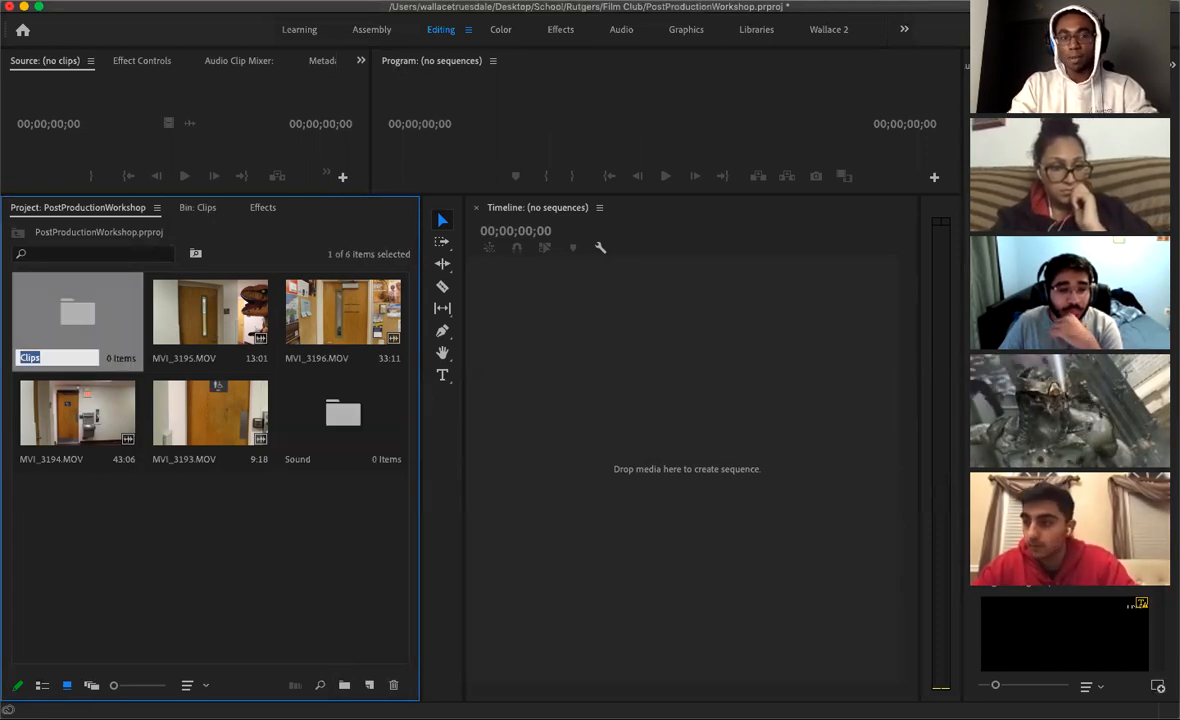
click(312, 624)
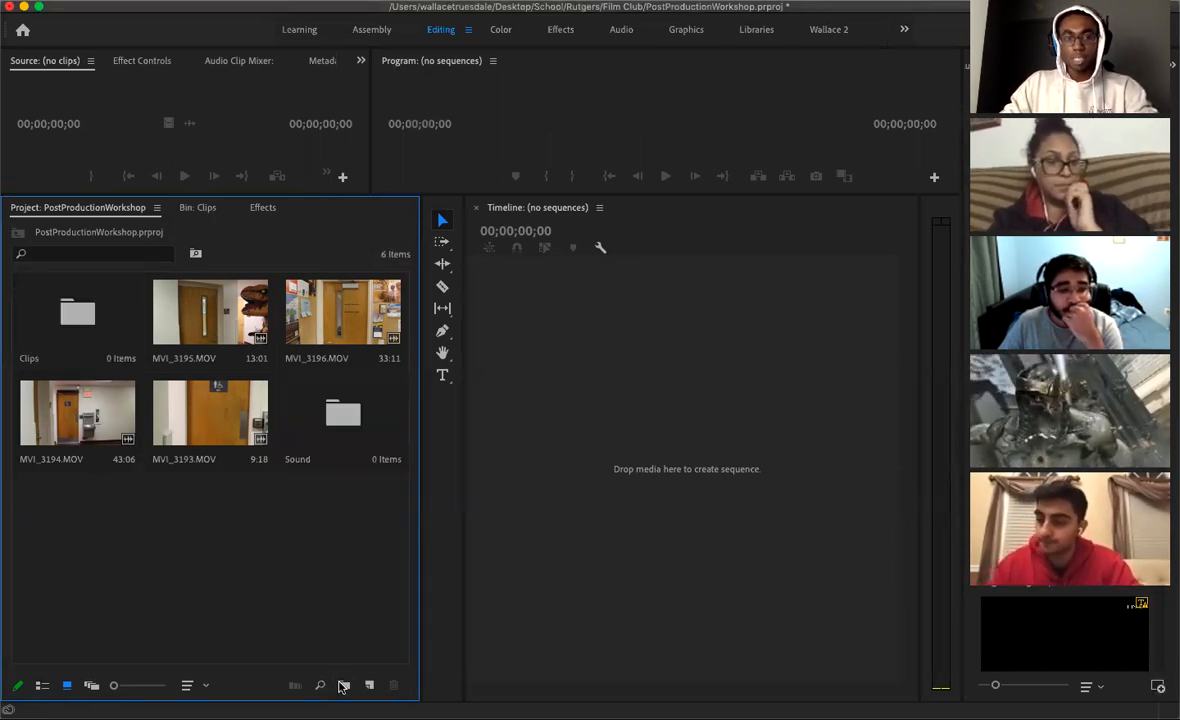
Add another bin named Sequence at the root of the project
key(super+i)
click(880, 440)
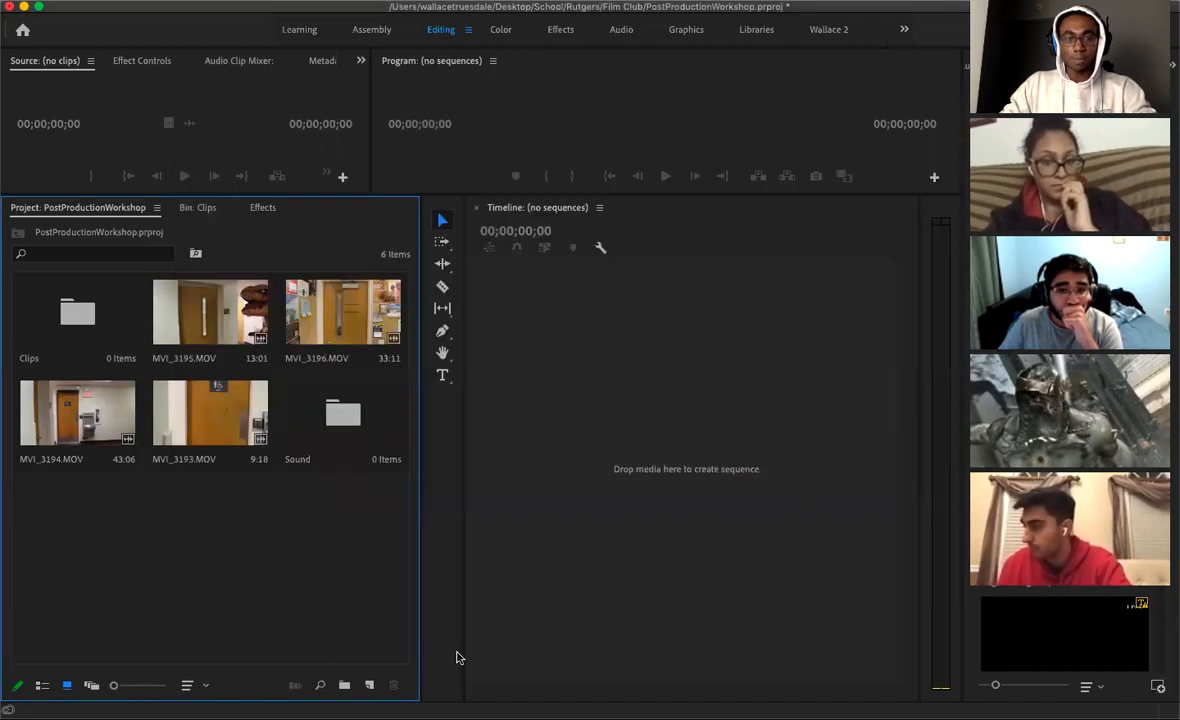
click(344, 685)
text(Sequence)
key(Tab)
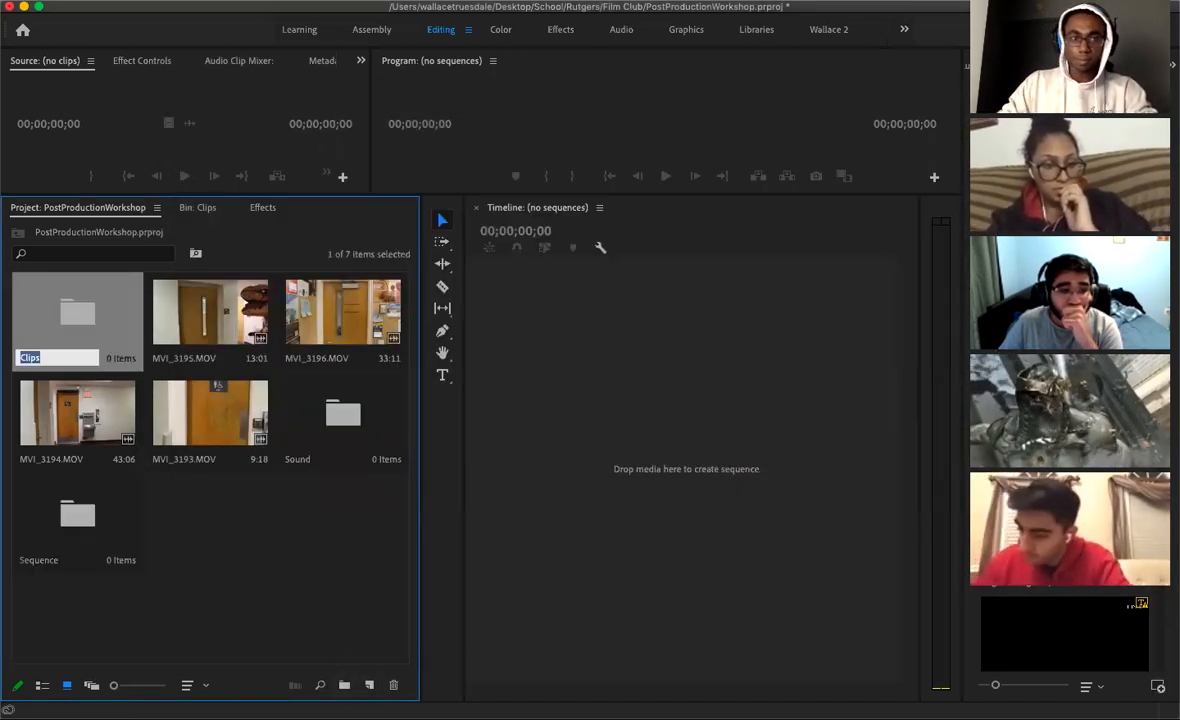
click(292, 531)
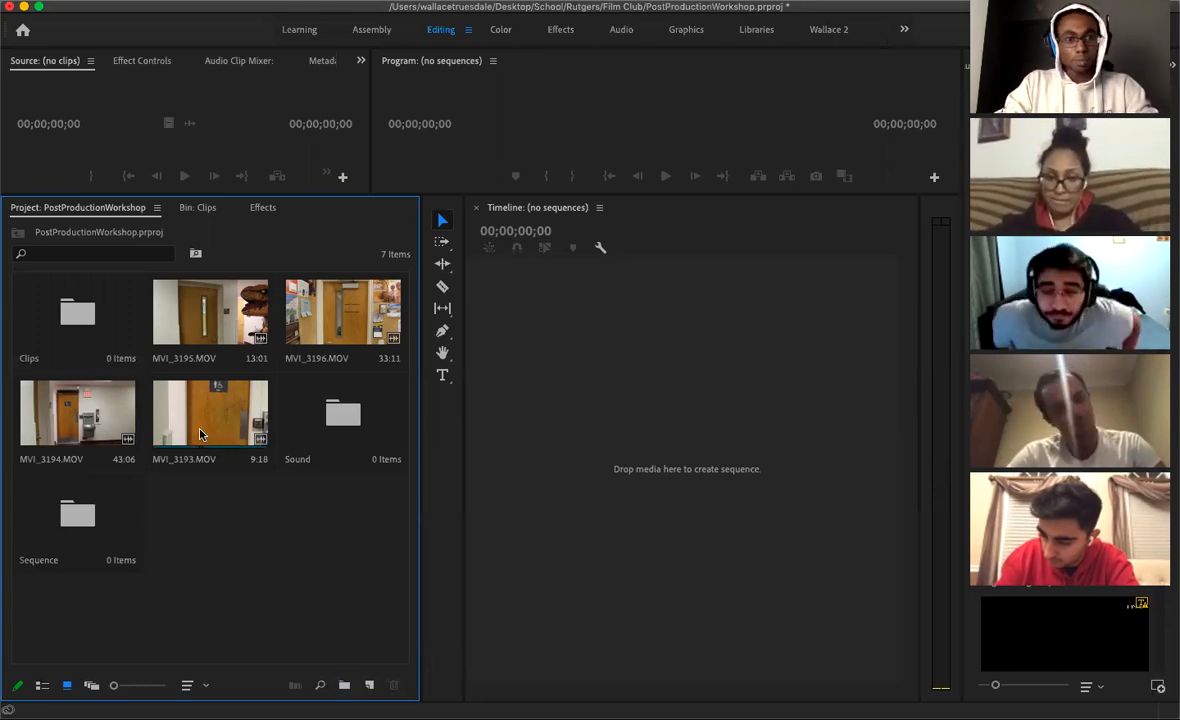
Move all four imported MVI clips into the Clips bin and open that bin
drag(185, 428, 70, 305)
drag(172, 282, 70, 322)
click(185, 295)
double_click(97, 320)
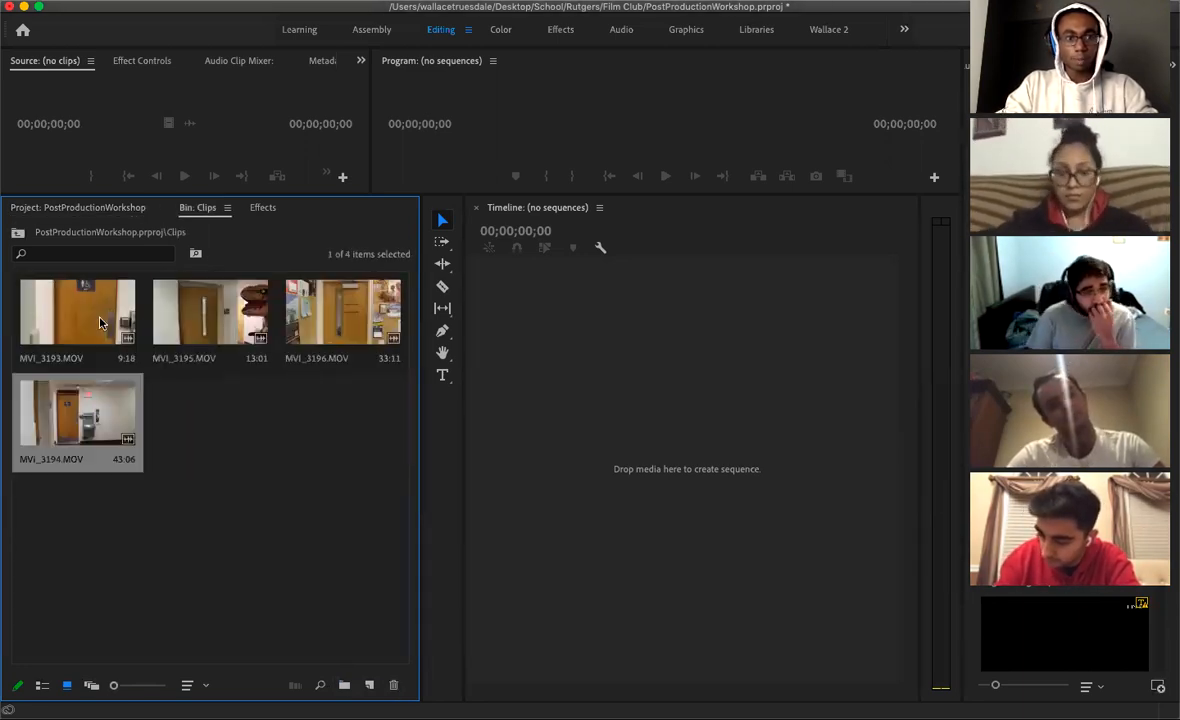
click(266, 474)
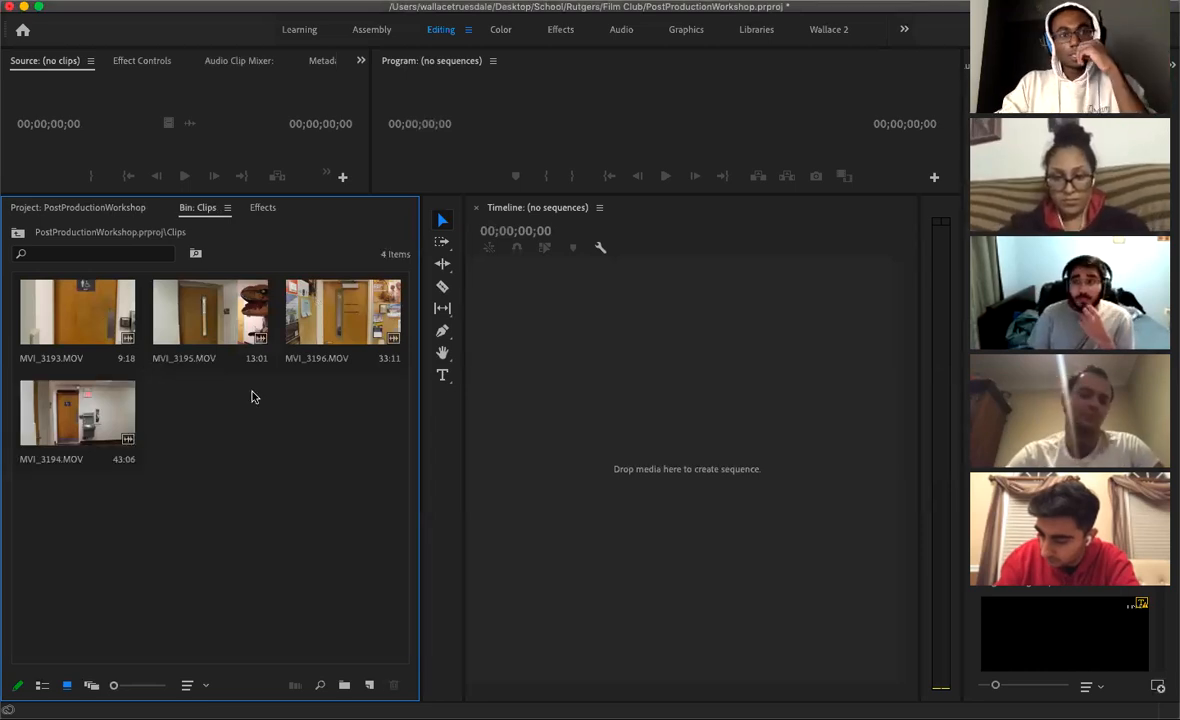
Create a sequence from MVI_3193.MOV in the empty timeline and enlarge the monitor area above it
click(575, 415)
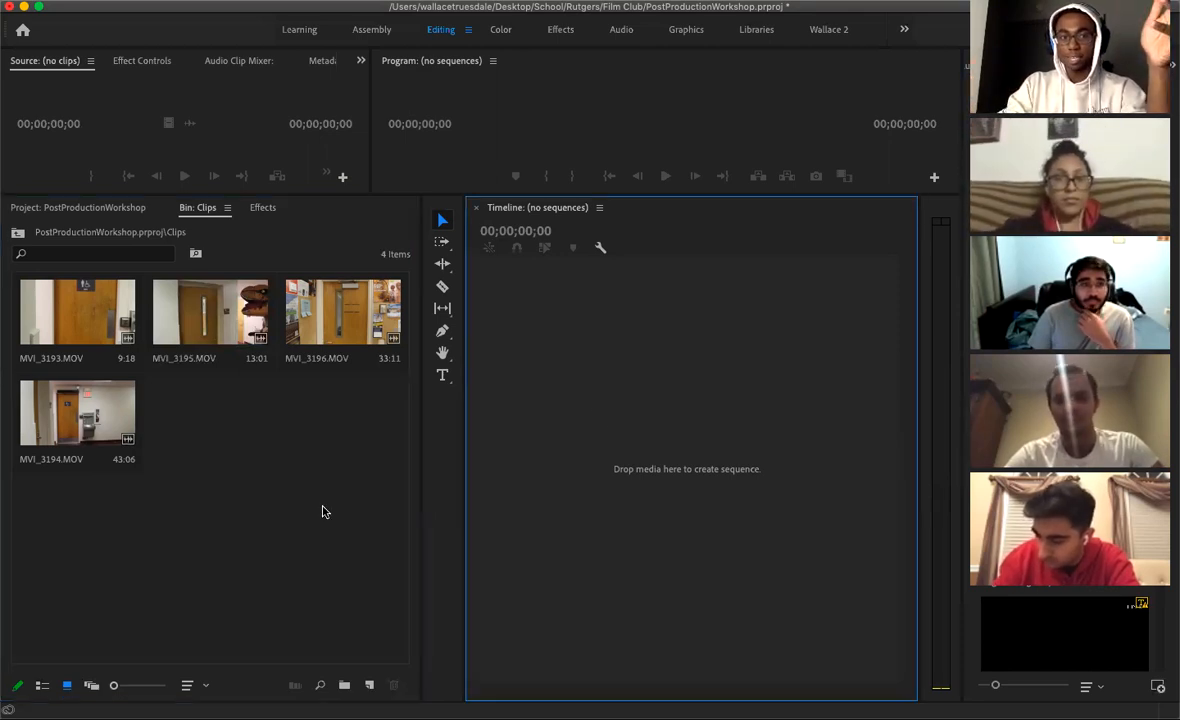
click(266, 524)
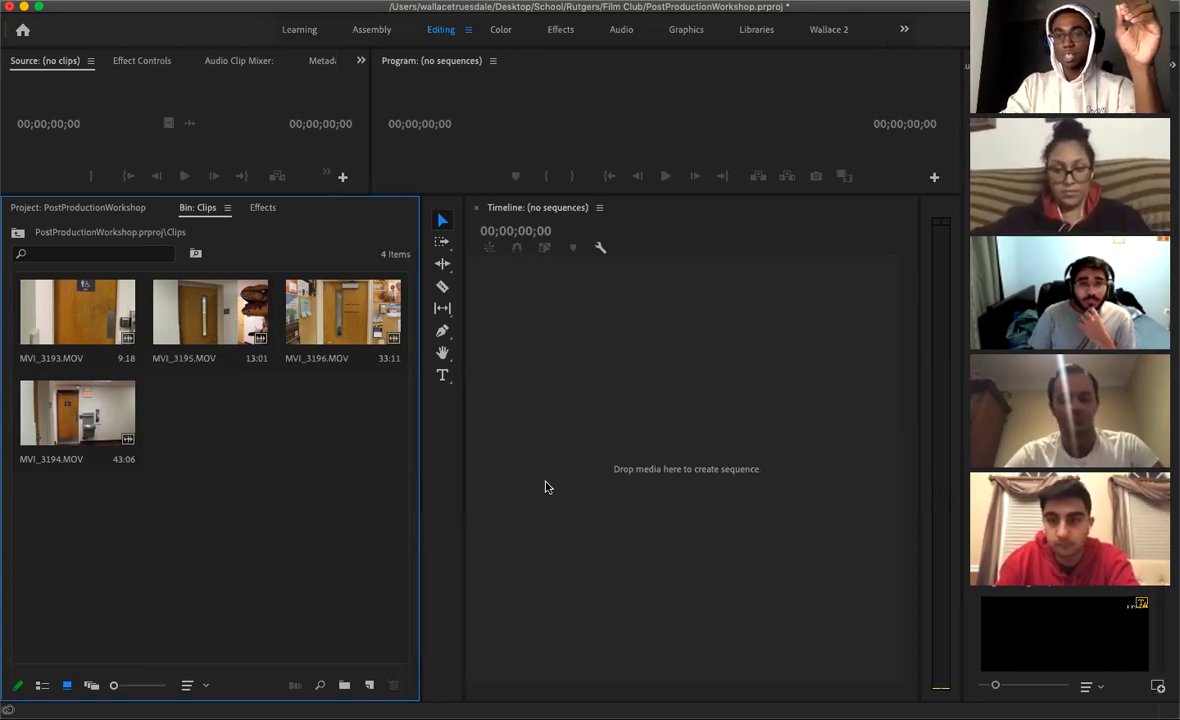
click(108, 316)
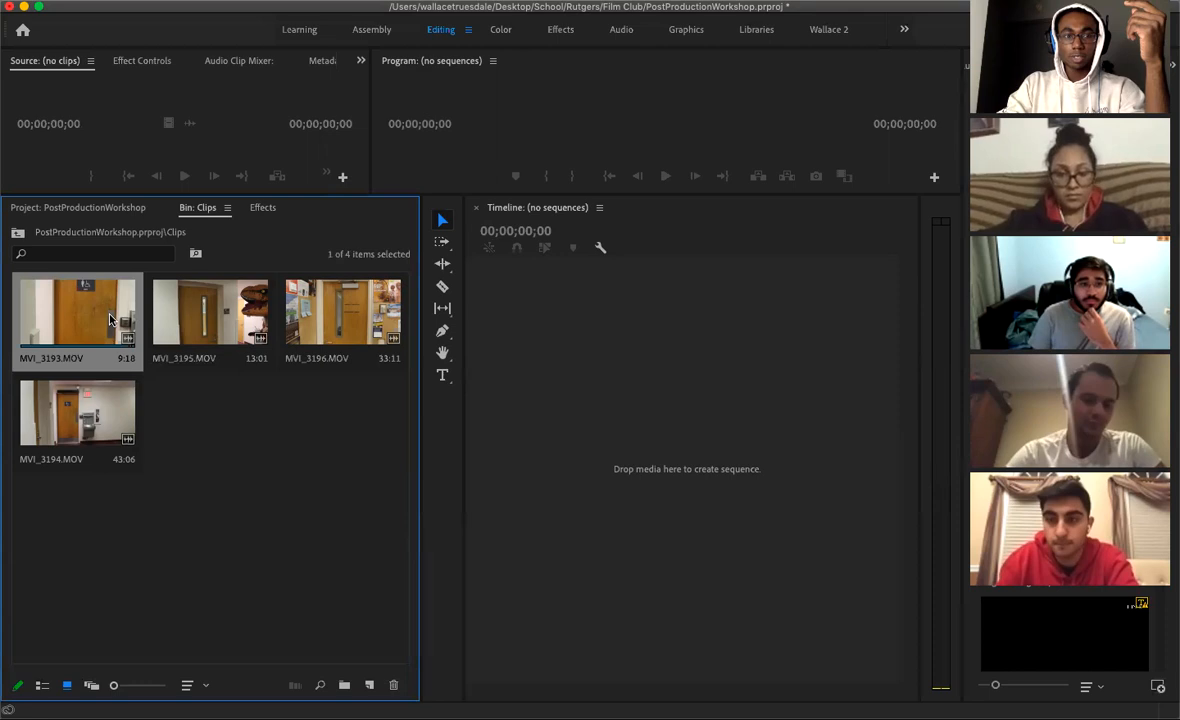
drag(110, 318, 628, 411)
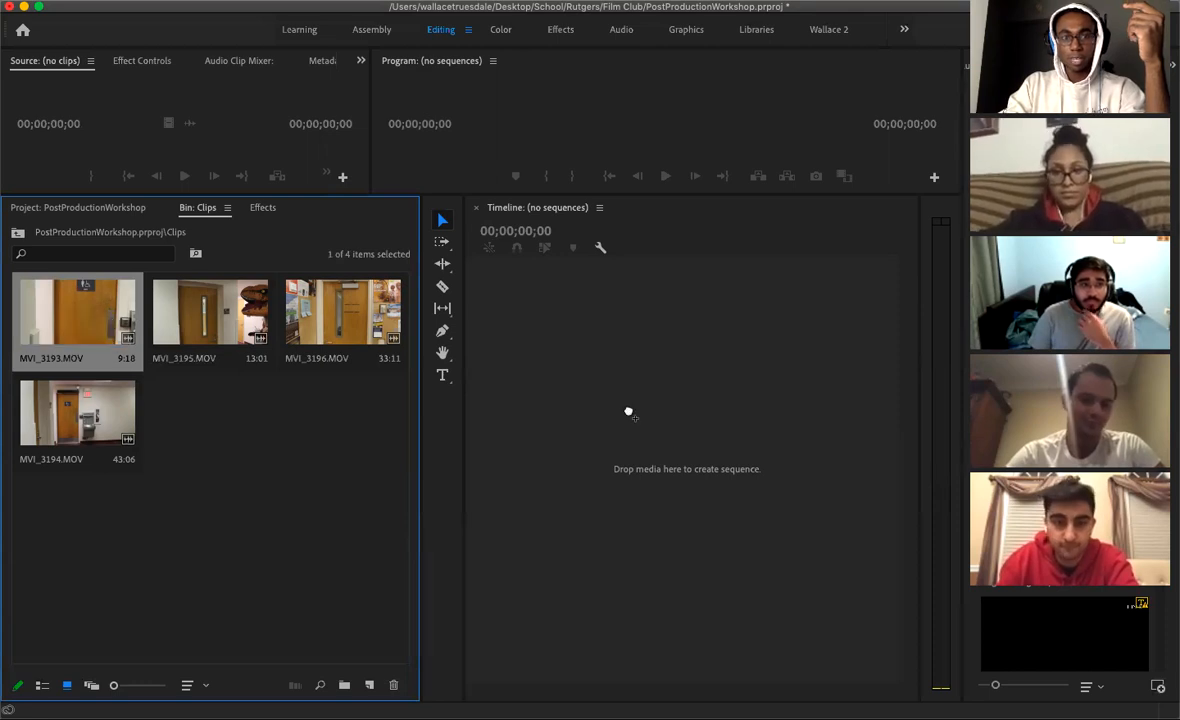
drag(628, 411, 537, 193)
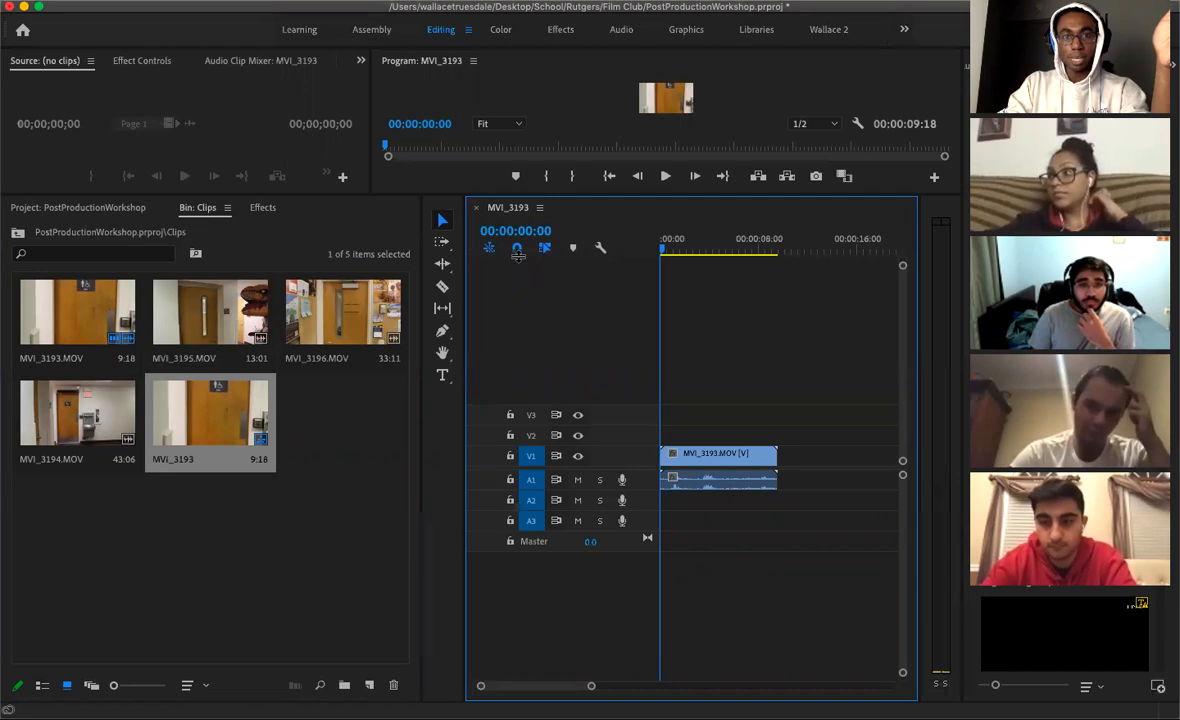
click(379, 394)
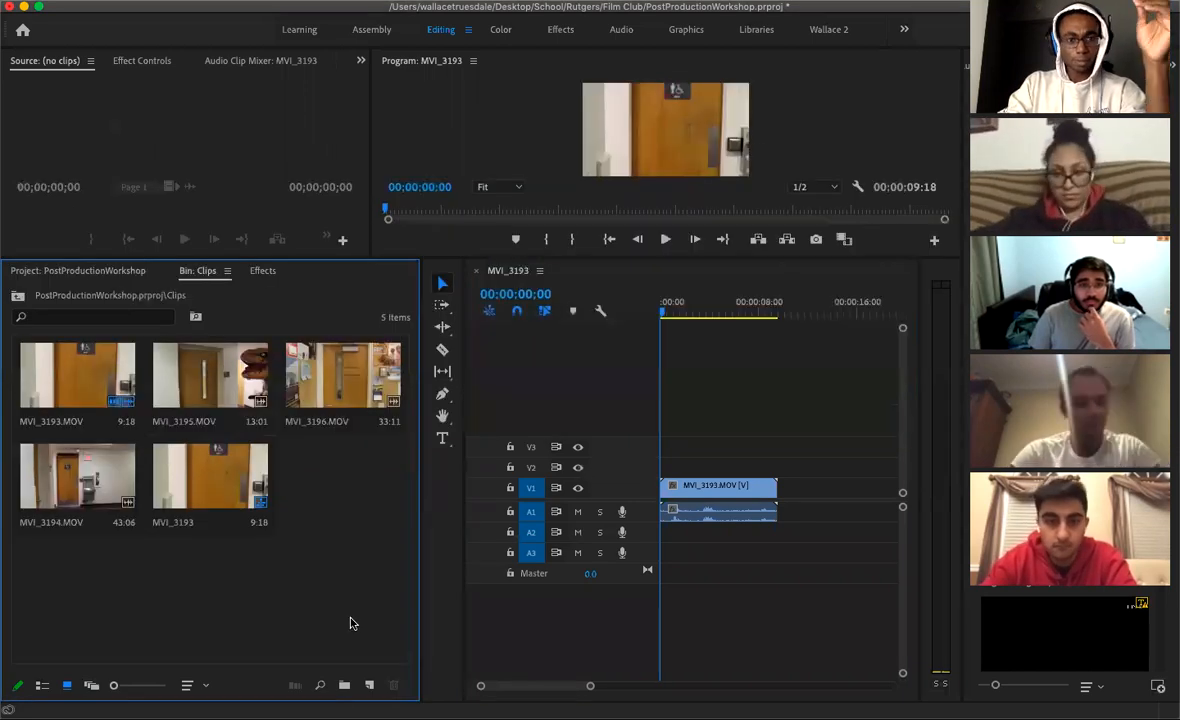
Start a new sequence in the Clips bin and name it Draft_01
click(371, 686)
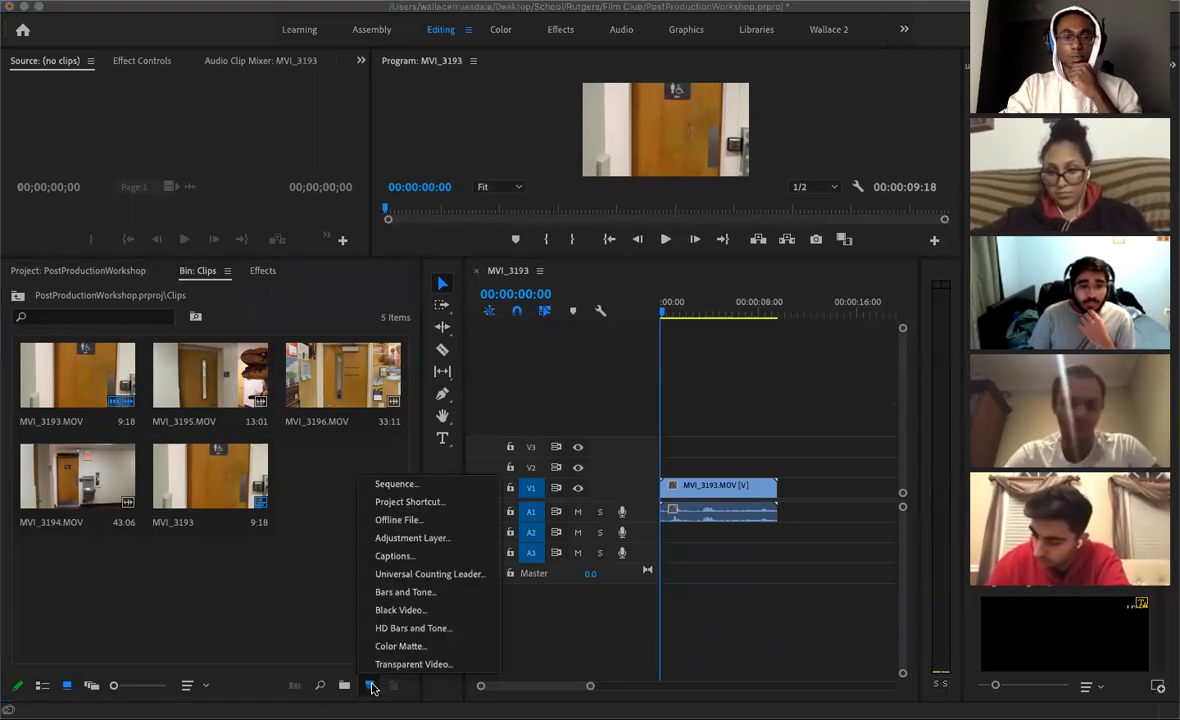
click(405, 484)
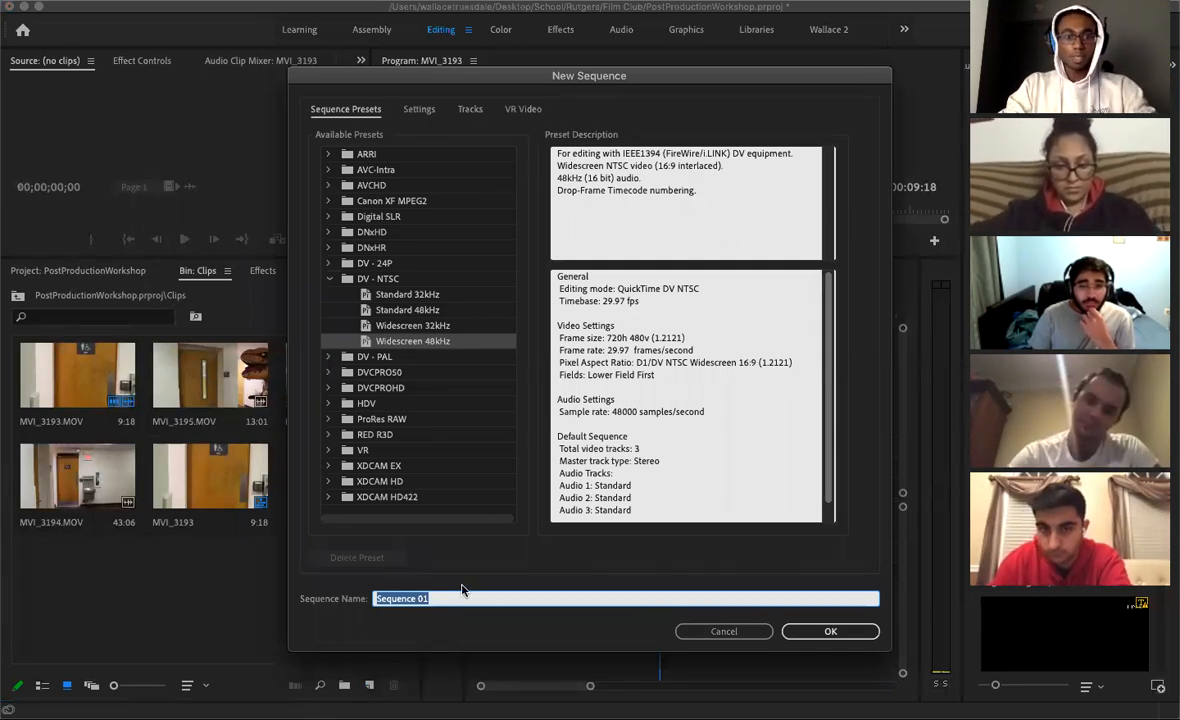
text(D)
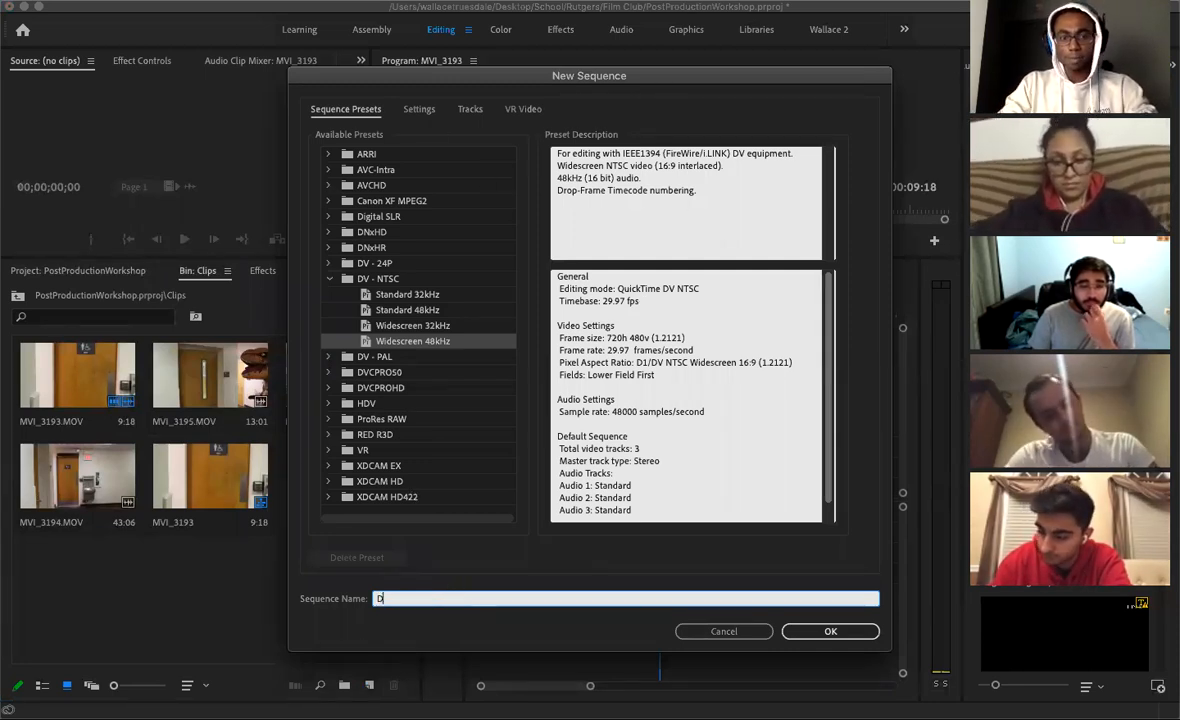
text(raft_01)
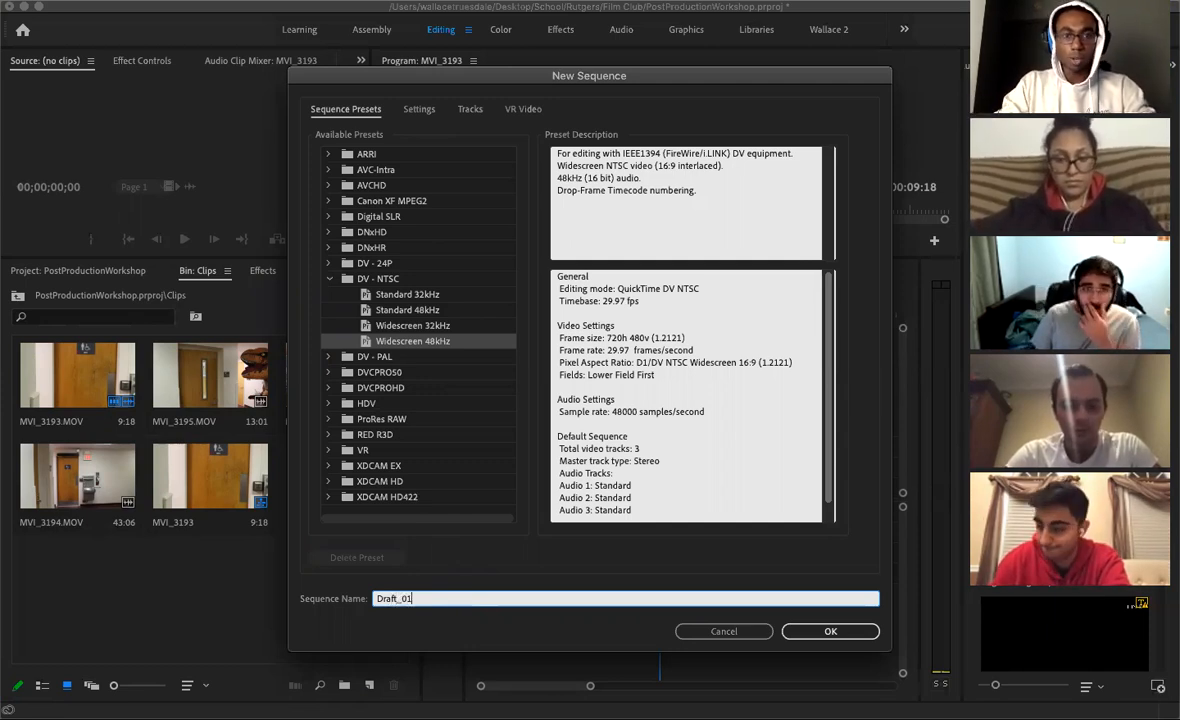
Look through the editing modes in the sequence settings, keep QuickTime DV NTSC, and create the sequence
click(424, 111)
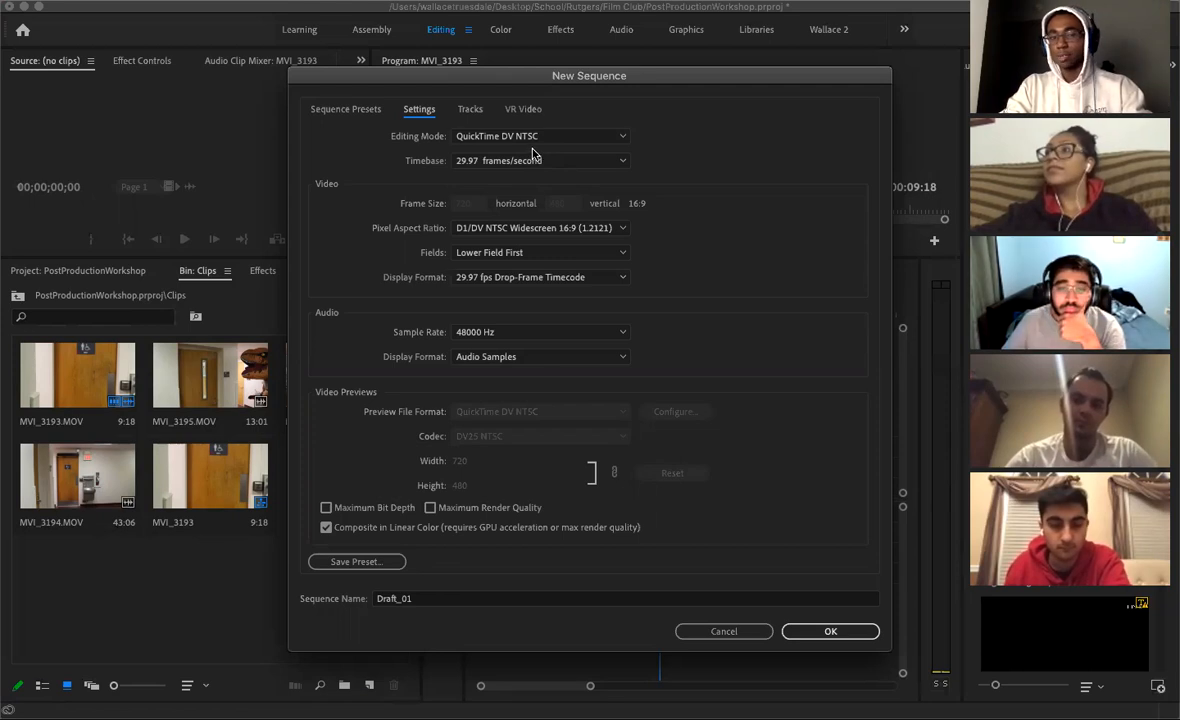
click(535, 137)
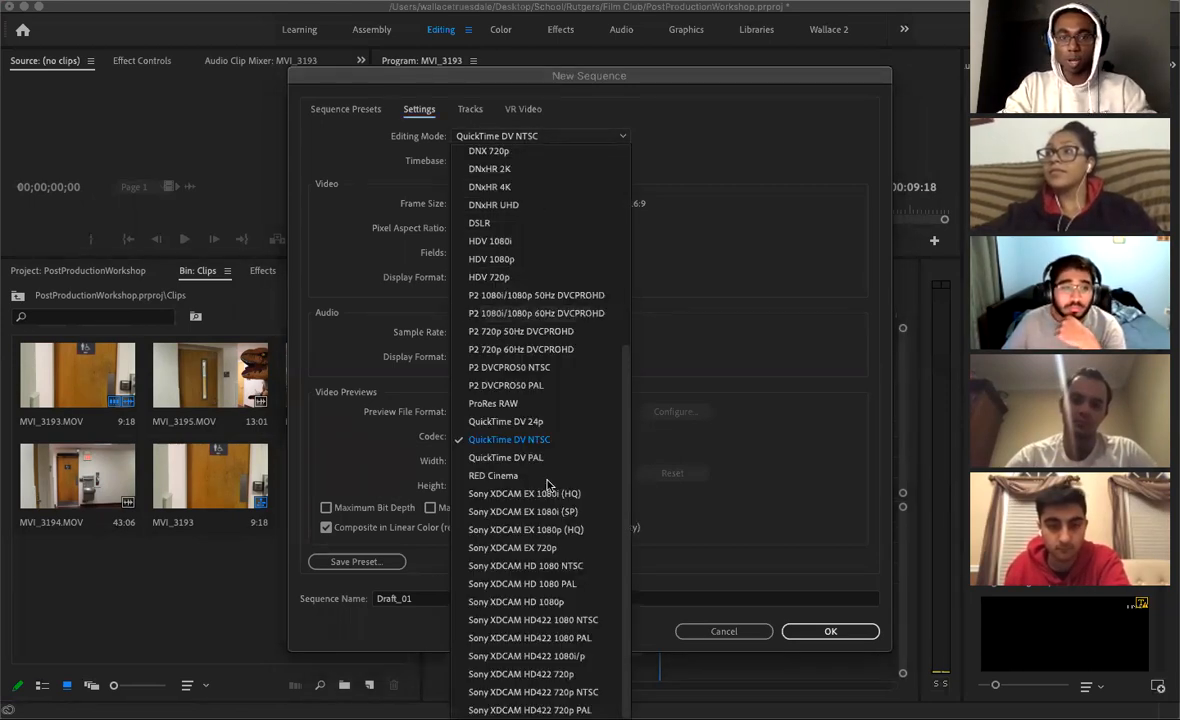
scroll(547, 485, up, 5)
scroll(547, 485, down, 5)
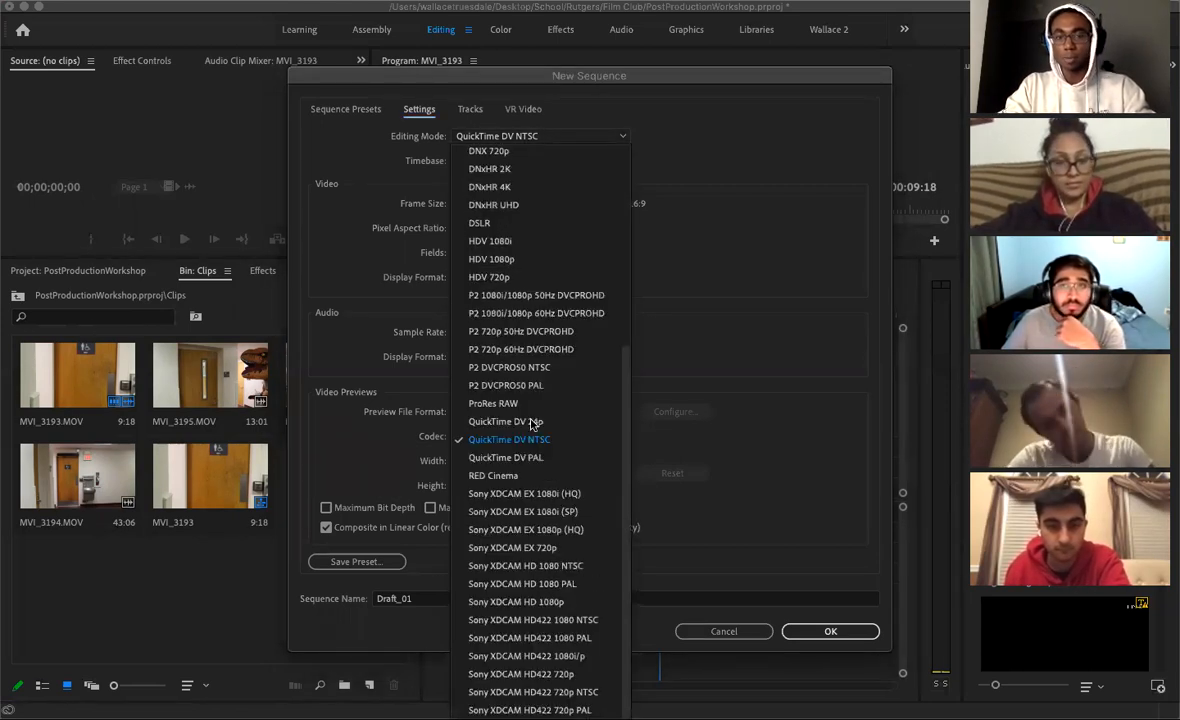
scroll(540, 383, up, 5)
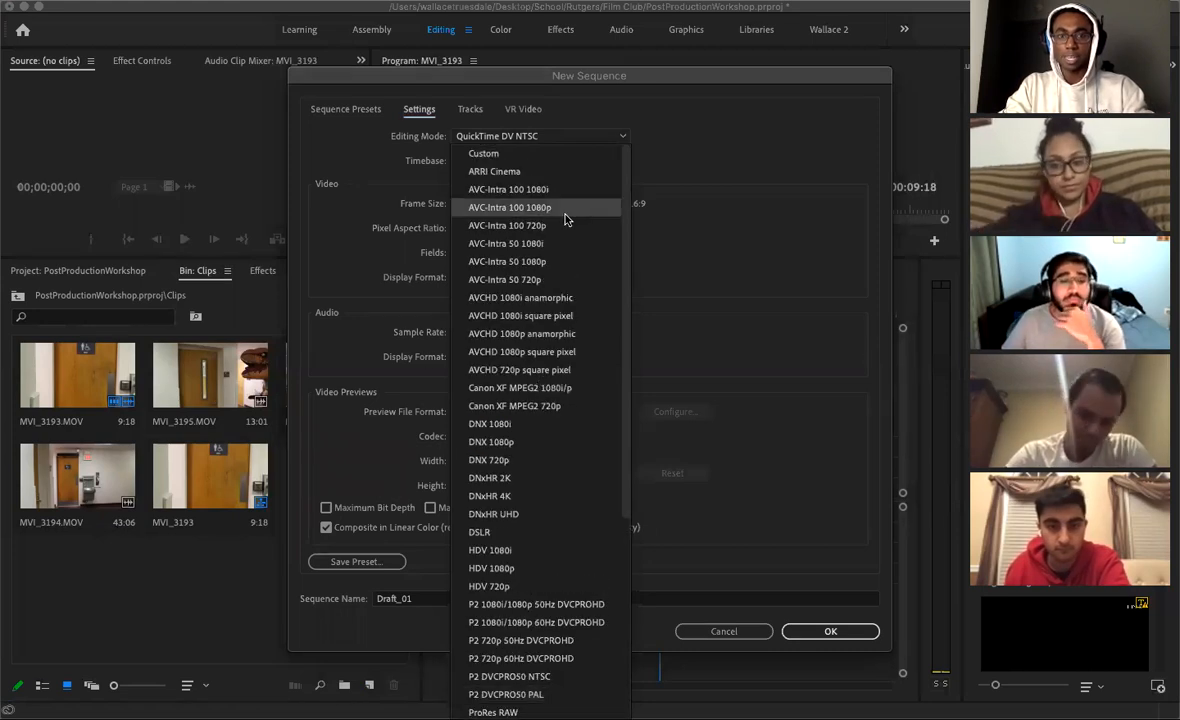
click(712, 219)
click(830, 632)
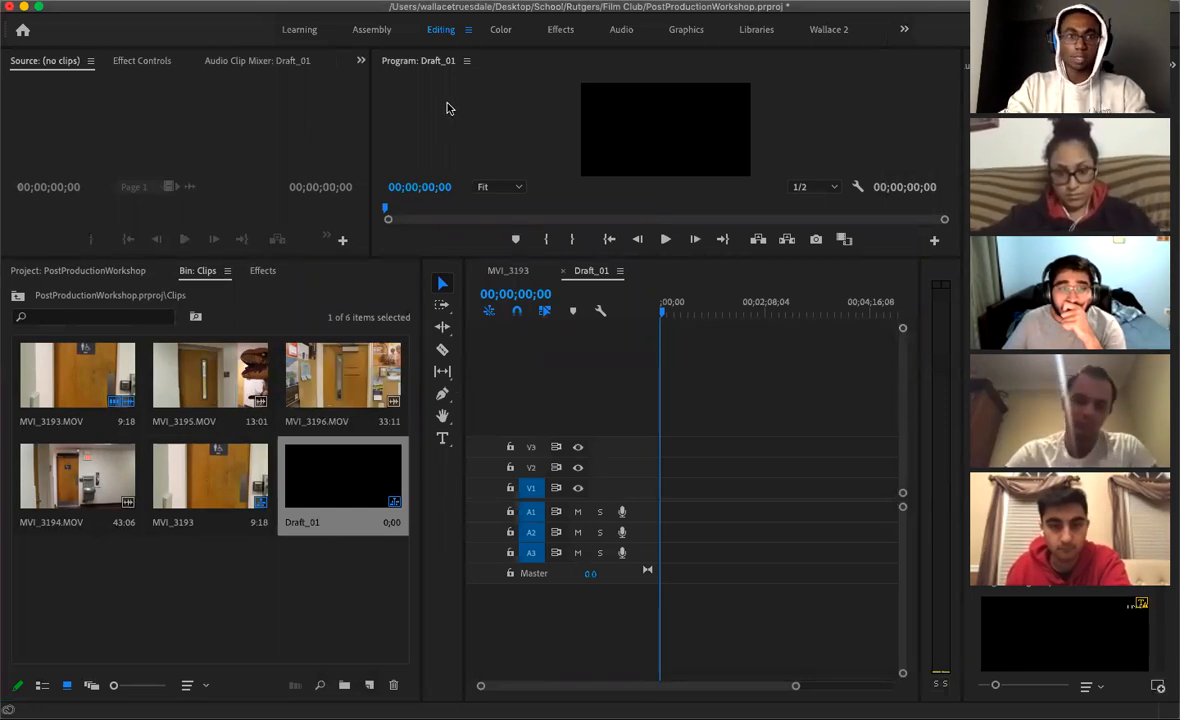
Place MVI_3193.MOV at the start of Draft_01, keeping the existing sequence settings, and close the MVI_3193 sequence
click(239, 566)
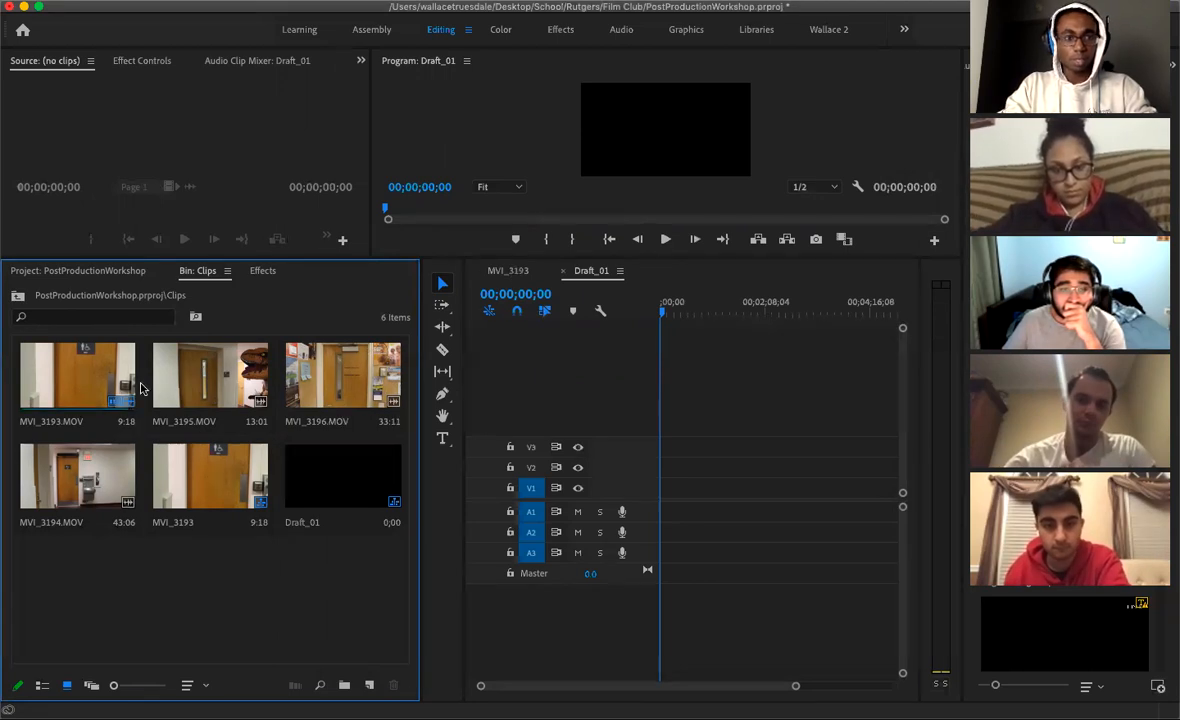
click(78, 376)
drag(78, 376, 663, 500)
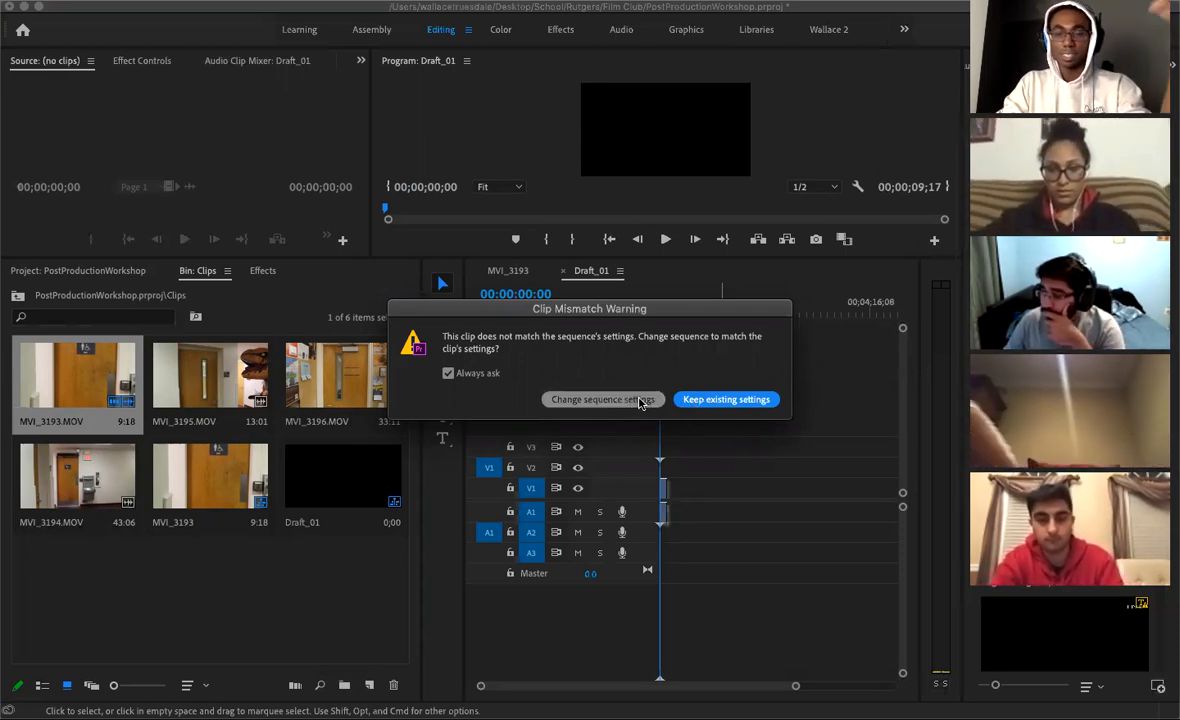
click(713, 400)
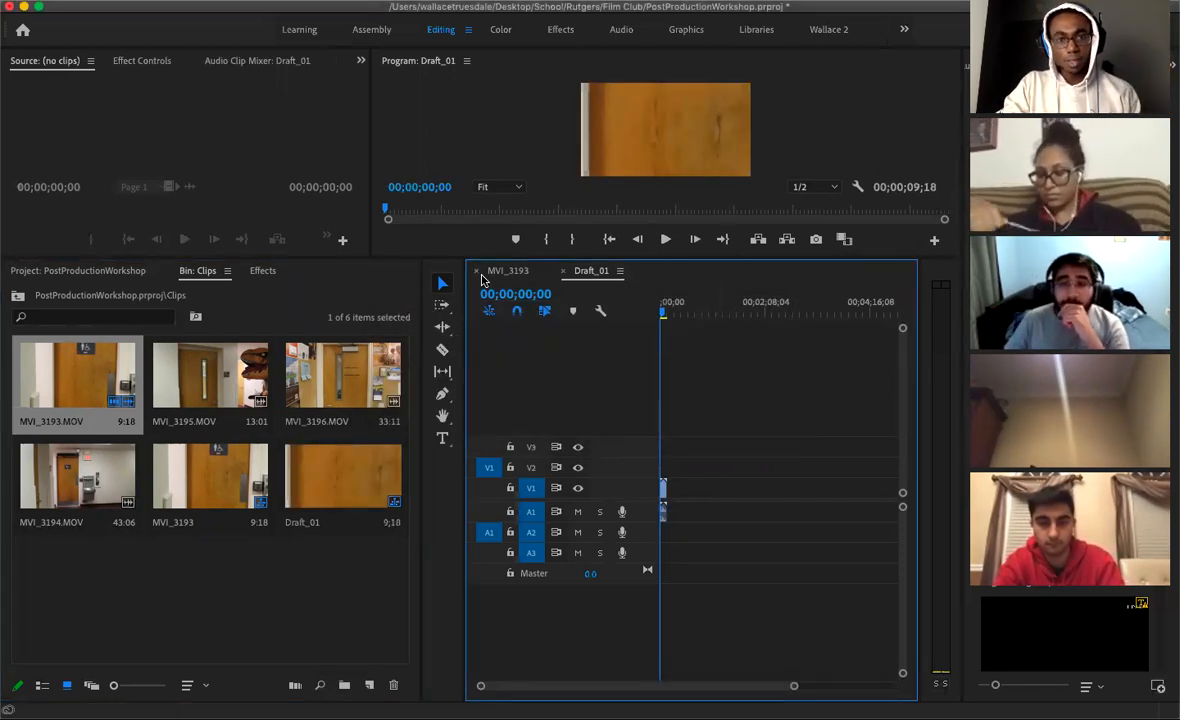
click(477, 271)
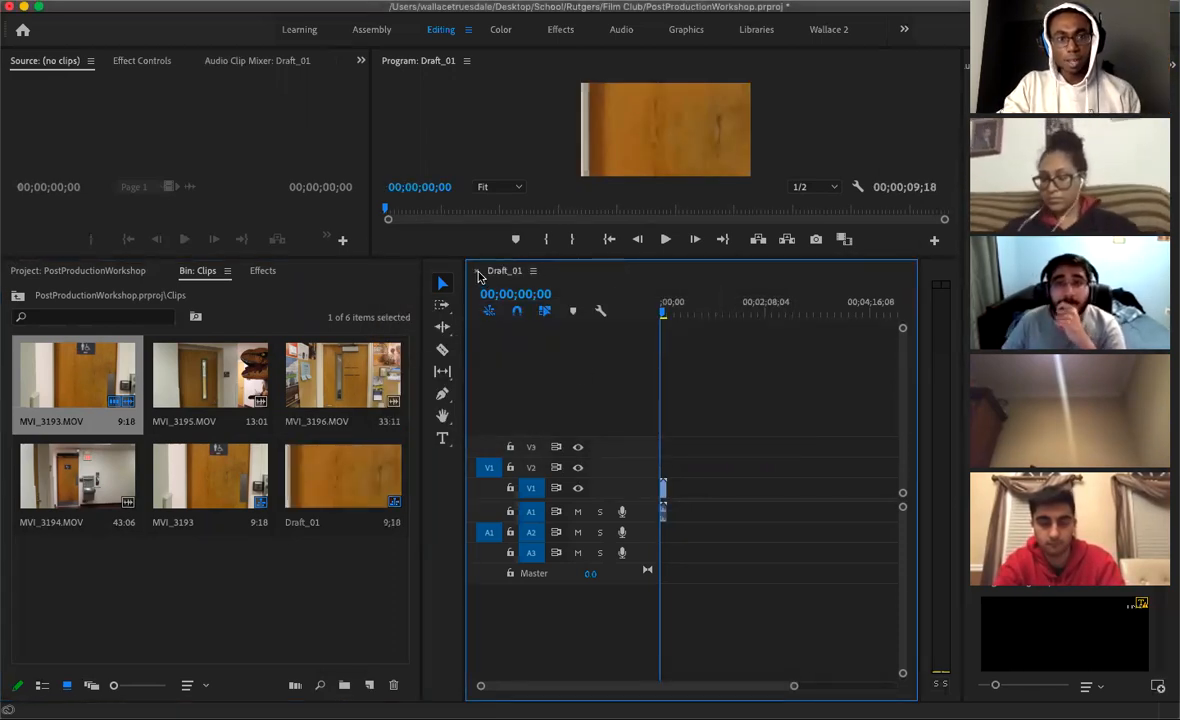
Append MVI_3195.MOV and MVI_3196.MOV one after the other behind MVI_3193.MOV in Draft_01
click(180, 579)
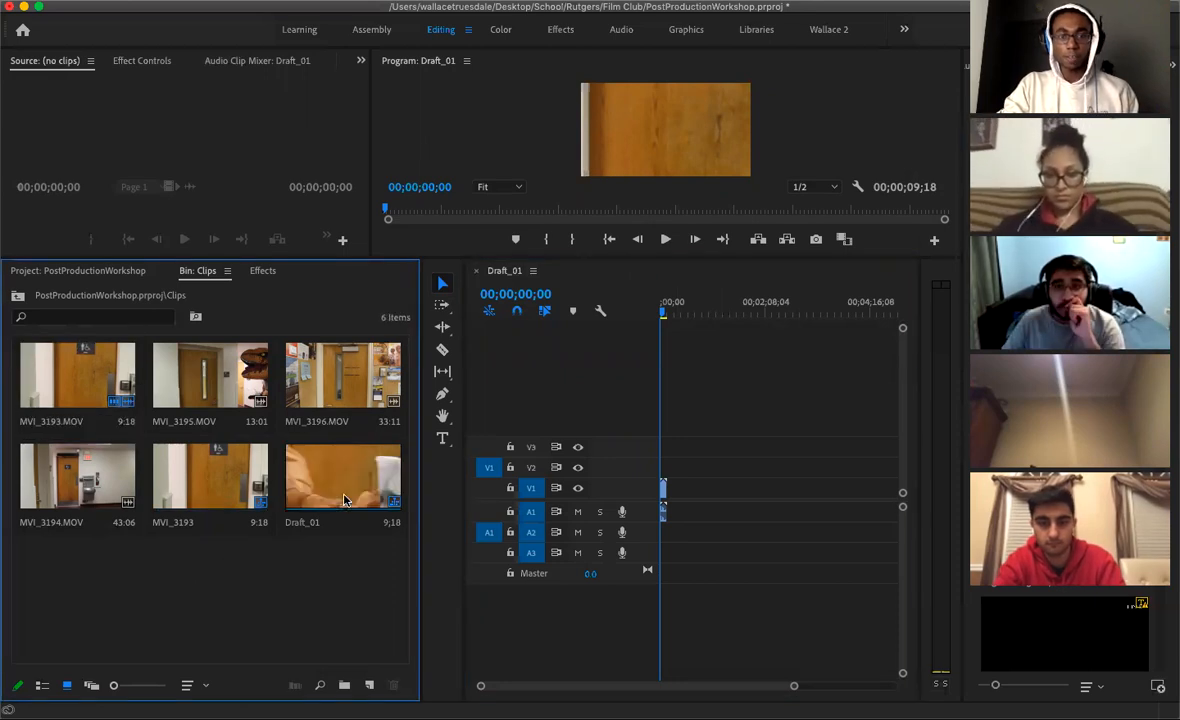
click(344, 500)
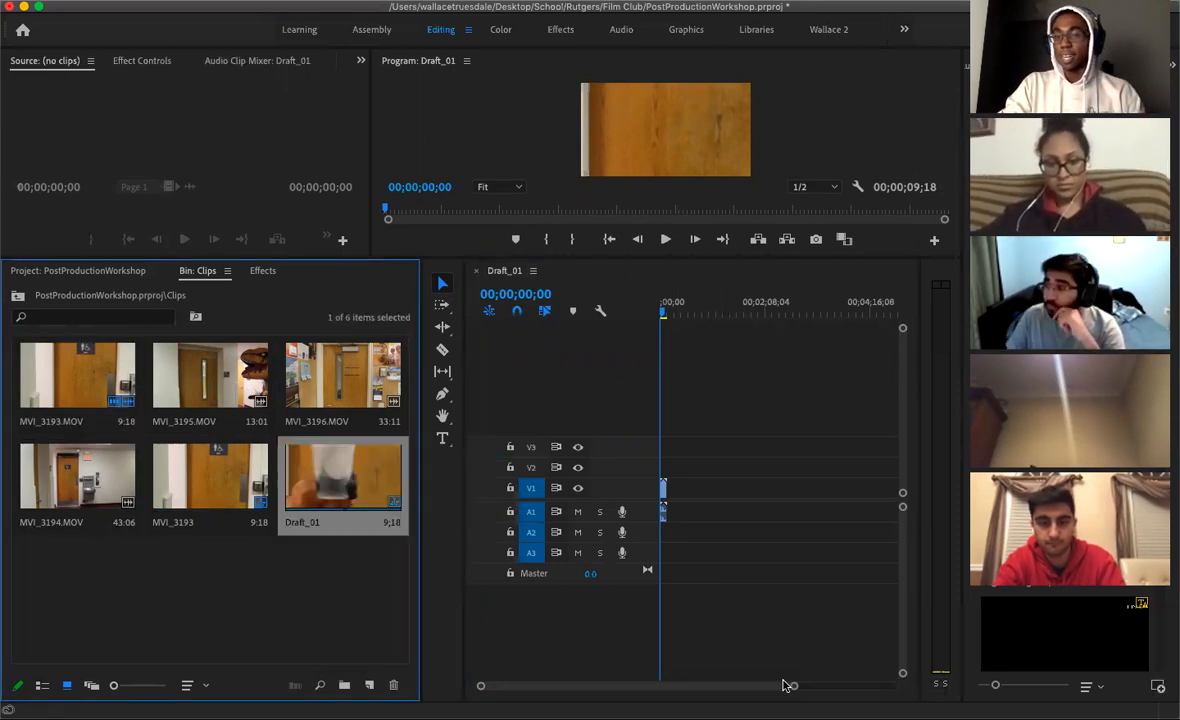
drag(794, 686, 686, 684)
click(345, 594)
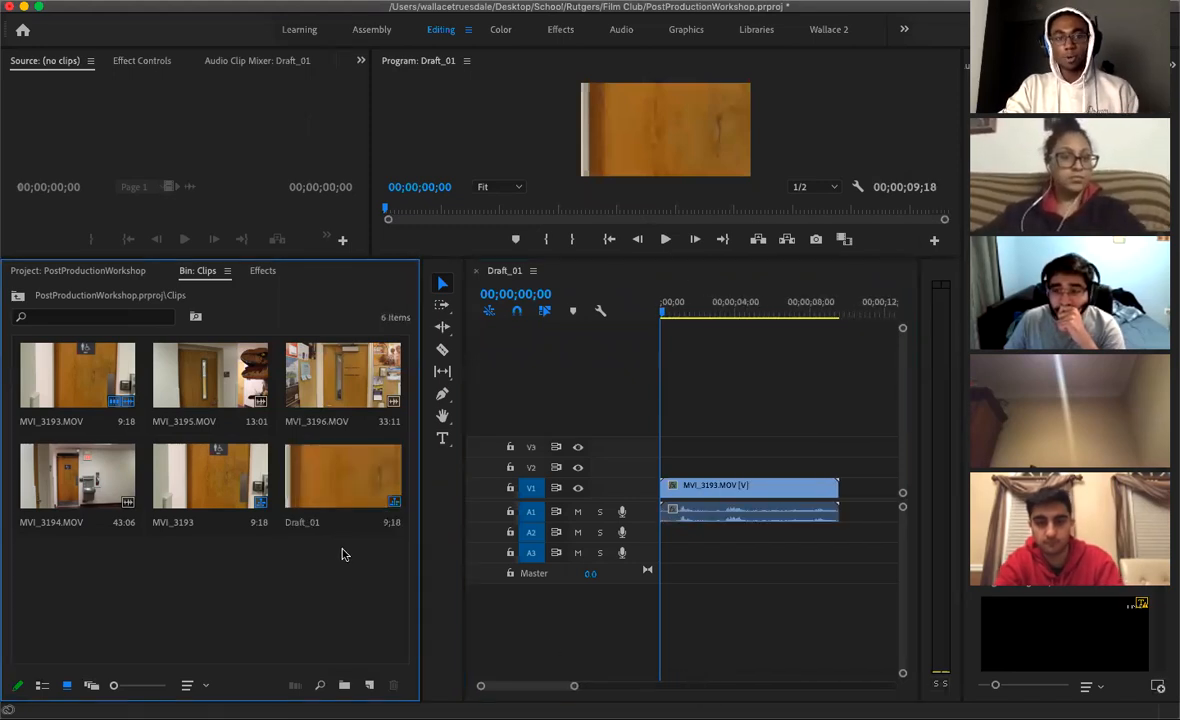
drag(574, 686, 616, 686)
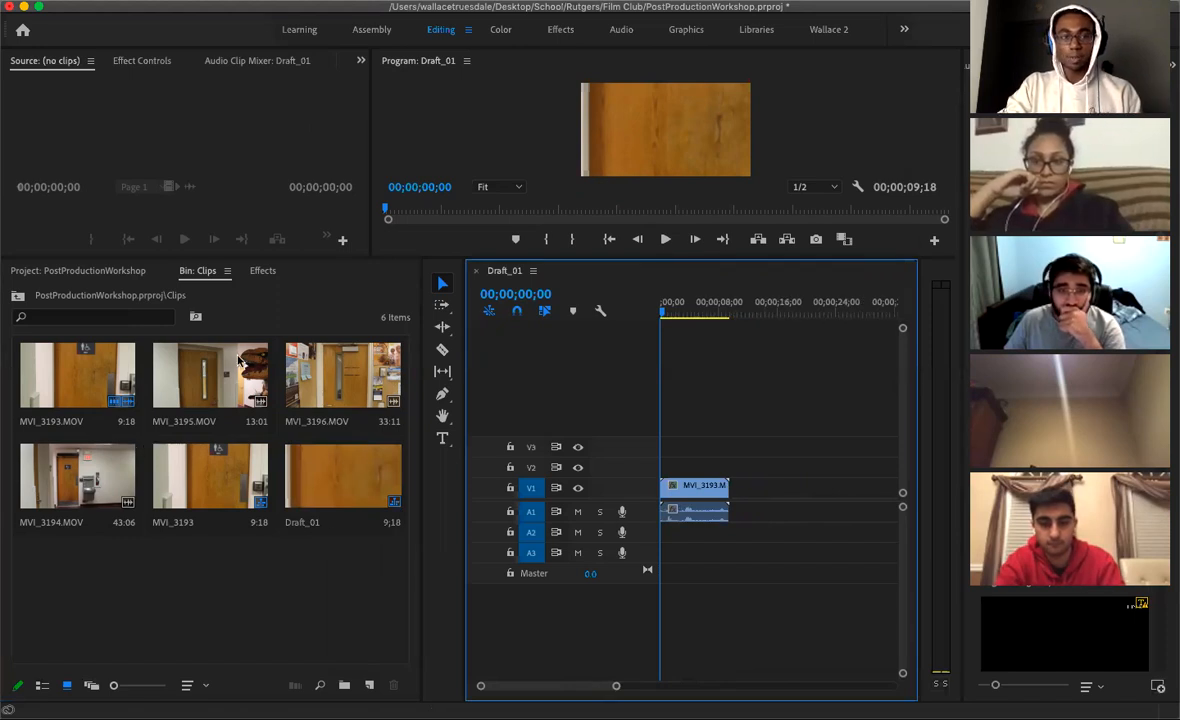
drag(240, 362, 741, 507)
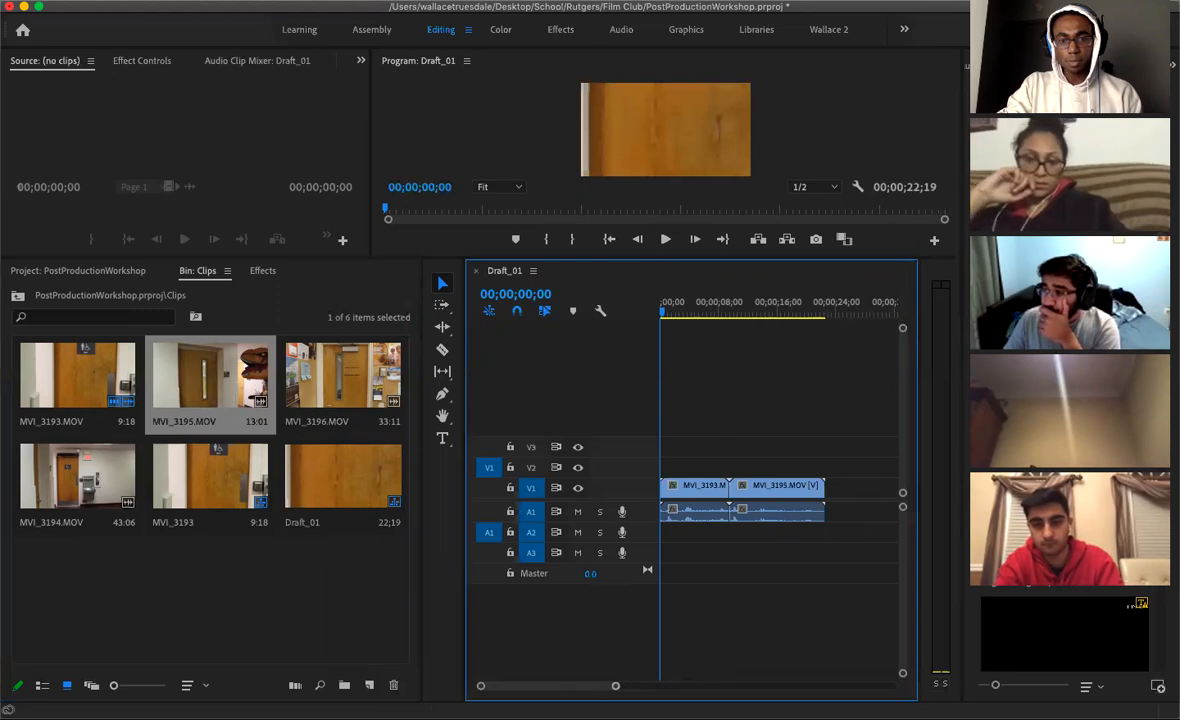
drag(619, 681, 660, 685)
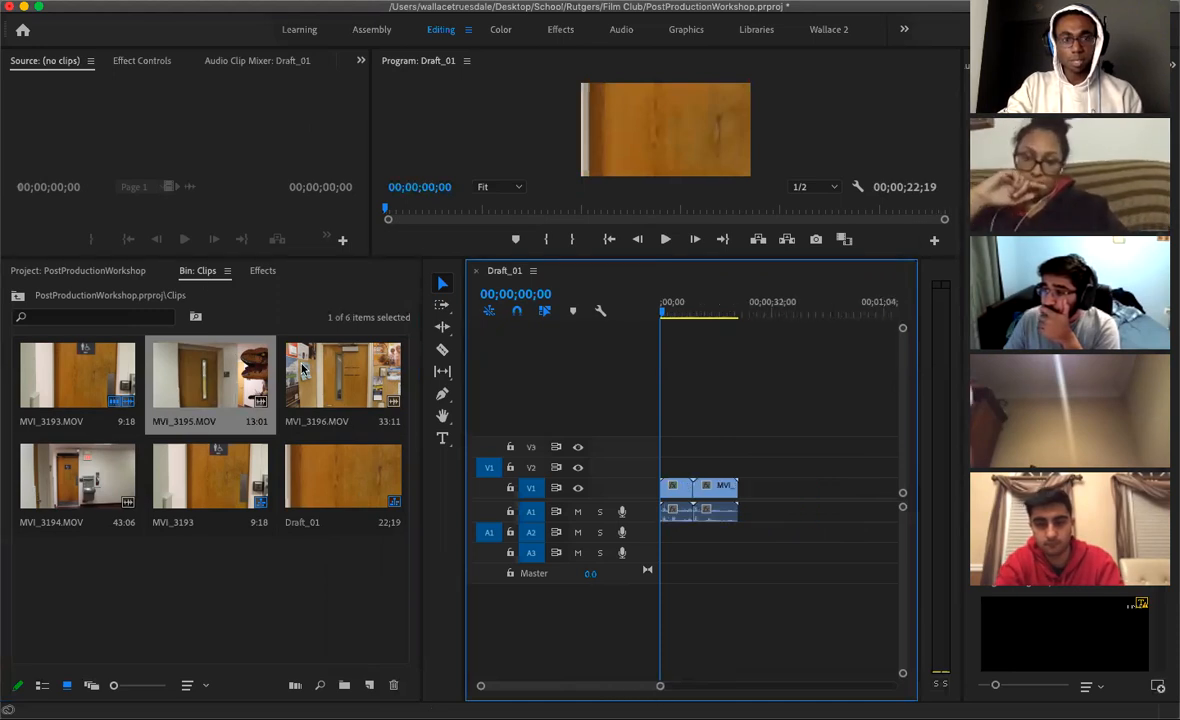
drag(303, 370, 276, 613)
Duplicate the Draft_01 sequence in the Clips bin and rename the copy Original
click(345, 478)
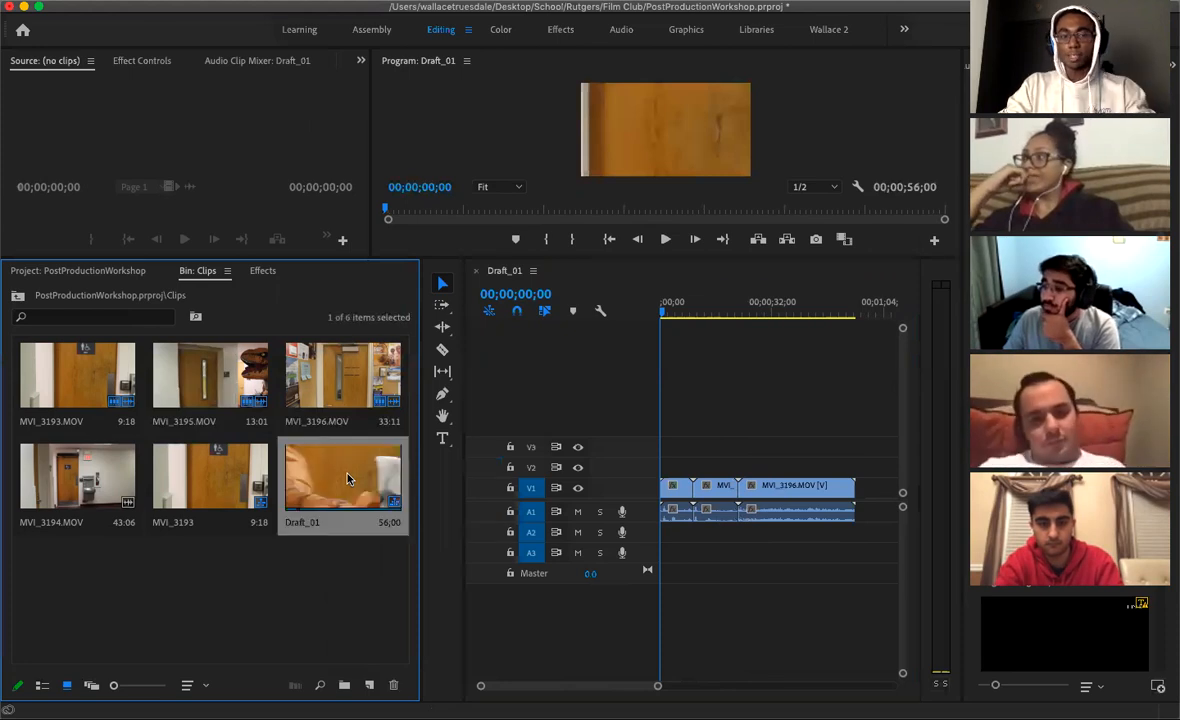
right_click(343, 476)
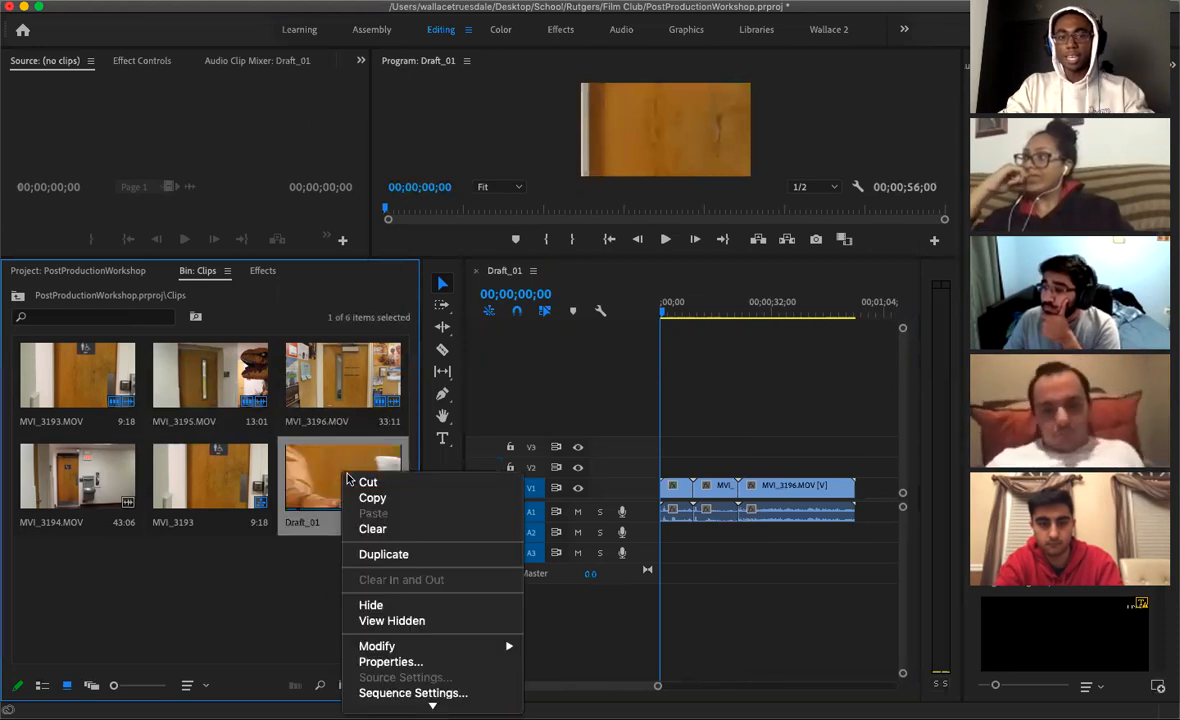
click(391, 556)
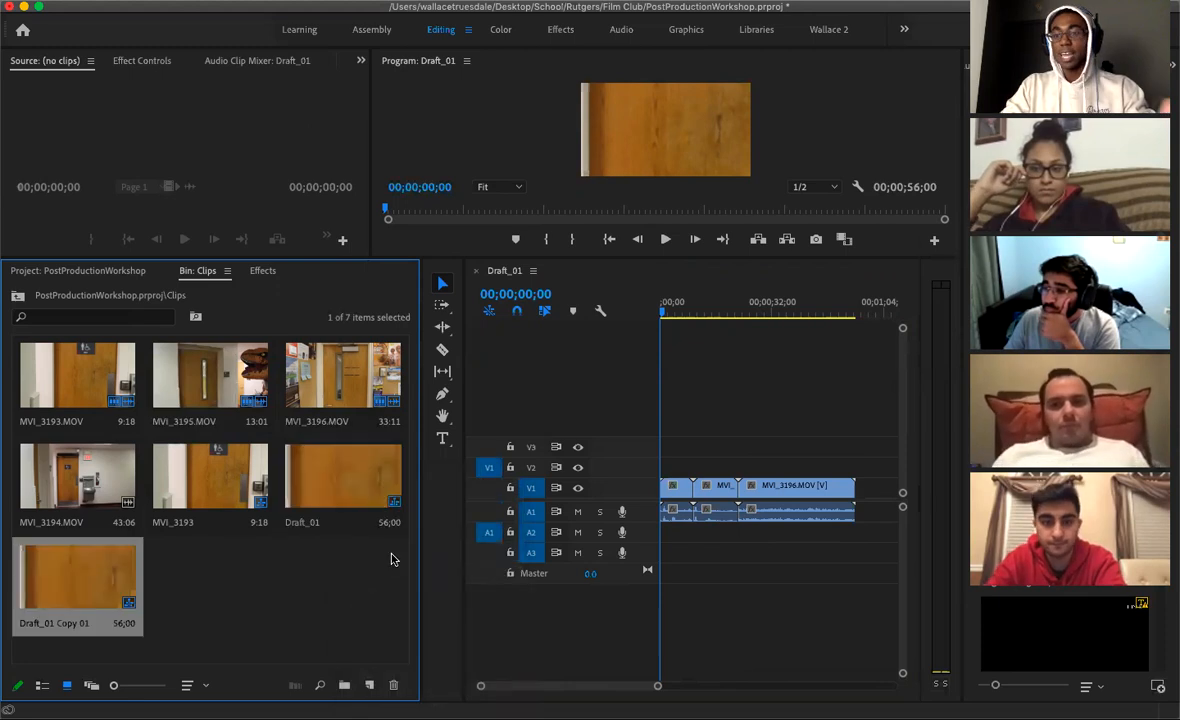
click(62, 623)
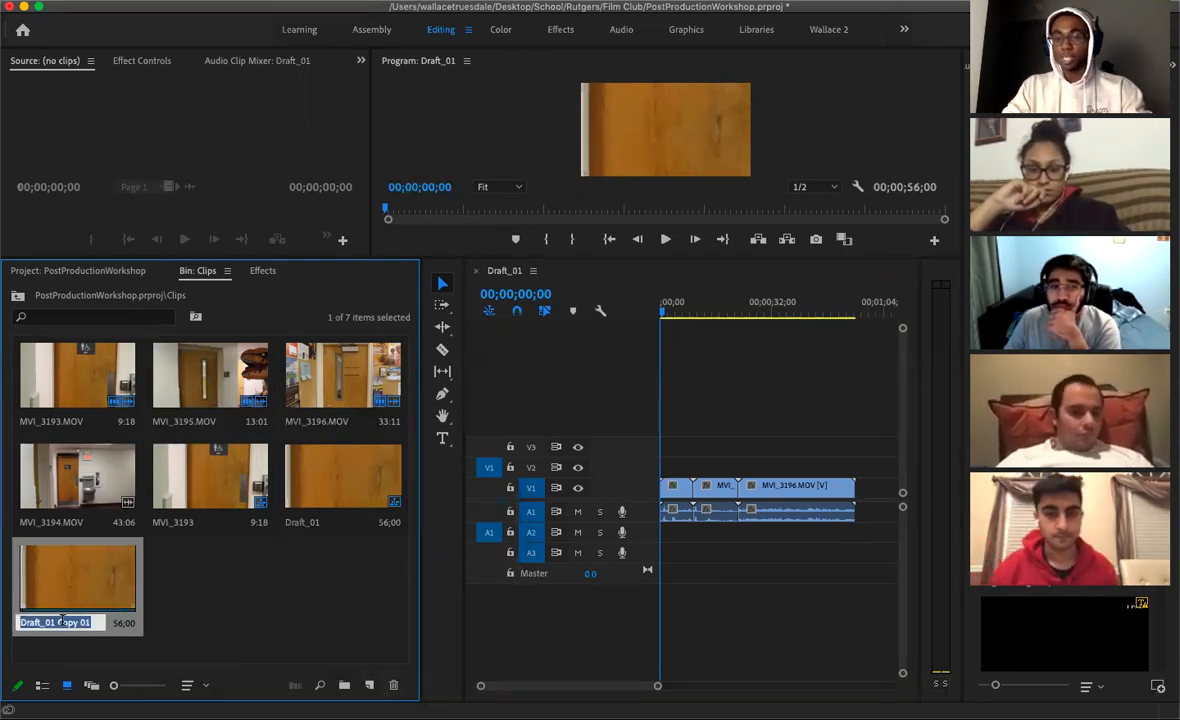
text(Origina)
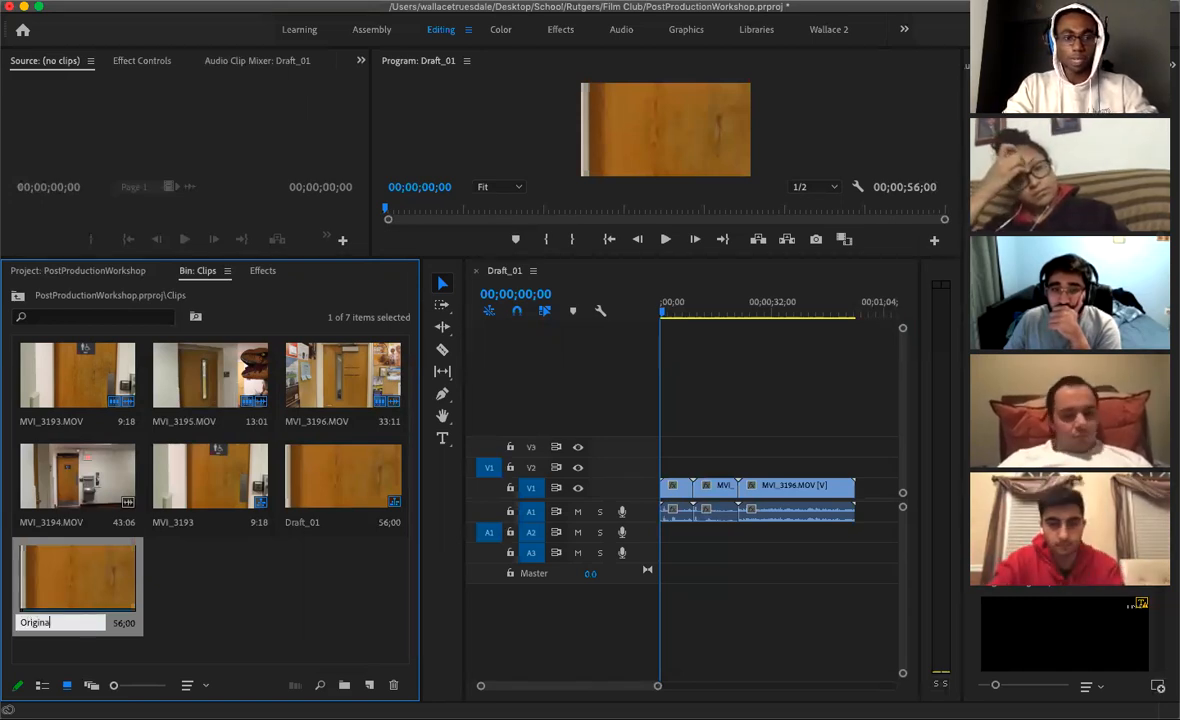
key(Return)
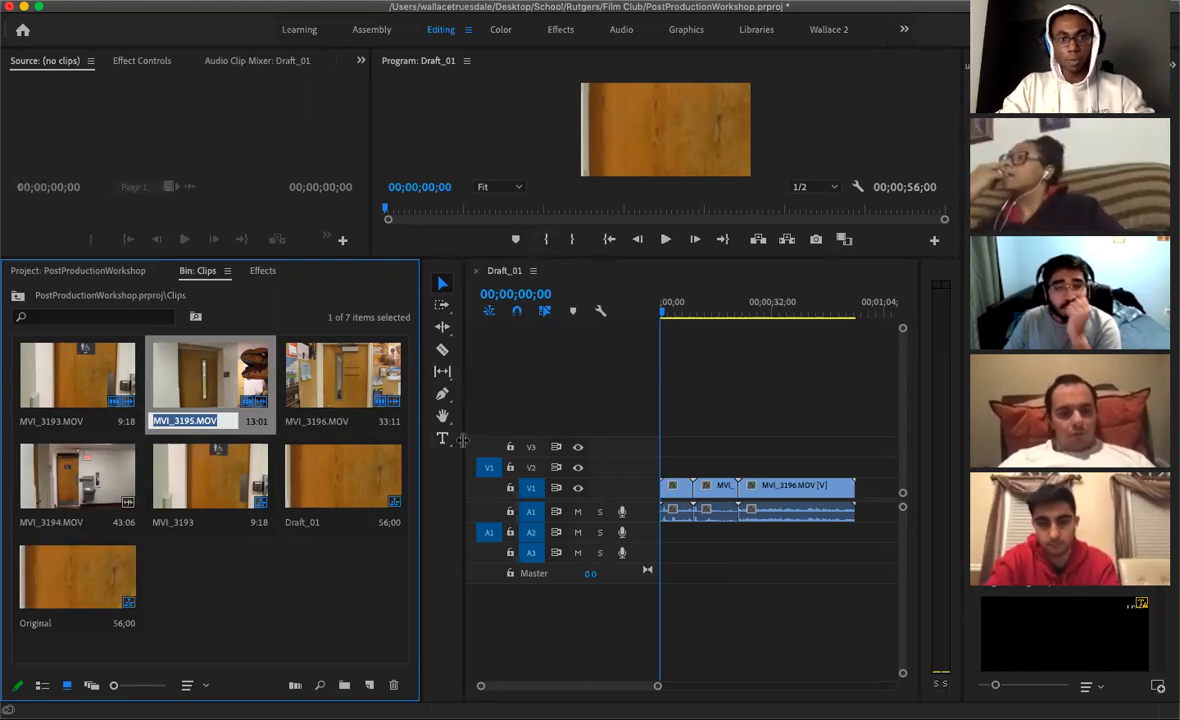
key(Escape)
Widen the timeline area by narrowing the bin, and switch track V1's video output off and on again
drag(407, 443, 233, 452)
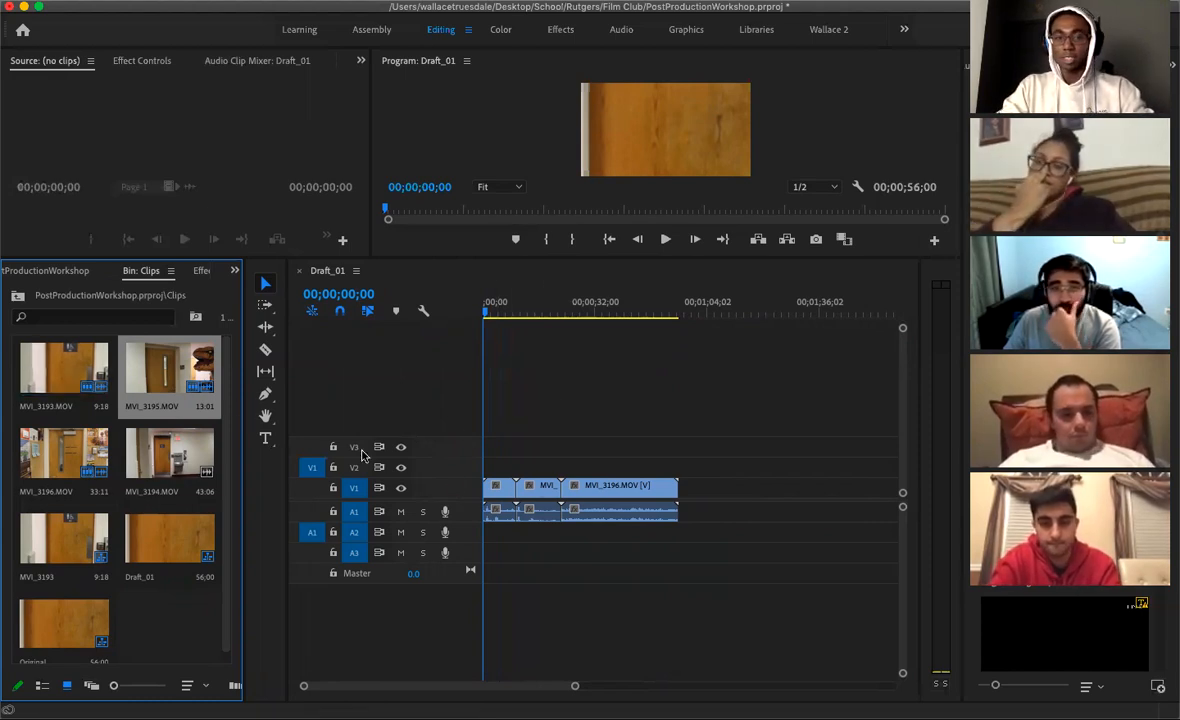
drag(575, 687, 500, 687)
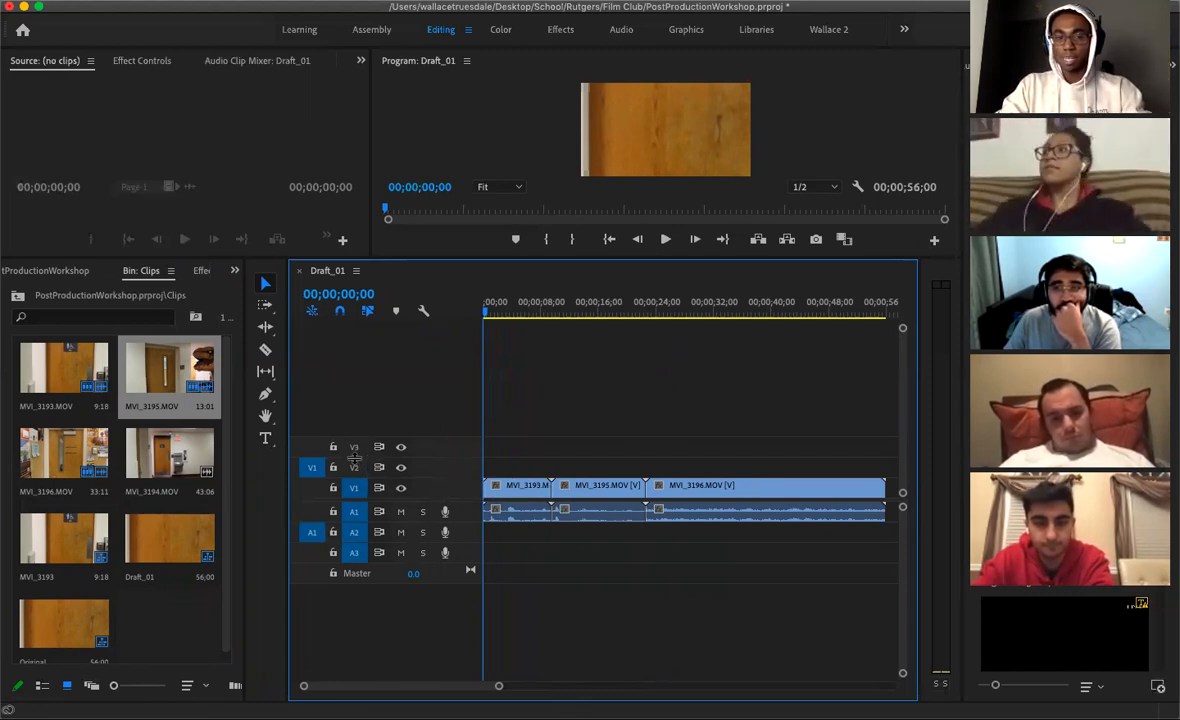
click(401, 488)
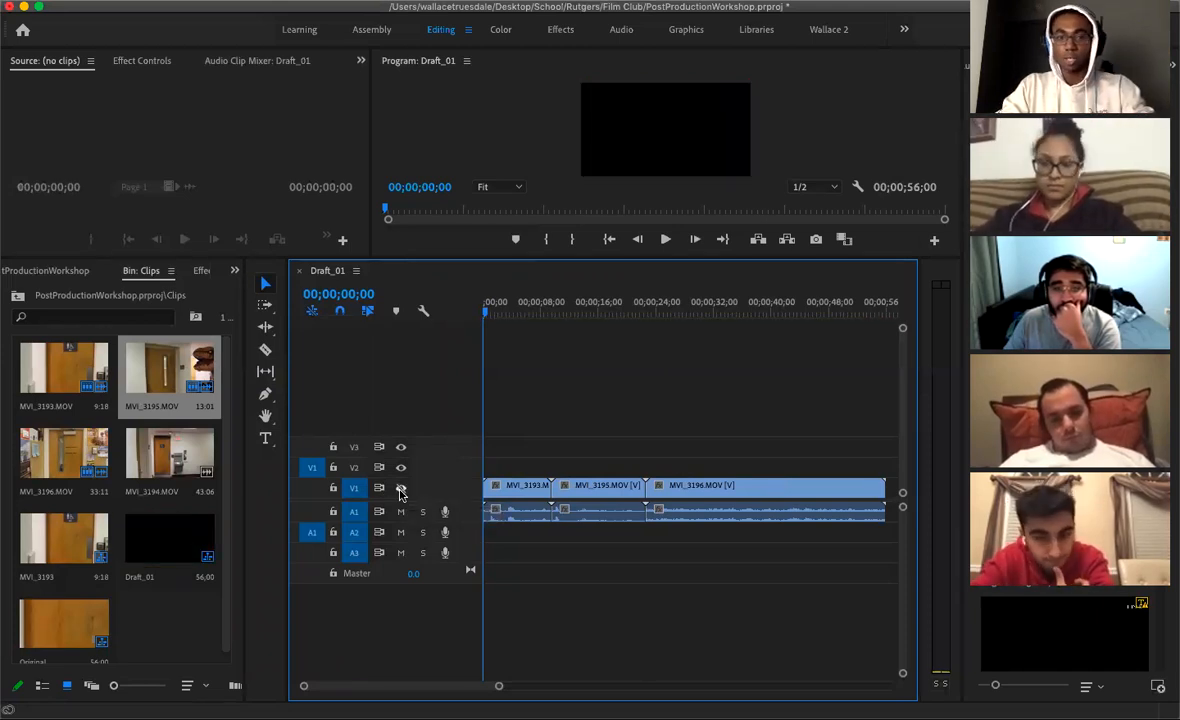
click(401, 488)
Stack MVI_3195.MOV on V2 above MVI_3193.MOV and compare the picture in an enlarged program monitor with V2's output off and on
drag(603, 489, 537, 468)
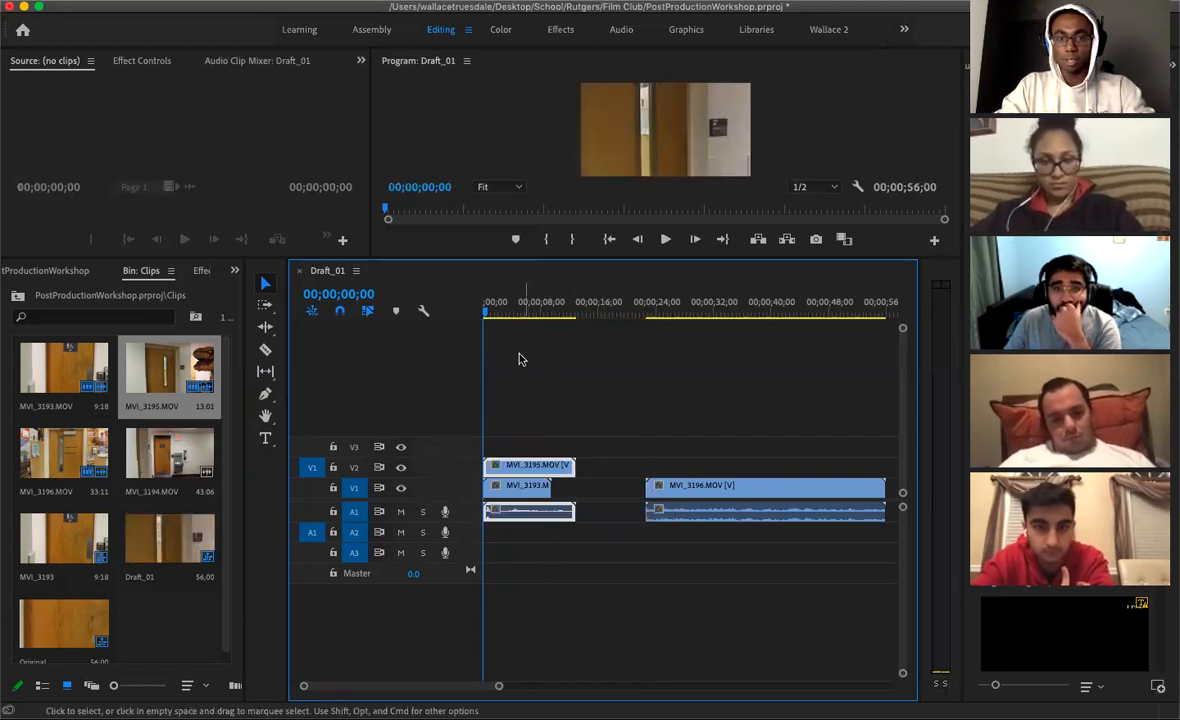
click(517, 316)
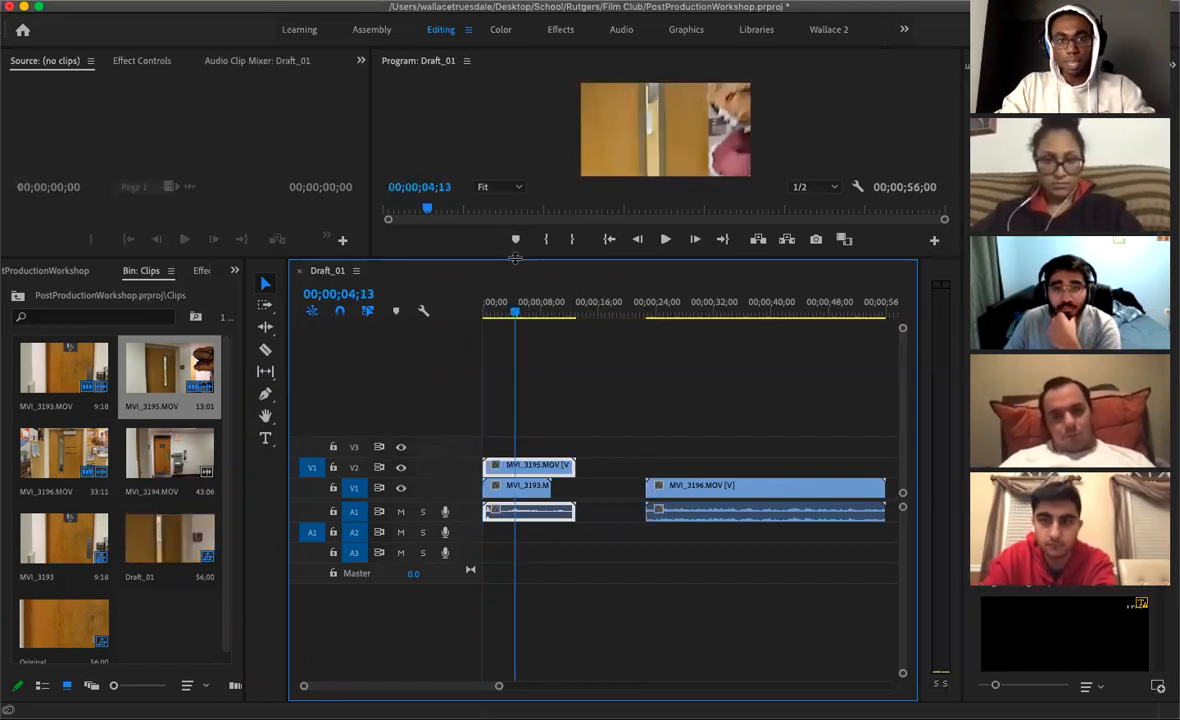
drag(515, 258, 495, 382)
click(401, 527)
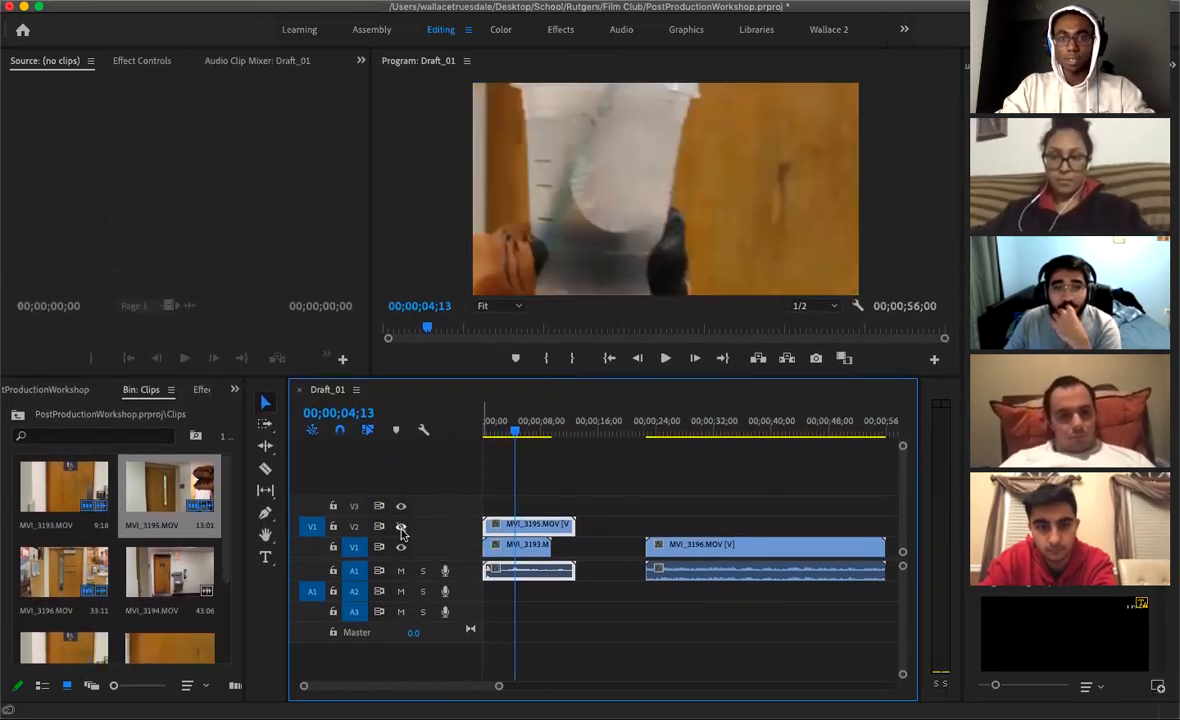
click(401, 527)
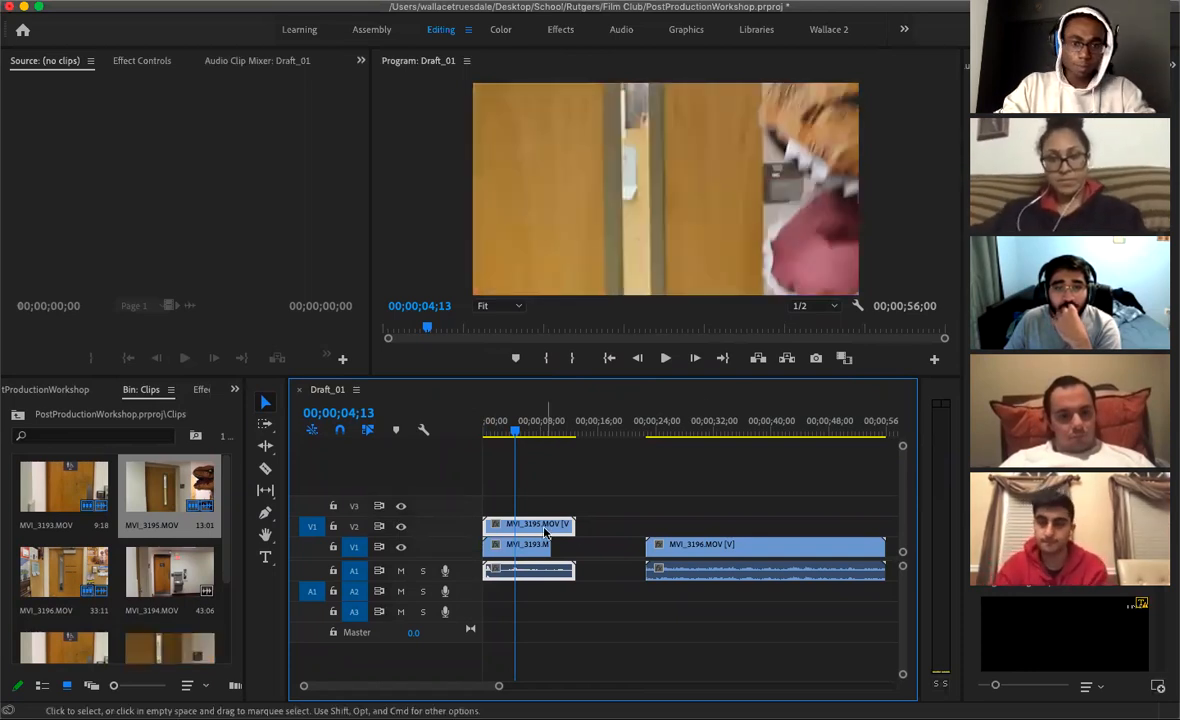
Move MVI_3195.MOV back onto V1 after MVI_3193.MOV, and step through undo and redo to restore the original clip and audio arrangement
drag(552, 527, 622, 546)
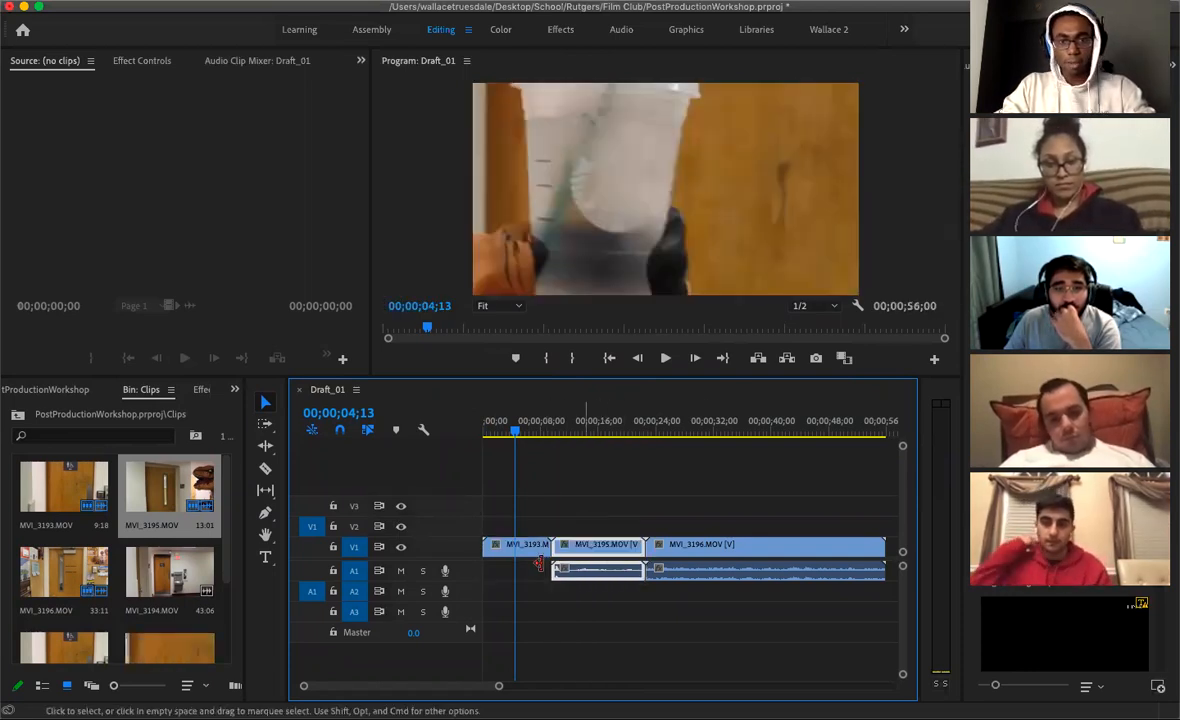
key(super+z)
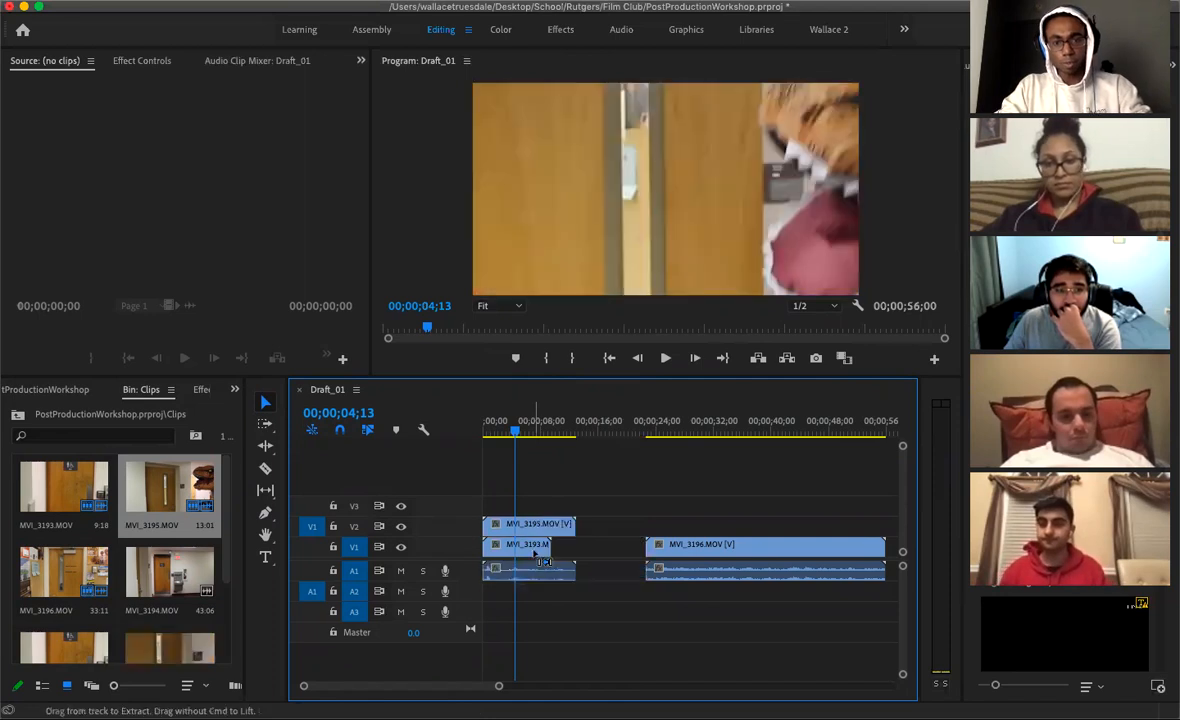
key(super+shift+z)
key(super+shift+z)
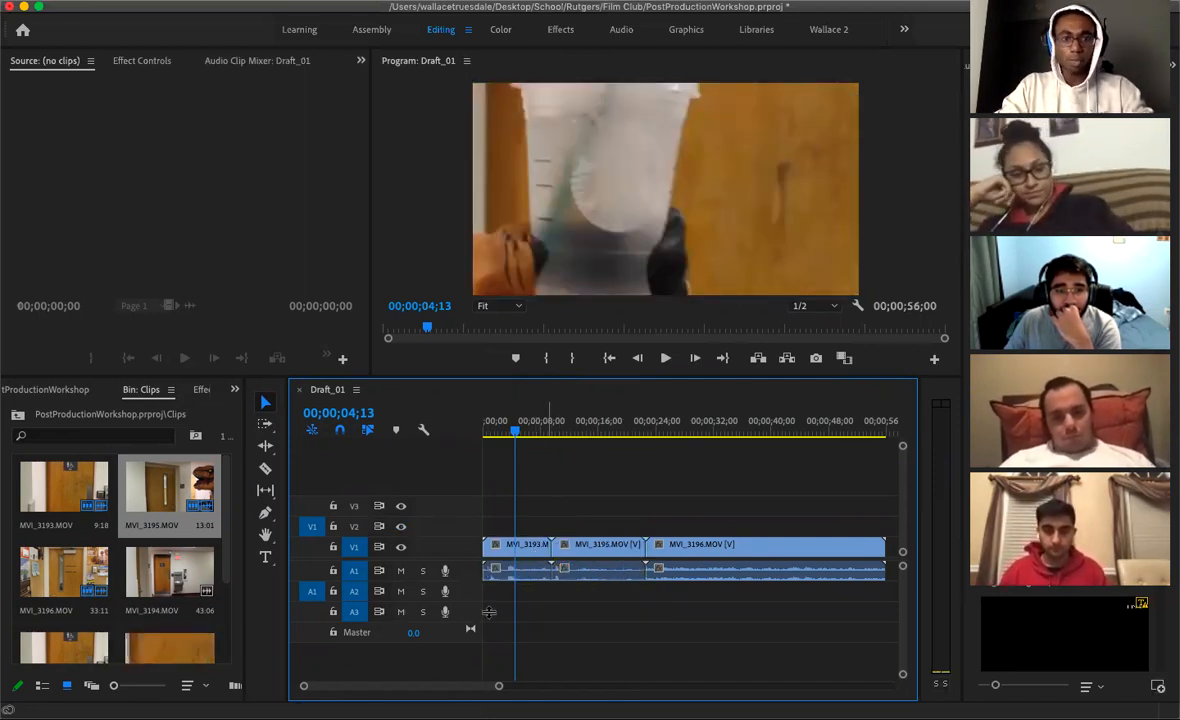
Mute audio track A1 and unmute it again
scroll(490, 560, right, 2)
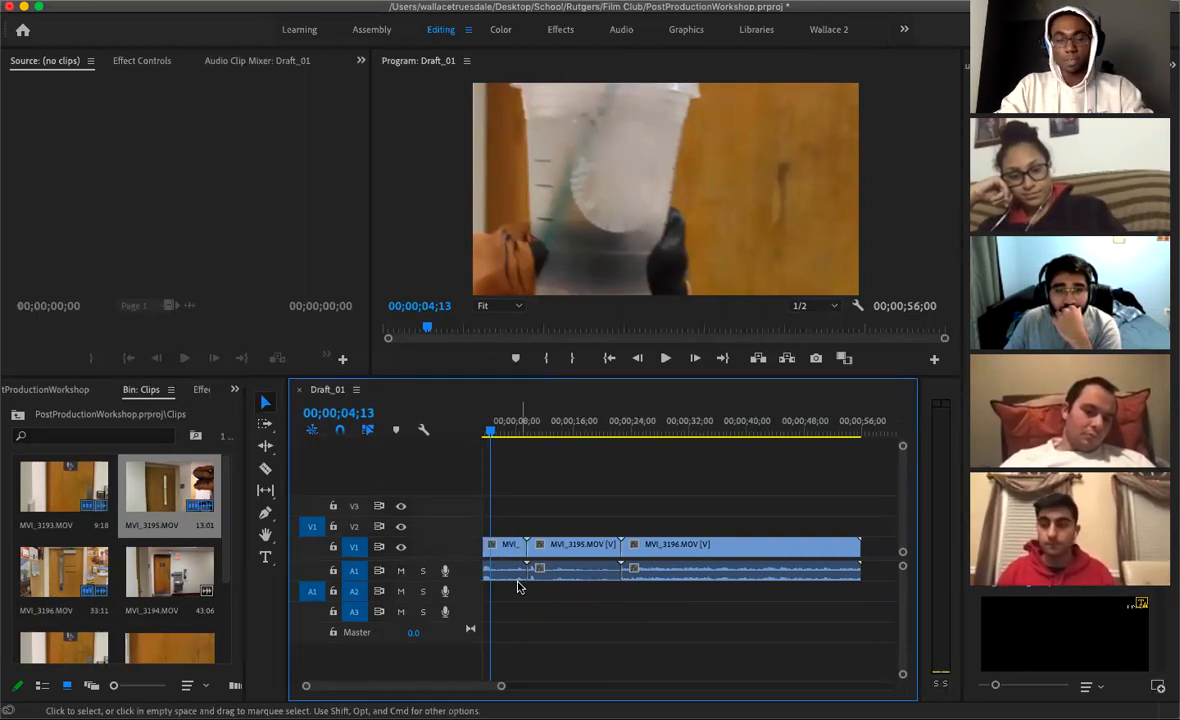
click(401, 573)
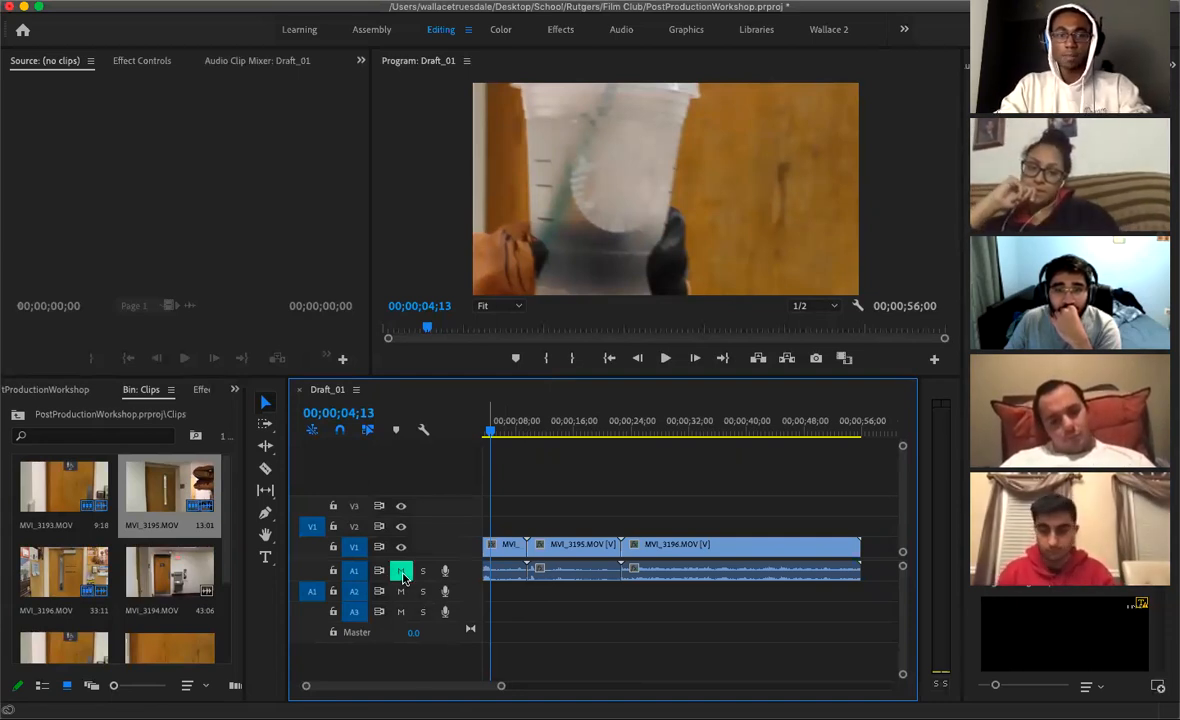
click(401, 572)
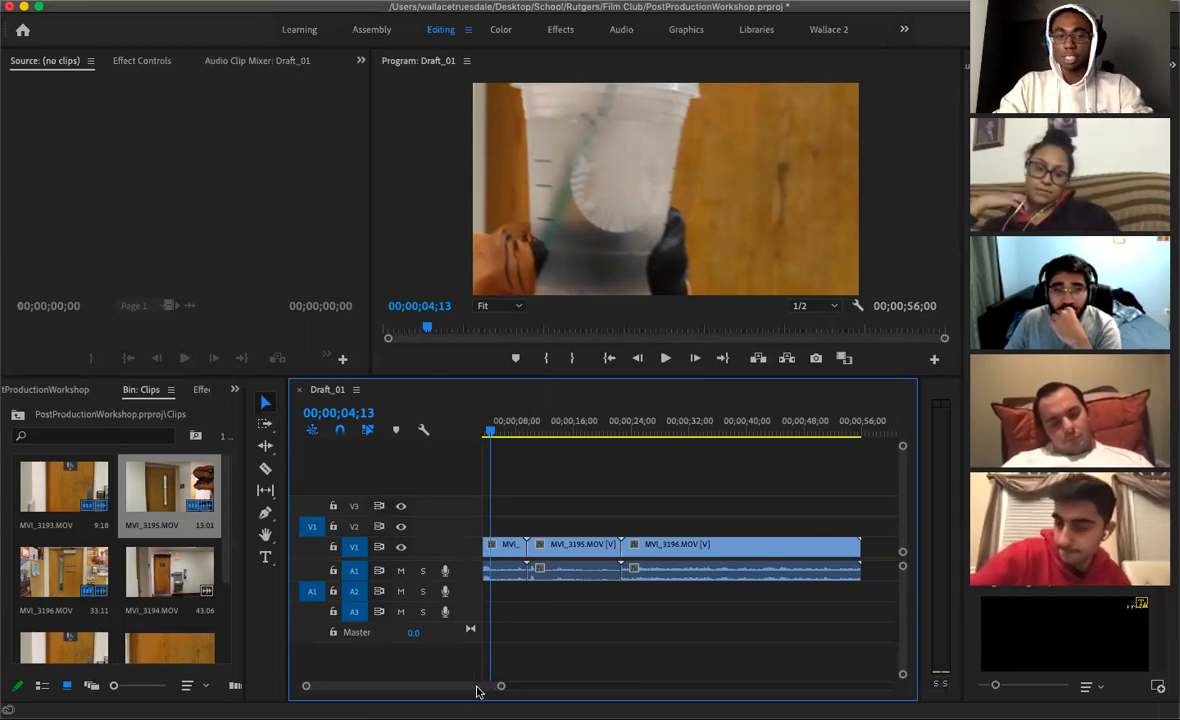
drag(476, 690, 450, 691)
Return the playhead to the start of Draft_01 and enlarge the program monitor above the timeline
click(490, 432)
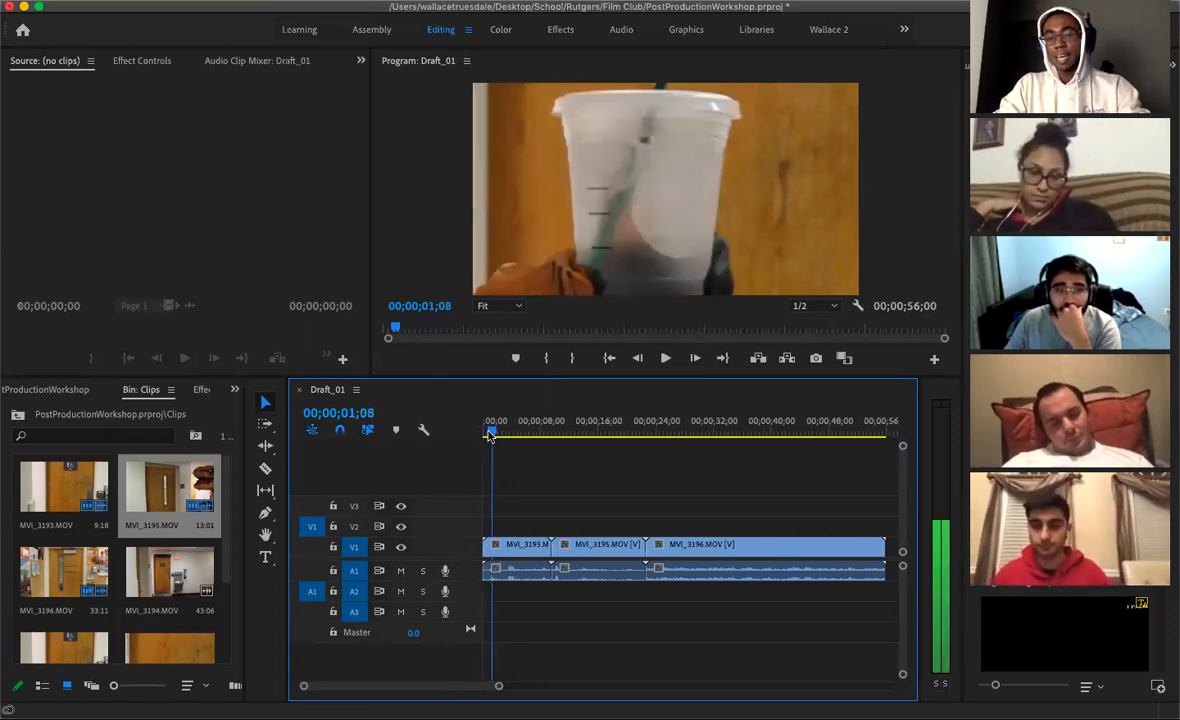
drag(490, 432, 477, 435)
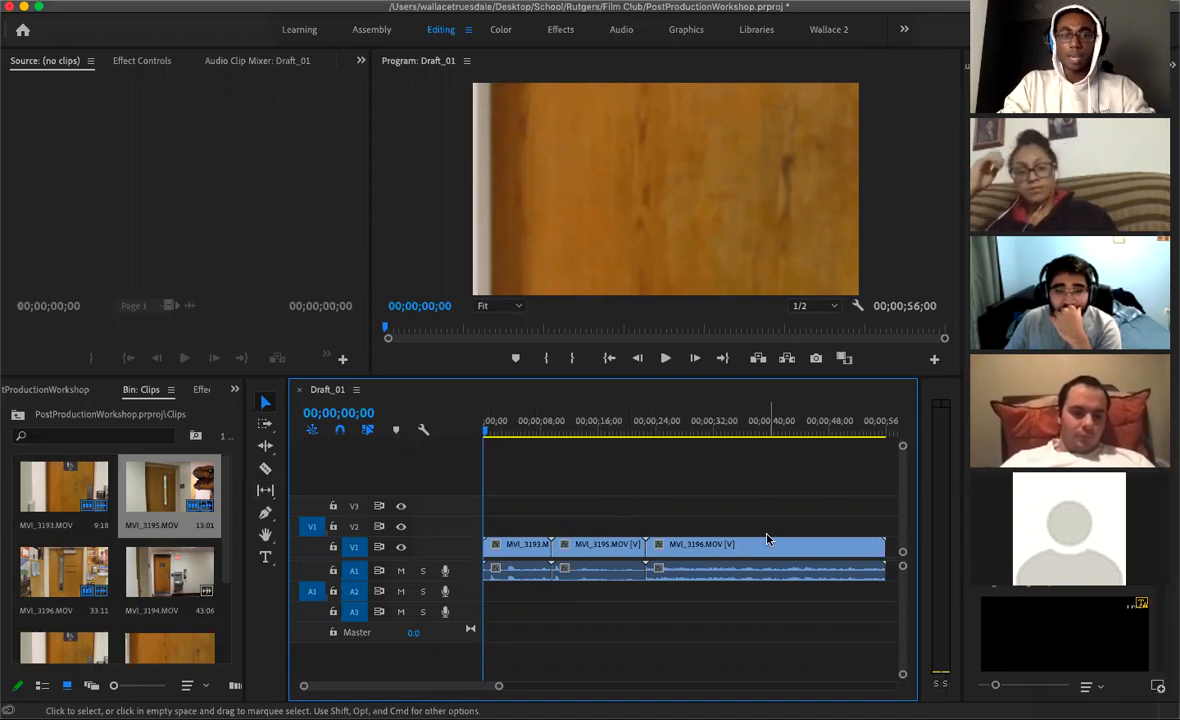
click(575, 222)
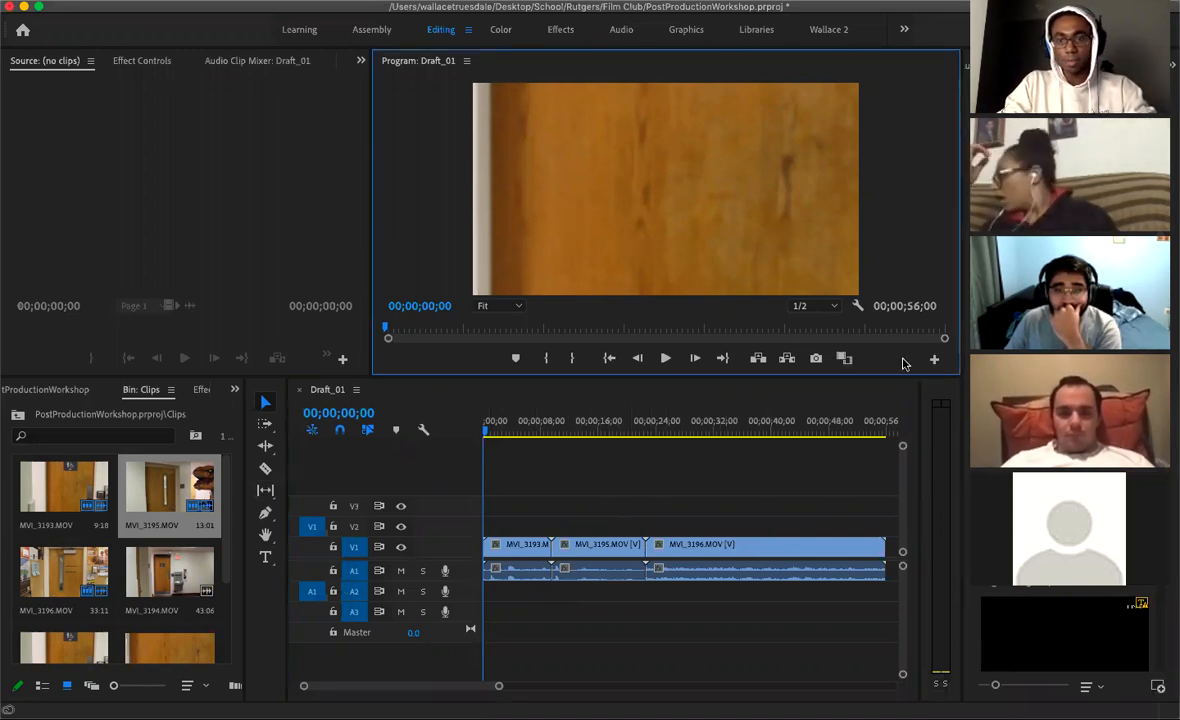
drag(878, 413, 876, 431)
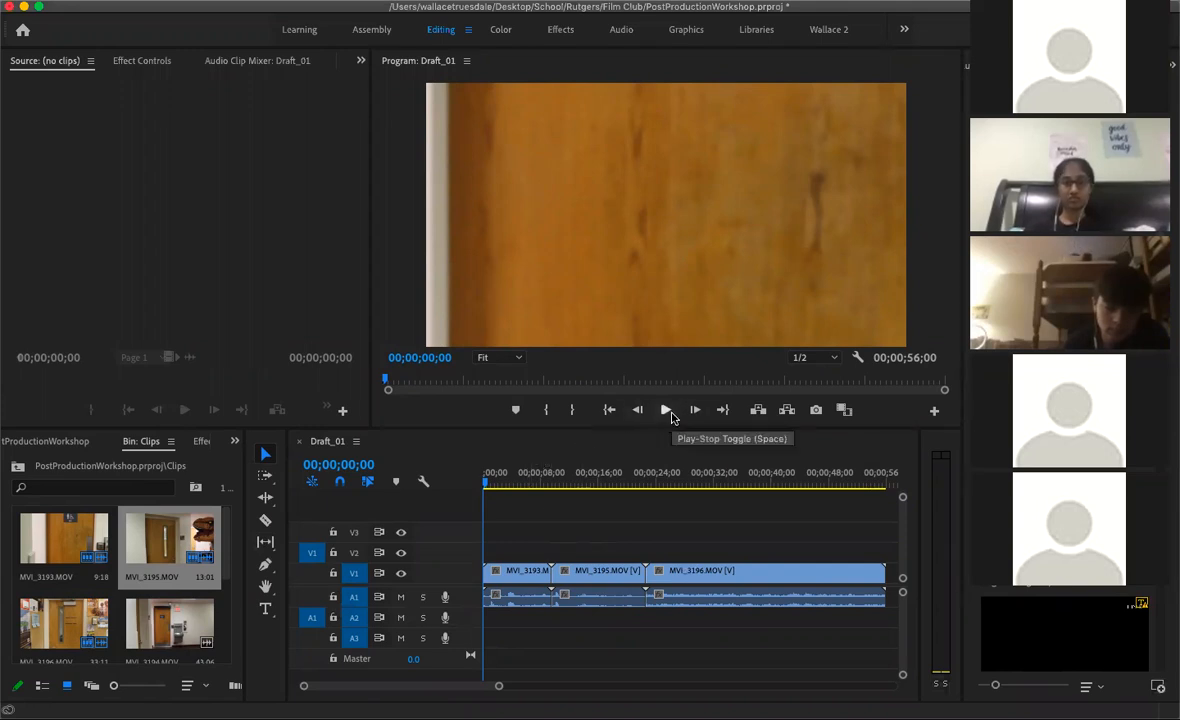
Play Draft_01 through its three clips almost to the end, keeping the whole sequence in view in the timeline
click(668, 411)
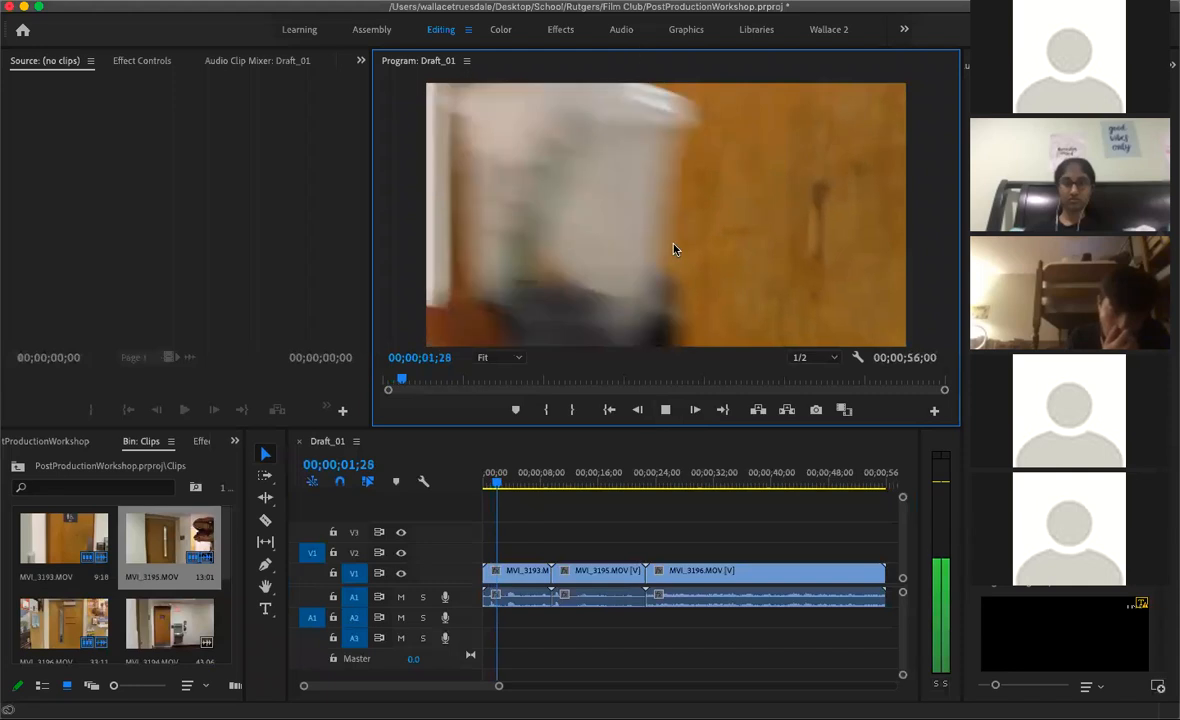
click(666, 410)
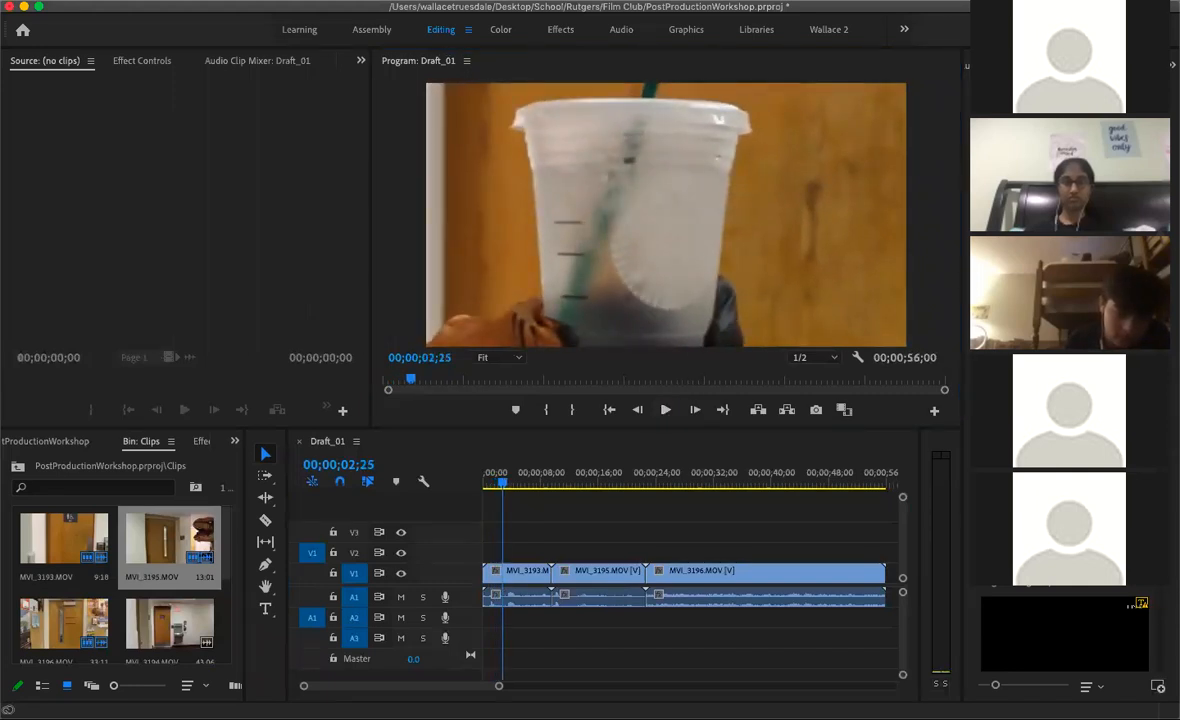
click(665, 410)
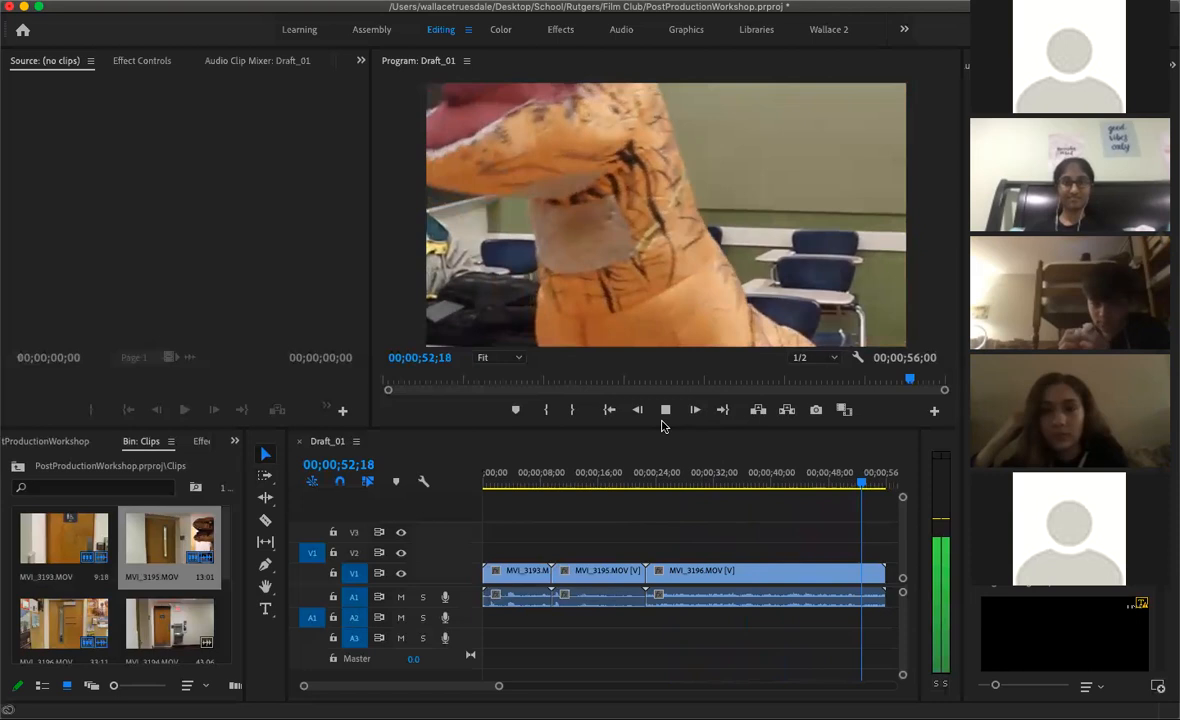
key(minus)
click(663, 428)
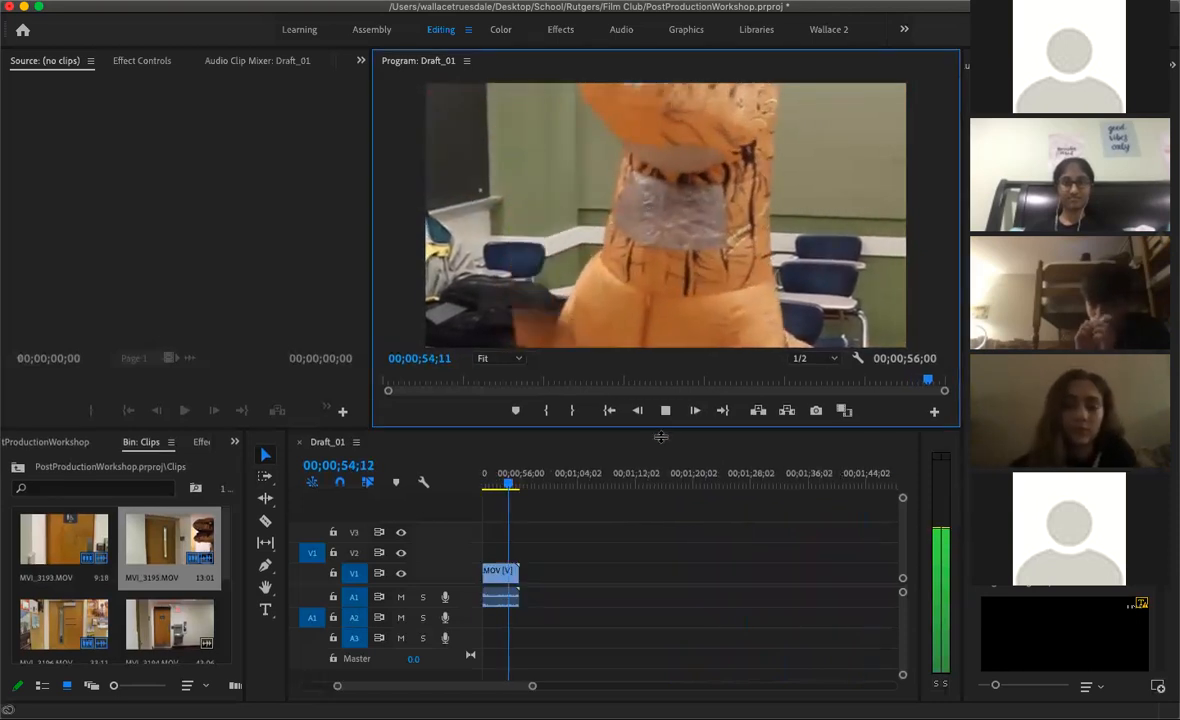
drag(663, 428, 663, 434)
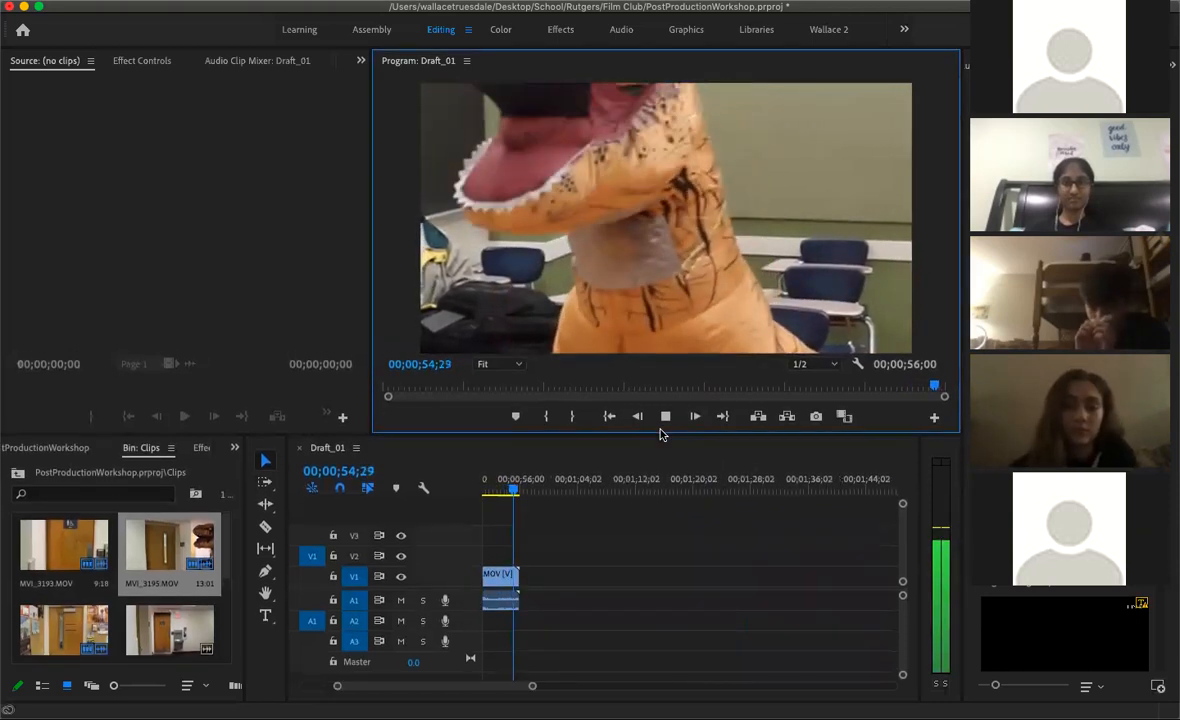
double_click(361, 693)
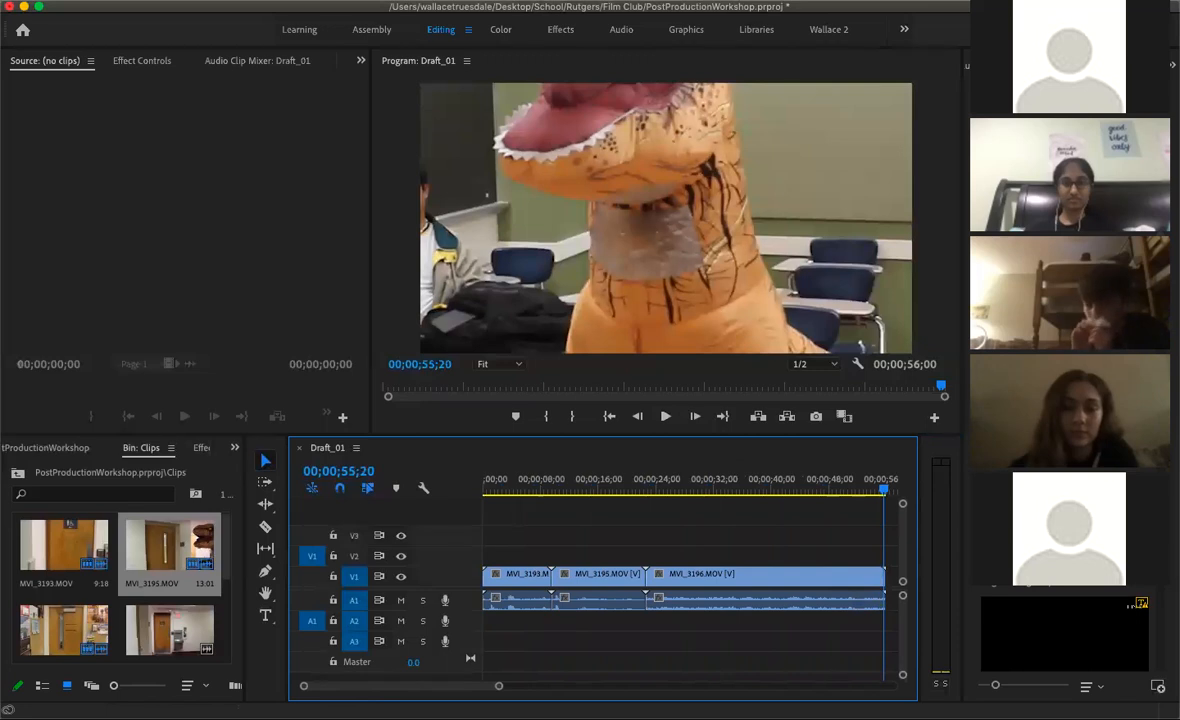
Scrub Draft_01 to about five seconds and on to 00;00;14;01, with the timeline zoomed out past the last clip
key(minus)
key(minus)
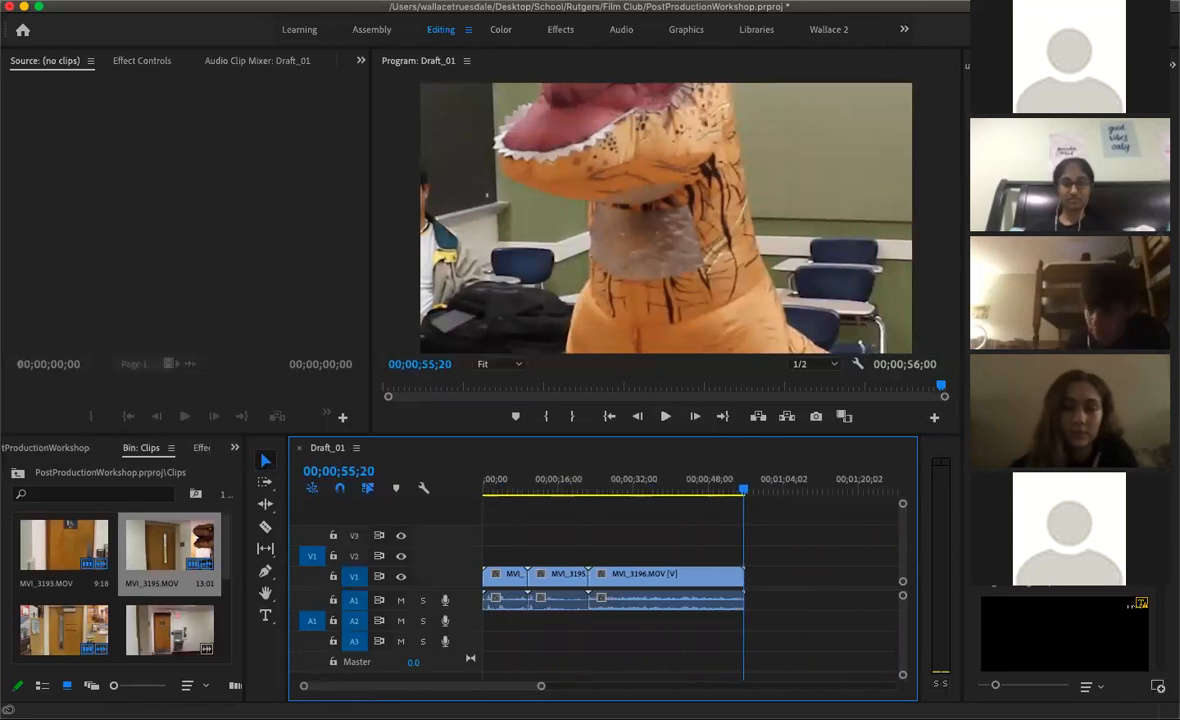
click(507, 487)
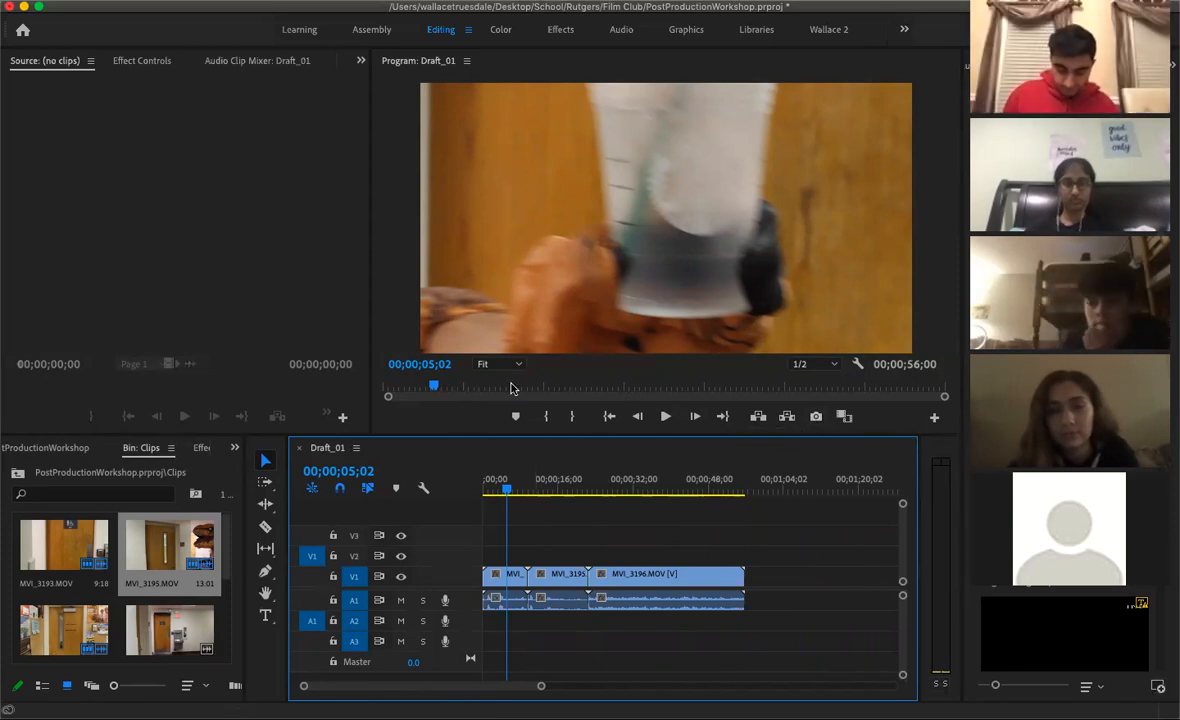
drag(436, 388, 521, 395)
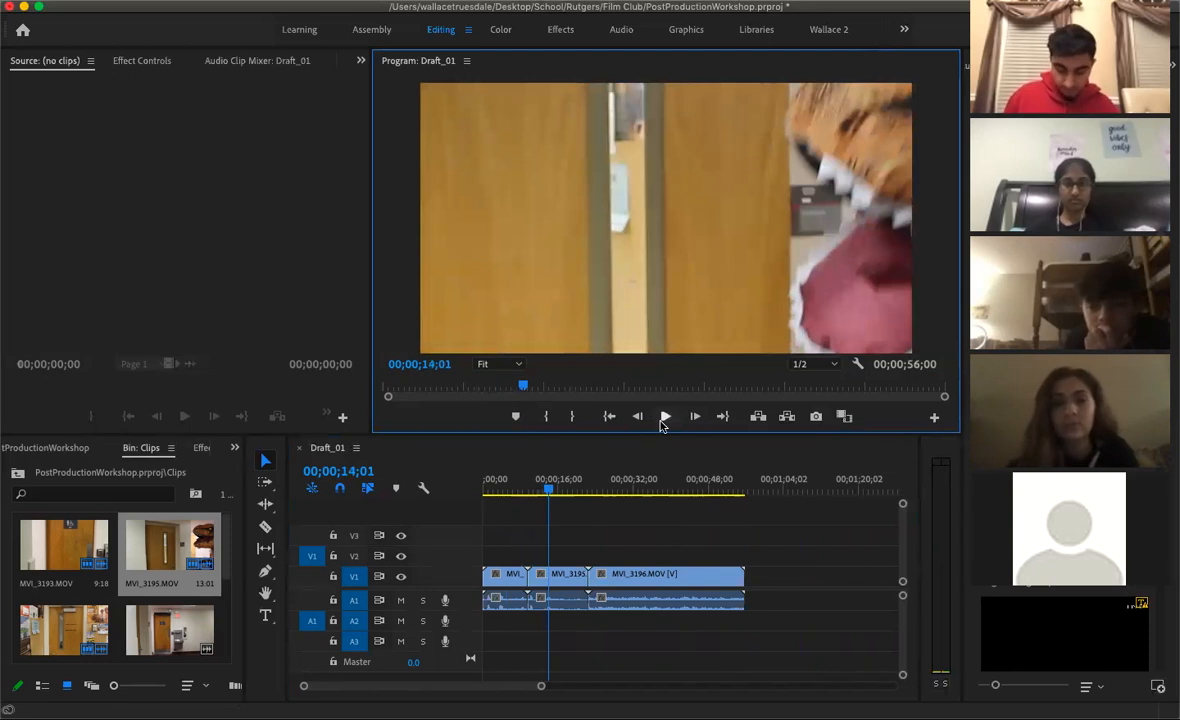
Advance Draft_01 frame by frame to 00;00;14;15
click(694, 417)
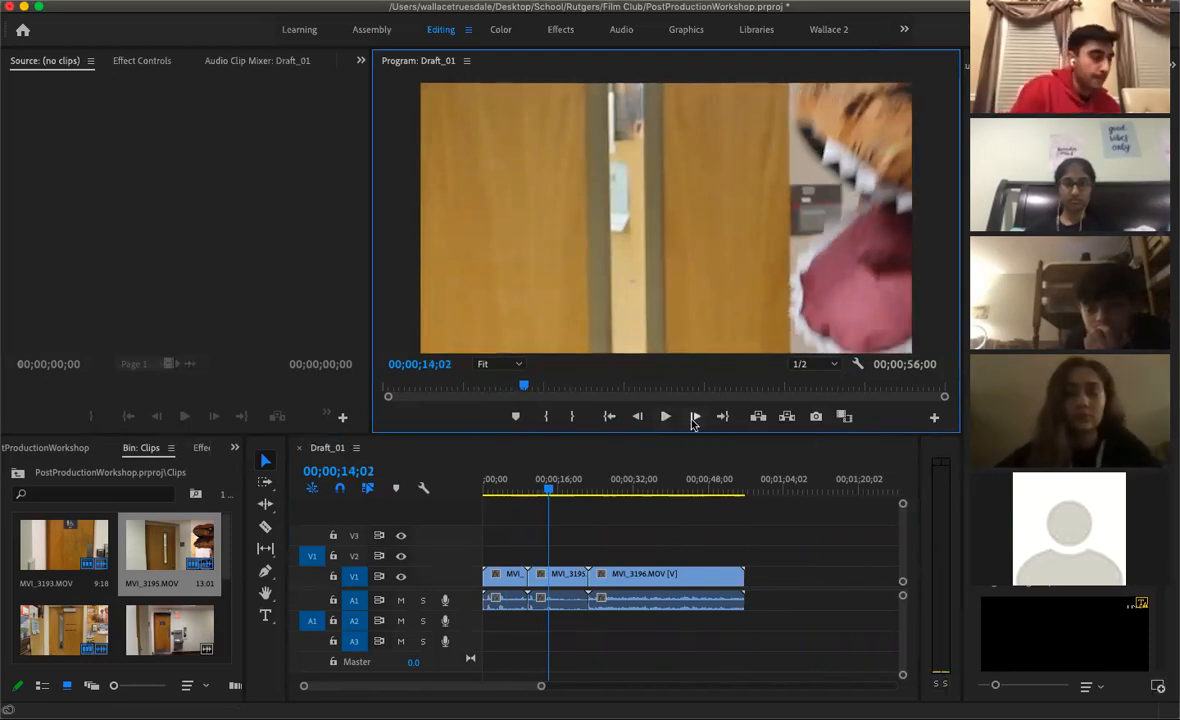
click(694, 417)
click(694, 417)
click(694, 417)
click(694, 417)
click(694, 417)
click(694, 417)
click(694, 417)
click(694, 417)
click(694, 417)
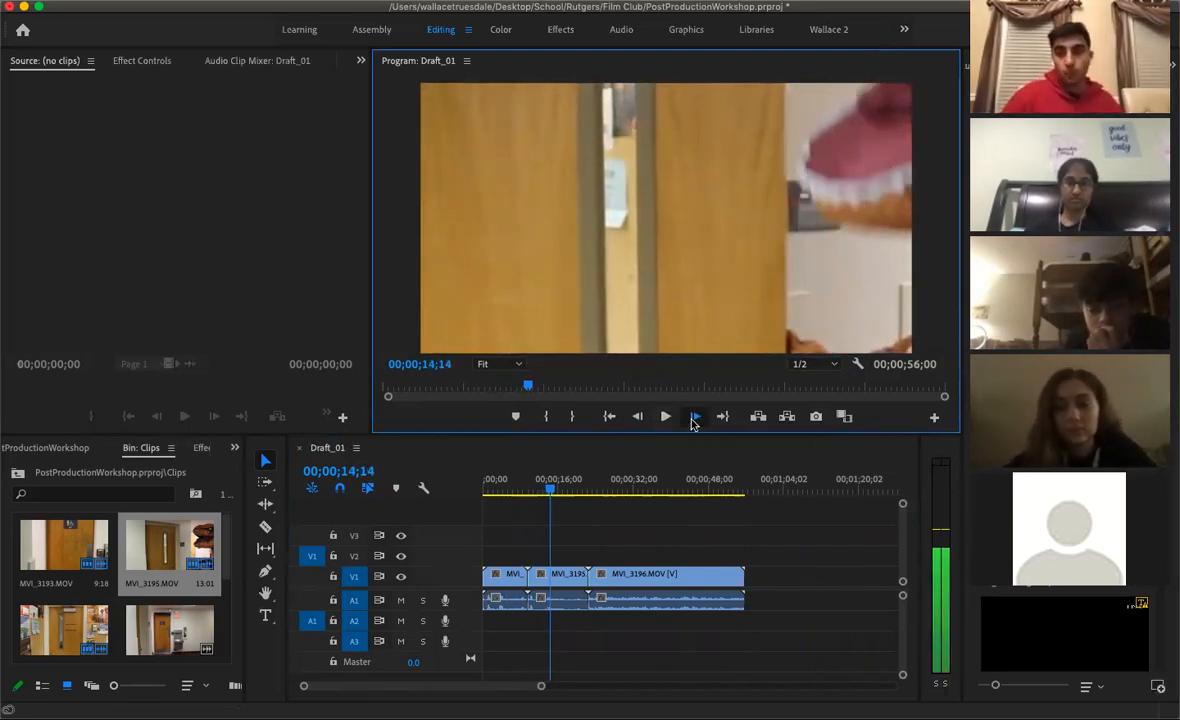
click(694, 417)
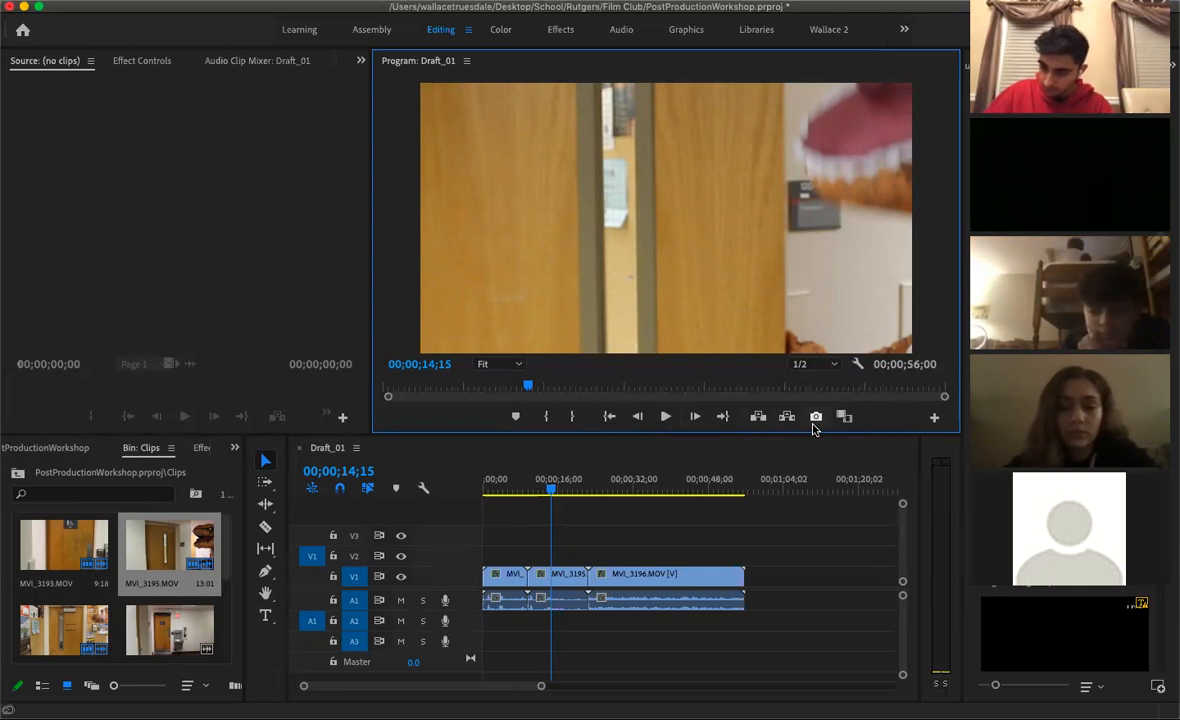
Compare frames of Draft_01 between 00;00;14;04 and 00;00;18;15 with the reference frame in Comparison View, and return to the normal program view
click(844, 417)
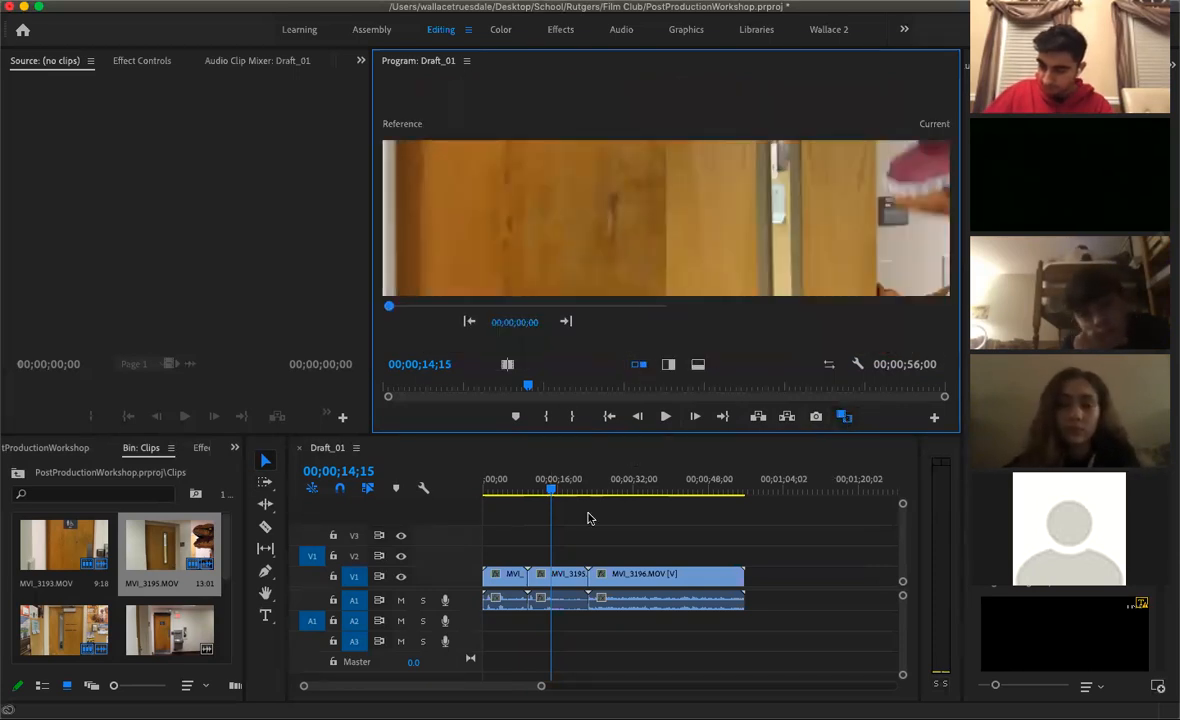
drag(550, 492, 552, 521)
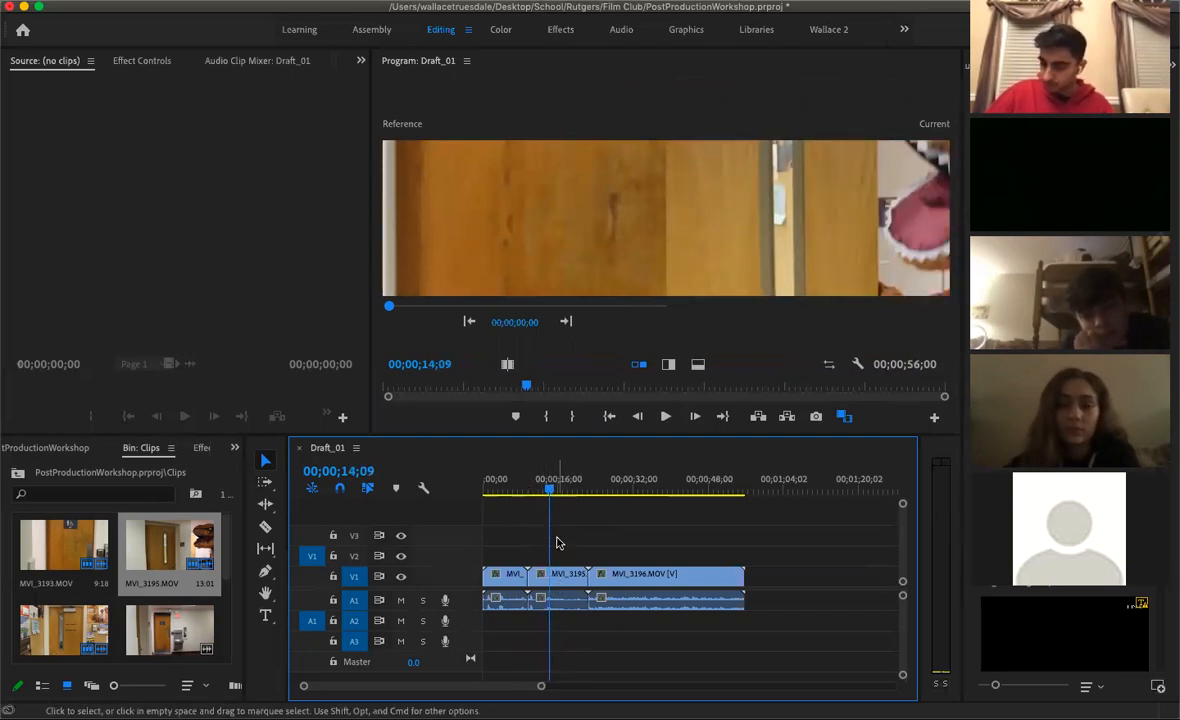
mouse_move(556, 495)
mouse_down()
mouse_move(565, 503)
mouse_move(545, 497)
mouse_move(571, 503)
mouse_move(590, 490)
mouse_move(569, 490)
mouse_up()
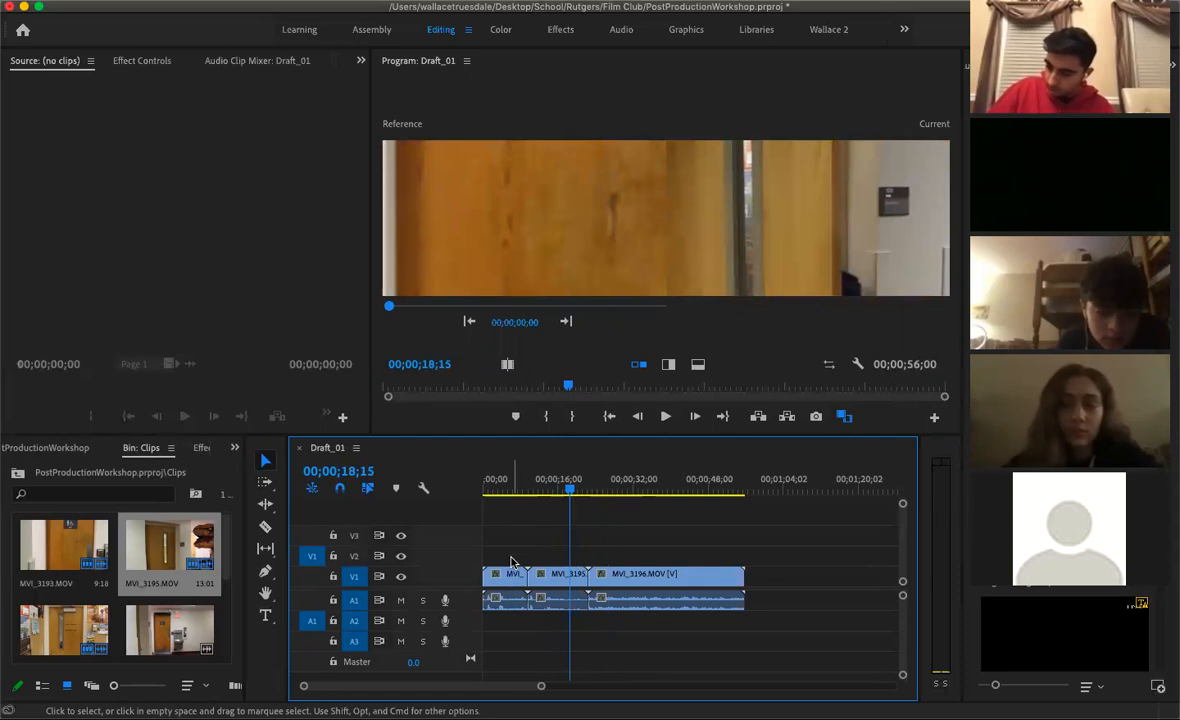
click(511, 577)
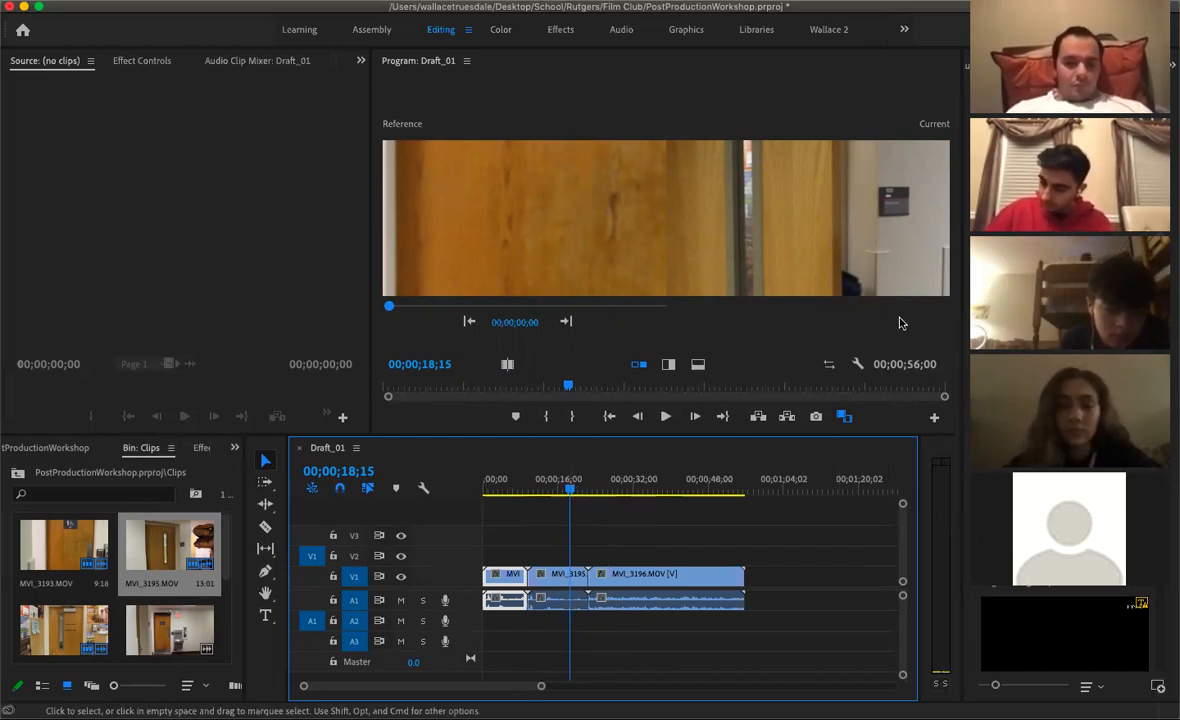
click(548, 489)
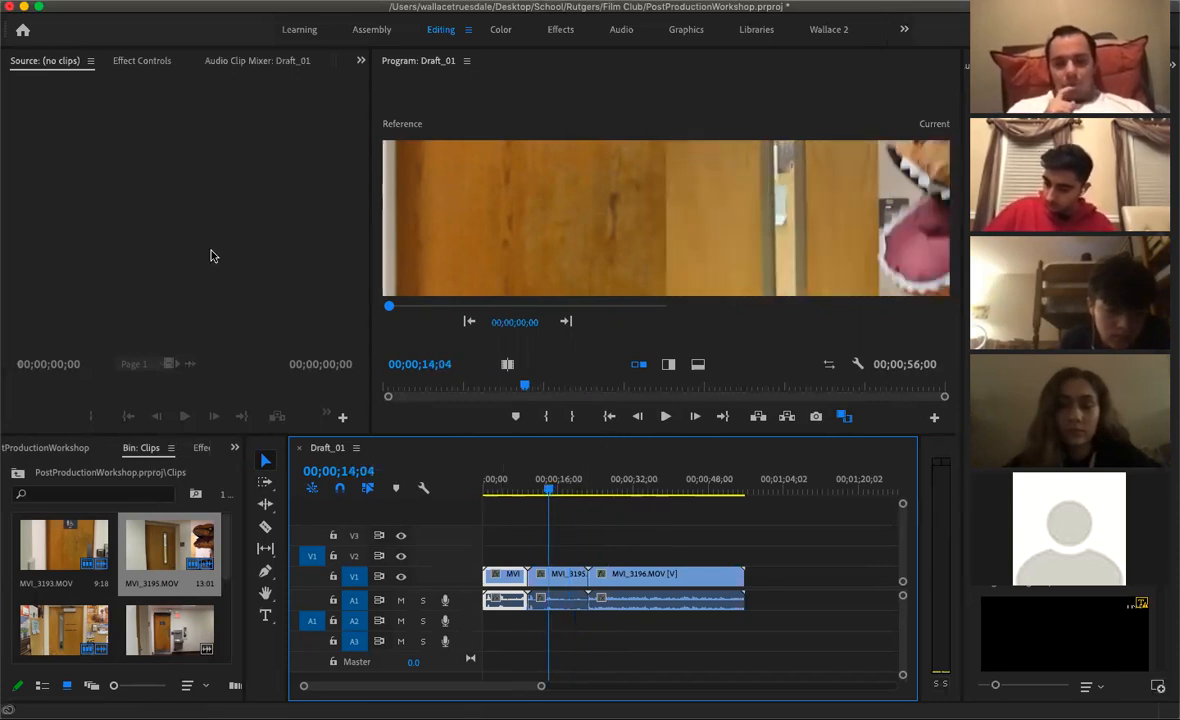
click(558, 586)
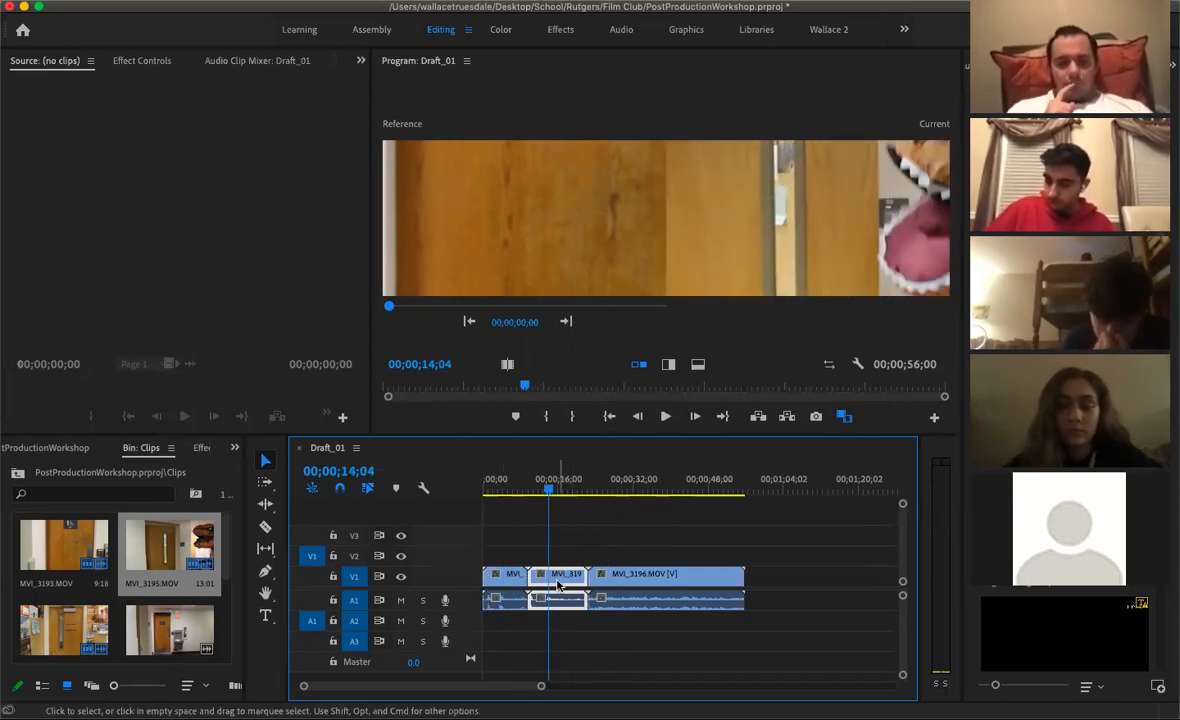
click(845, 417)
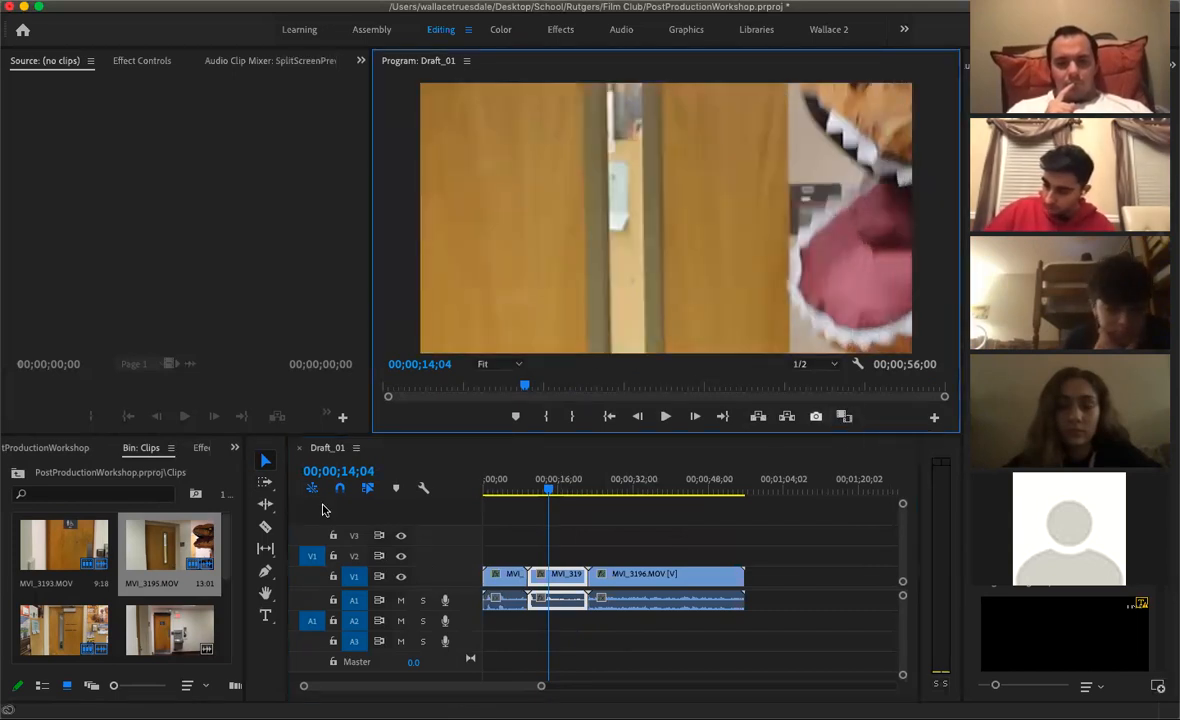
Move the Draft_01 playhead to 00;00;16;07 and load MVI_3195.MOV from the Clips bin into the source monitor
drag(553, 487, 559, 487)
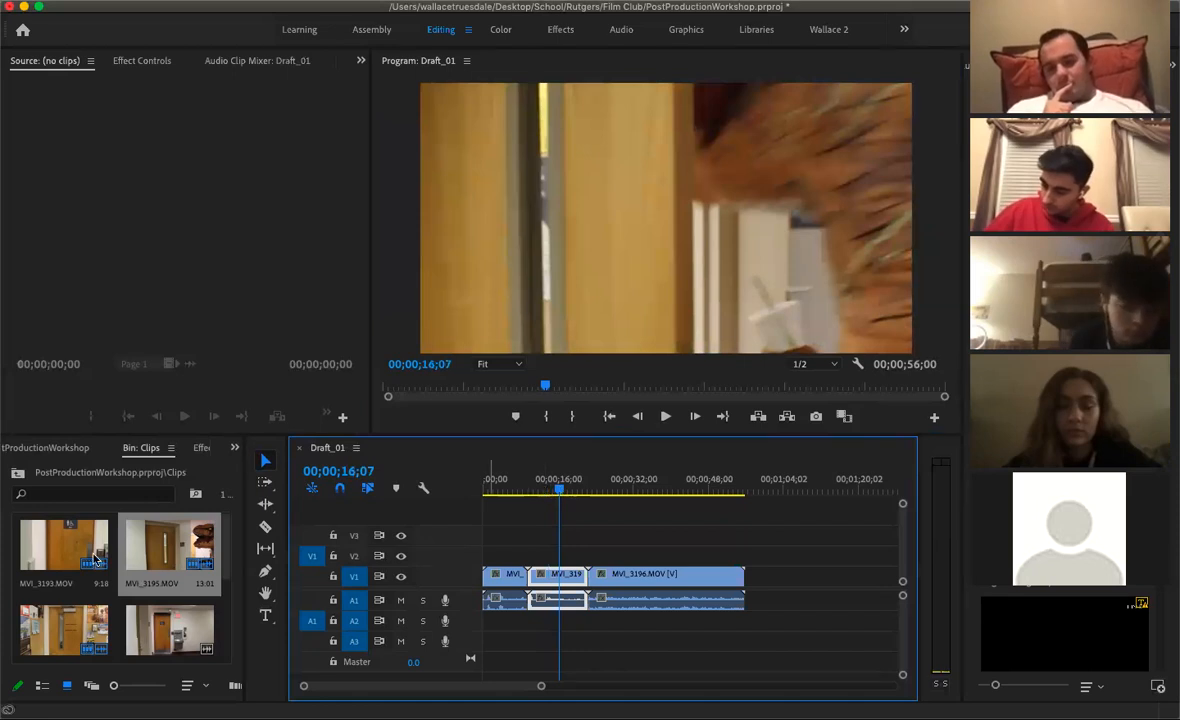
click(166, 126)
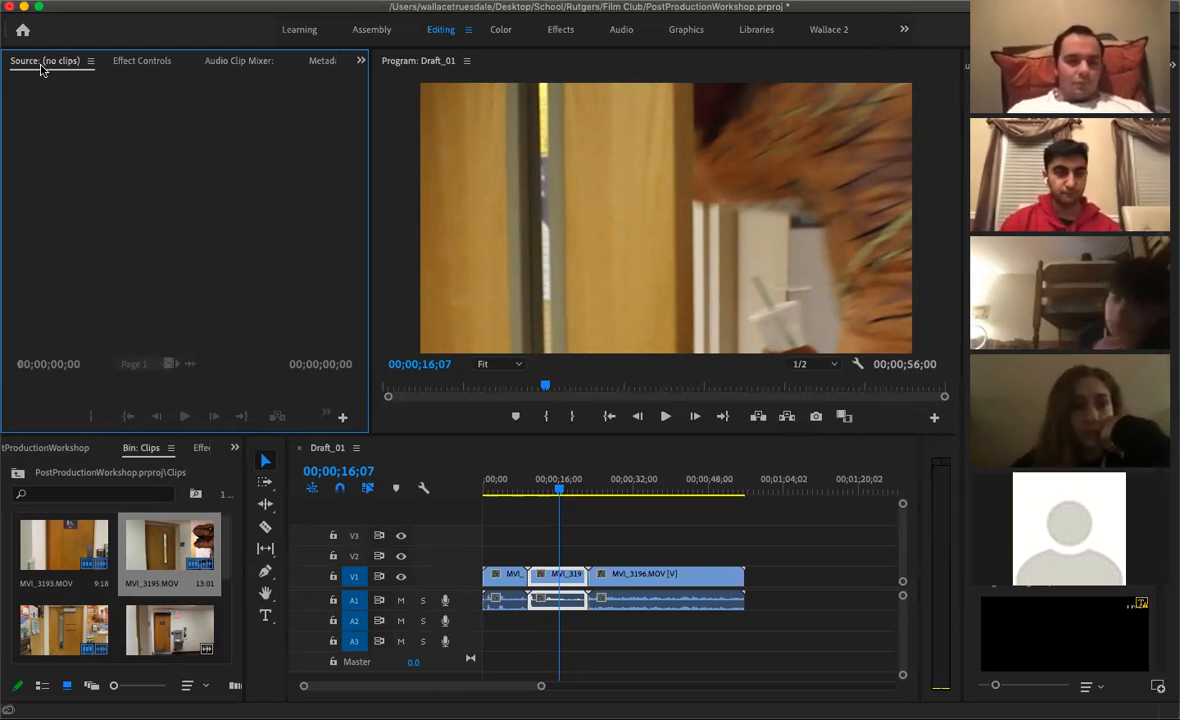
drag(165, 535, 197, 348)
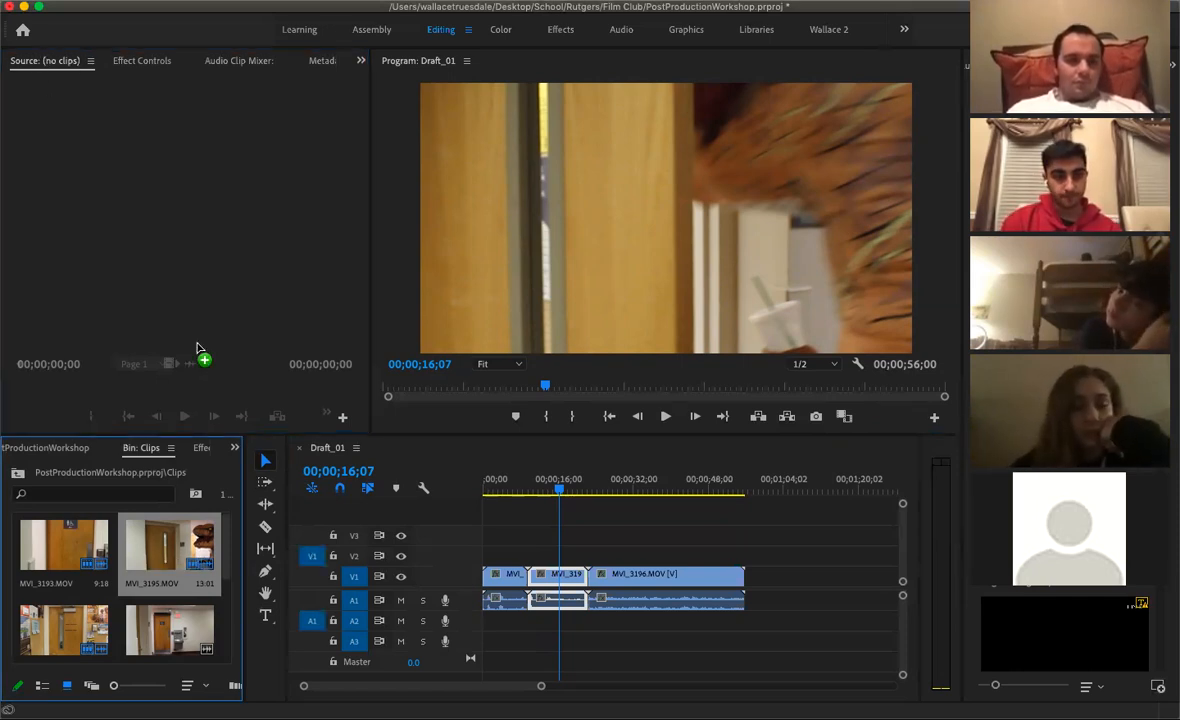
drag(179, 253, 181, 253)
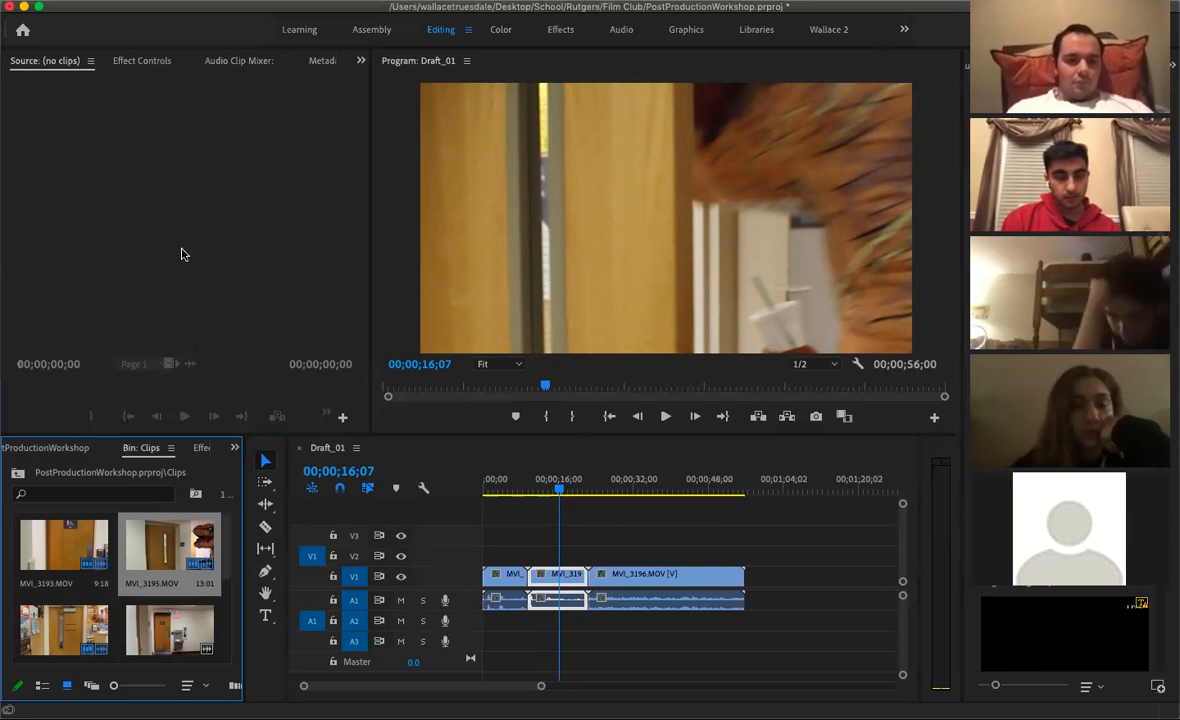
mouse_move(35, 388)
mouse_down()
mouse_move(241, 386)
mouse_move(240, 401)
mouse_move(37, 403)
mouse_move(255, 388)
mouse_move(14, 390)
mouse_up()
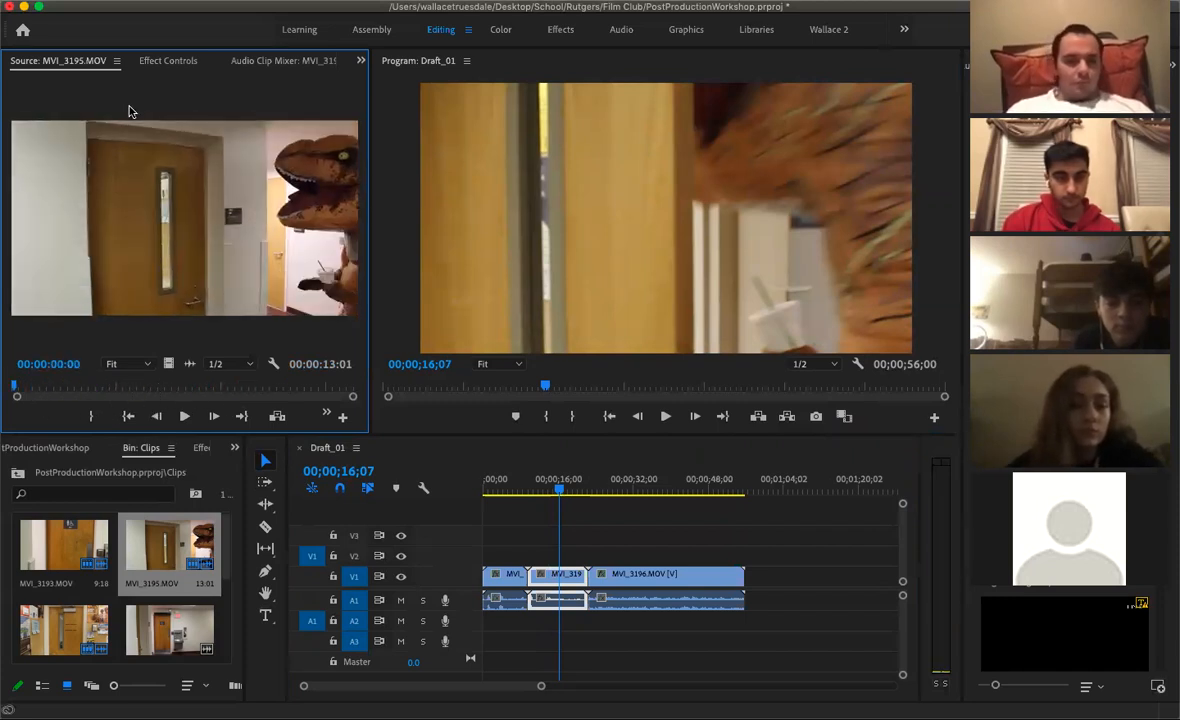
Show the effect controls of the MVI_3195.MOV clip in Draft_01 and expand its Motion properties
click(168, 61)
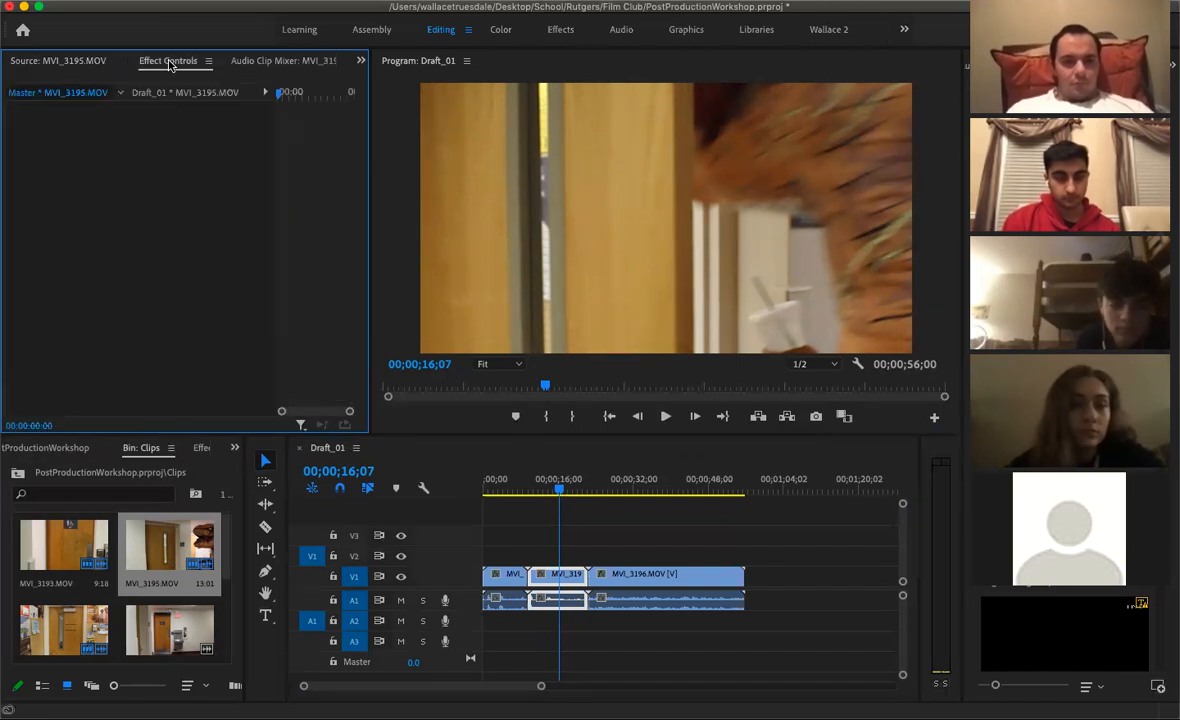
click(553, 578)
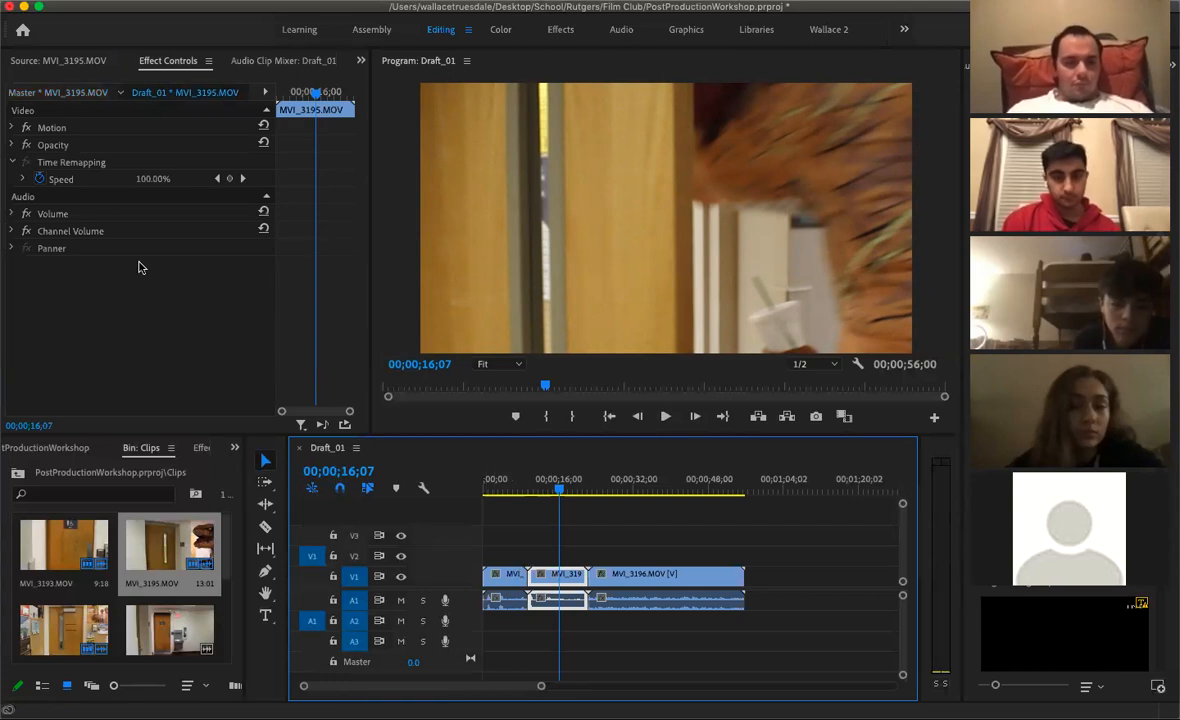
click(12, 128)
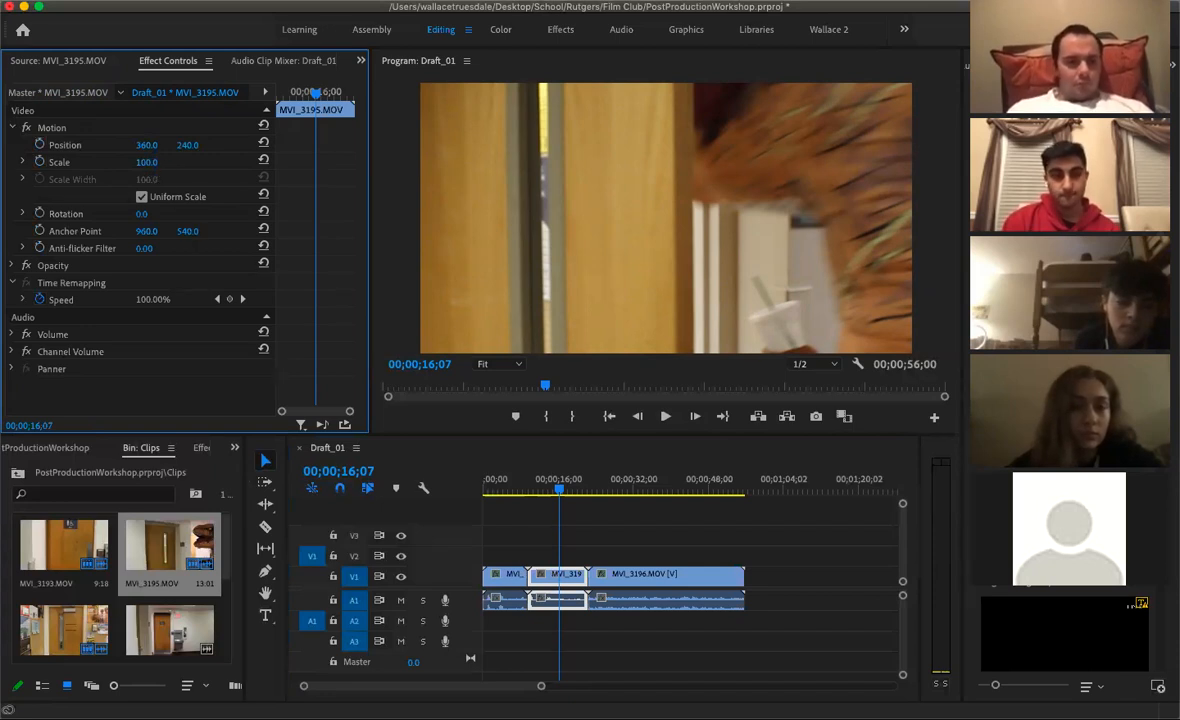
Try Motion values on MVI_3195.MOV: Scale 46, Rotation 157° and horizontal Position 330, checking the frame at 00;00;17;14
drag(147, 162, 93, 162)
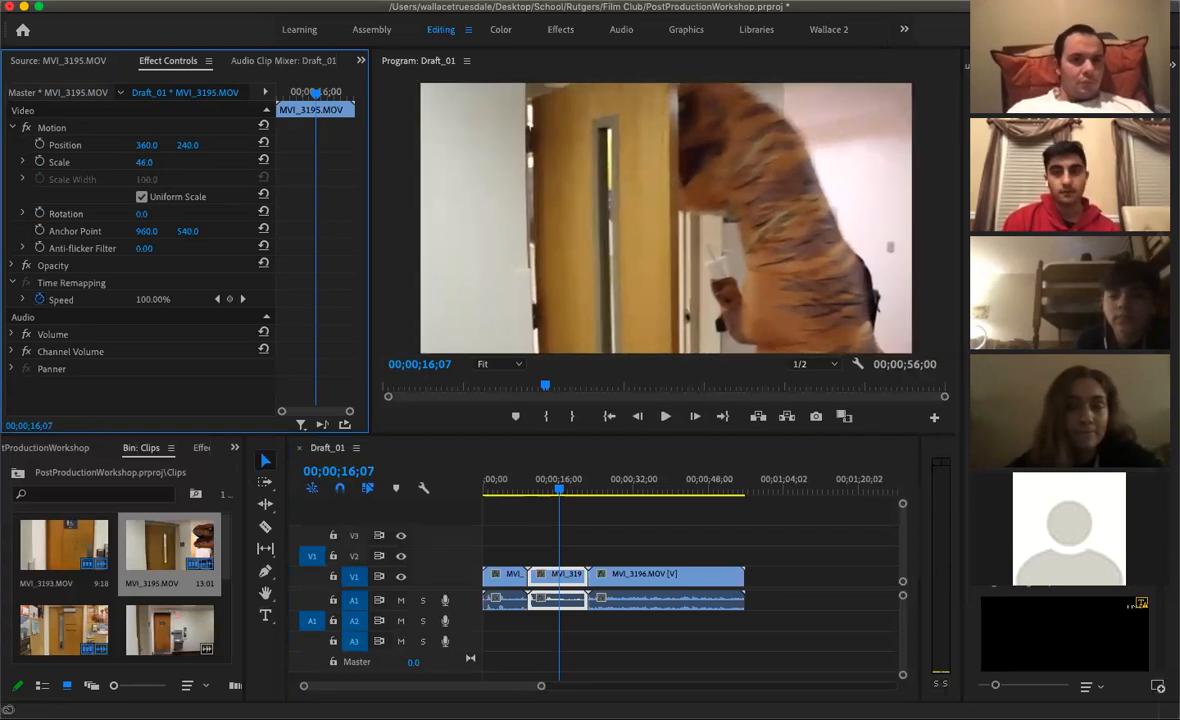
click(147, 162)
mouse_move(557, 490)
mouse_down()
mouse_move(540, 496)
mouse_move(565, 496)
mouse_up()
drag(145, 148, 105, 148)
drag(141, 213, 260, 213)
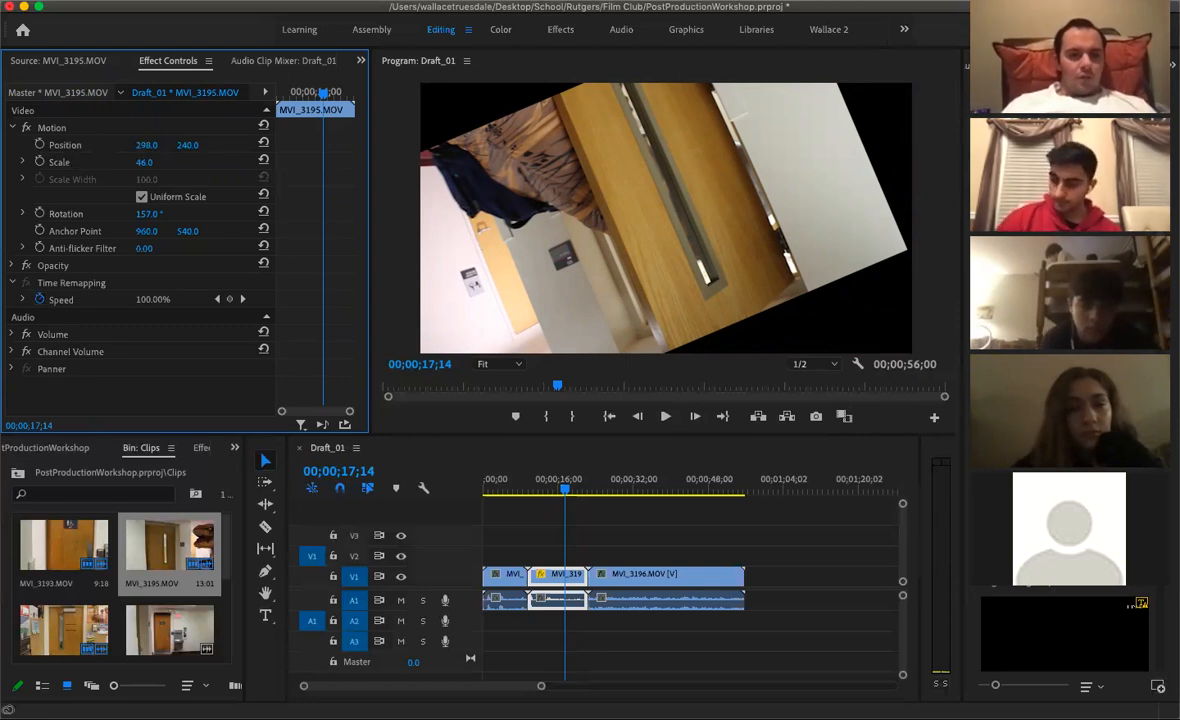
drag(146, 145, 60, 145)
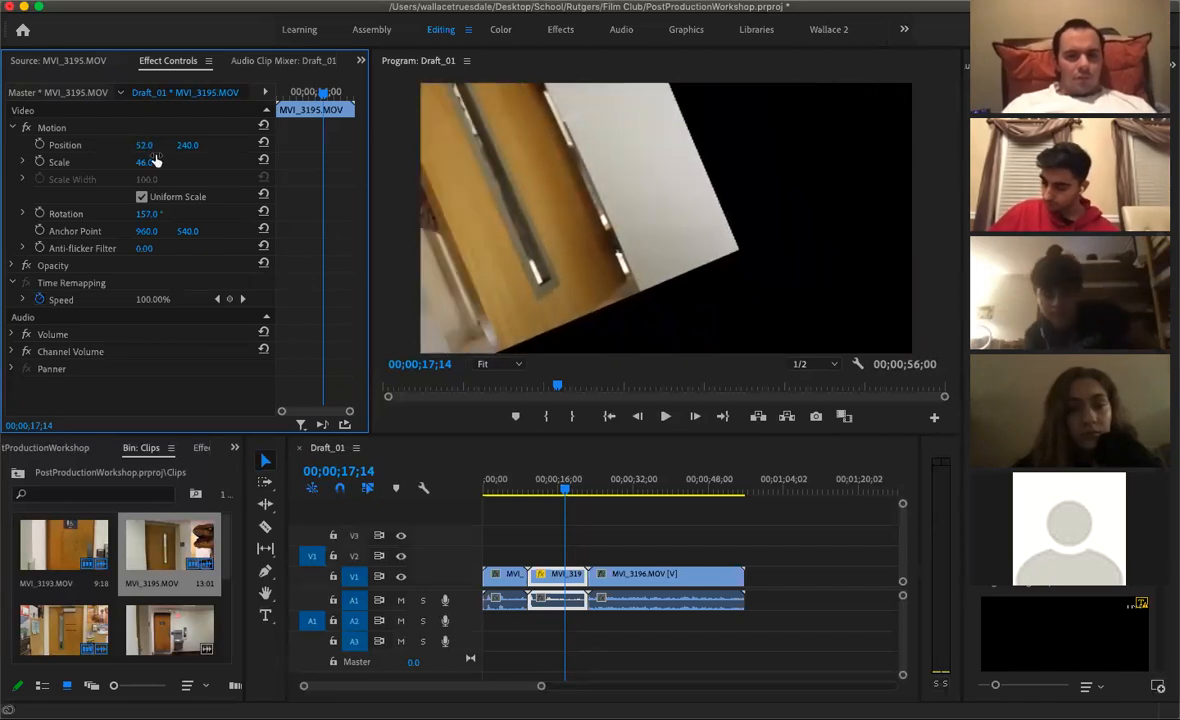
click(152, 144)
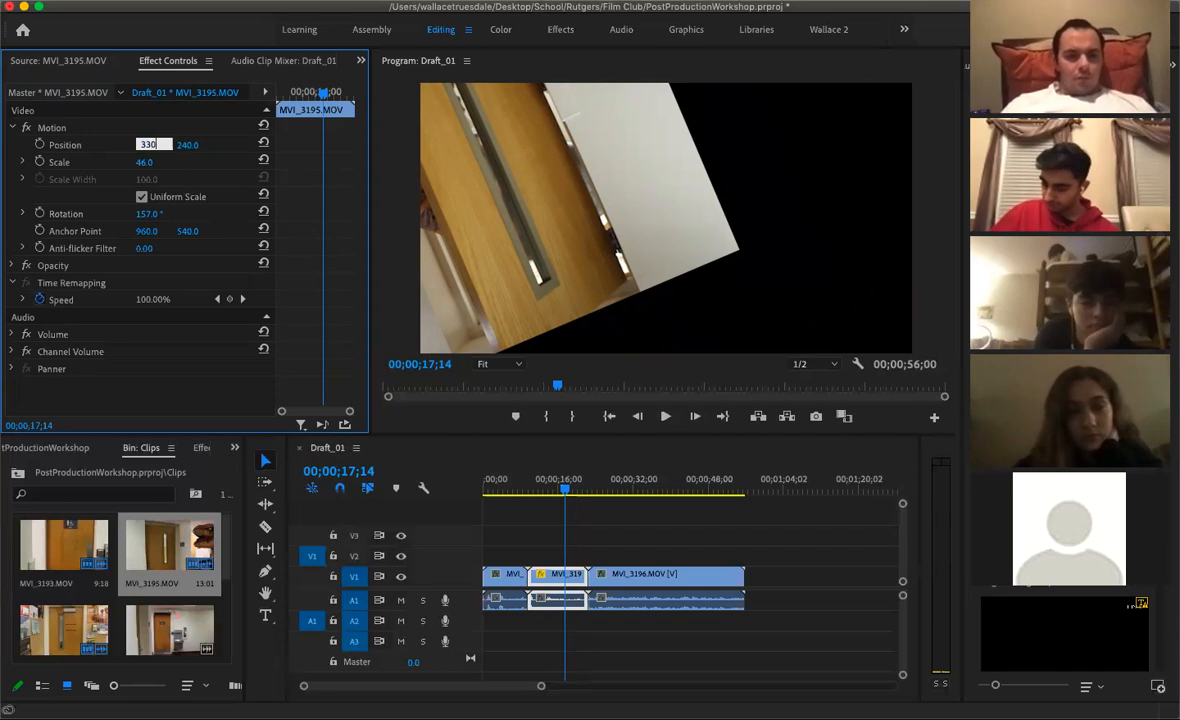
key(Return)
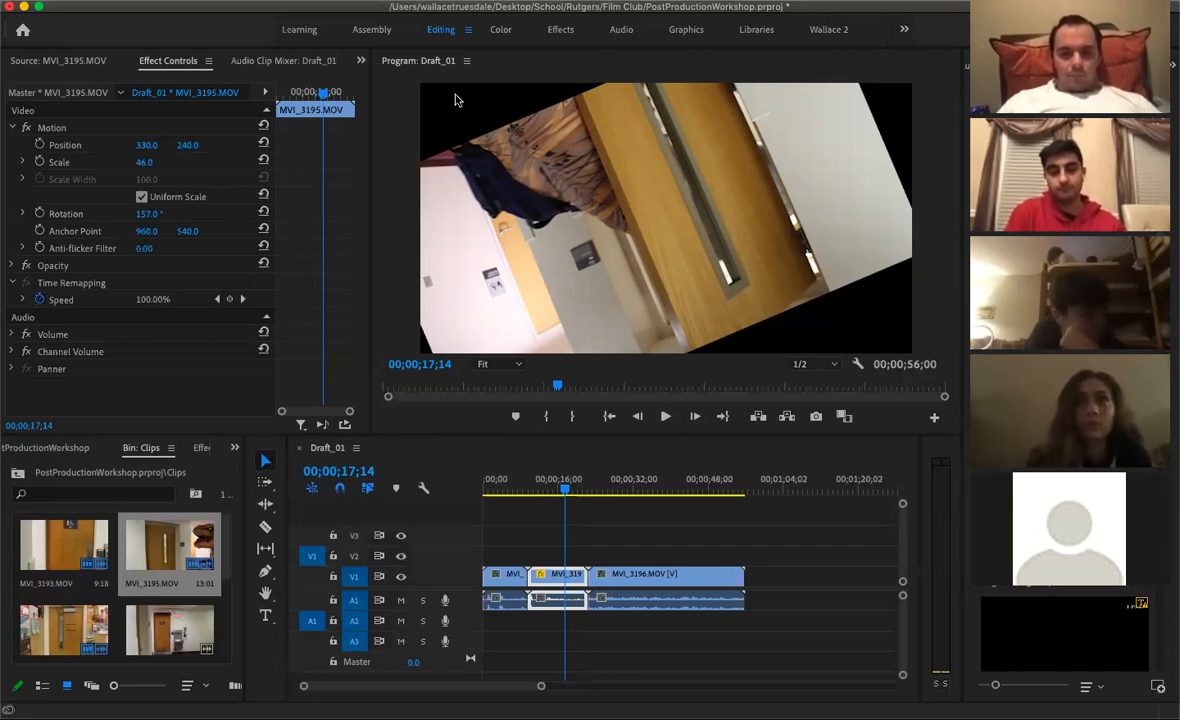
Reset the Position, Scale and Rotation of the MVI_3195.MOV clip to their defaults
click(263, 145)
click(263, 145)
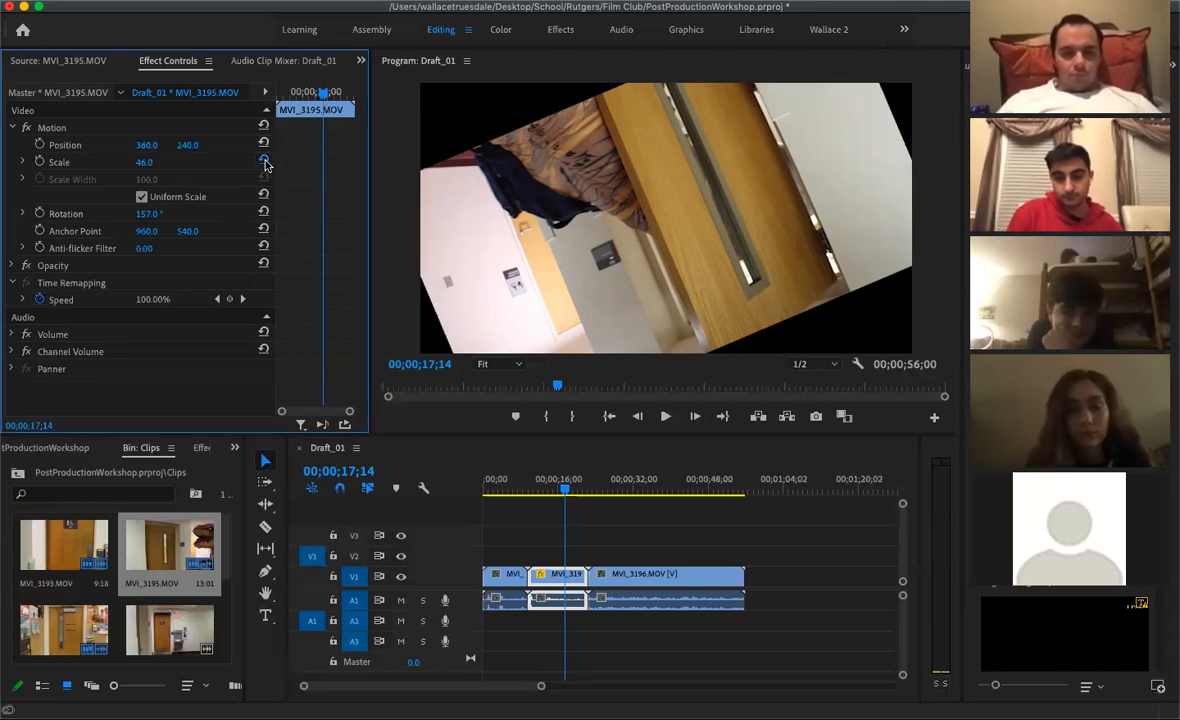
click(264, 162)
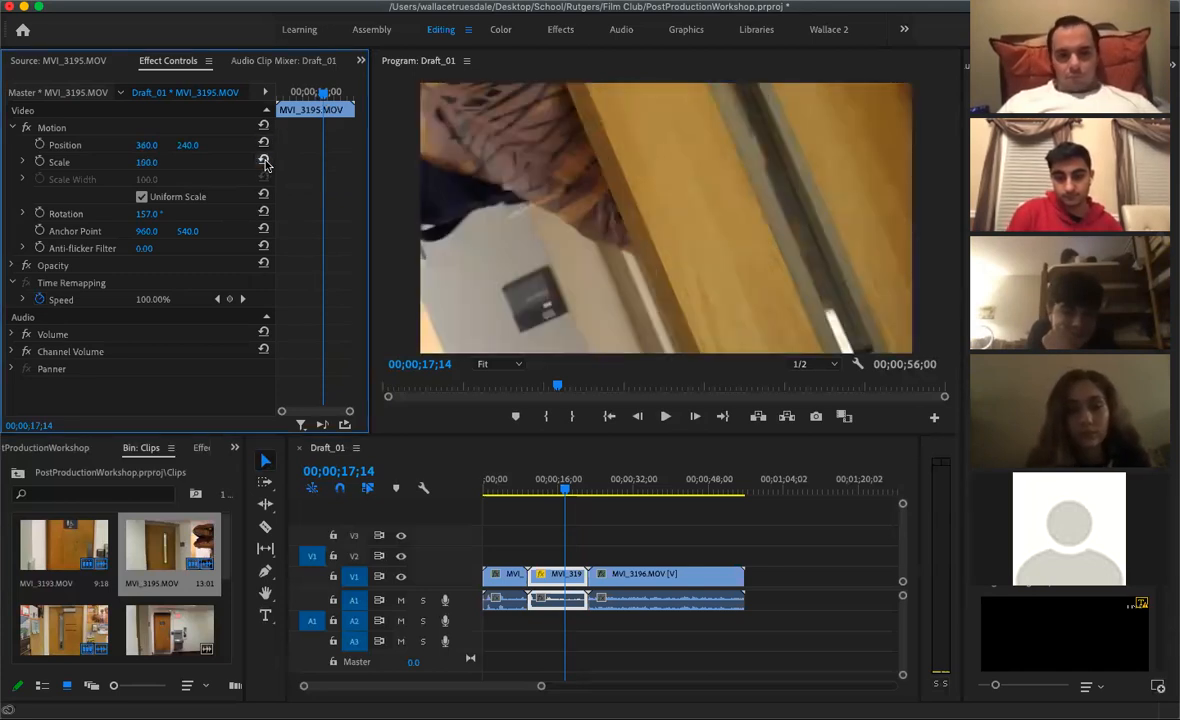
click(263, 213)
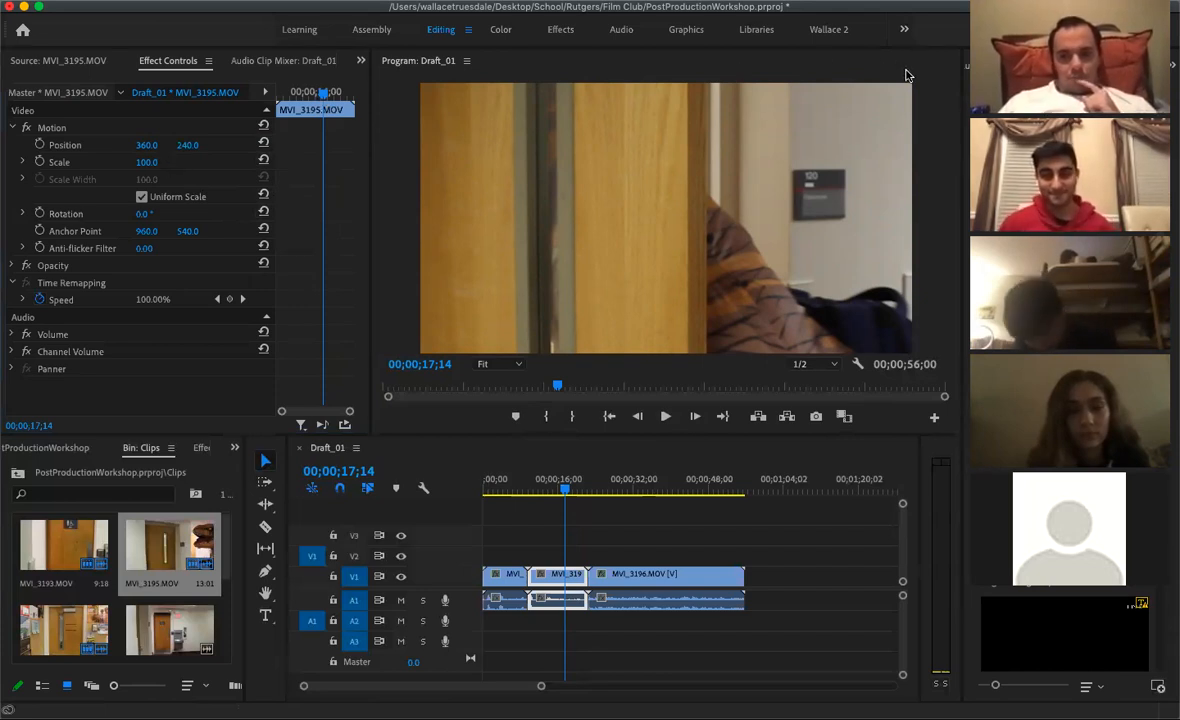
Set the Scale of the MVI_3195.MOV clip to 46
click(147, 162)
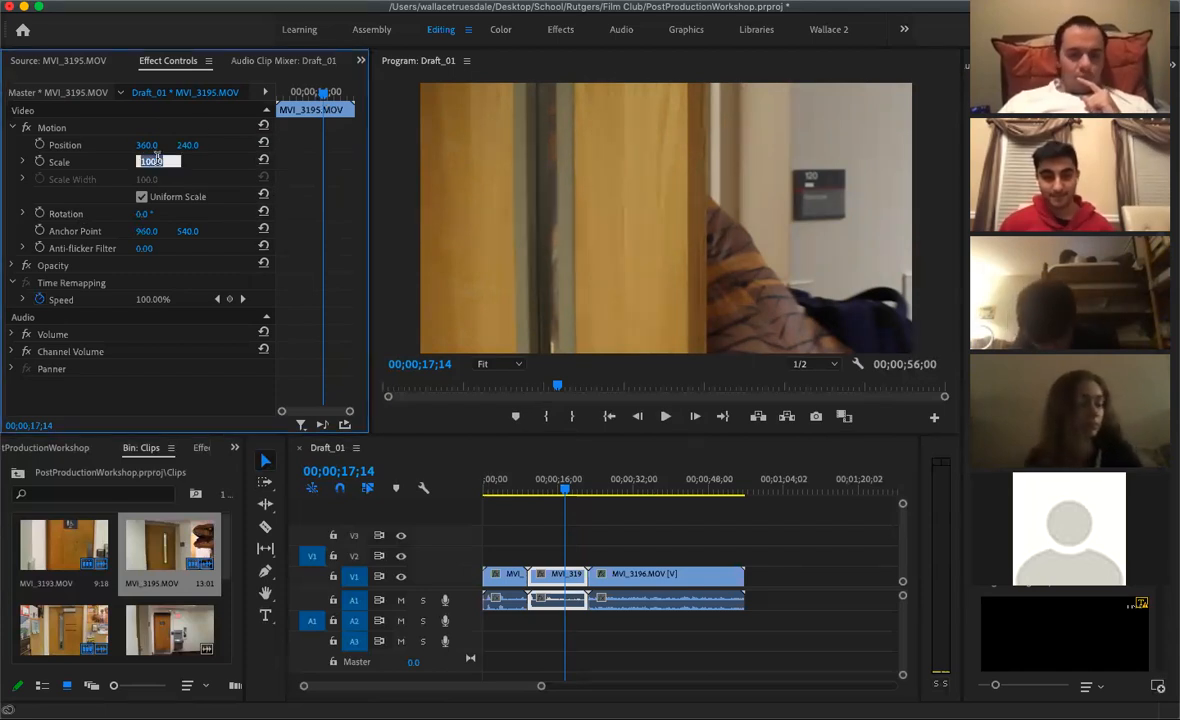
text(46)
key(Return)
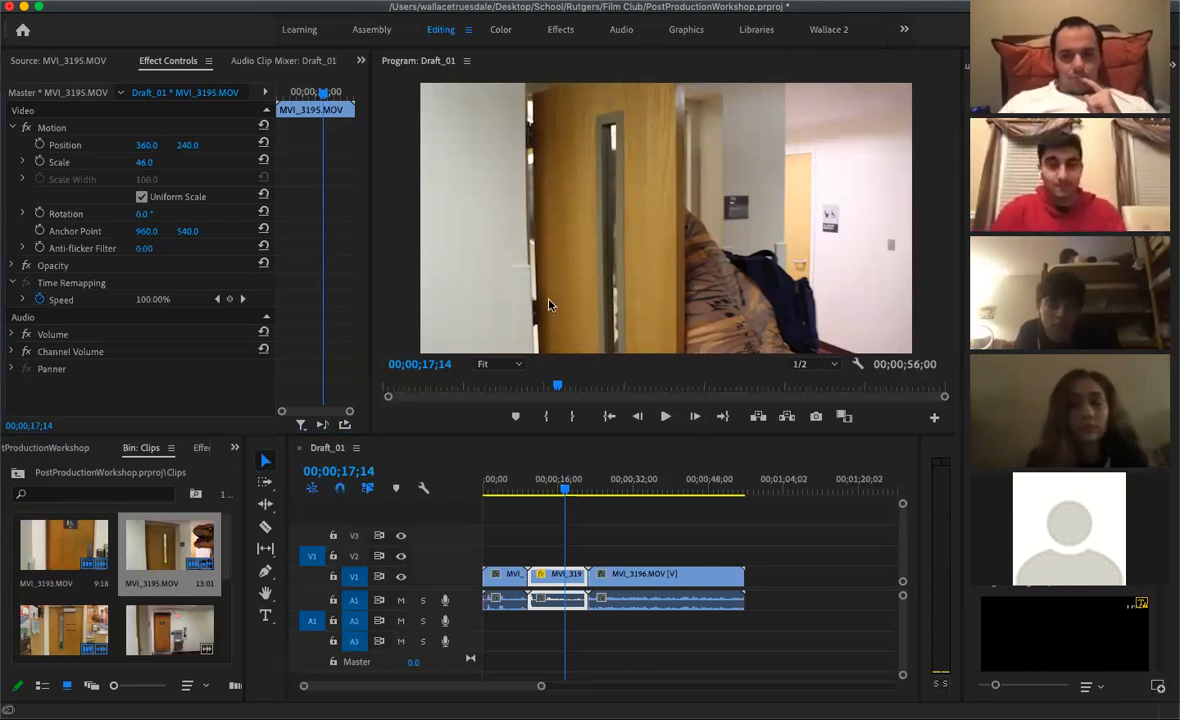
Open the Effects panel and rearrange the workspace so it sits in its own group beside the timeline, with the Clips bin beside Effect Controls
click(203, 449)
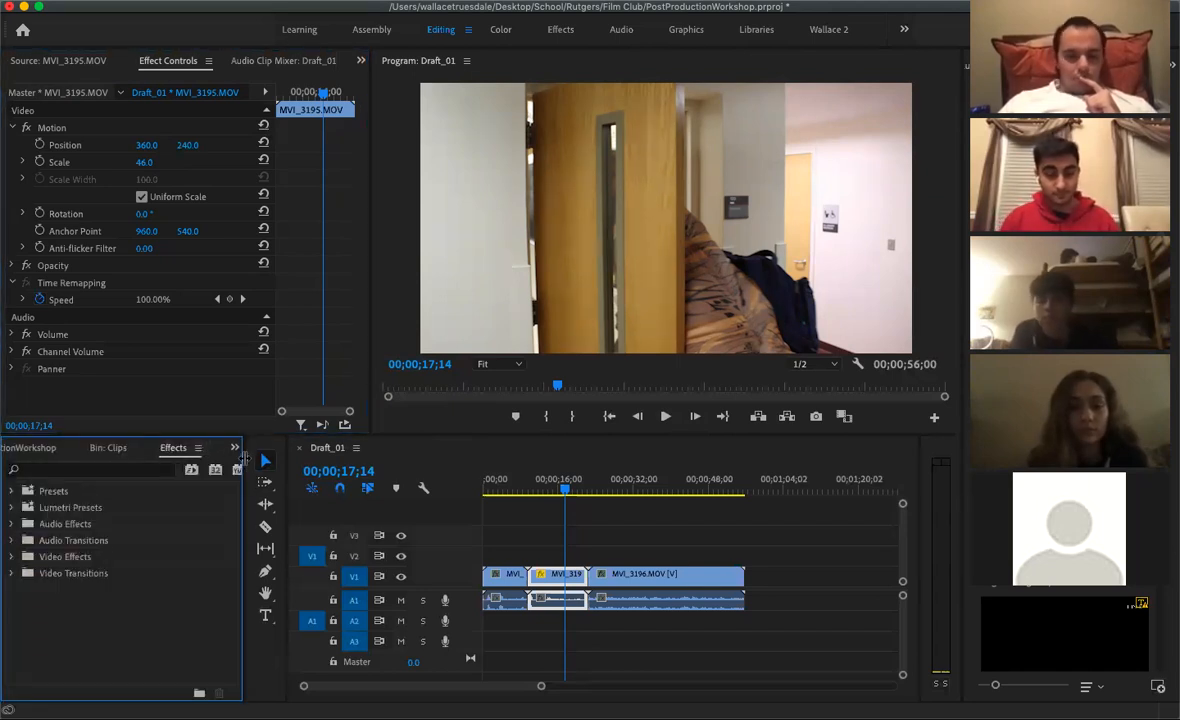
drag(243, 452, 398, 452)
drag(455, 548, 527, 548)
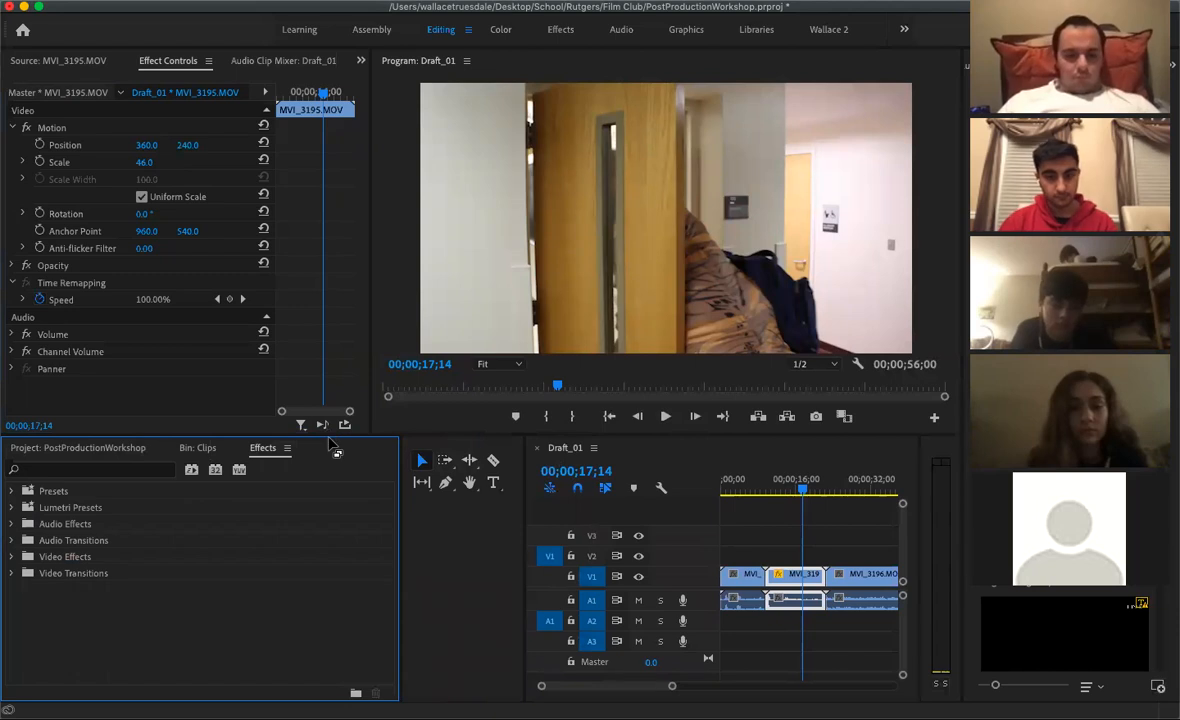
drag(333, 445, 332, 392)
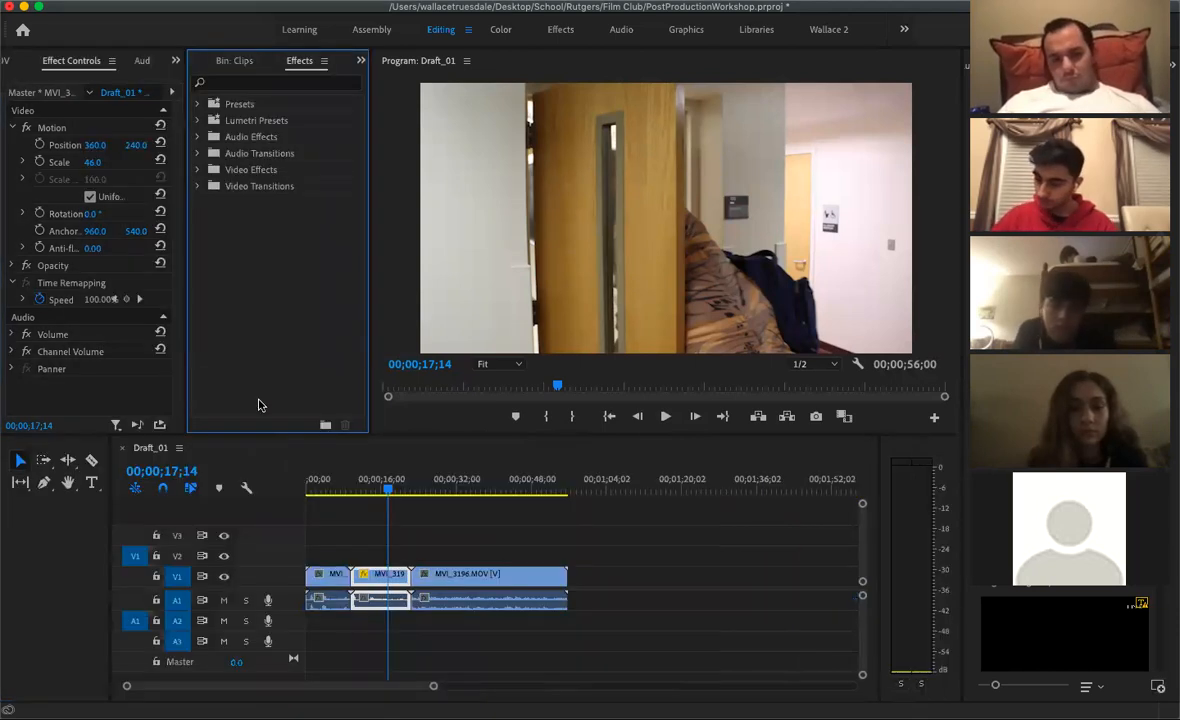
drag(299, 65, 338, 500)
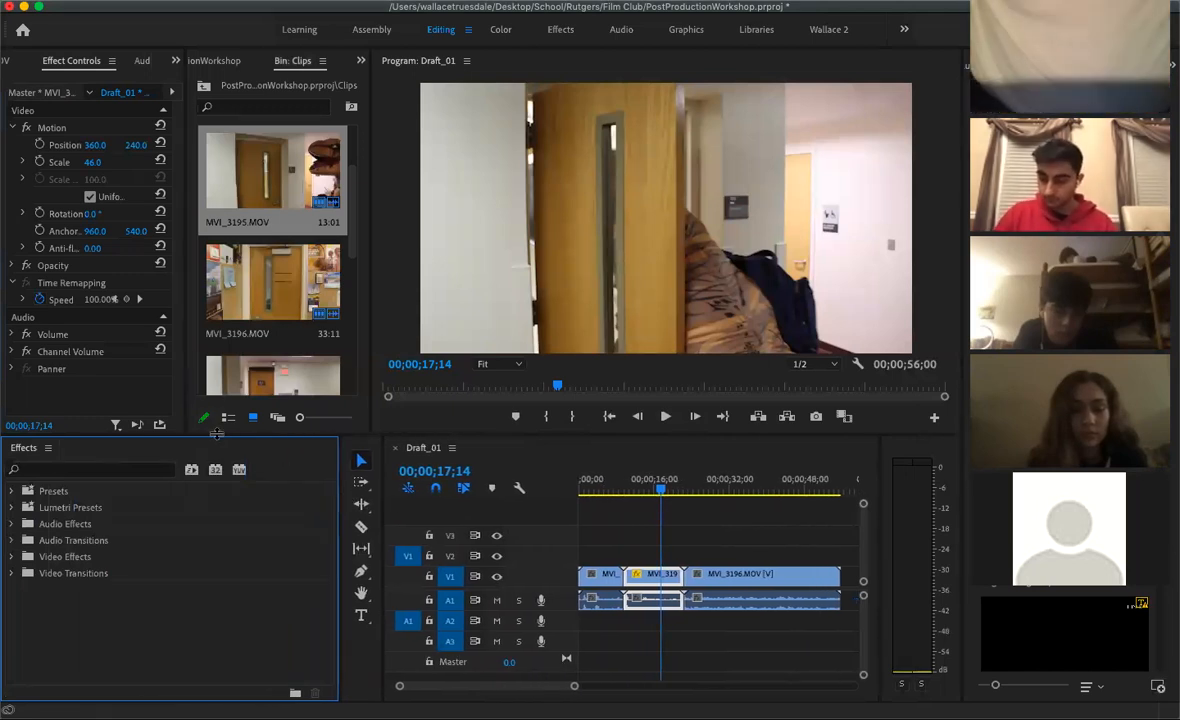
Make the Effects panel taller and search the effects for "cross"
drag(205, 396, 225, 332)
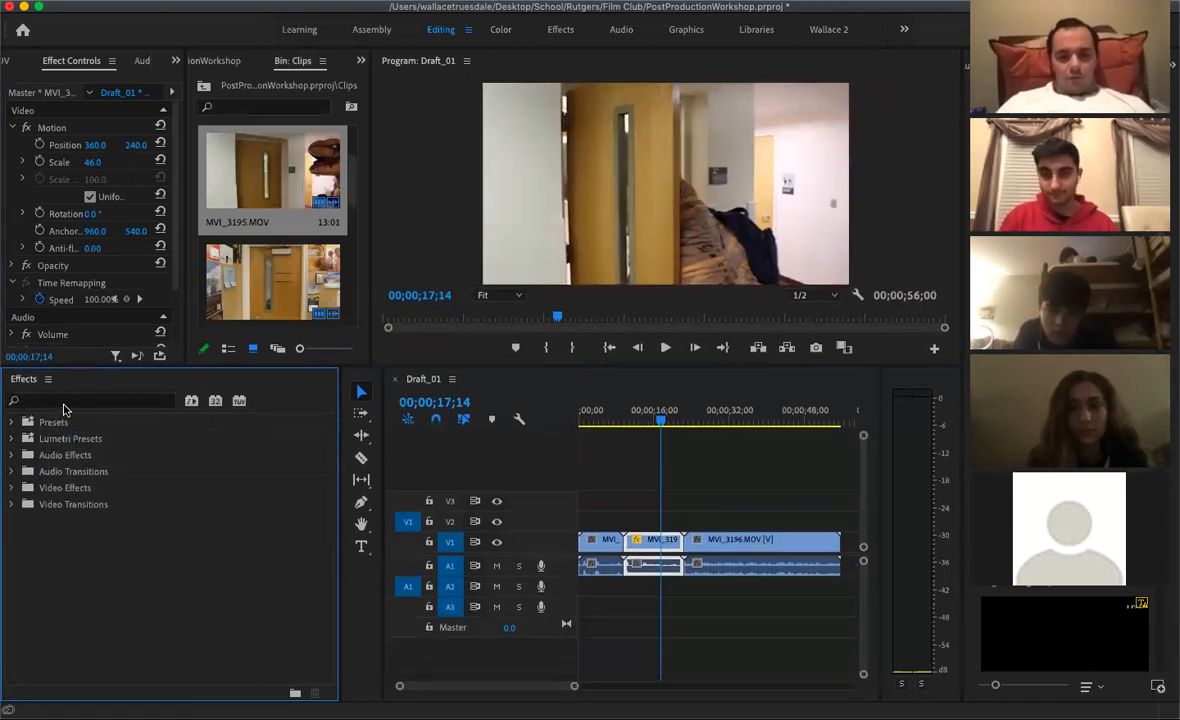
click(64, 403)
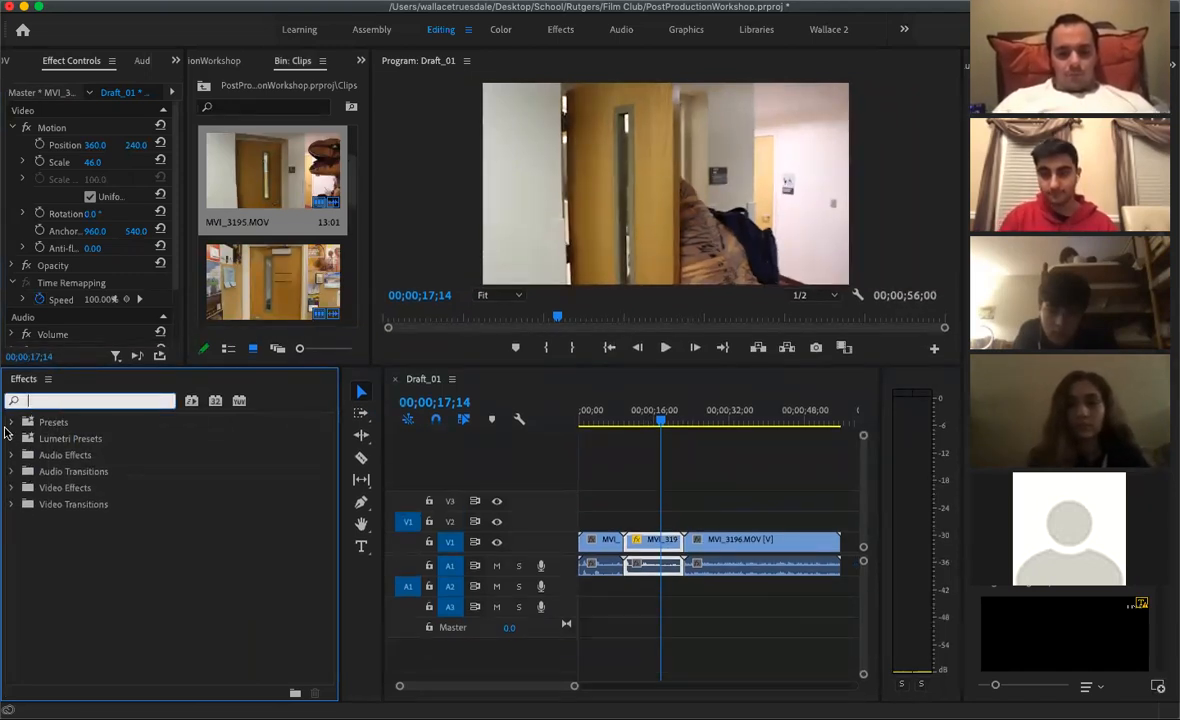
click(11, 488)
click(11, 488)
click(10, 505)
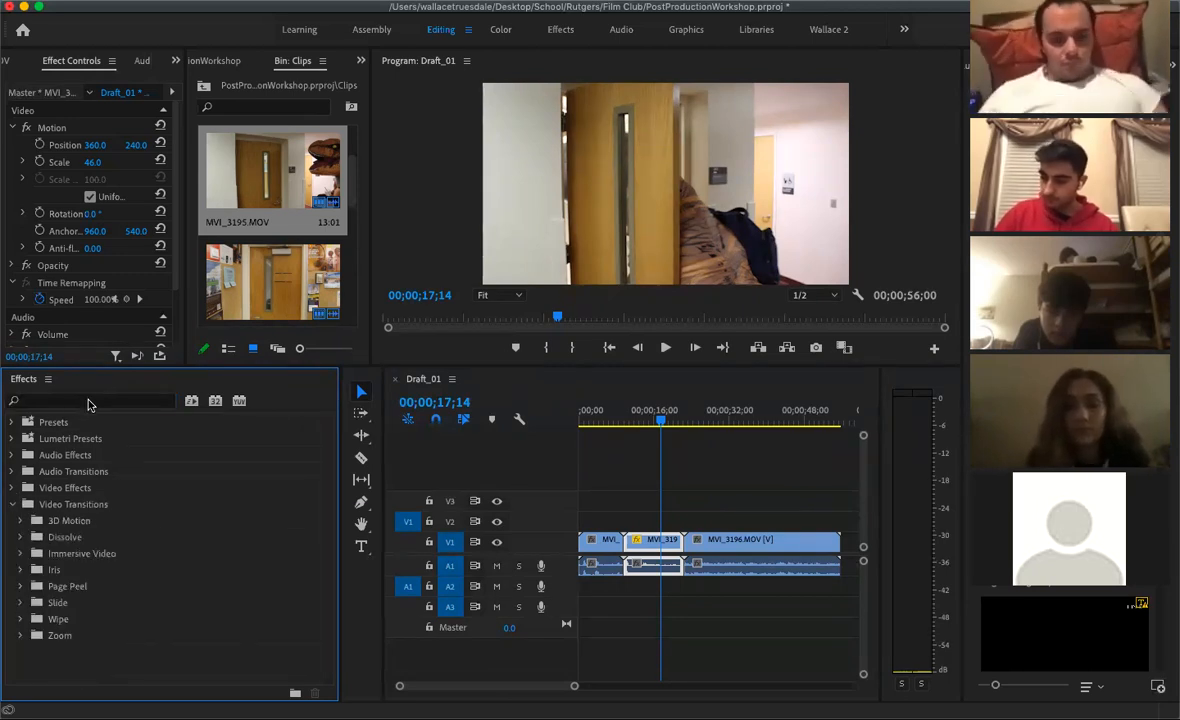
click(88, 401)
text(cross)
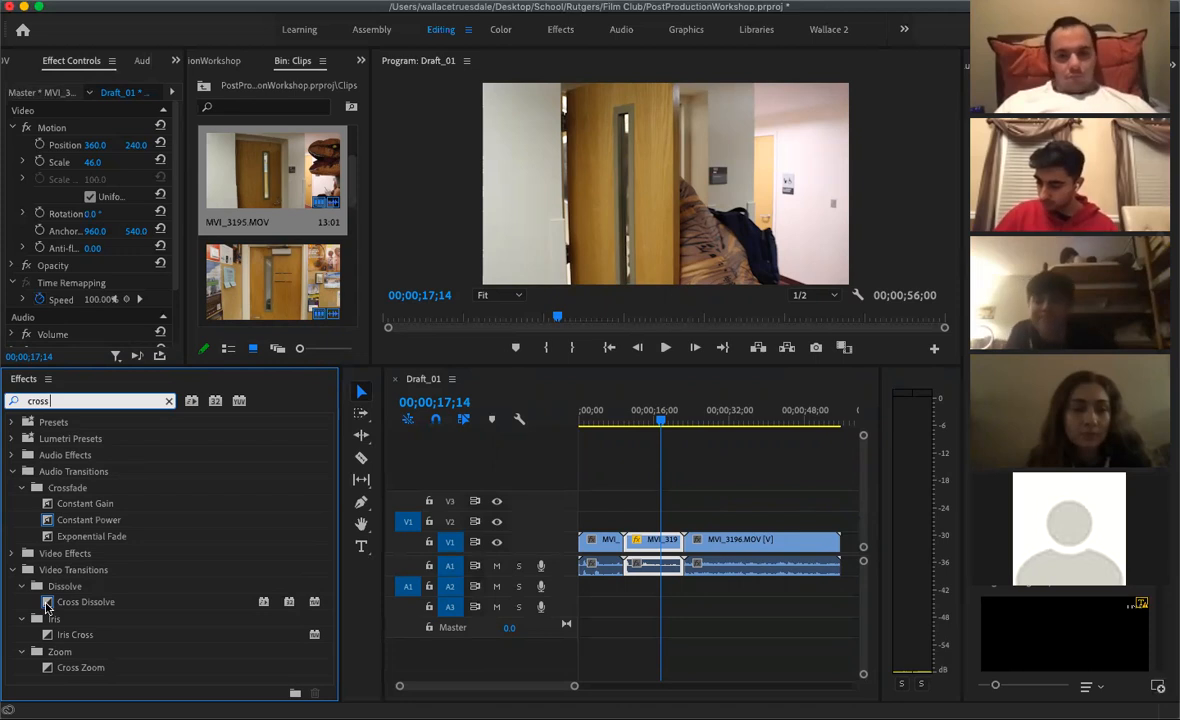
Apply the Cross Dissolve video transition to the cut between MVI_3193.MOV and MVI_3195.MOV, accepting repeated frames
click(47, 606)
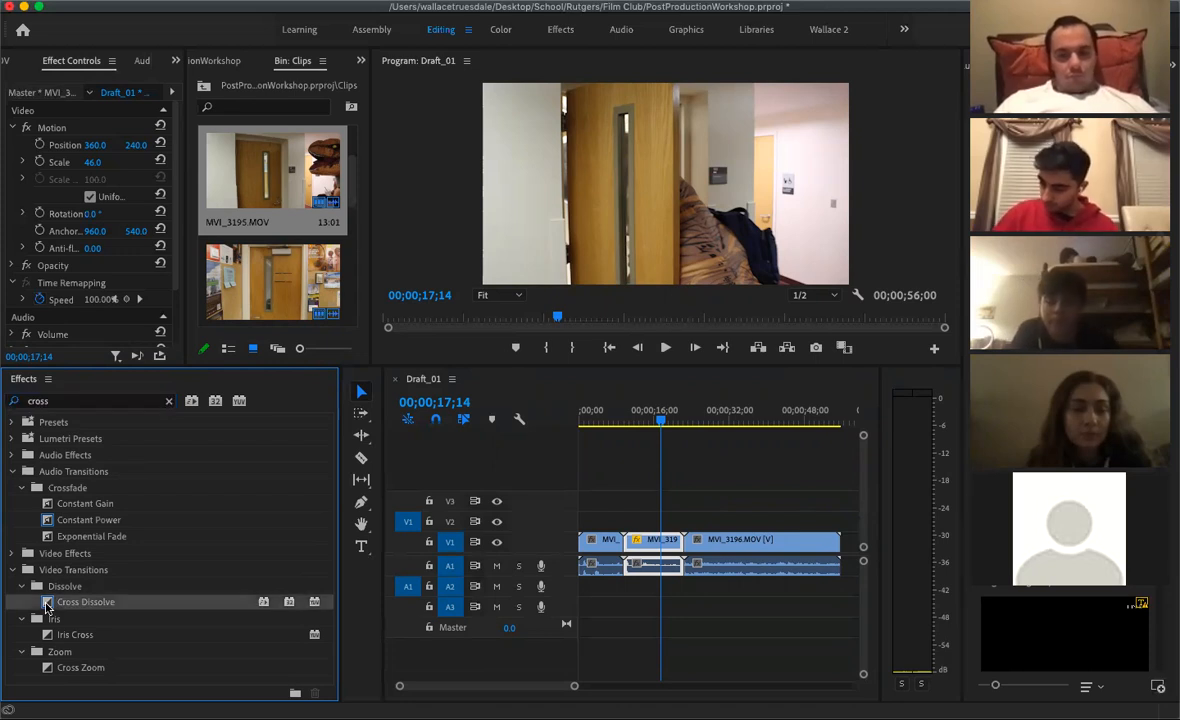
drag(92, 590, 621, 546)
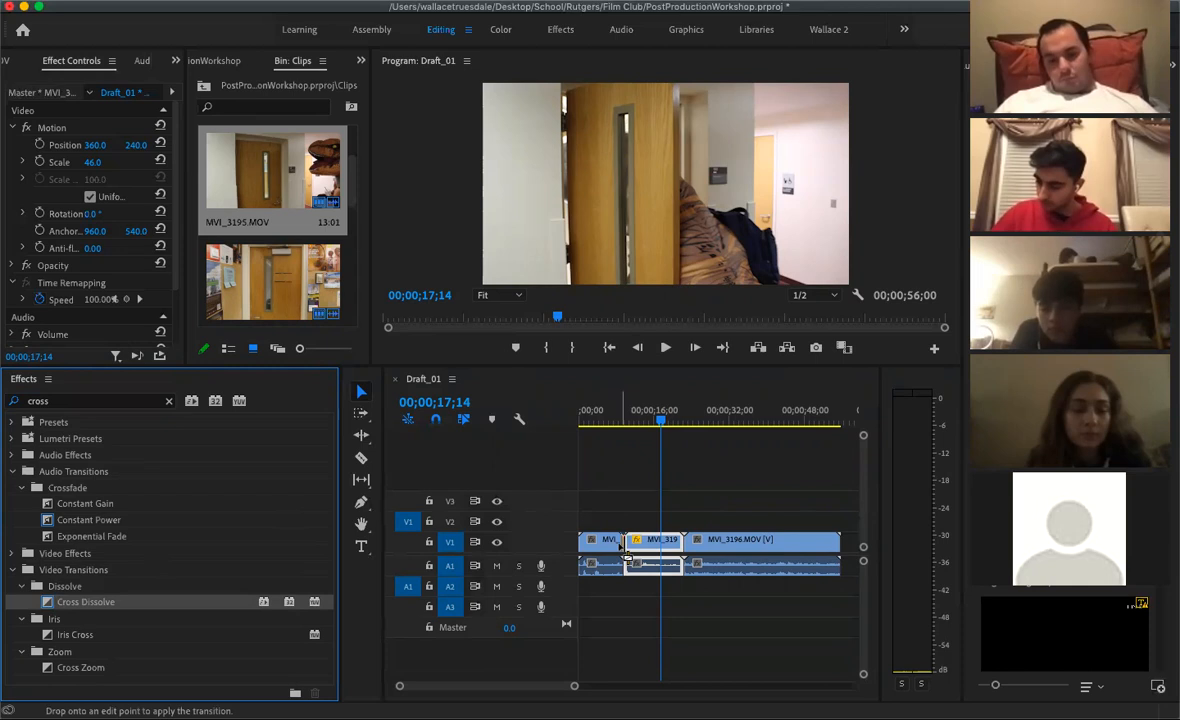
drag(621, 546, 622, 545)
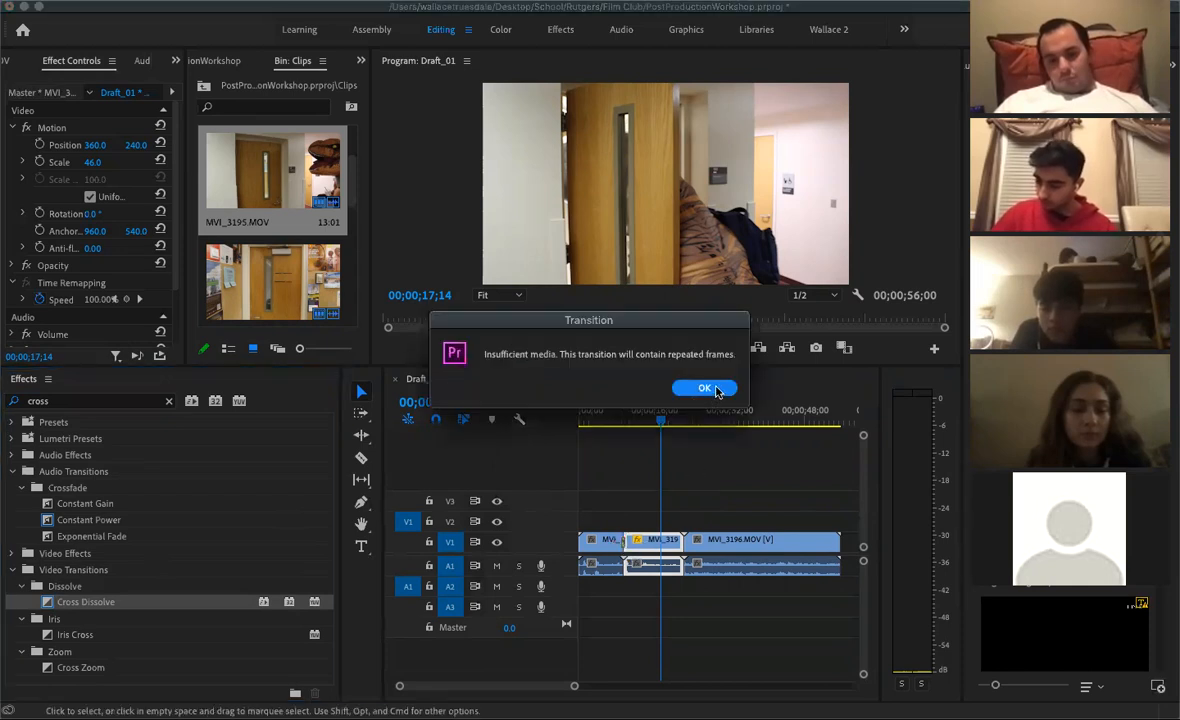
click(705, 387)
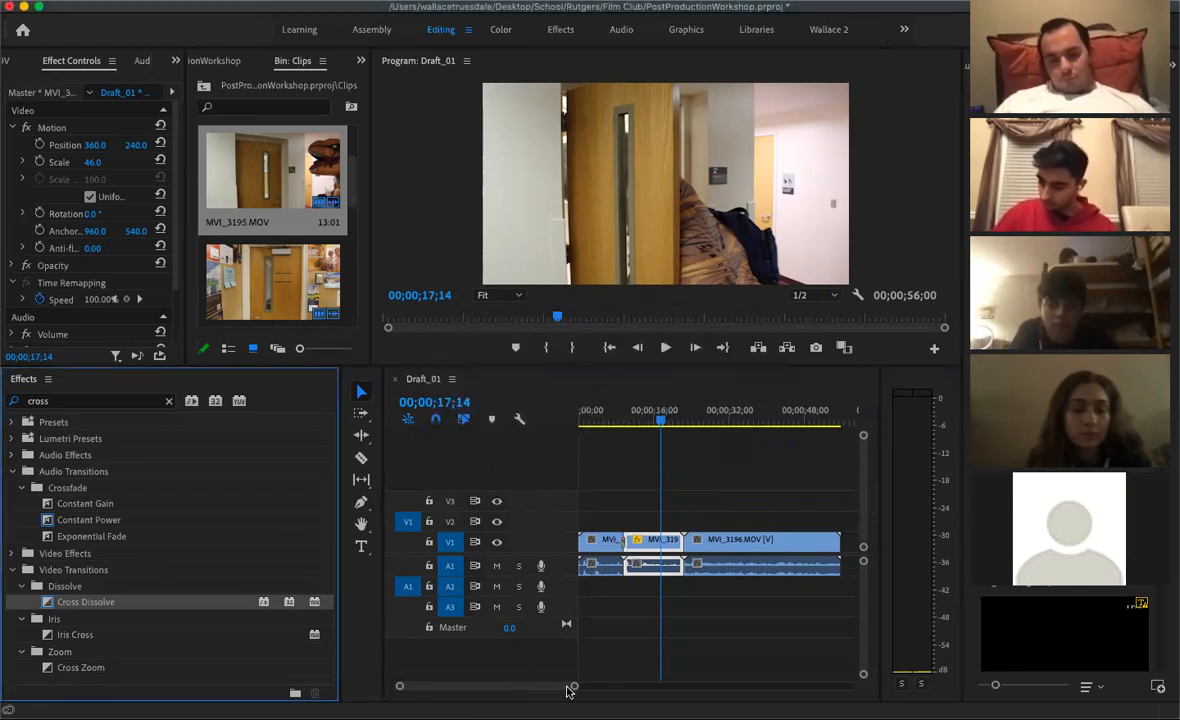
Play Draft_01 from 00;00;06;28 across the Cross Dissolve and scrub on to 00;00;15;06 to review the transition
drag(574, 686, 498, 694)
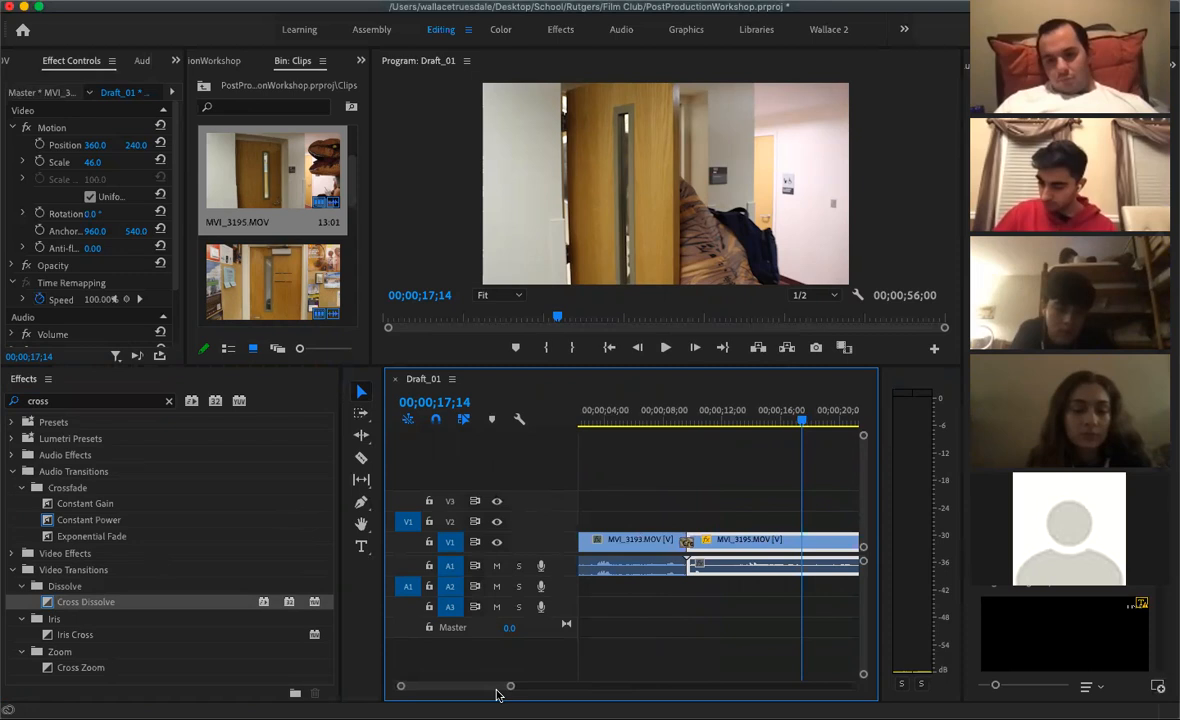
drag(654, 427, 641, 427)
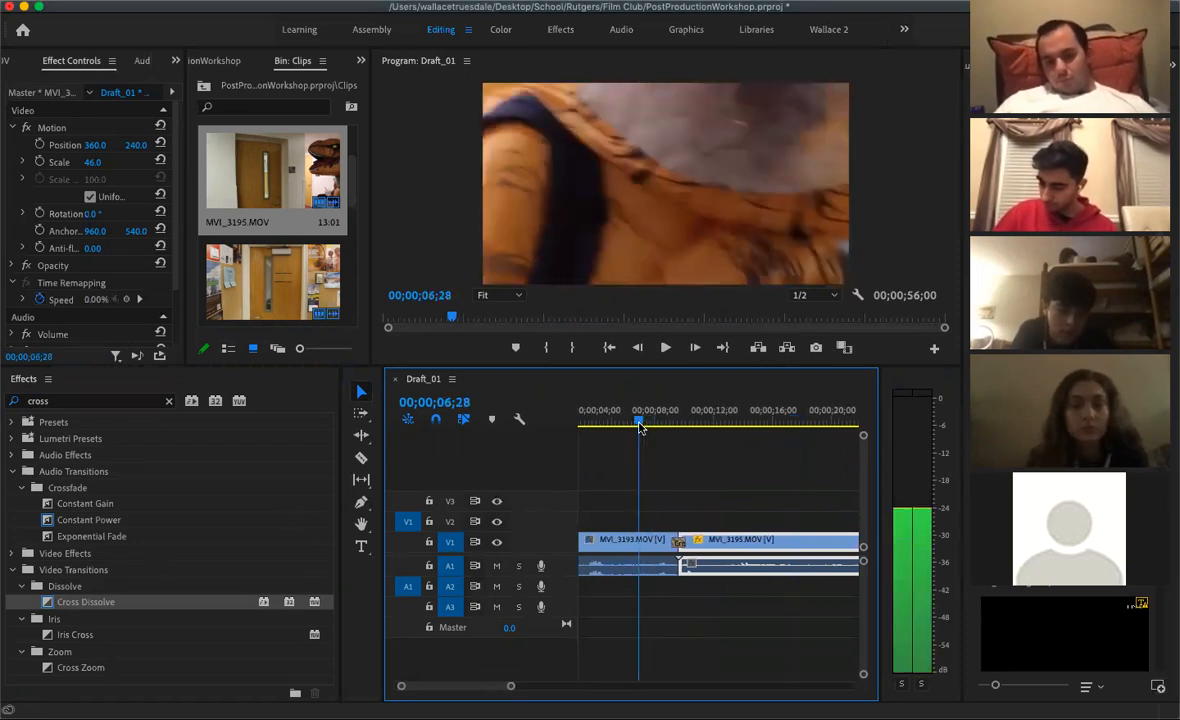
key(space)
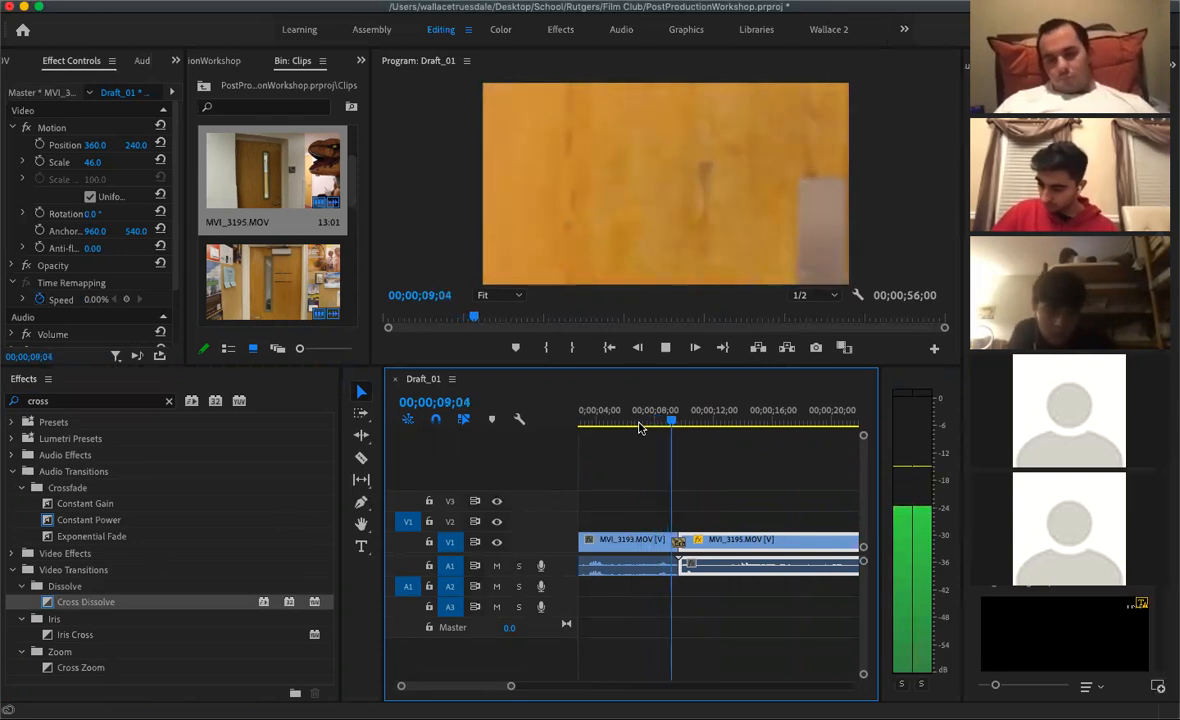
key(space)
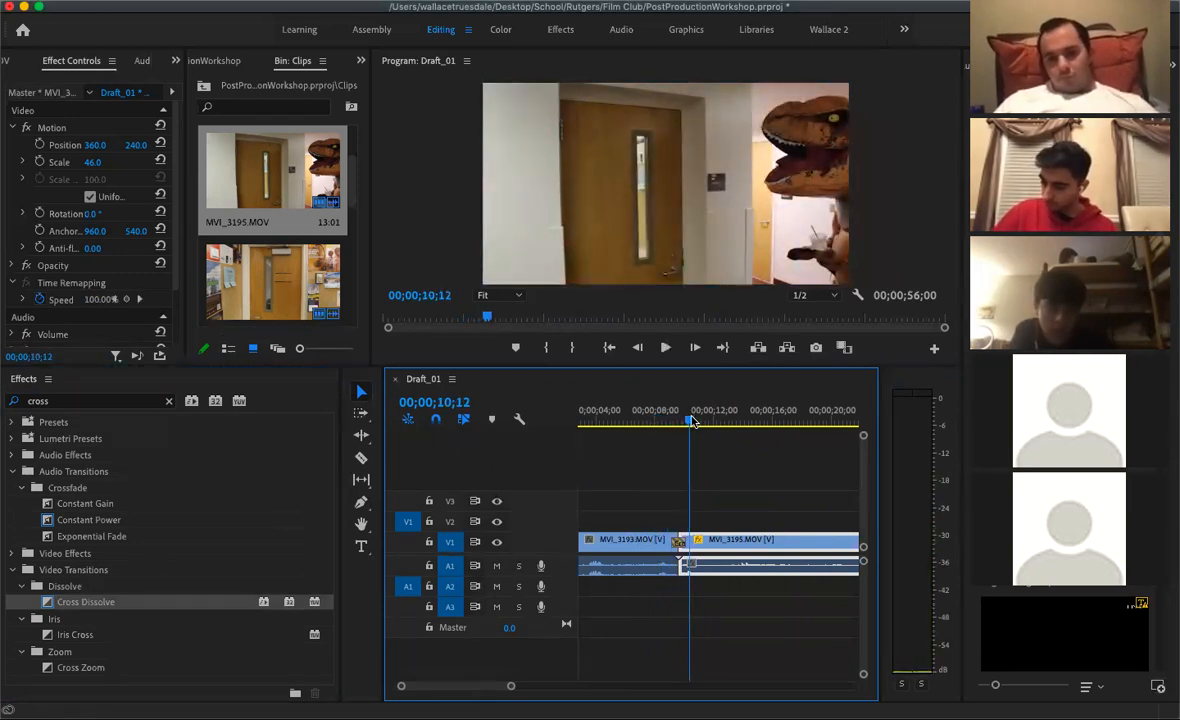
drag(693, 420, 760, 420)
Extend the end of the Cross Dissolve into MVI_3195.MOV for a transition duration of 00;00;03;05
drag(511, 686, 490, 686)
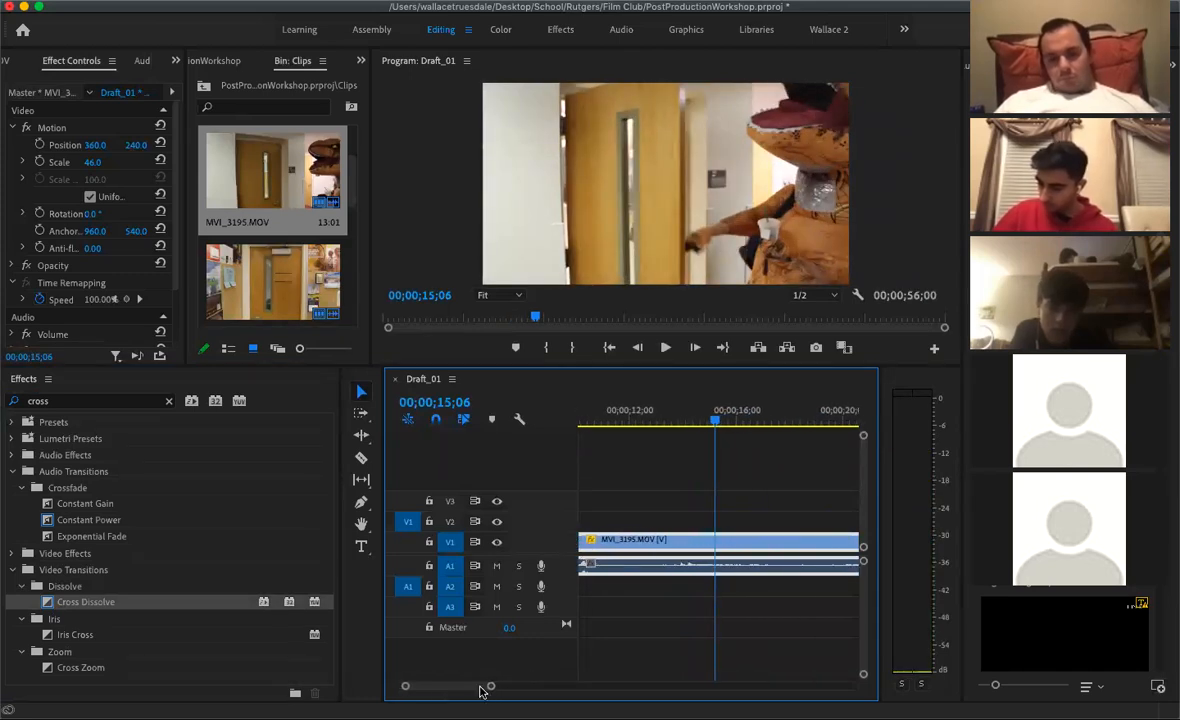
scroll(725, 551, up, 3)
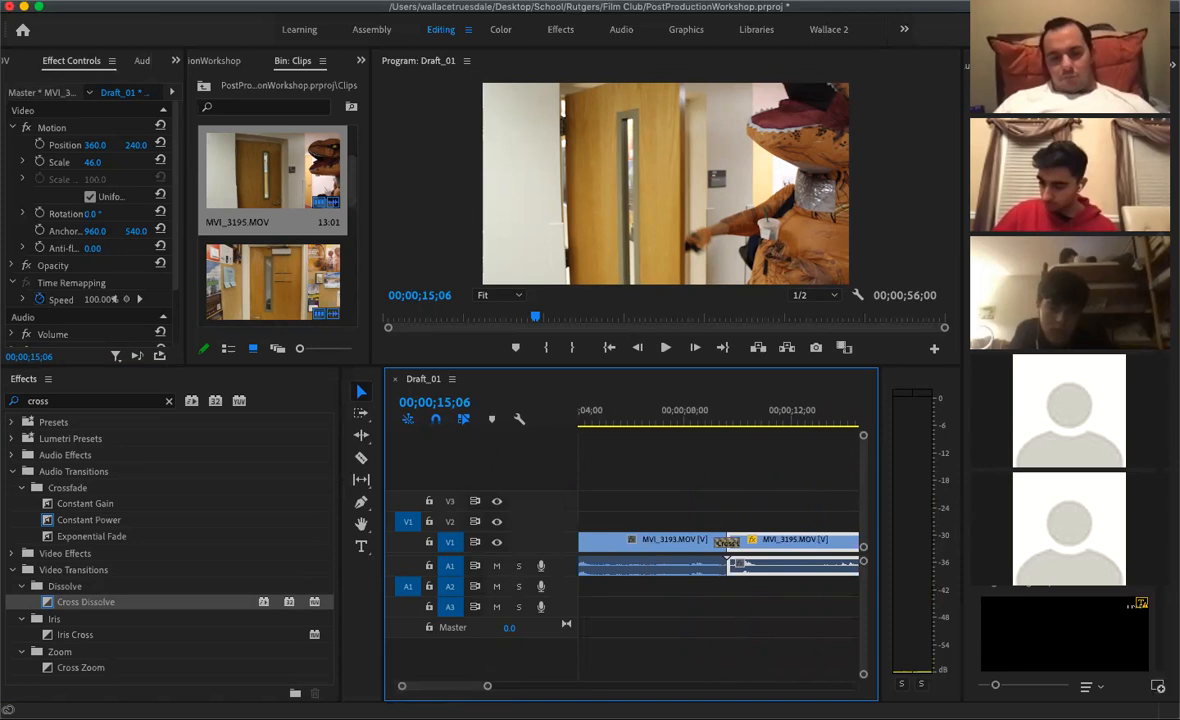
scroll(727, 553, down, 4)
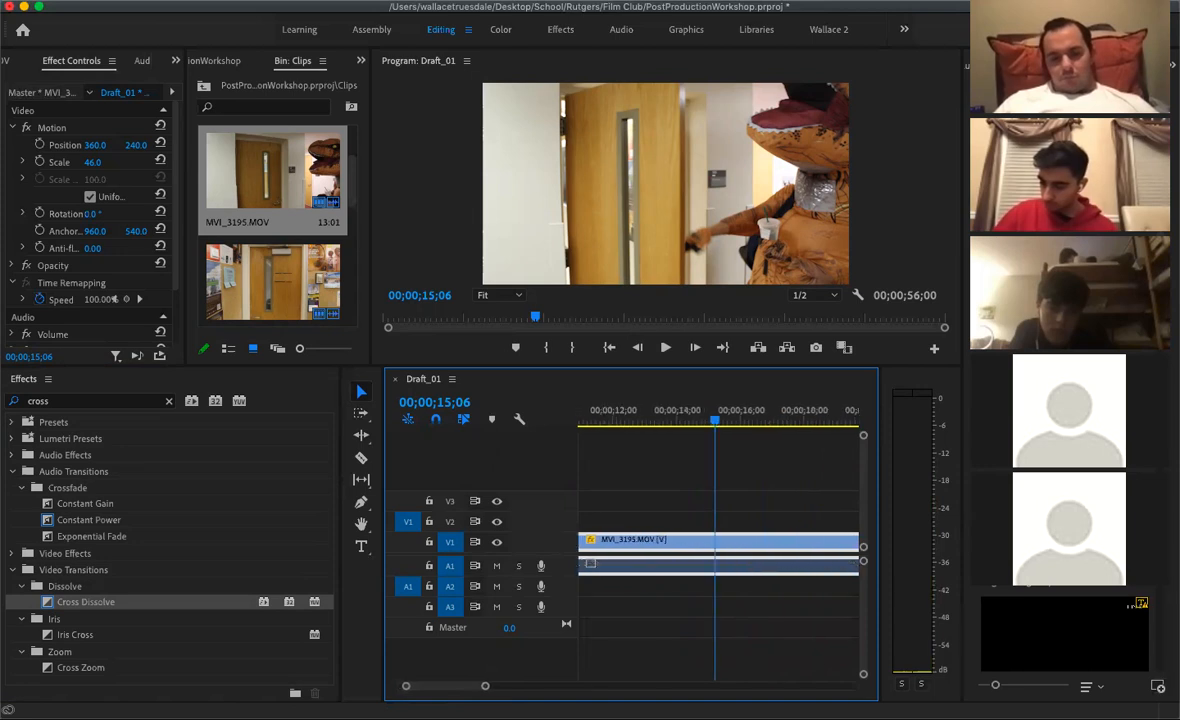
scroll(470, 690, up, 2)
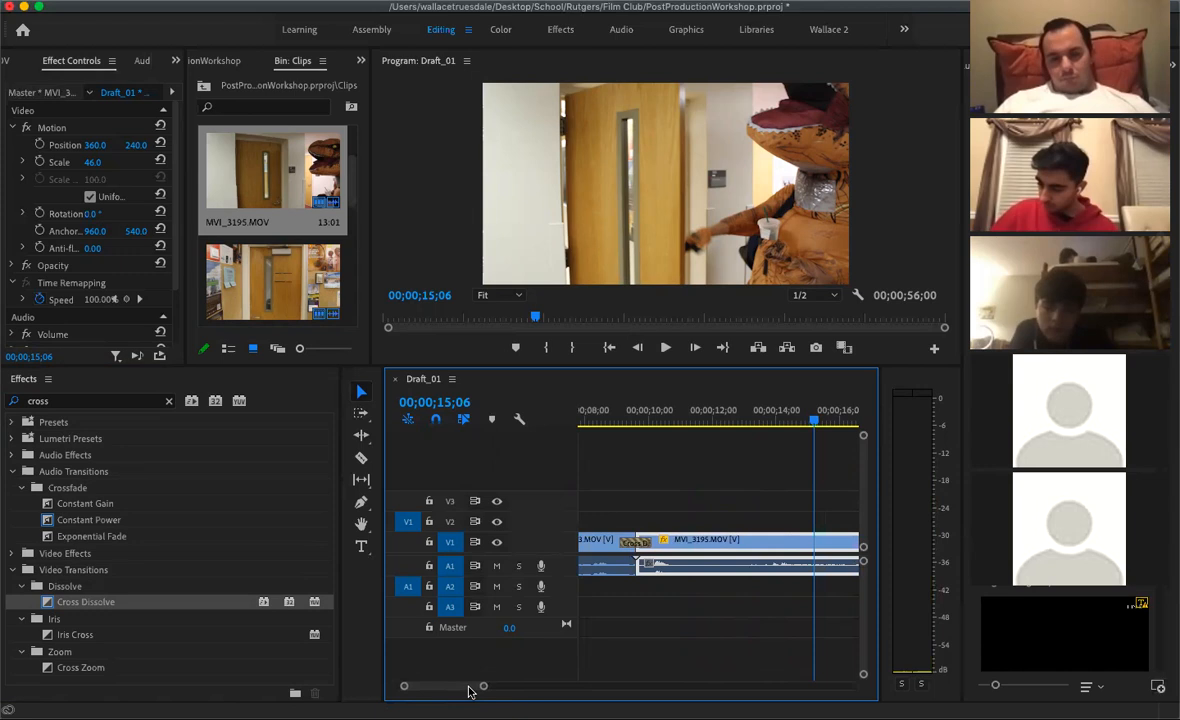
click(639, 544)
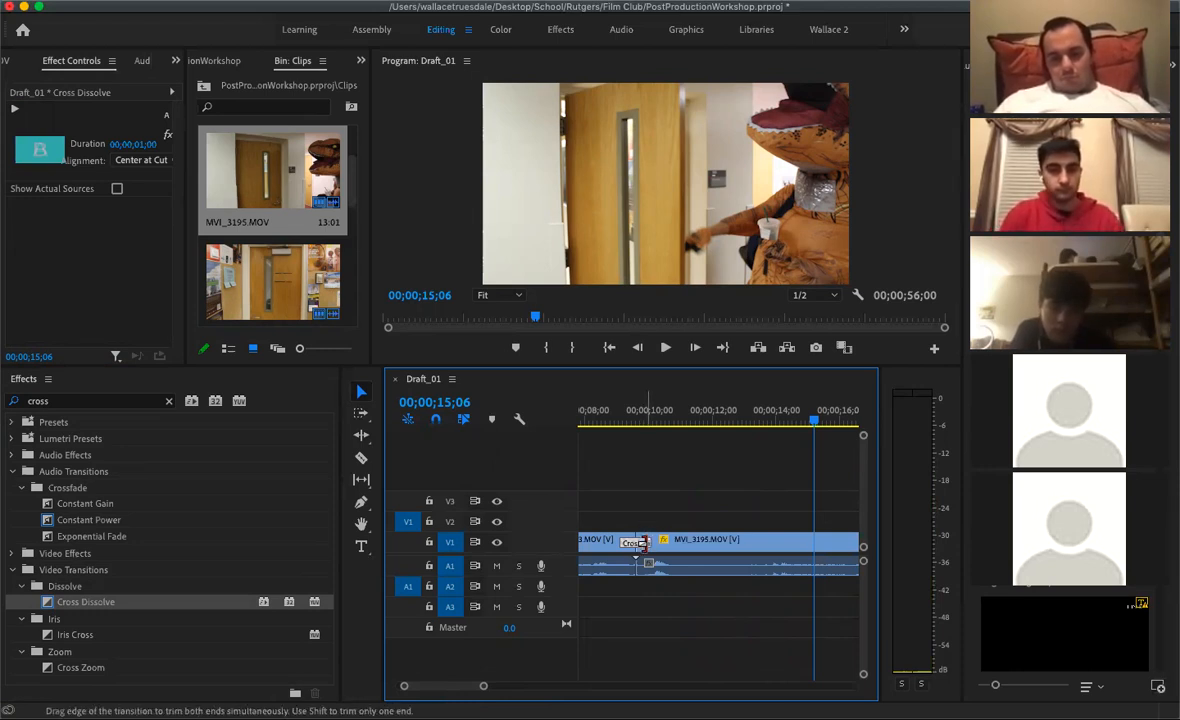
drag(645, 541, 714, 544)
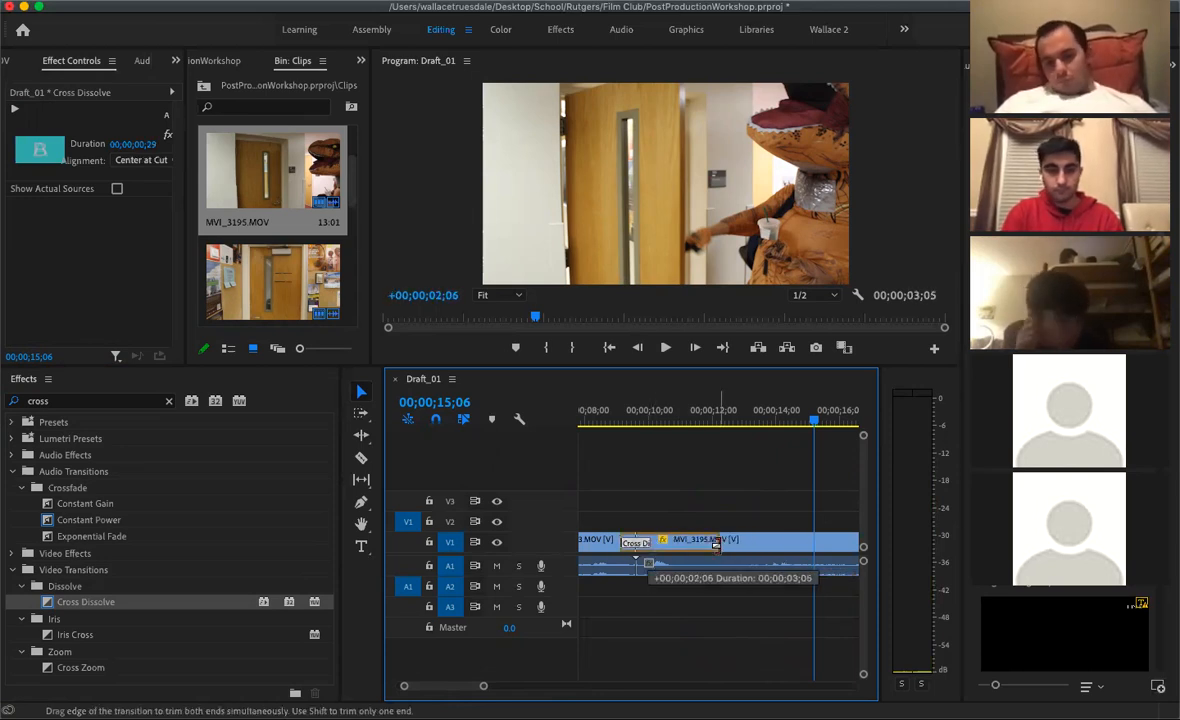
Play Draft_01 from near its start through the lengthened Cross Dissolve, stopping at 00;00;12;18
drag(483, 685, 499, 685)
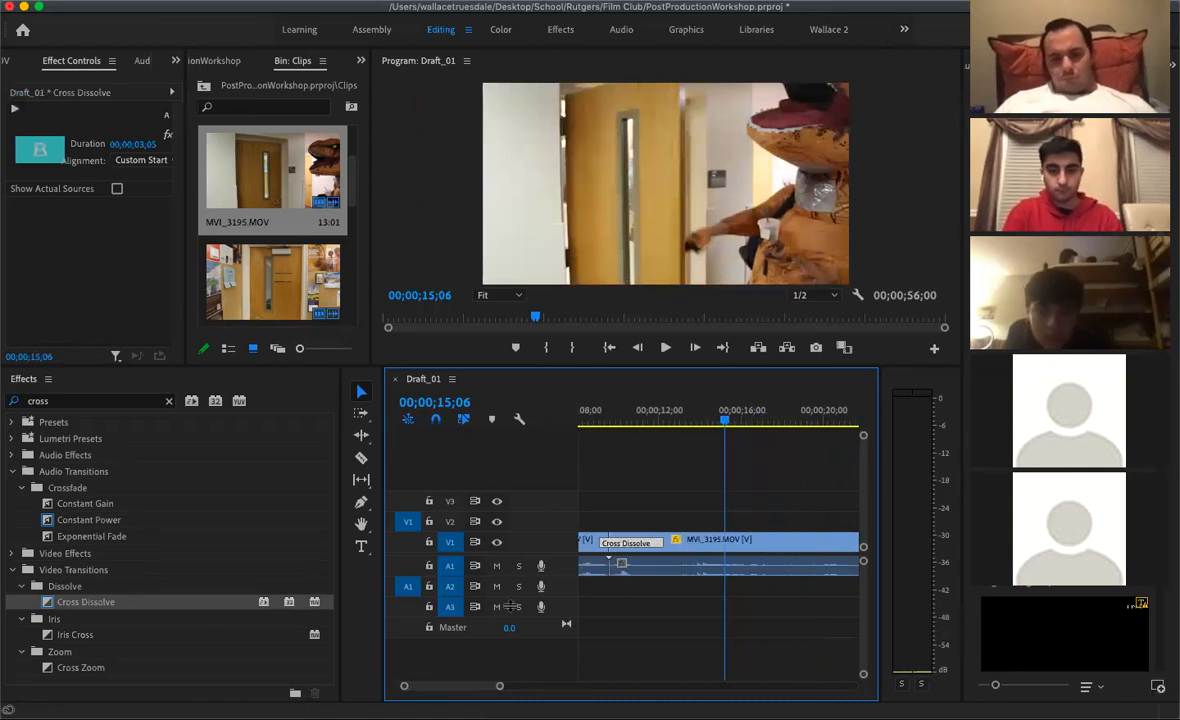
click(588, 422)
key(space)
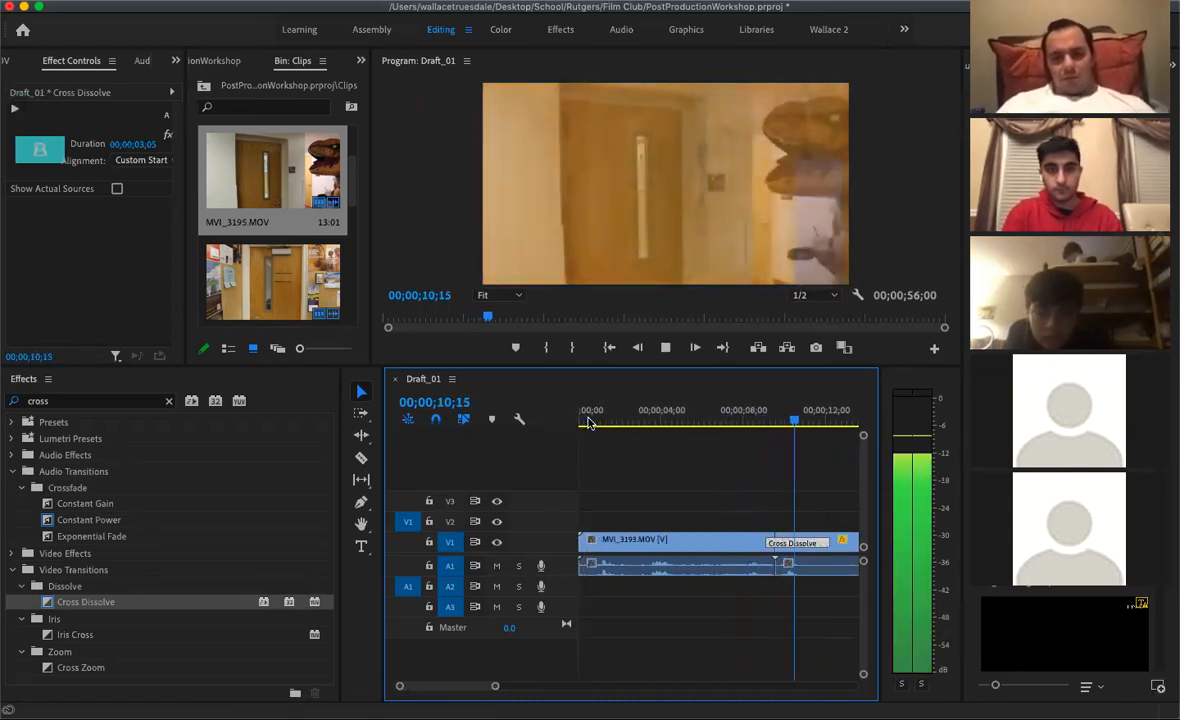
key(space)
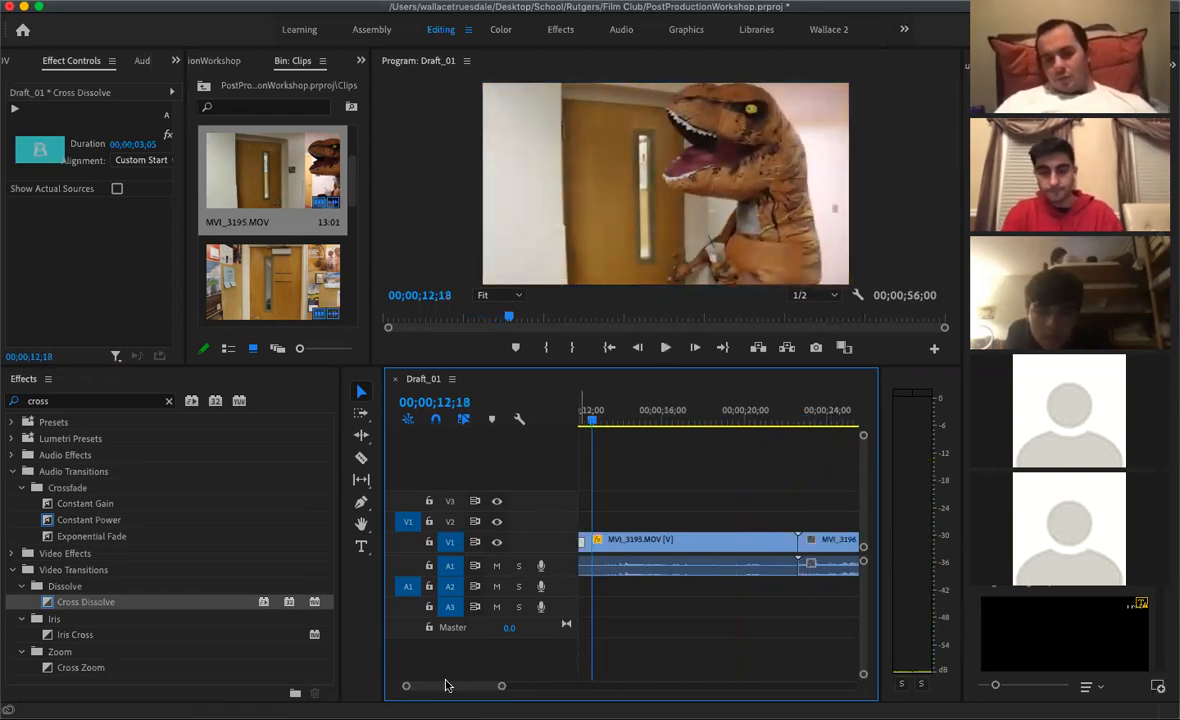
Undo the duration changes to the Cross Dissolve between MVI_3193.MOV and MVI_3195.MOV
drag(447, 687, 445, 687)
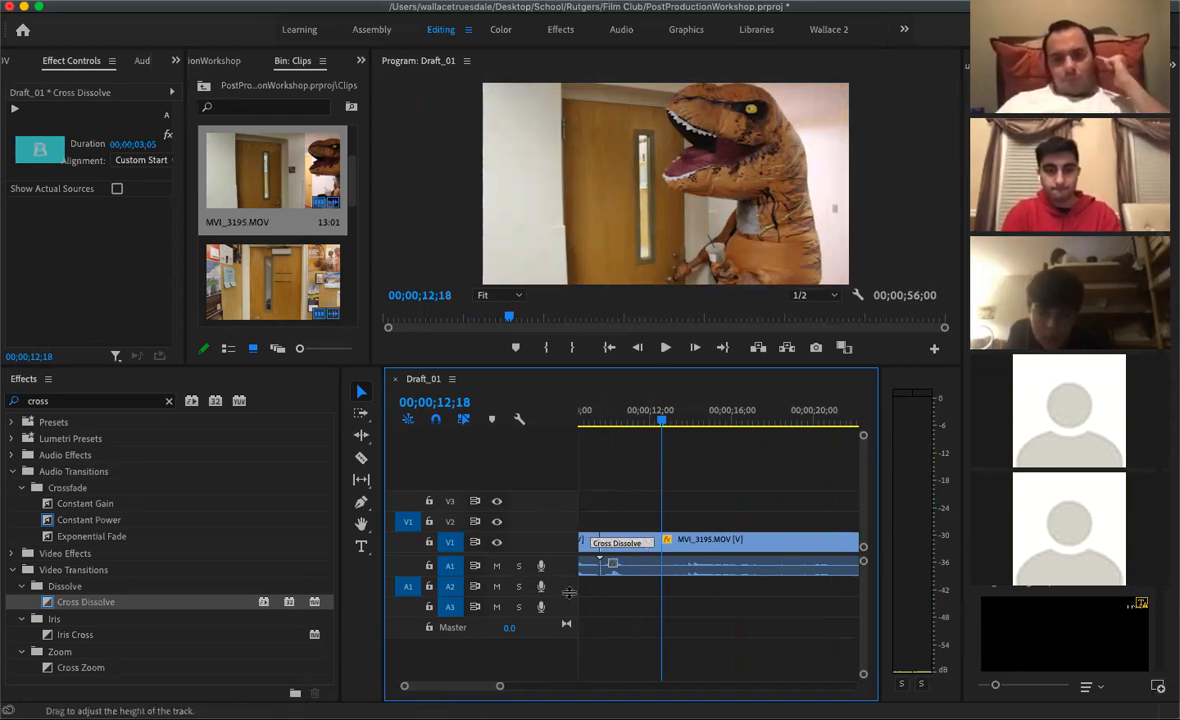
key(super+z)
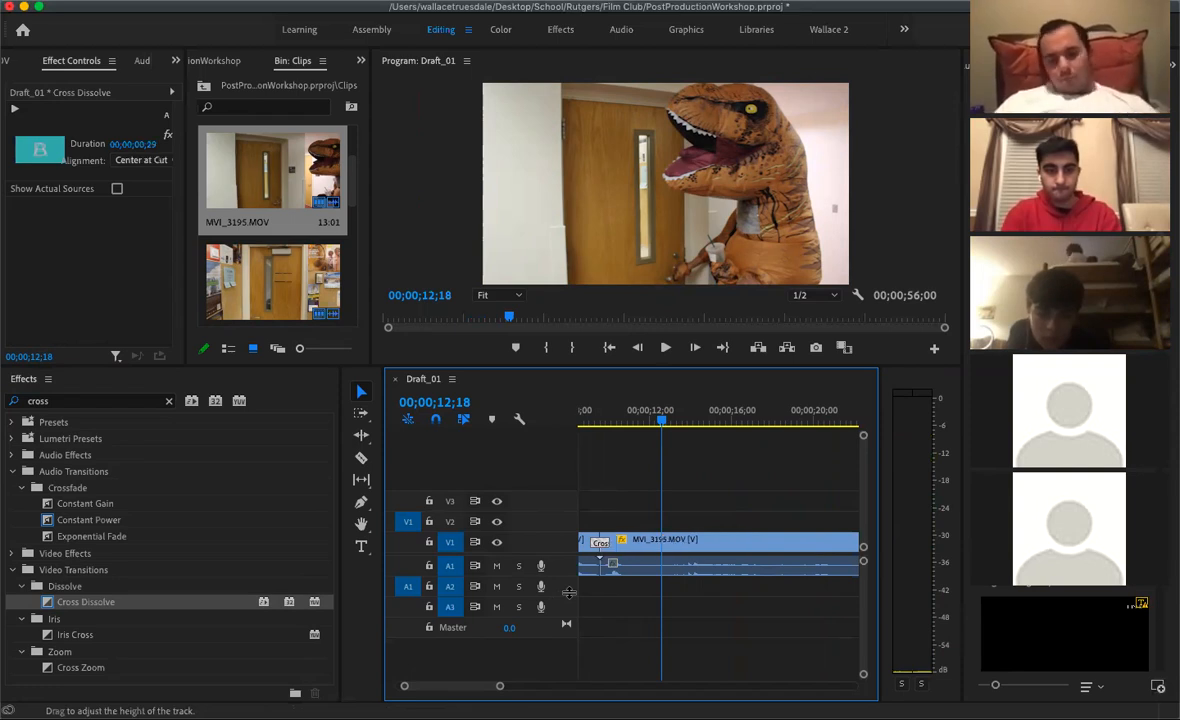
key(super+shift+z)
key(super+z)
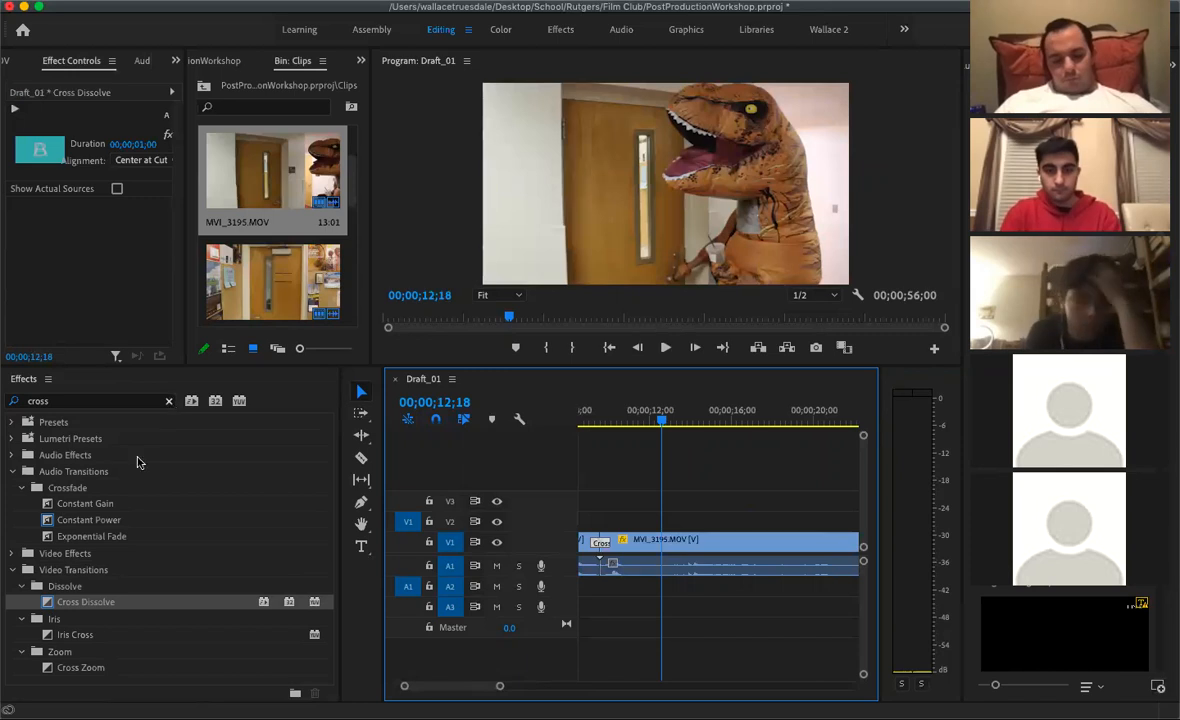
Clear the "cross" search and search the effects for "gaus"
click(13, 570)
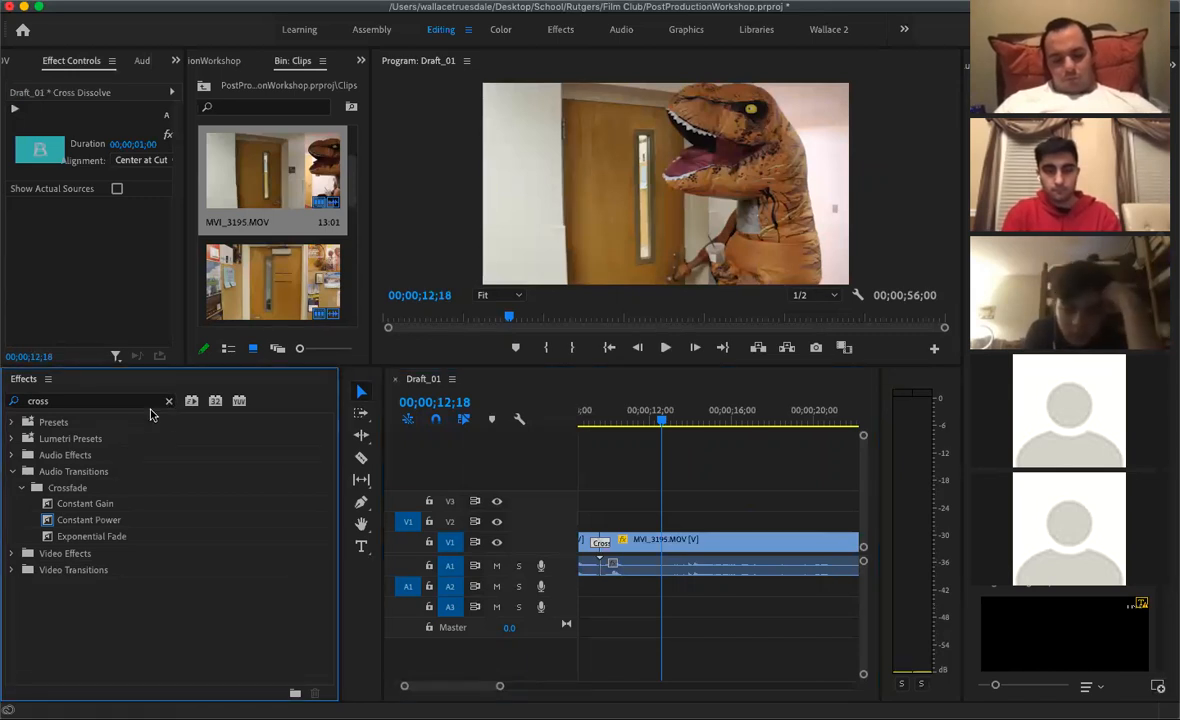
click(168, 401)
click(142, 405)
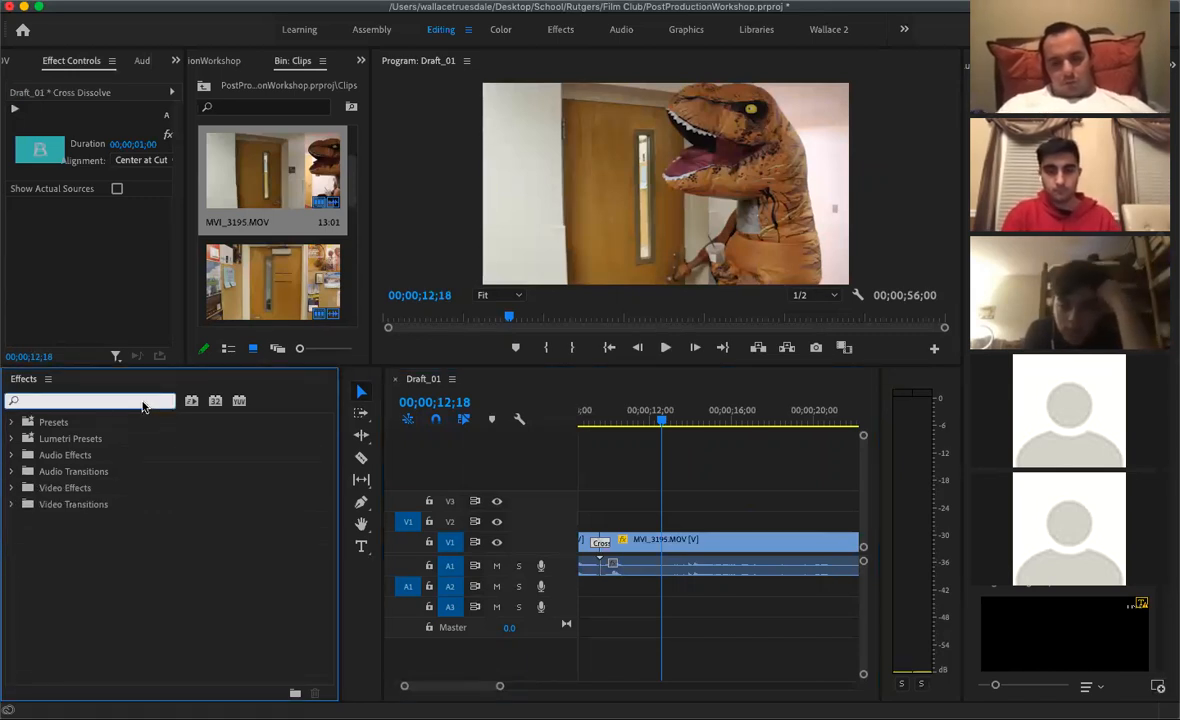
text(gaus)
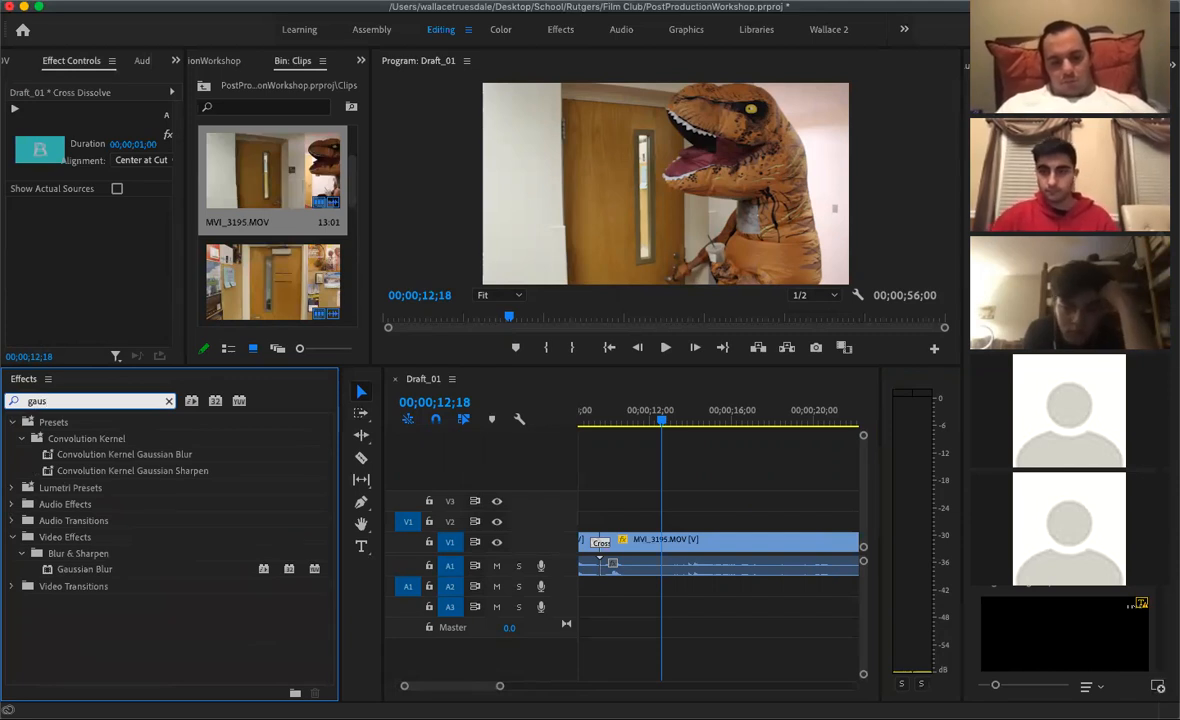
Apply the Gaussian Blur video effect to the MVI_3195.MOV clip in the timeline and make the Effect Controls panel taller
drag(500, 686, 541, 686)
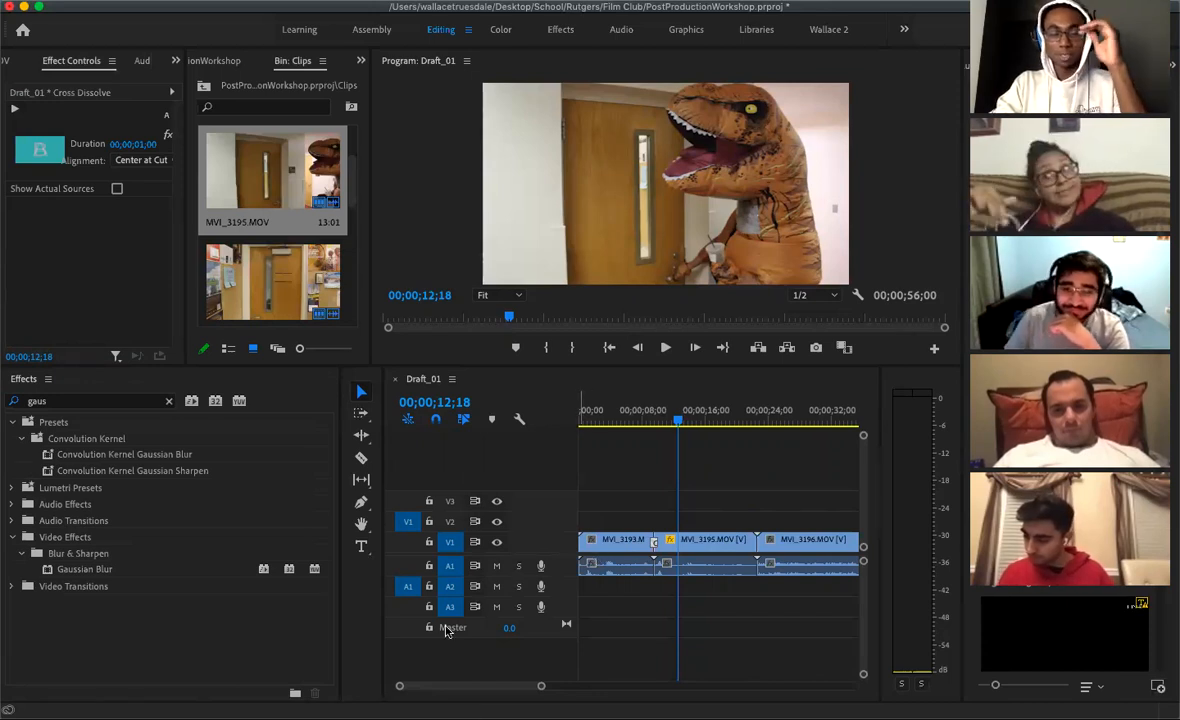
click(80, 573)
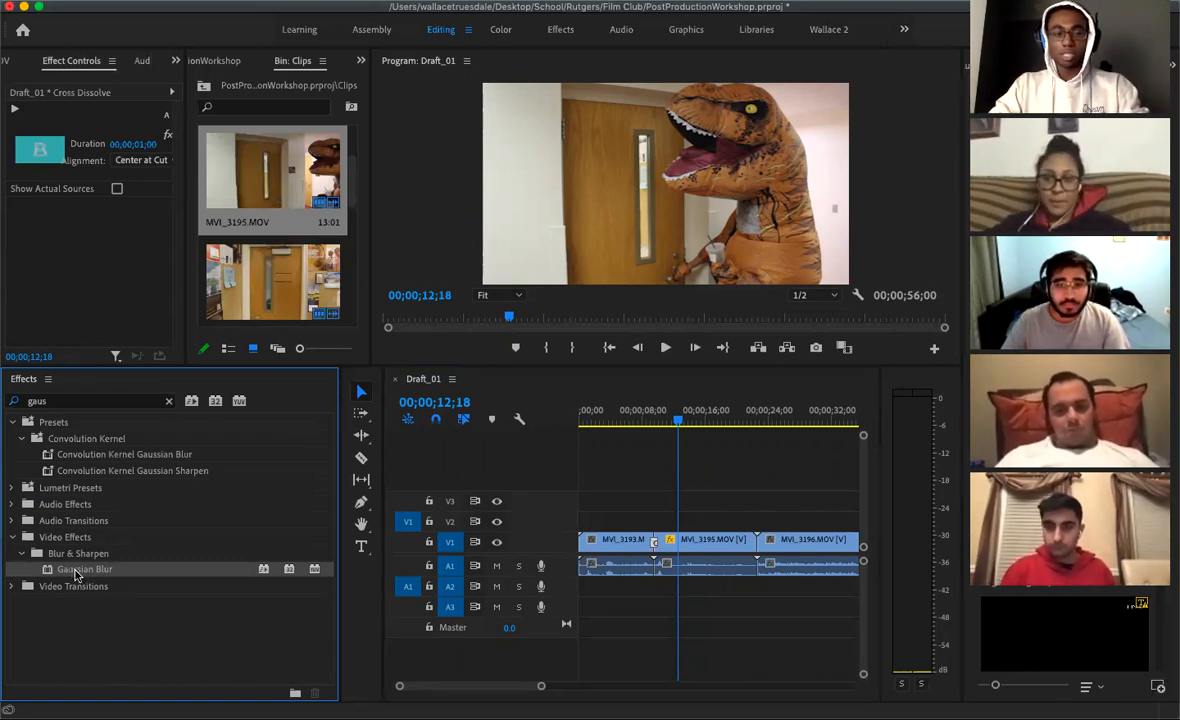
drag(75, 574, 688, 540)
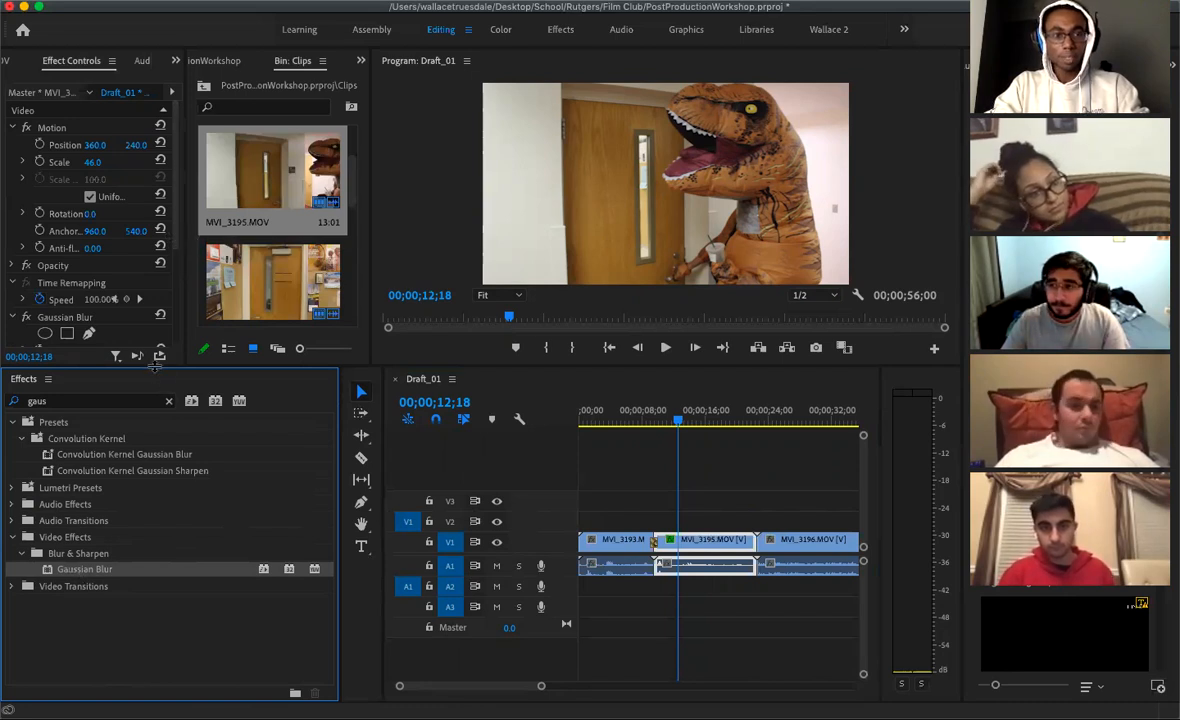
drag(155, 367, 157, 532)
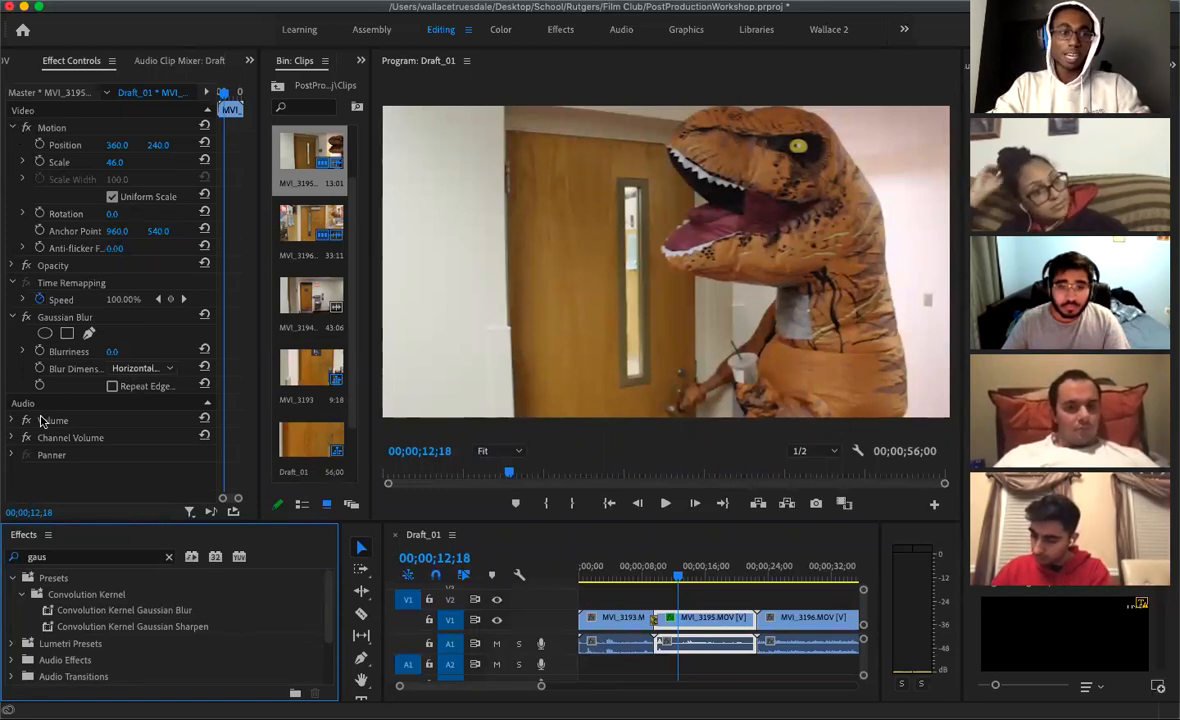
Try a Gaussian Blur Blurriness of 162 on the MVI_3195.MOV clip and reset it to its default
click(62, 317)
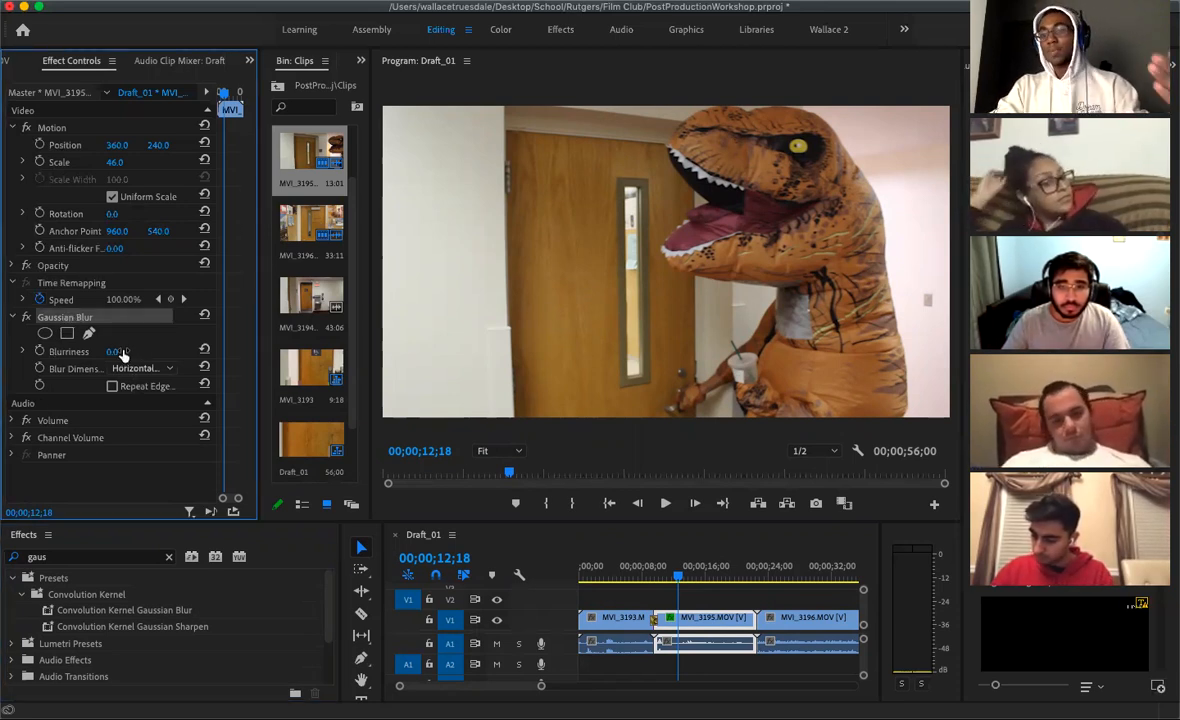
drag(112, 352, 245, 352)
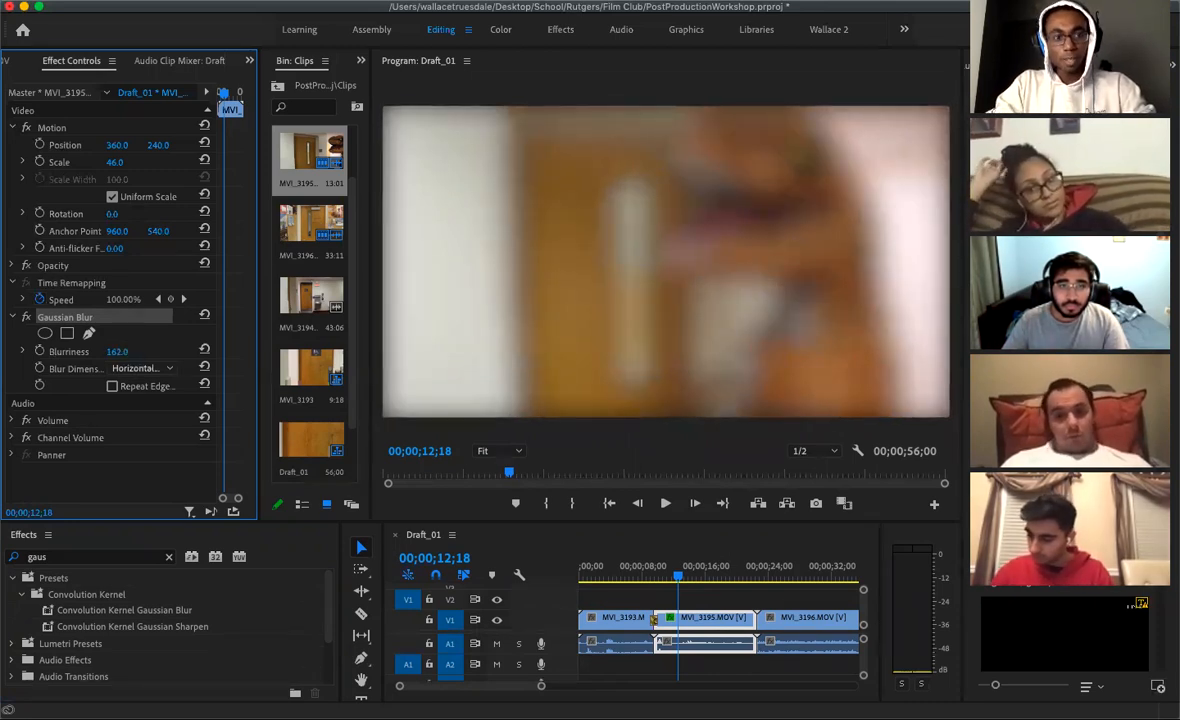
click(205, 351)
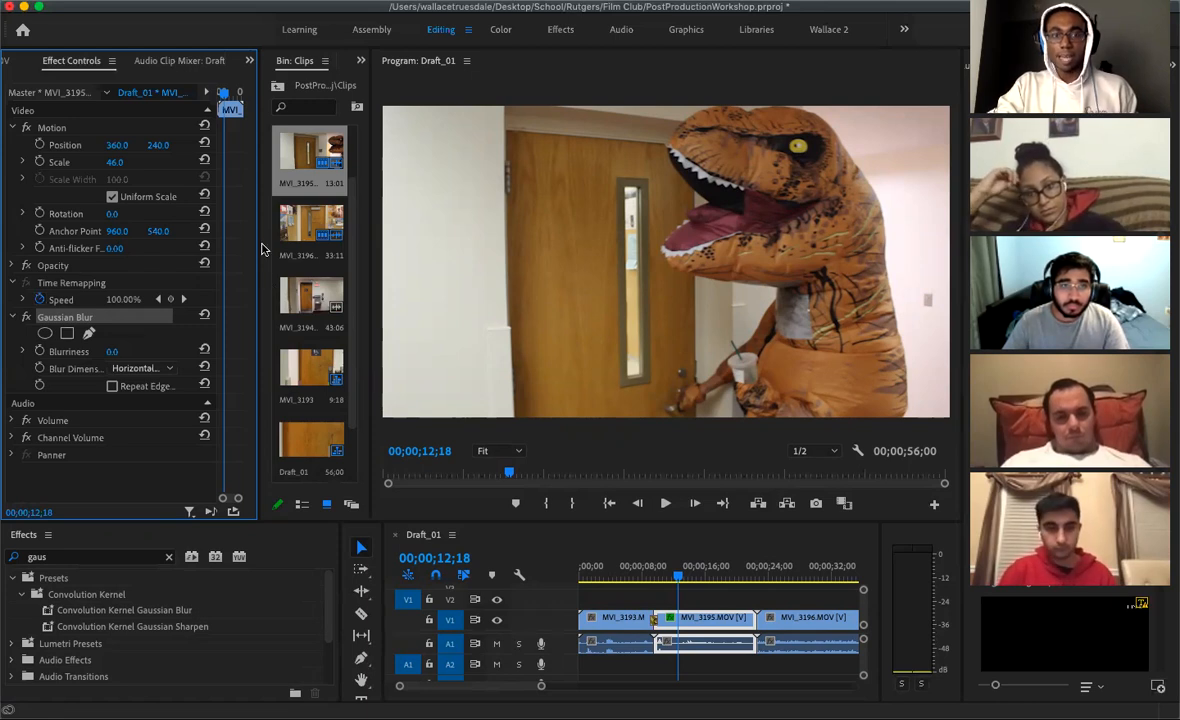
Widen the Effect Controls panel to give its settings and mini timeline more room
drag(257, 241, 289, 266)
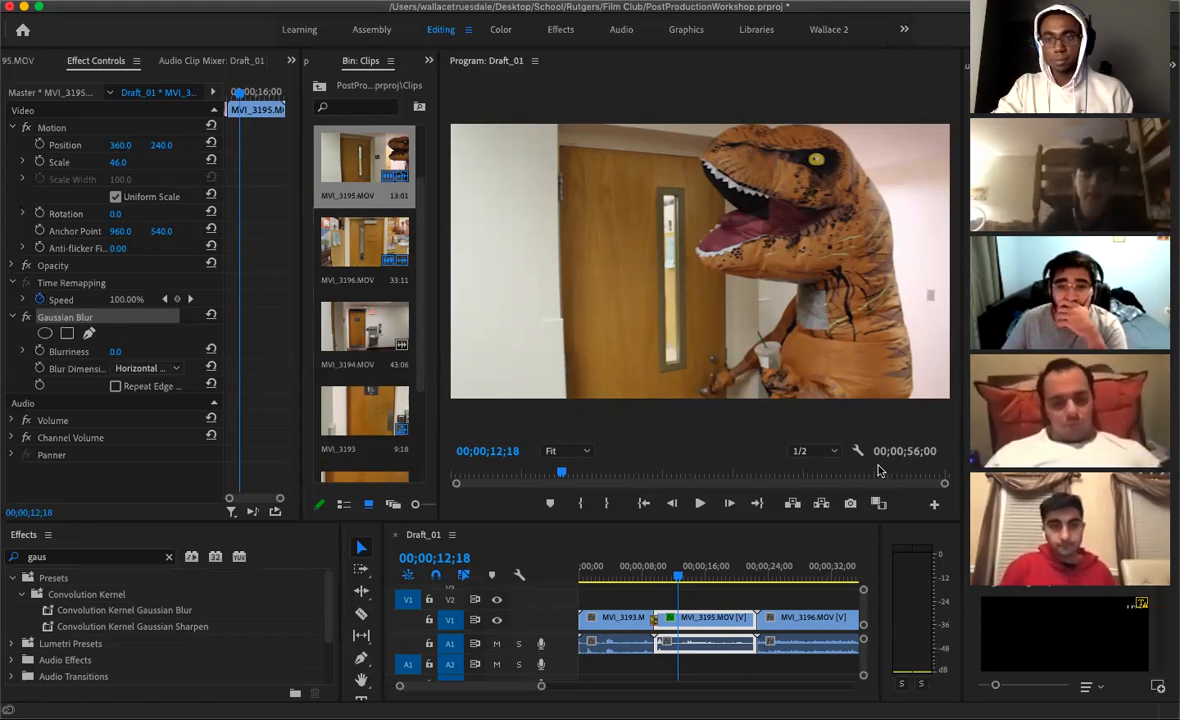
Make the timeline panel taller, stack MVI_3195.MOV on V2 above MVI_3193 at the sequence start, and park the playhead at 00;00;03;00
click(608, 568)
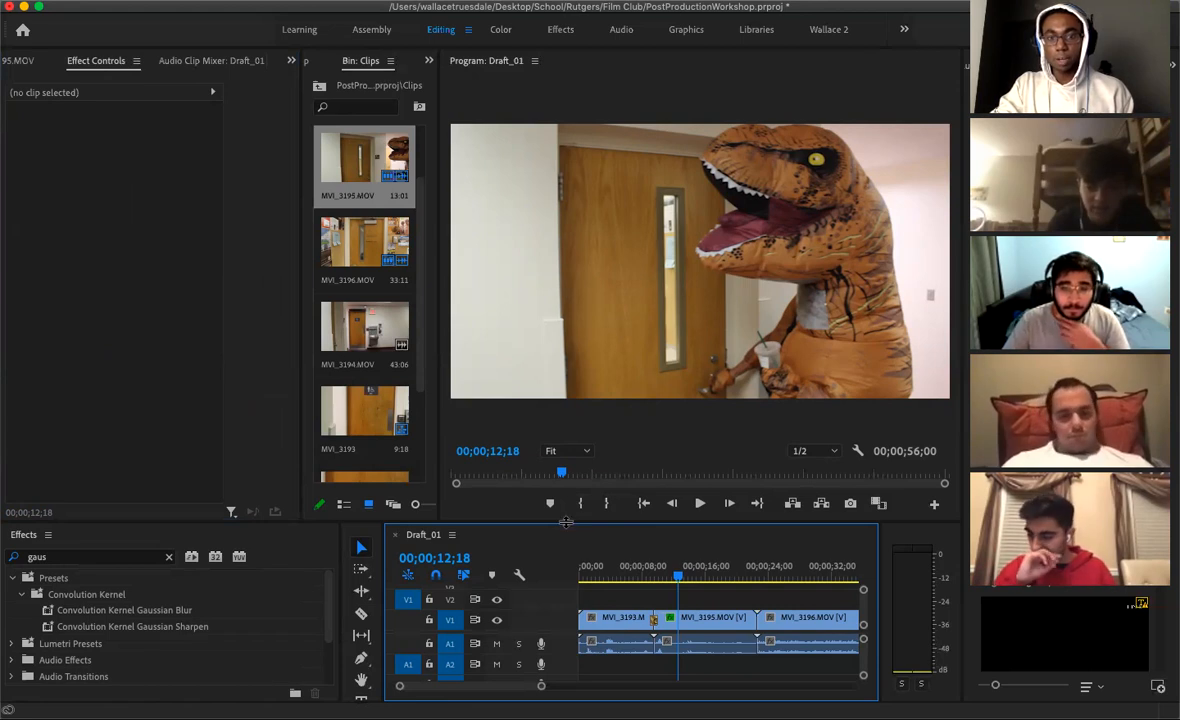
drag(566, 521, 576, 322)
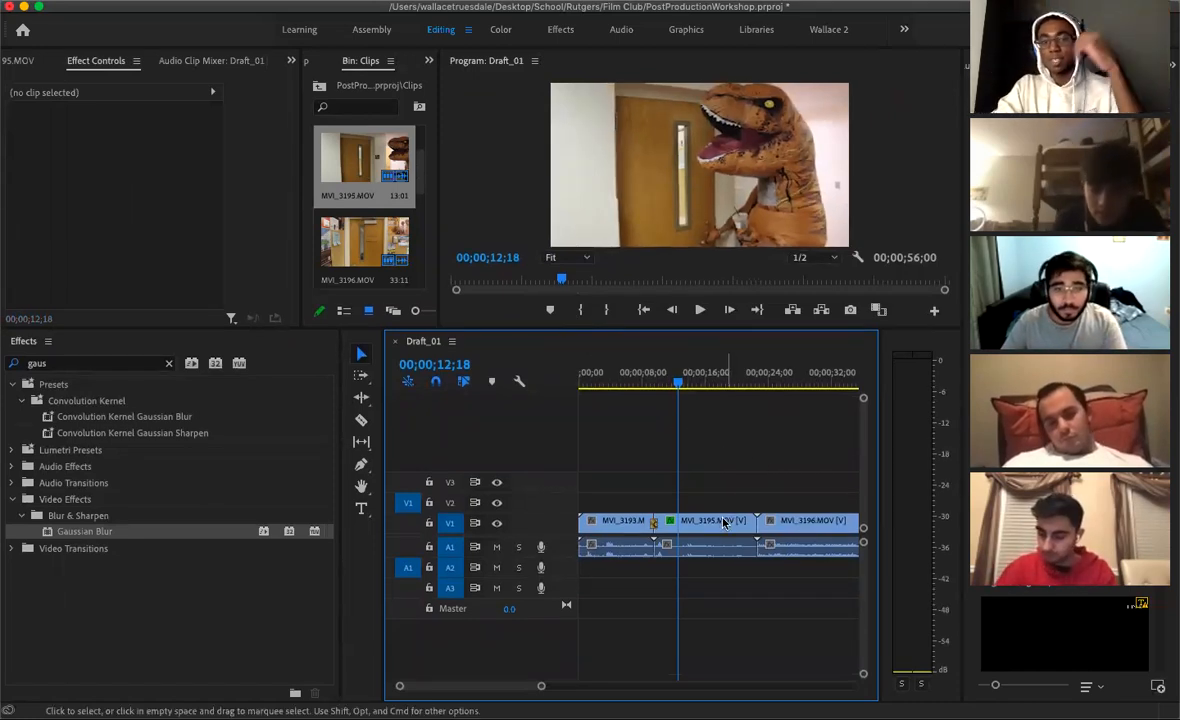
click(655, 528)
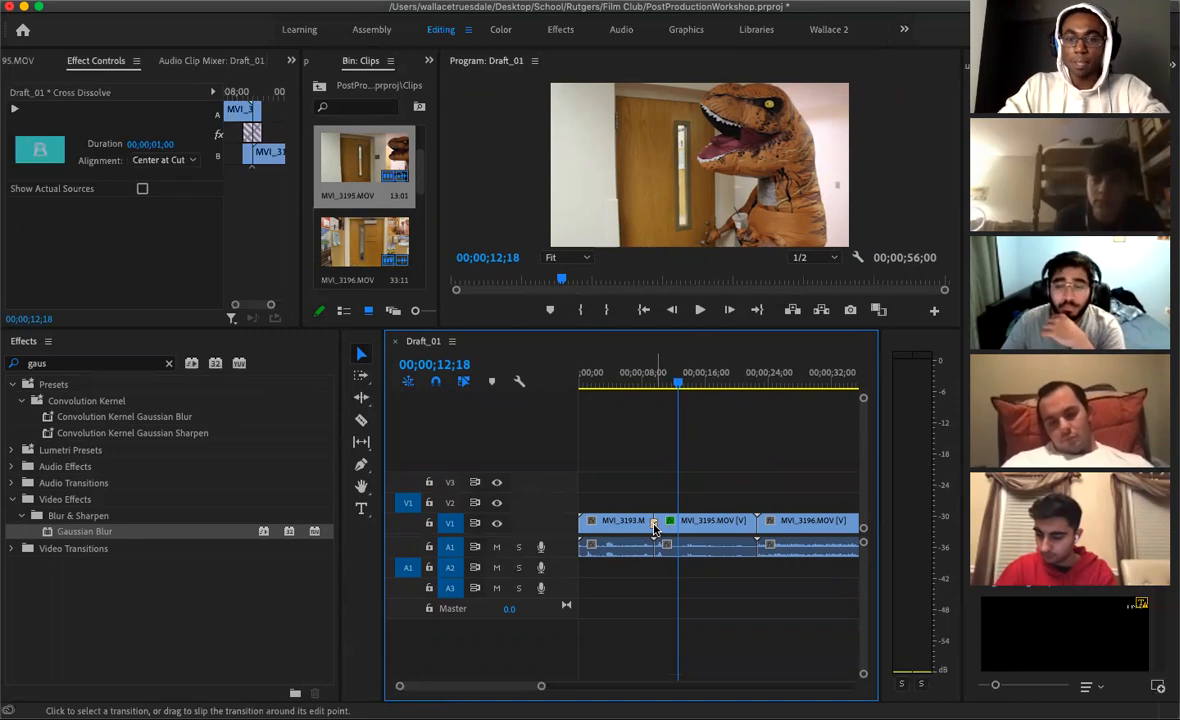
drag(703, 524, 626, 505)
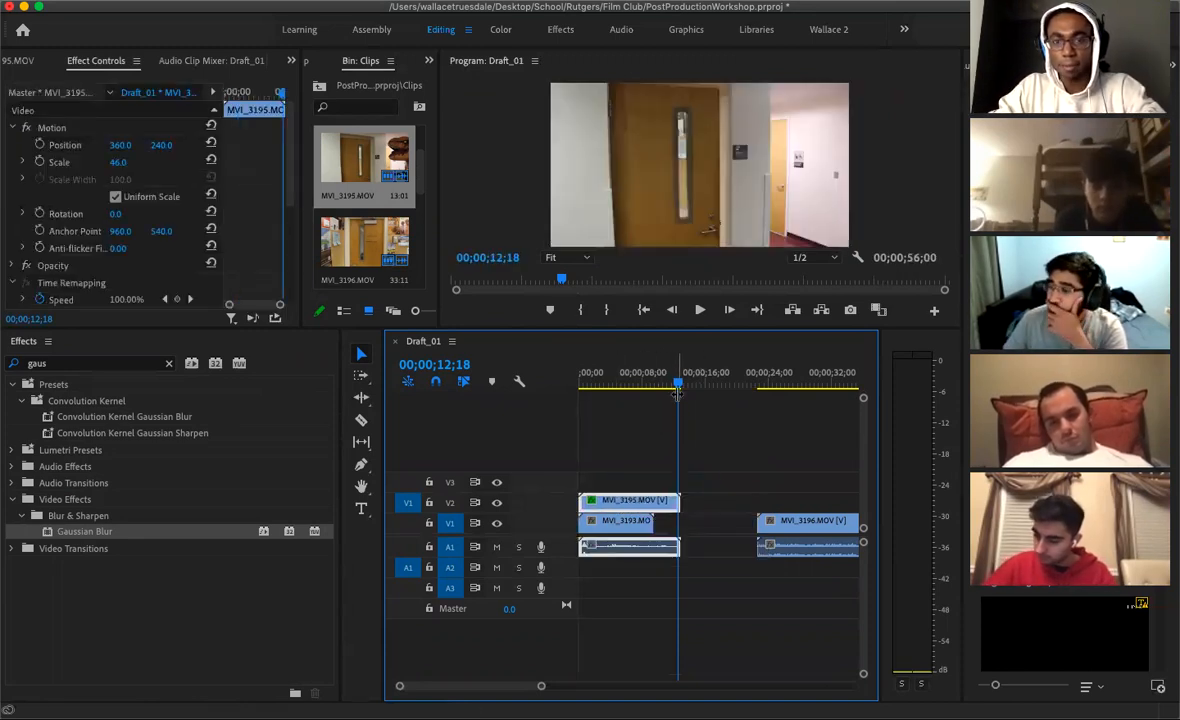
drag(677, 389, 603, 402)
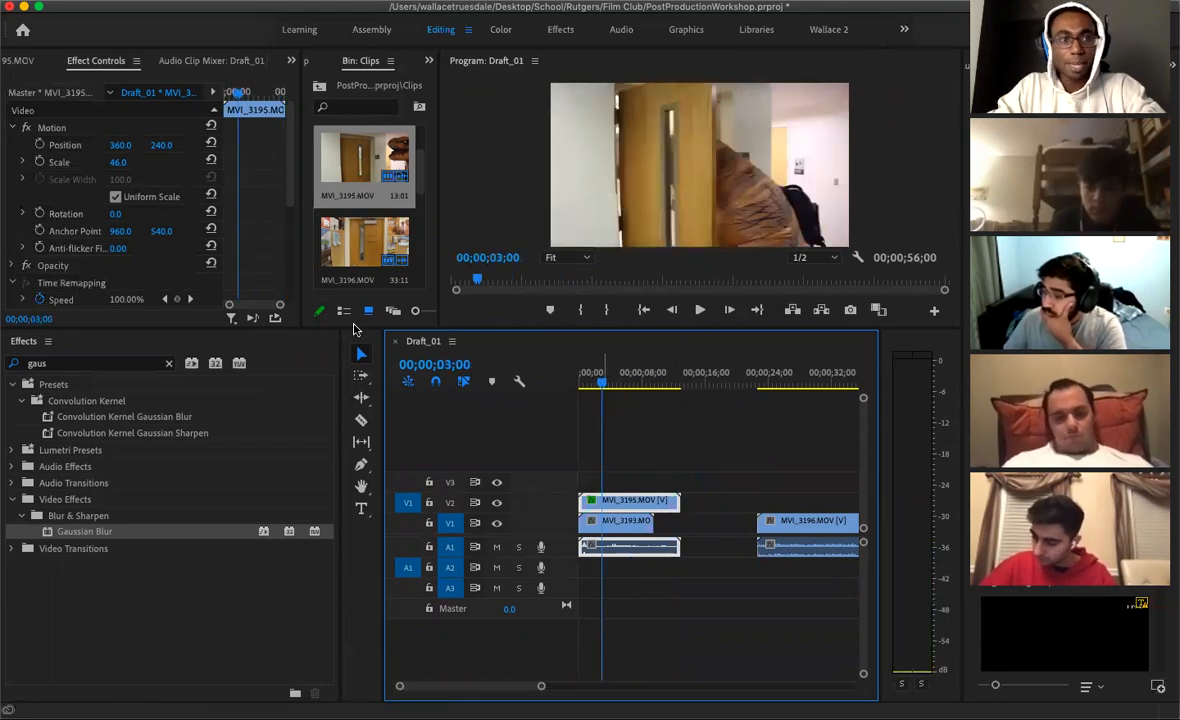
Try a Scale of 59 on the MVI_3193 clip and reset its Scale to the default
click(620, 521)
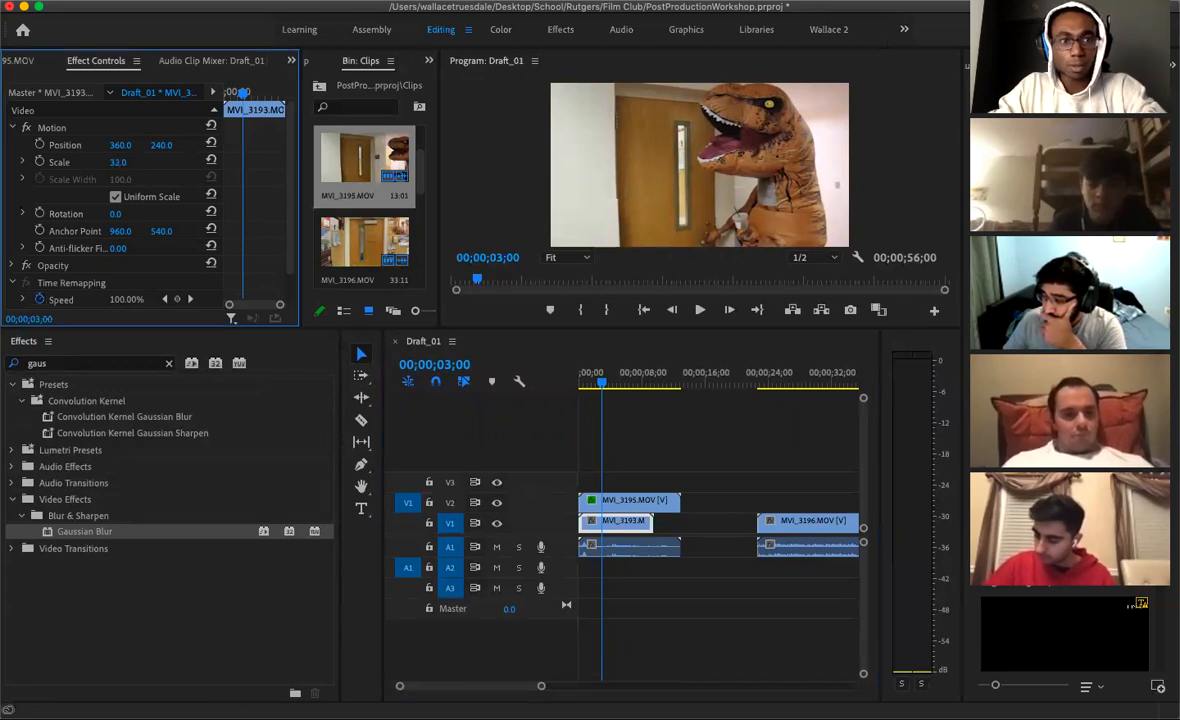
drag(118, 162, 127, 162)
click(210, 162)
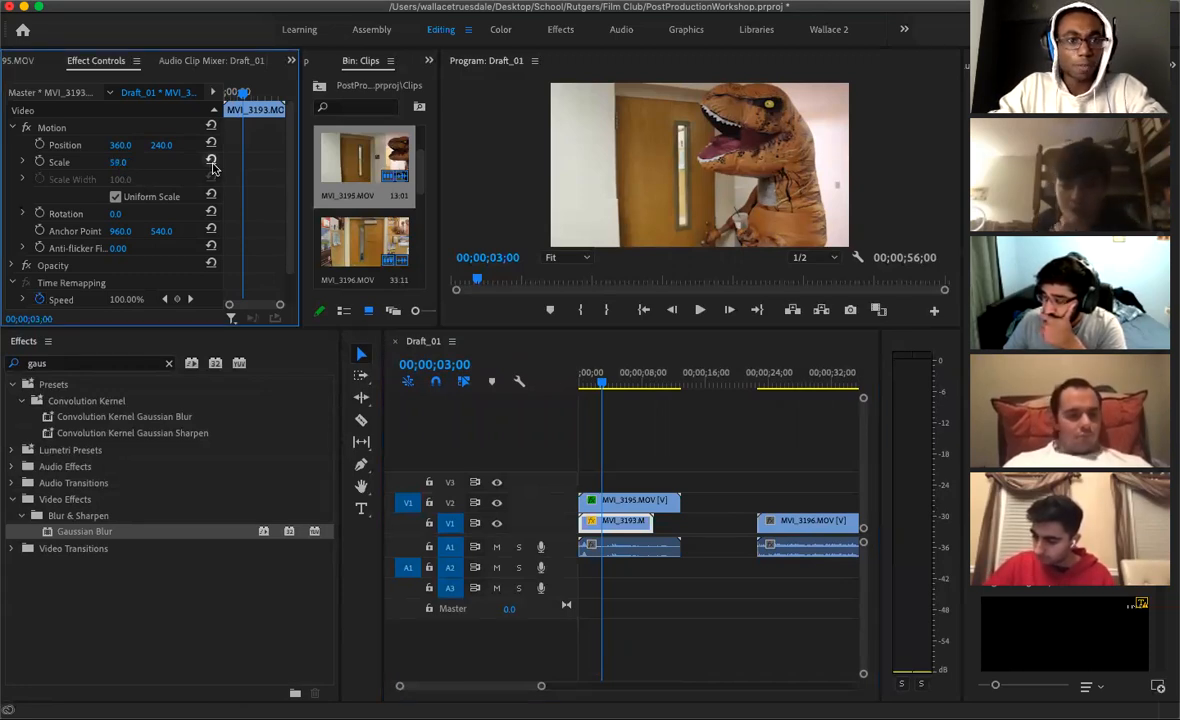
Compare the Motion settings of the stacked MVI_3195.MOV and MVI_3193 clips
click(625, 508)
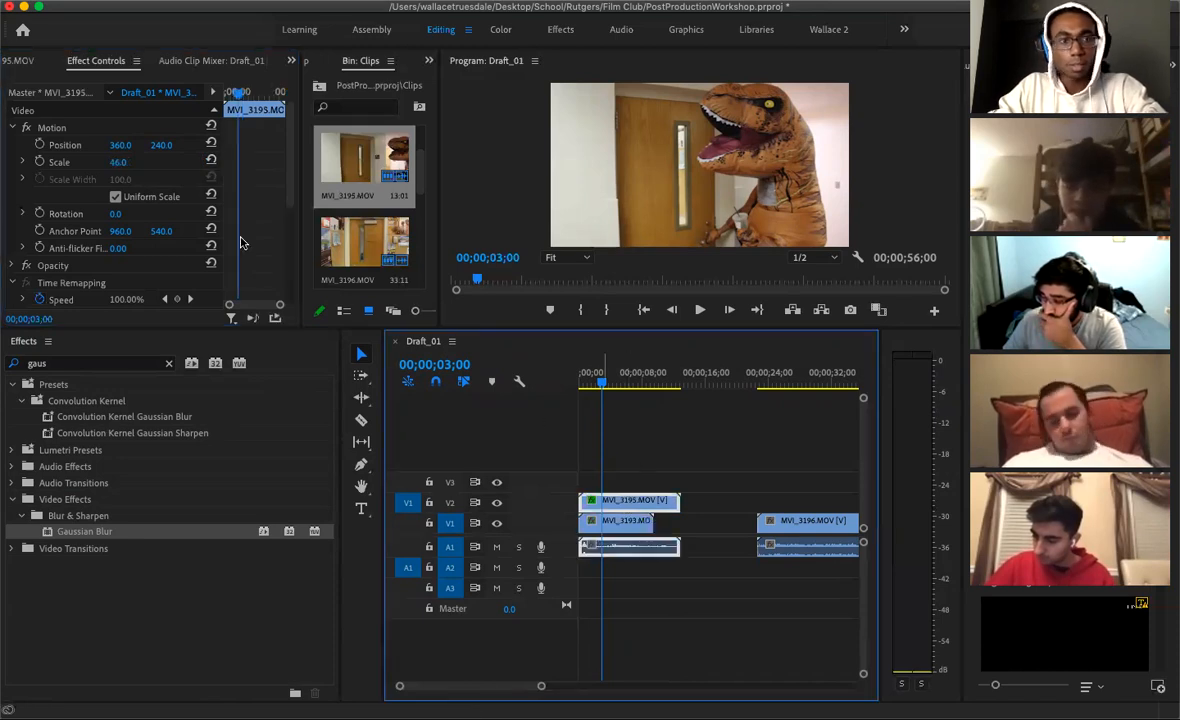
click(624, 525)
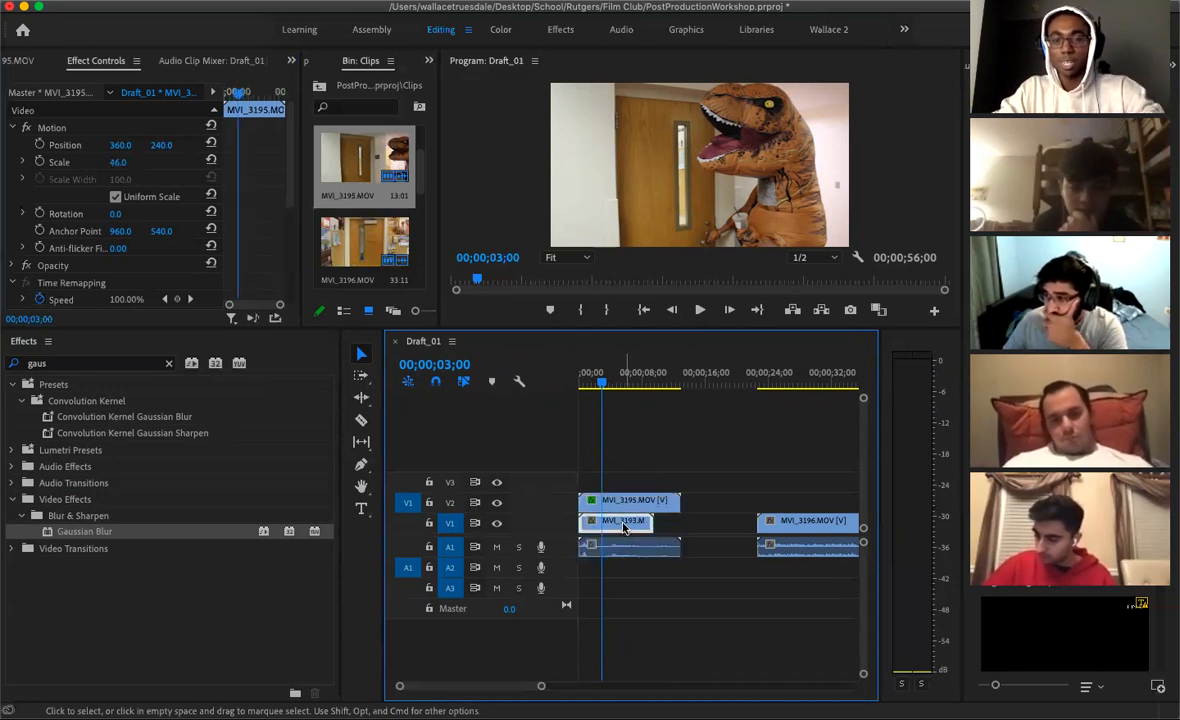
click(625, 503)
click(625, 524)
click(627, 503)
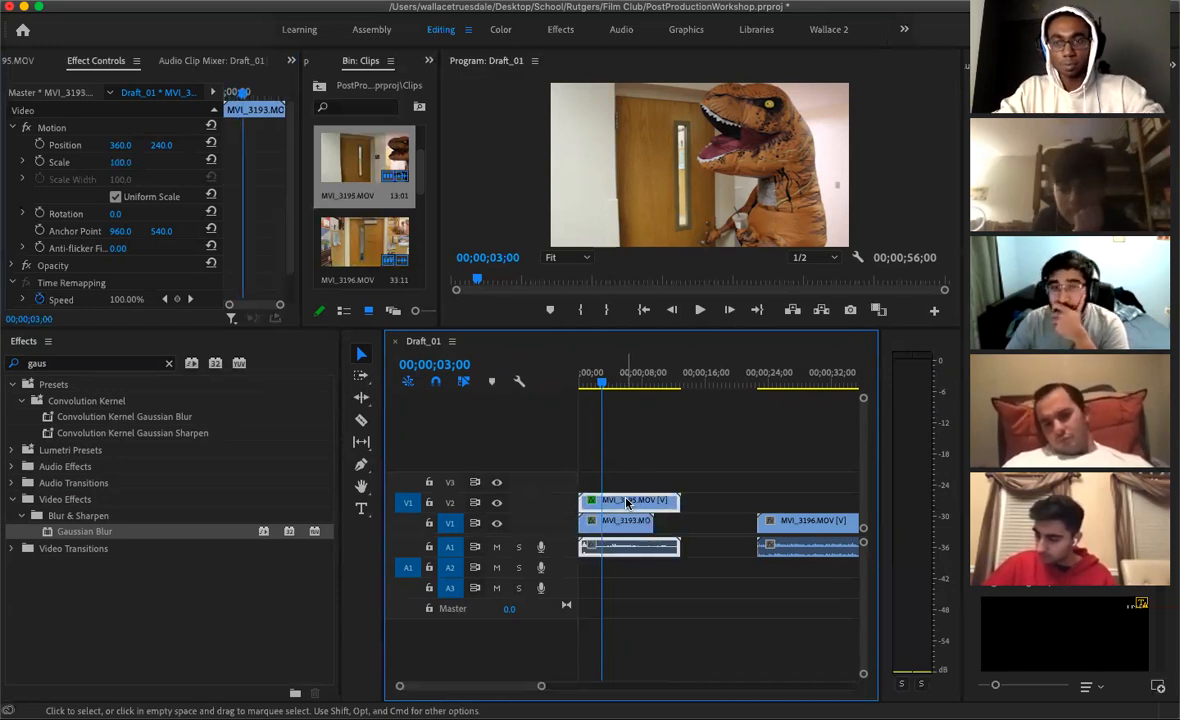
click(625, 523)
Set the Scale of the MVI_3195.MOV clip on V2 to 27 and its horizontal Position to 220
click(628, 502)
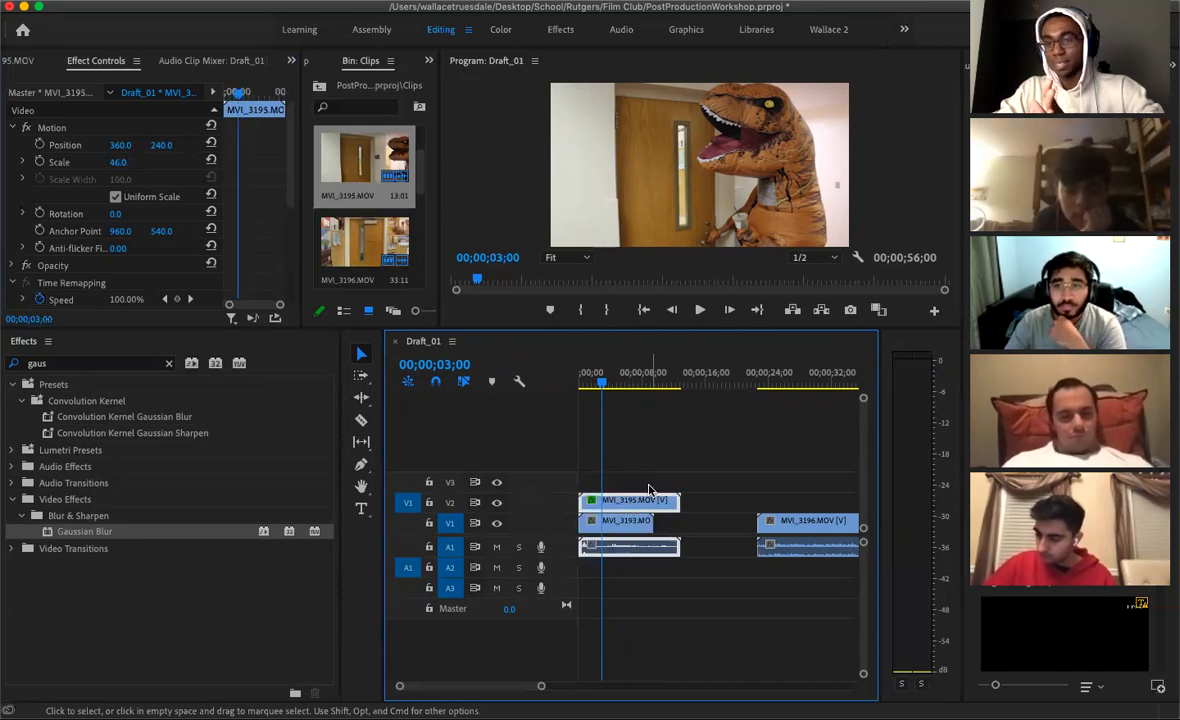
click(118, 162)
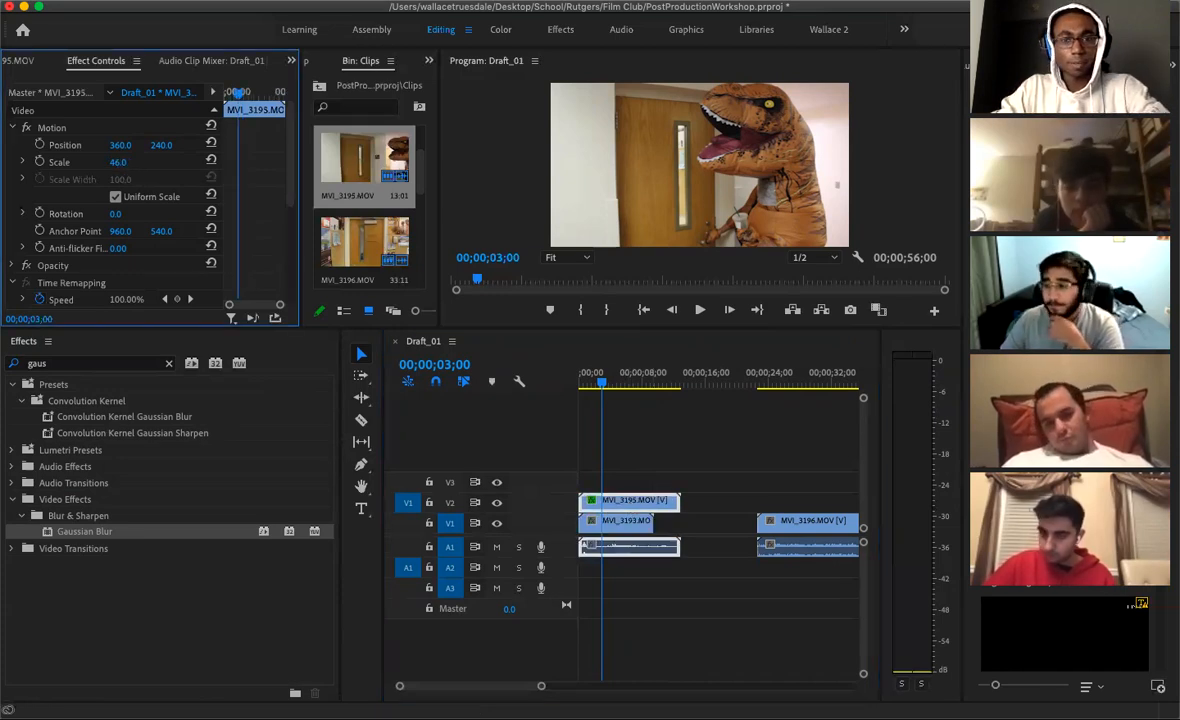
drag(118, 162, 131, 133)
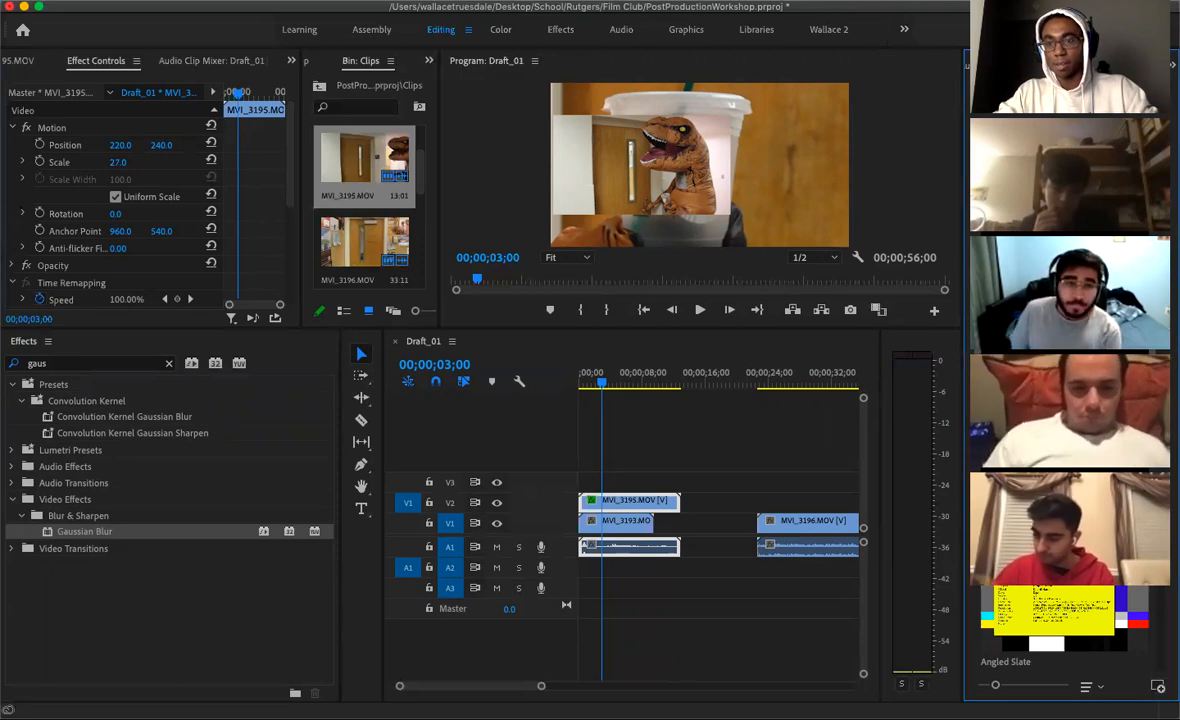
Add the INSERT NAME TITLE graphic at the sequence start on V2 and return MVI_3195.MOV to V1 right after MVI_3193
drag(805, 409, 583, 494)
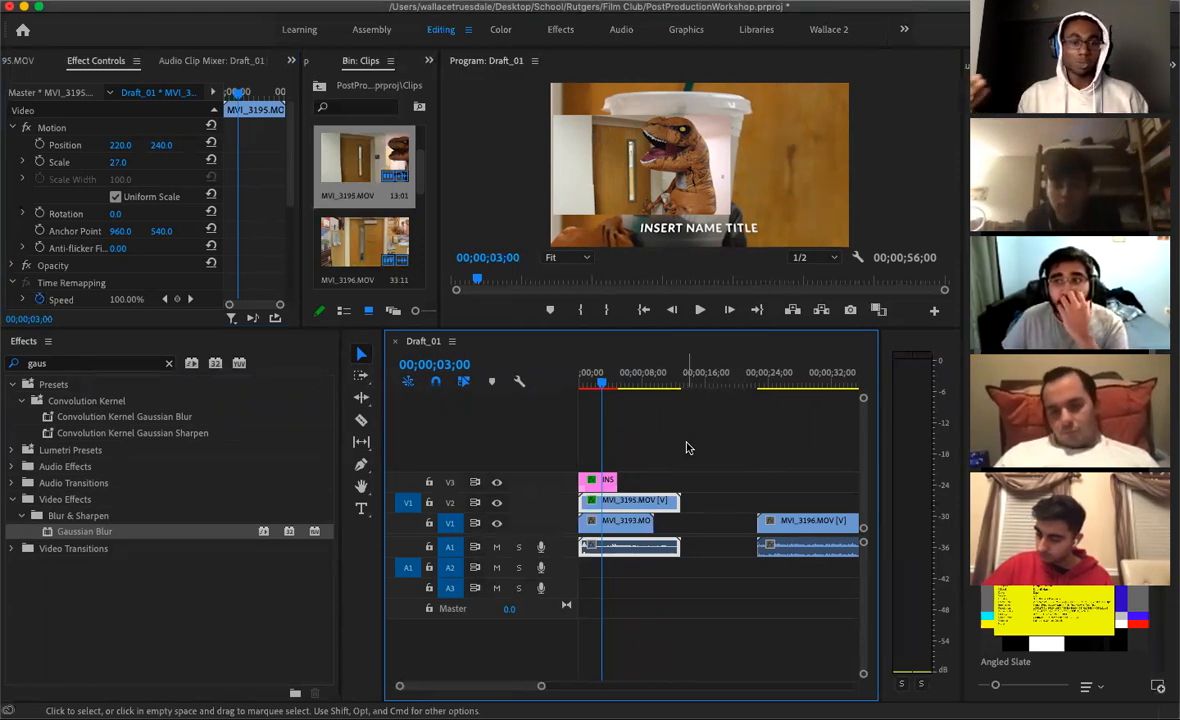
click(593, 481)
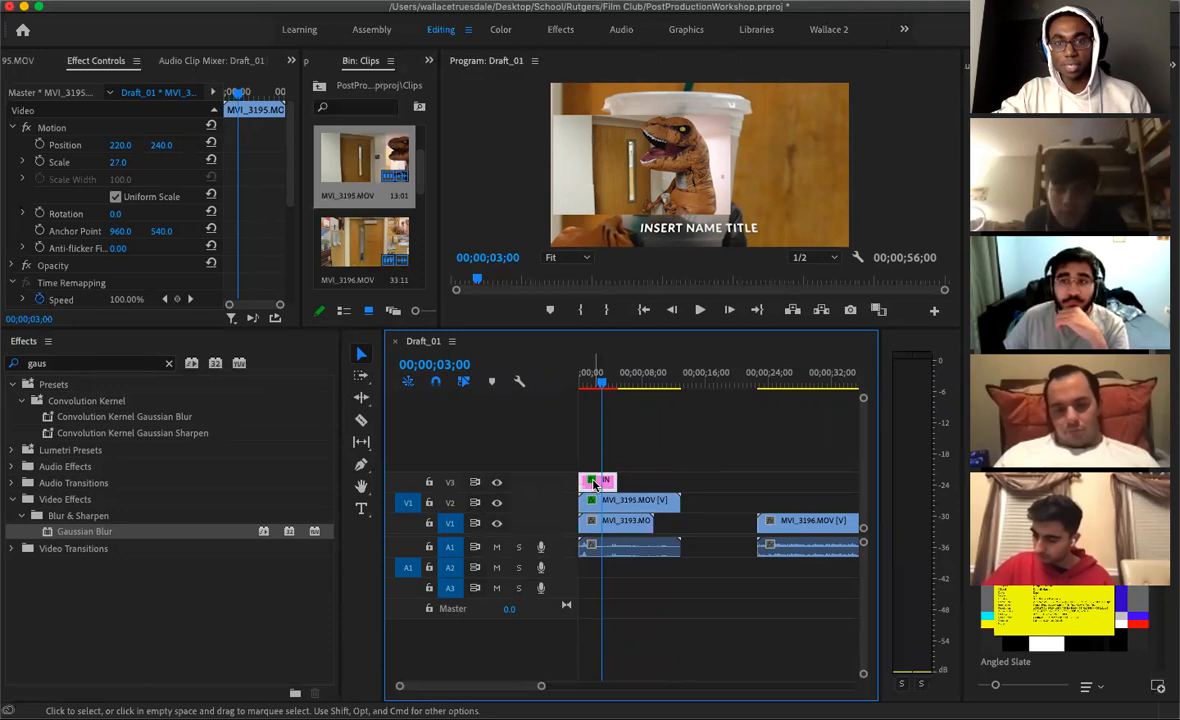
click(604, 501)
mouse_move(604, 502)
mouse_down()
mouse_move(656, 502)
mouse_move(689, 523)
mouse_move(592, 486)
mouse_move(619, 501)
mouse_up()
Open the INSERT NAME TITLE text for editing in the program monitor and widen the Essential Graphics panel
click(727, 230)
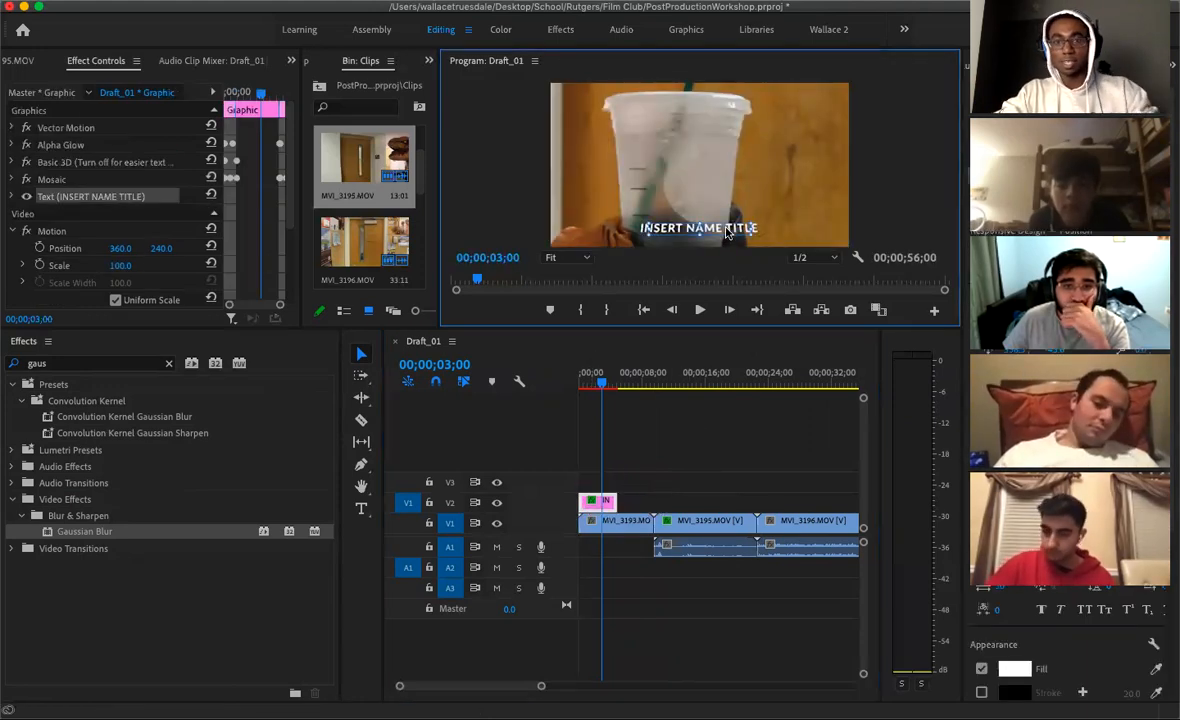
double_click(727, 224)
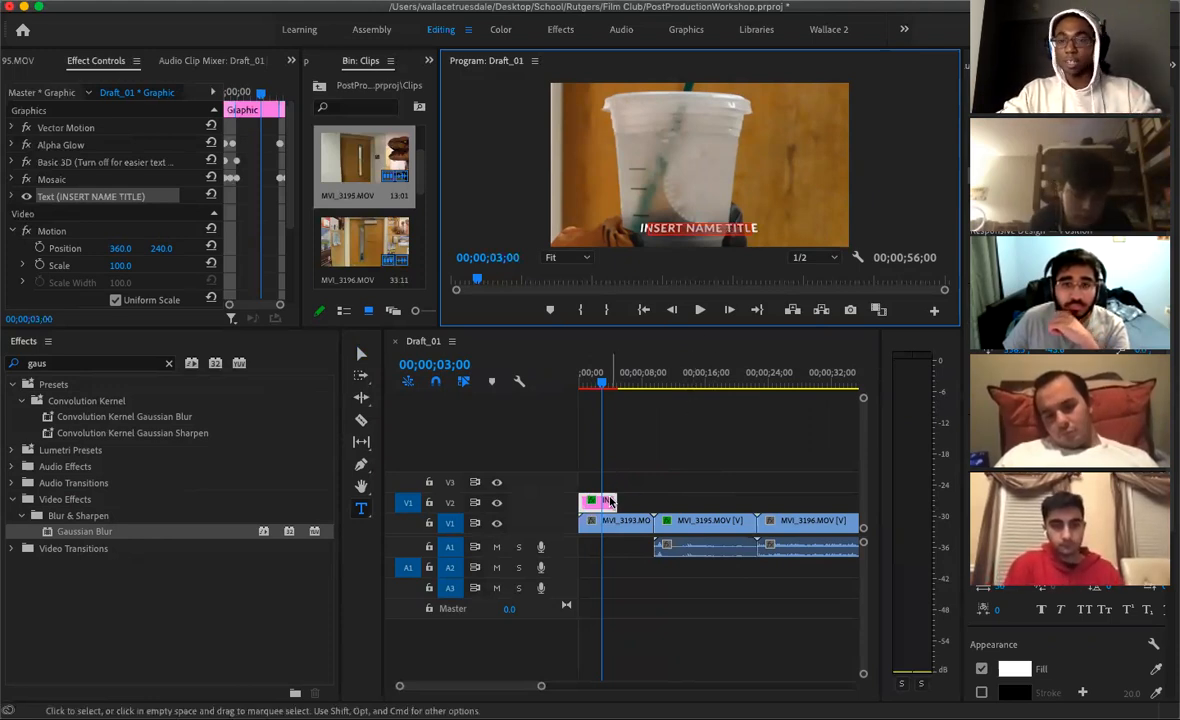
drag(958, 147, 818, 174)
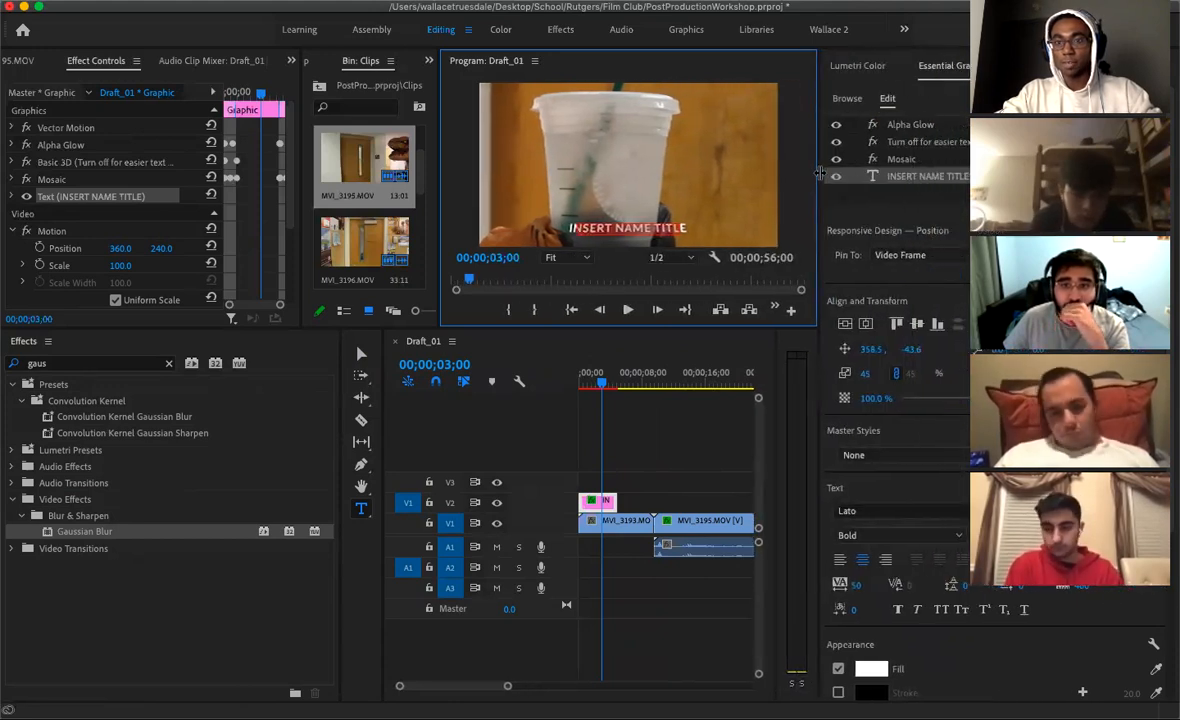
Set the title text's font to Lucida Calligraphy and its tracking to 129
scroll(895, 400, down, 3)
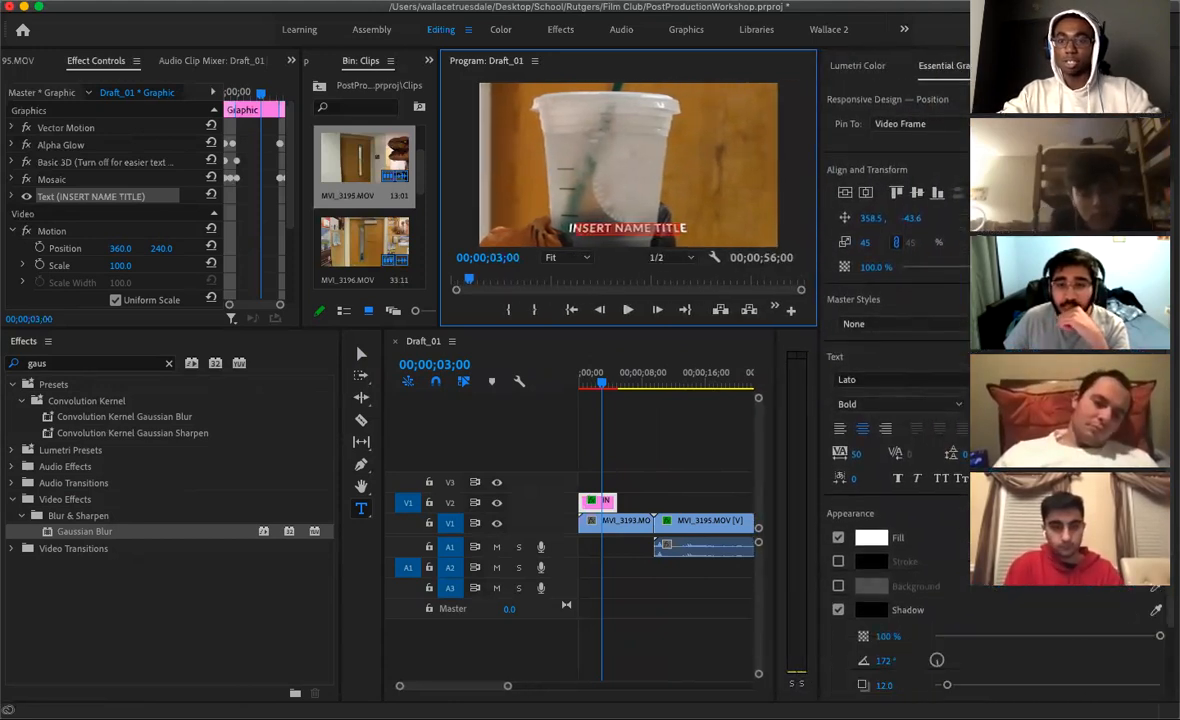
scroll(895, 400, down, 3)
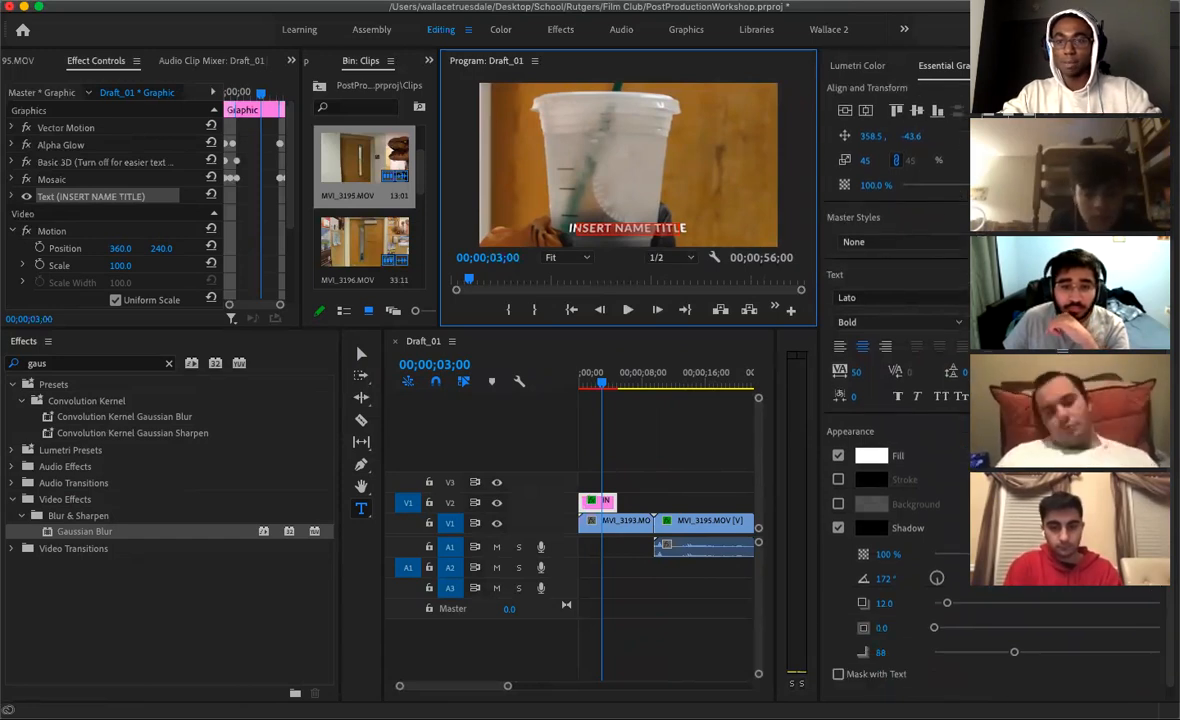
click(950, 282)
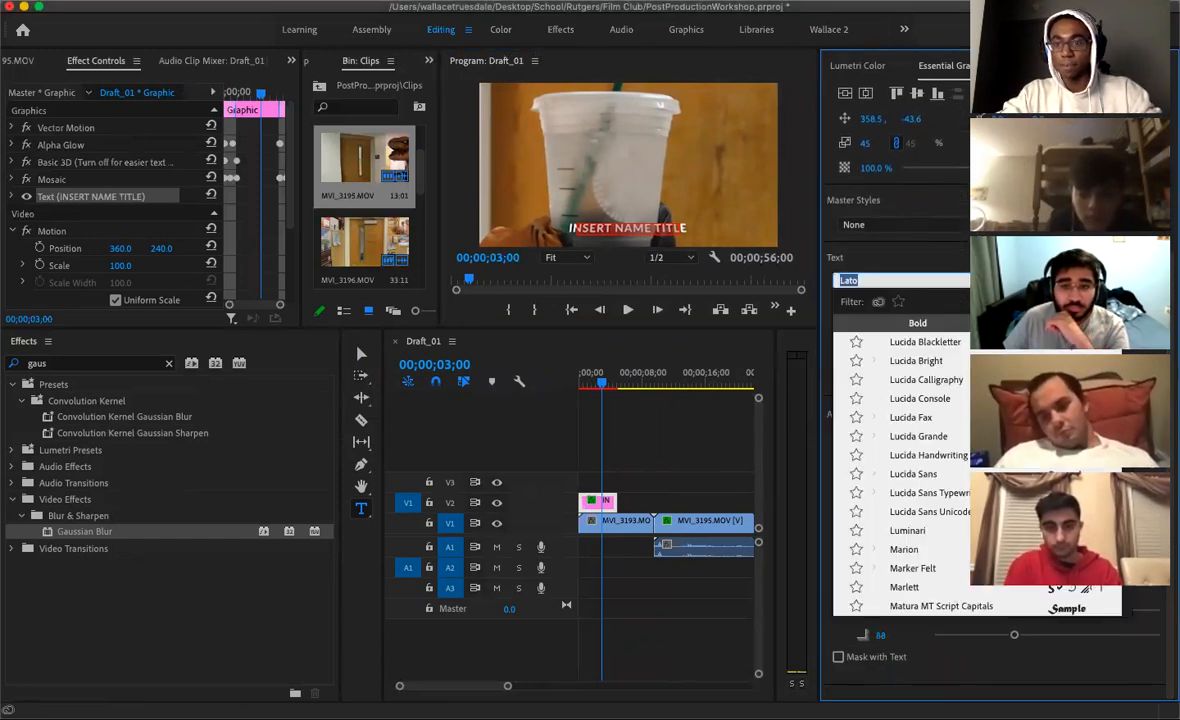
click(922, 382)
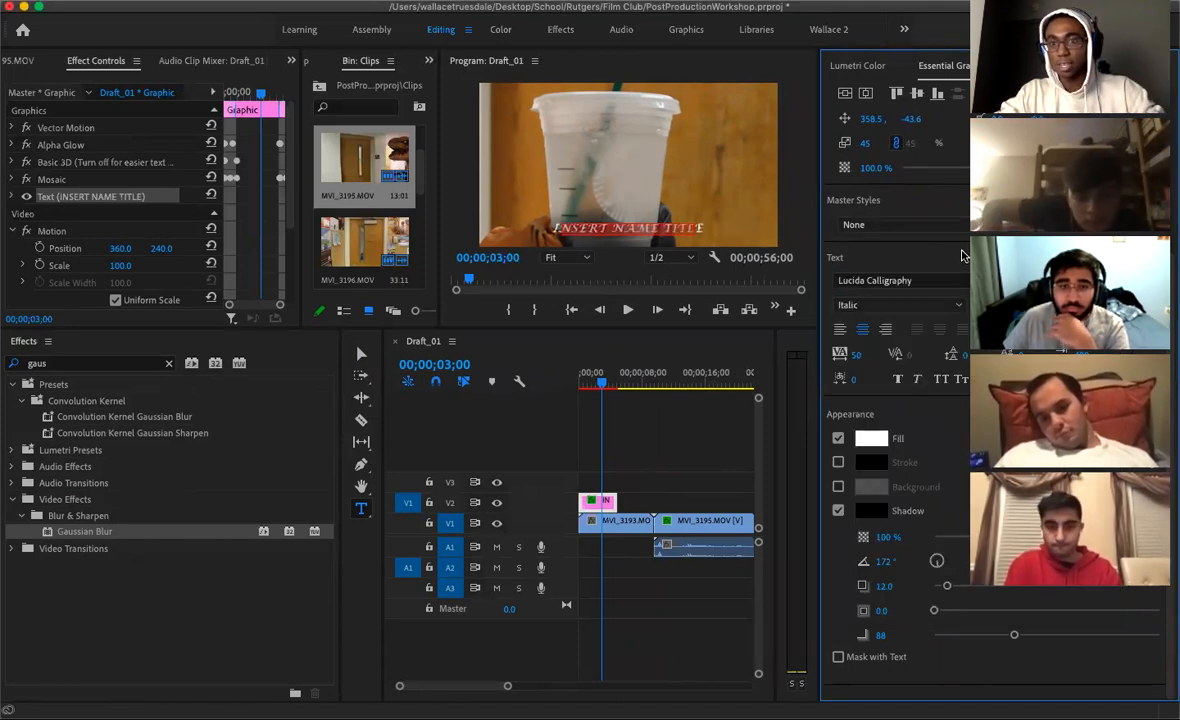
click(841, 332)
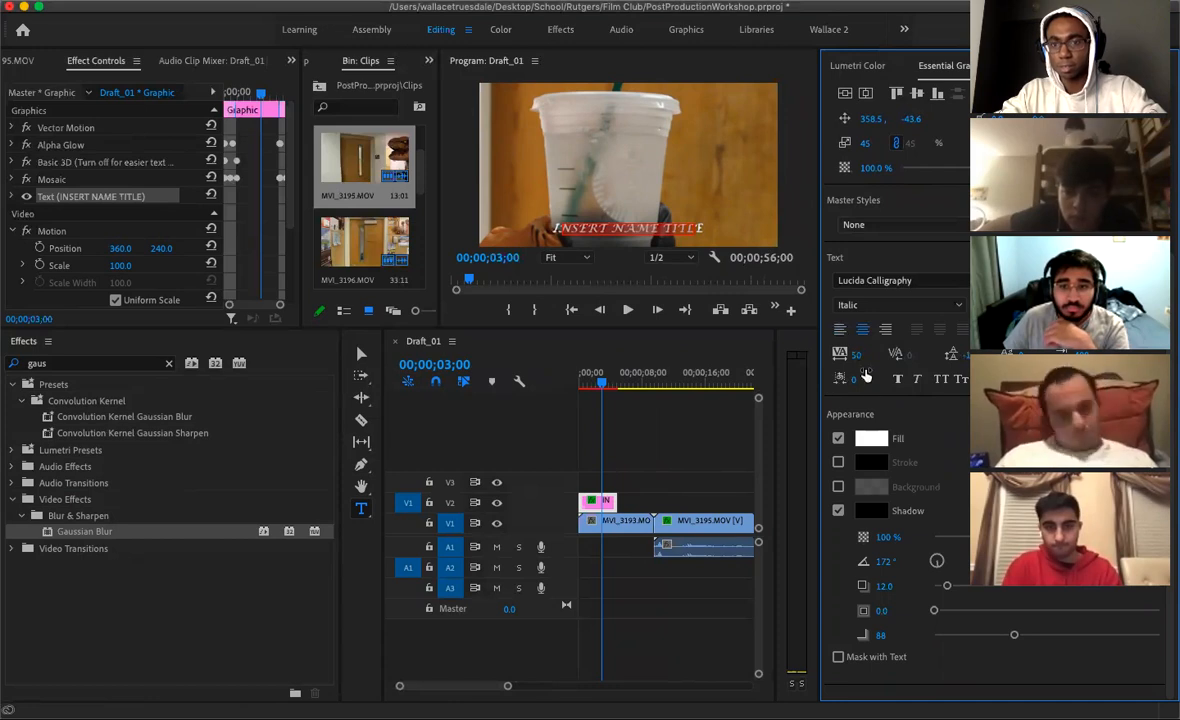
drag(859, 355, 822, 355)
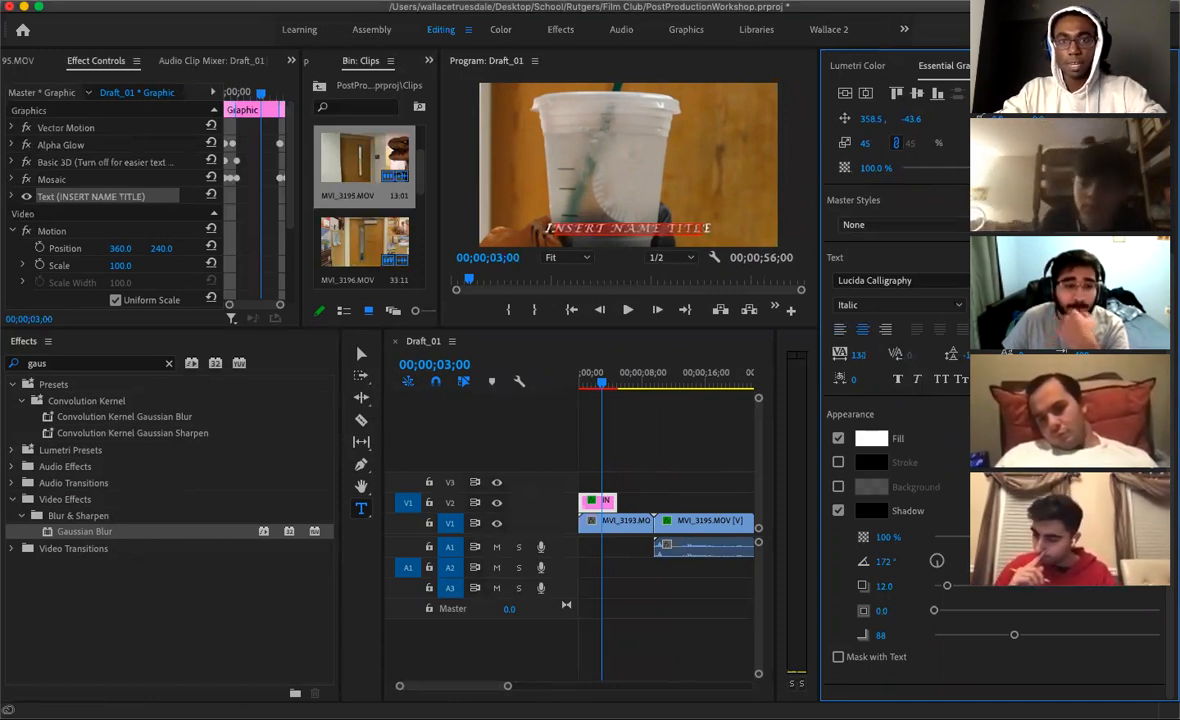
Replace the title's placeholder text with "Dino Day Out"
click(670, 234)
key(BackSpace)
key(BackSpace)
key(BackSpace)
key(BackSpace)
key(BackSpace)
key(BackSpace)
key(BackSpace)
key(BackSpace)
key(BackSpace)
key(BackSpace)
key(BackSpace)
key(BackSpace)
key(BackSpace)
key(BackSpace)
key(BackSpace)
key(BackSpace)
key(BackSpace)
text(Dino Day Out)
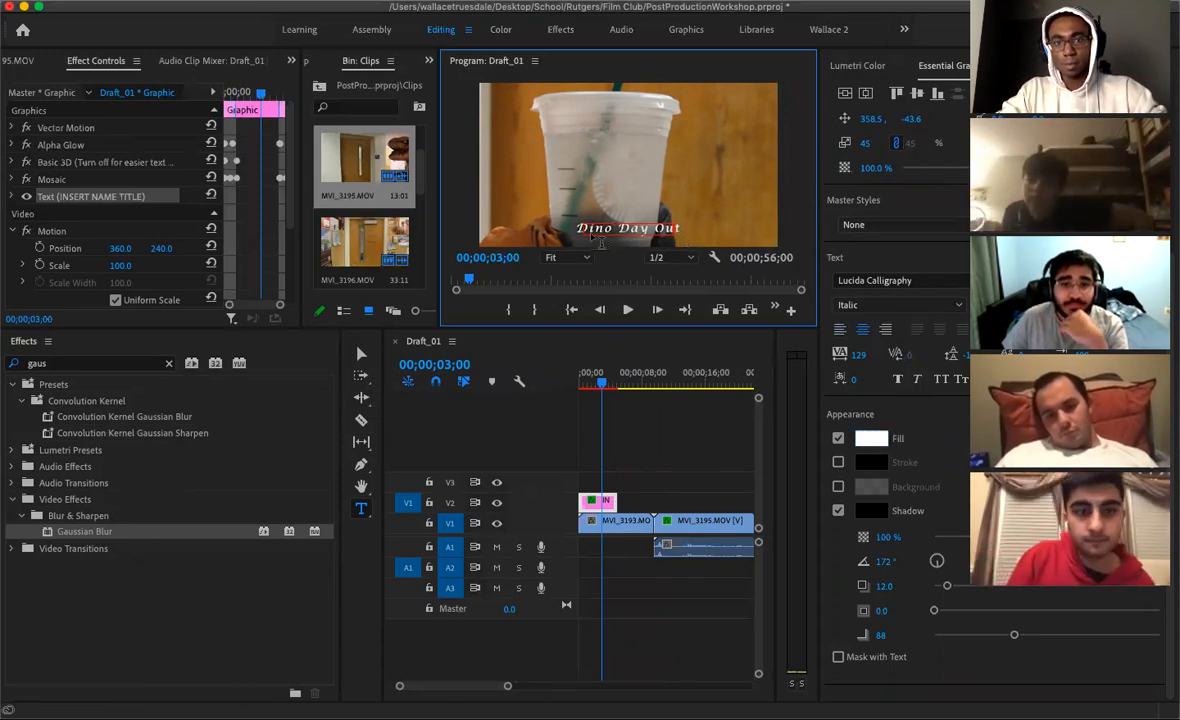
key(Escape)
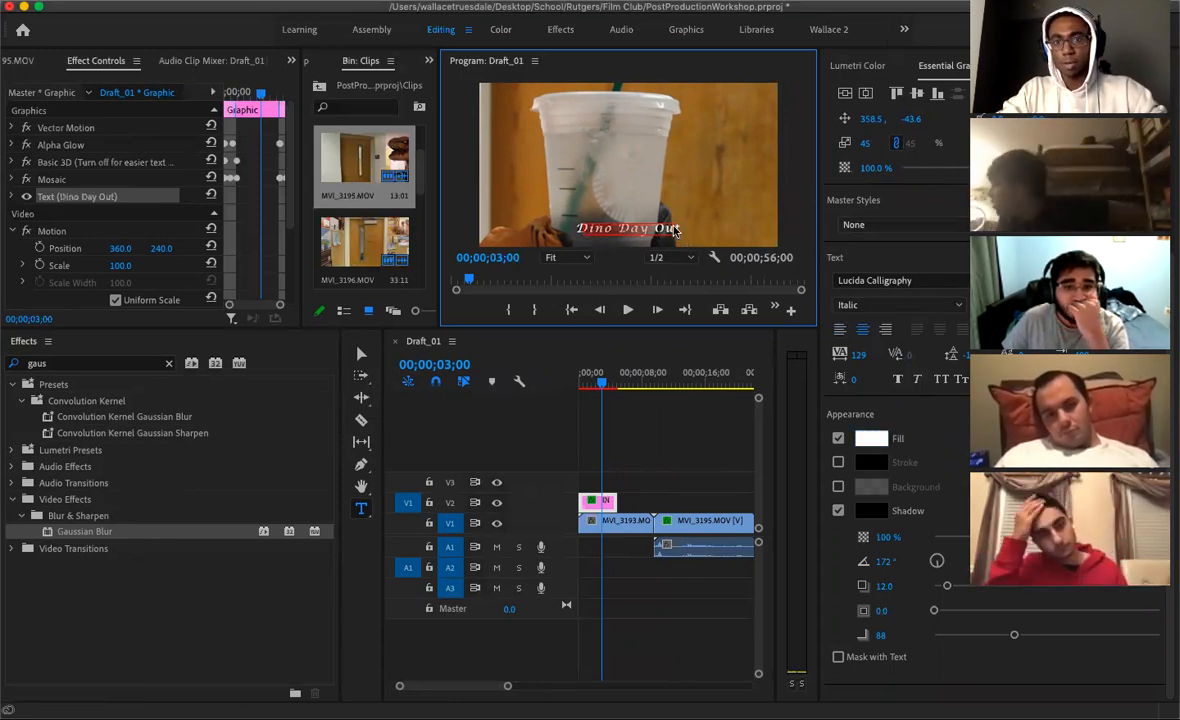
Change the fill colour of the "Dino Day Out" text to red and deselect the title graphic
click(870, 438)
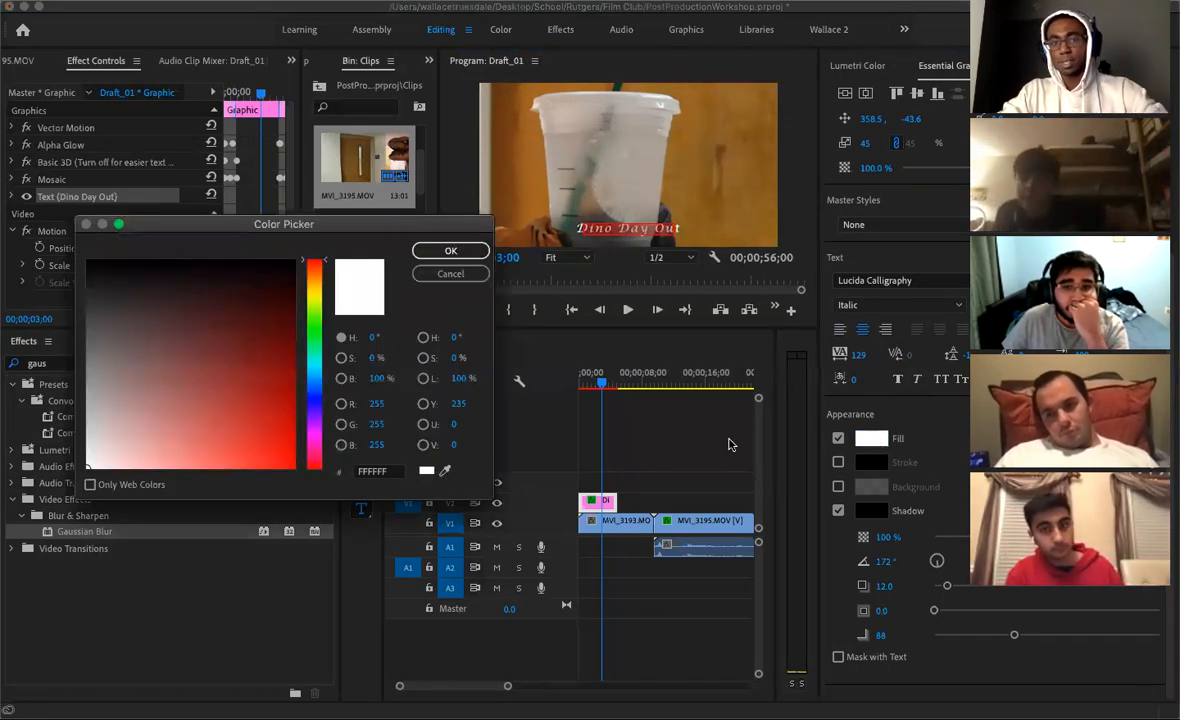
click(262, 428)
click(450, 250)
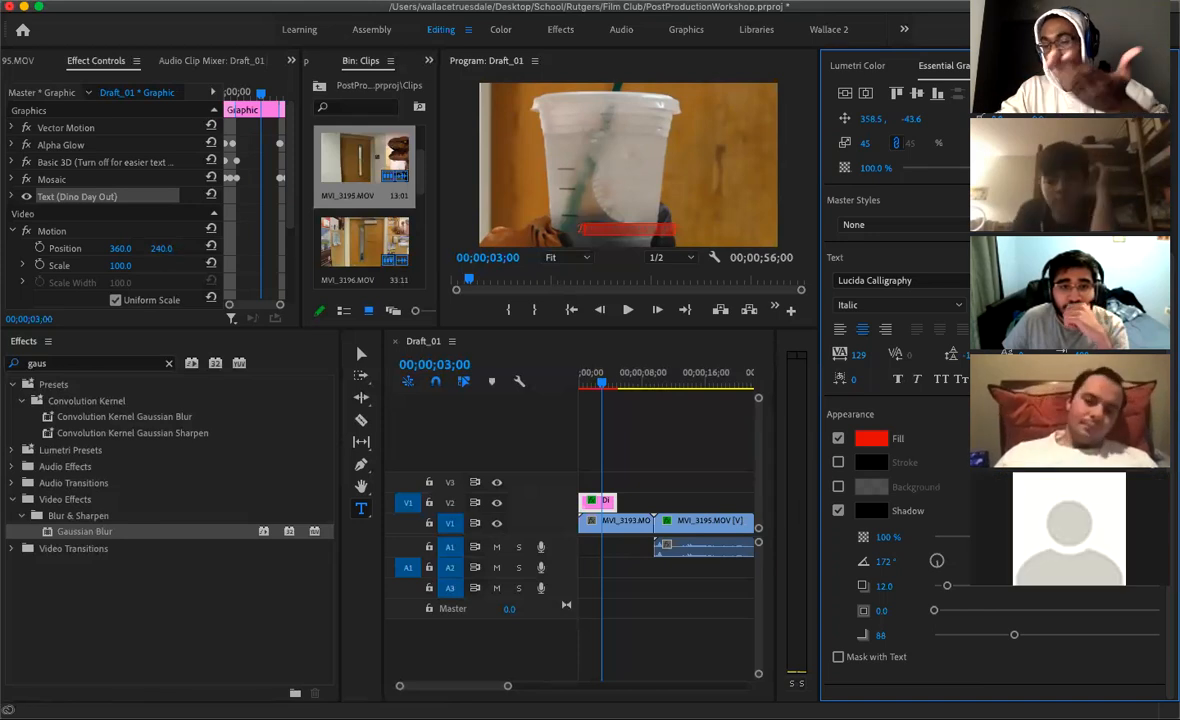
scroll(895, 400, up, 5)
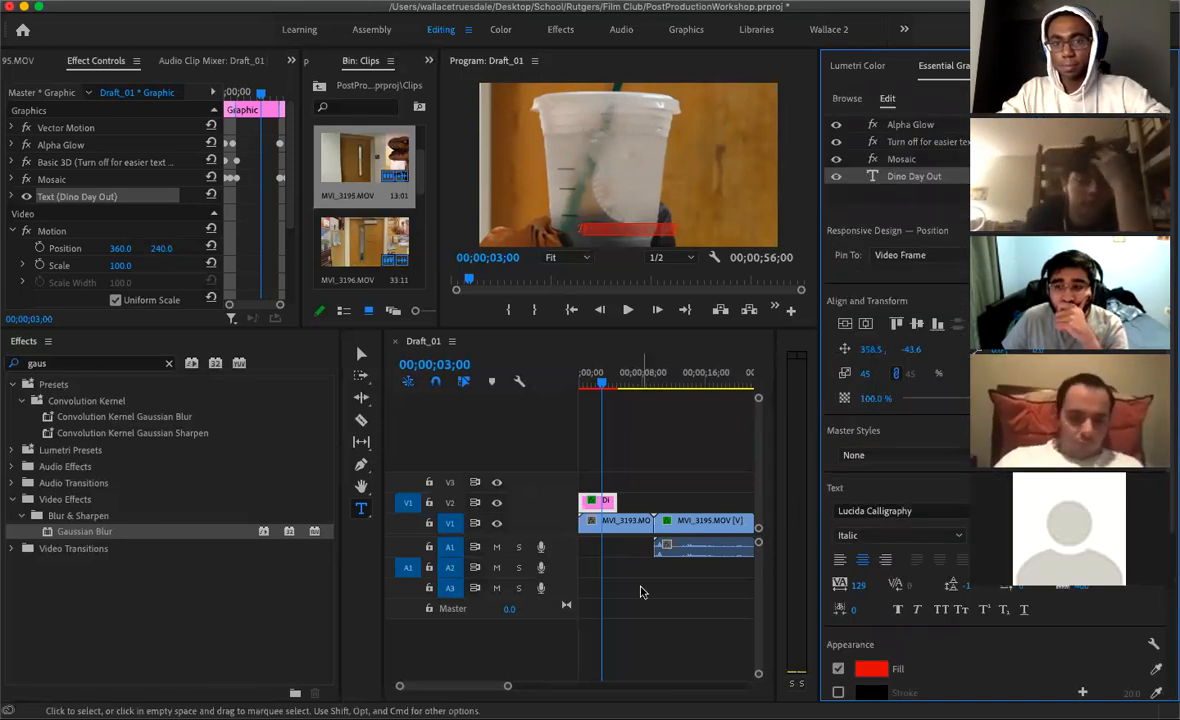
click(609, 549)
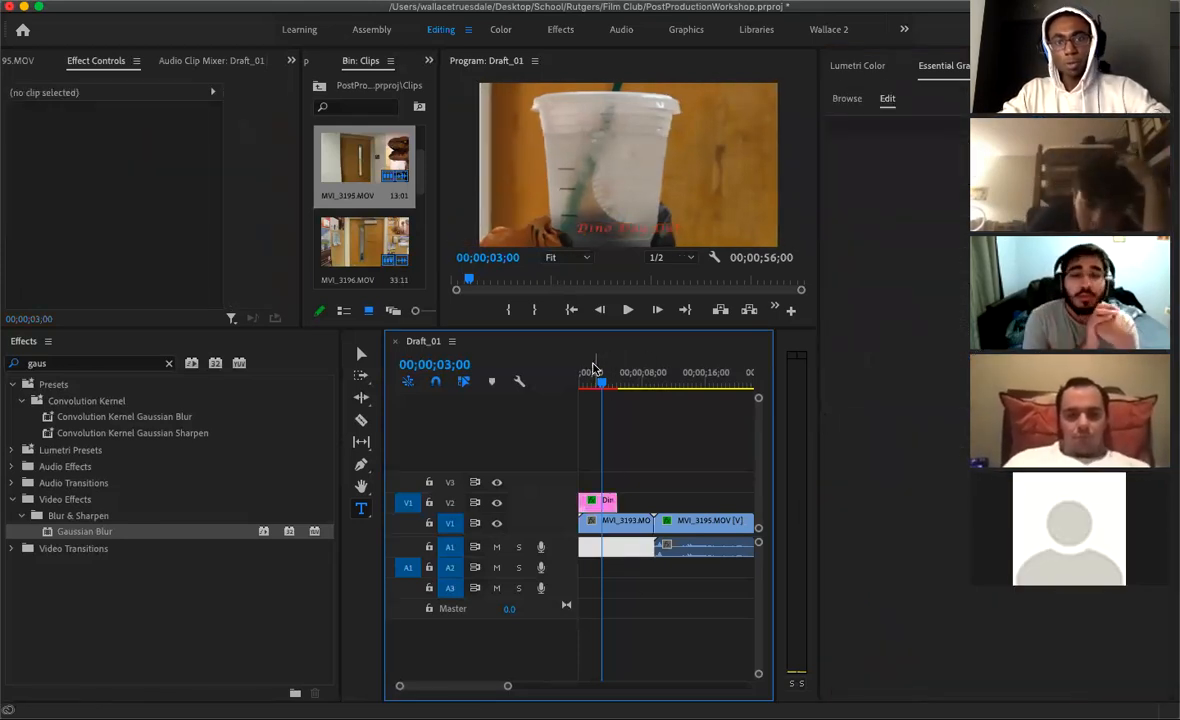
Widen the program monitor and timeline panels, and play the opening of the sequence from 00;00;00;00
drag(601, 383, 566, 395)
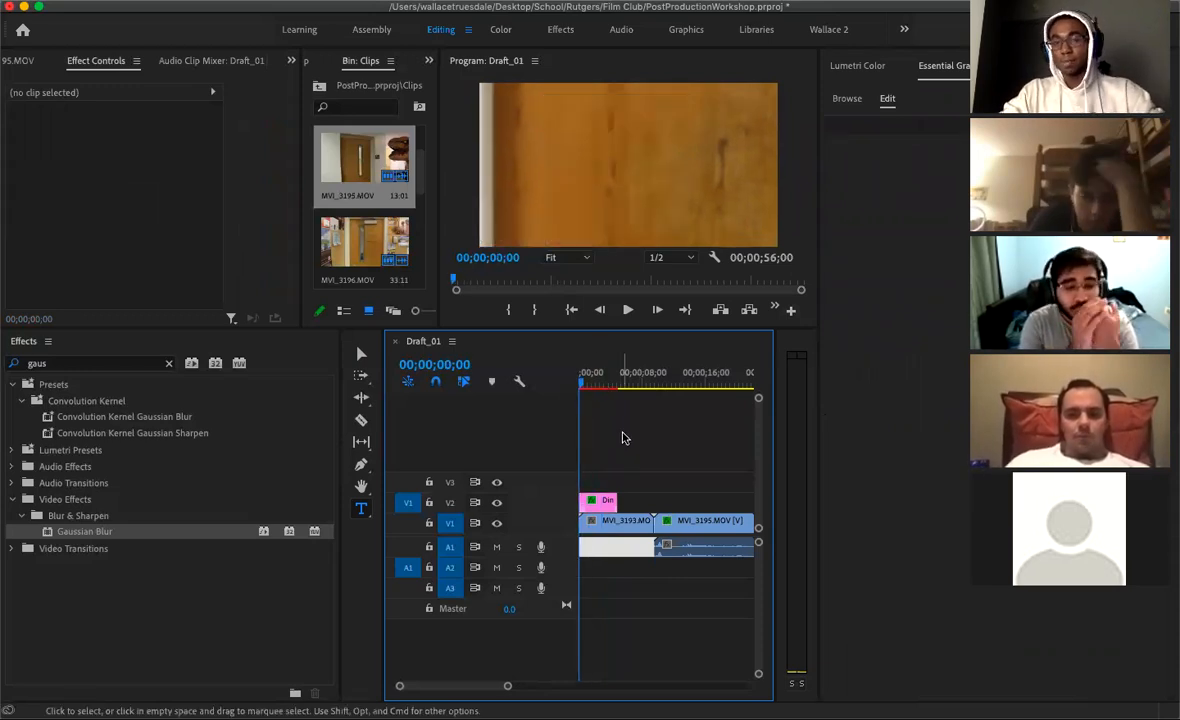
drag(818, 177, 1075, 178)
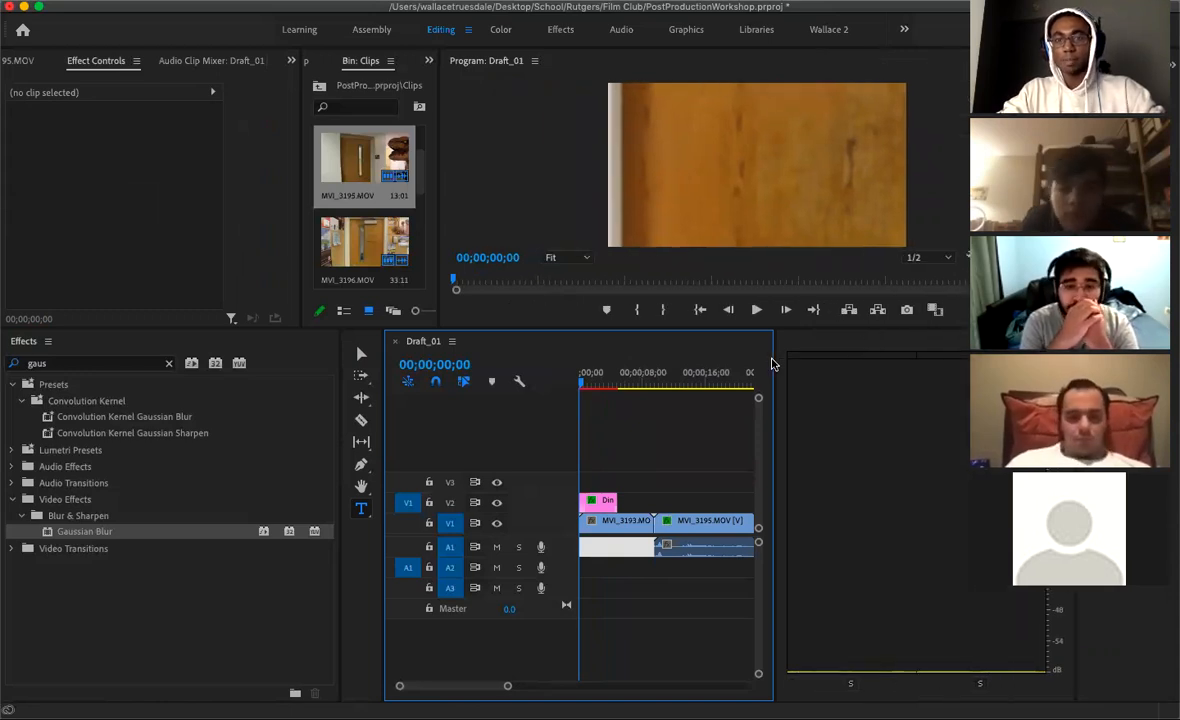
drag(773, 364, 981, 364)
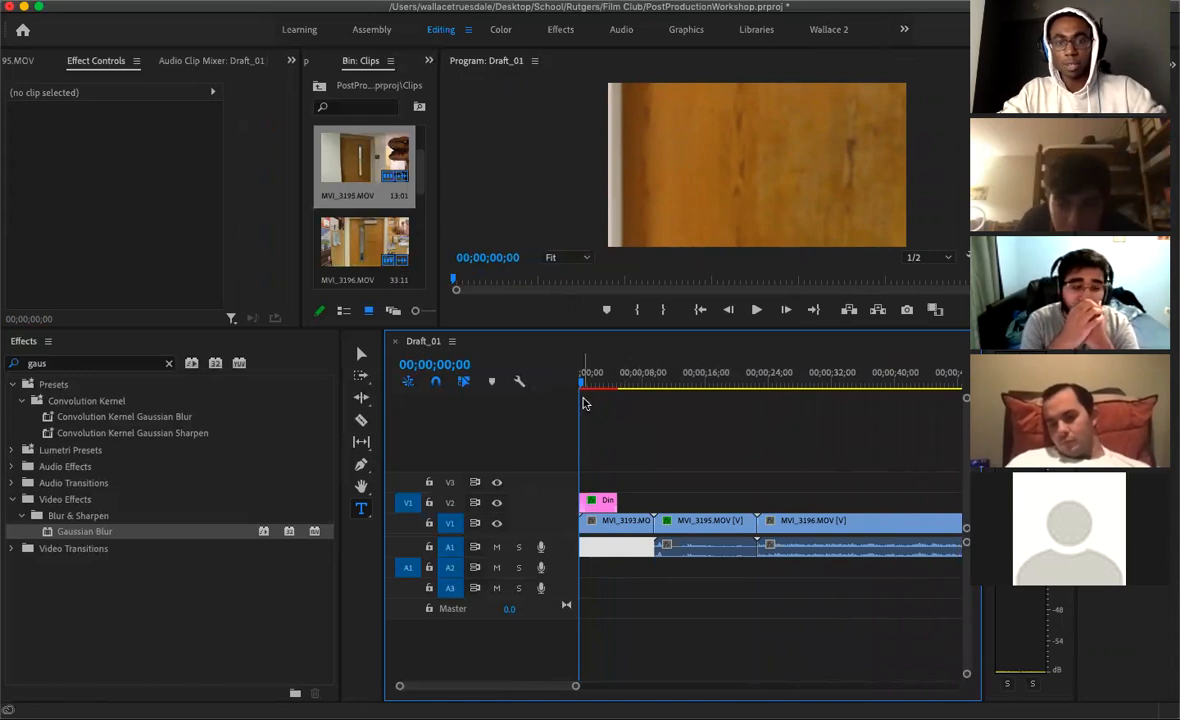
key(space)
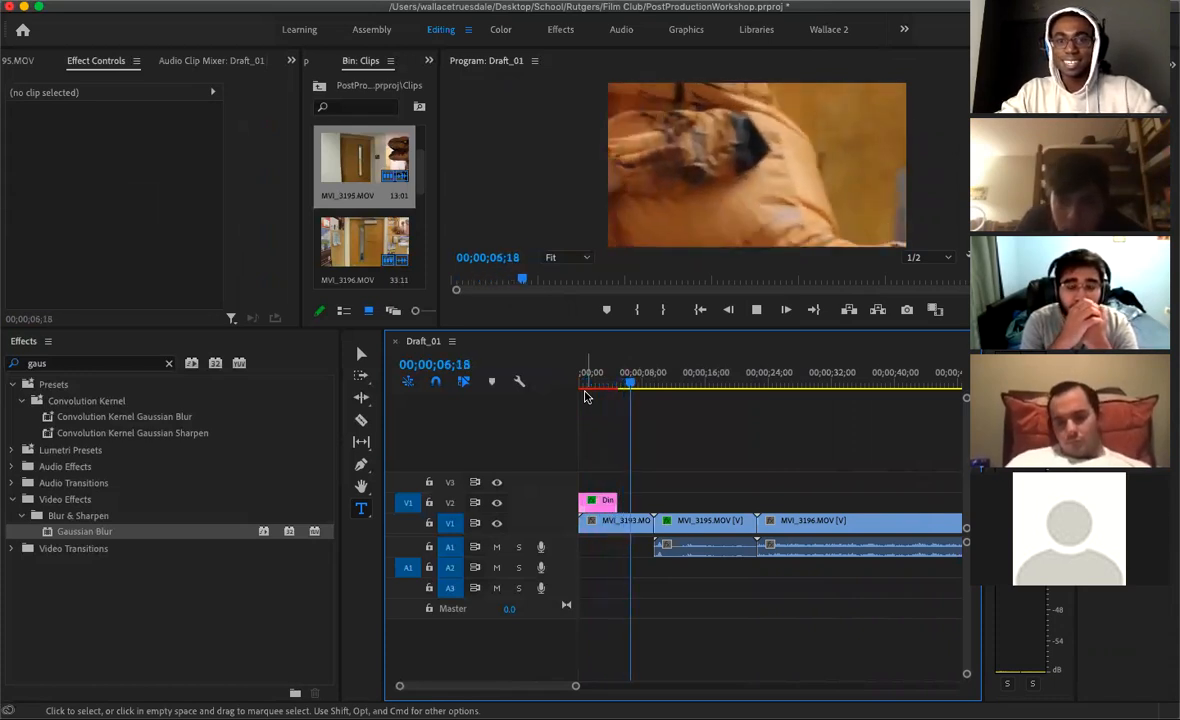
key(space)
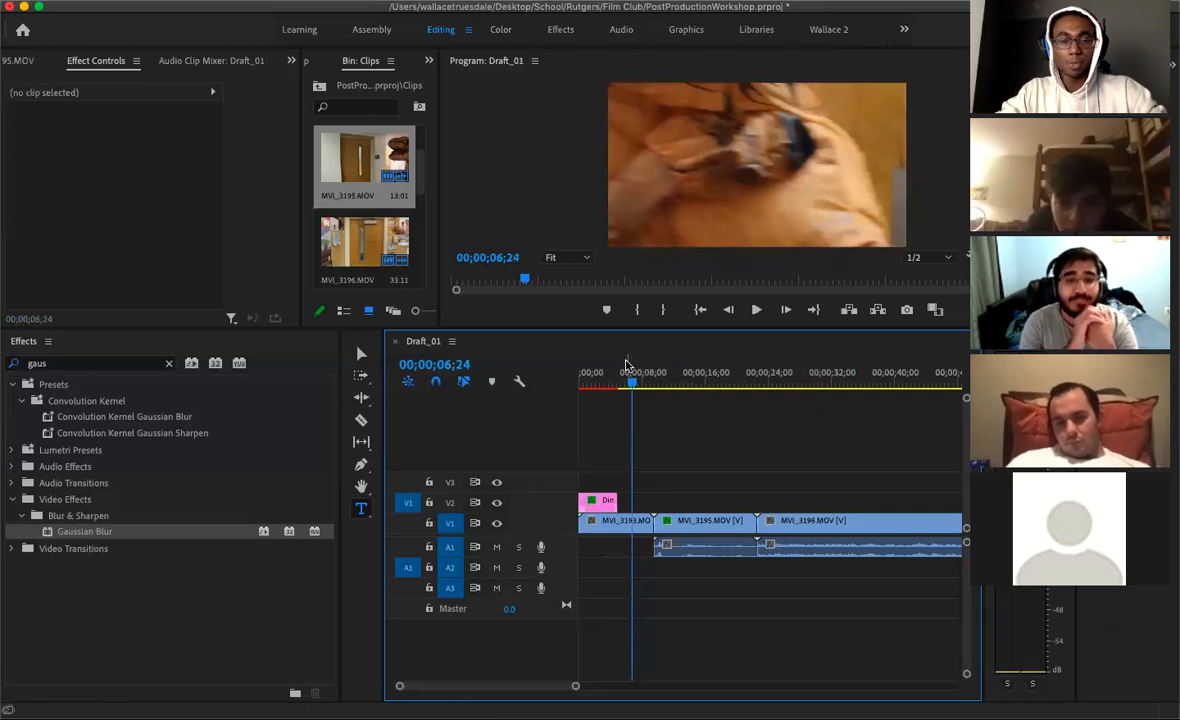
Return the playhead to 00;00;00;00 and play back the opening of the sequence with the title
click(605, 389)
drag(600, 394, 590, 396)
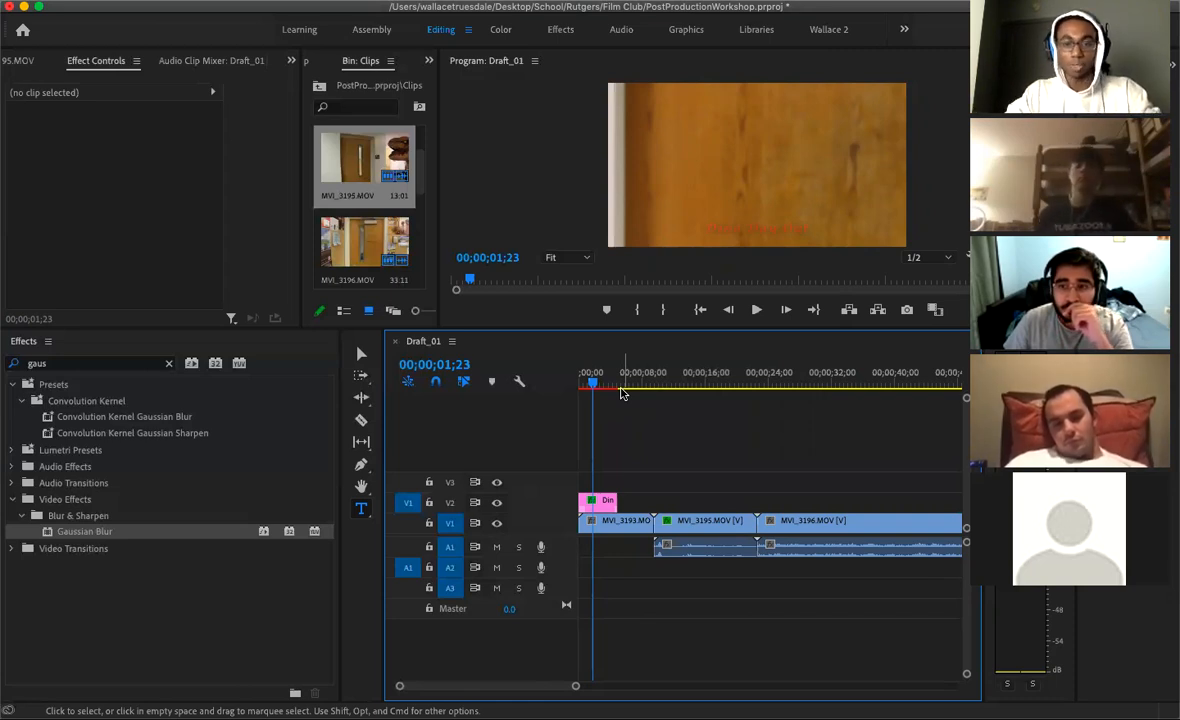
click(597, 384)
mouse_move(597, 384)
mouse_down()
mouse_move(580, 385)
mouse_move(619, 386)
mouse_move(580, 385)
mouse_up()
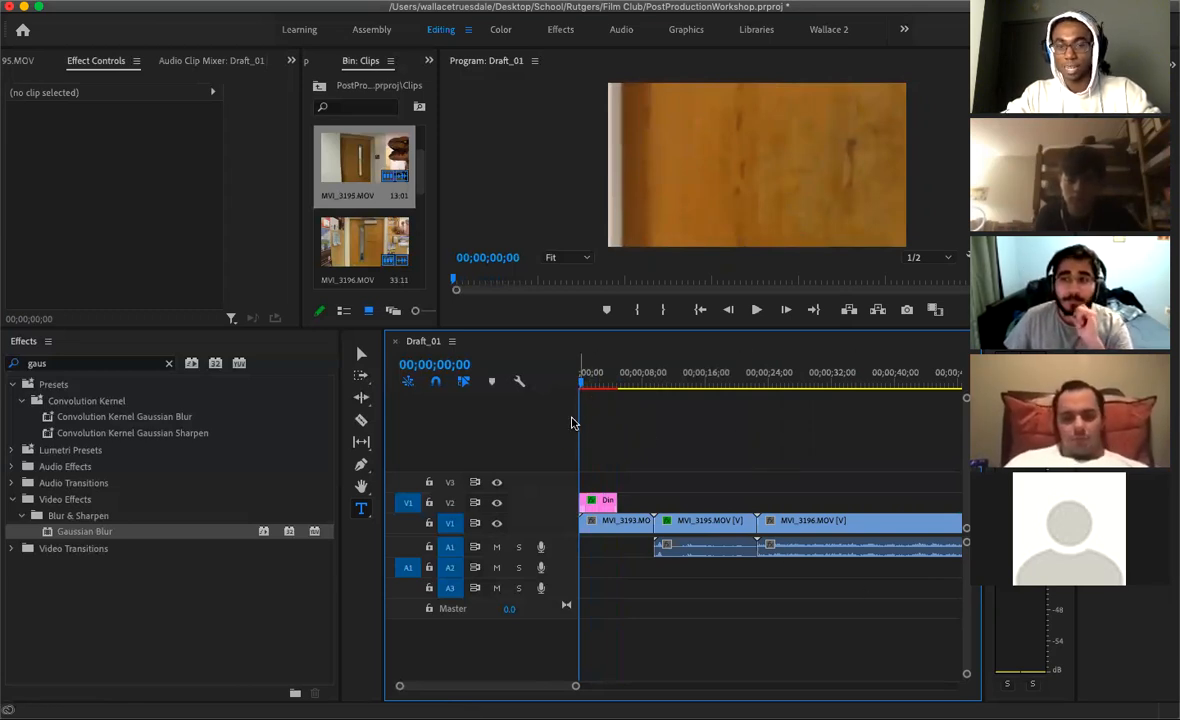
key(space)
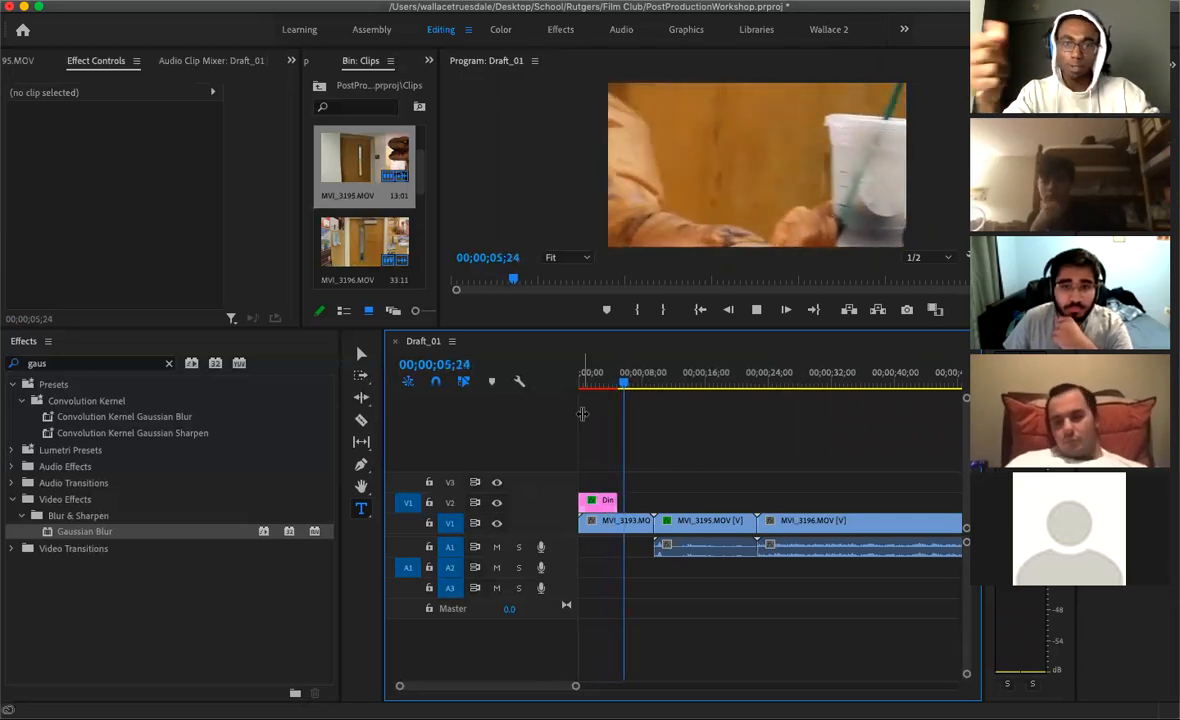
key(space)
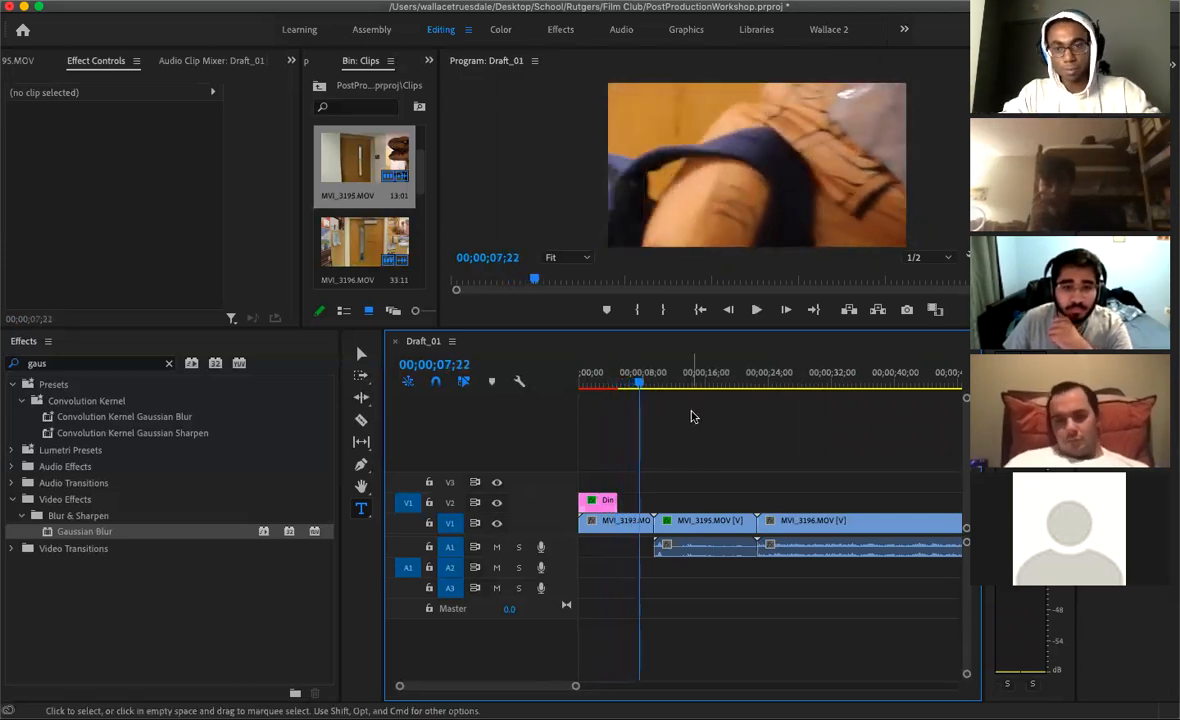
Make room for the Lumetri Color controls, select the MVI_3195.MOV clip and park the playhead at 00;00;15;04
drag(1077, 130, 890, 122)
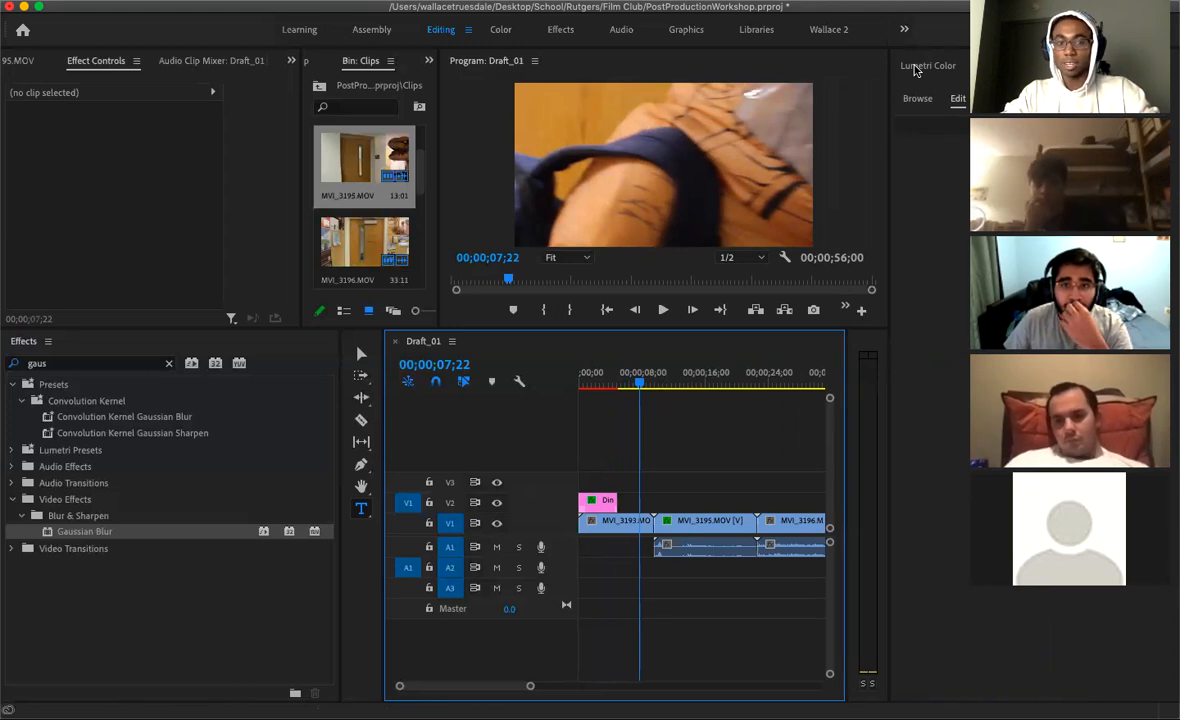
click(915, 68)
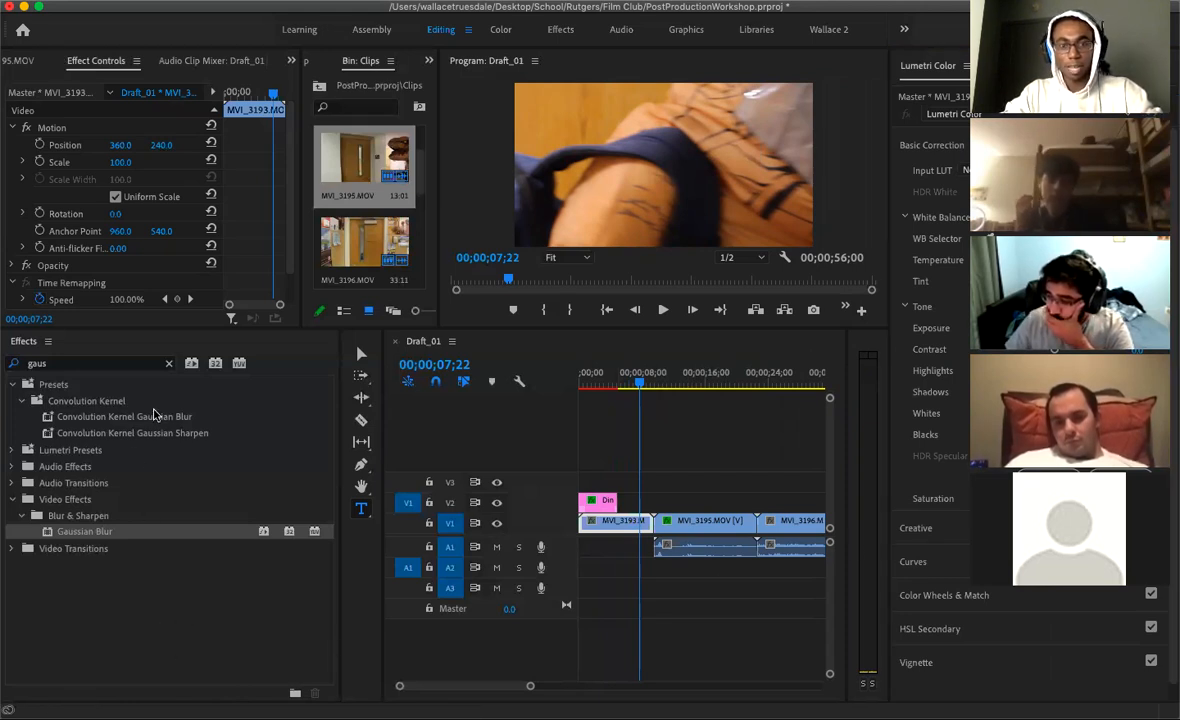
click(715, 528)
click(699, 384)
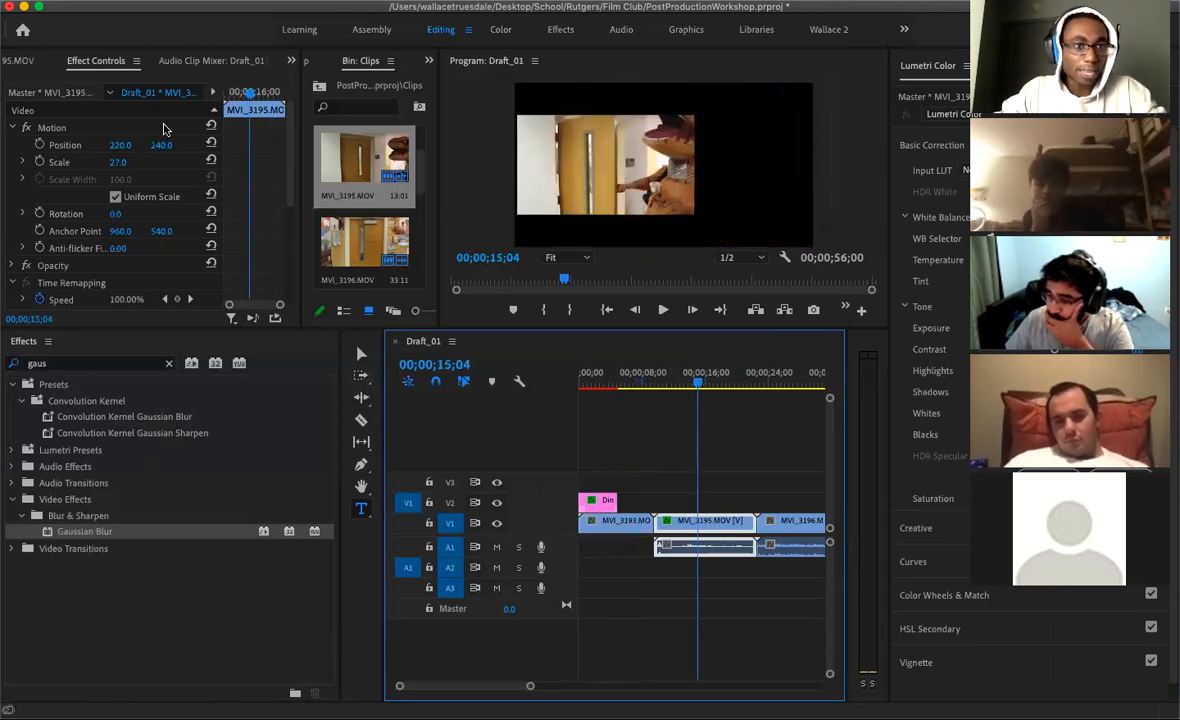
Set the scale of MVI_3195.MOV to 46 and reset its position to the default
click(120, 161)
text(46)
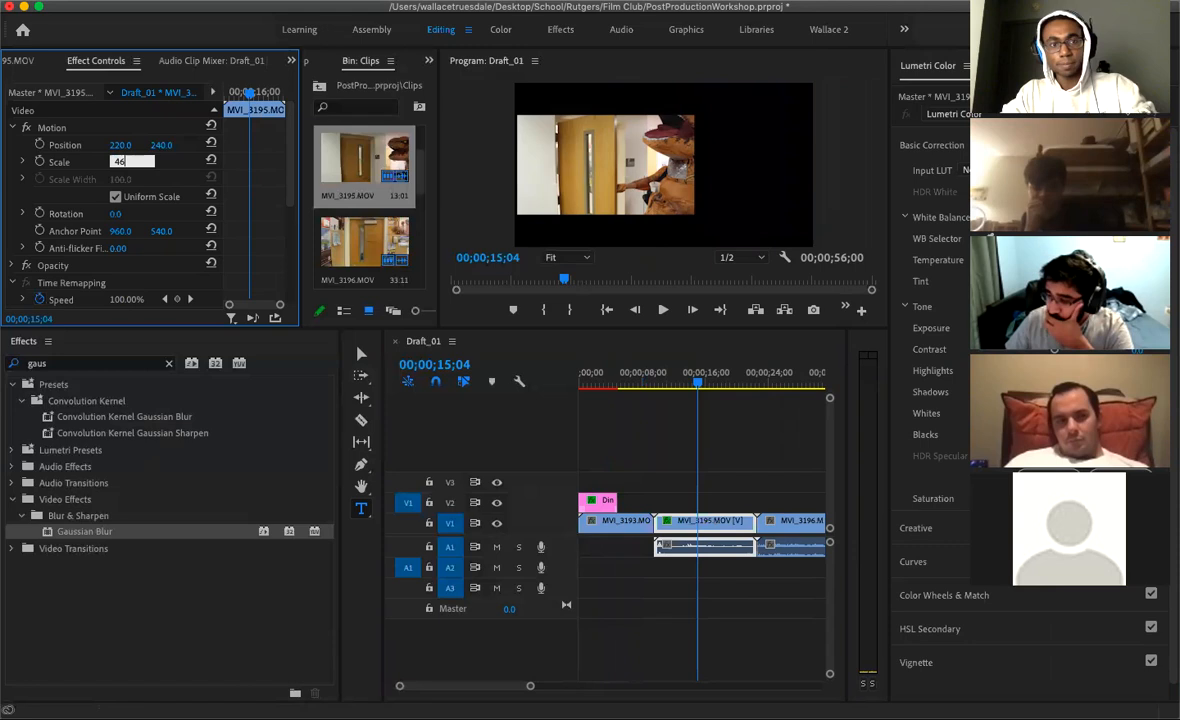
key(Return)
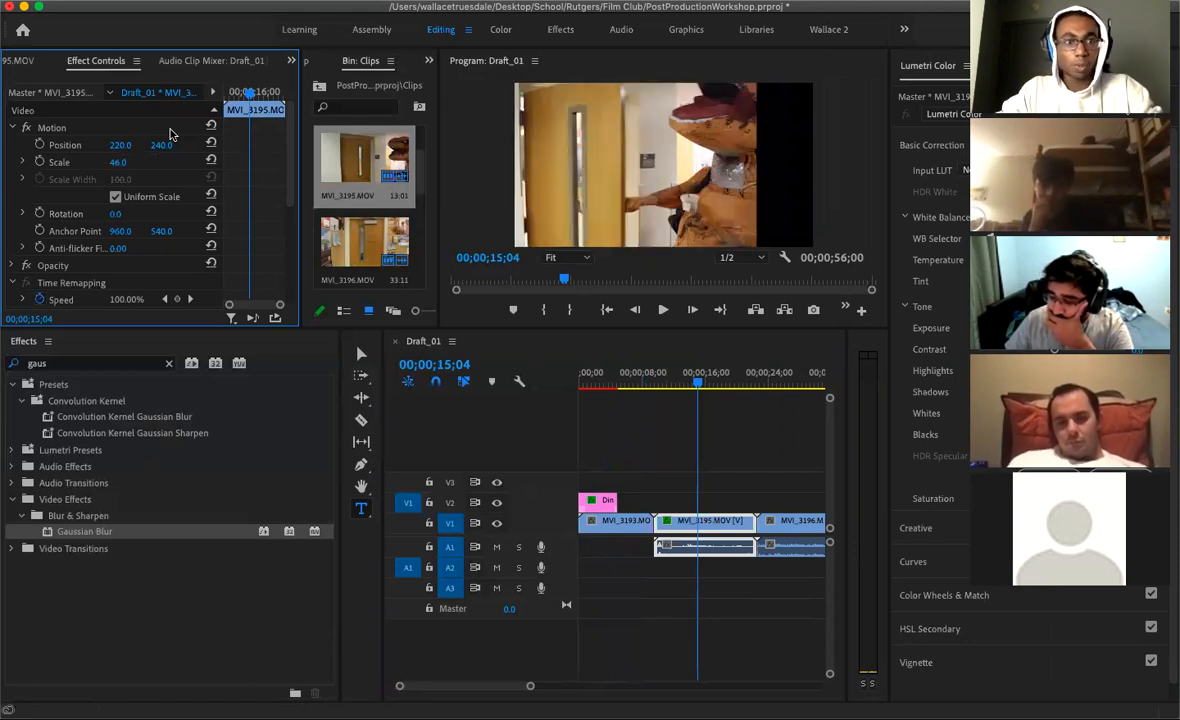
click(210, 144)
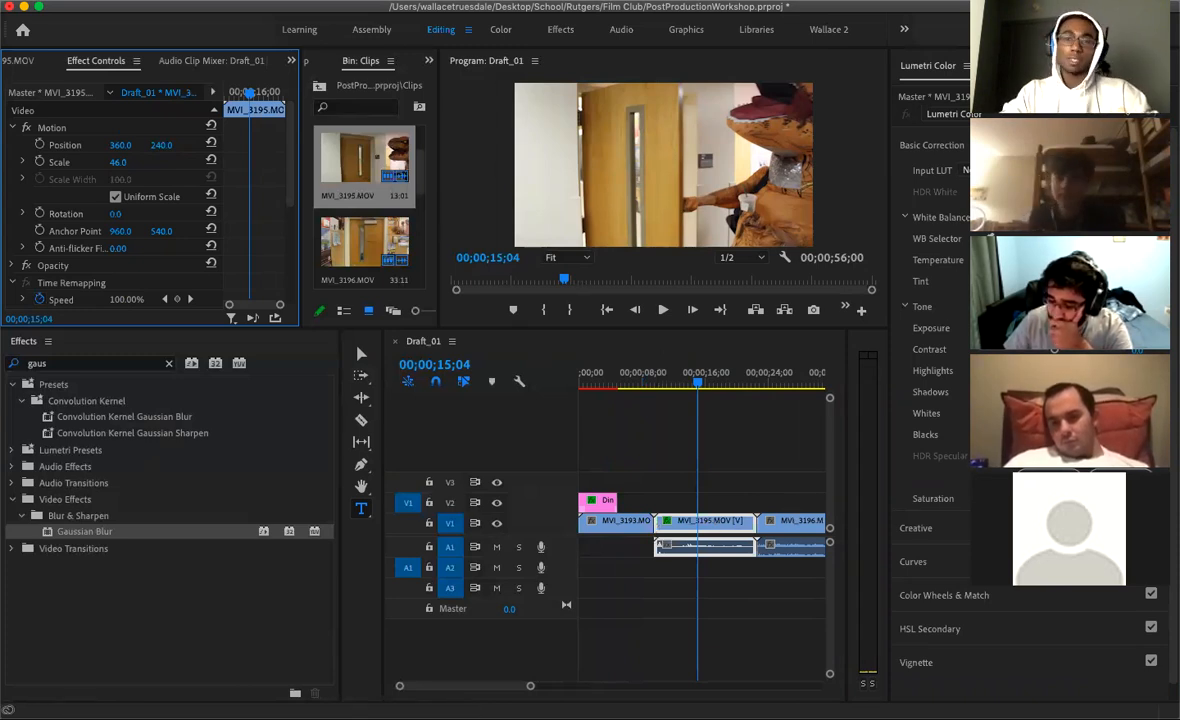
Try shifting the tint of MVI_3195.MOV toward magenta and toward green in Lumetri's Basic Correction
click(1054, 328)
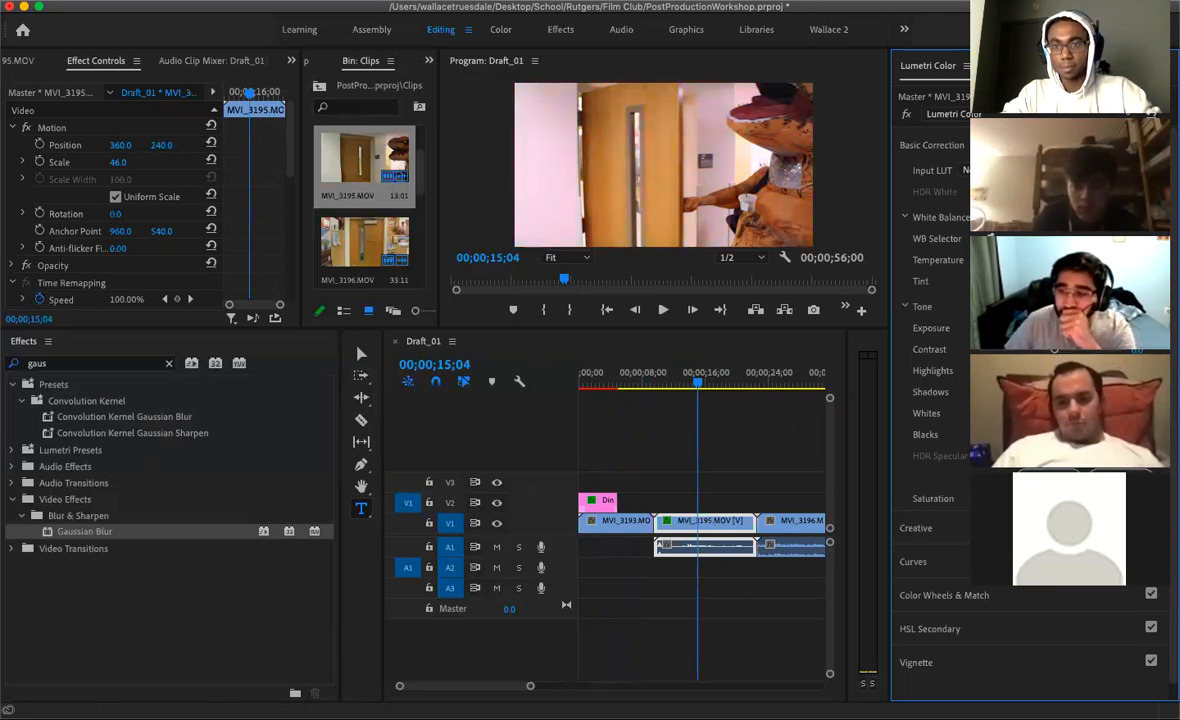
drag(1089, 282, 1022, 282)
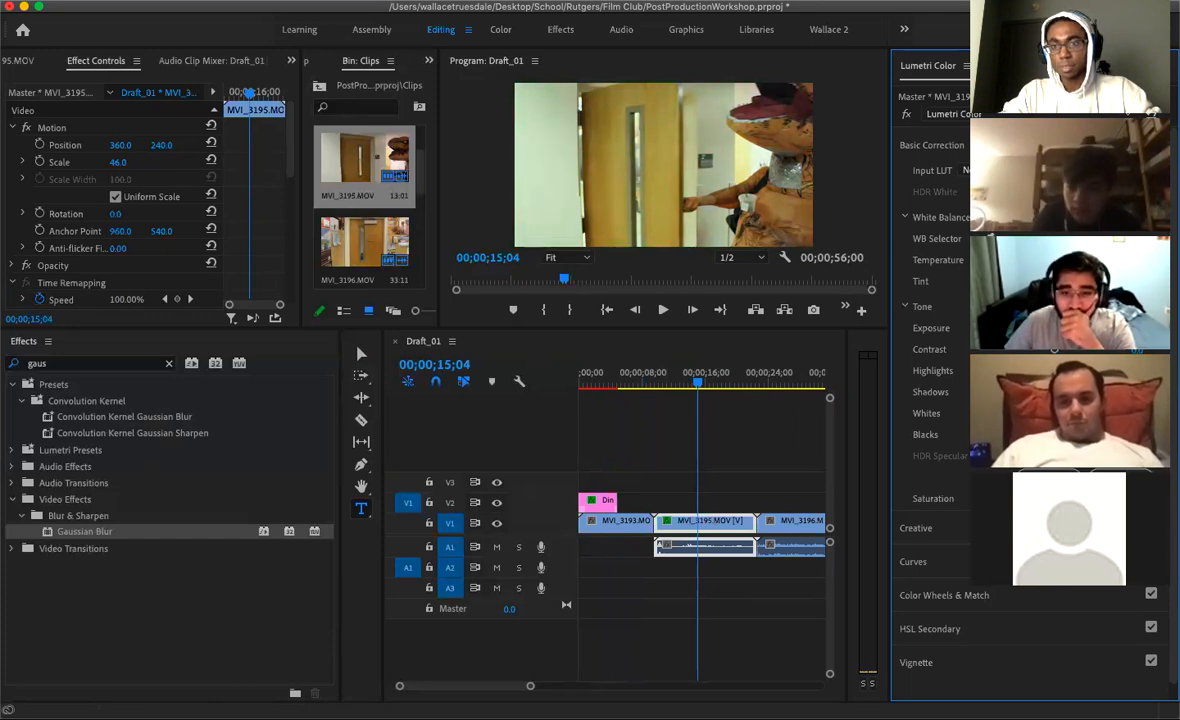
scroll(930, 400, down, 1)
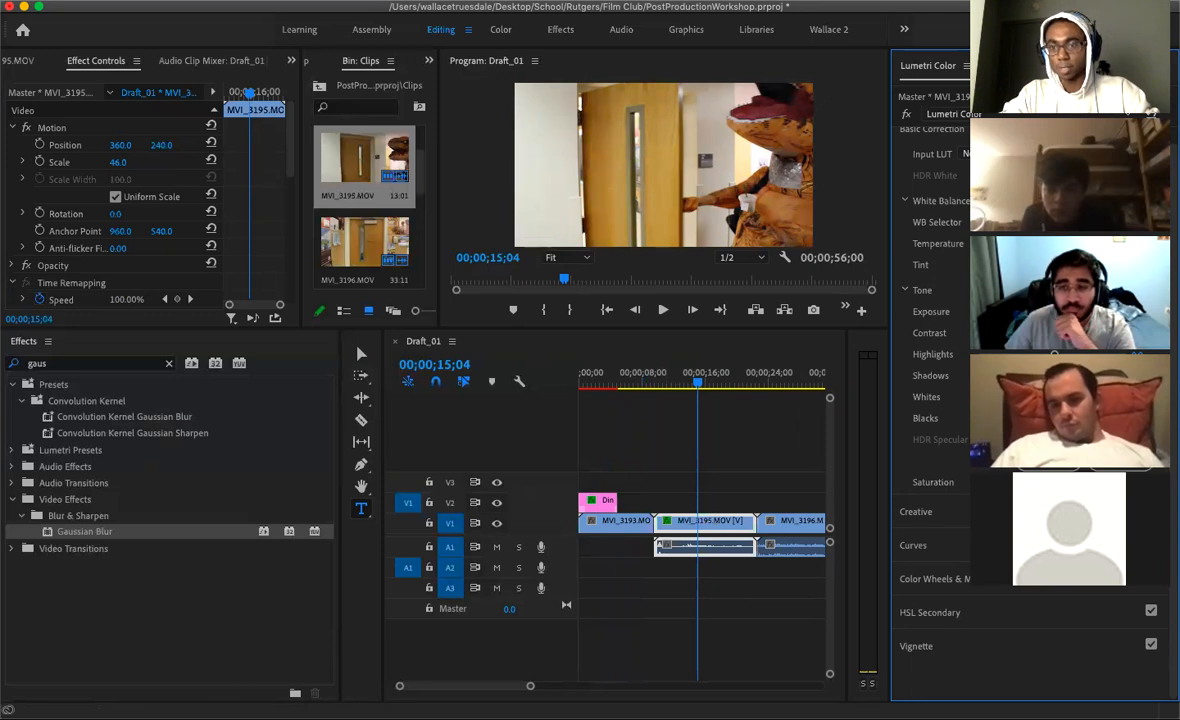
scroll(935, 400, up, 1)
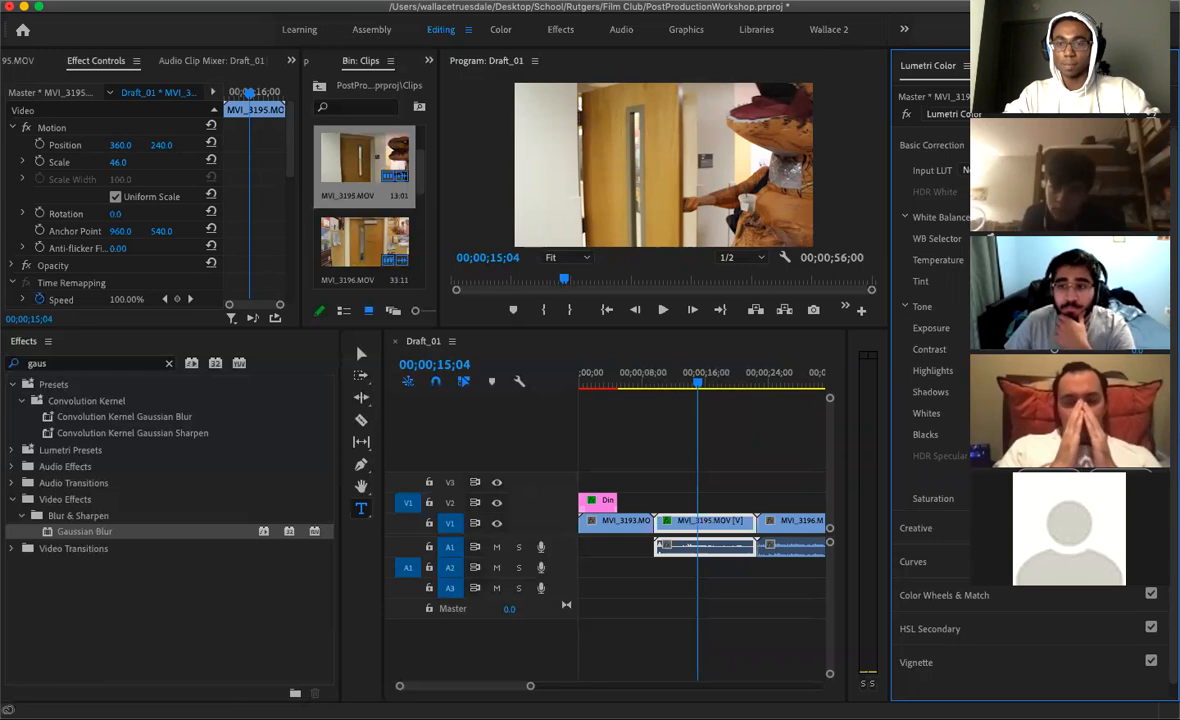
Try the first SL GOLD RUSH look on MVI_3195.MOV in Lumetri's Creative settings
click(946, 147)
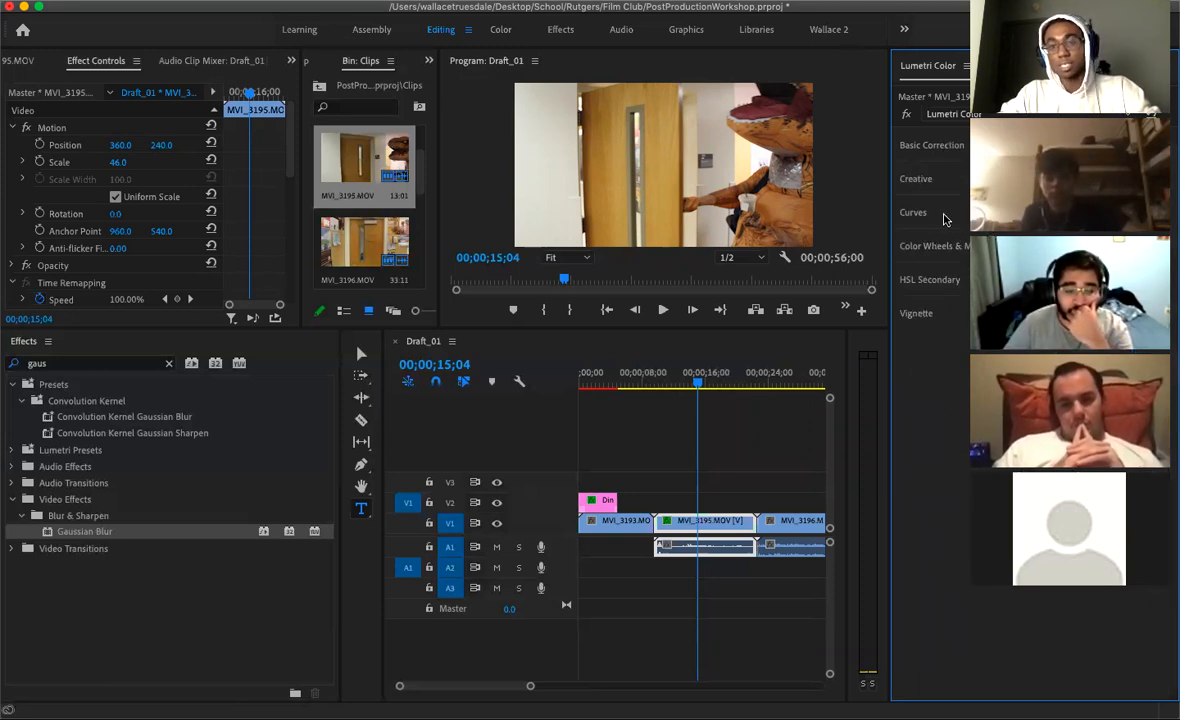
click(934, 181)
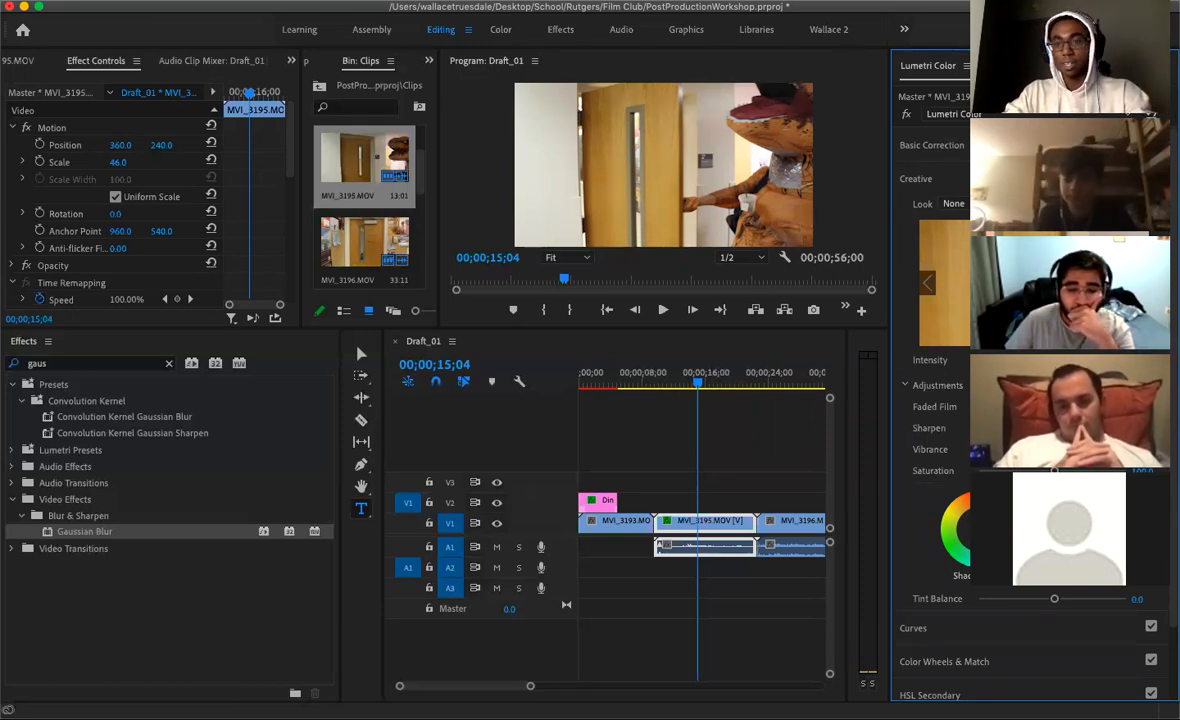
click(953, 203)
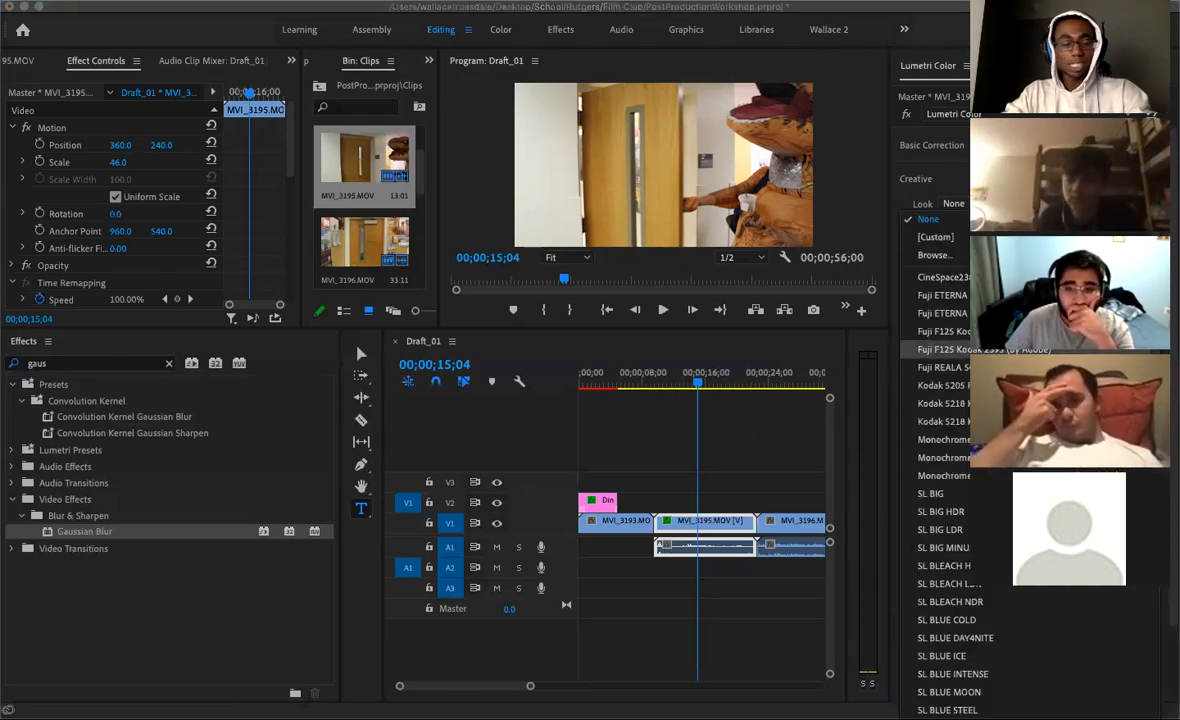
scroll(945, 400, down, 10)
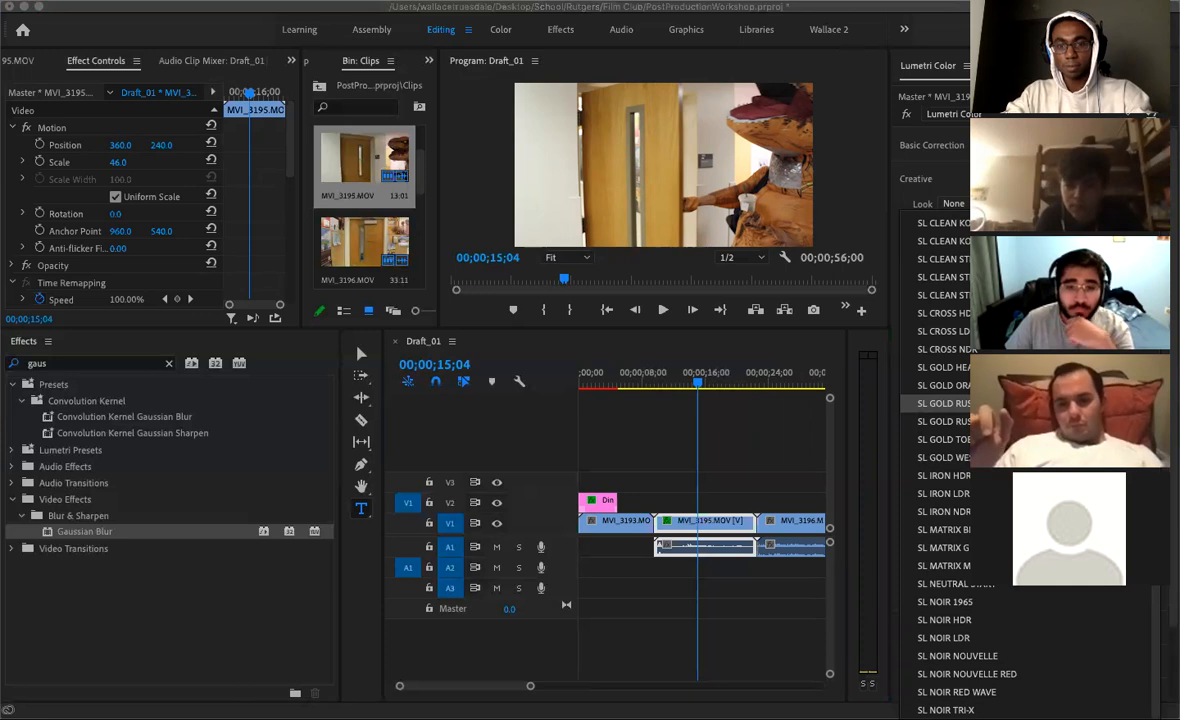
click(945, 403)
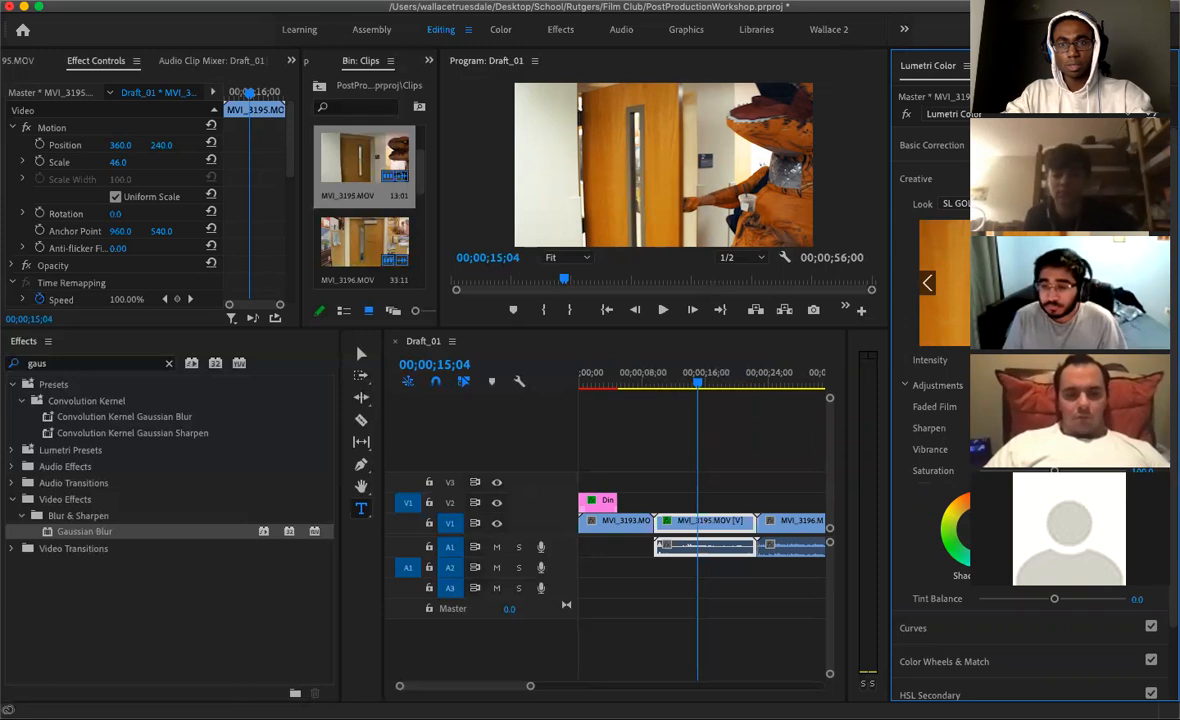
Try the first Kodak 5218 look and a Monochrome look on MVI_3195.MOV
click(955, 203)
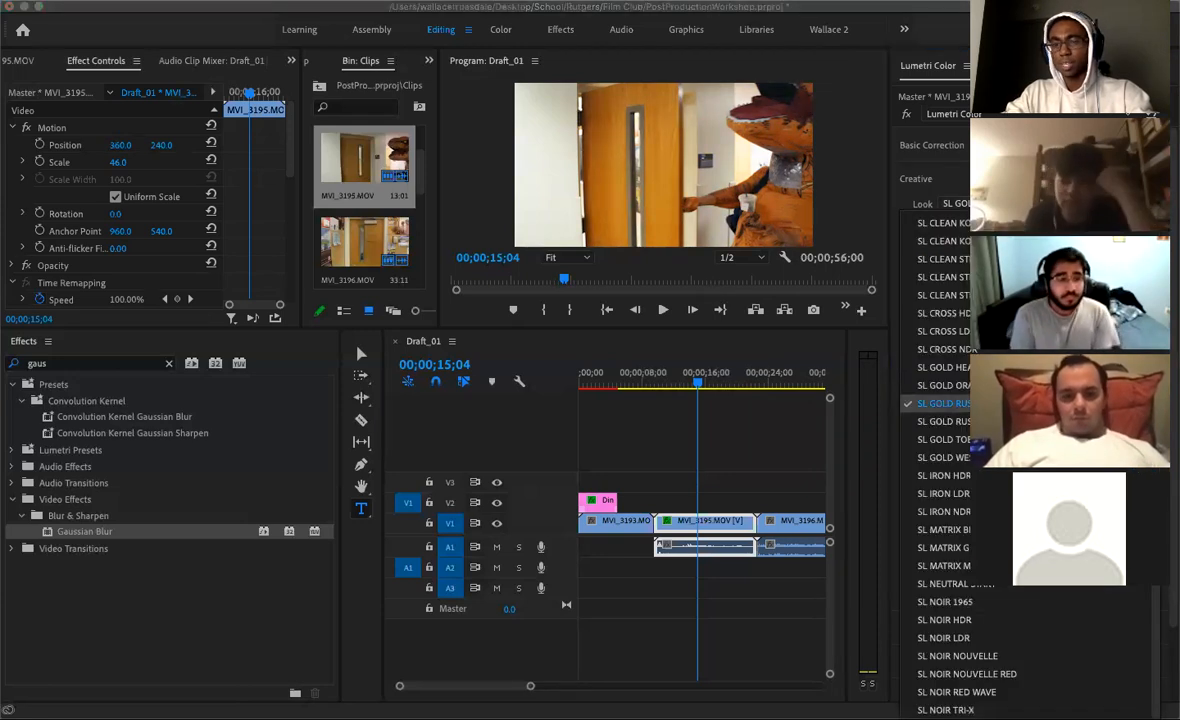
scroll(948, 405, up, 10)
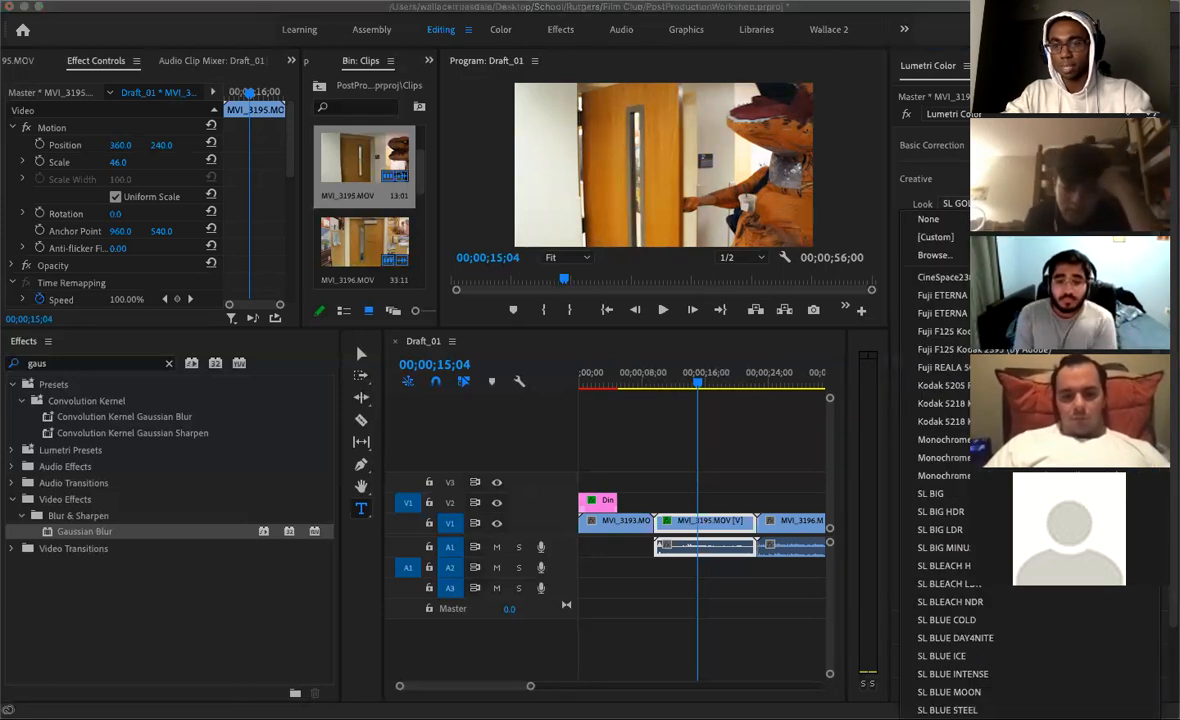
click(958, 403)
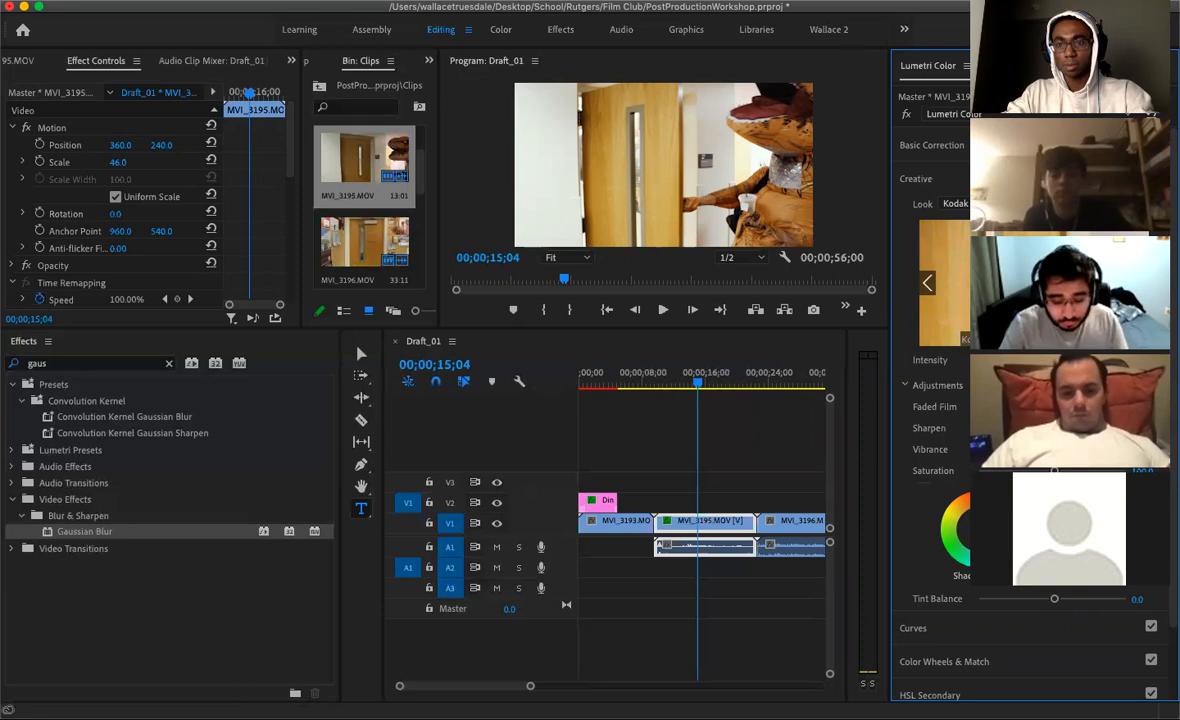
click(1139, 283)
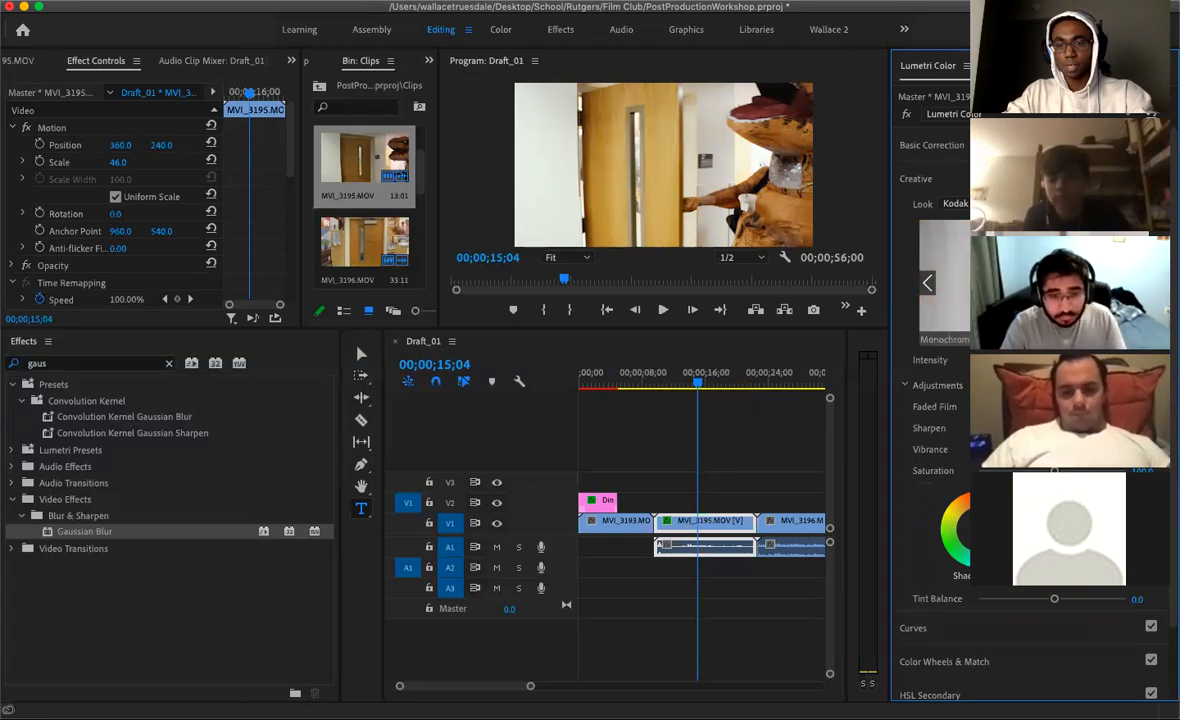
click(1034, 283)
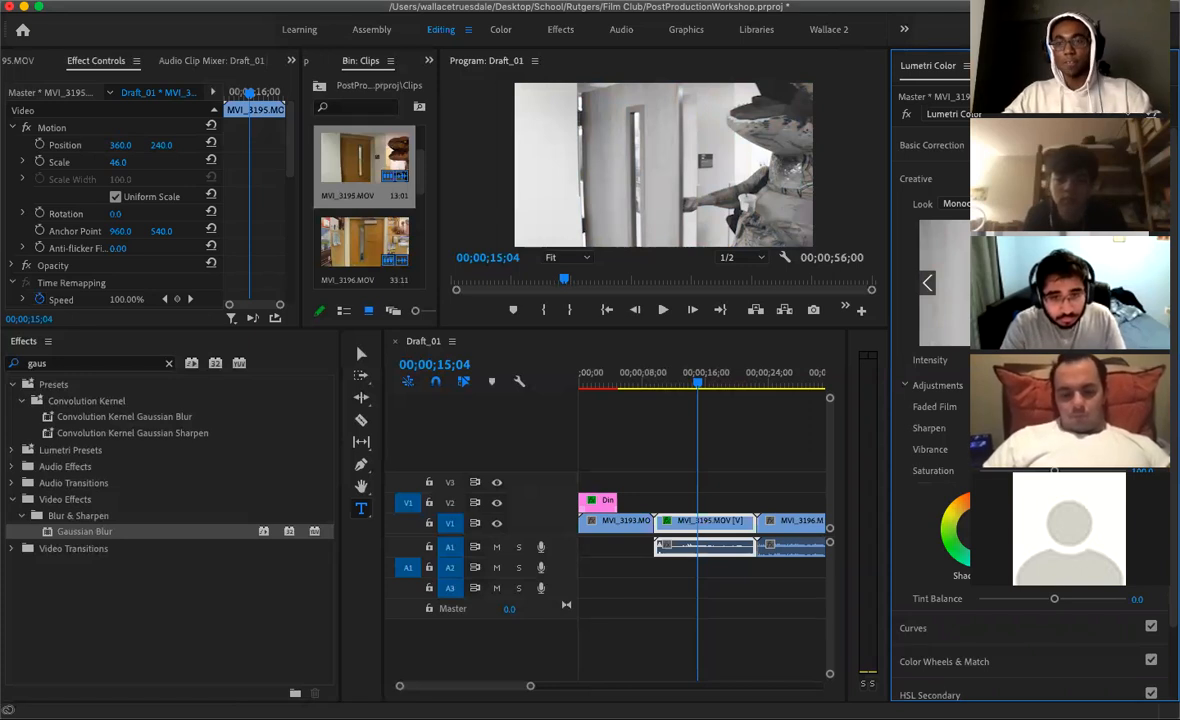
Browse the remaining Lumetri looks and set the look of MVI_3195.MOV back to None
click(955, 203)
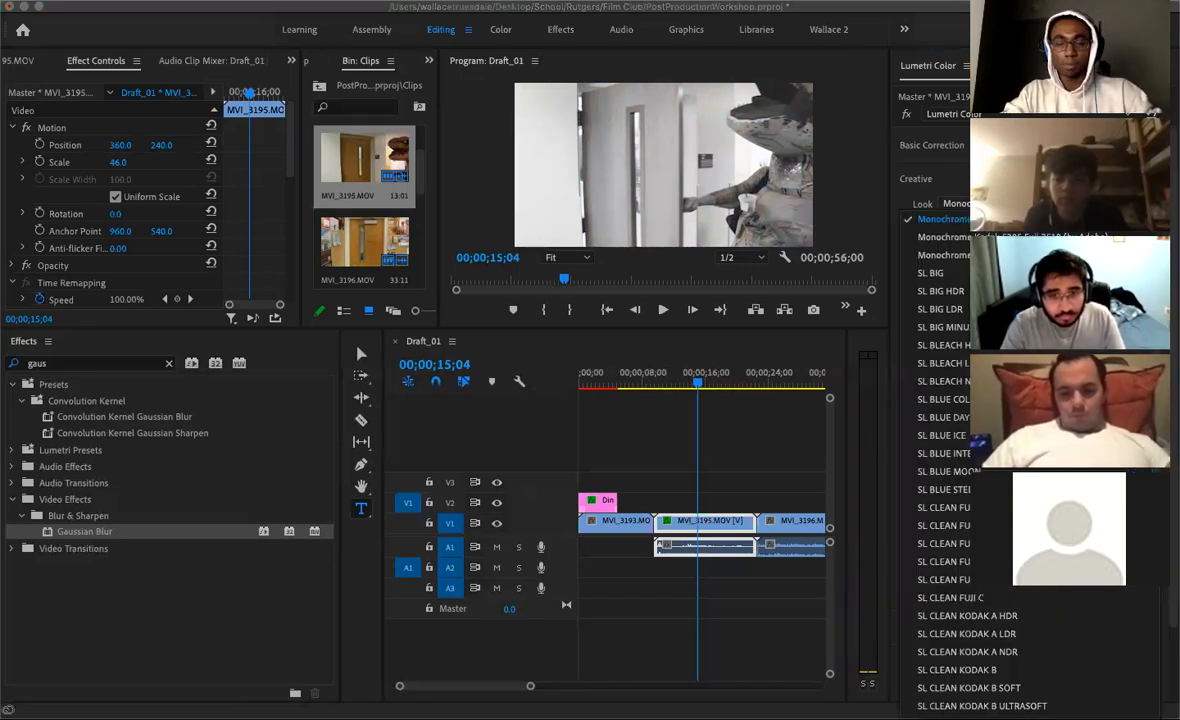
scroll(955, 460, down, 5)
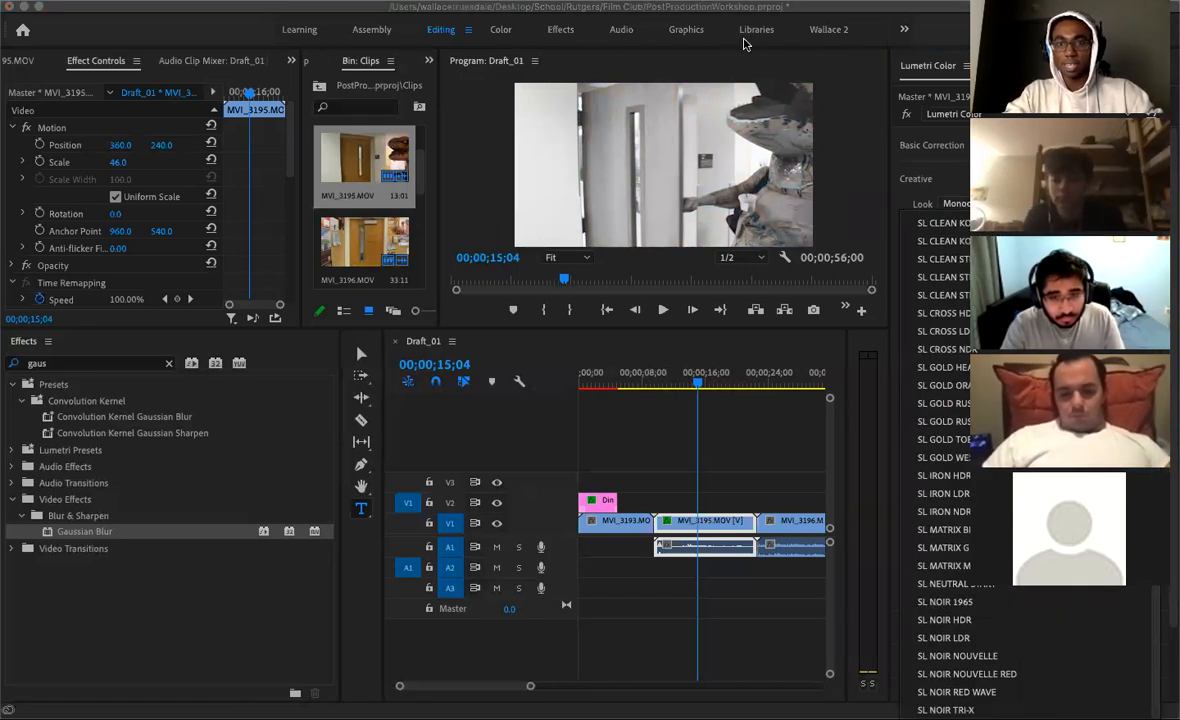
key(Escape)
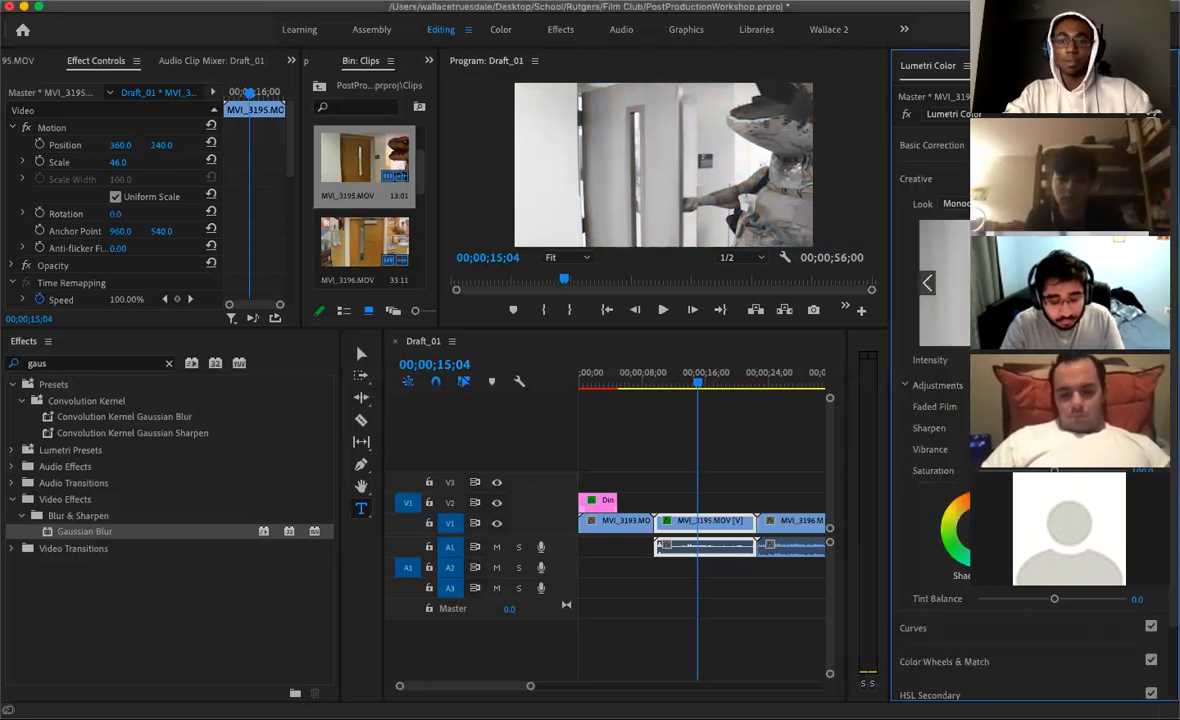
scroll(935, 400, down, 2)
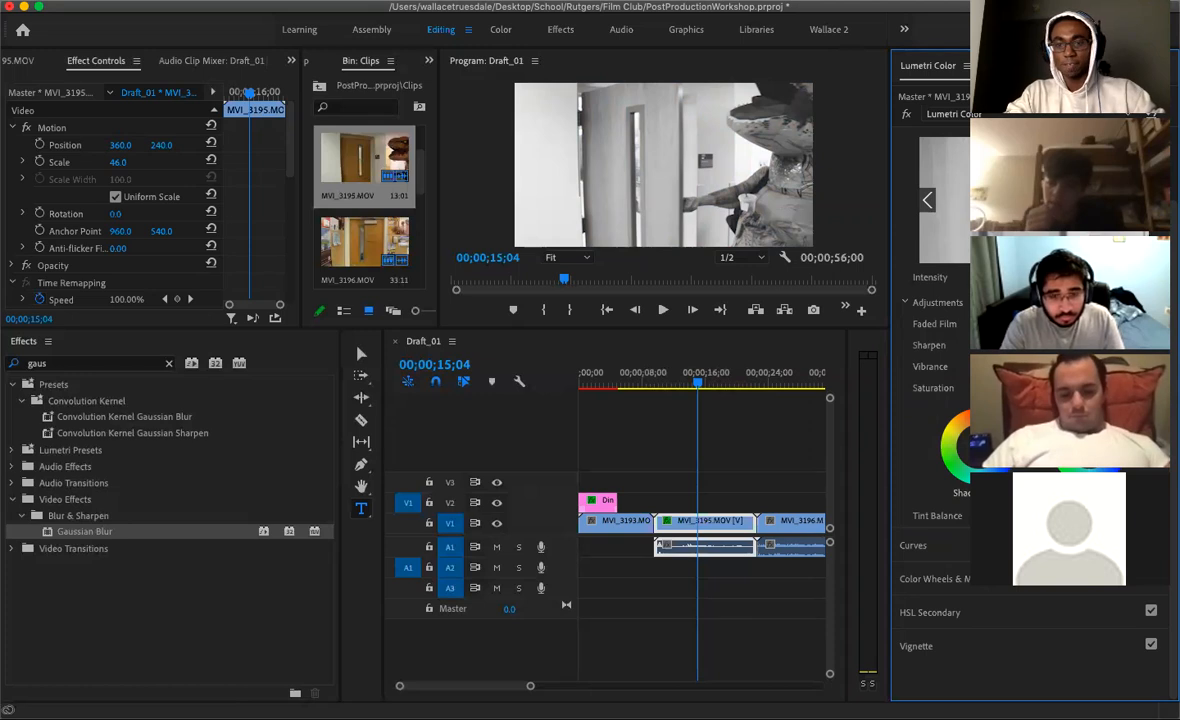
click(952, 115)
click(952, 132)
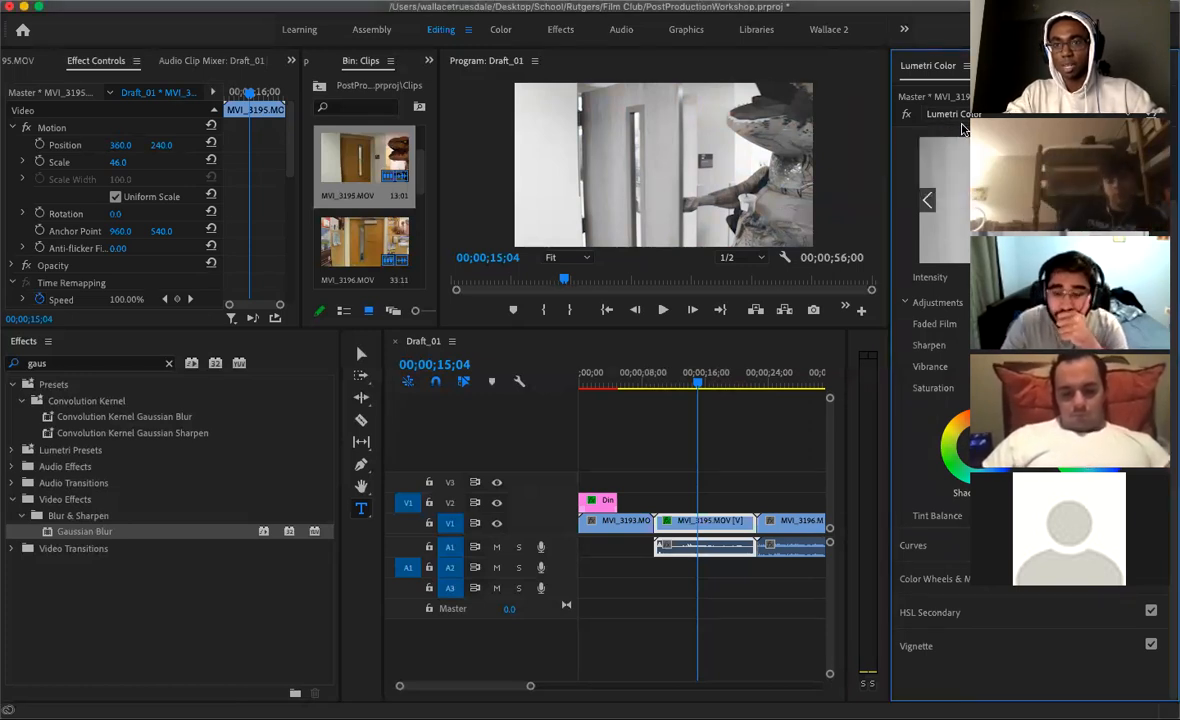
click(952, 203)
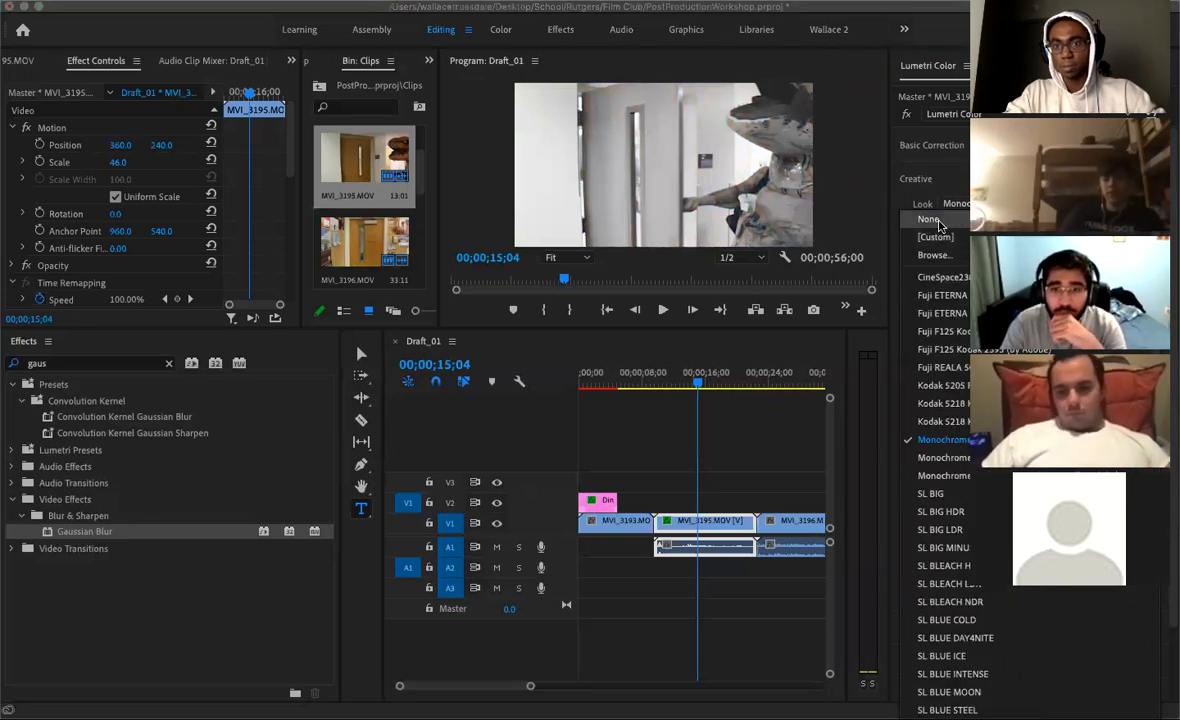
click(940, 219)
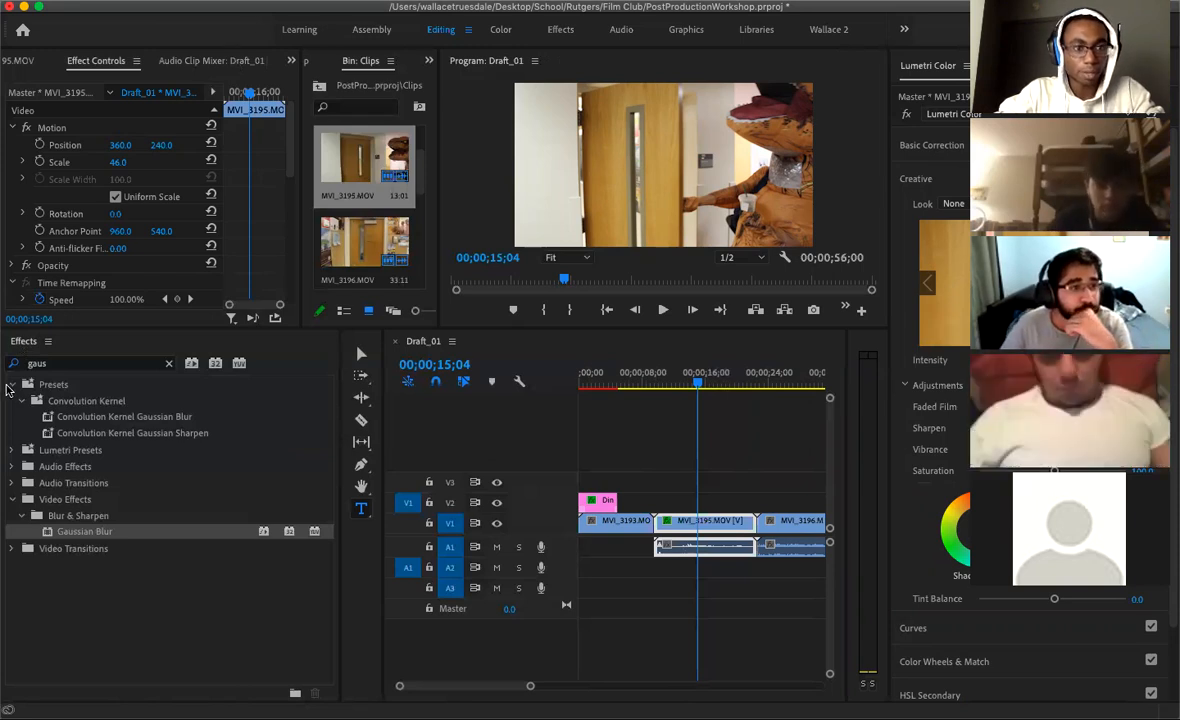
Dock the Clips bin in the same panel group as Effects
click(242, 62)
click(291, 60)
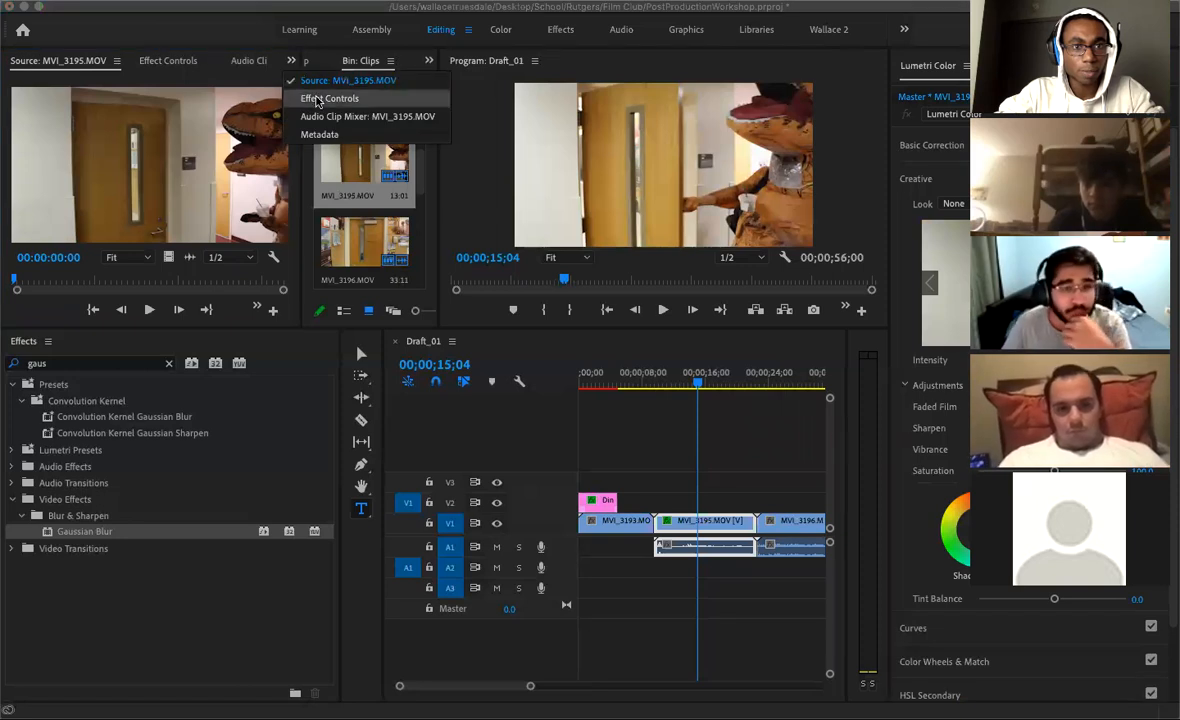
click(87, 343)
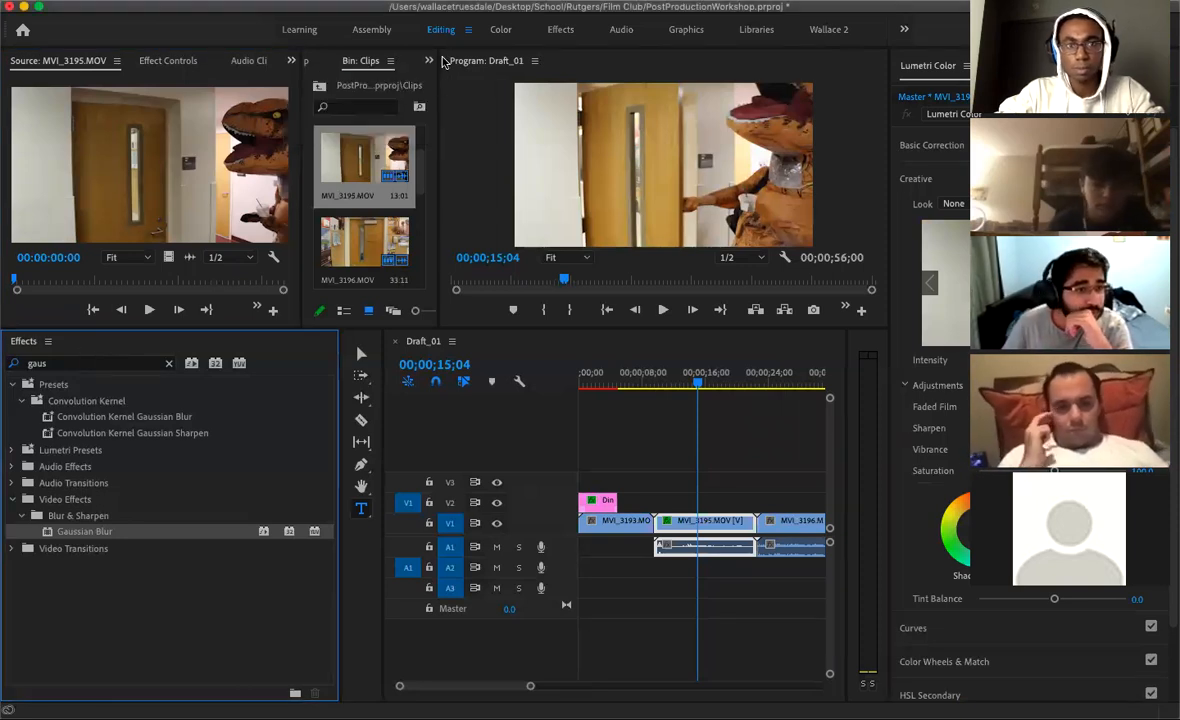
click(339, 72)
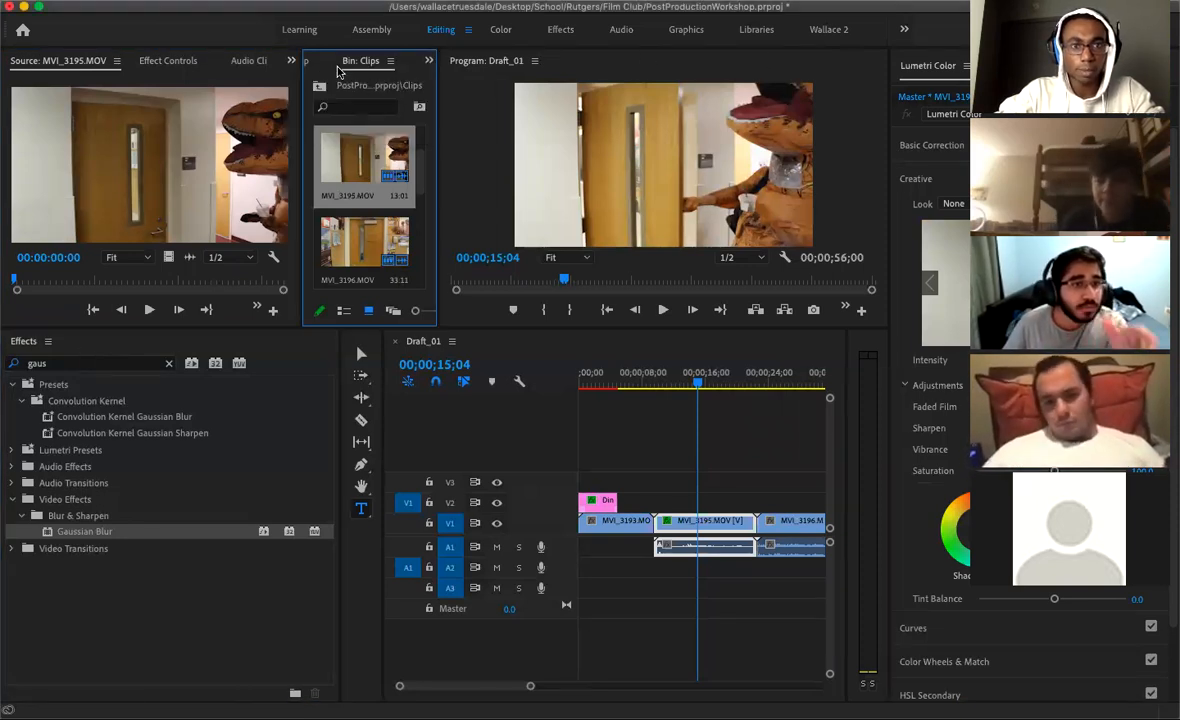
drag(339, 68, 52, 328)
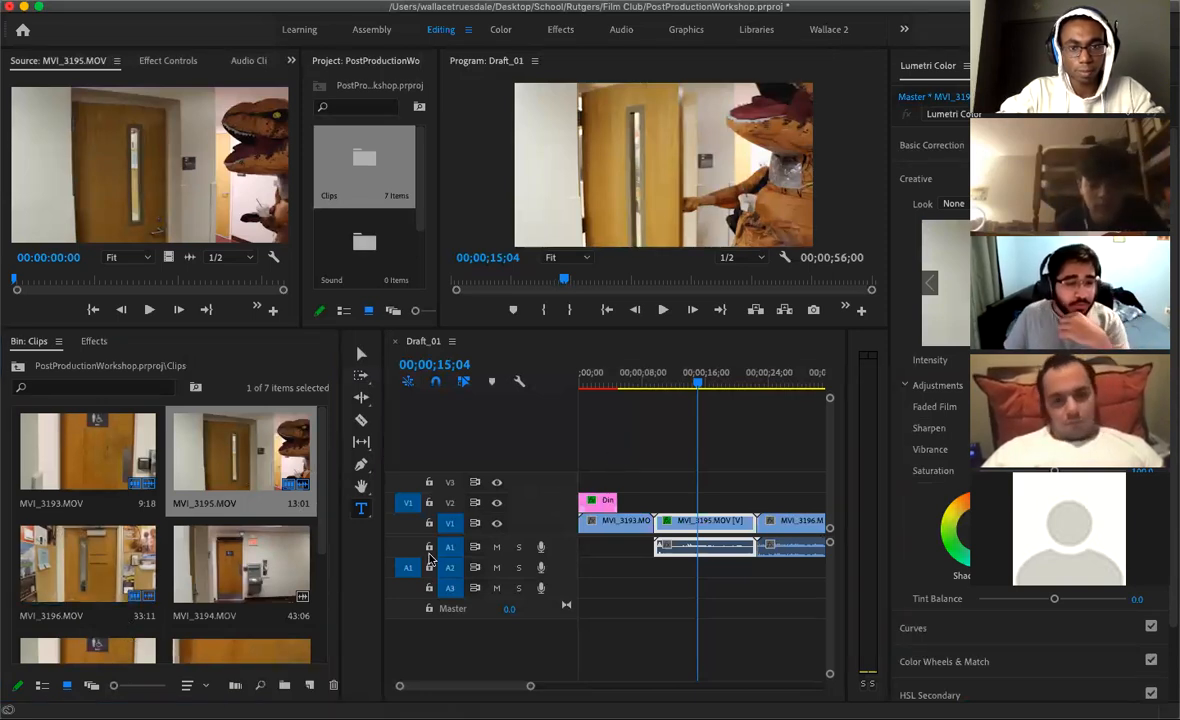
Create a 720 × 480, 29.97 fps Drop-Frame adjustment layer in the Clips bin and place it at the start of V3
click(309, 685)
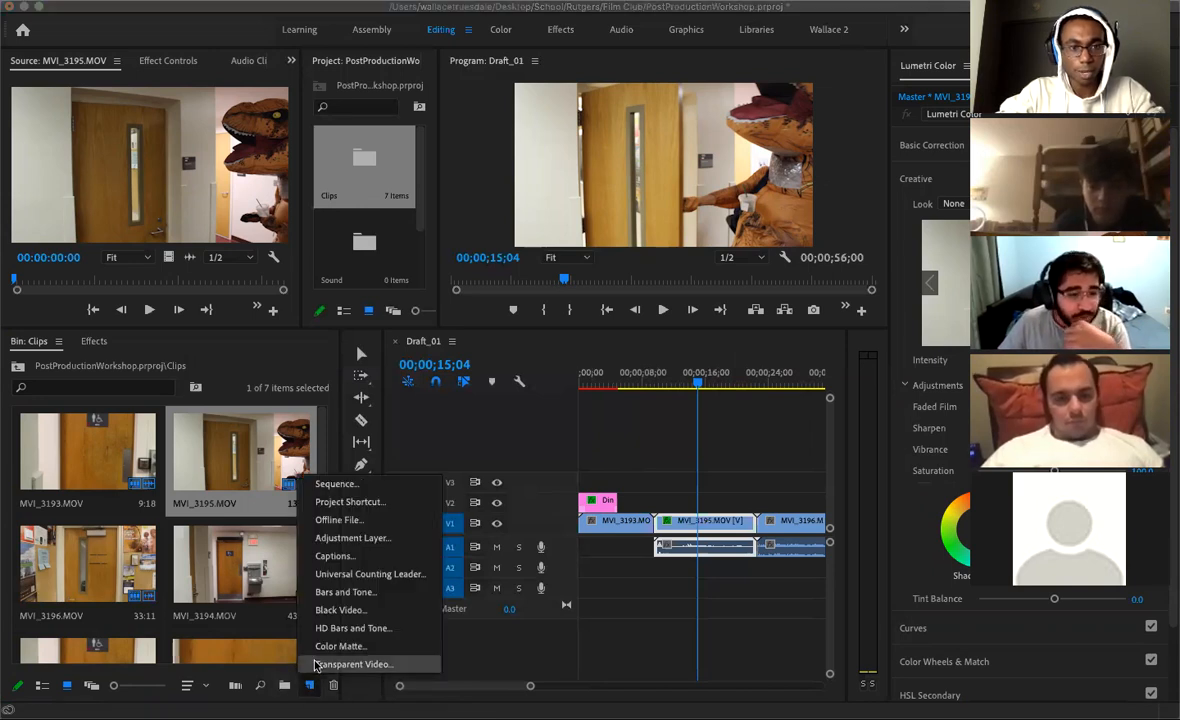
click(353, 538)
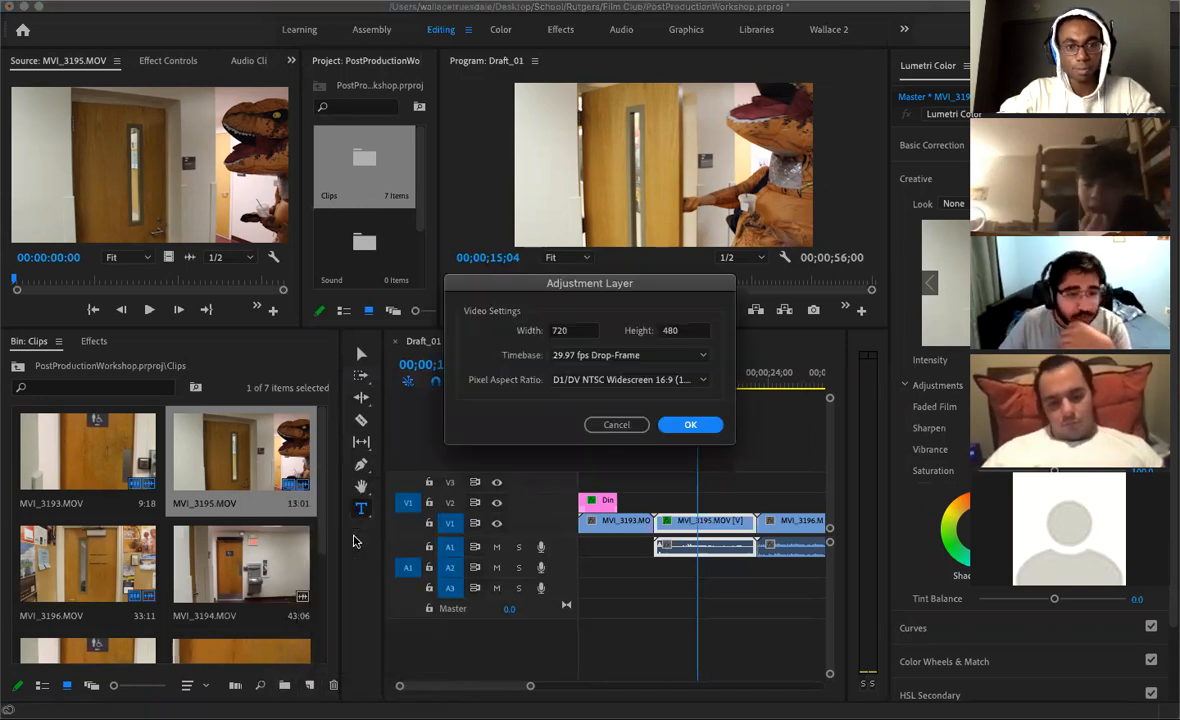
click(692, 426)
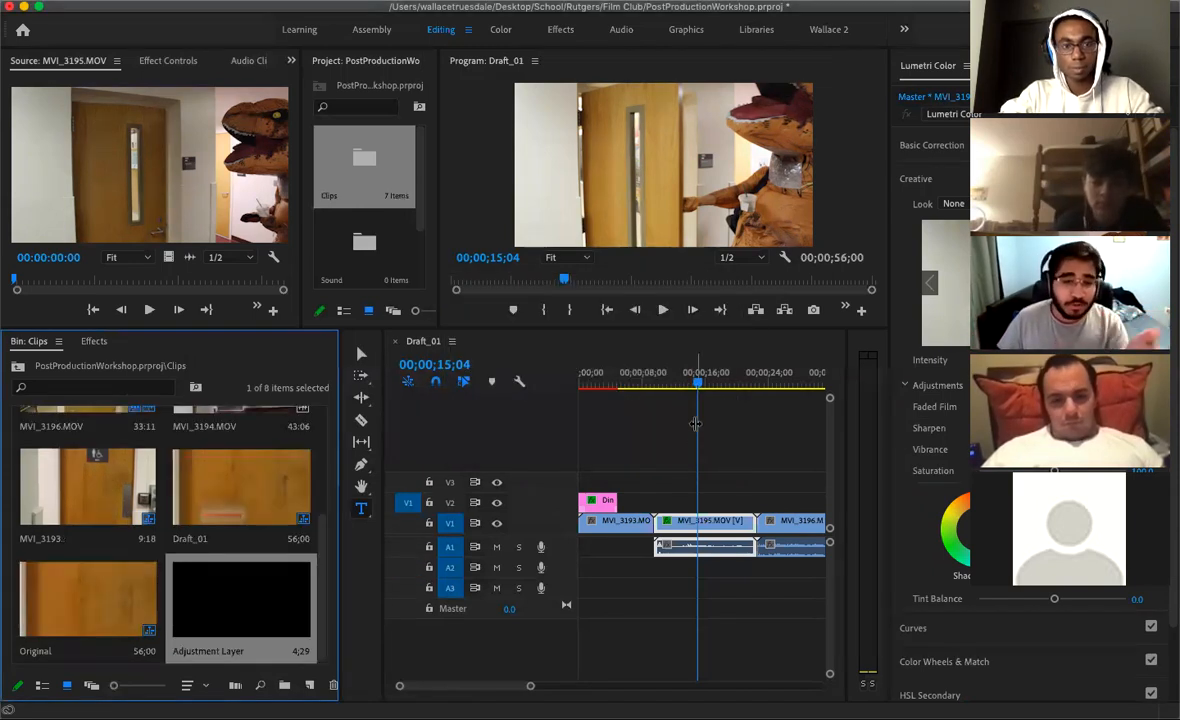
drag(276, 613, 572, 490)
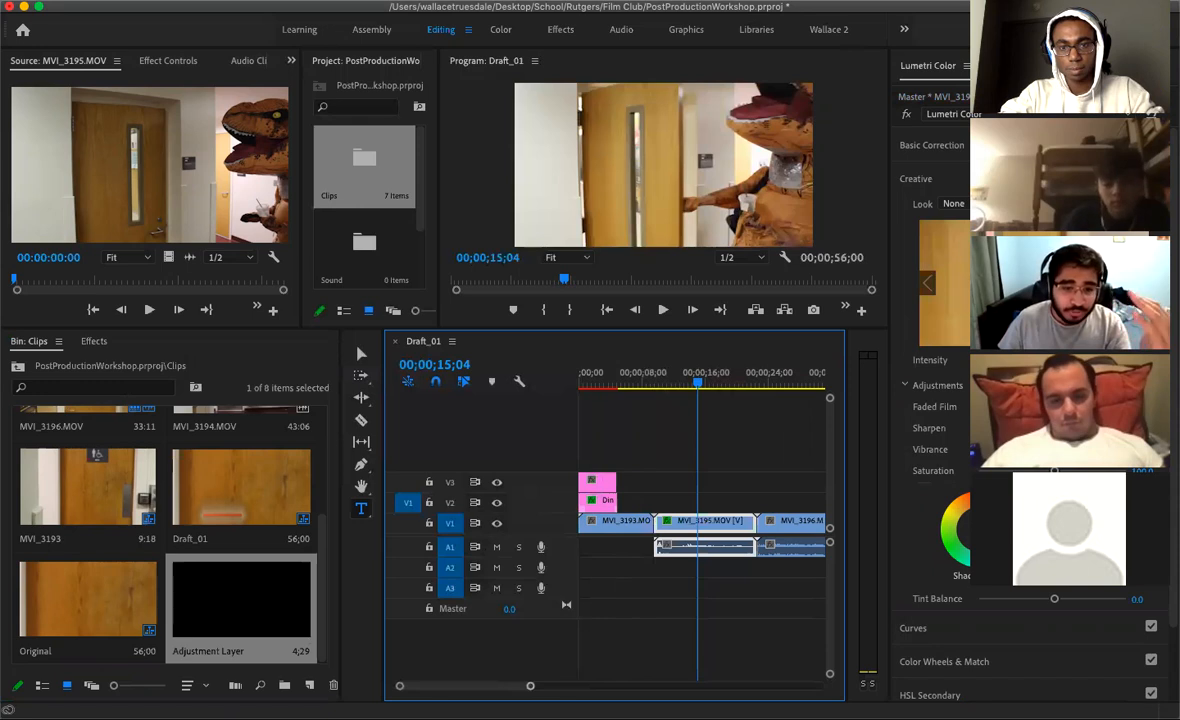
Extend the adjustment layer on V3 to the end of MVI_3196.MOV
scroll(632, 464, down, 5)
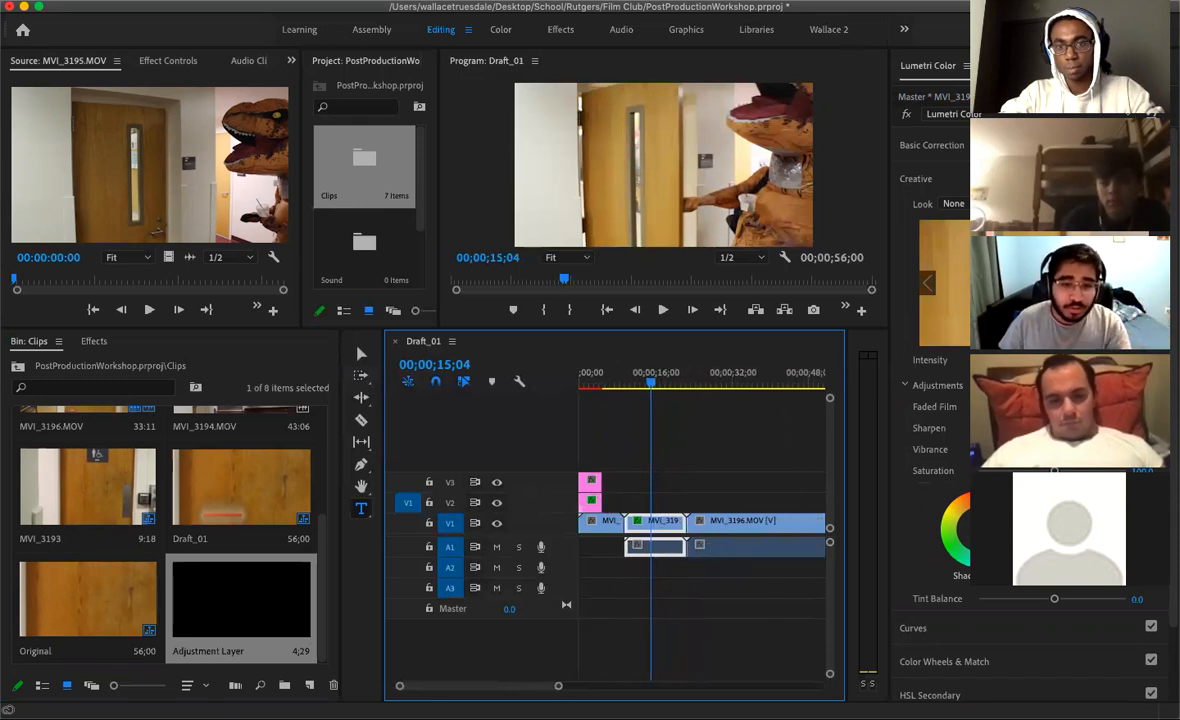
drag(600, 483, 804, 473)
scroll(730, 414, down, 4)
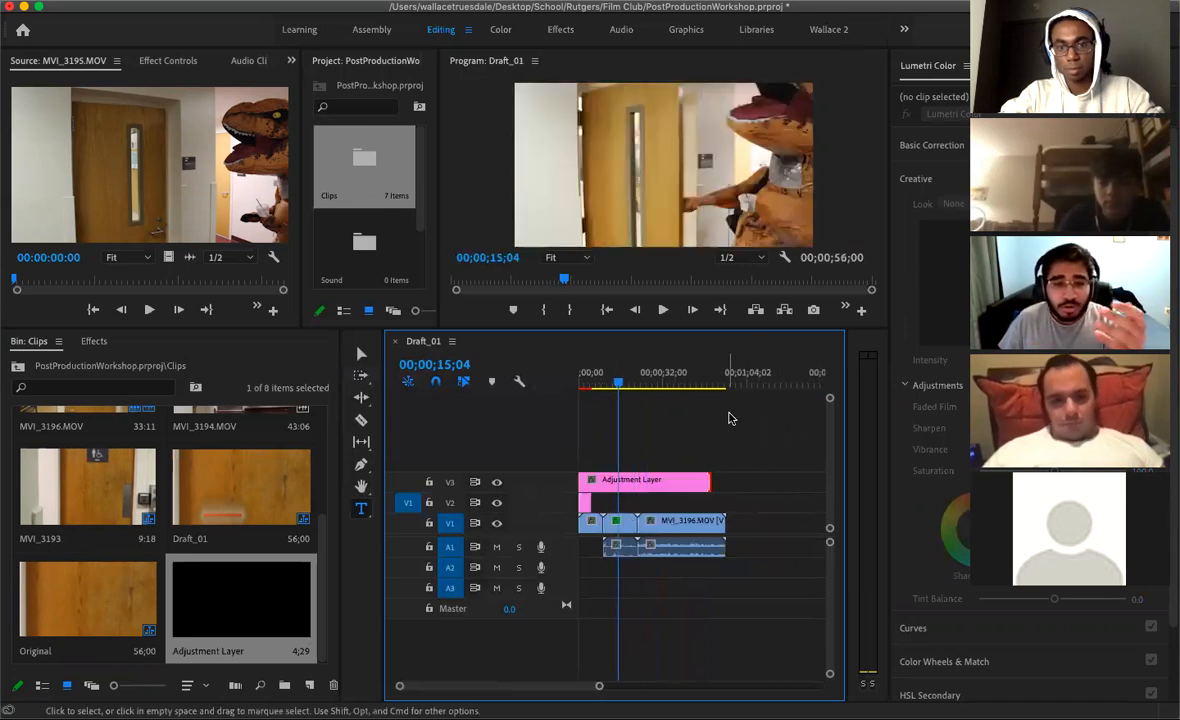
drag(714, 480, 717, 481)
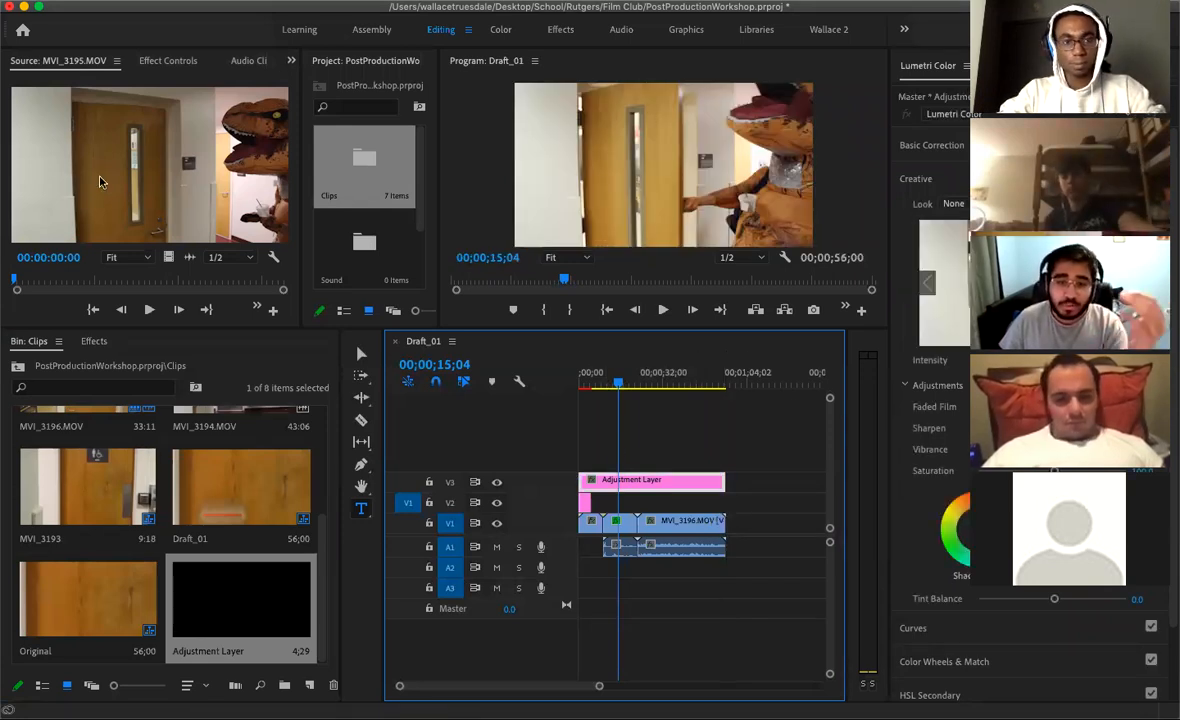
Open the adjustment layer in the Source Monitor and look over its available clip options without changing any
double_click(628, 485)
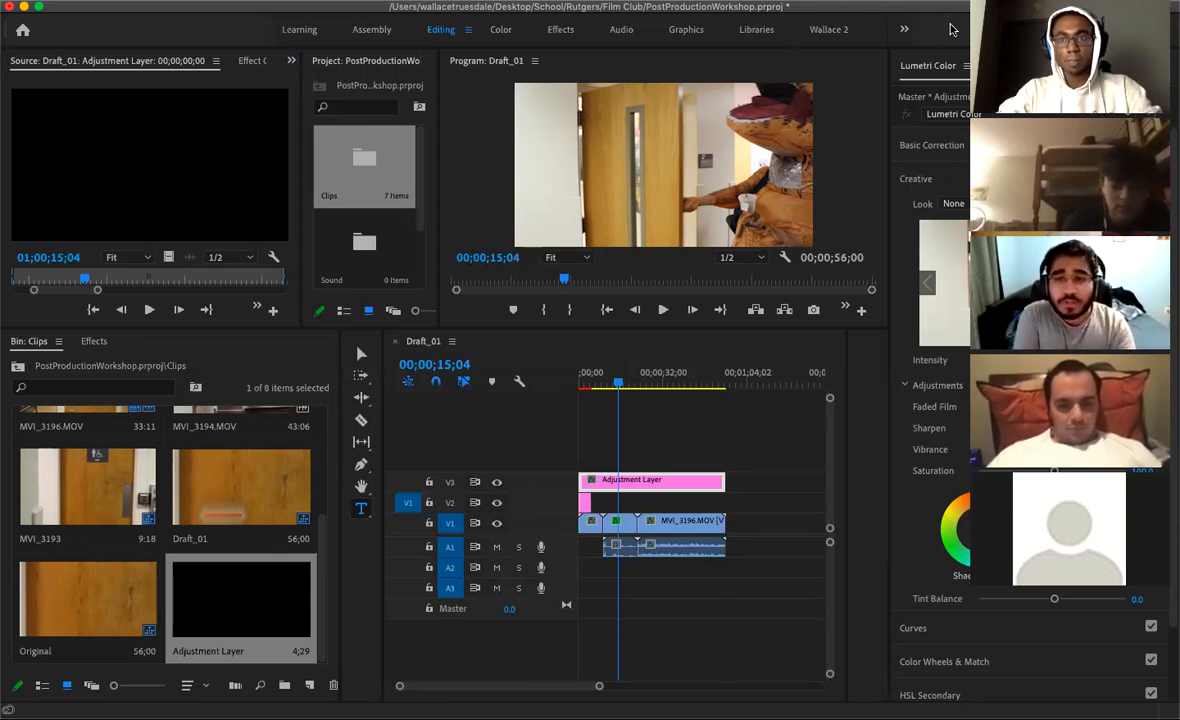
right_click(645, 489)
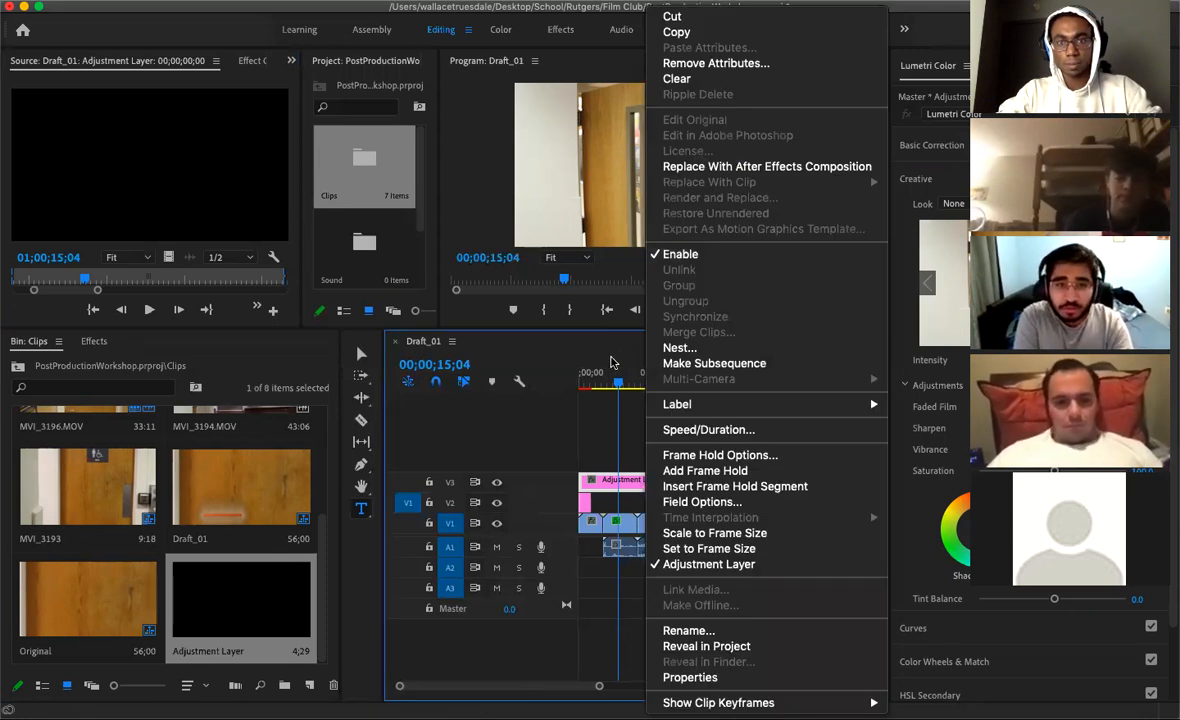
click(613, 410)
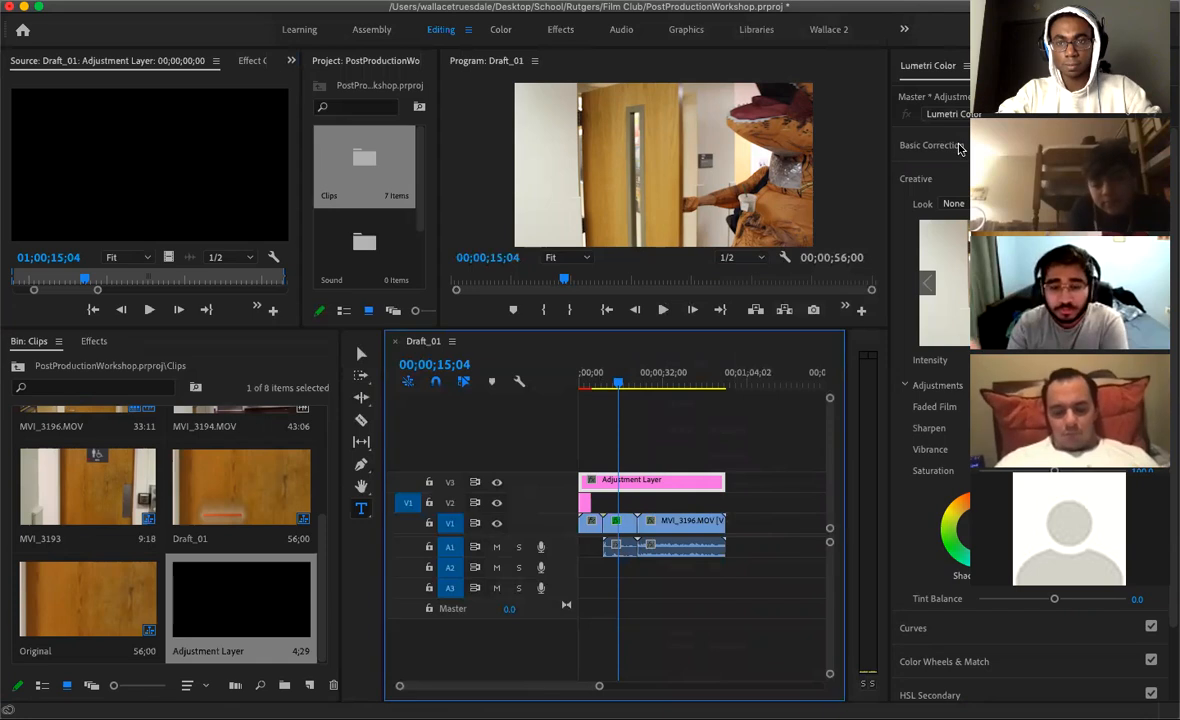
Try a warmer Temperature on the adjustment layer in Lumetri's Basic Correction and check the footage at different times
click(890, 142)
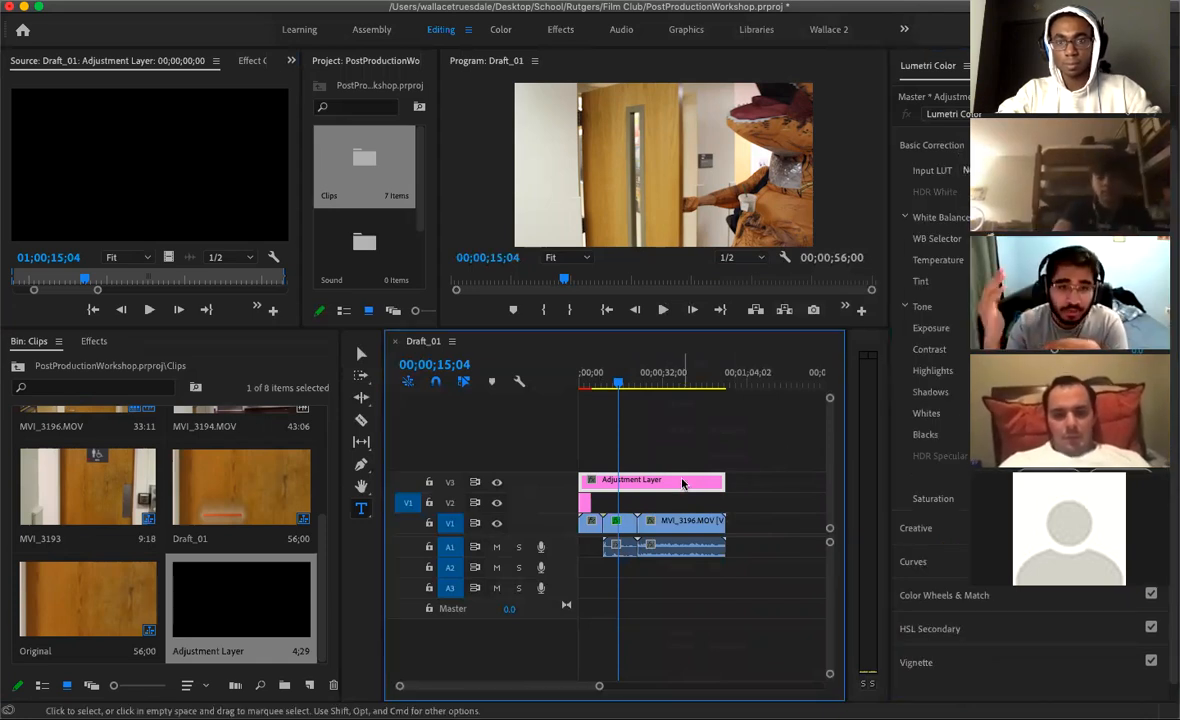
drag(1054, 260, 1076, 260)
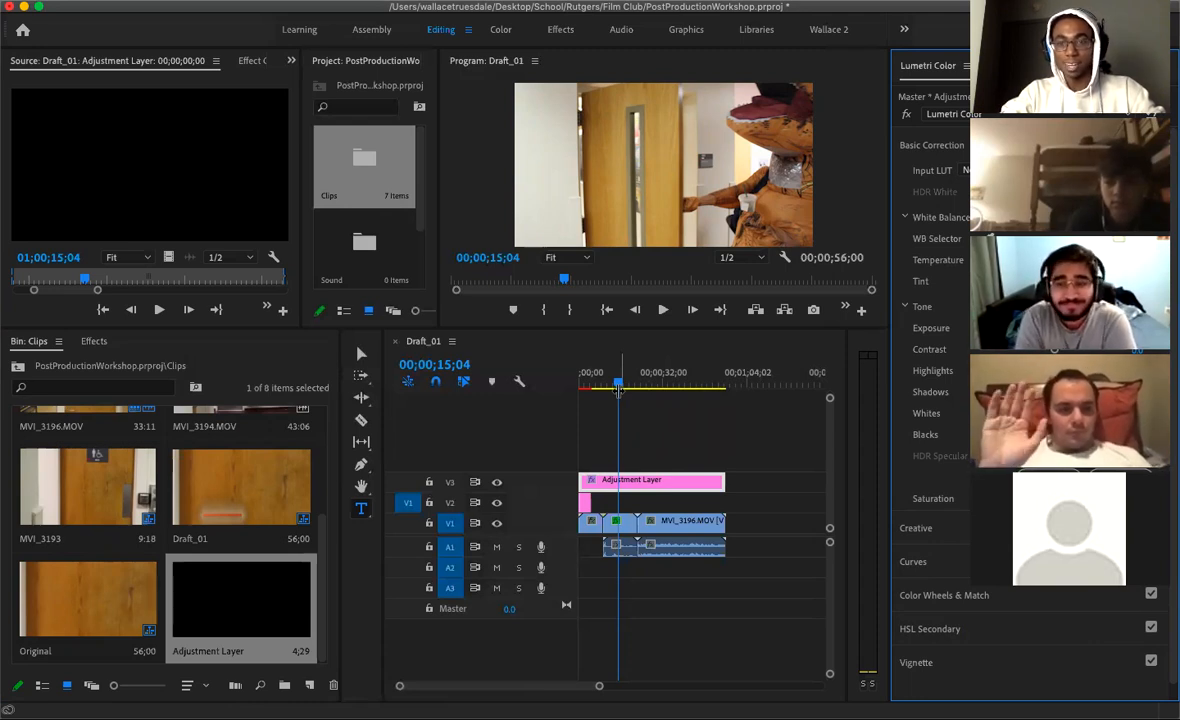
drag(618, 390, 652, 388)
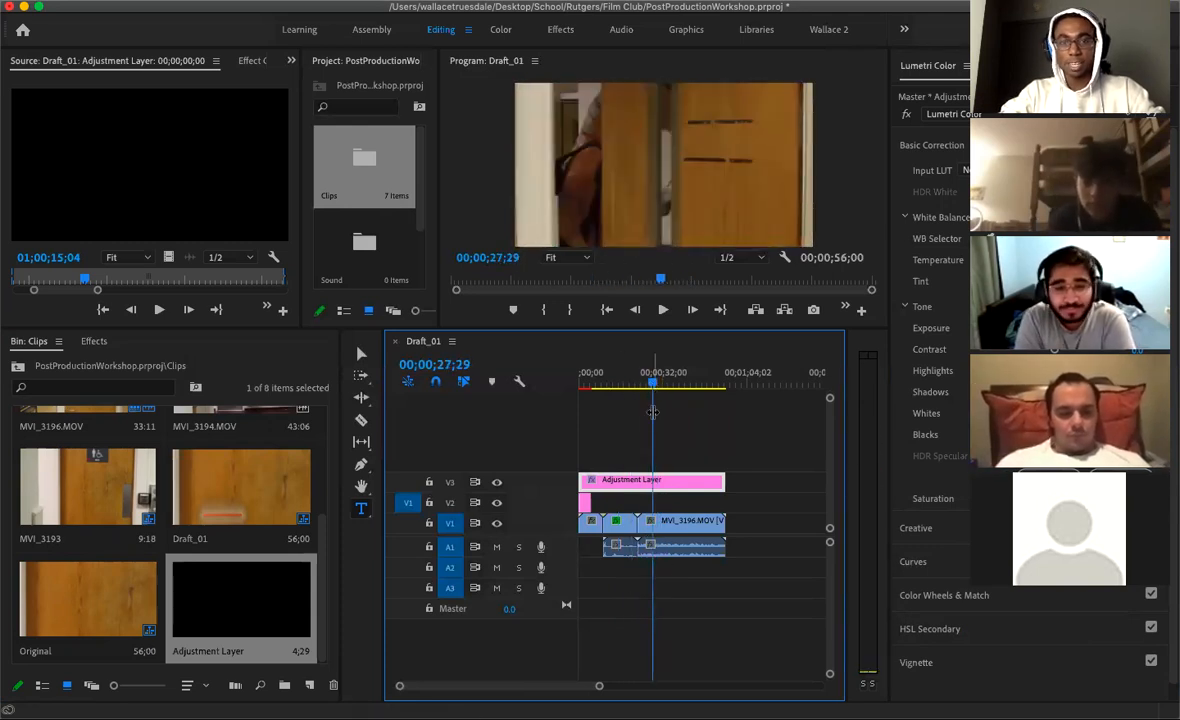
drag(655, 388, 624, 388)
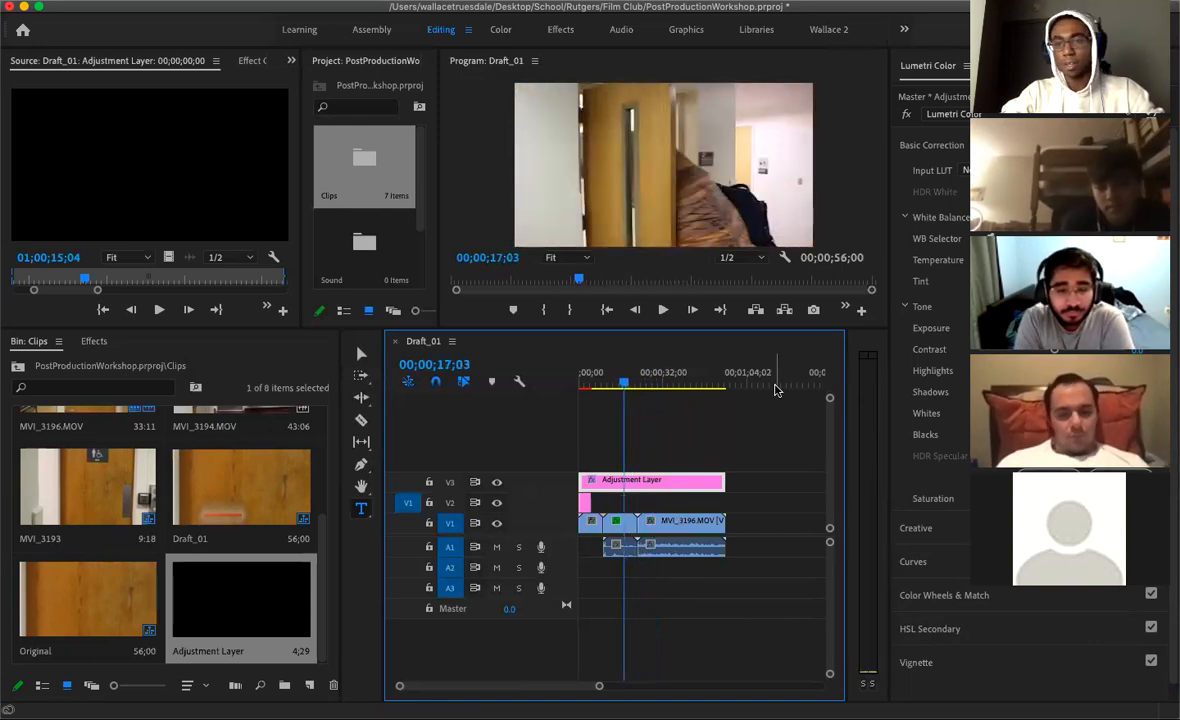
drag(1054, 260, 1078, 260)
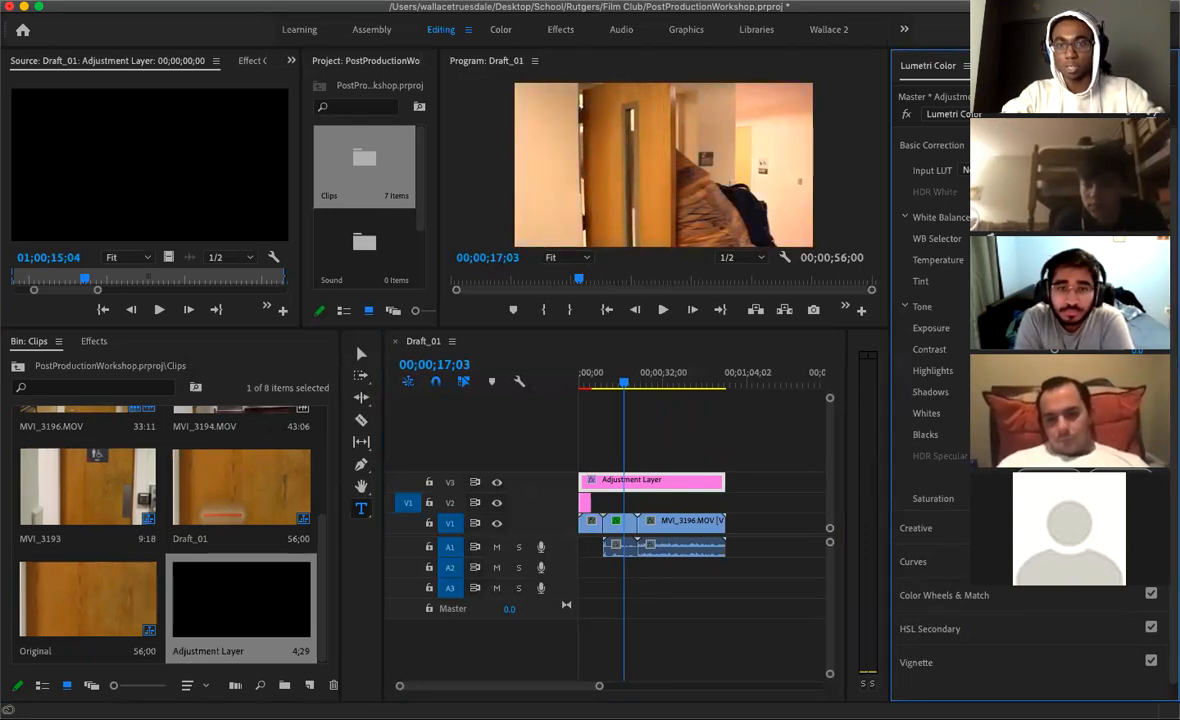
click(622, 381)
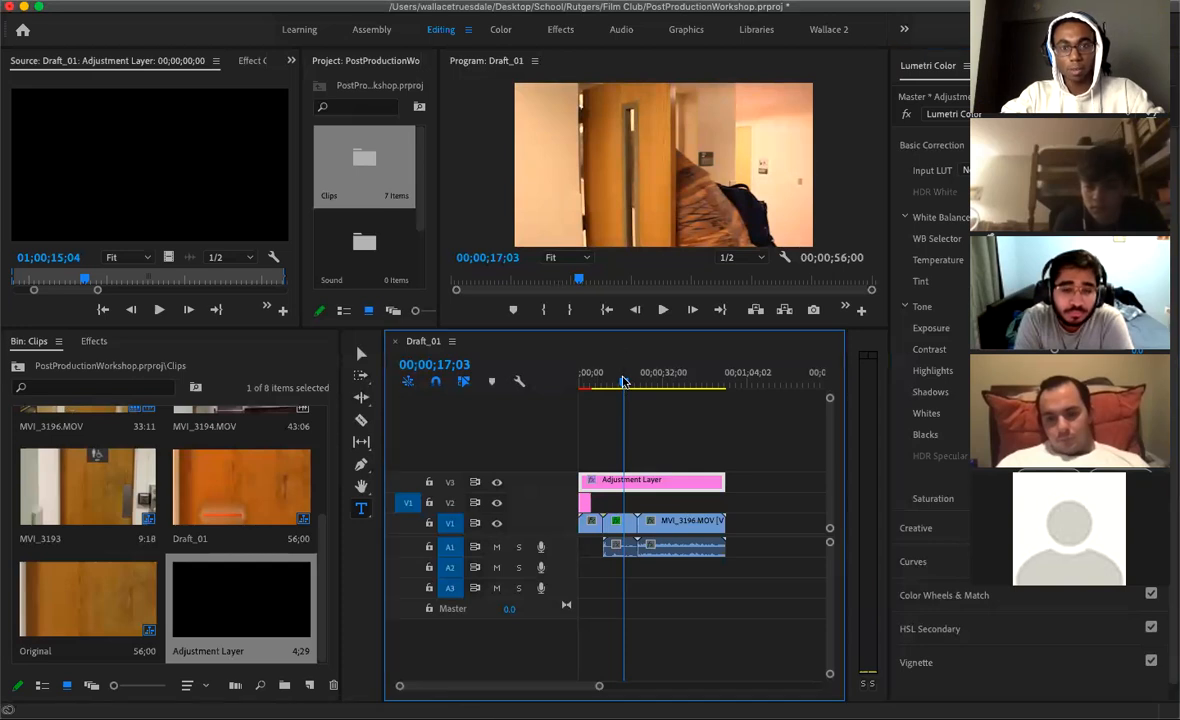
mouse_move(622, 381)
mouse_down()
mouse_move(653, 383)
mouse_move(622, 383)
mouse_move(641, 395)
mouse_move(628, 385)
mouse_up()
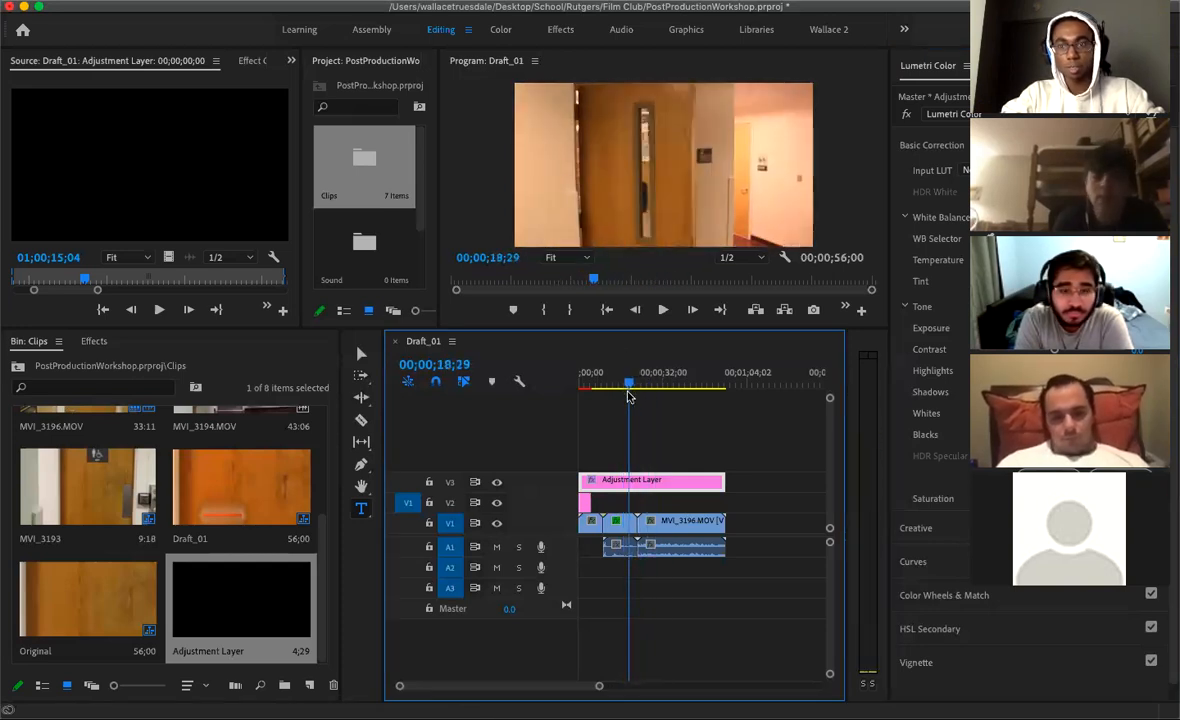
click(1054, 328)
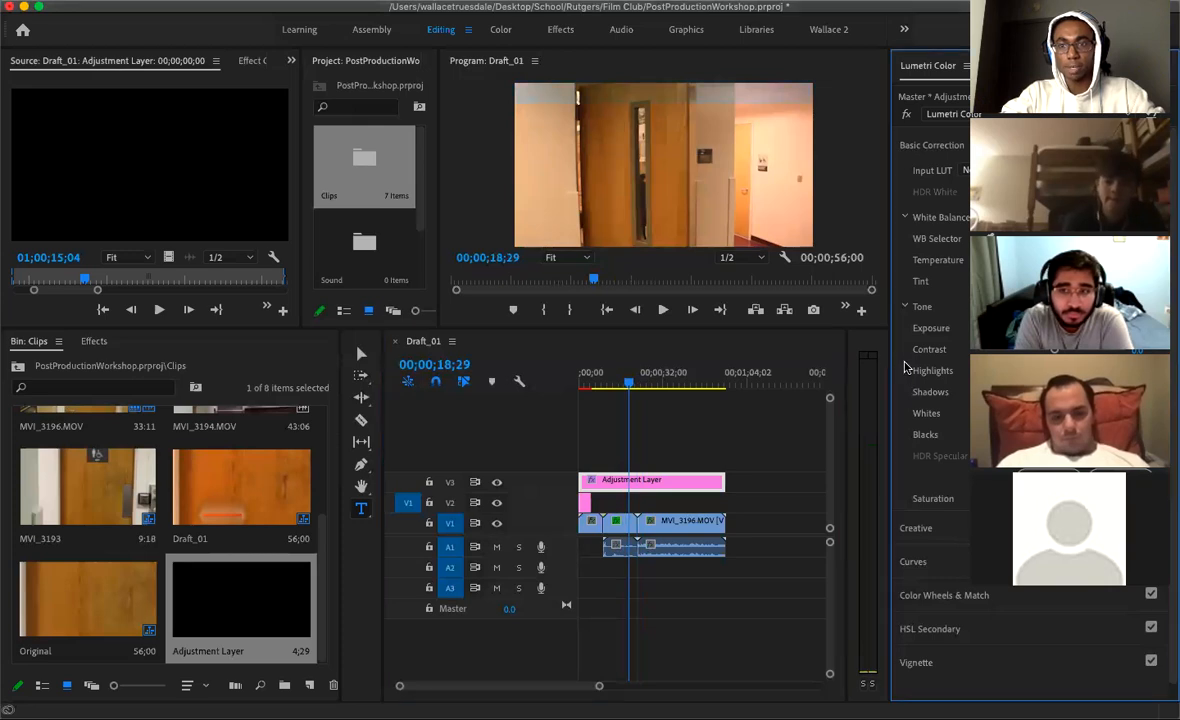
Shorten the adjustment layer to the end of MVI_3195.MOV, warm its Temperature, and compare the covered and uncovered clips
drag(724, 481, 635, 492)
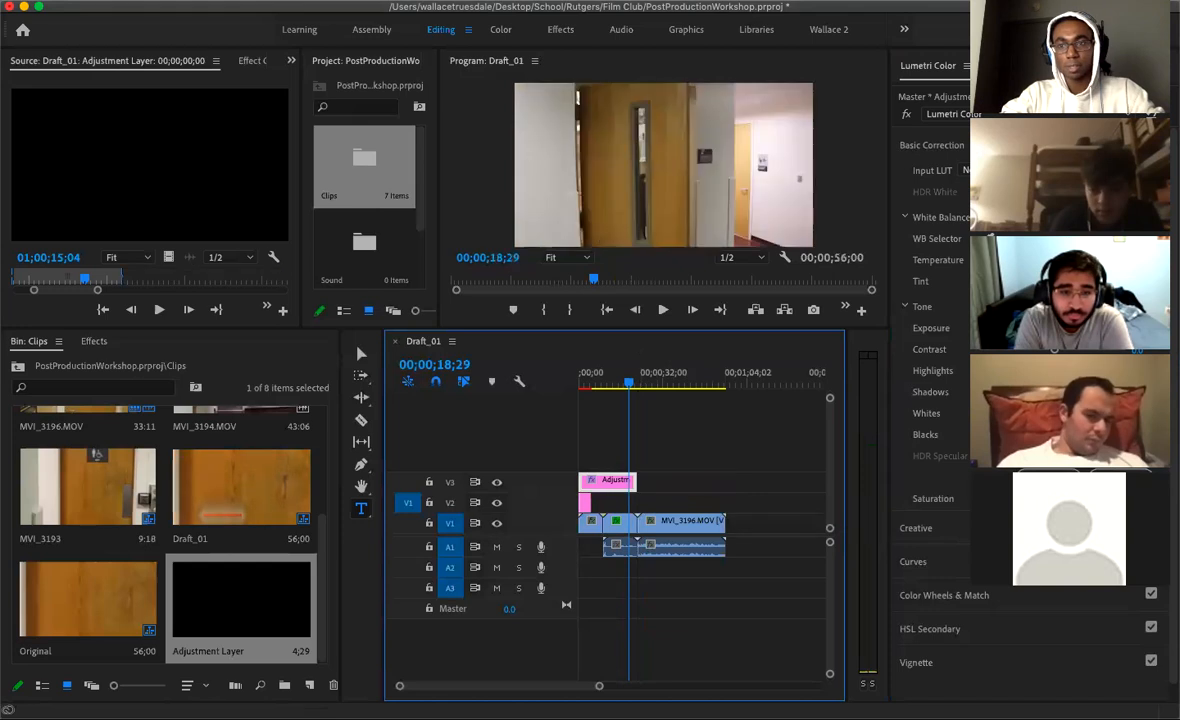
drag(1054, 260, 1082, 260)
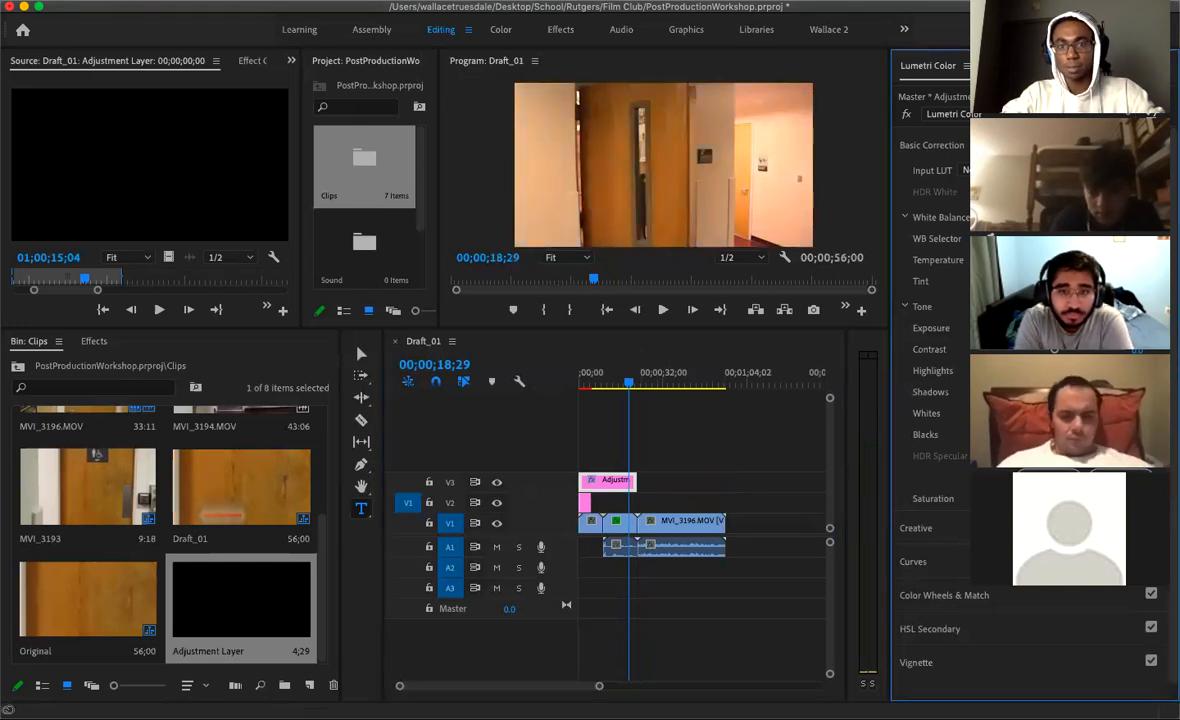
click(665, 386)
mouse_move(665, 393)
mouse_down()
mouse_move(614, 395)
mouse_move(649, 402)
mouse_up()
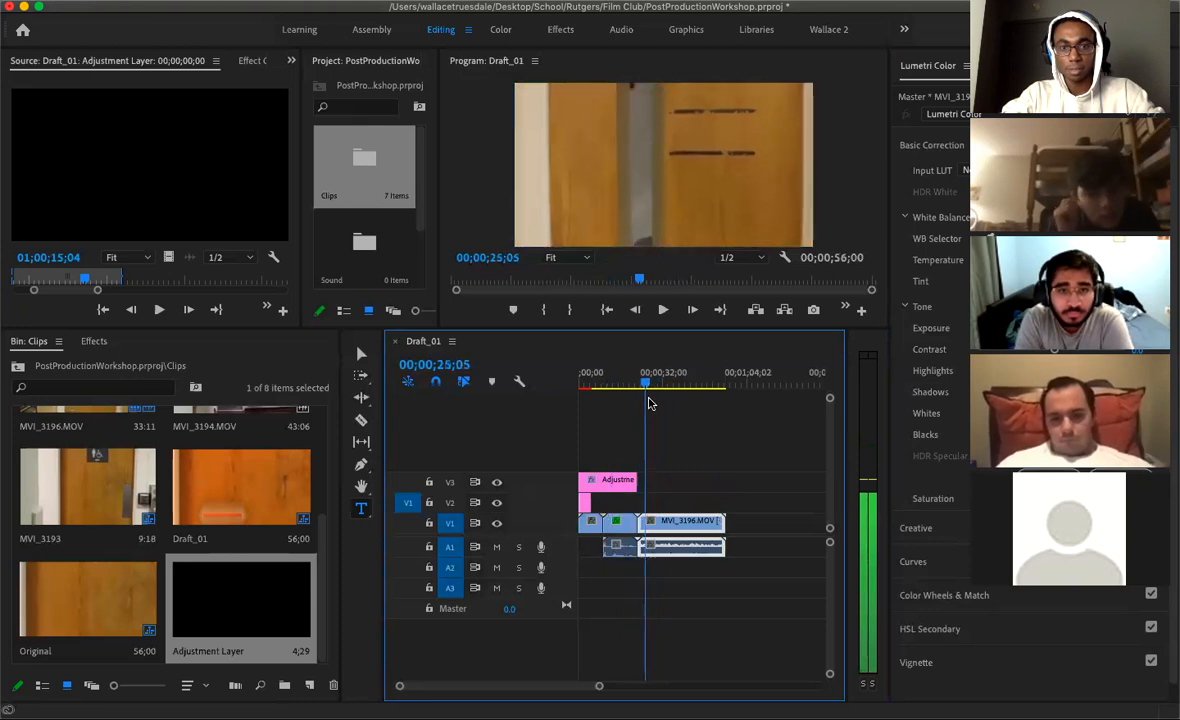
drag(648, 402, 619, 395)
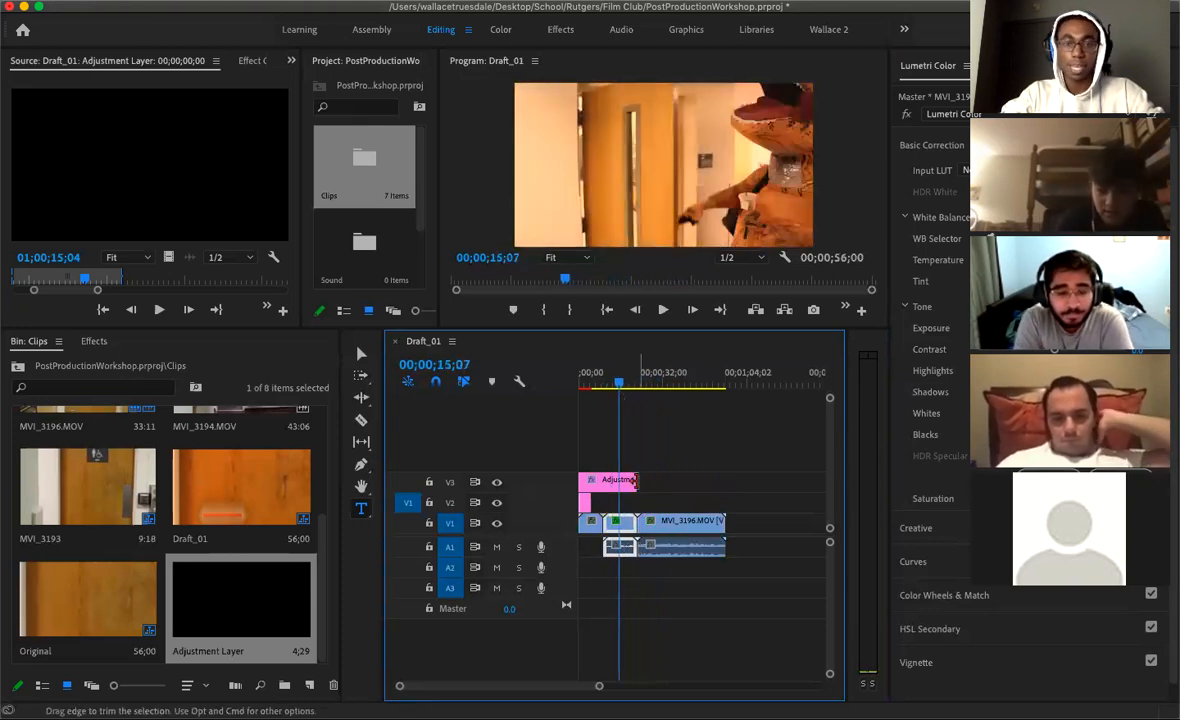
Extend the adjustment layer back to the end of MVI_3196.MOV and save the project
drag(634, 481, 725, 481)
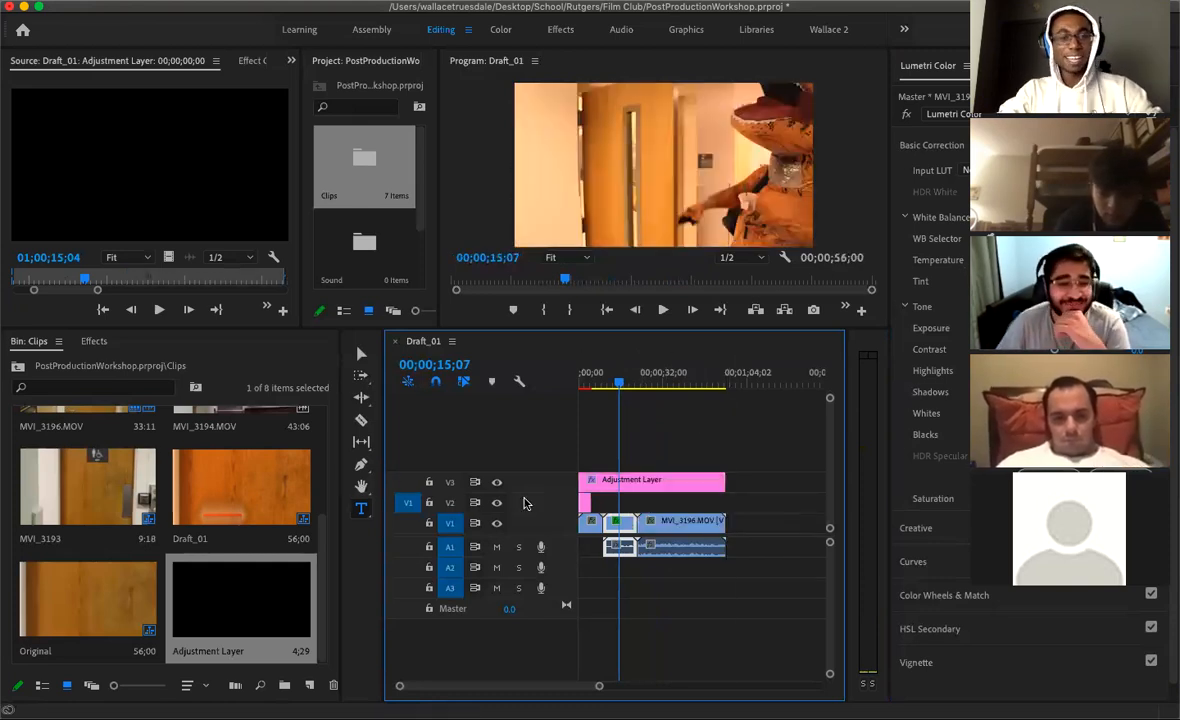
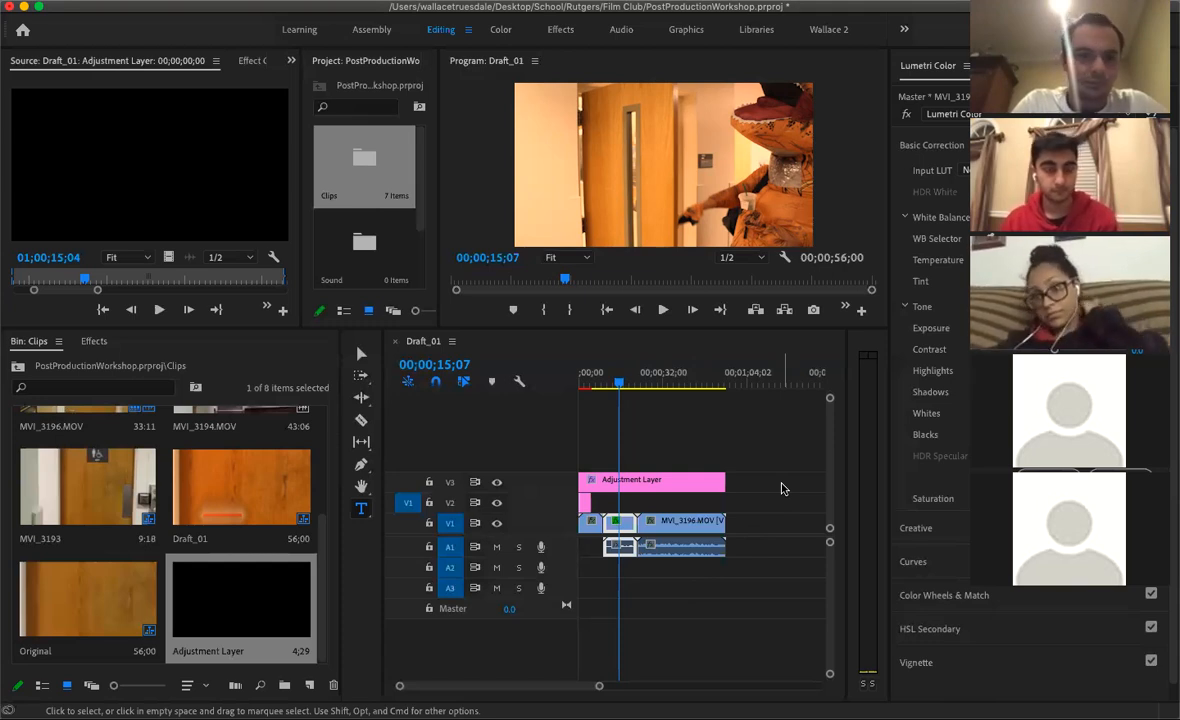
key(super+s)
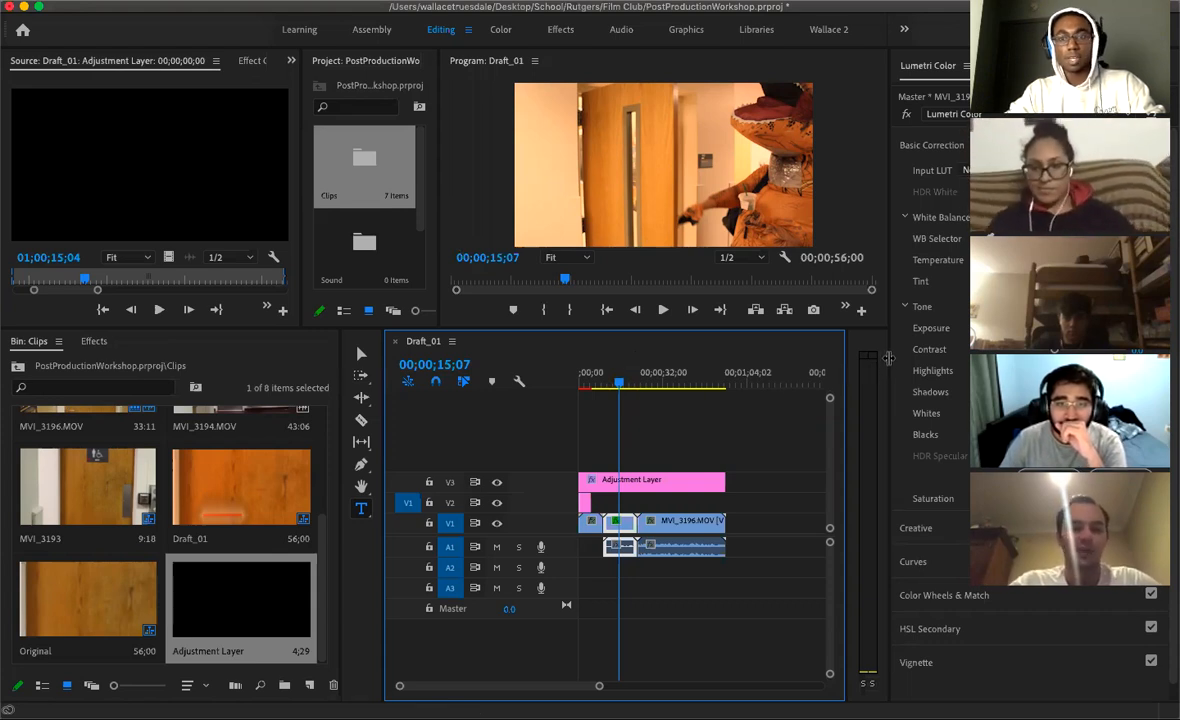
Widen the Lumetri Color panel and examine the adjustment layer's HSL Secondary and Vignette settings
drag(888, 358, 800, 334)
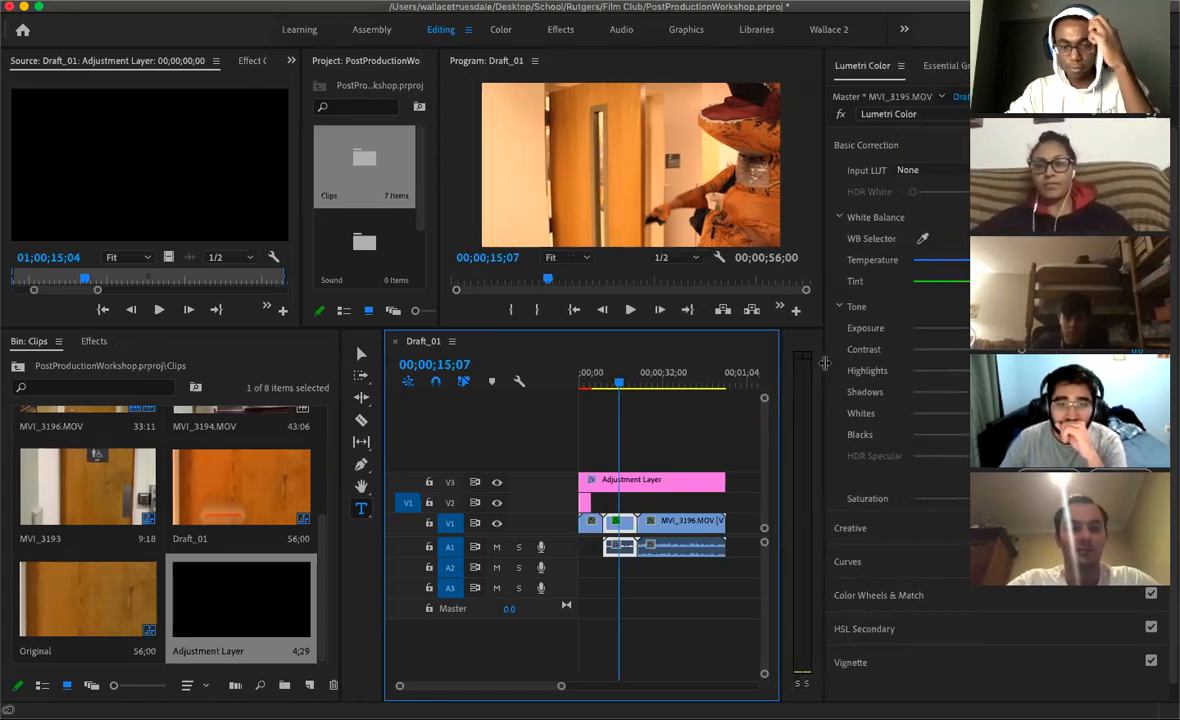
click(680, 479)
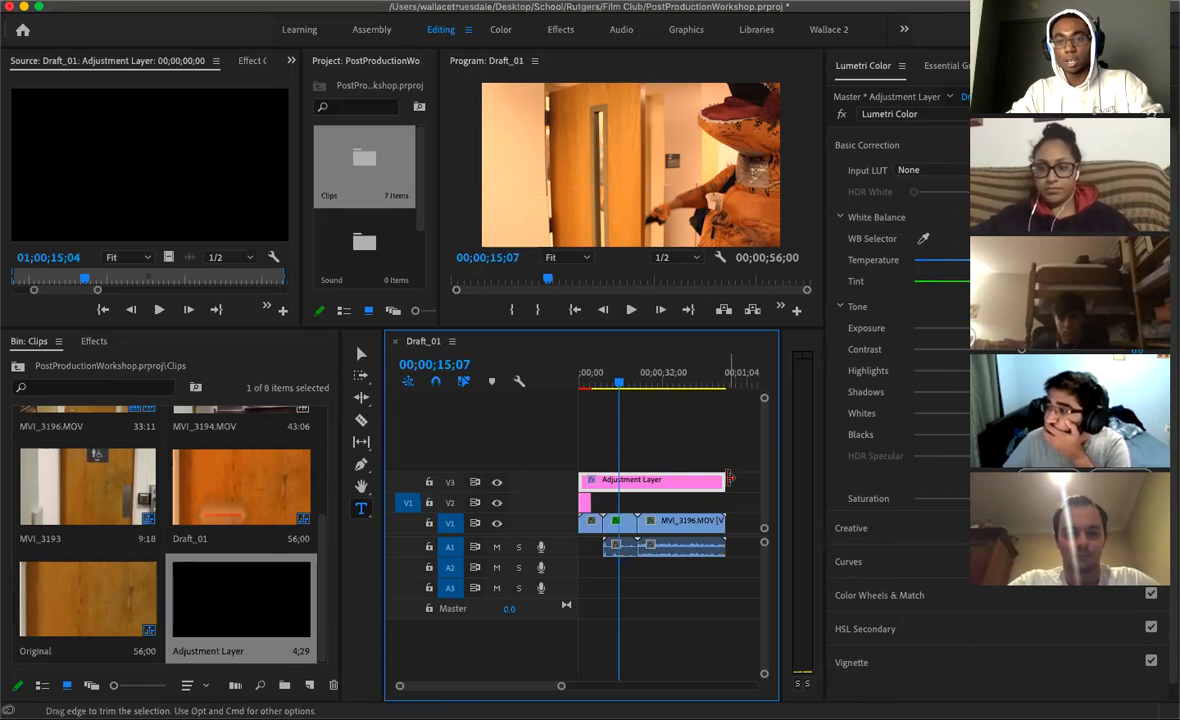
click(889, 632)
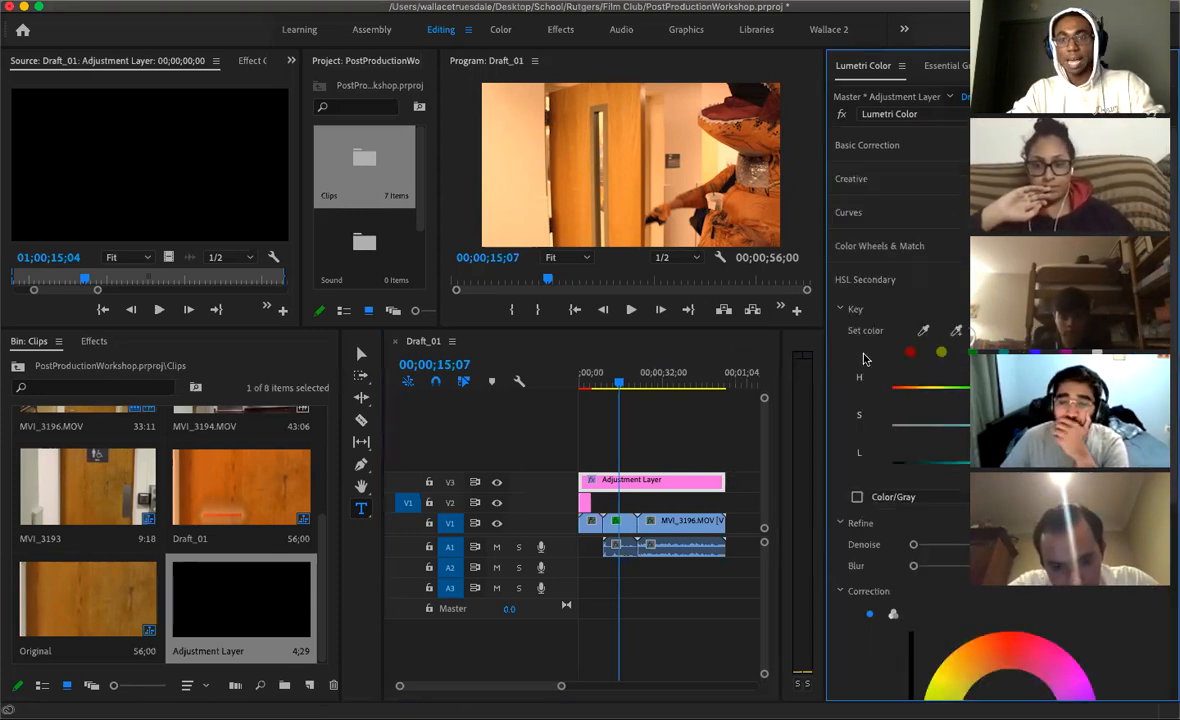
click(867, 280)
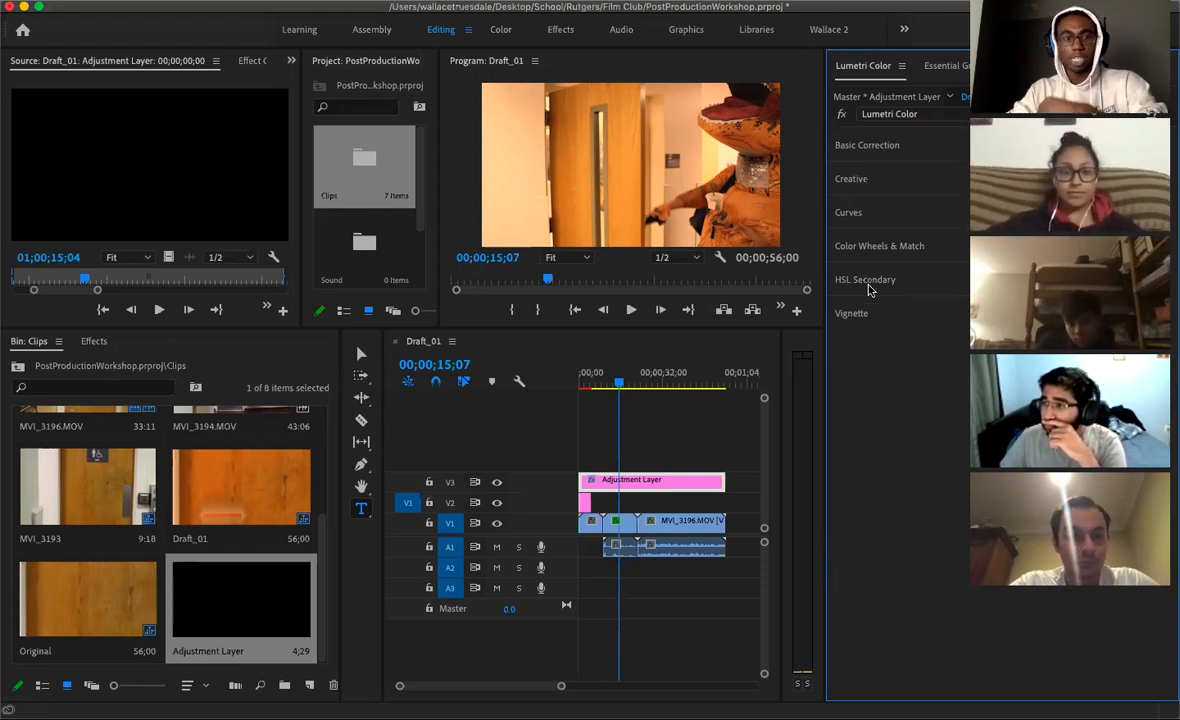
click(867, 314)
Trim the adjustment layer back to the end of MVI_3195.MOV and move the playhead to 00;00;36;10 over MVI_3196.MOV
click(720, 481)
drag(720, 481, 629, 485)
drag(616, 382, 677, 383)
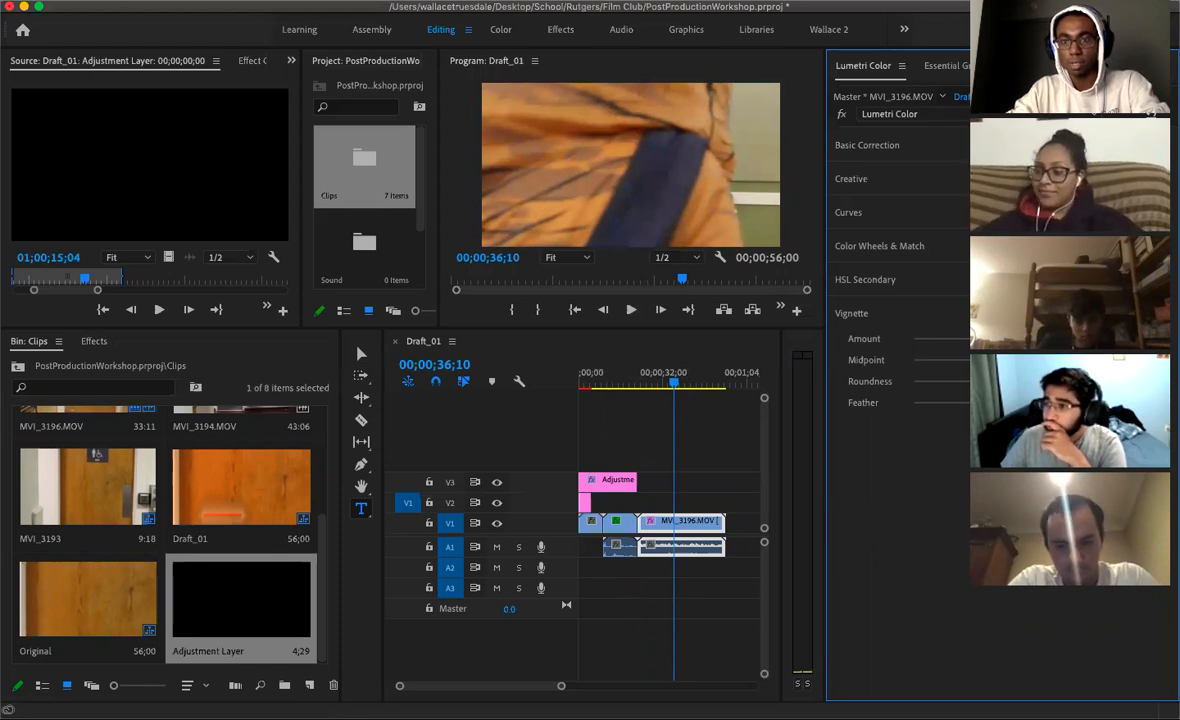
Examine the HSL Secondary settings of MVI_3196.MOV, turning its Color/Gray mask preview on and back off
click(877, 314)
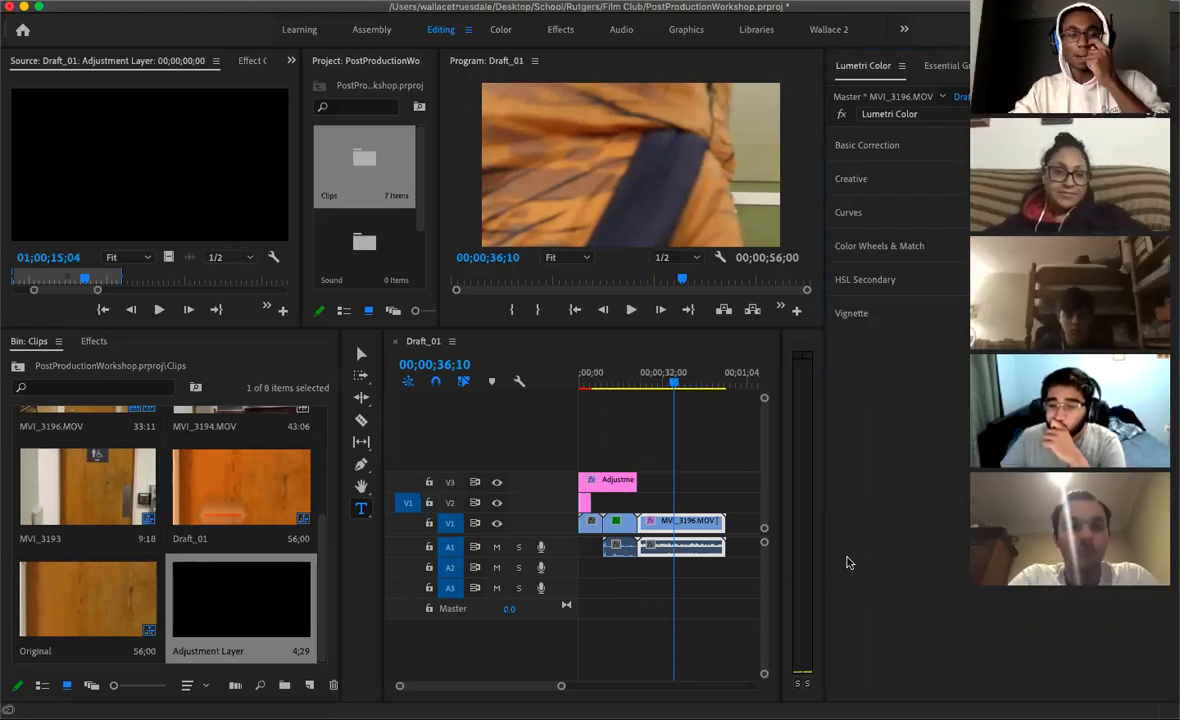
click(865, 276)
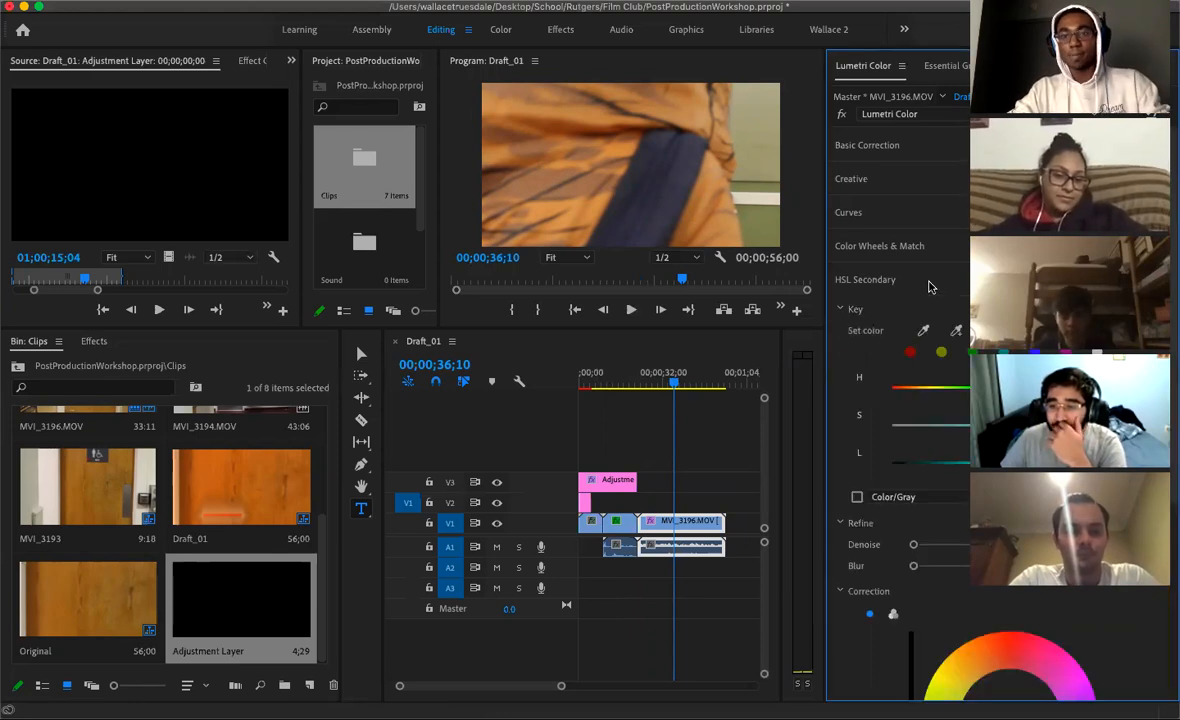
scroll(958, 294, down, 2)
scroll(958, 294, up, 3)
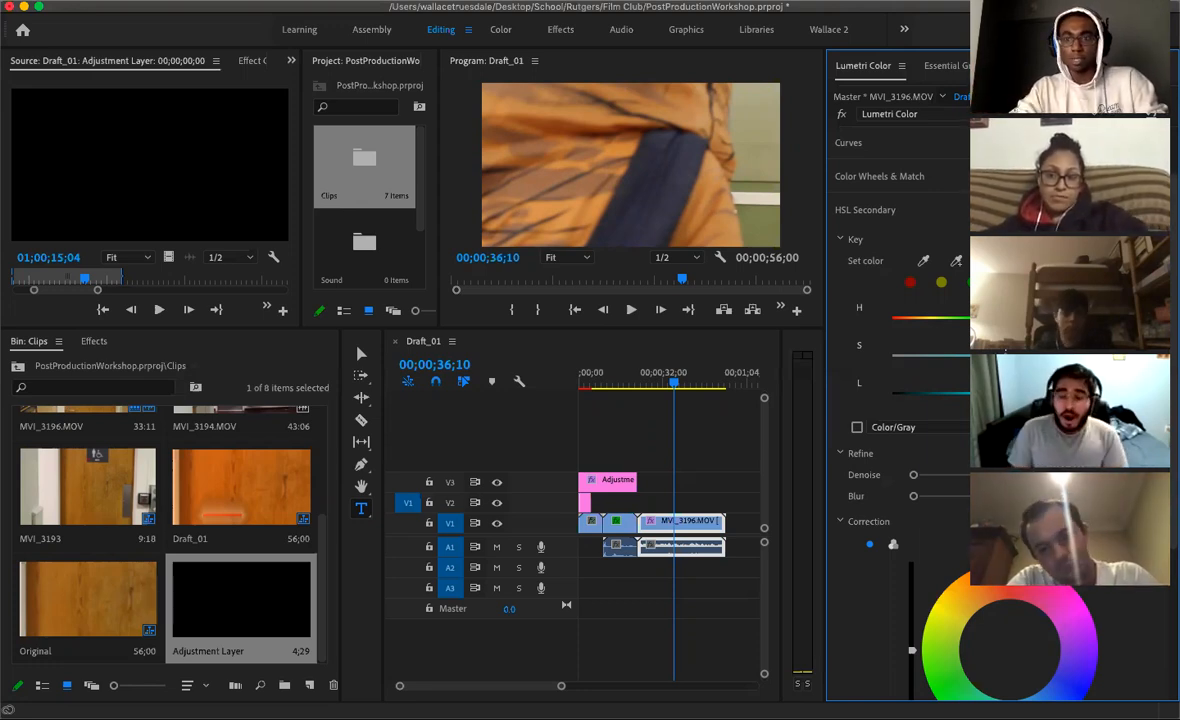
click(857, 427)
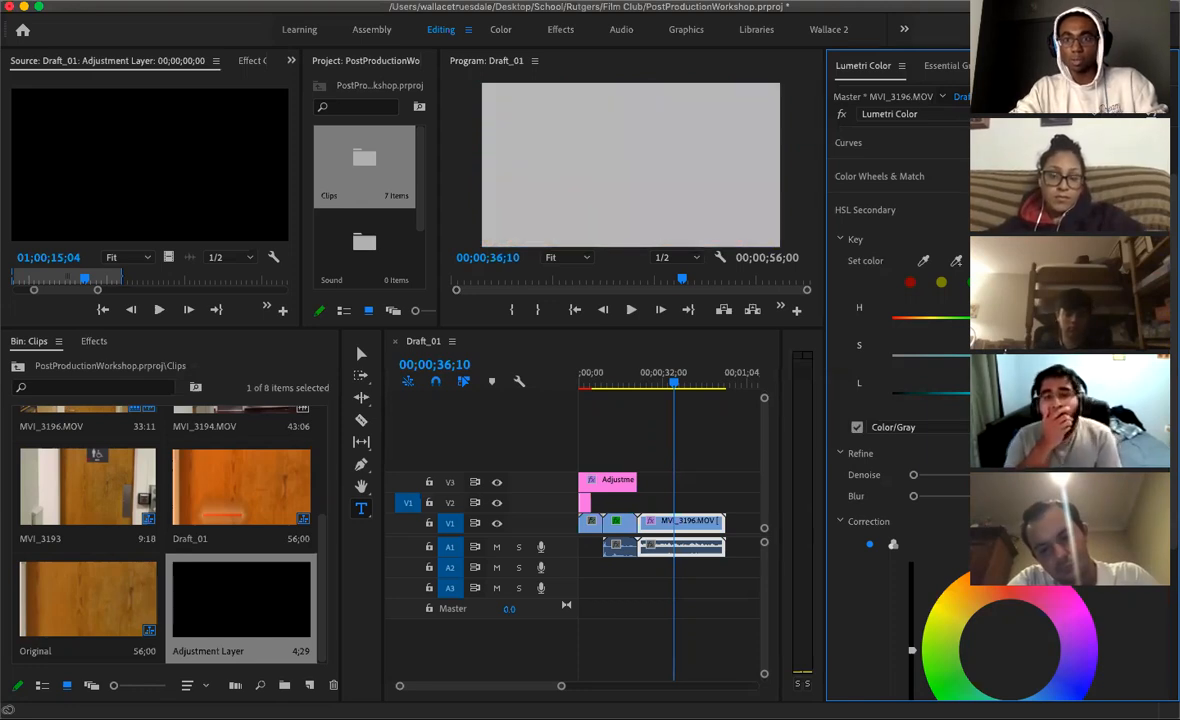
click(857, 427)
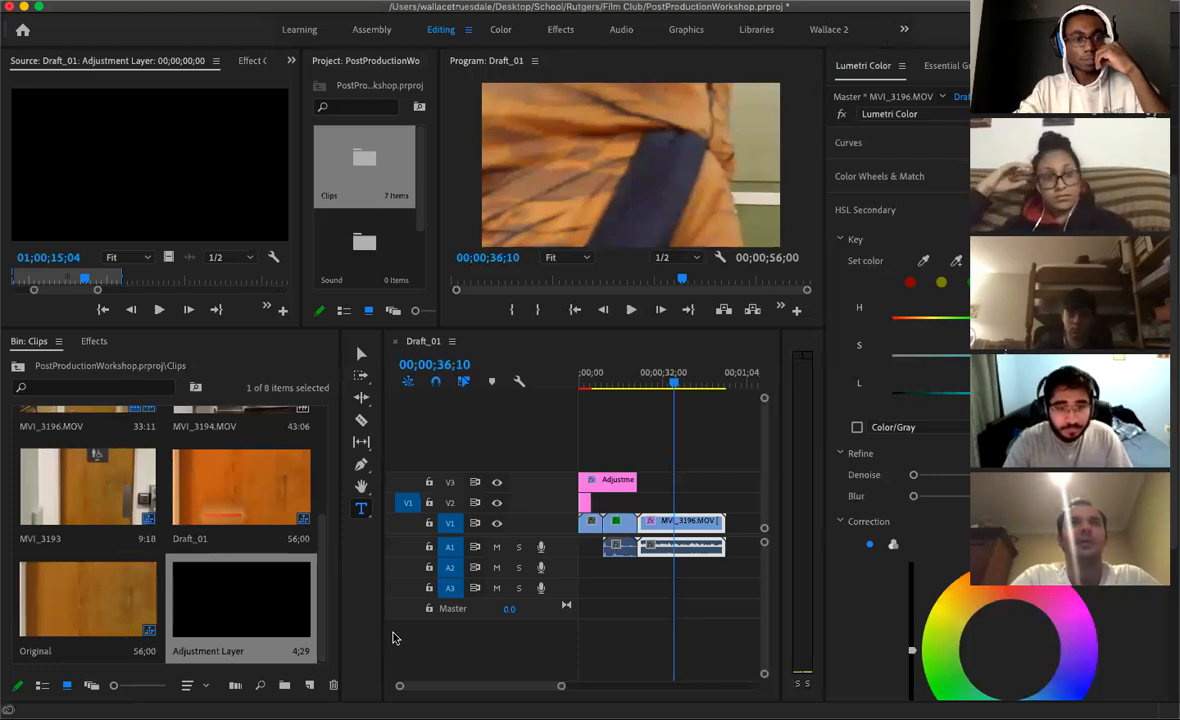
Narrow the Lumetri Color panel to enlarge the timeline, and move the playhead to 00;00;41;19 over MVI_3196.MOV
click(808, 487)
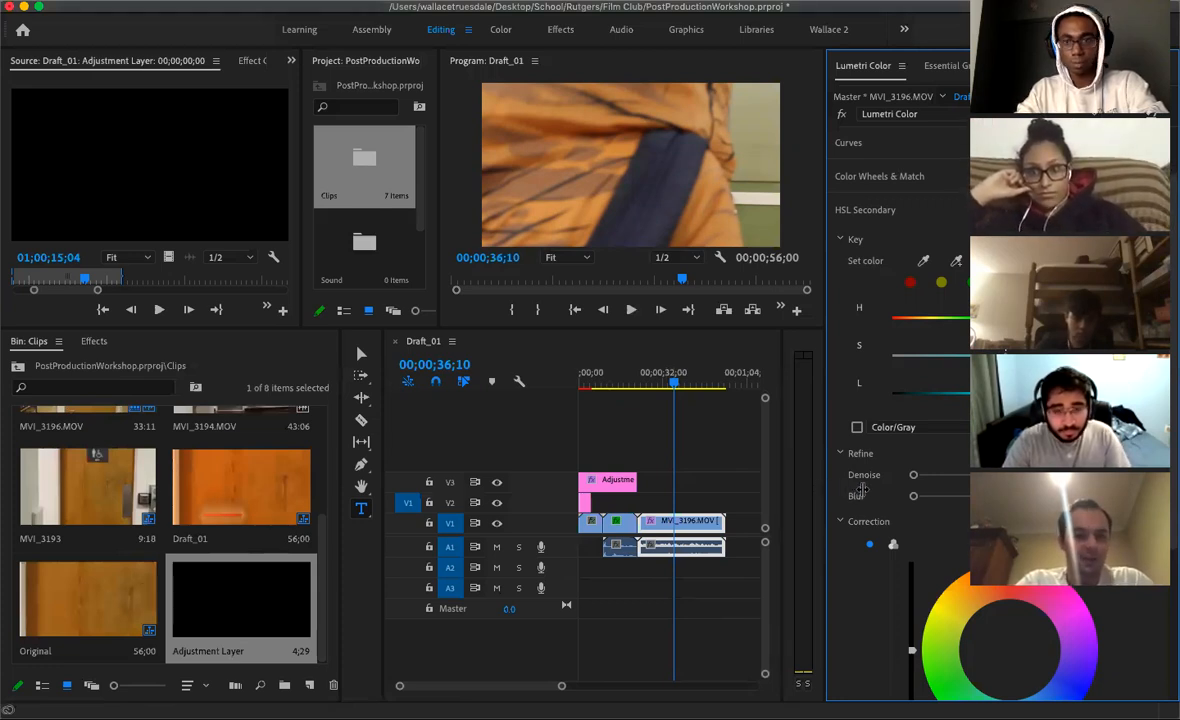
drag(824, 413, 942, 413)
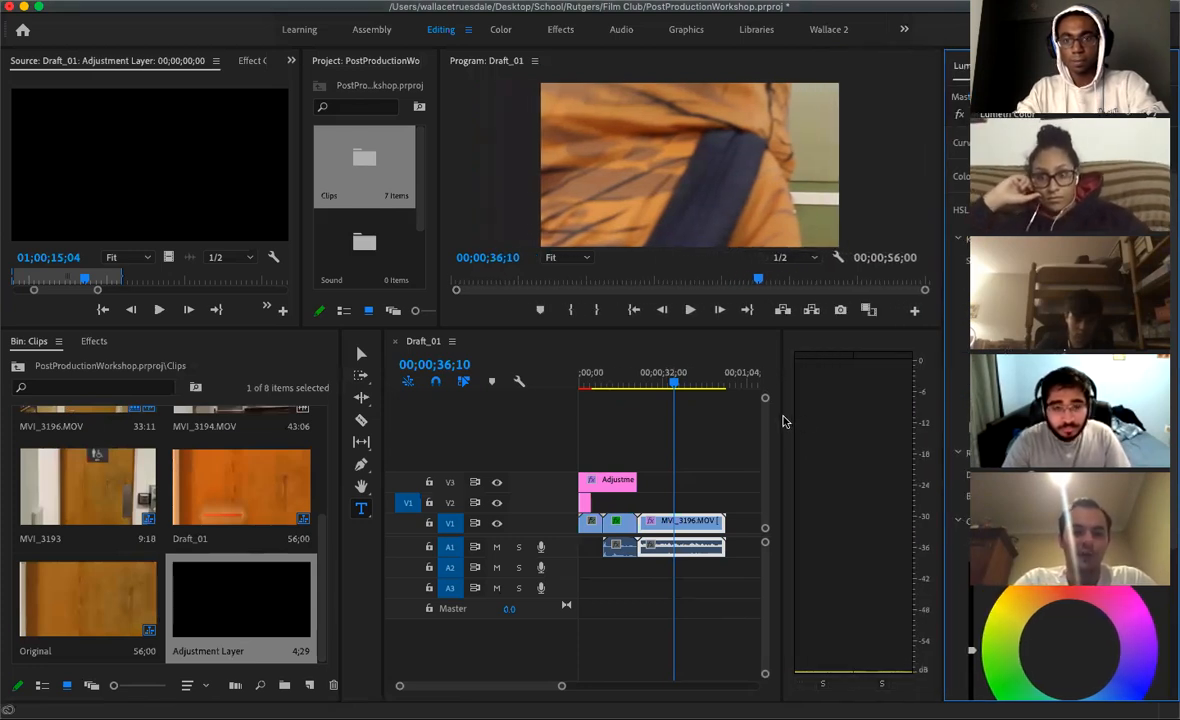
drag(782, 417, 842, 417)
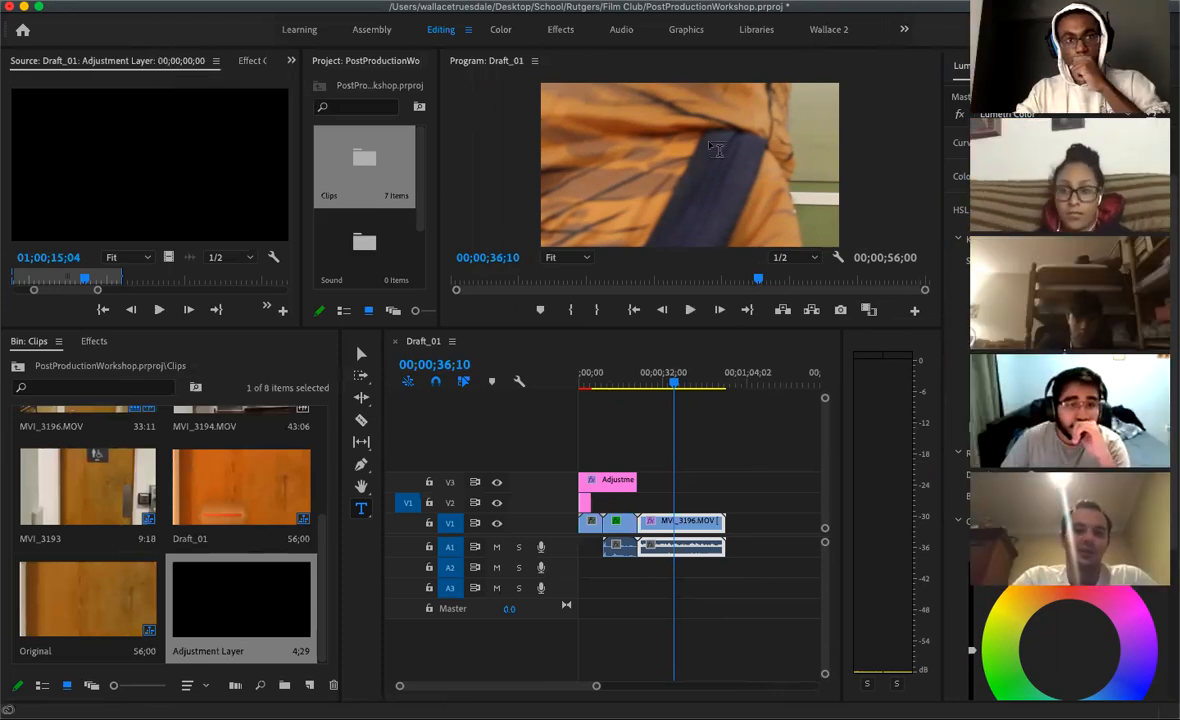
click(667, 385)
drag(660, 390, 624, 386)
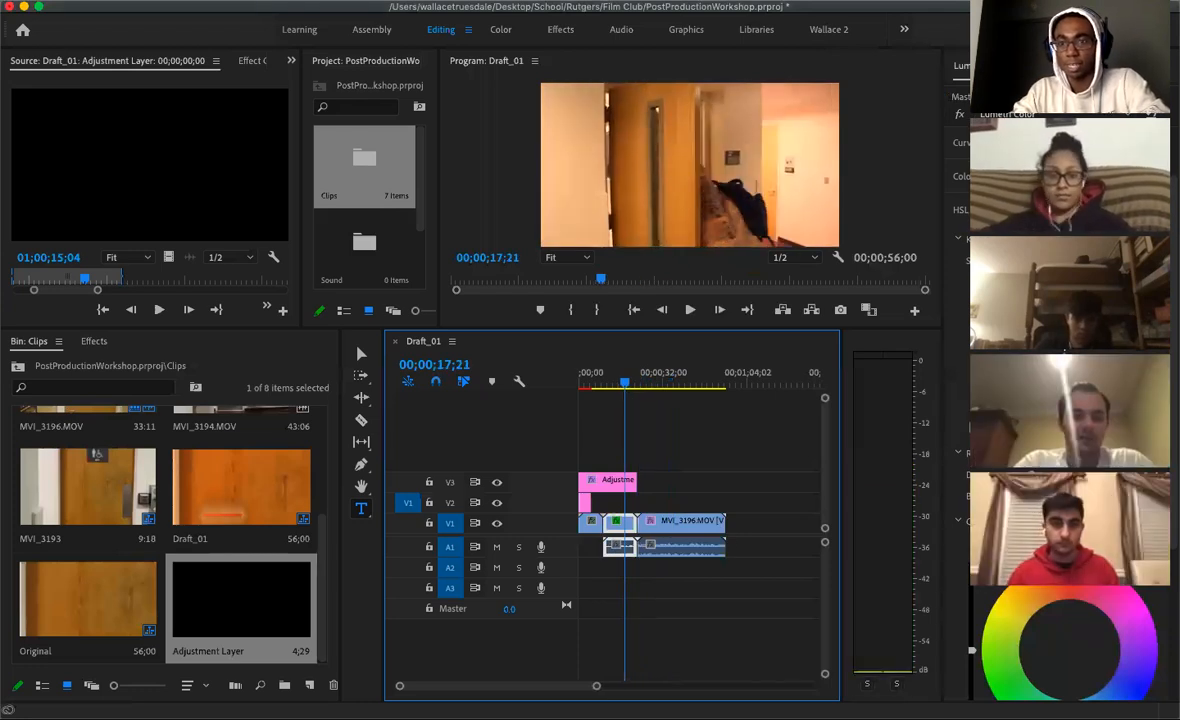
click(688, 384)
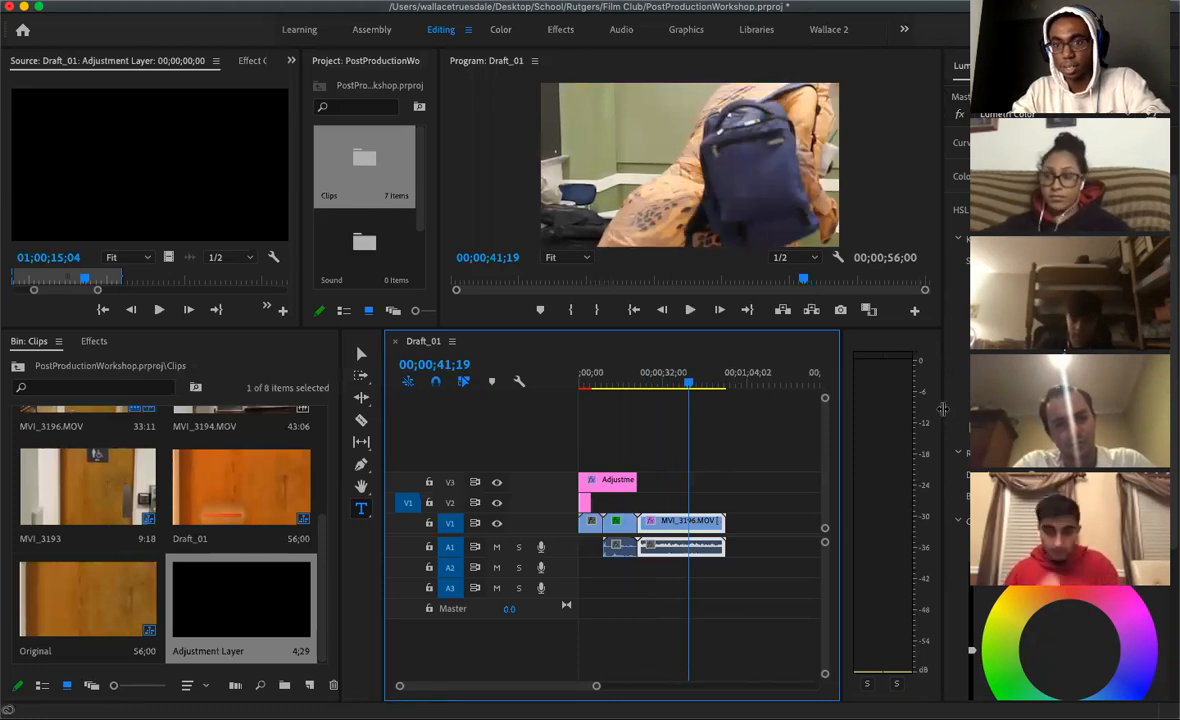
Widen the Lumetri Color panel and examine the Color Wheels & Match settings of MVI_3196.MOV
drag(942, 400, 746, 393)
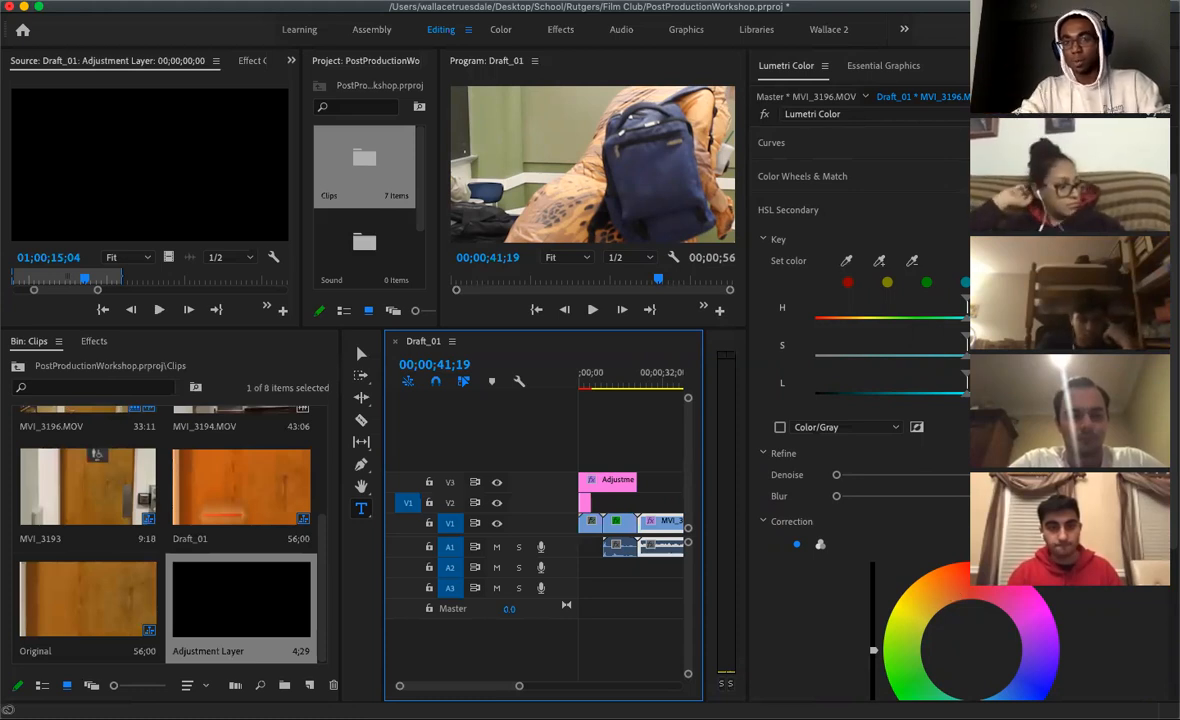
click(808, 207)
click(820, 246)
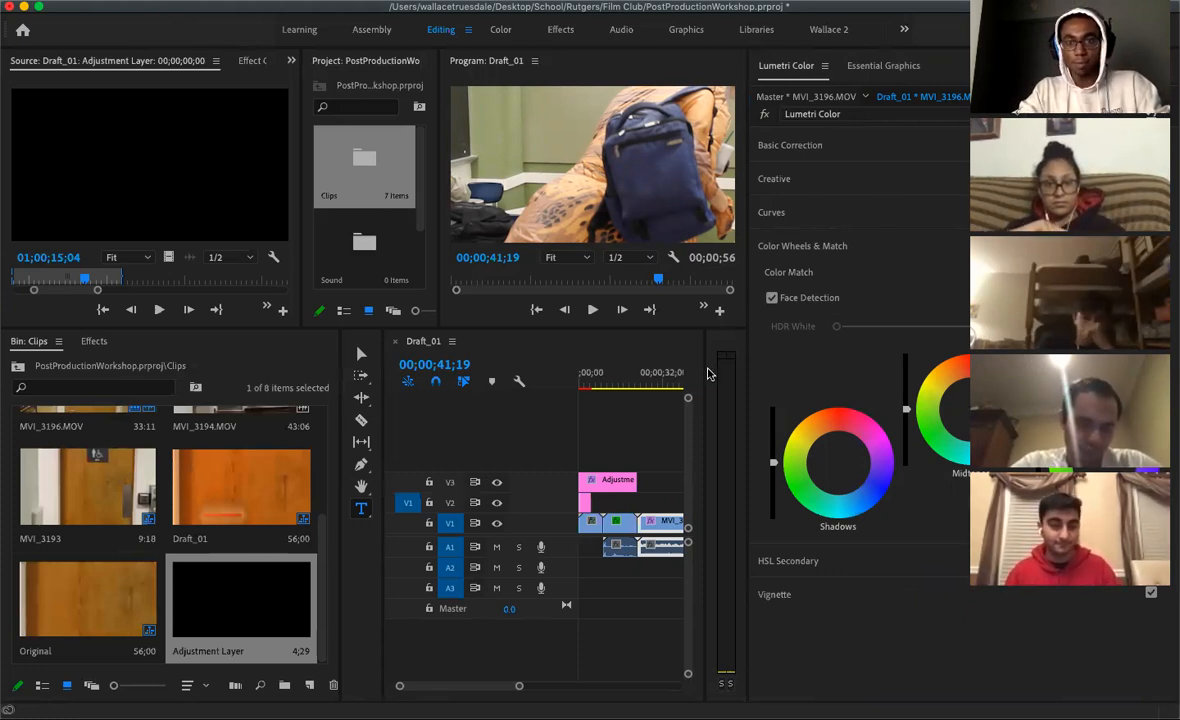
click(847, 384)
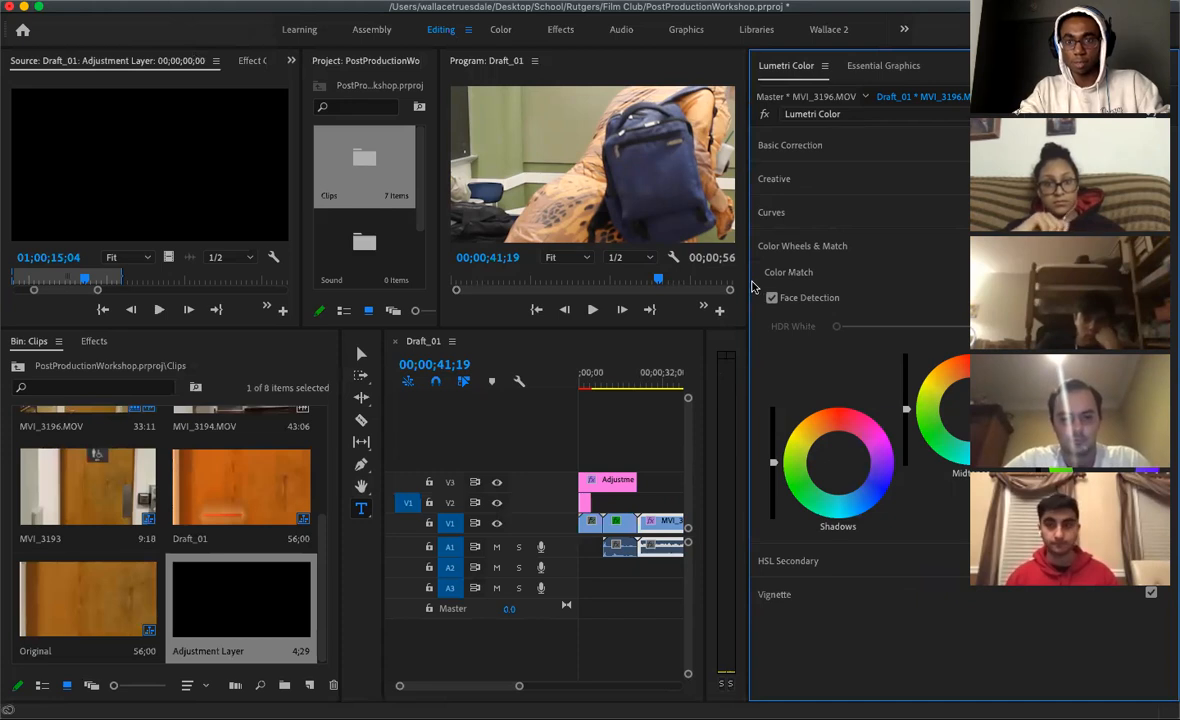
Widen the timeline by shrinking the Lumetri Color and audio meter panels, and adjust its zoom to show MVI_3196.MOV in full
drag(748, 282, 1012, 282)
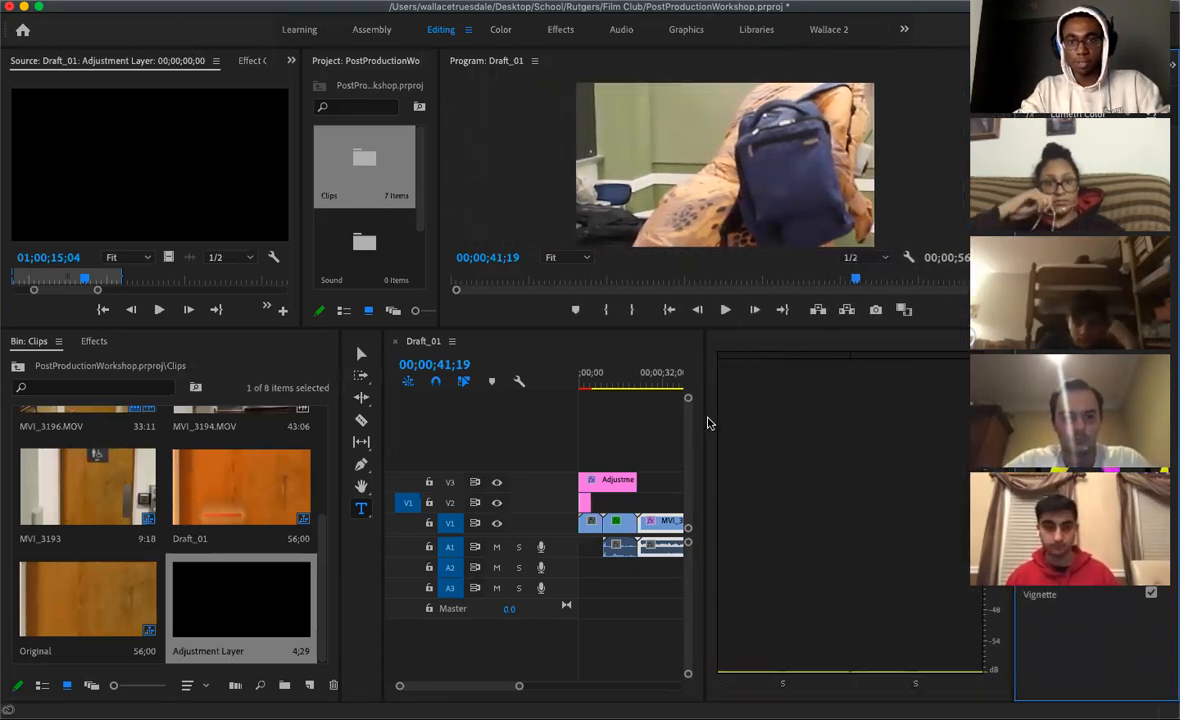
drag(709, 423, 962, 423)
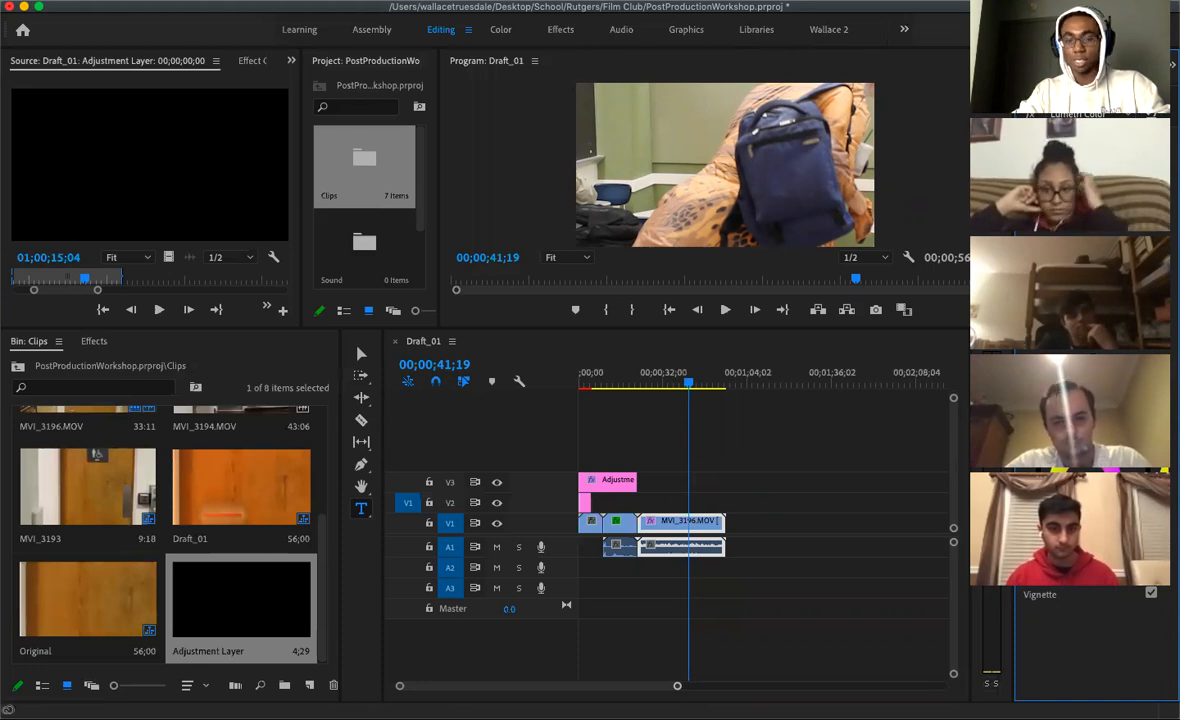
click(643, 688)
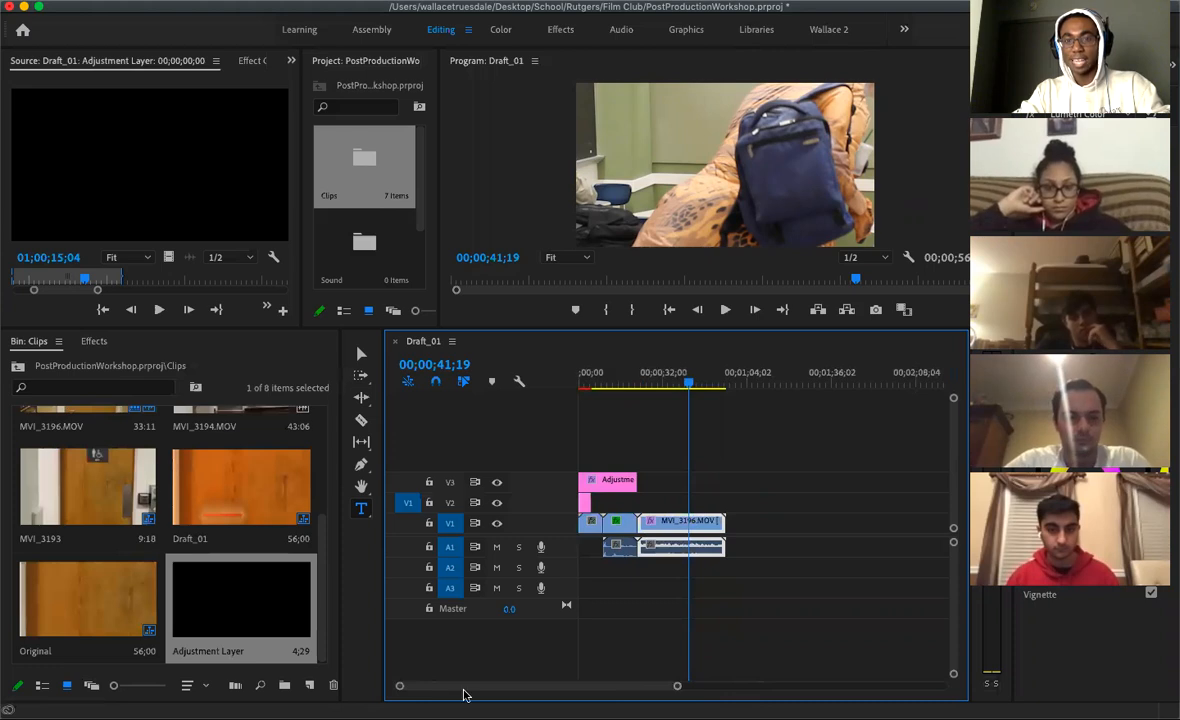
drag(677, 685, 887, 685)
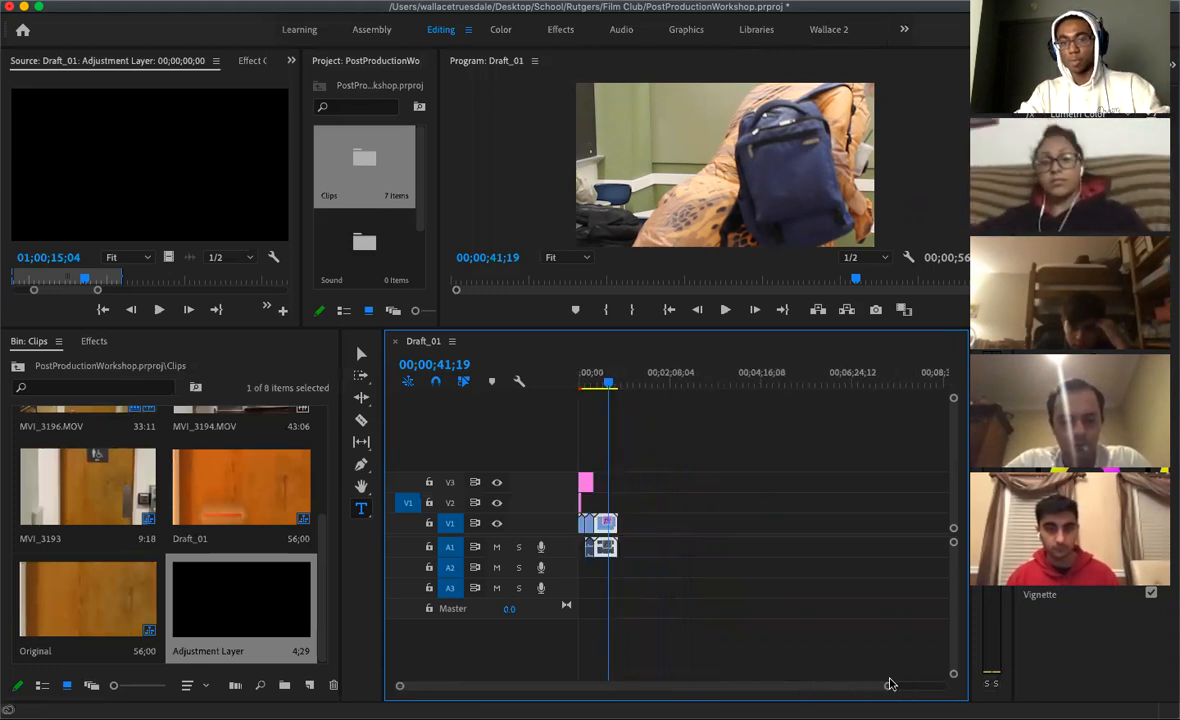
key(equal)
key(equal)
key(equal)
key(equal)
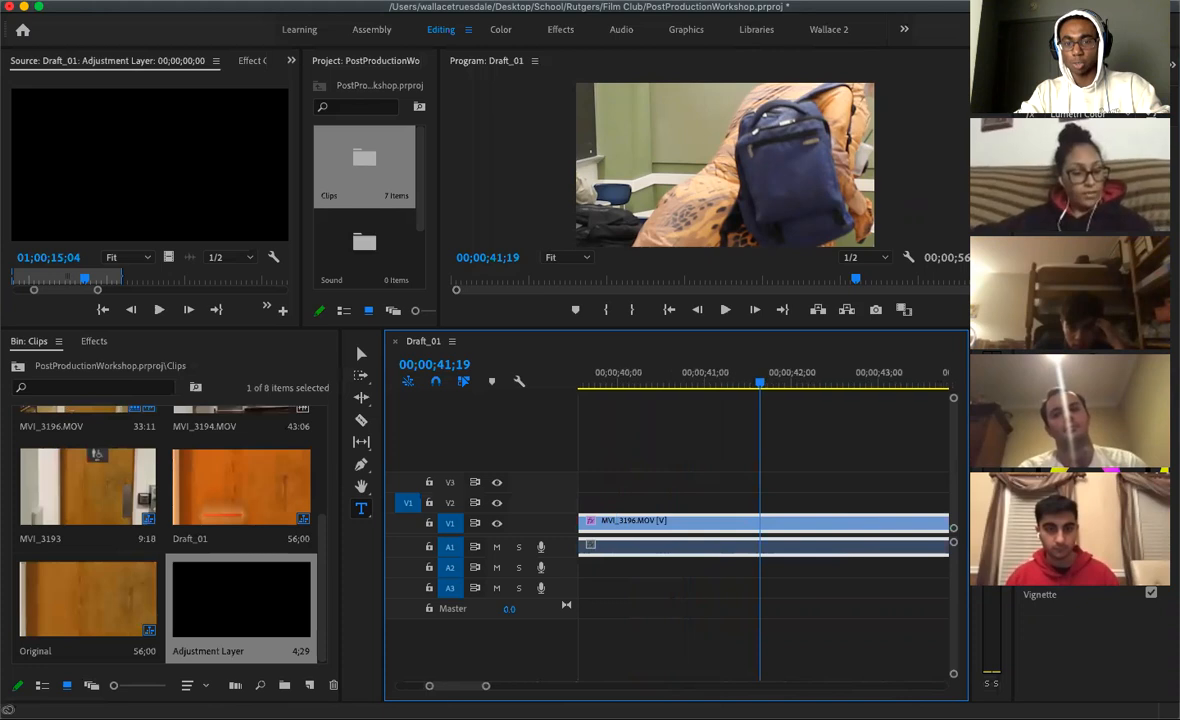
key(equal)
key(minus)
key(minus)
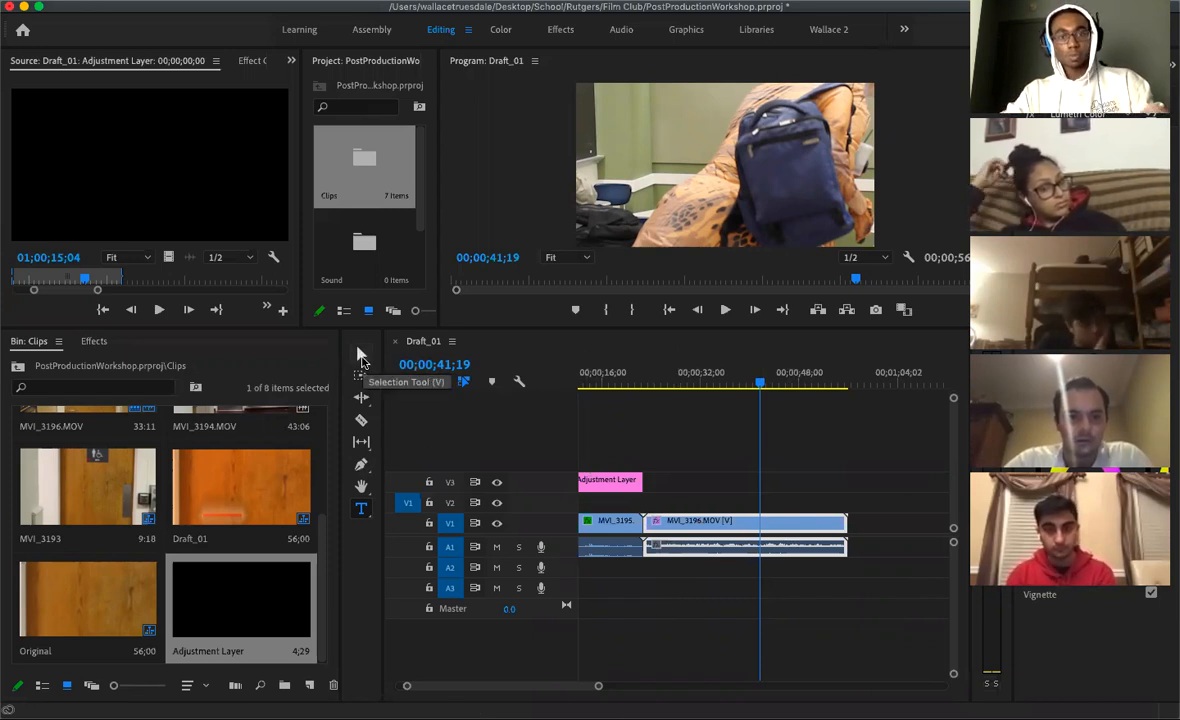
Start a new text layer with the Type tool at 00;00;41;19, placing its text box just above the blue chair
click(362, 510)
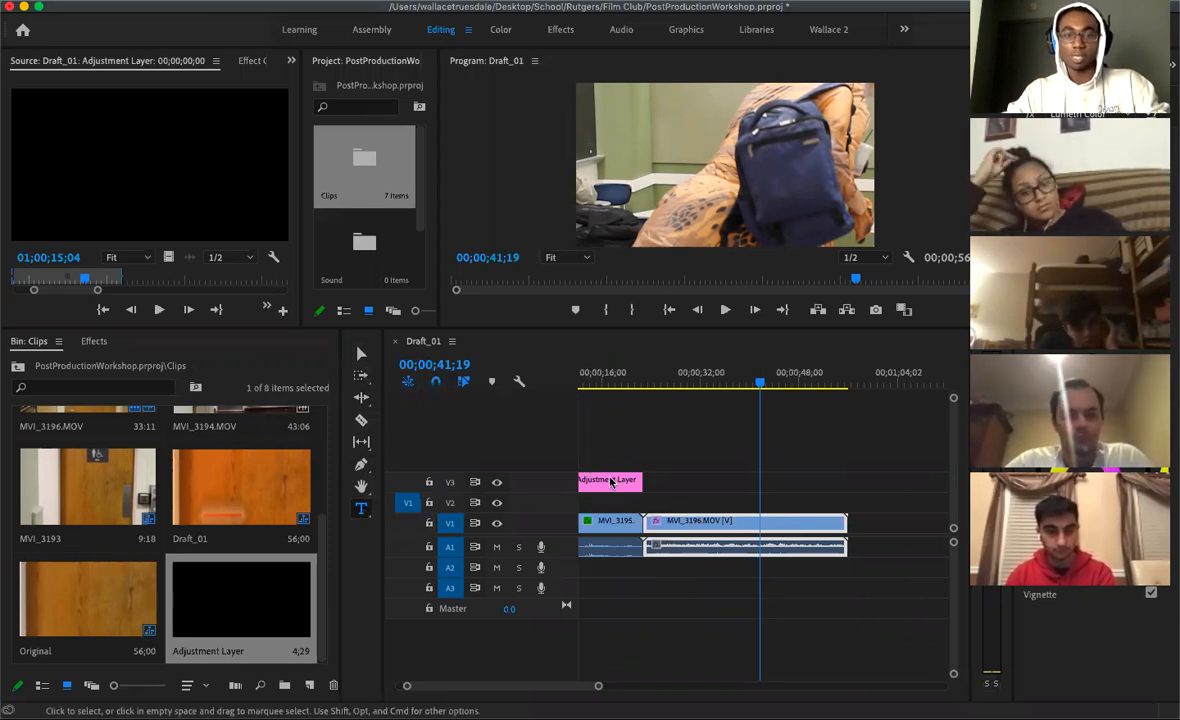
drag(491, 687, 474, 690)
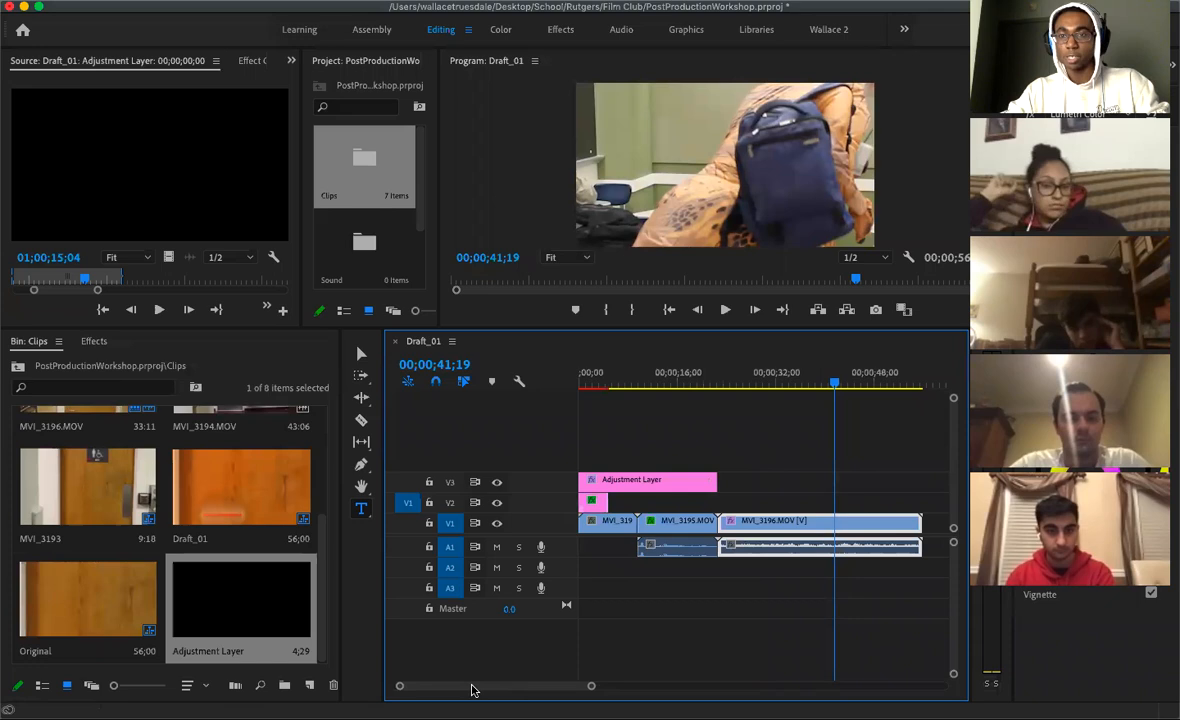
click(363, 511)
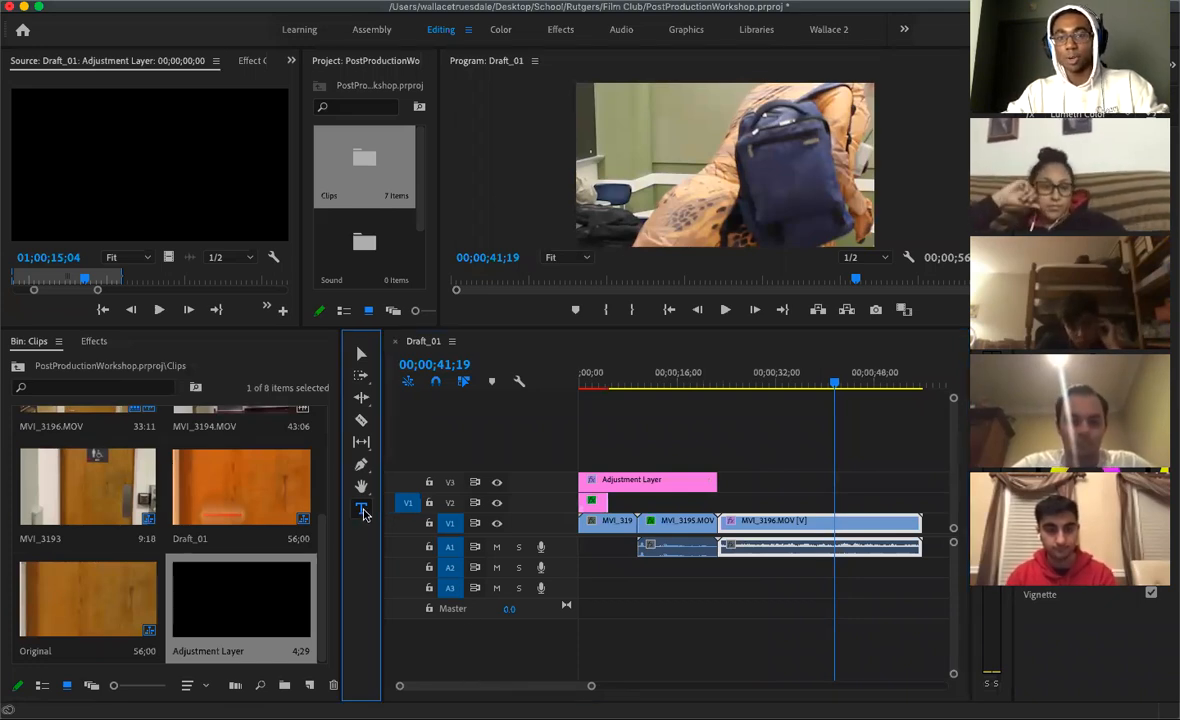
click(632, 182)
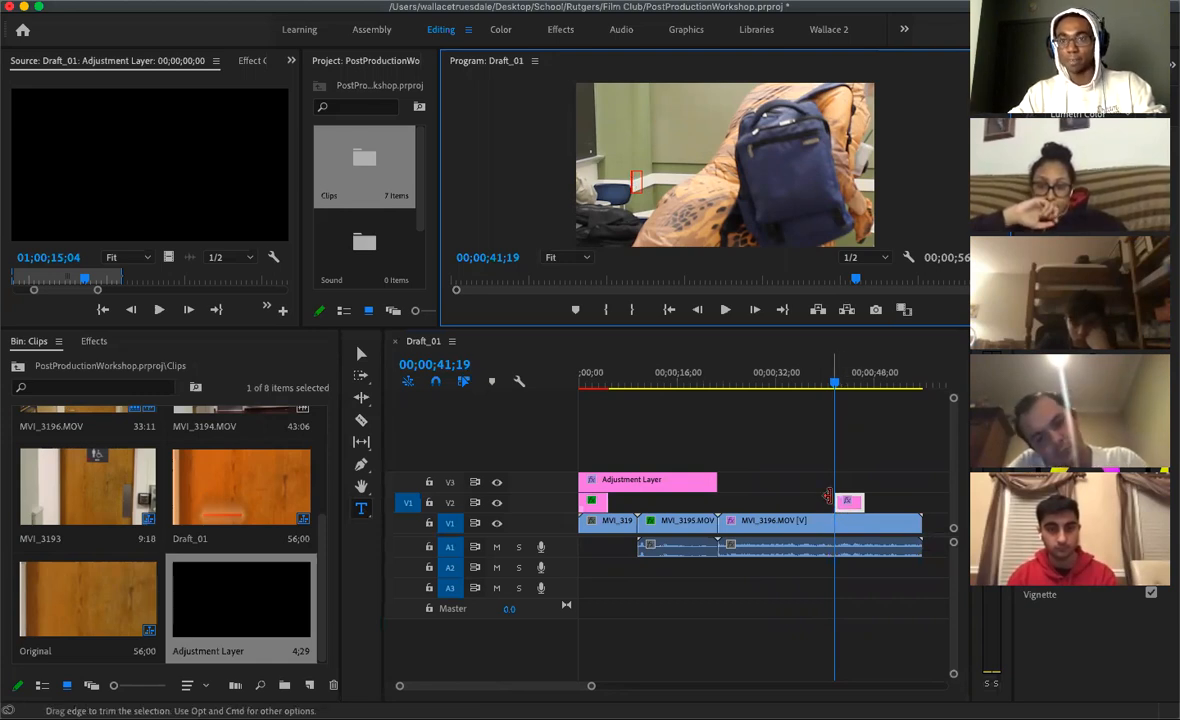
click(828, 497)
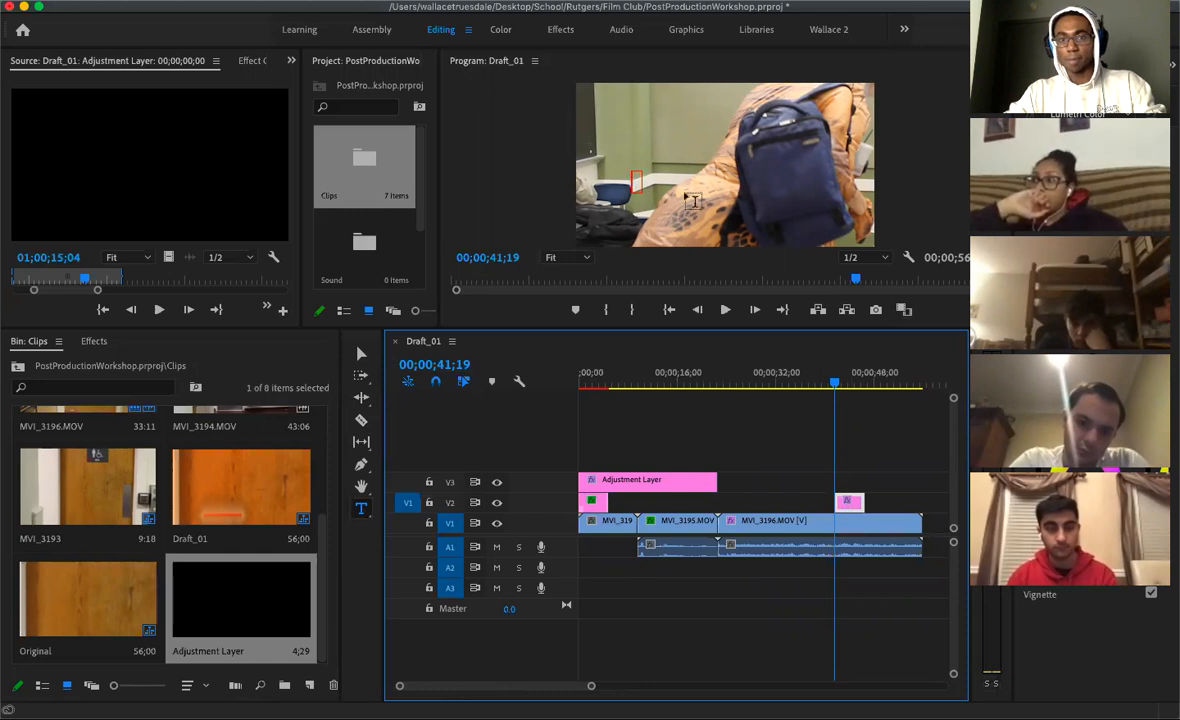
click(636, 180)
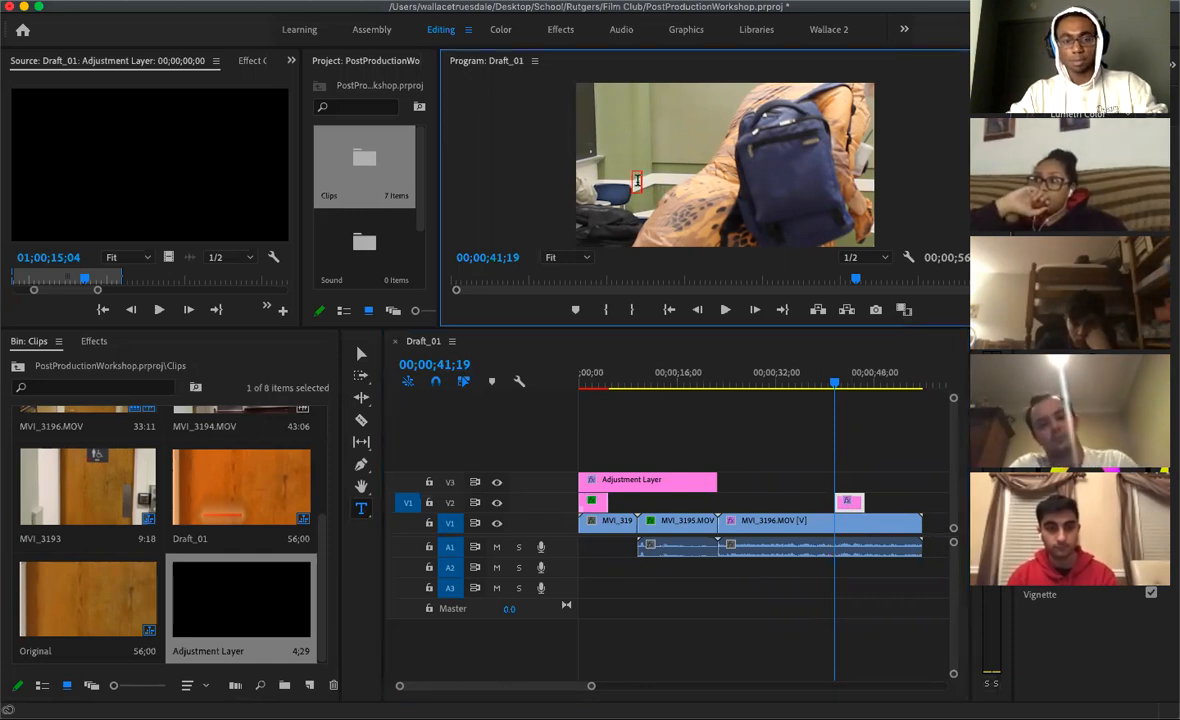
Enter Hello as the title text over the video and show its Essential Graphics settings in a wider panel
text(Hello)
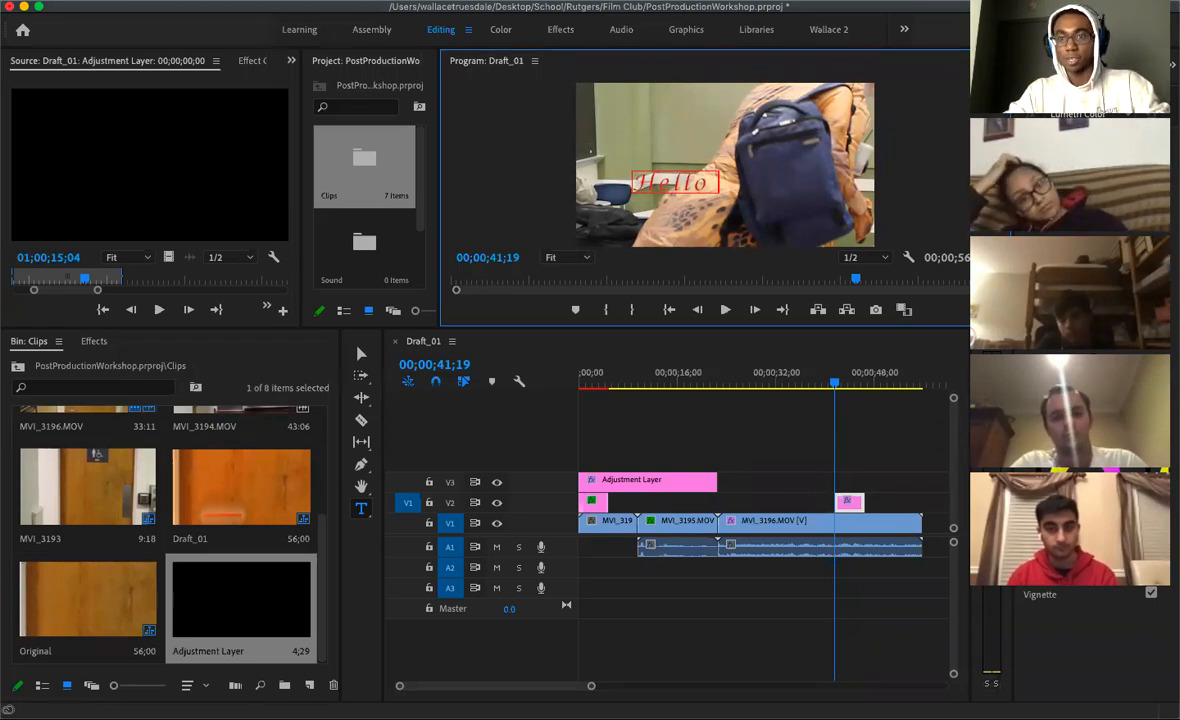
click(100, 62)
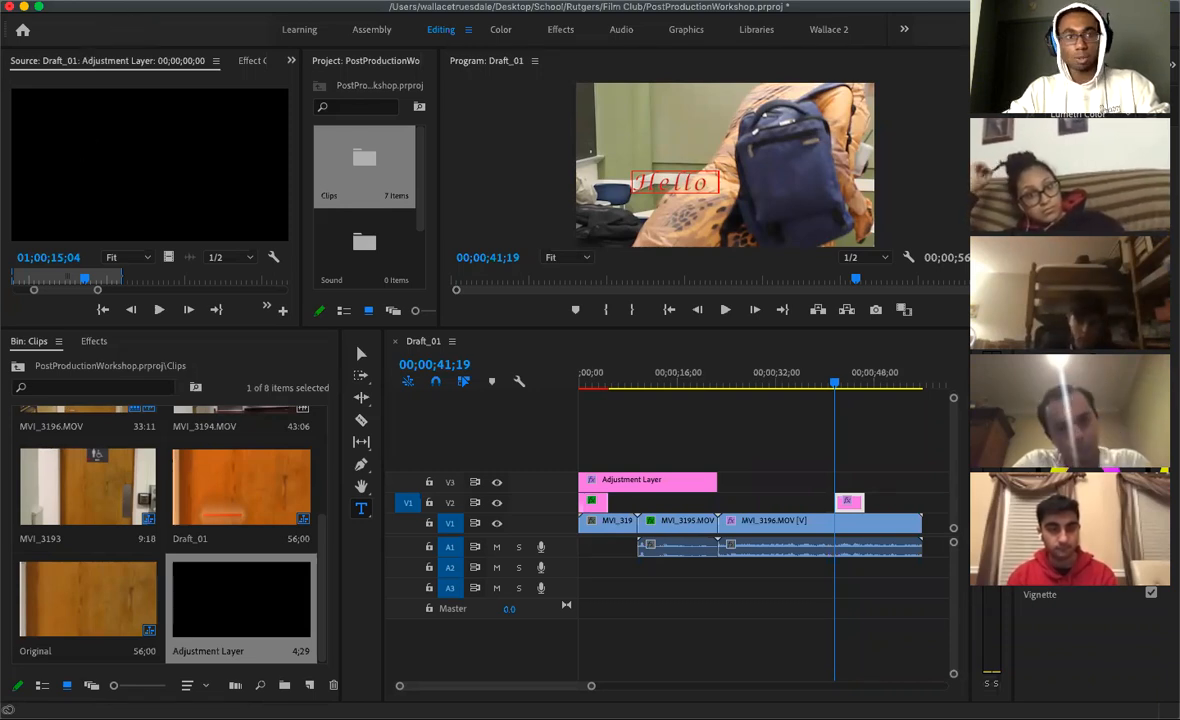
click(1129, 66)
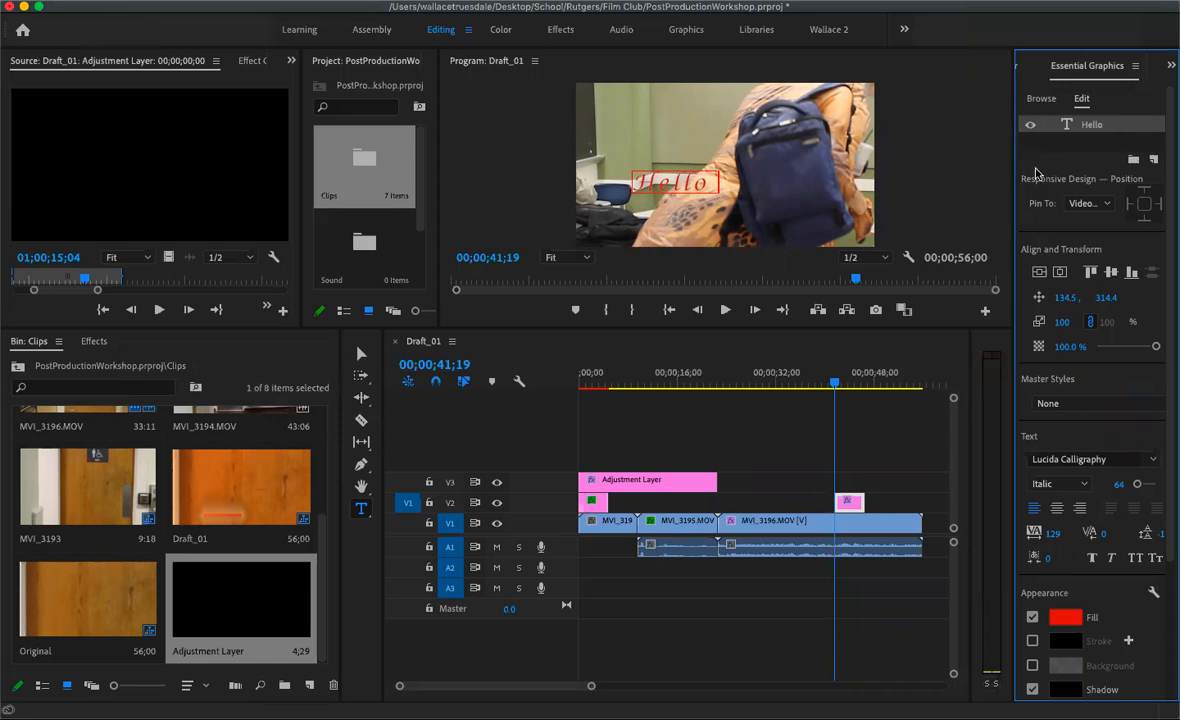
drag(1013, 170, 869, 186)
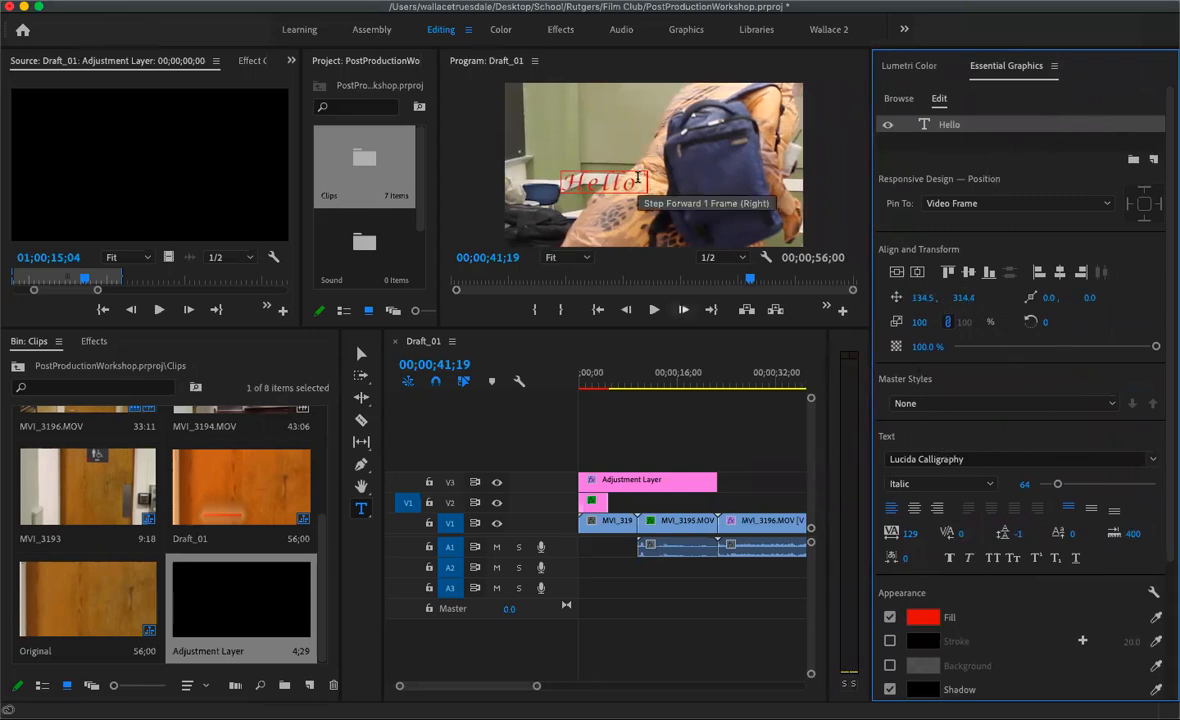
Change the fill colour of the Hello title to the pale pink ECD7D7
click(555, 183)
click(914, 621)
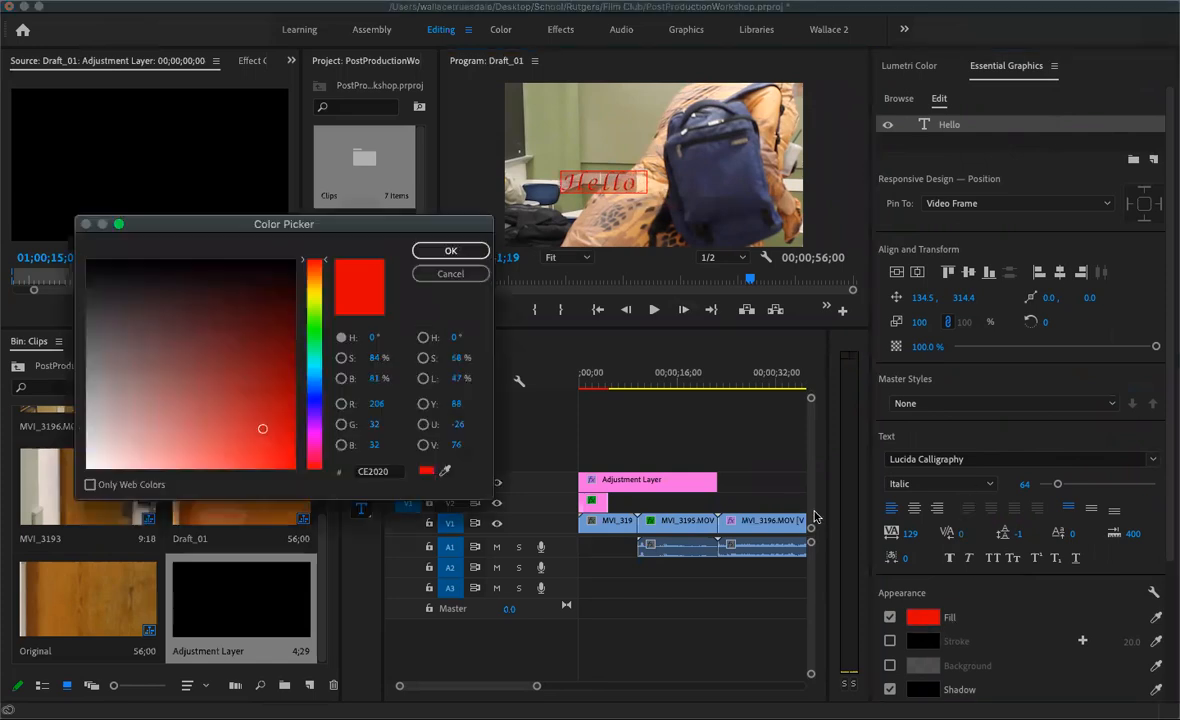
click(102, 451)
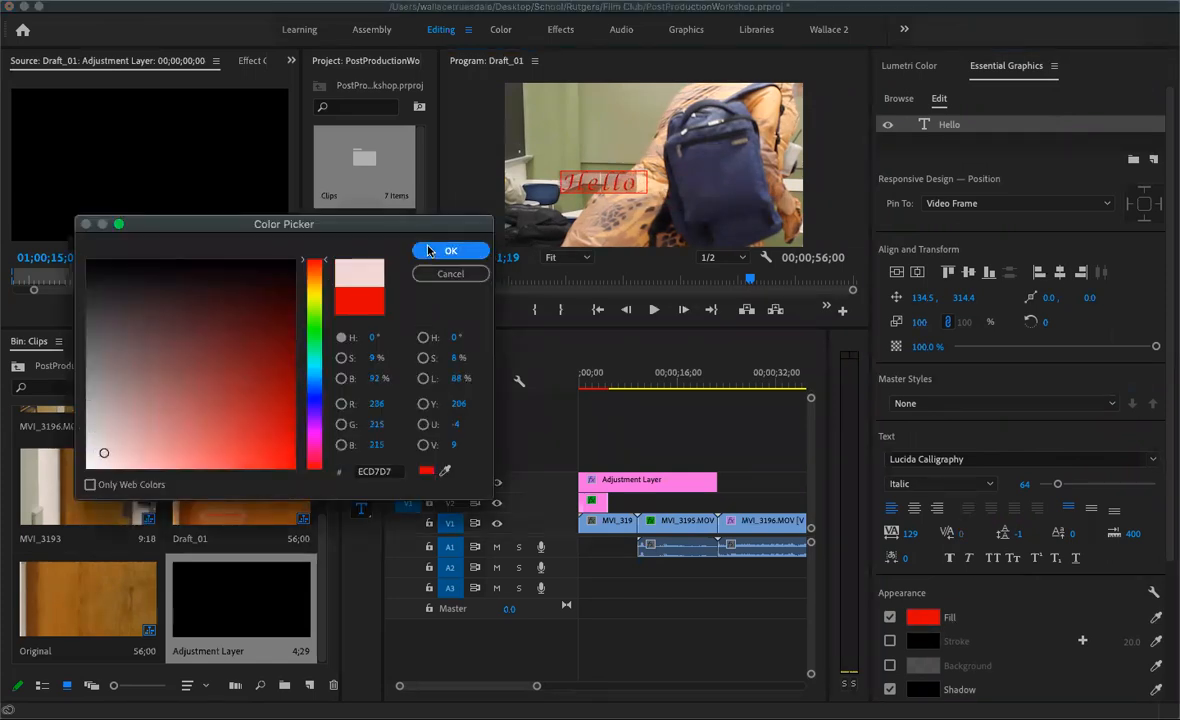
click(450, 250)
Enable the black stroke on the Hello title and set its font to Lucida Sans
scroll(983, 642, down, 3)
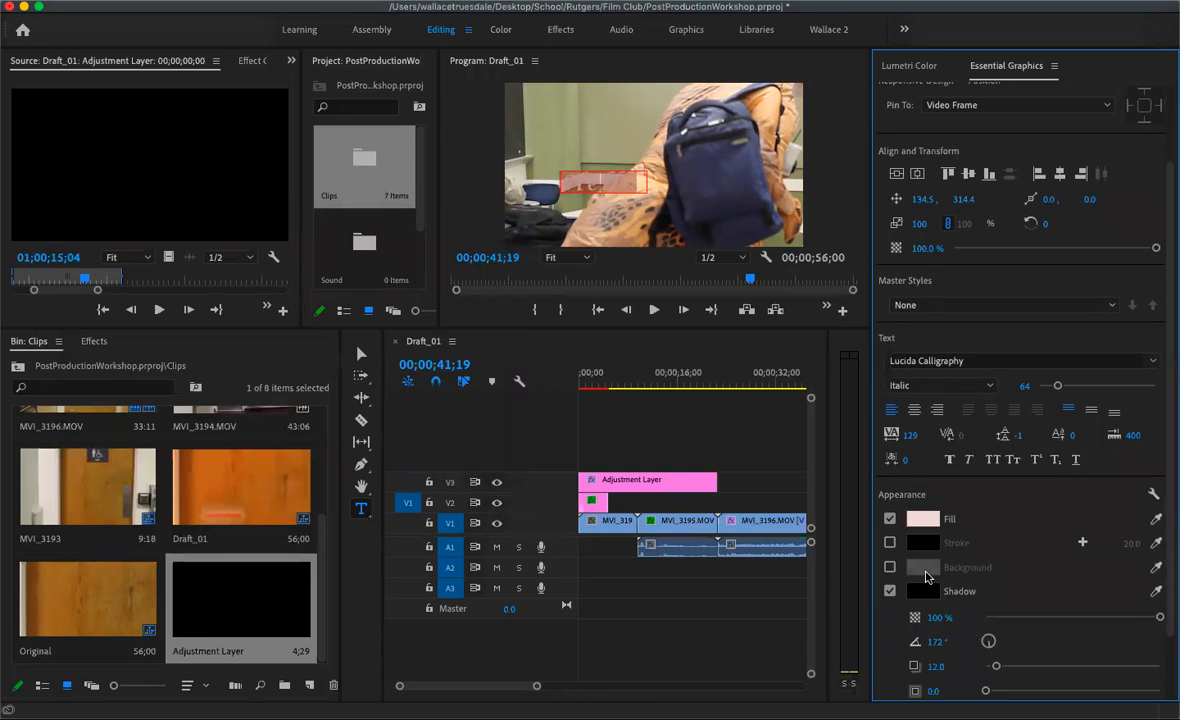
click(890, 543)
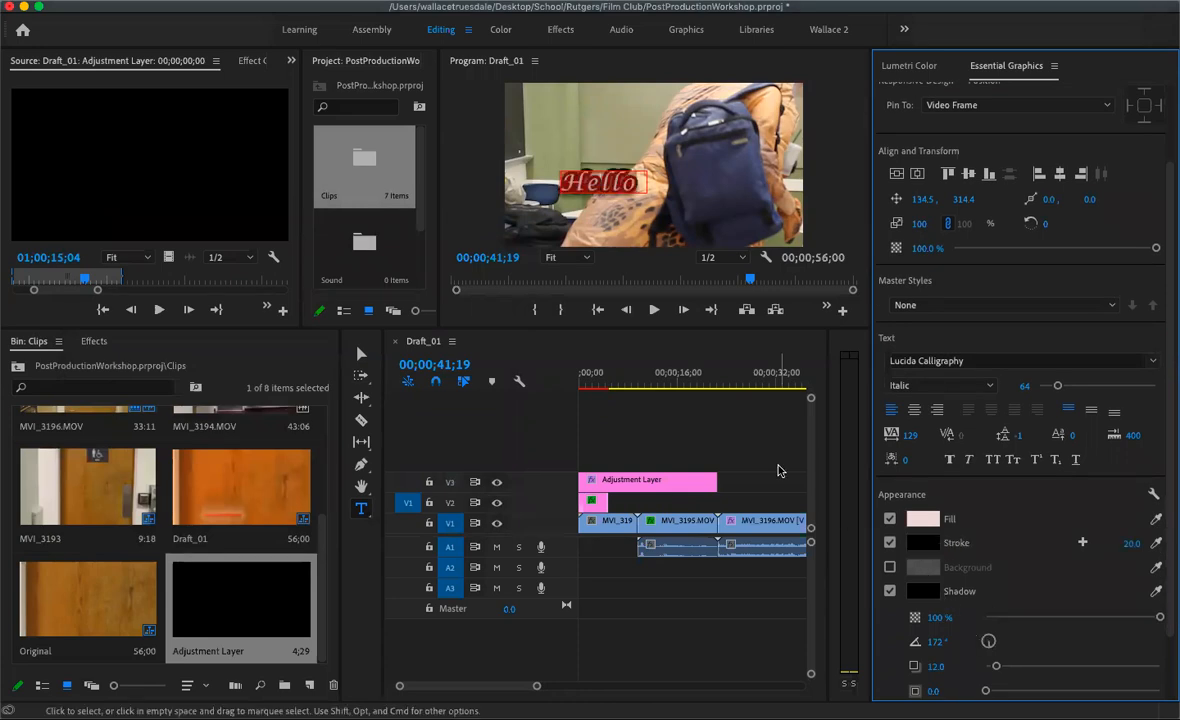
click(968, 360)
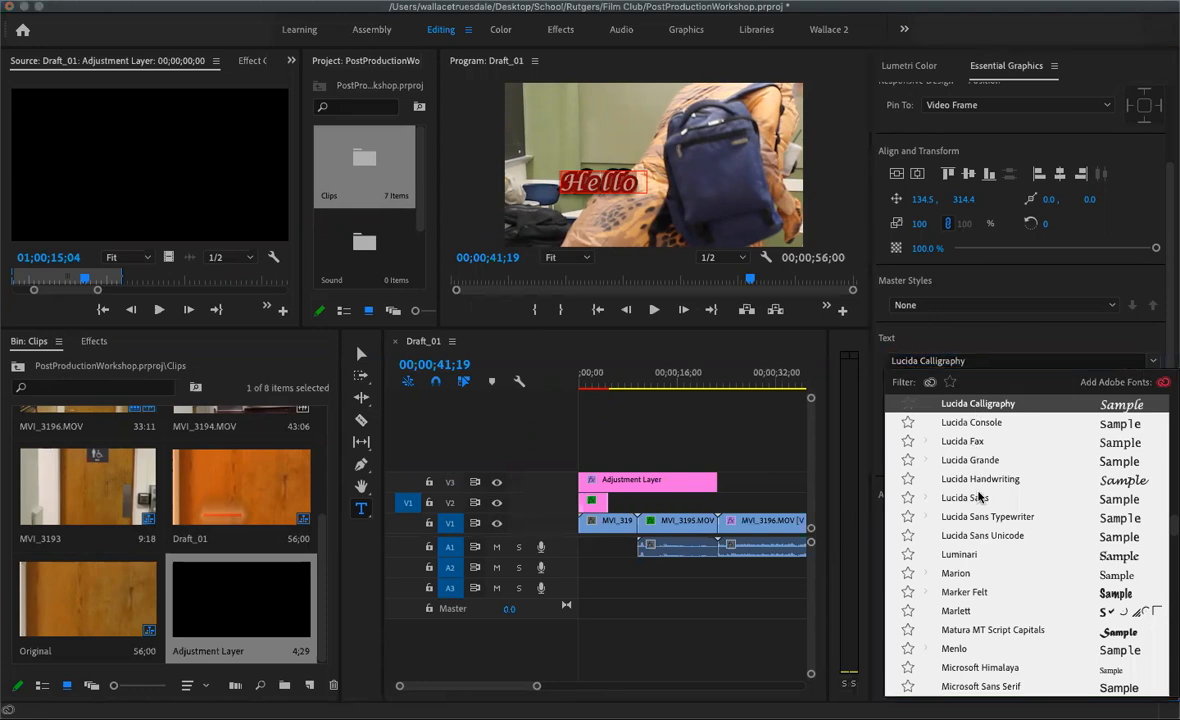
click(980, 496)
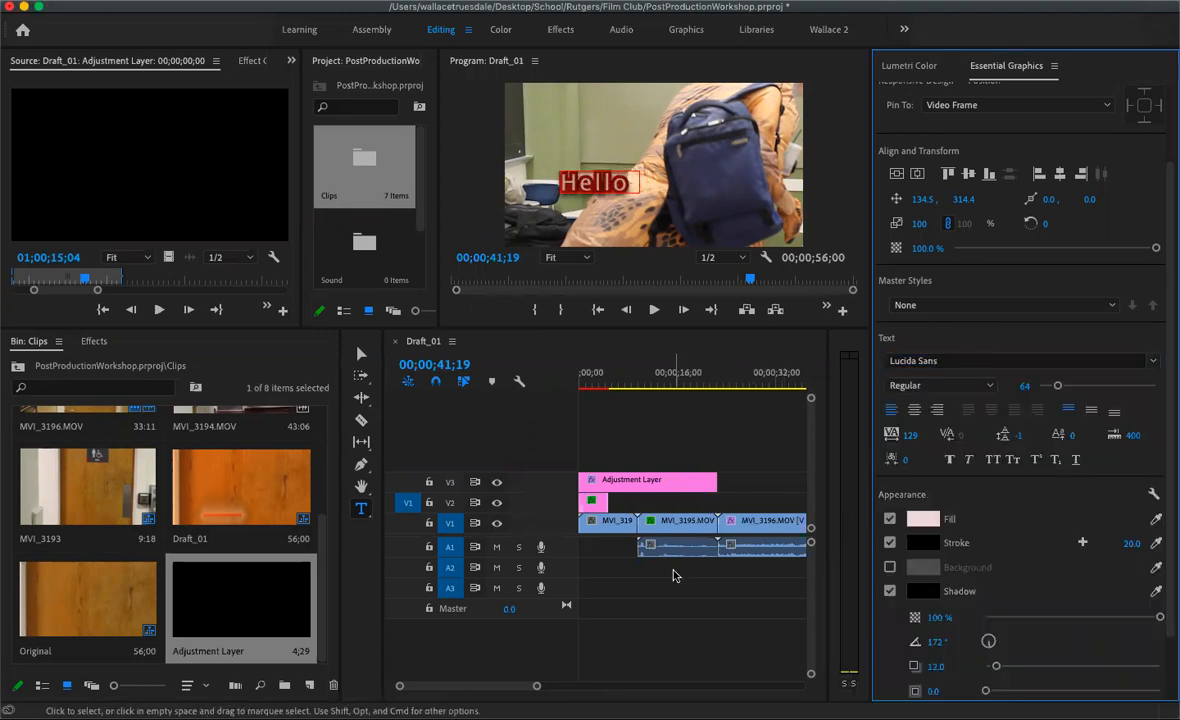
Preview the Hello title over the footage at 00;00;43;23 and switch to the Selection tool
drag(505, 688, 519, 687)
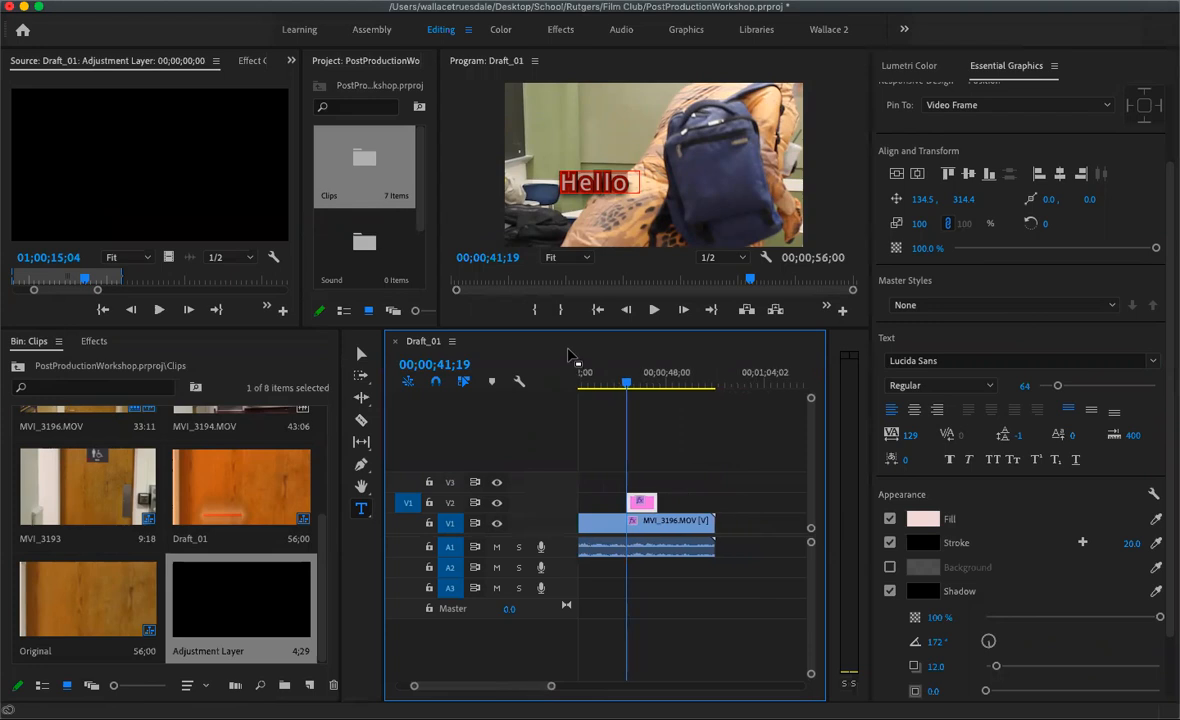
click(641, 385)
drag(641, 386, 640, 385)
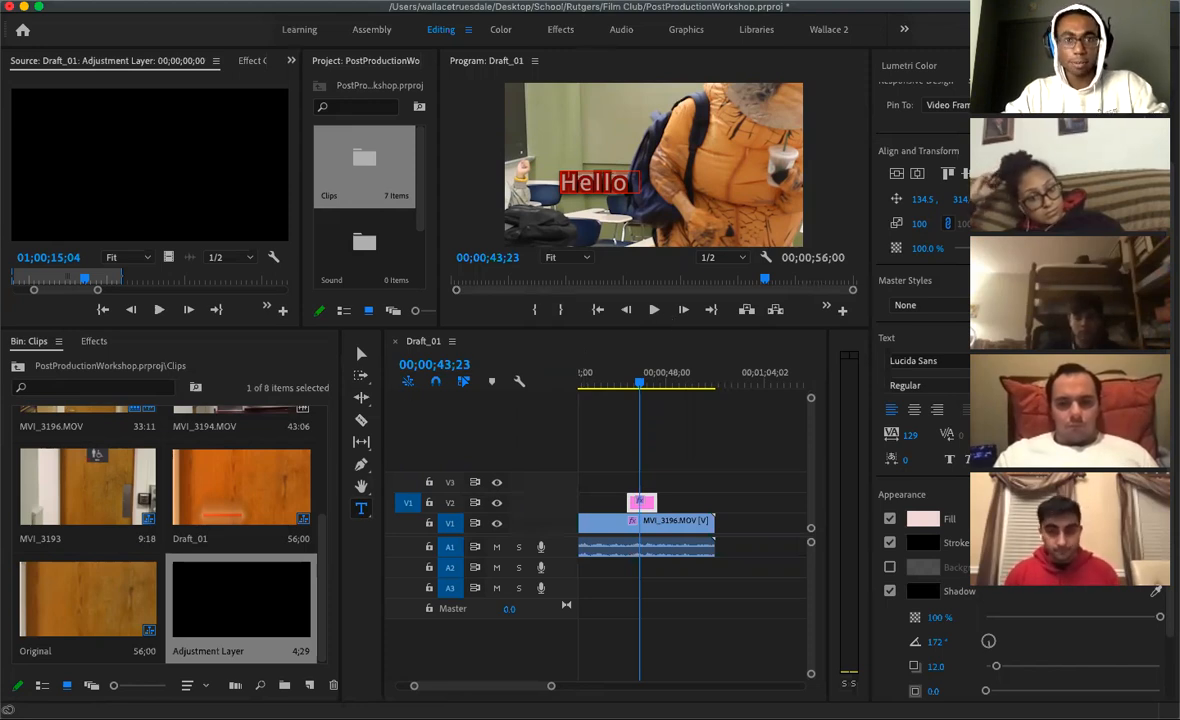
click(361, 354)
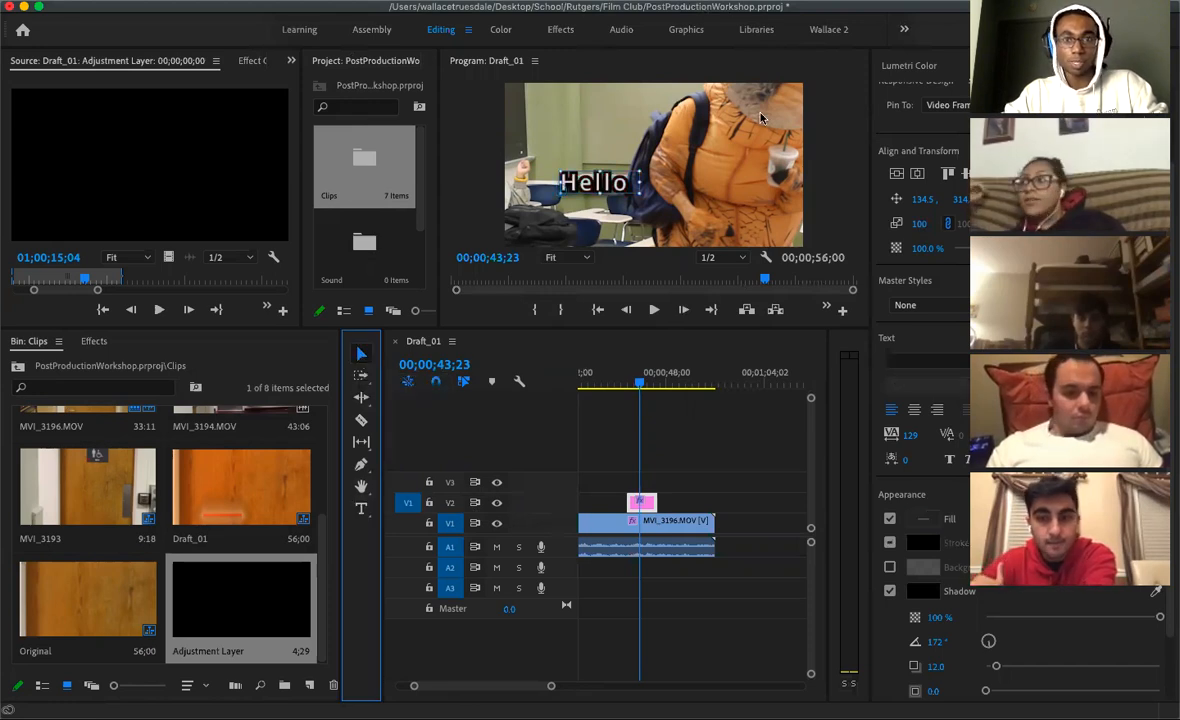
Select the sequence's clips one after another, ending with the MVI_3196.MOV clip on V1
drag(552, 688, 568, 690)
click(592, 486)
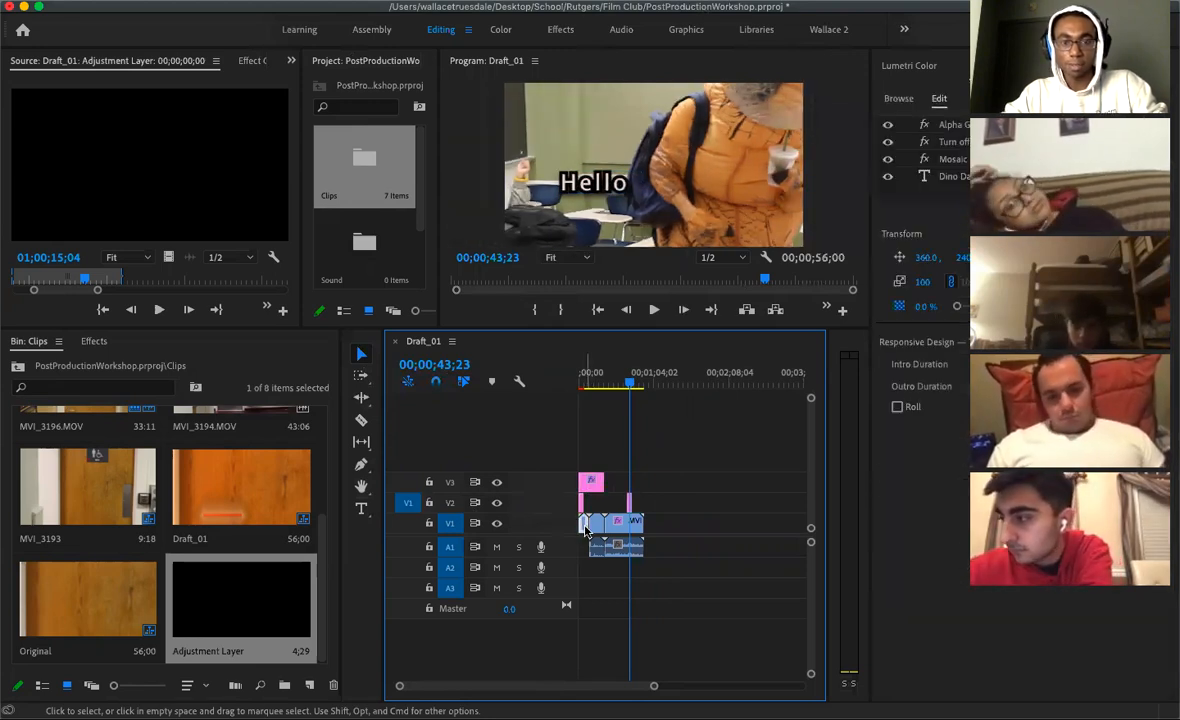
click(586, 523)
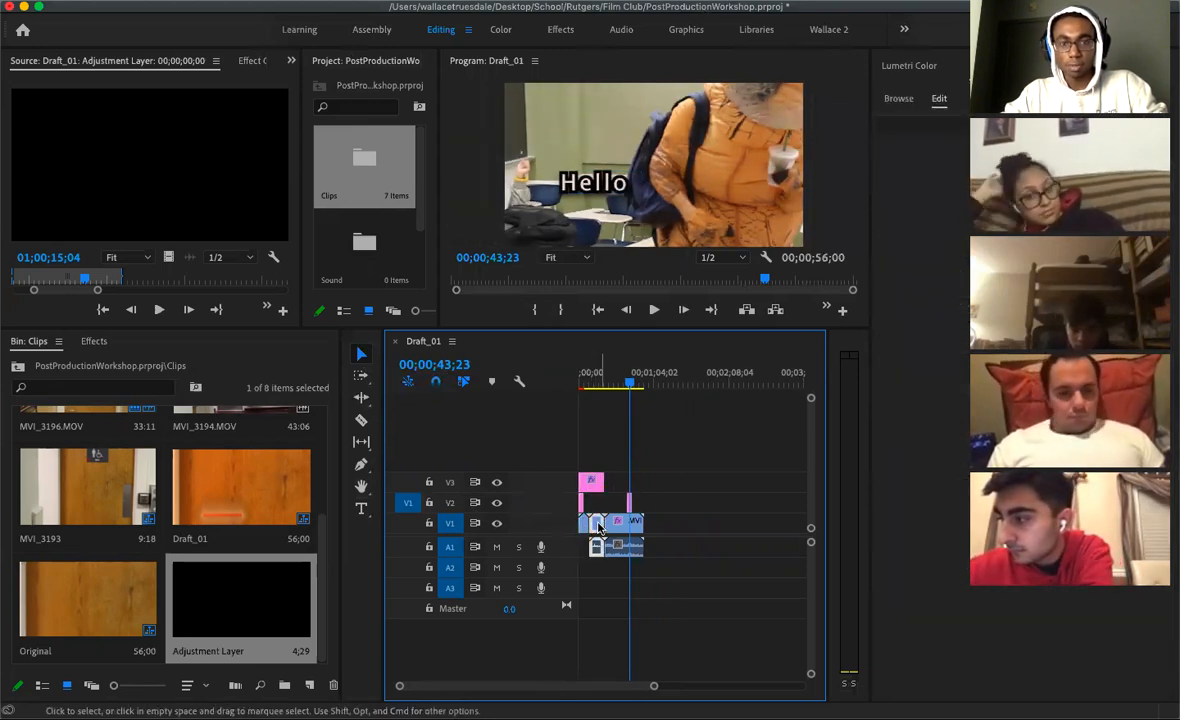
click(619, 524)
drag(655, 684, 529, 689)
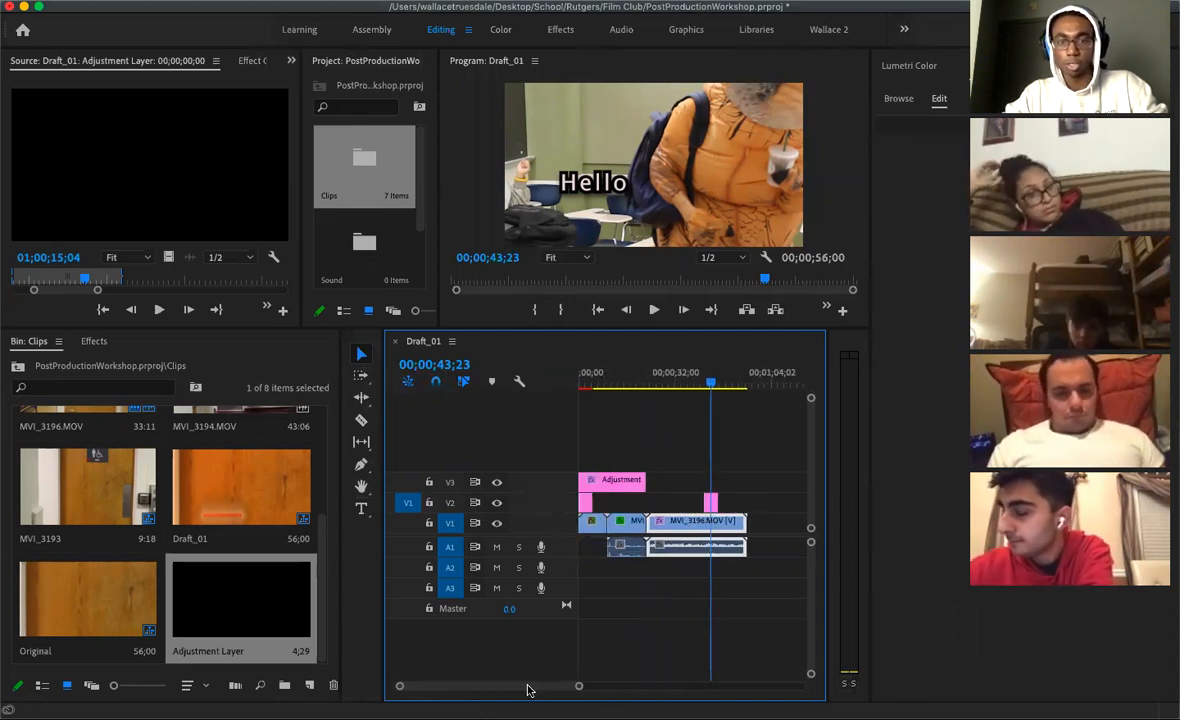
Move the playhead to 00;00;51;11, try Razor cuts in the earlier part of MVI_3196.MOV, and undo them
click(361, 421)
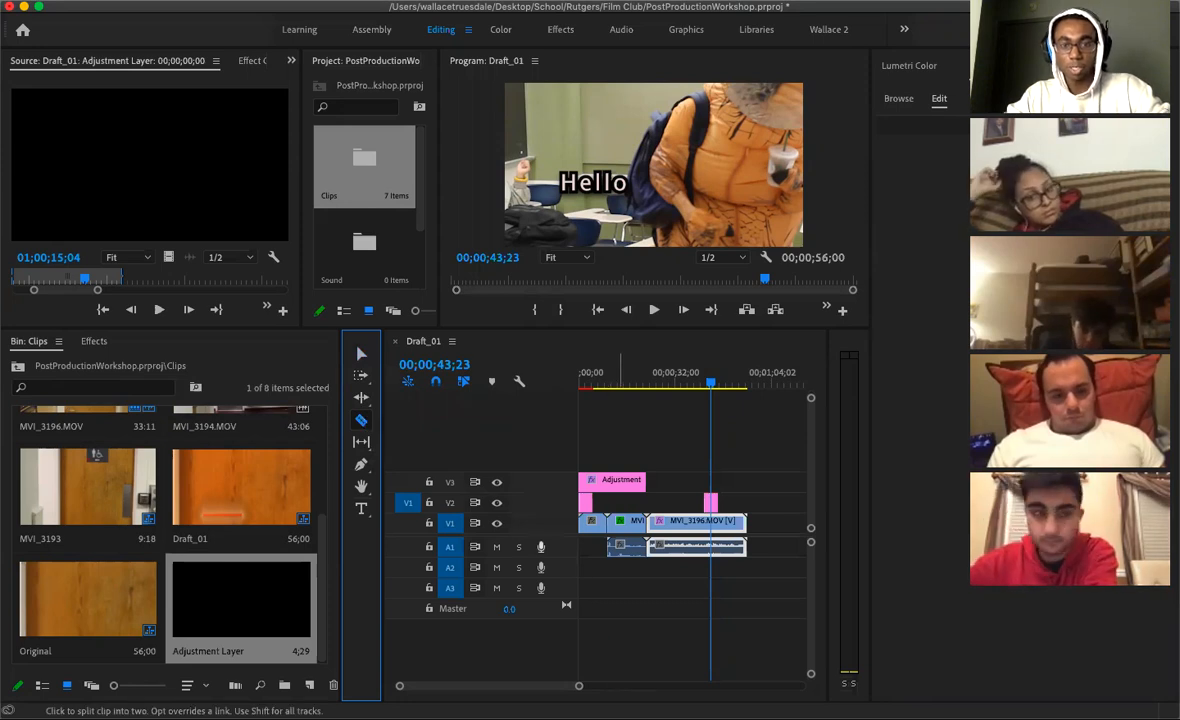
click(690, 440)
key(equal)
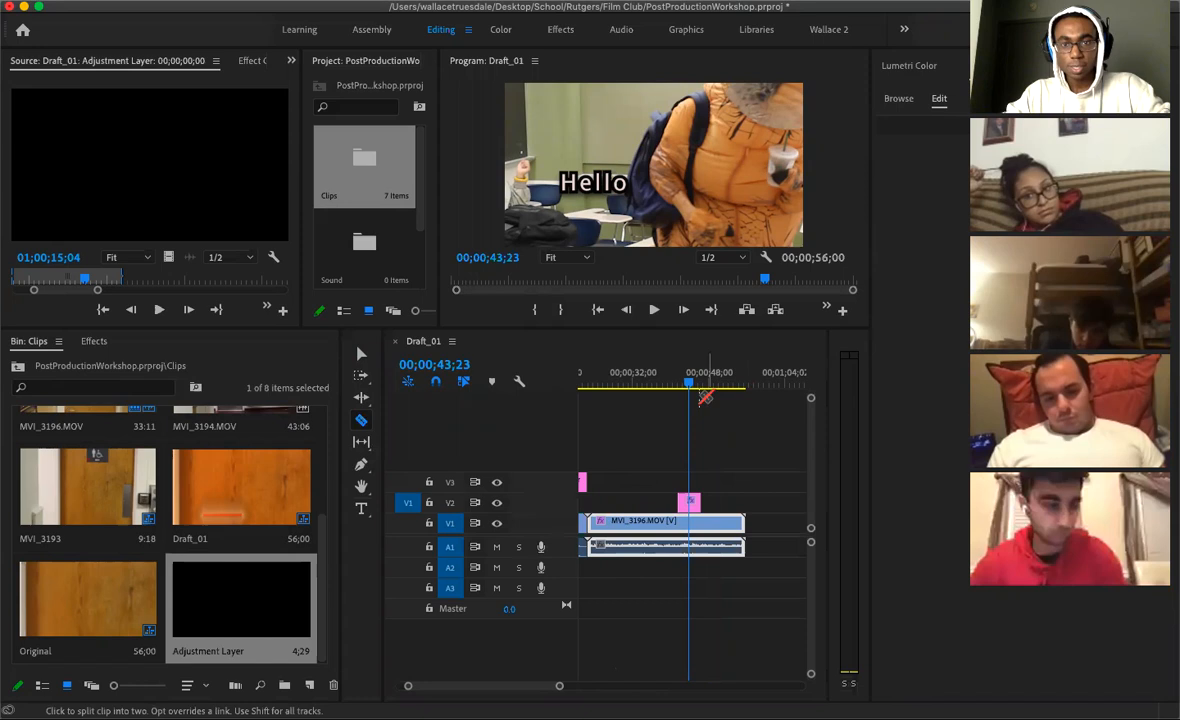
drag(688, 380, 660, 408)
drag(712, 412, 729, 401)
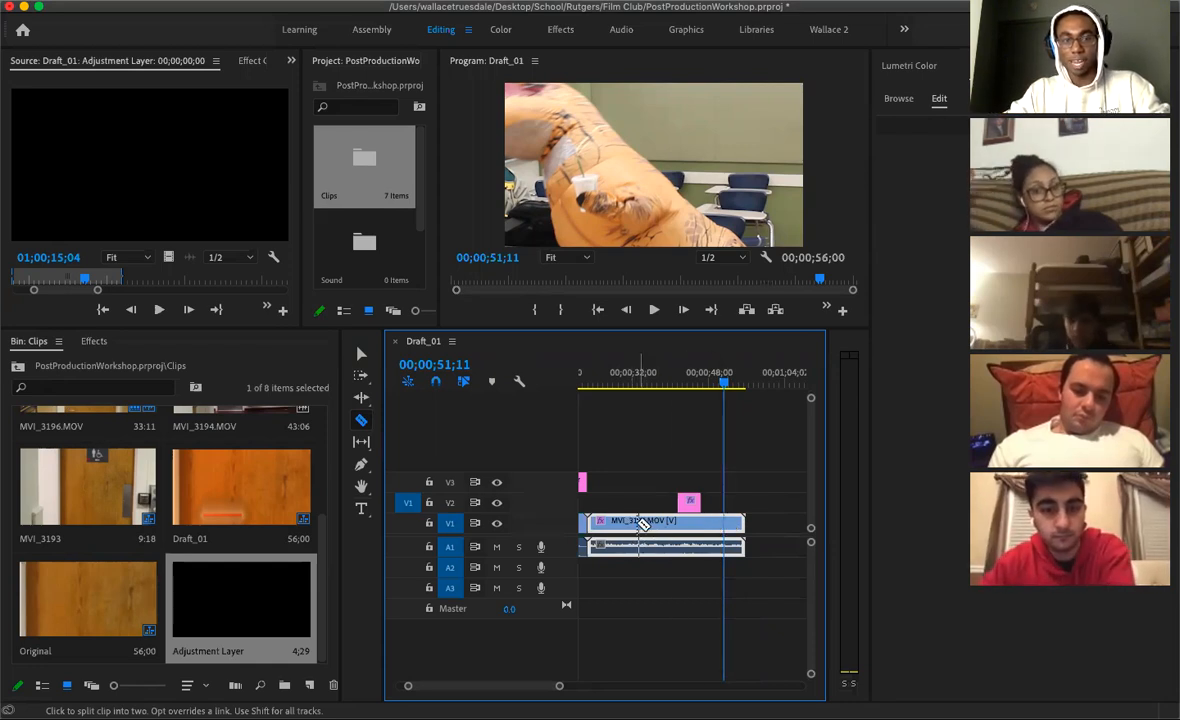
click(665, 523)
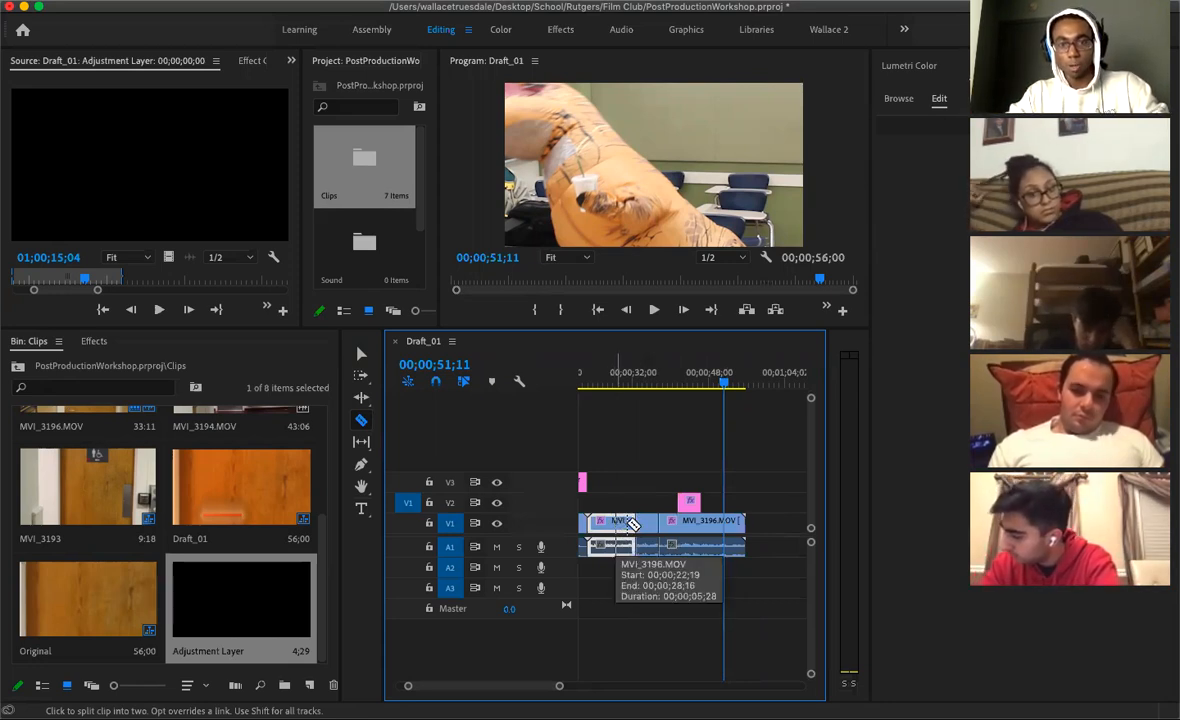
key(super+z)
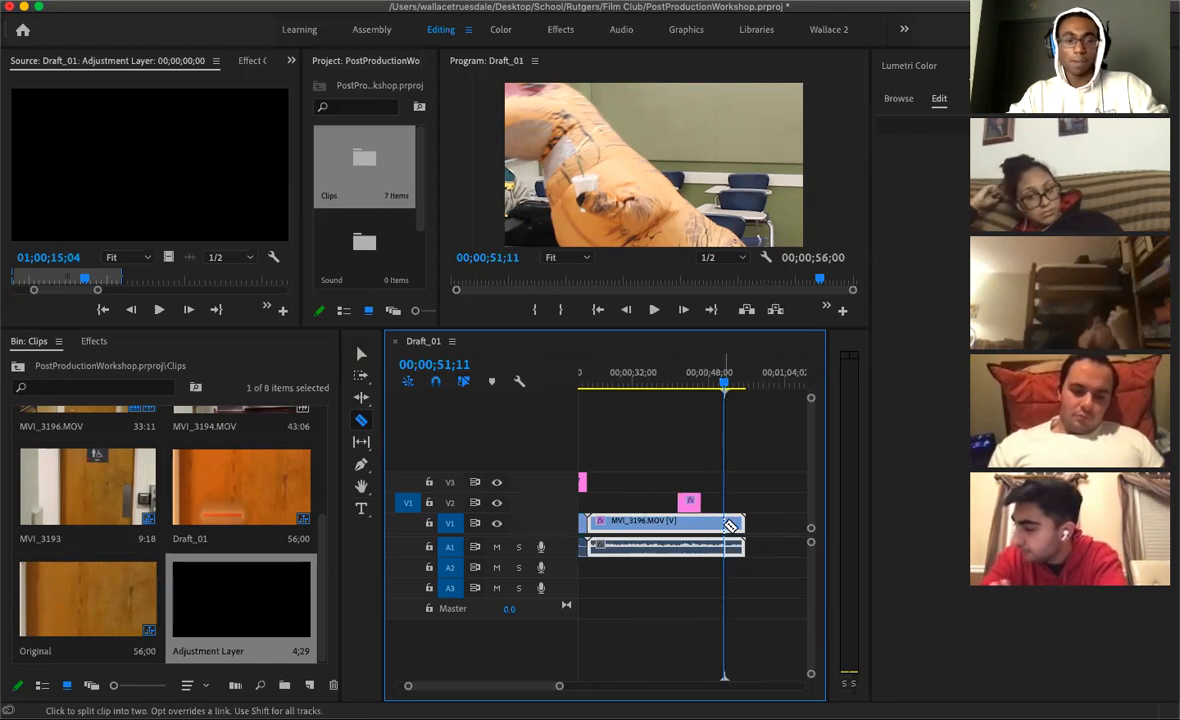
Split MVI_3196.MOV at 00;00;51;11 with the Razor tool and delete the segment after the cut
scroll(673, 557, up, 3)
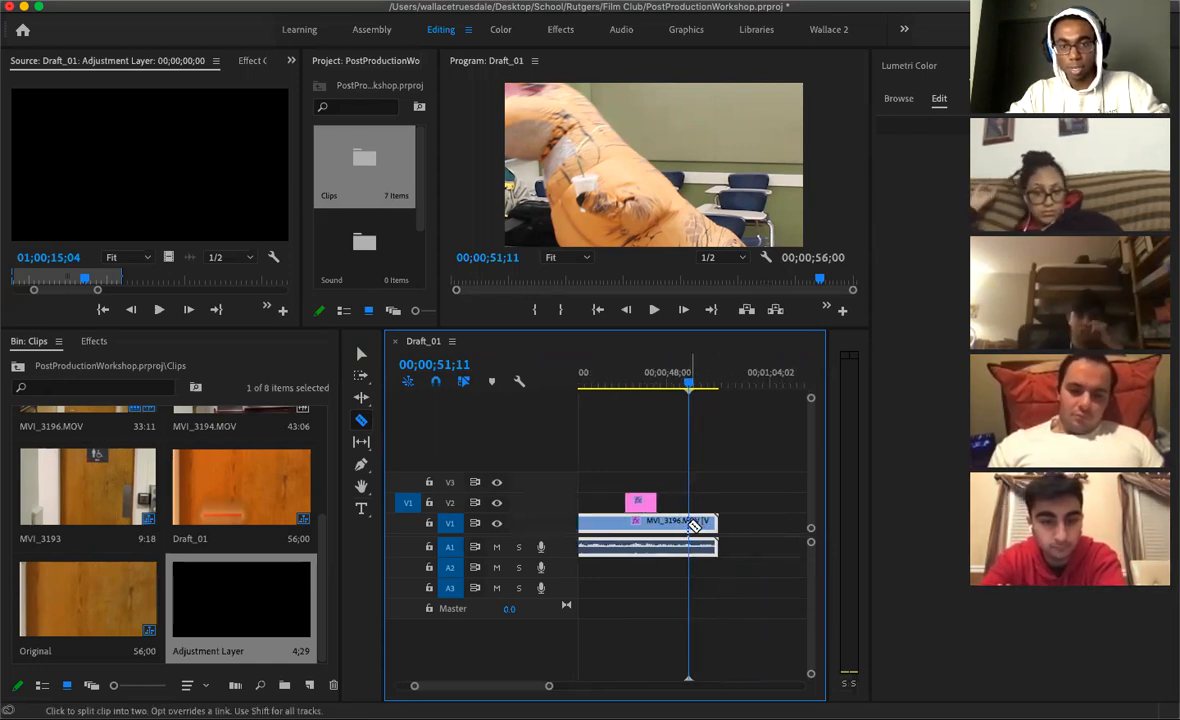
click(691, 522)
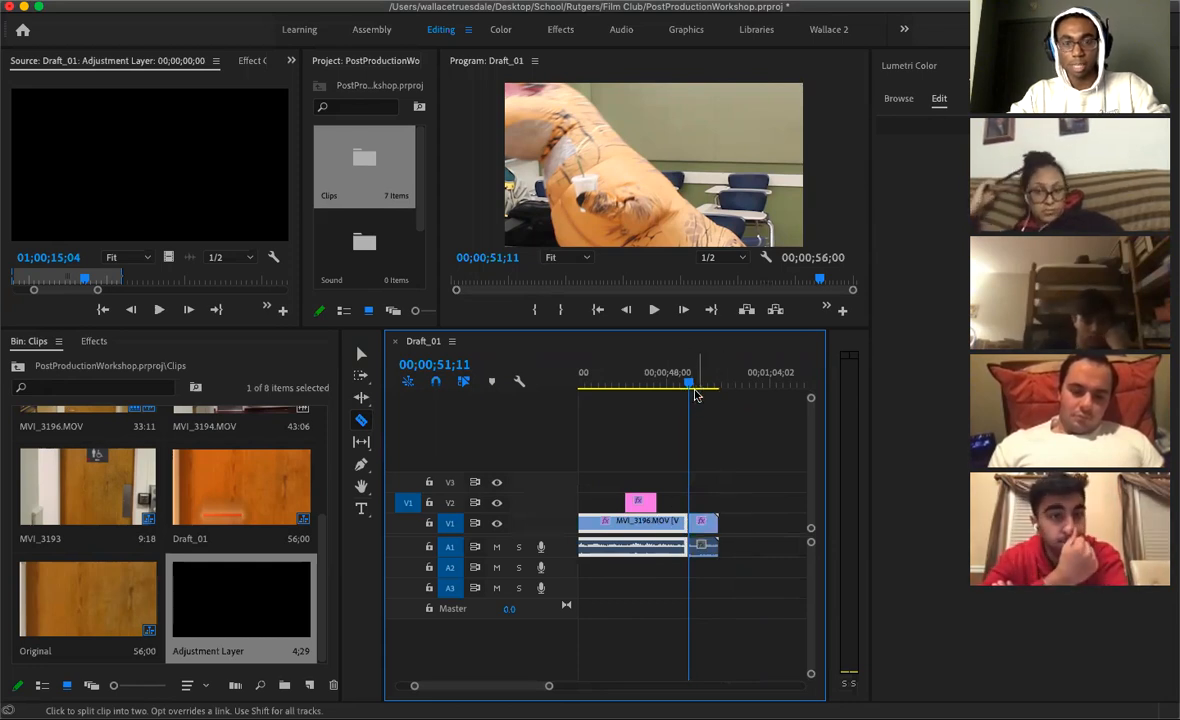
key(v)
drag(690, 390, 673, 397)
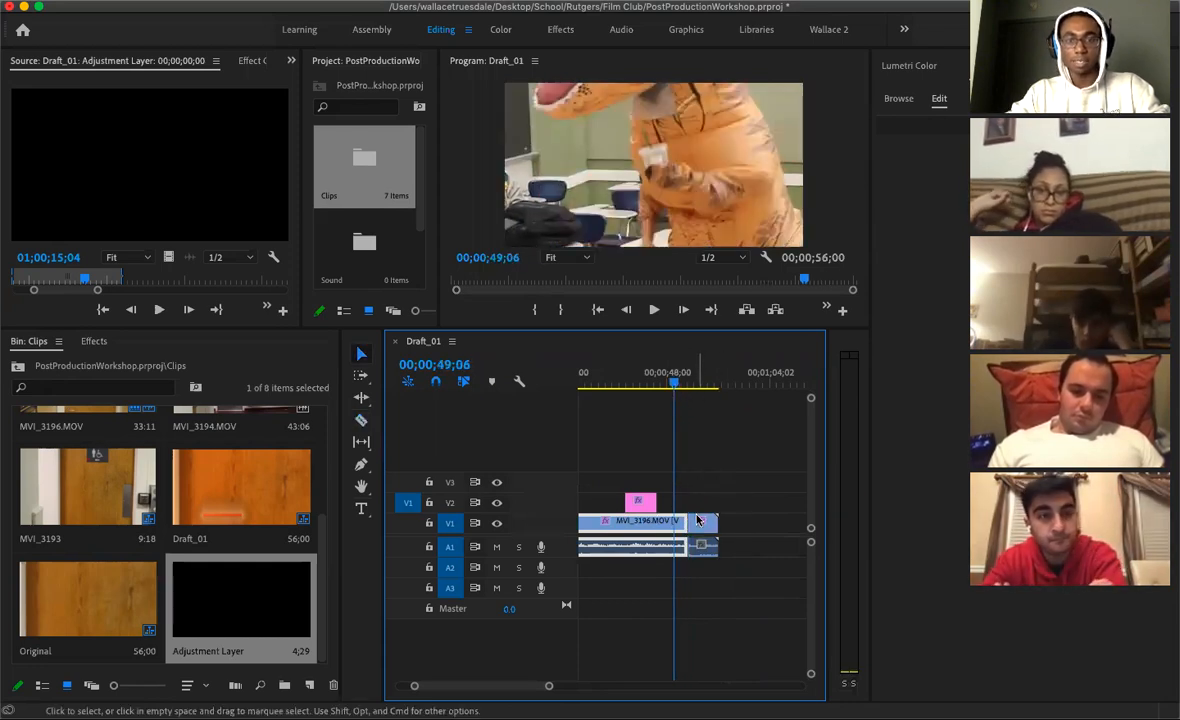
click(700, 523)
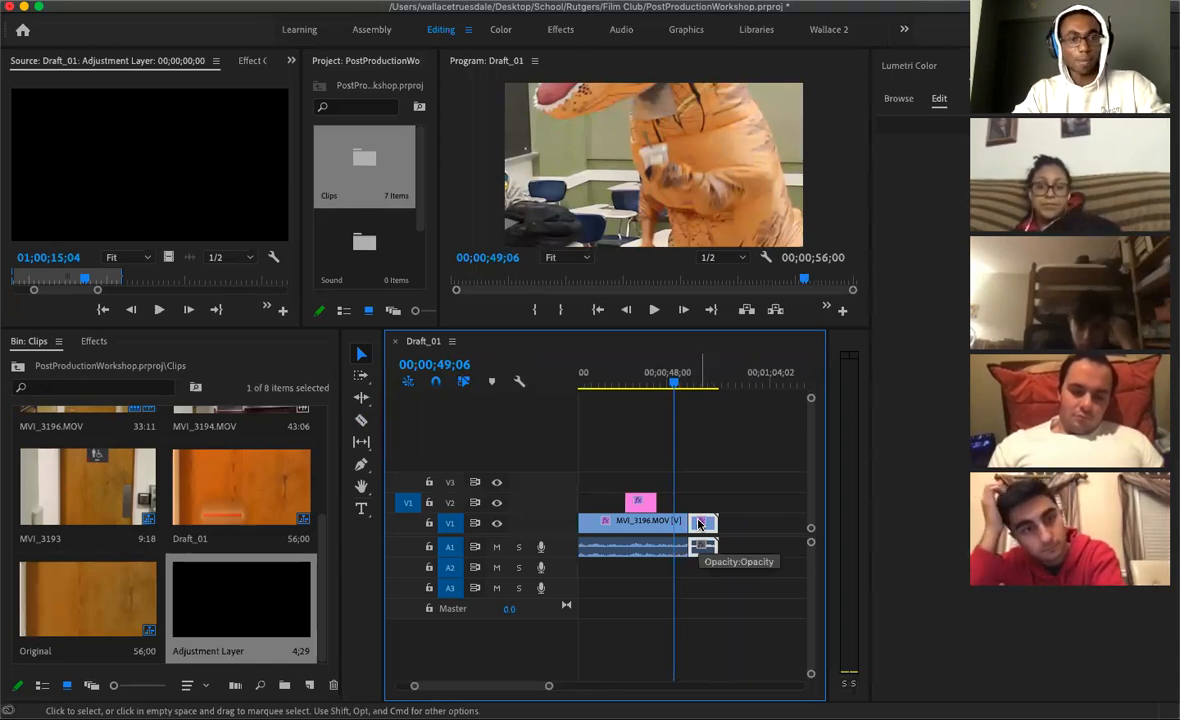
key(Delete)
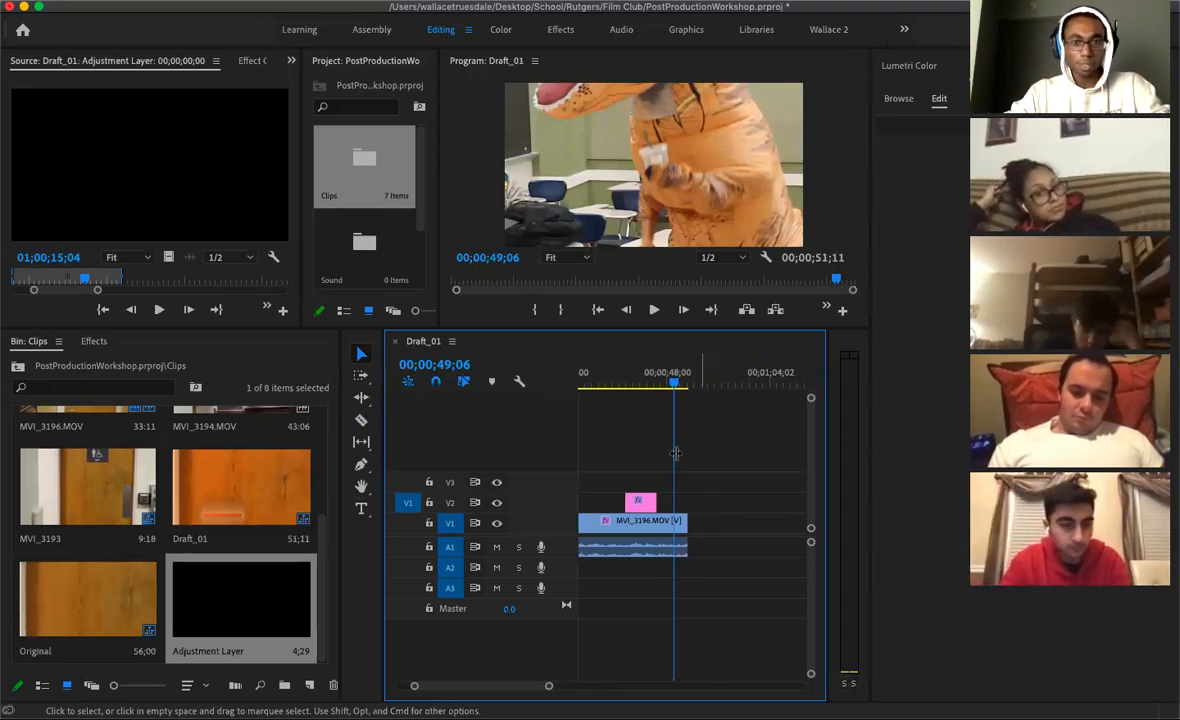
Undo the deletion of the end segment and the cut in MVI_3196.MOV
mouse_move(673, 385)
mouse_down()
mouse_move(695, 388)
mouse_move(677, 393)
mouse_up()
key(super+z)
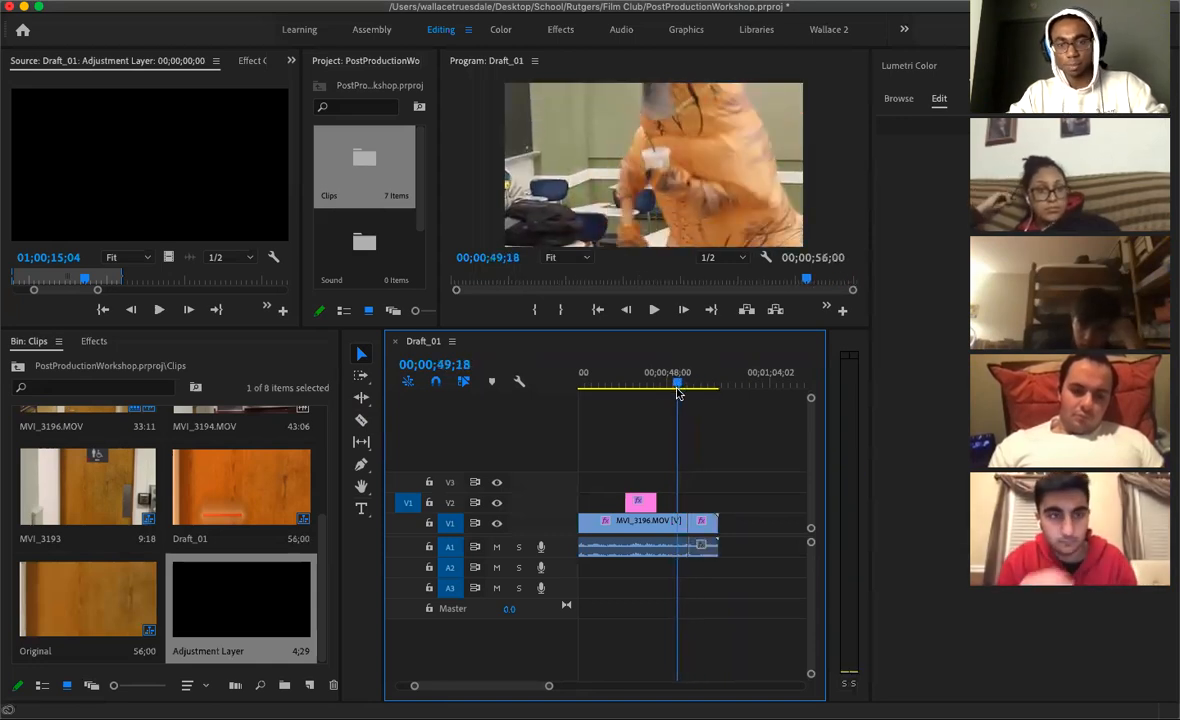
key(super+z)
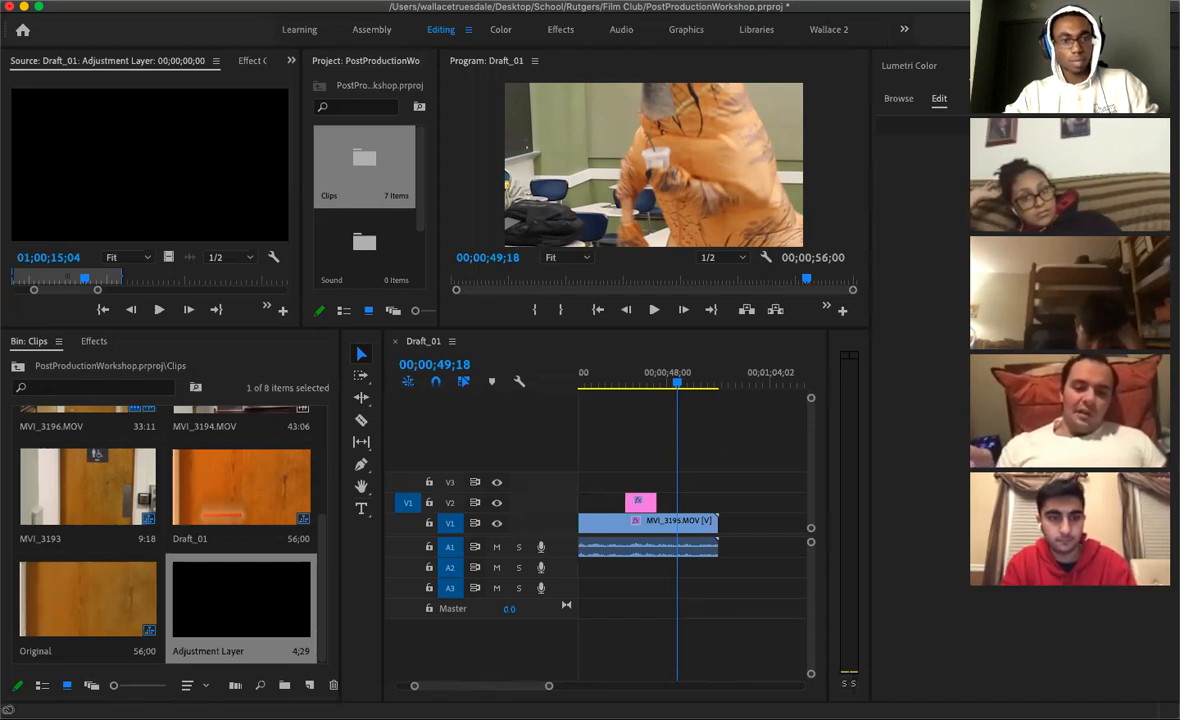
Split the MVI_3196.MOV clip at 00;00;52;04 with the Razor tool and return to the Selection tool
click(697, 528)
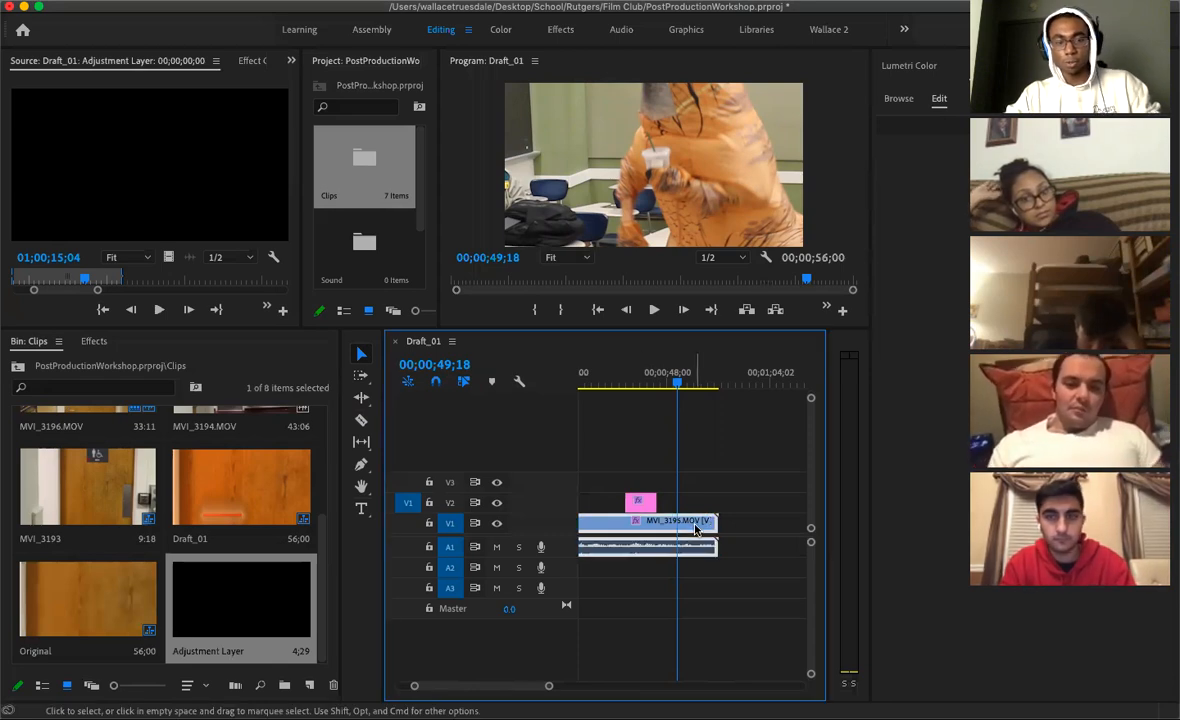
drag(680, 386, 697, 387)
key(c)
click(692, 528)
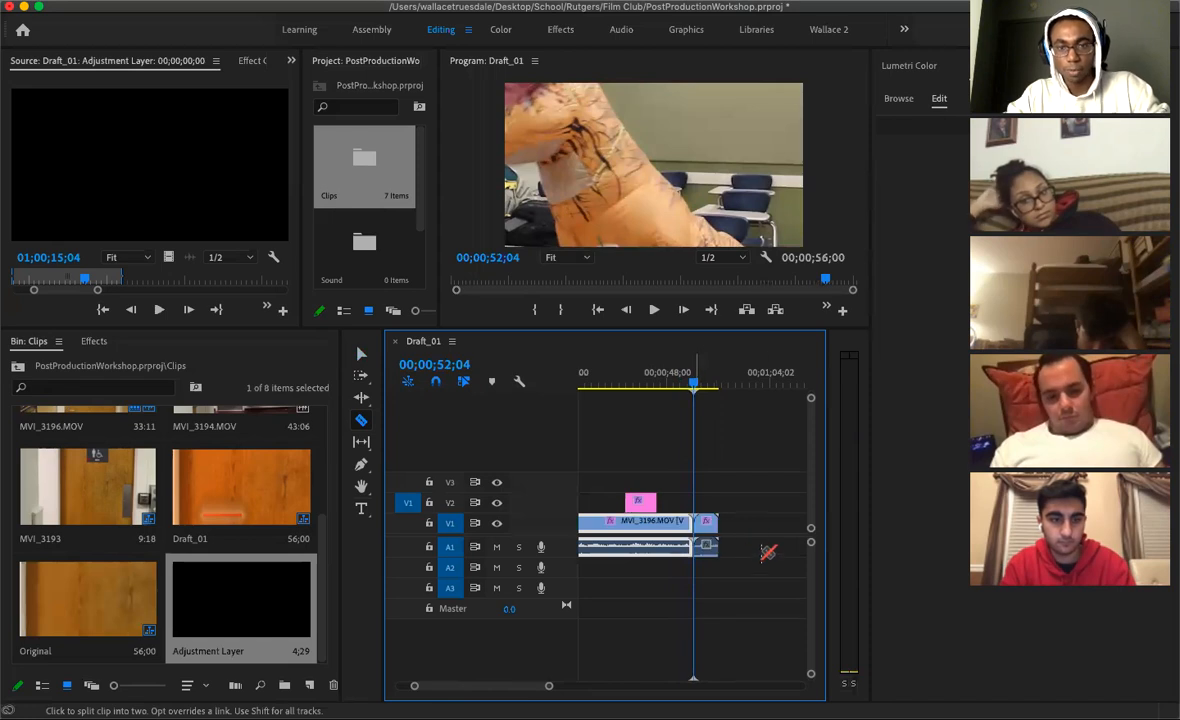
key(v)
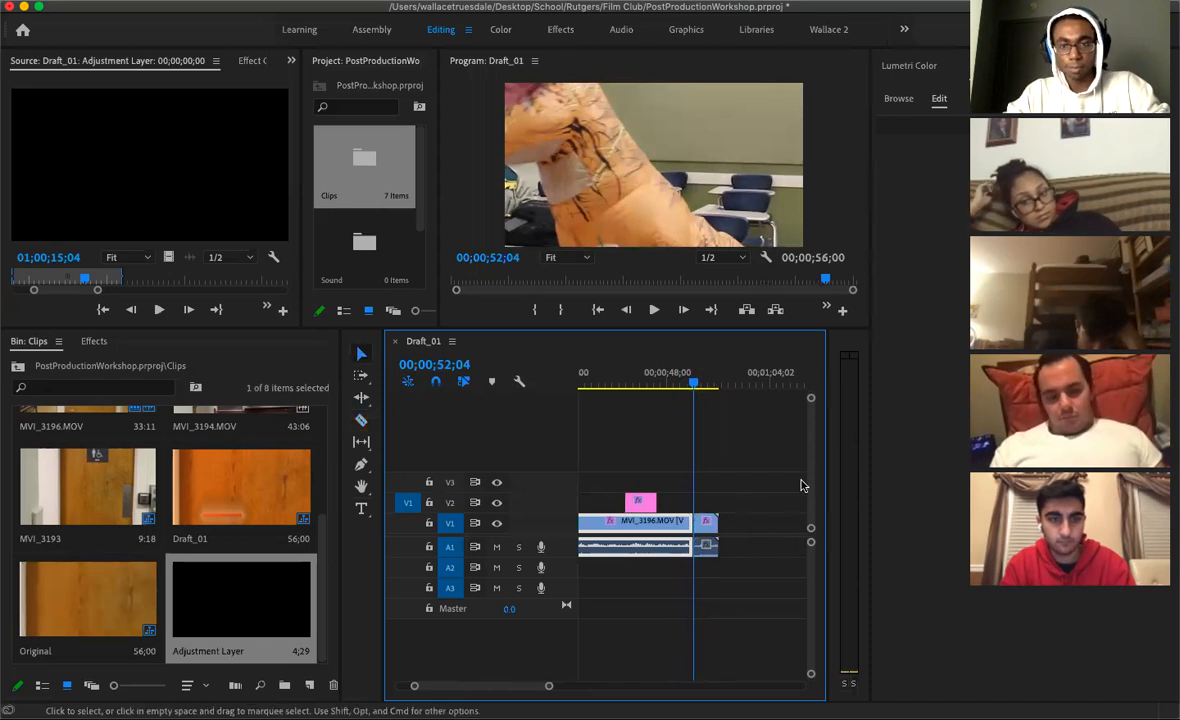
Select the short end segment of MVI_3196.MOV and move the playhead back to 00;00;49;02
click(710, 540)
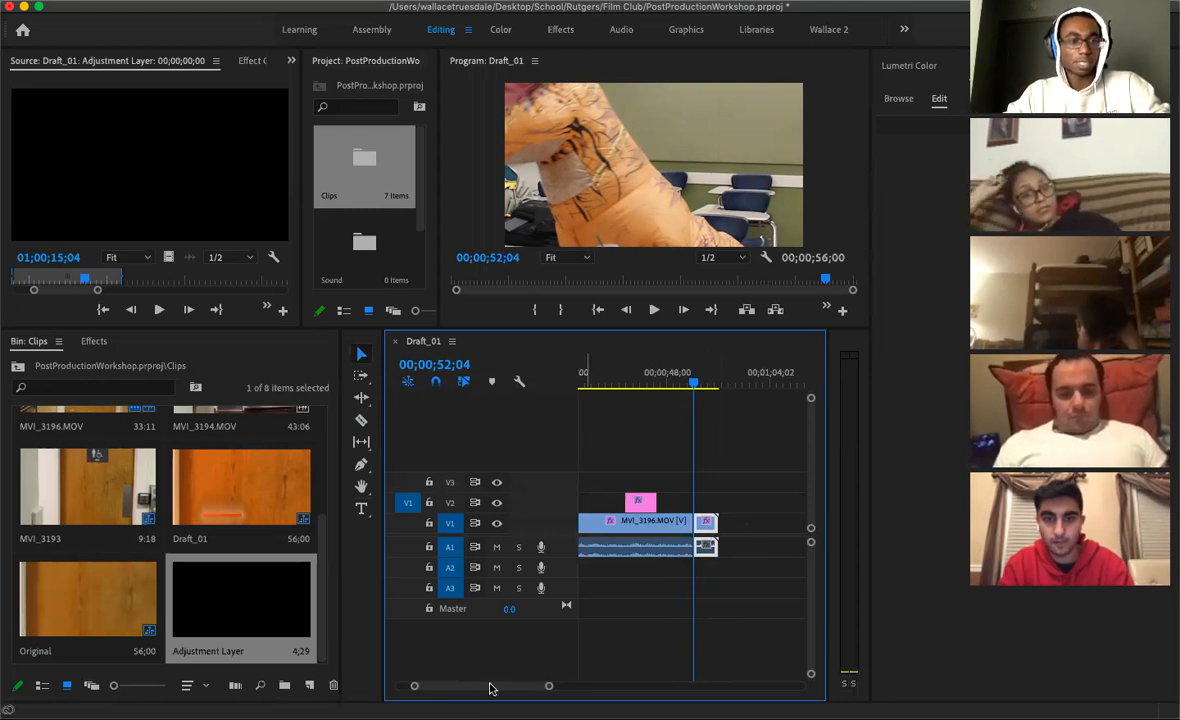
key(minus)
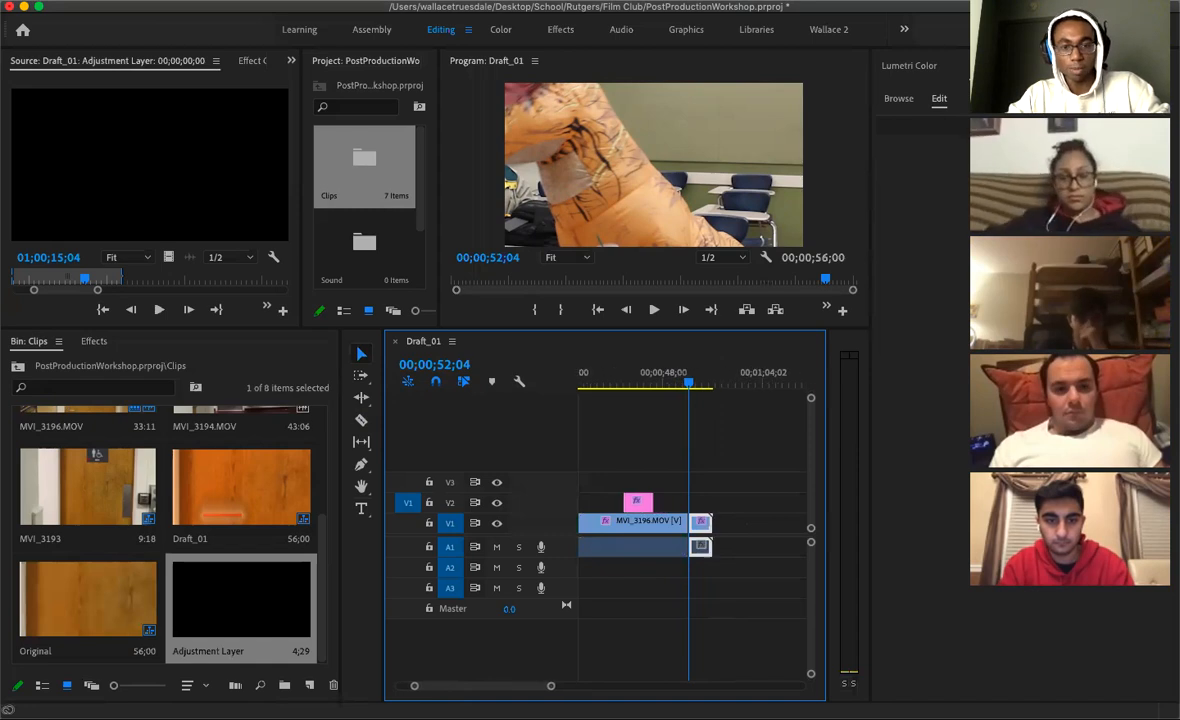
key(equal)
key(minus)
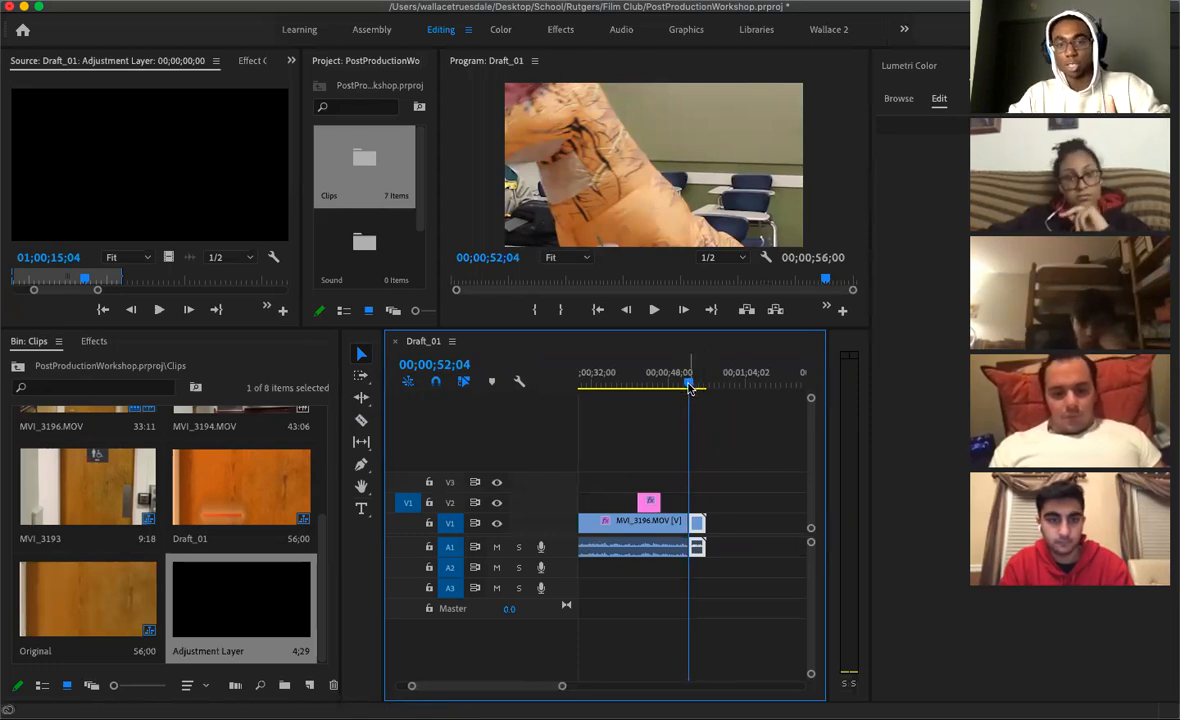
drag(684, 388, 676, 387)
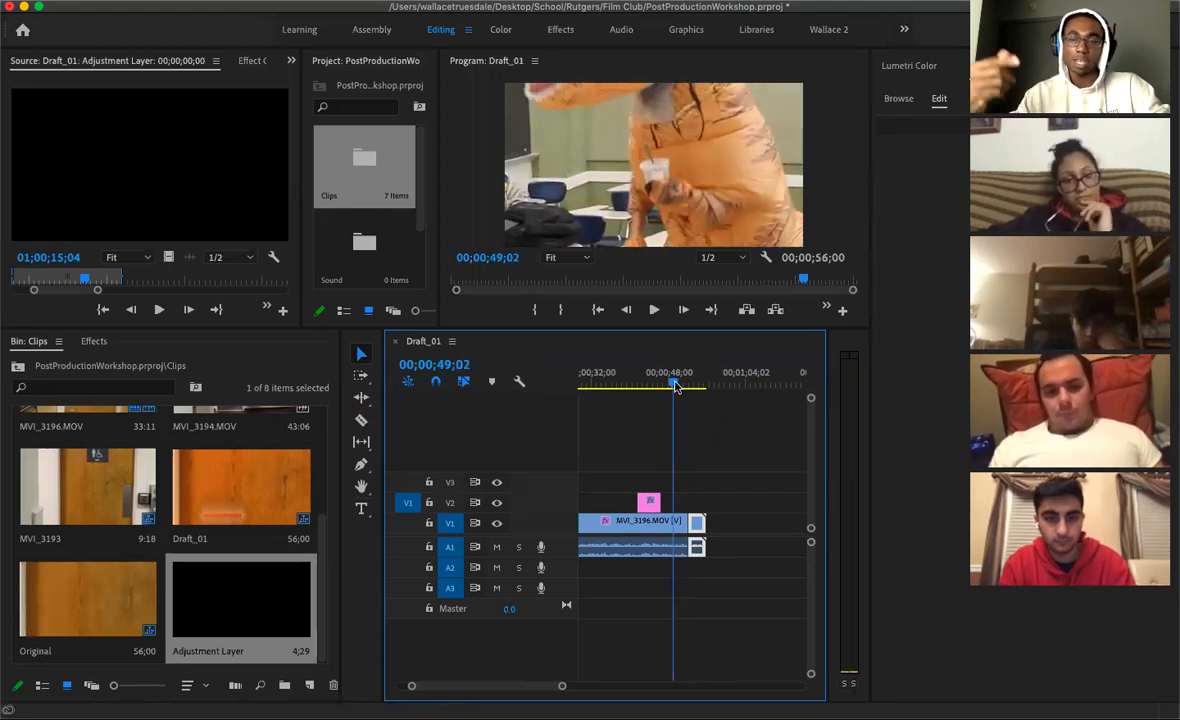
Paste the end segment of MVI_3196.MOV at 00;00;49;02 and at 00;01;05;20, undoing each paste
key(super+v)
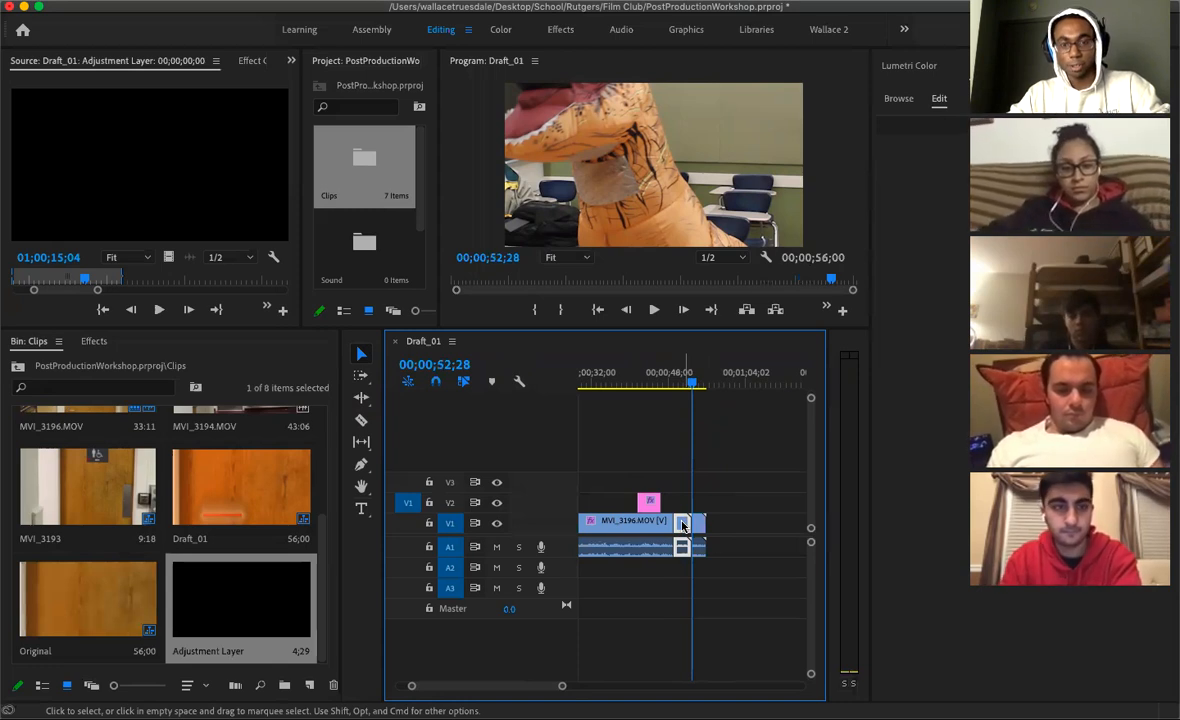
click(673, 380)
drag(672, 380, 755, 410)
key(super+v)
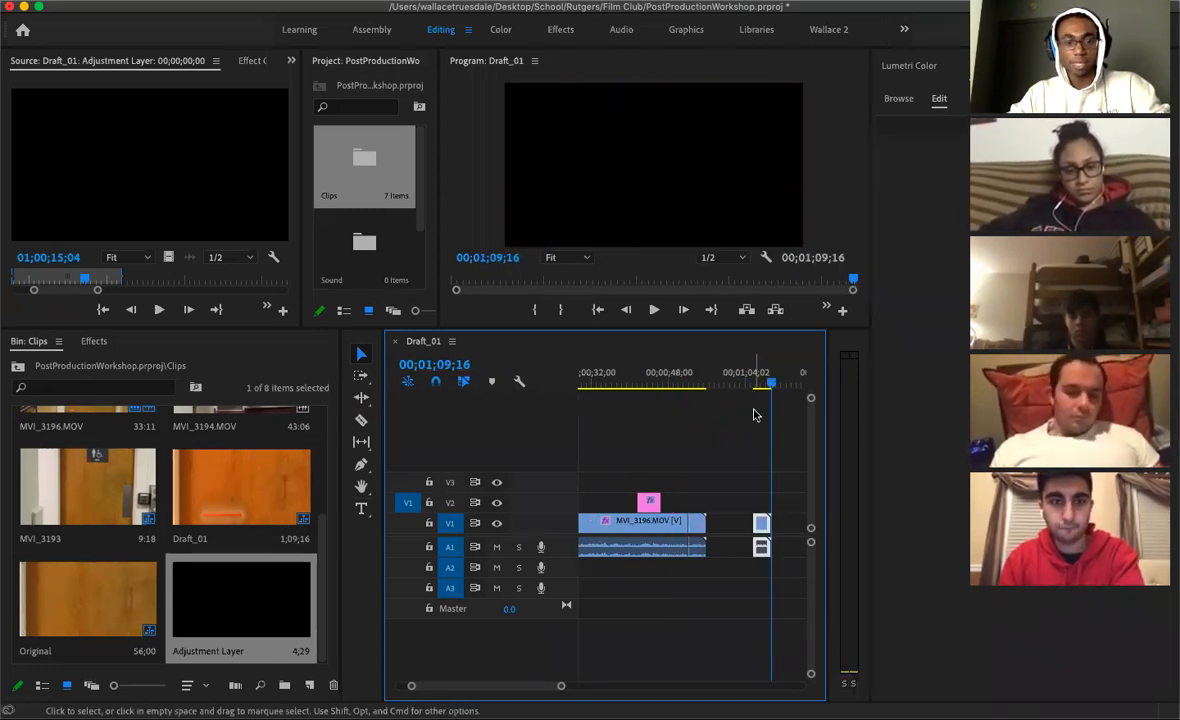
key(super+z)
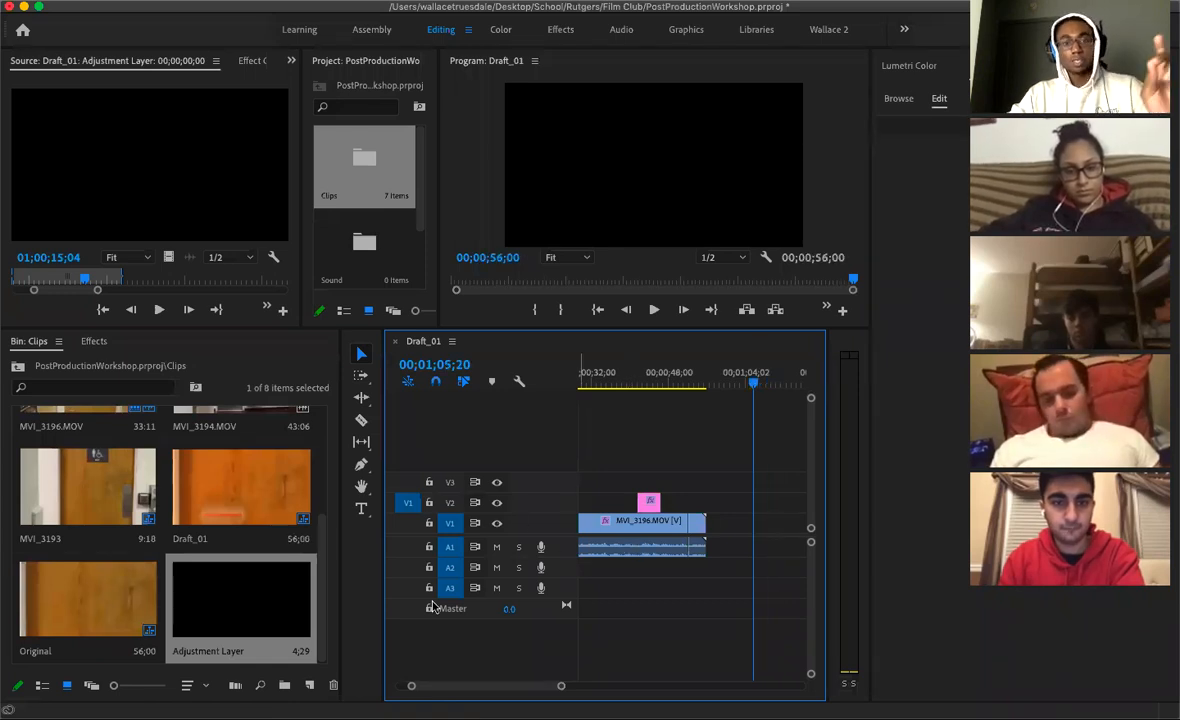
Lock tracks V1 and A1, and paste the copied end segment onto V2 and A2 at 00;00;51;19
click(429, 524)
click(429, 547)
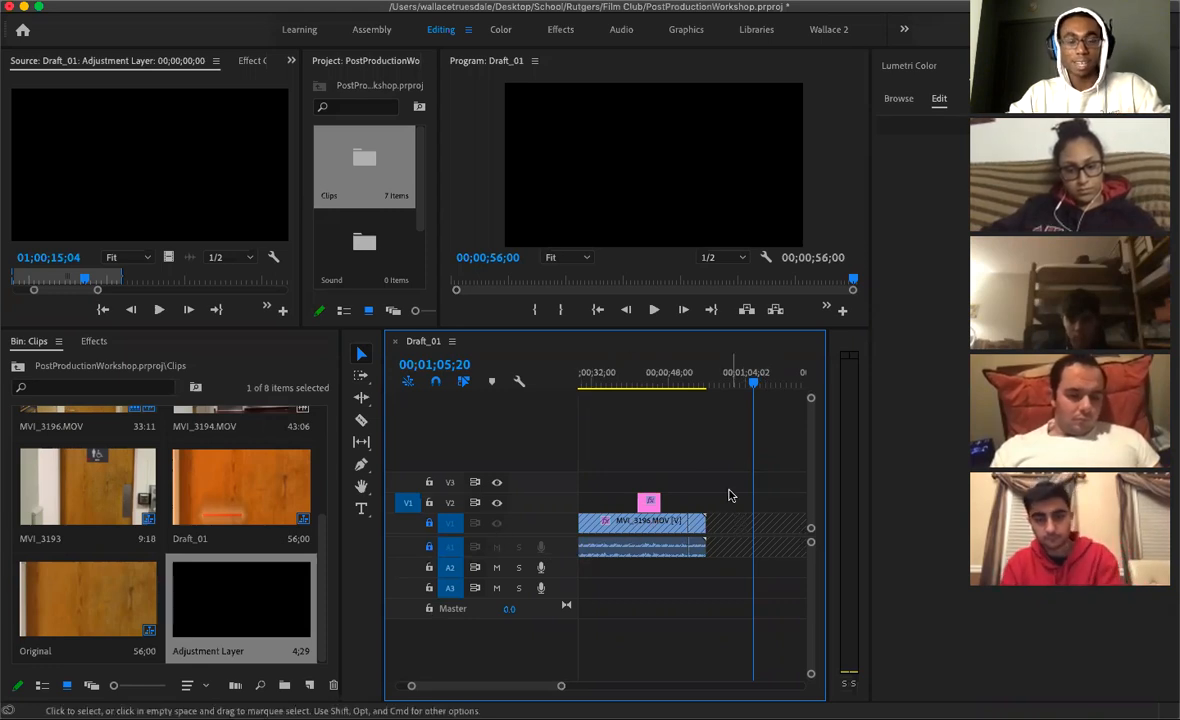
click(362, 421)
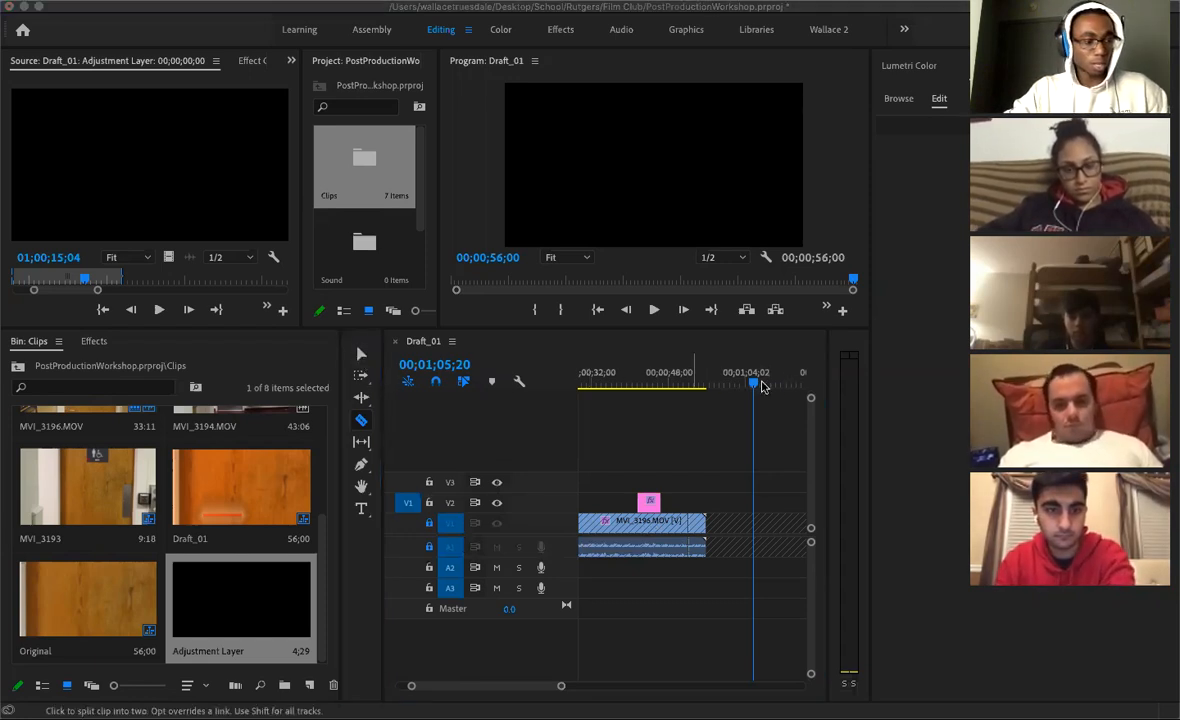
click(757, 388)
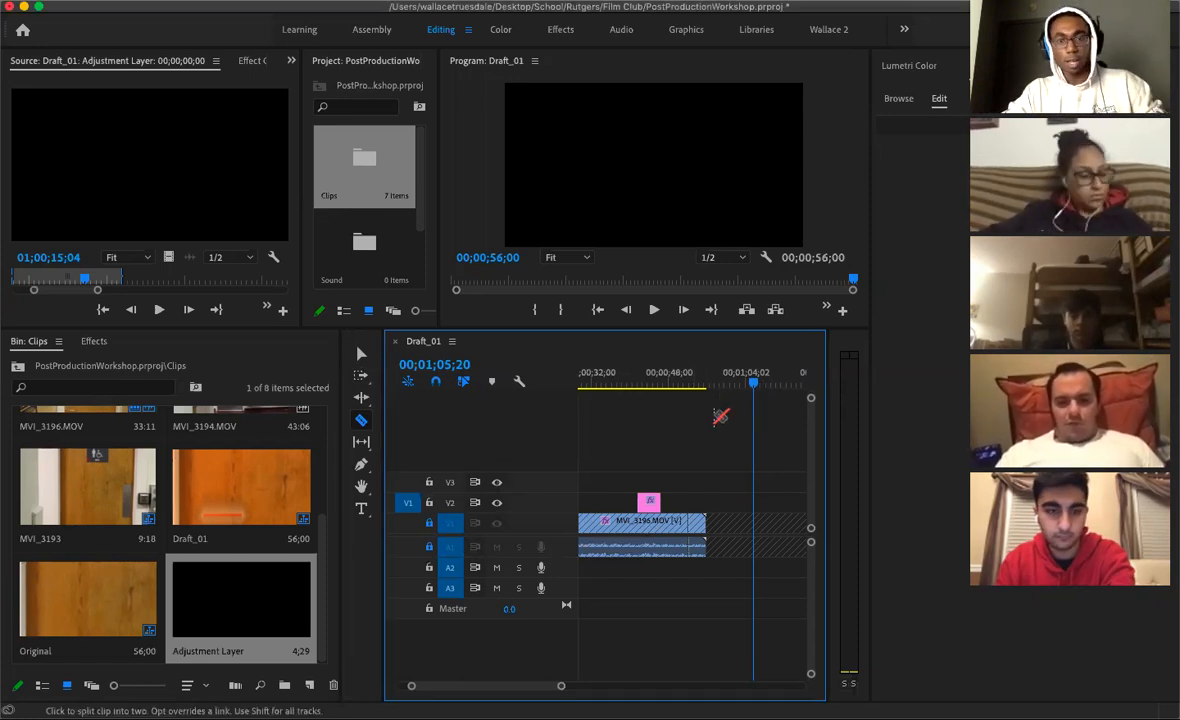
key(v)
click(688, 385)
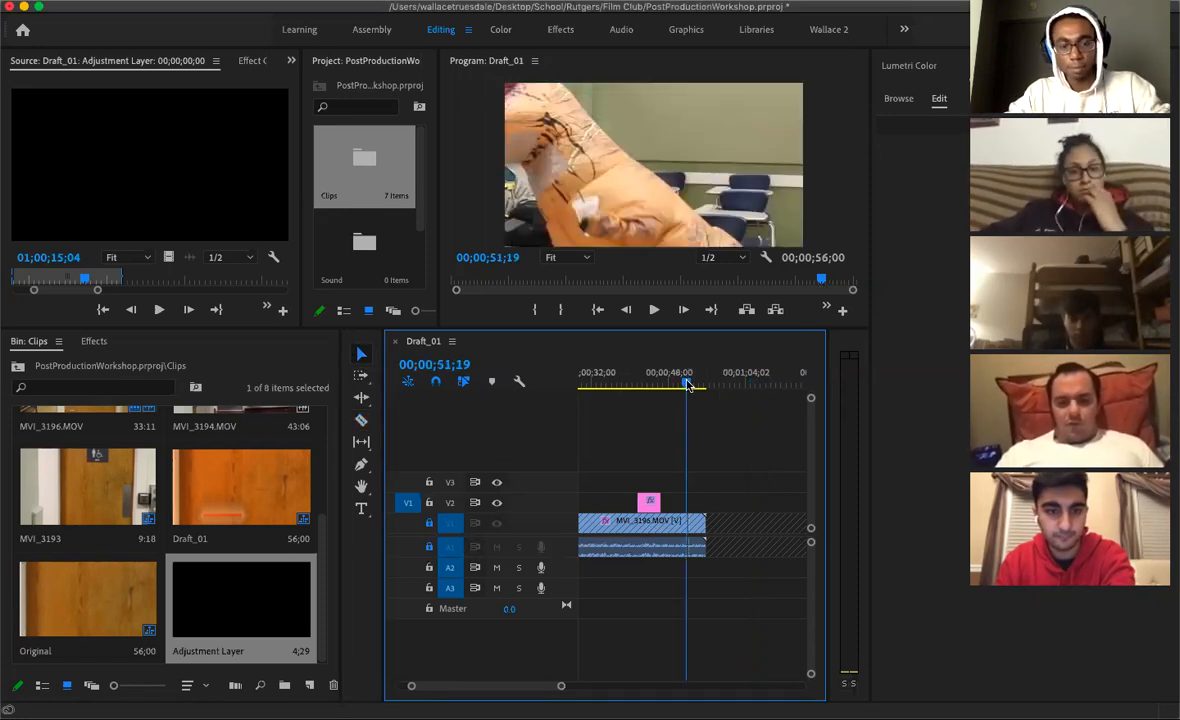
drag(688, 385, 704, 386)
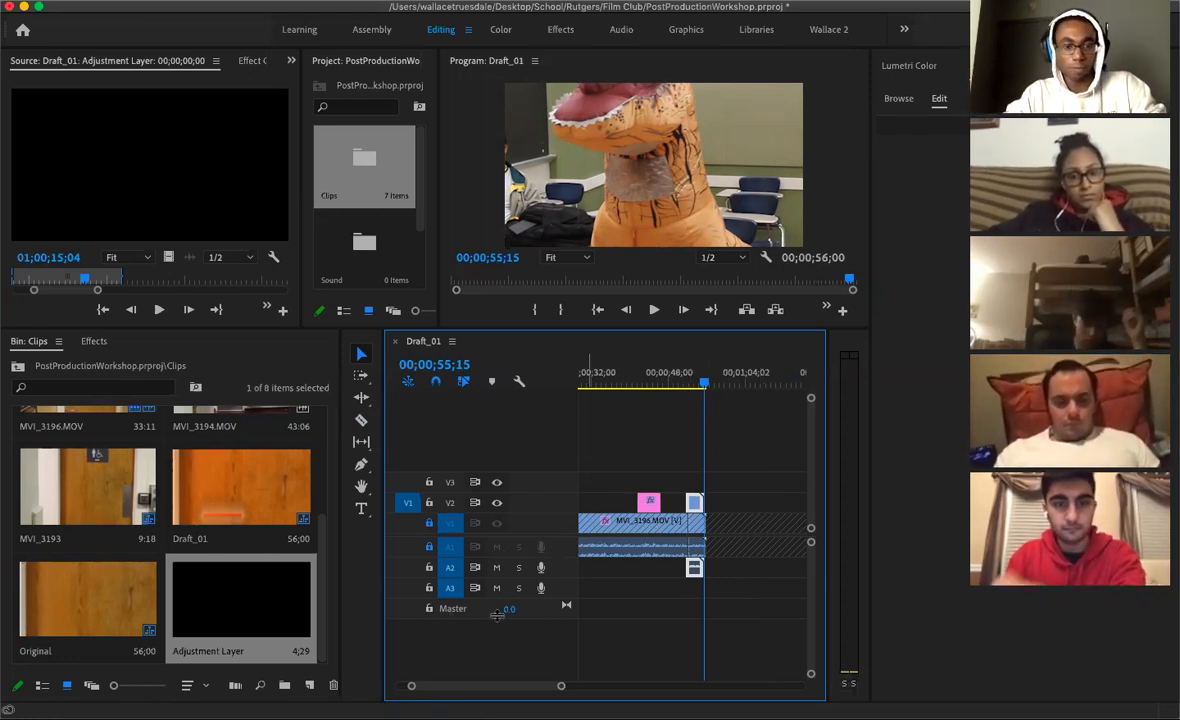
Undo the paste on V2 and A2, and unlock tracks V1 and A1
key(ctrl+z)
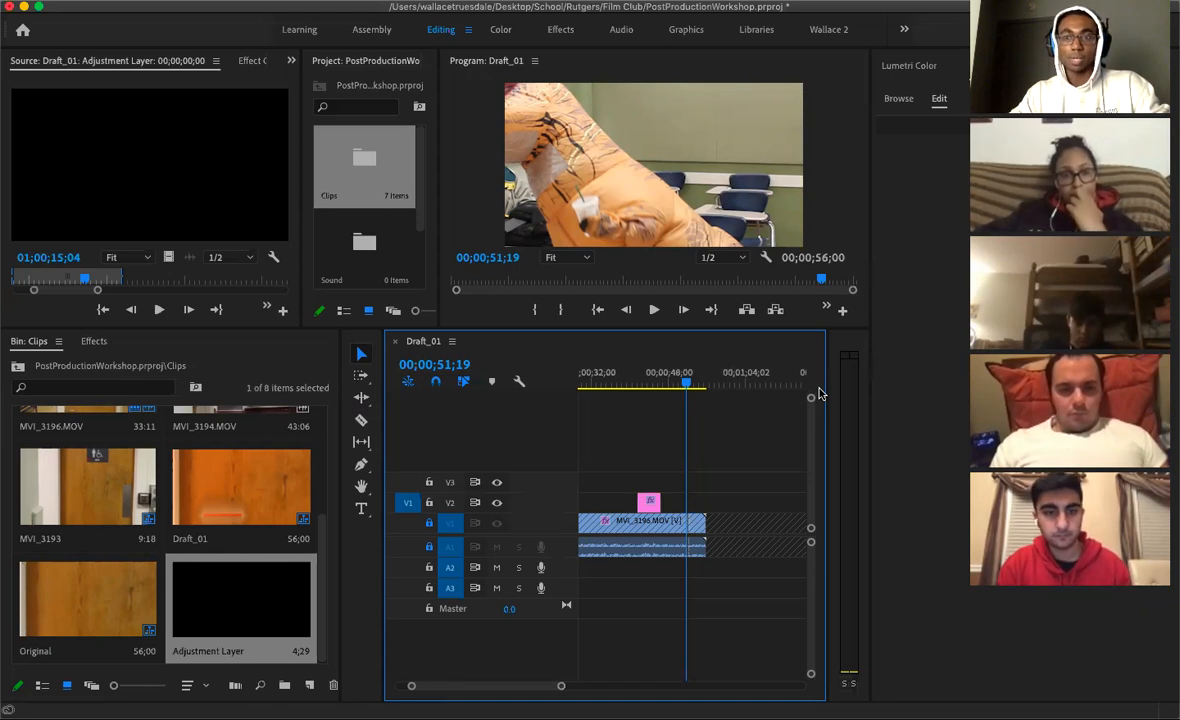
click(429, 522)
click(429, 546)
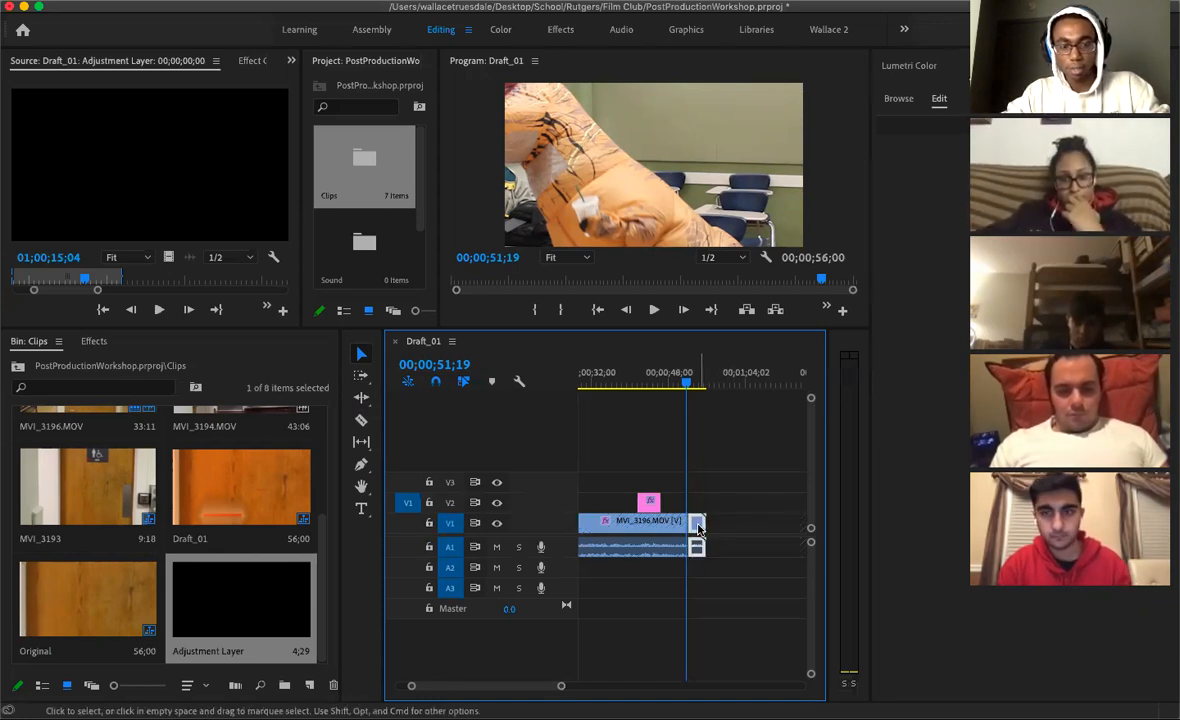
Duplicate the end segment of MVI_3196.MOV to 00;01;00;27 on V1 and delete the copy
drag(698, 527, 741, 530)
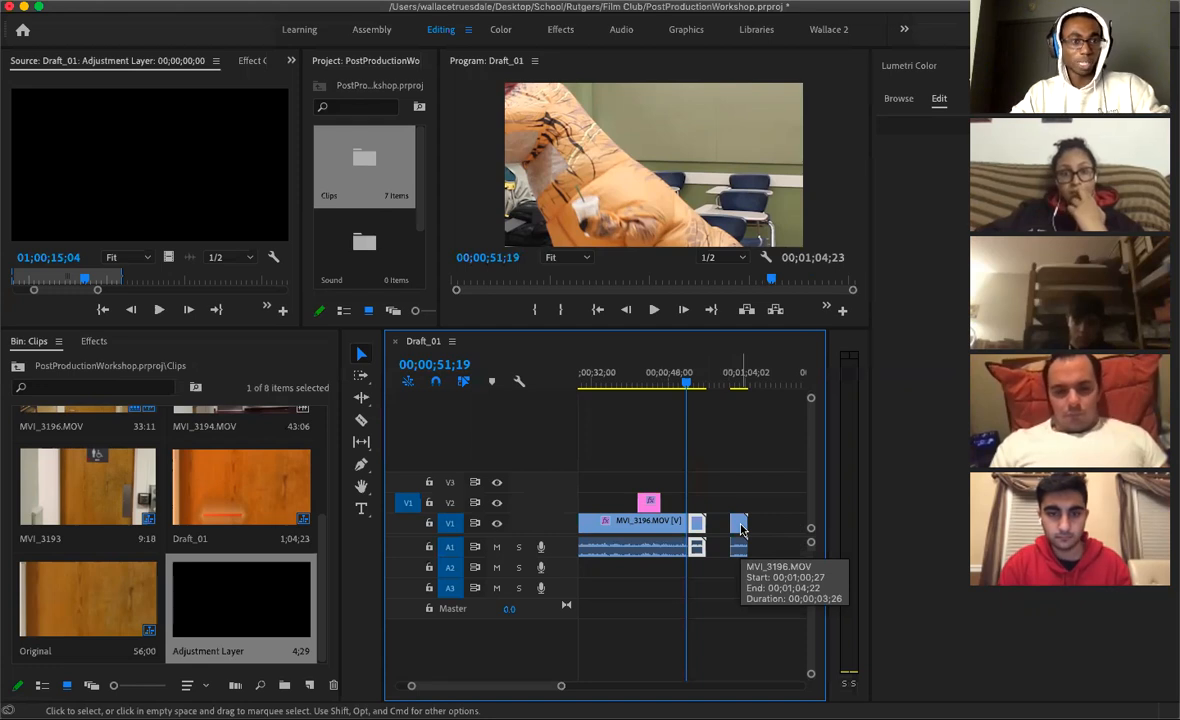
click(741, 528)
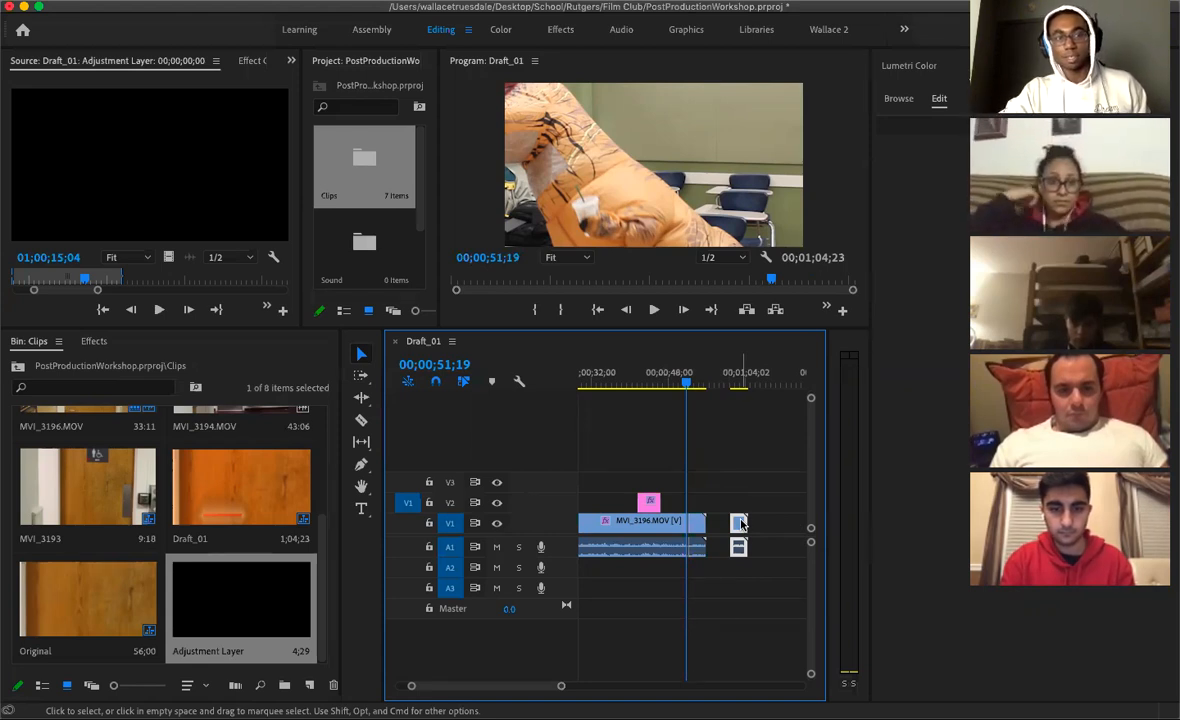
key(Delete)
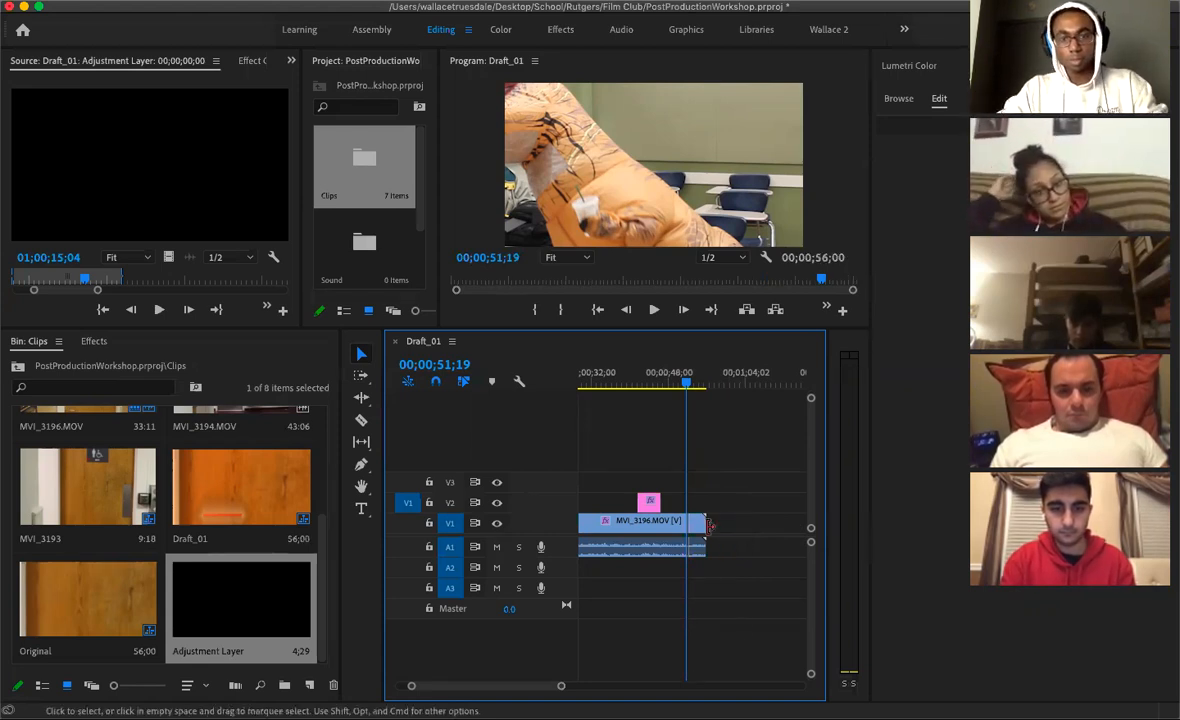
Undo back past the Razor cut in MVI_3196.MOV and move the playhead to 00;00;46;15
key(super+z)
key(super+shift+z)
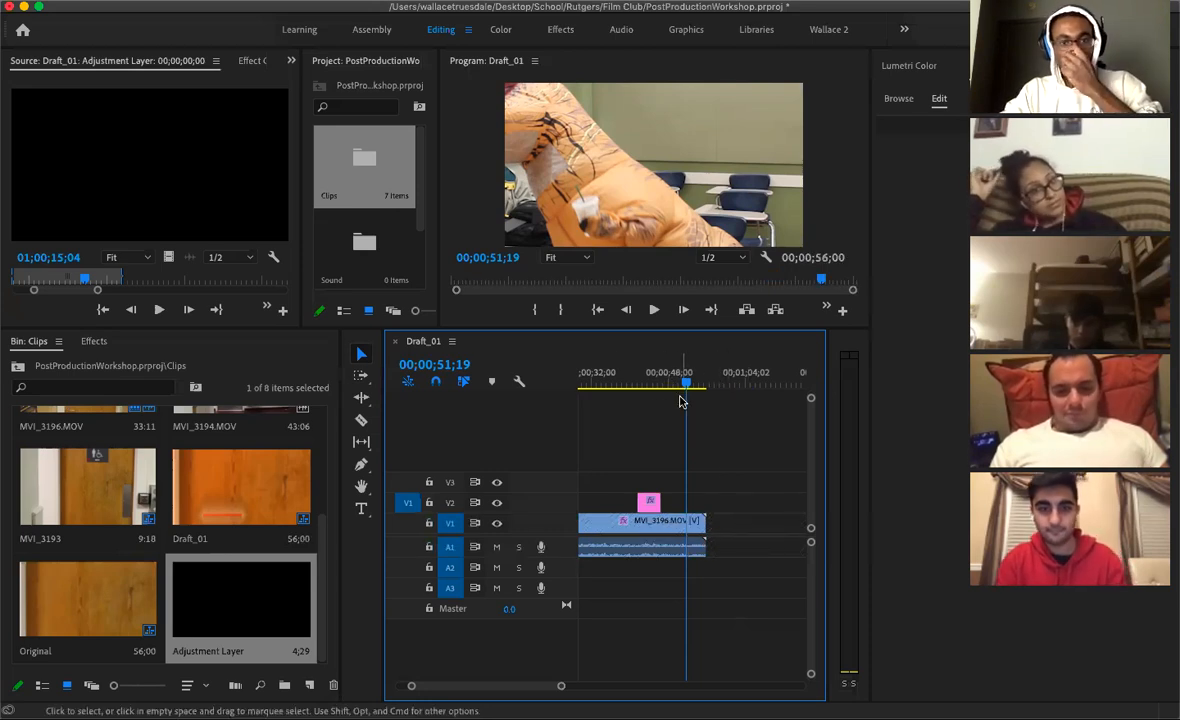
drag(678, 391, 661, 389)
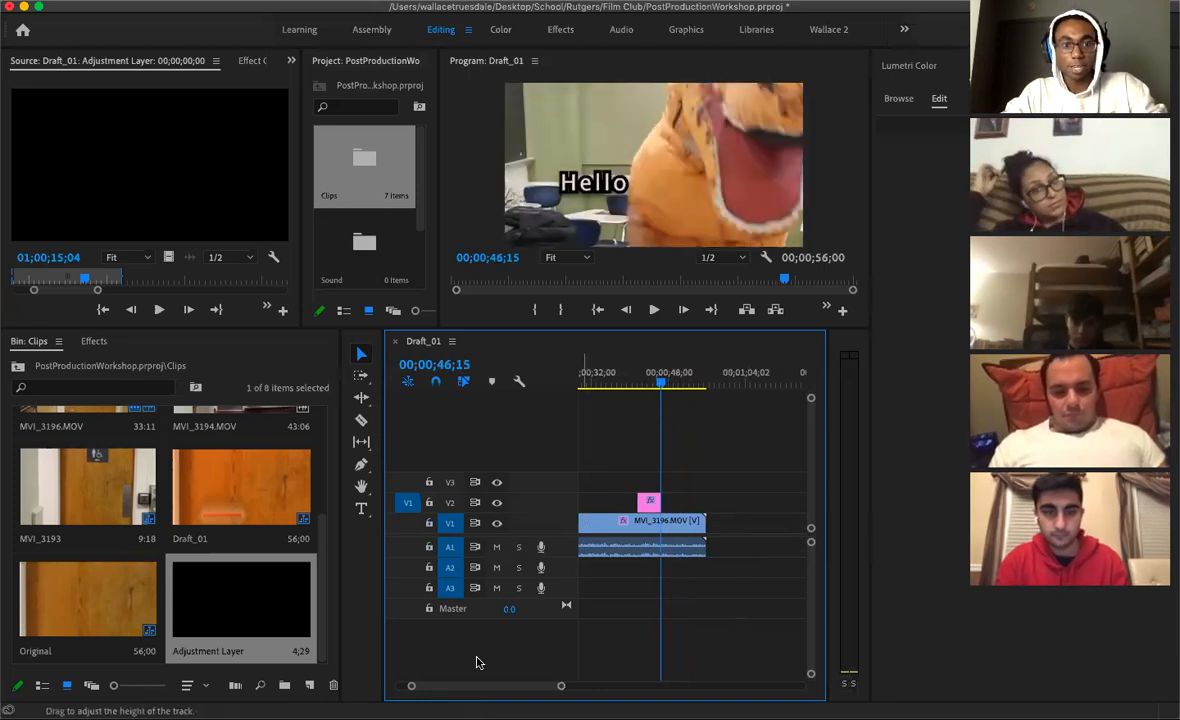
drag(489, 687, 440, 692)
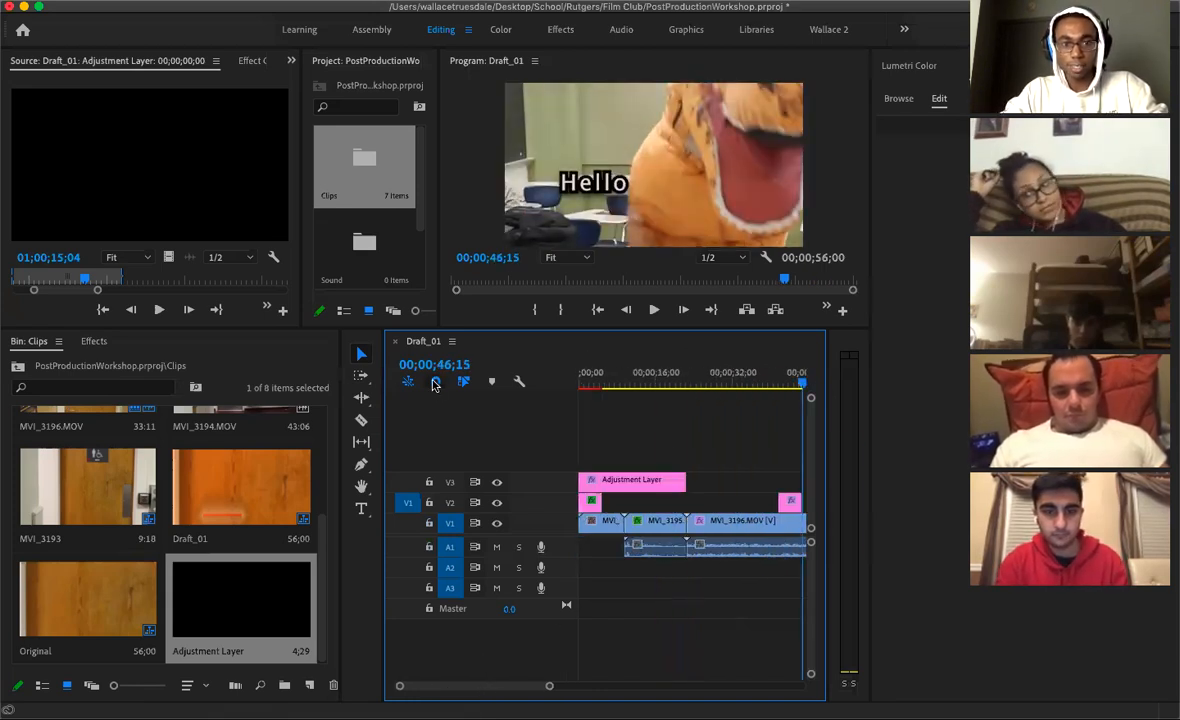
click(366, 377)
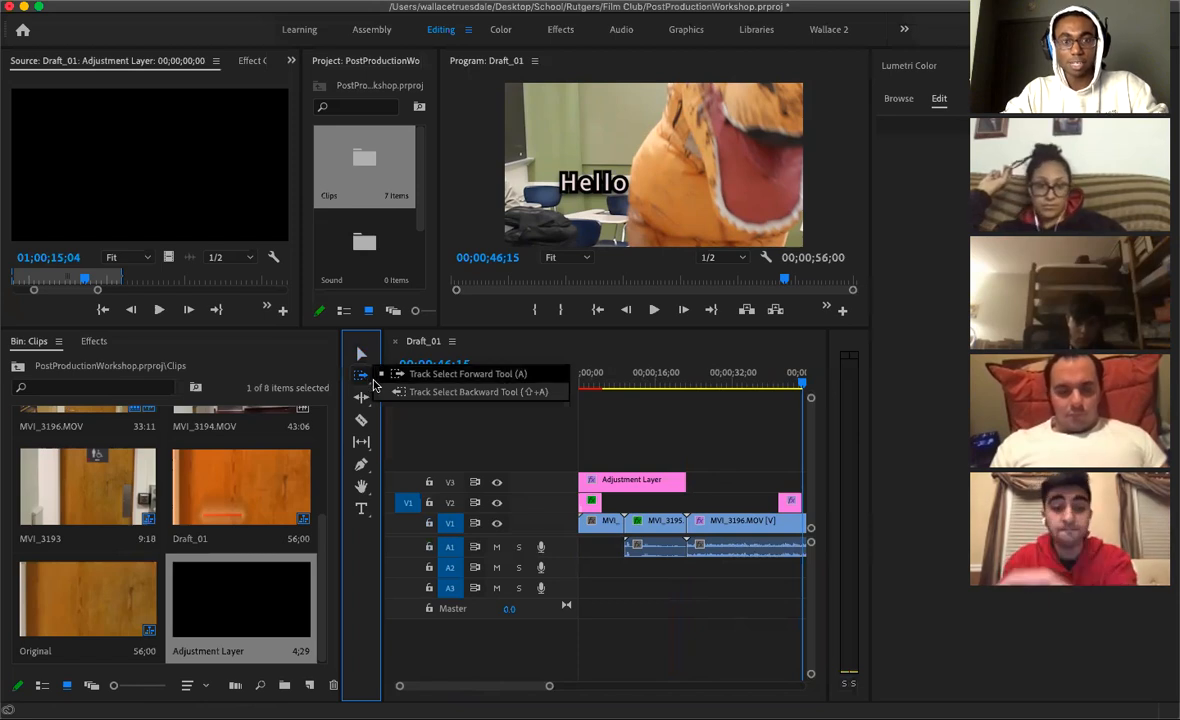
click(400, 375)
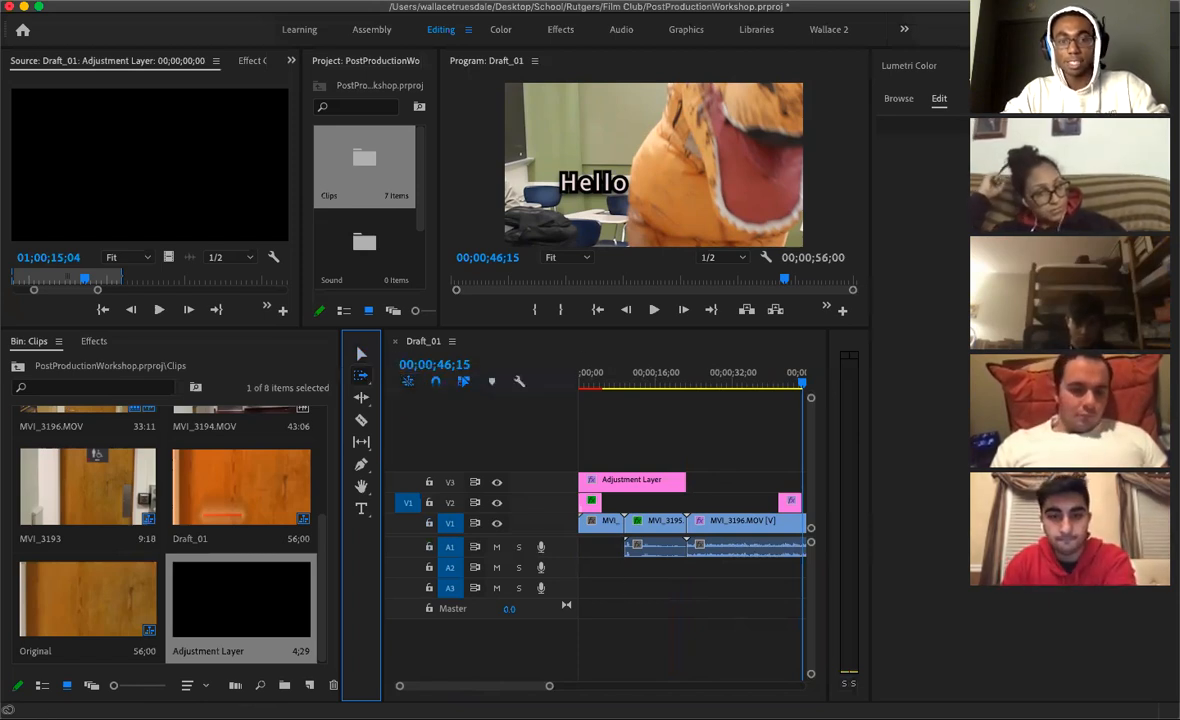
drag(550, 690, 597, 688)
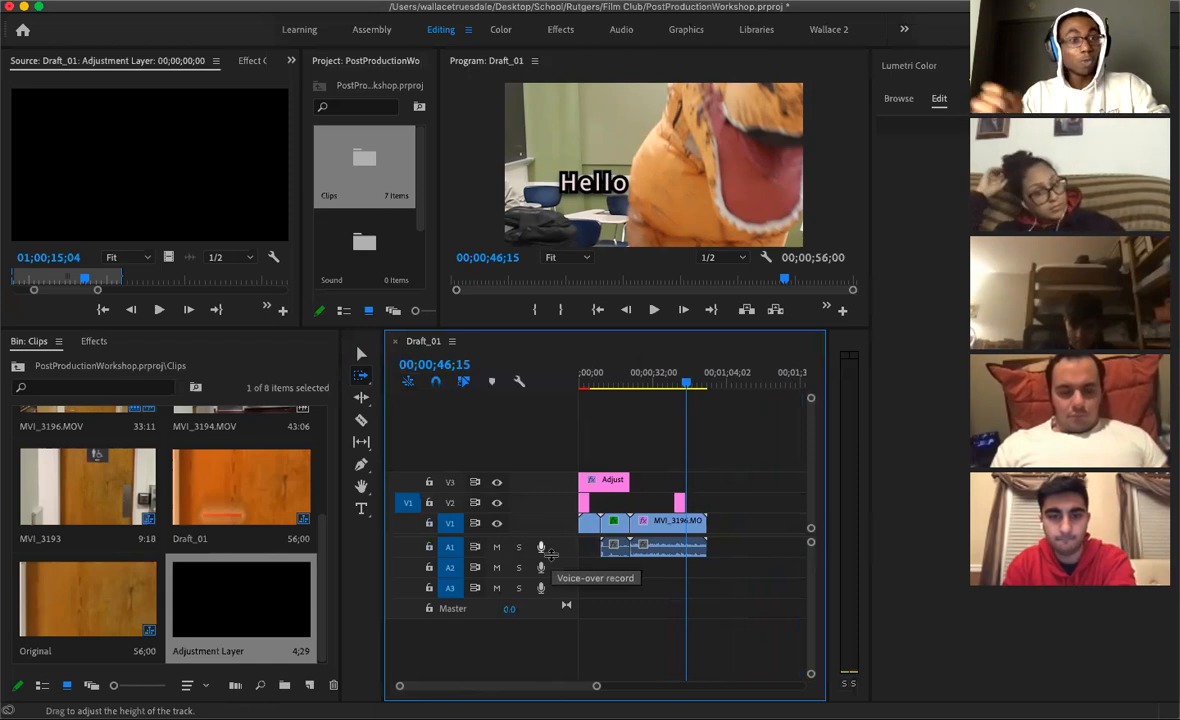
Move only the MVI_3196.MOV clip about 7 seconds later with the Selection tool, and undo the move
key(v)
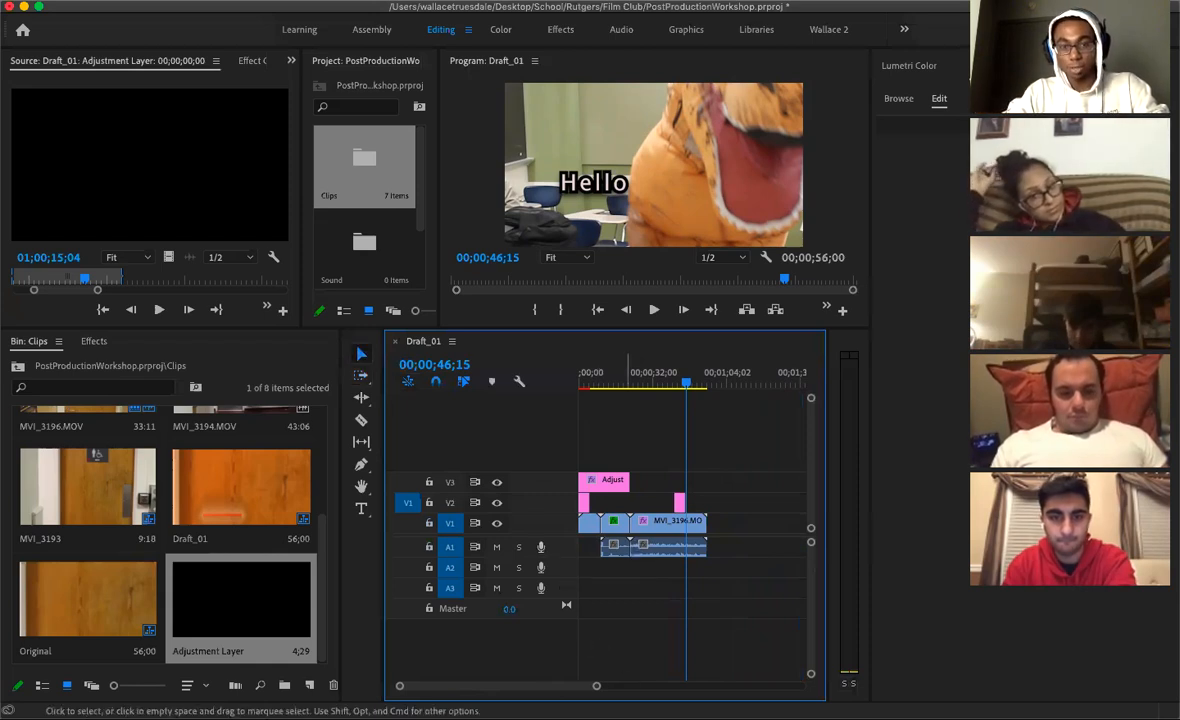
drag(595, 686, 502, 690)
mouse_move(730, 525)
mouse_down()
mouse_move(769, 525)
mouse_move(690, 523)
mouse_move(710, 524)
mouse_up()
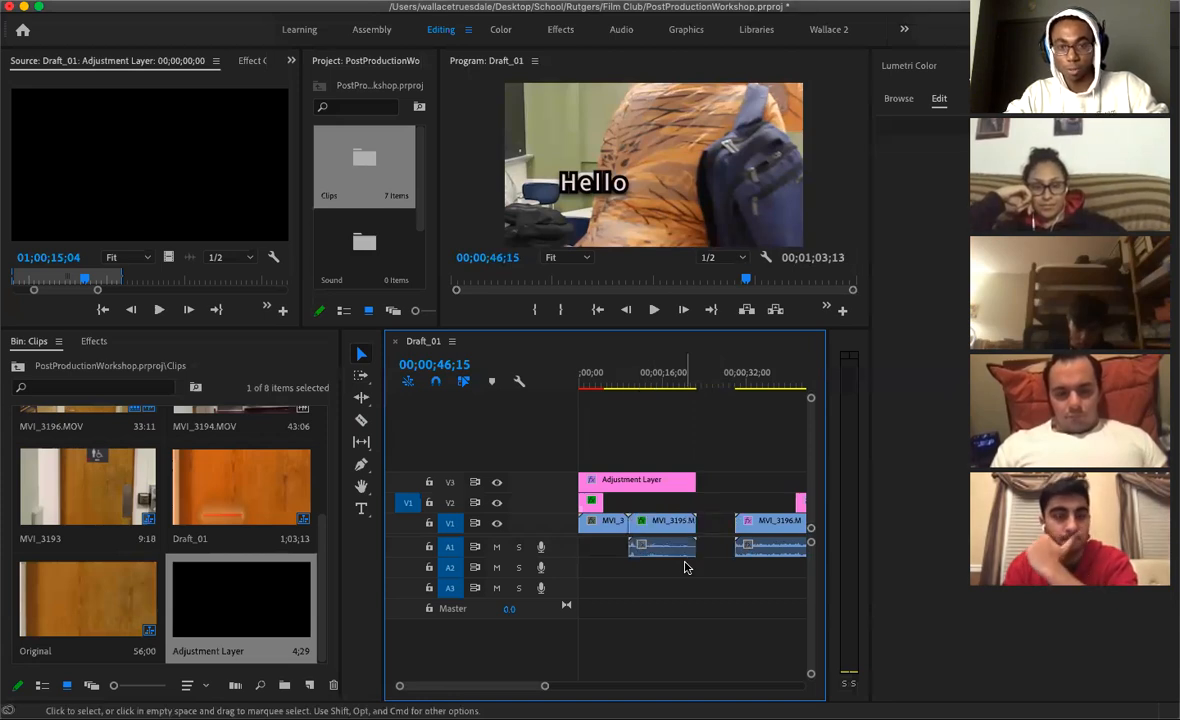
key(super+z)
Select MVI_3196.MOV and all clips after it with the Track Select Forward tool and move them about 5 seconds later
click(360, 377)
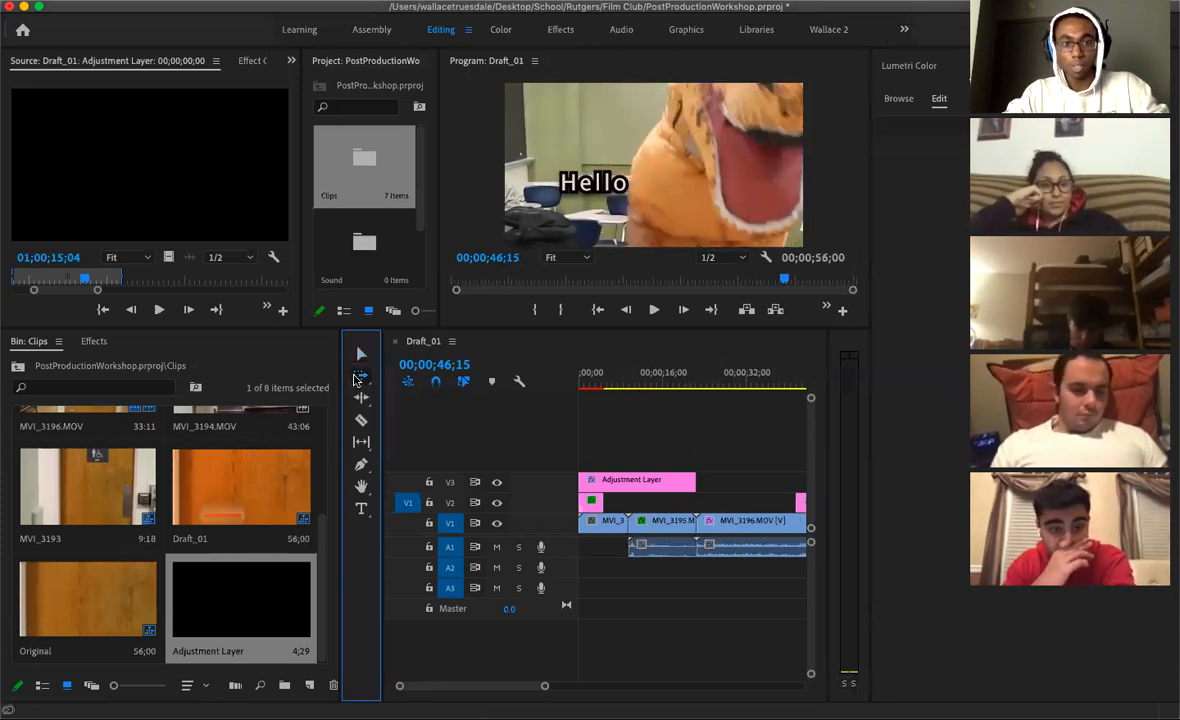
click(580, 522)
mouse_move(583, 522)
mouse_down()
mouse_move(610, 522)
mouse_move(585, 522)
mouse_up()
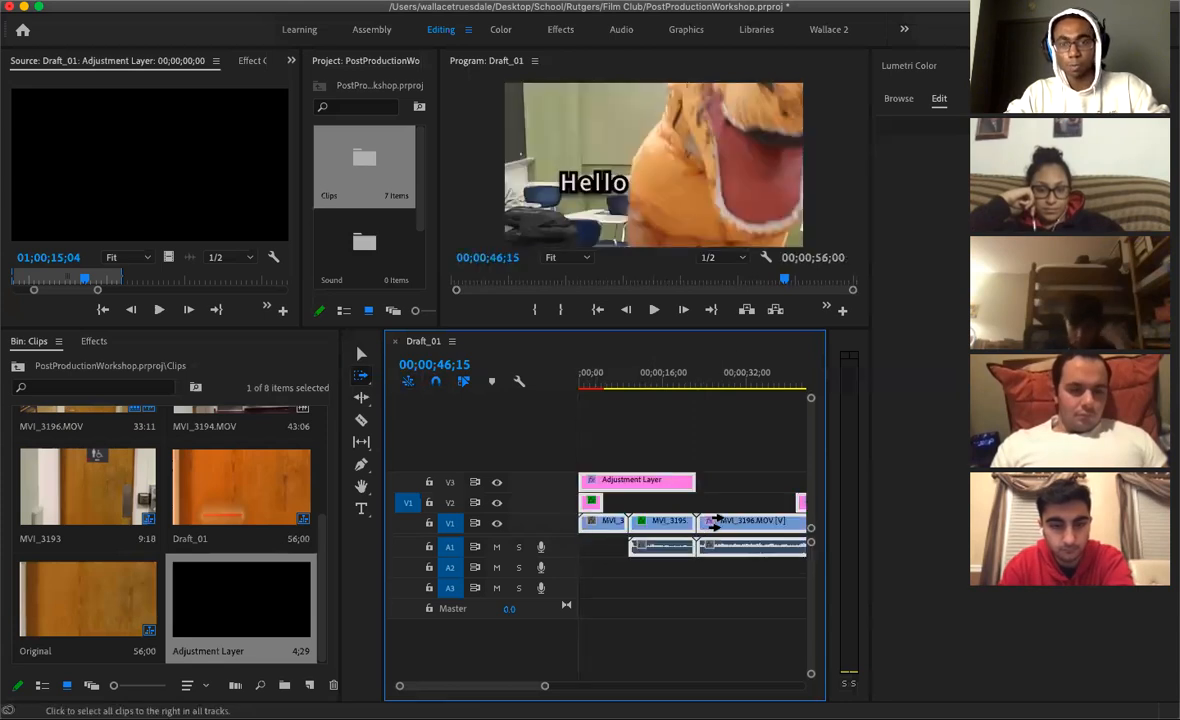
click(705, 521)
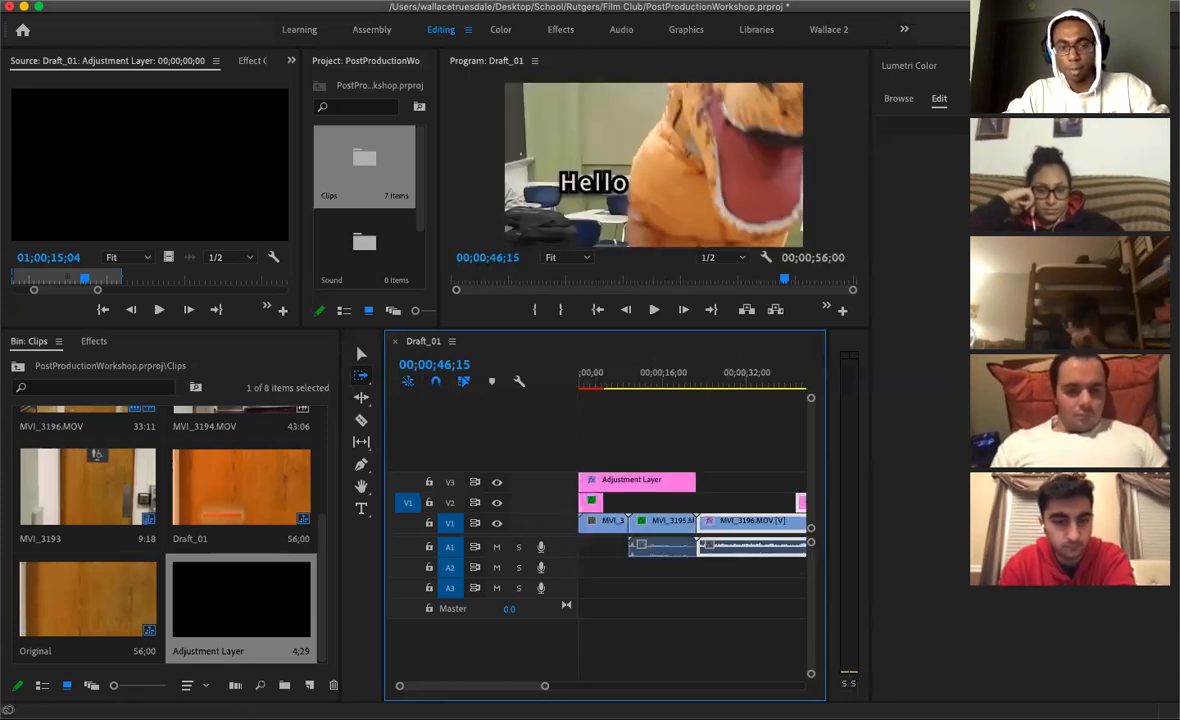
drag(545, 685, 566, 685)
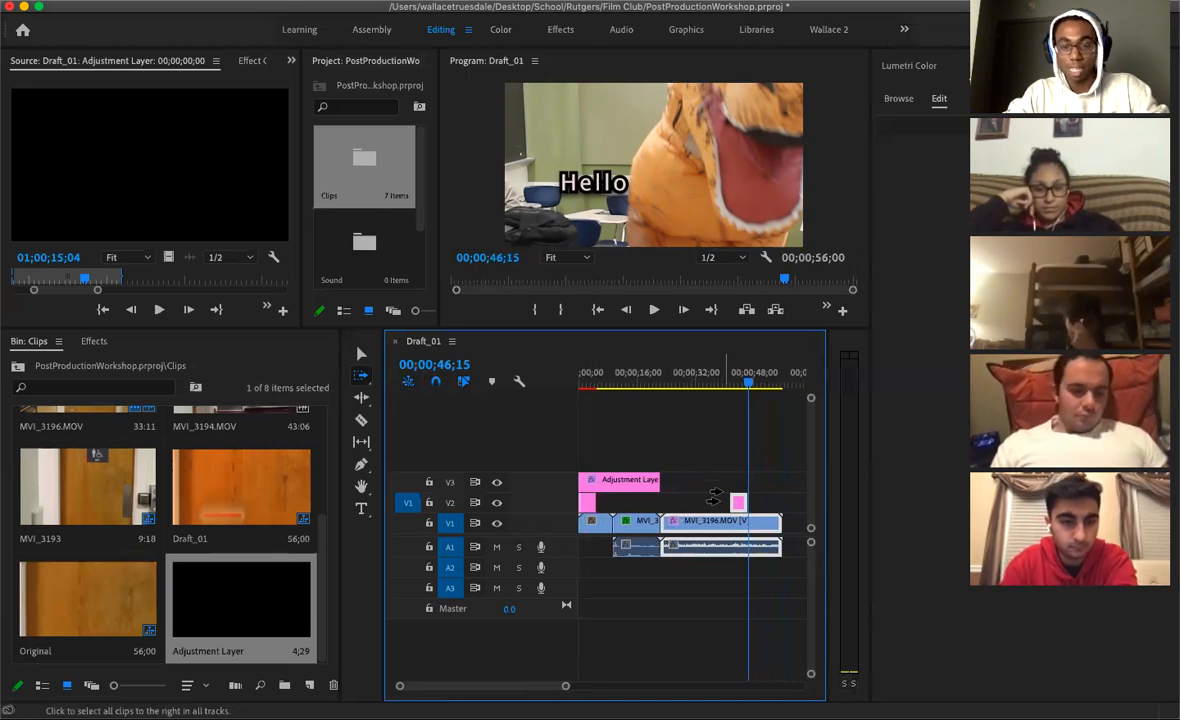
mouse_move(676, 524)
mouse_down()
mouse_move(706, 538)
mouse_move(736, 530)
mouse_move(679, 522)
mouse_up()
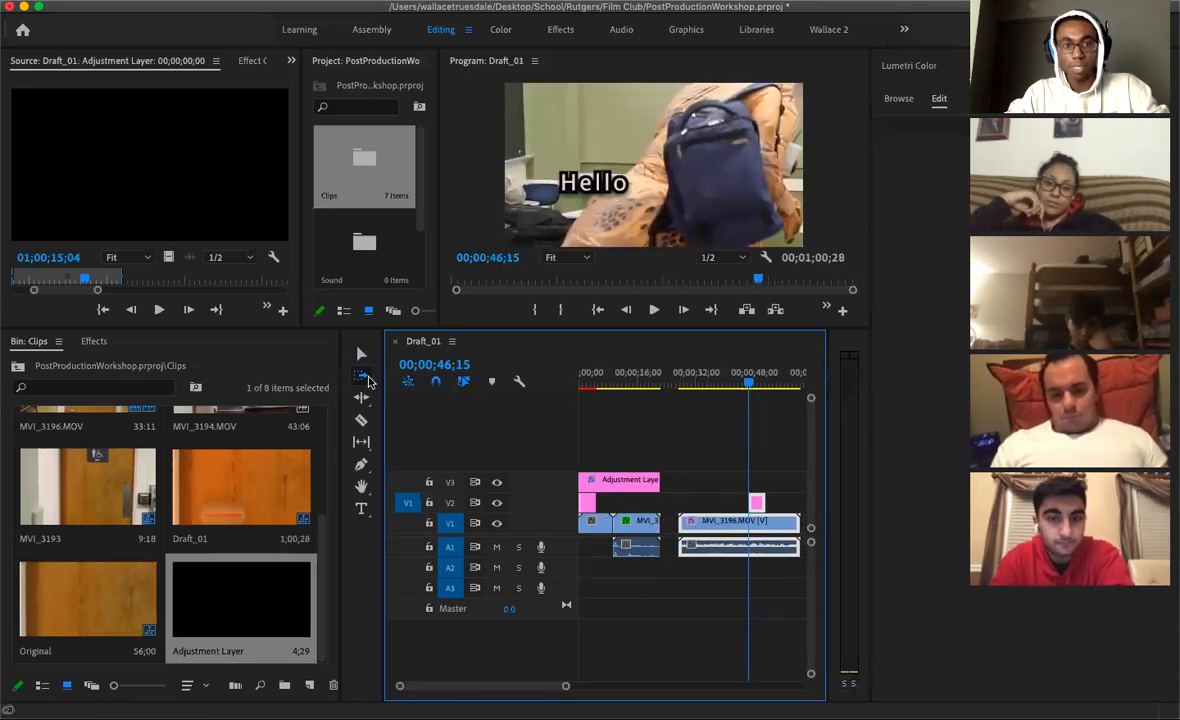
Select all clips before the gap with the Track Select Backward tool
click(361, 376)
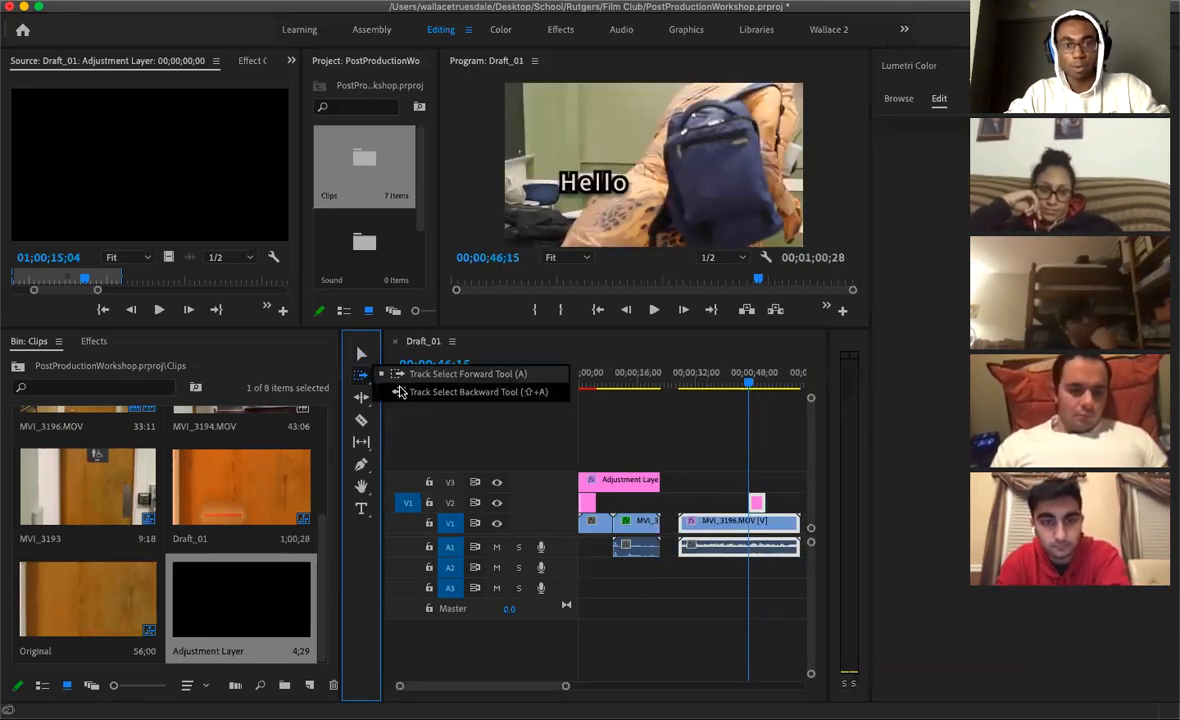
click(399, 391)
click(656, 509)
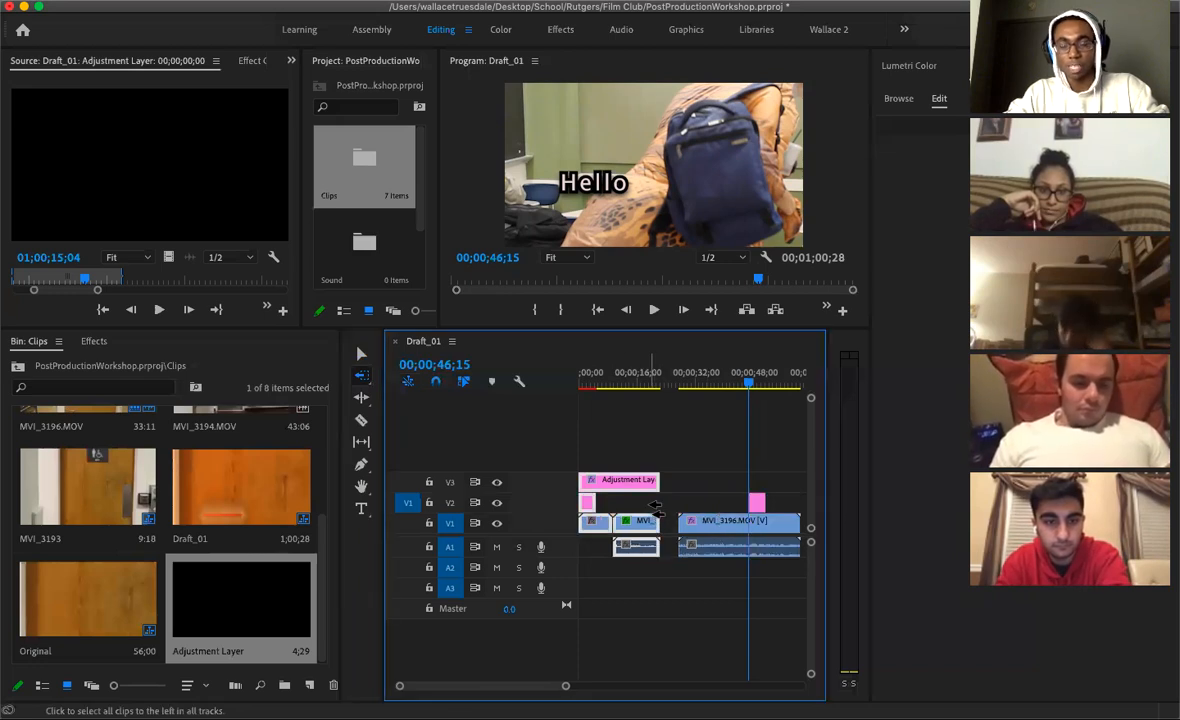
drag(656, 509, 656, 512)
Close the gap before MVI_3196.MOV, restoring it and the title to their earlier positions, and return to the Selection tool
mouse_move(361, 379)
mouse_down()
mouse_move(393, 379)
mouse_move(361, 376)
mouse_up()
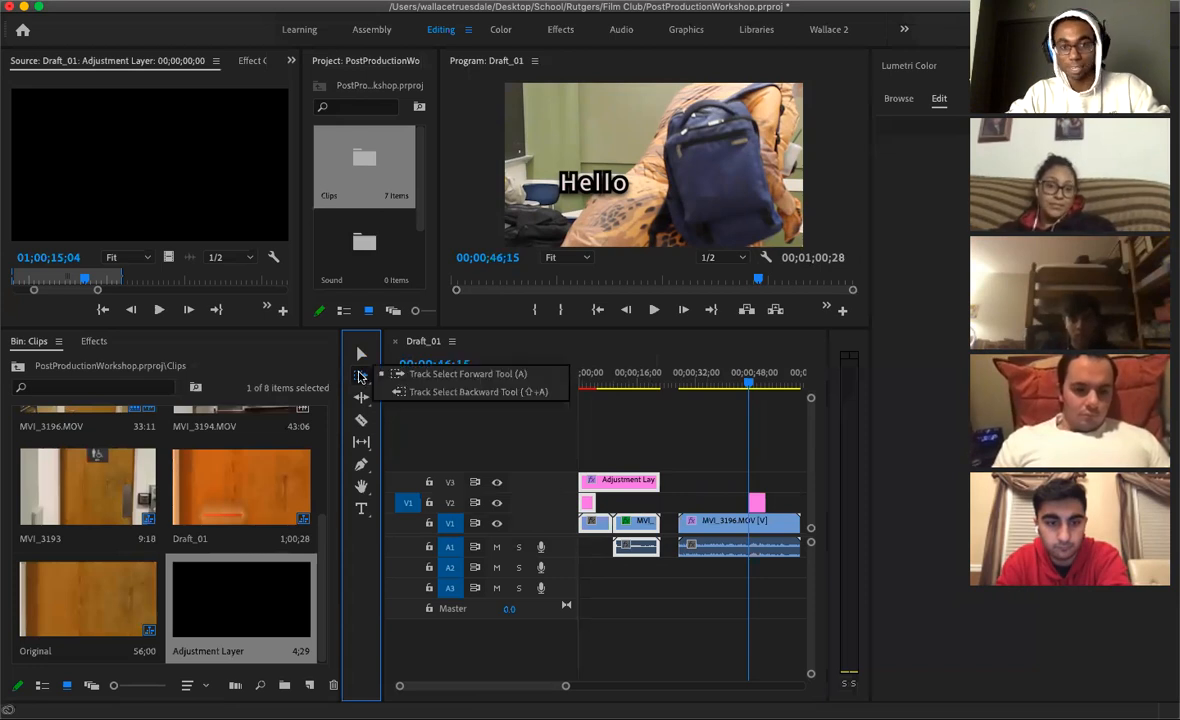
mouse_move(698, 521)
mouse_down()
mouse_move(673, 520)
mouse_move(693, 530)
mouse_move(684, 512)
mouse_move(666, 515)
mouse_move(691, 524)
mouse_up()
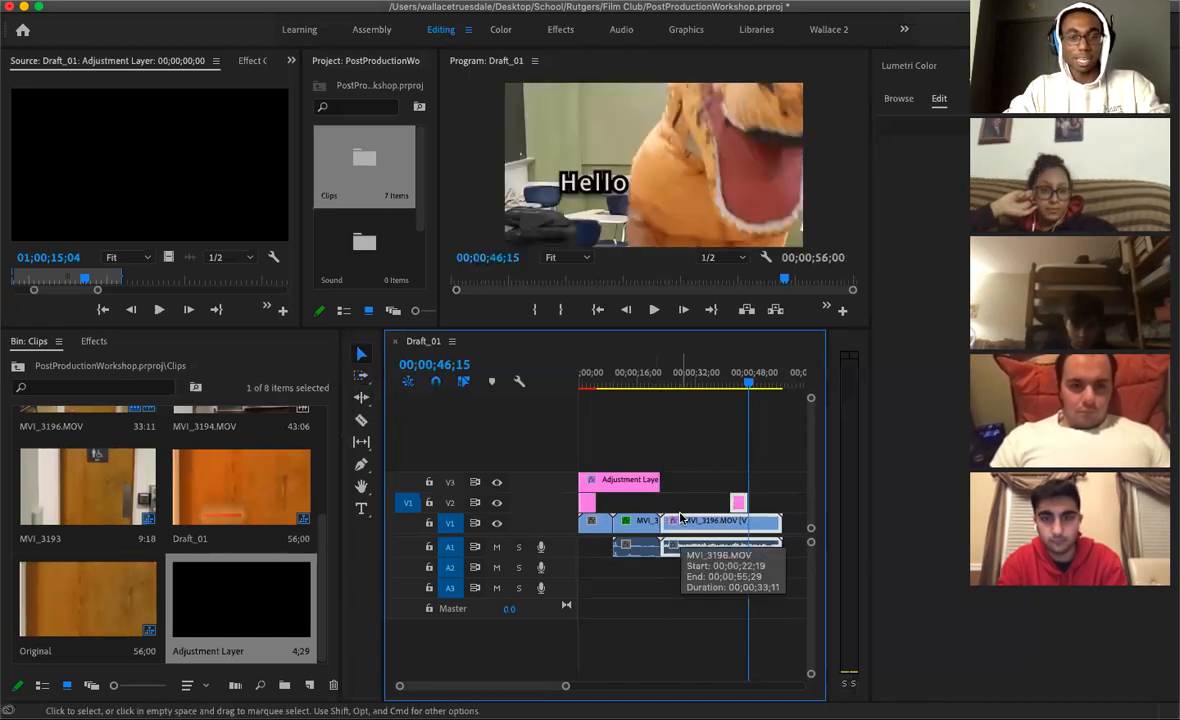
key(v)
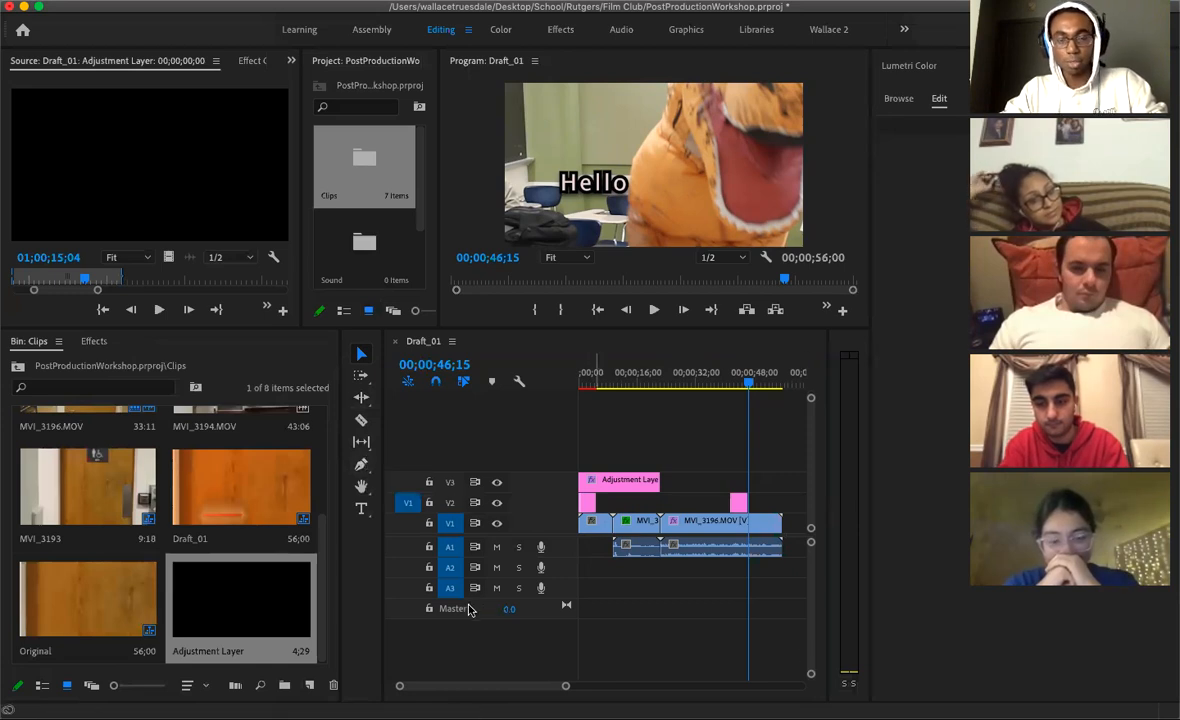
Resize the panels to enlarge the Program monitor and widen the timeline, and move the playhead to 00;00;48;13
drag(565, 687, 554, 687)
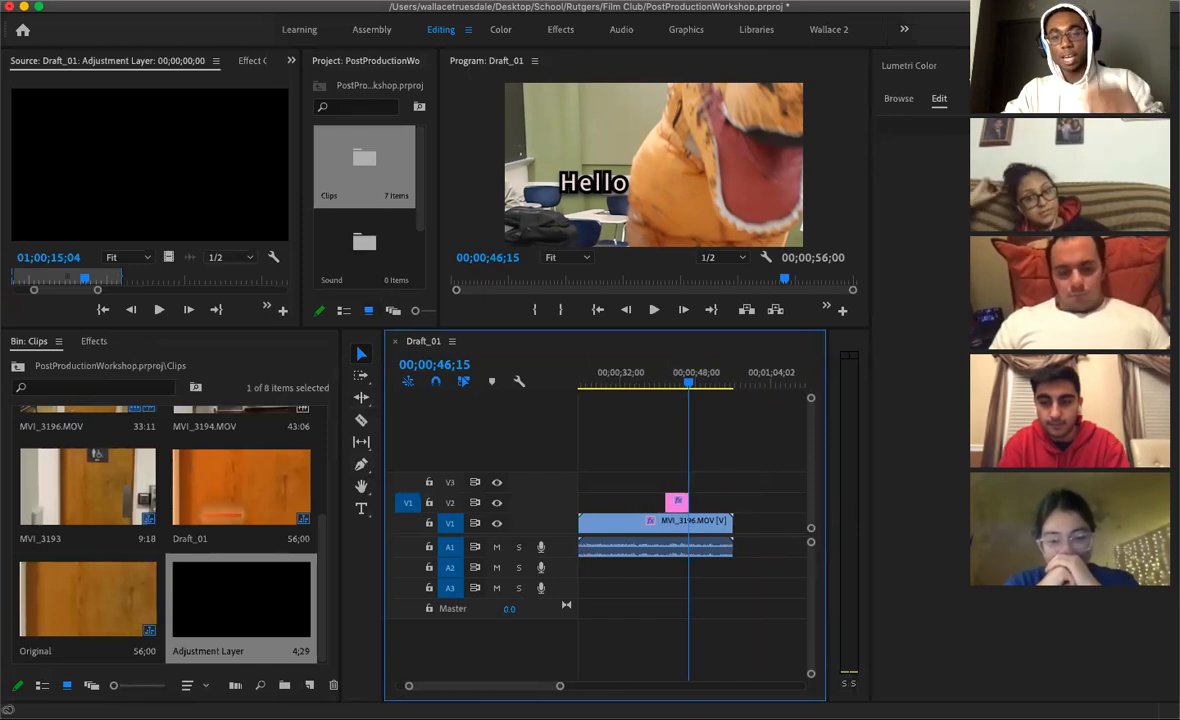
key(minus)
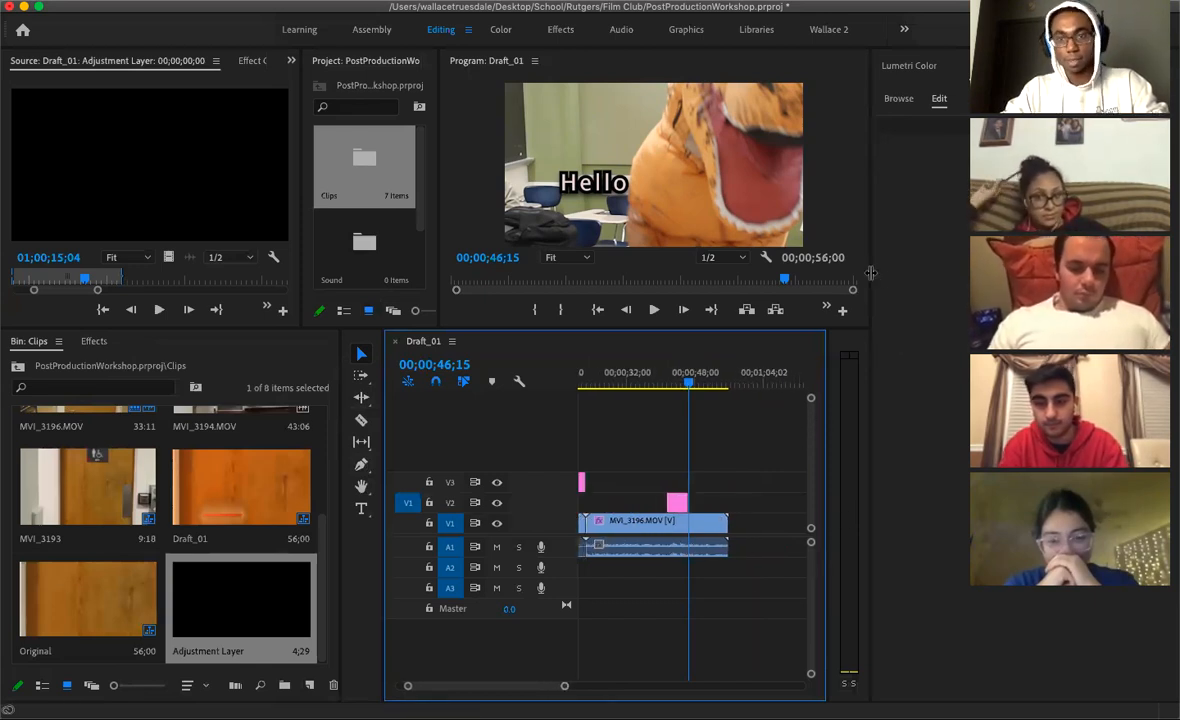
drag(869, 319, 1035, 325)
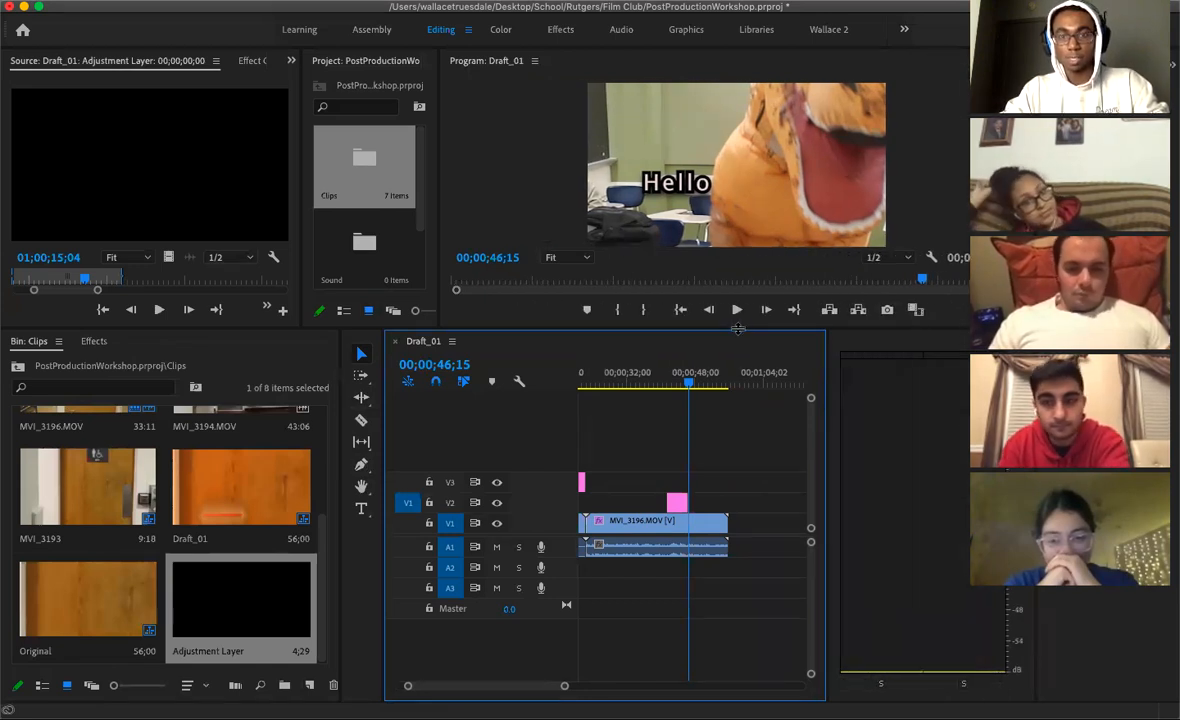
drag(737, 343, 739, 364)
drag(826, 403, 961, 421)
drag(688, 407, 697, 405)
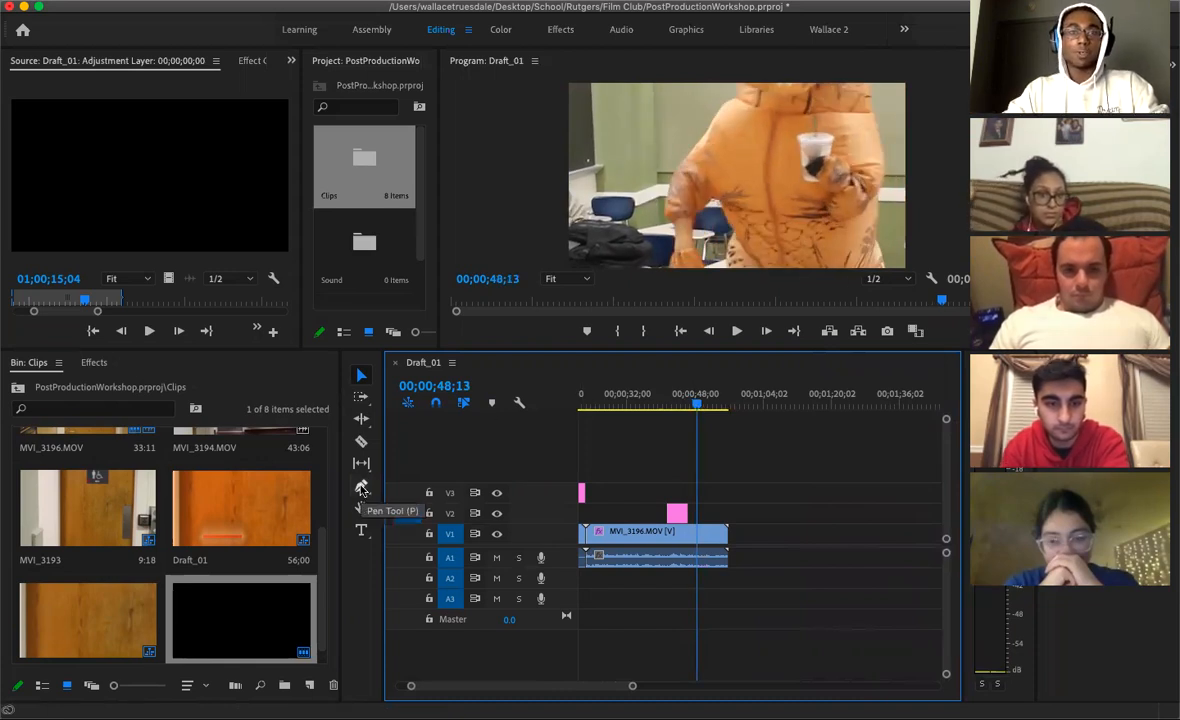
Set the Scale of the MVI_3196.MOV clip to 46 in its Motion effect controls
click(690, 538)
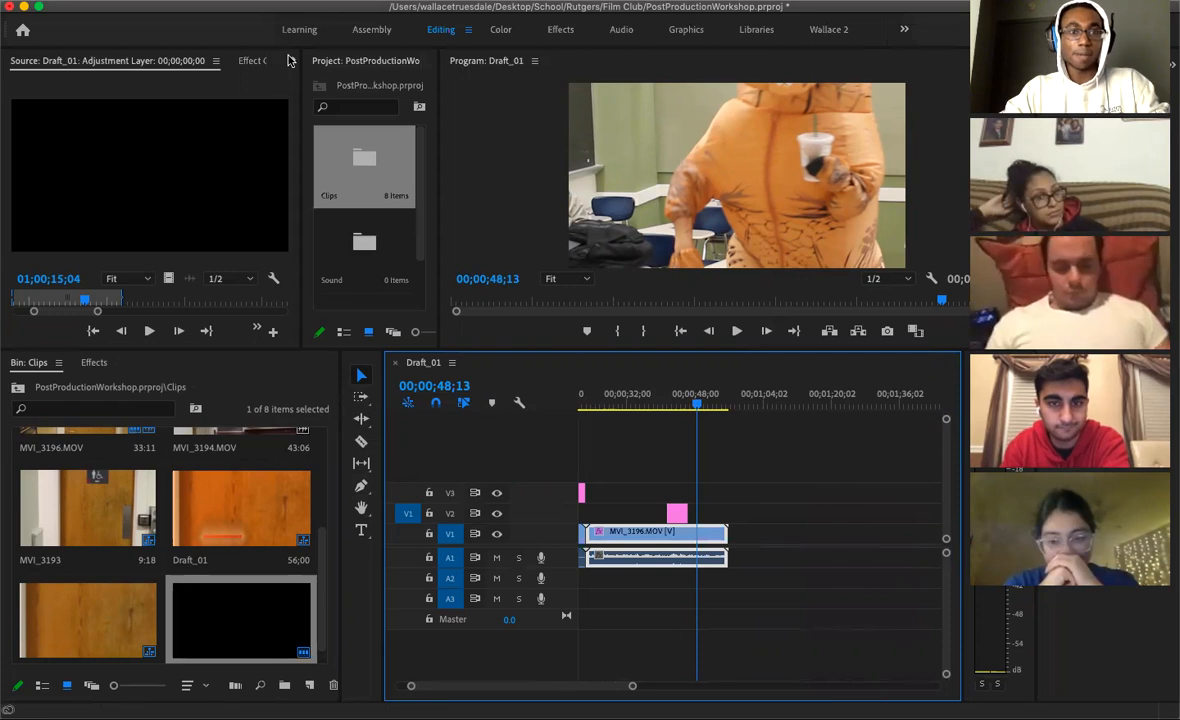
click(250, 60)
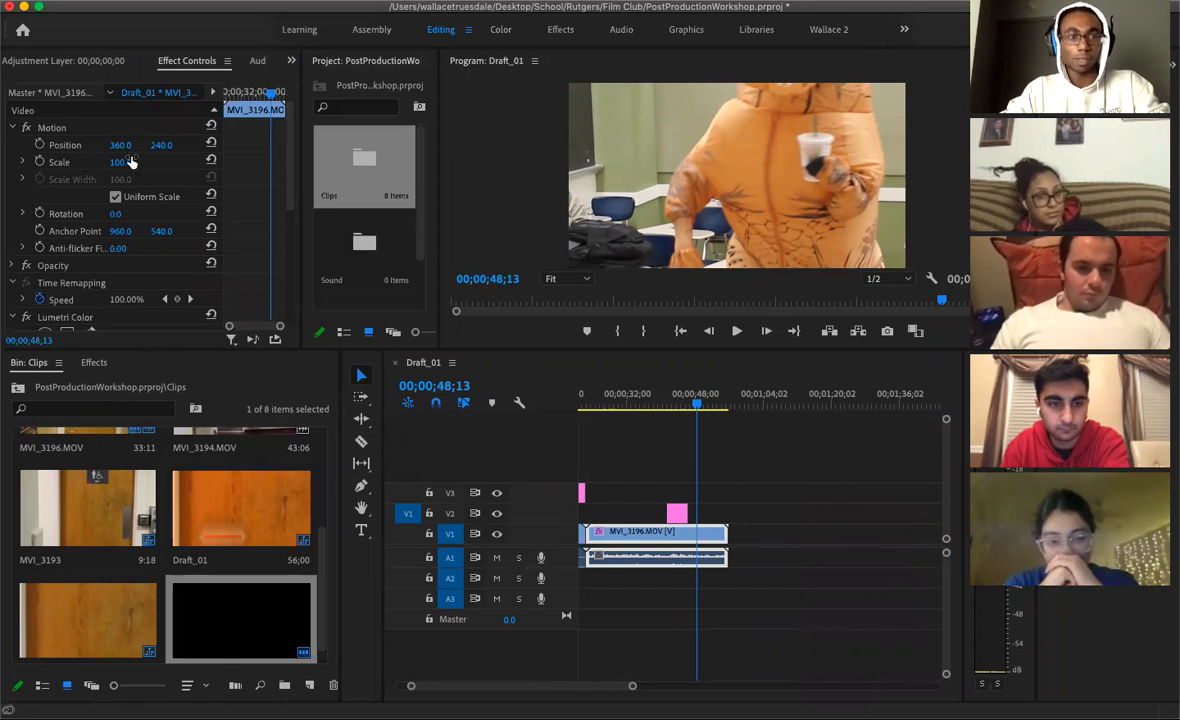
click(127, 162)
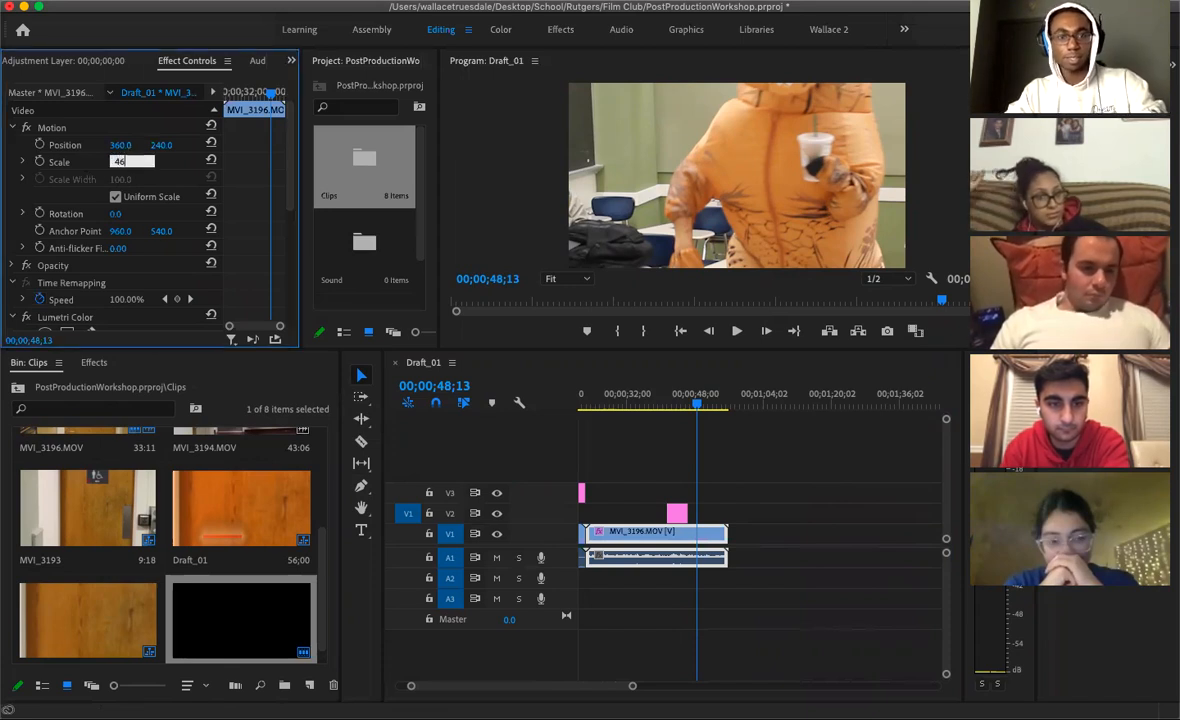
text(46)
key(Return)
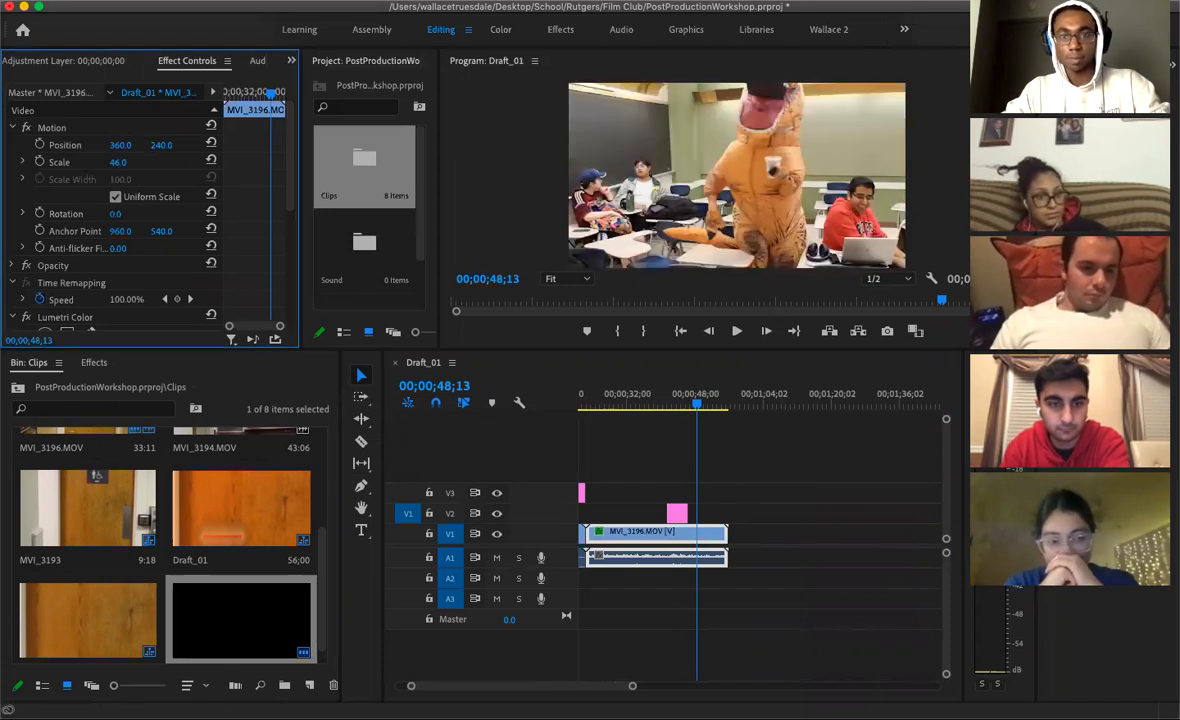
Draw a four-cornered shape over the chalkboard in the Program monitor with the Pen tool and stretch its lower corners outward
click(362, 488)
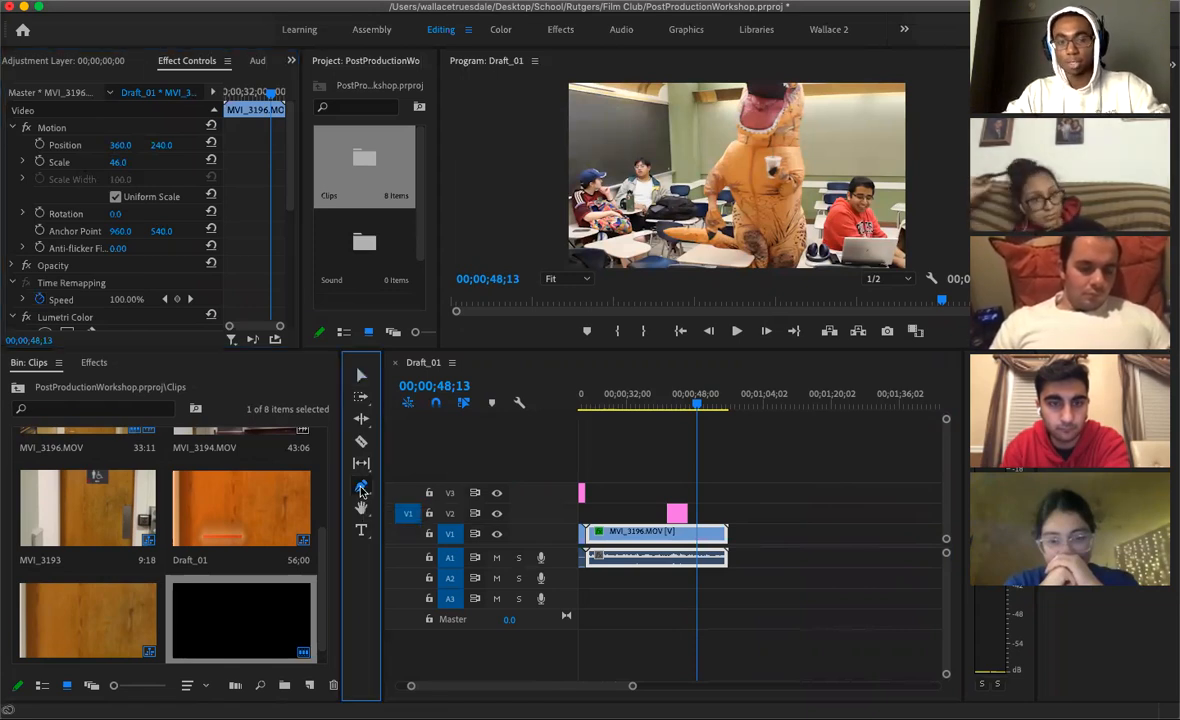
click(691, 118)
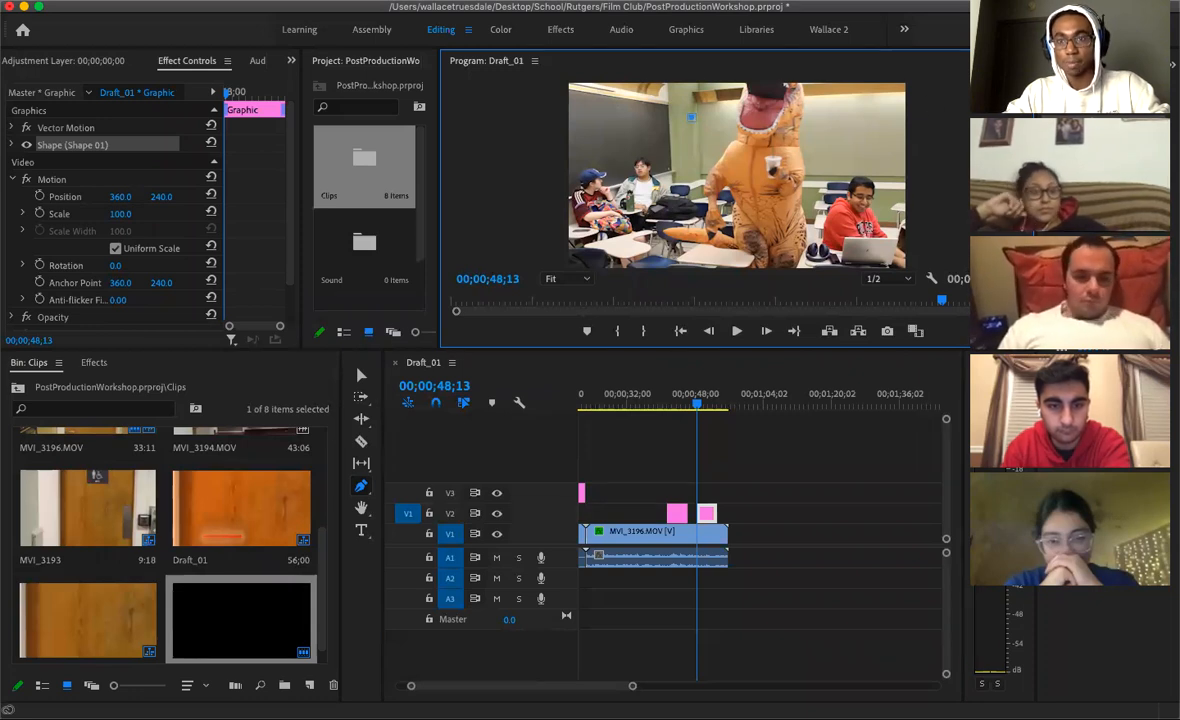
click(717, 118)
click(721, 140)
click(697, 149)
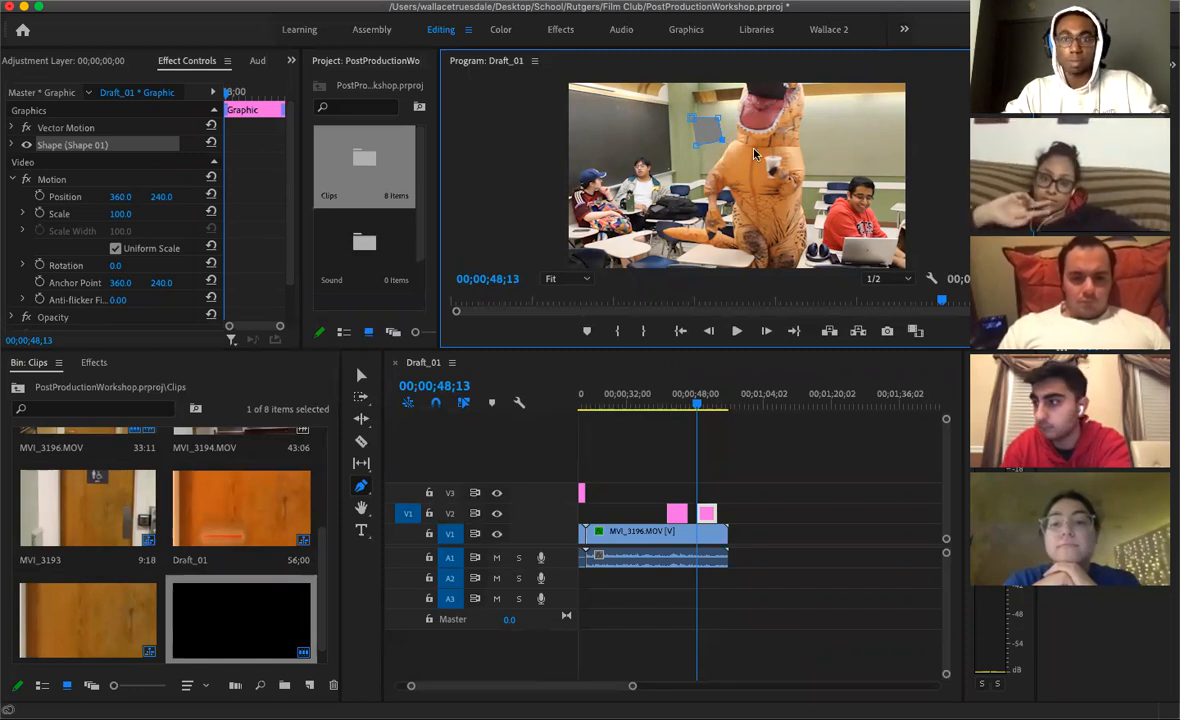
drag(726, 146, 662, 180)
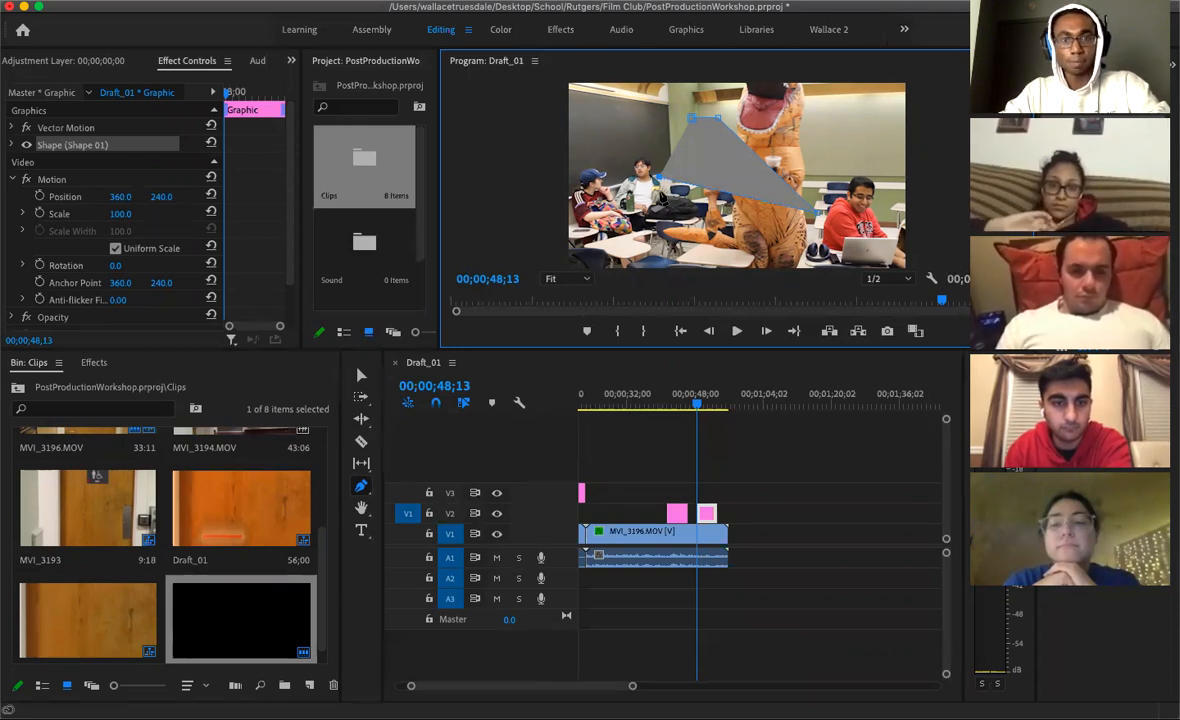
Move the grey shape over the seated students on the left of the video frame with the Selection tool
key(super+s)
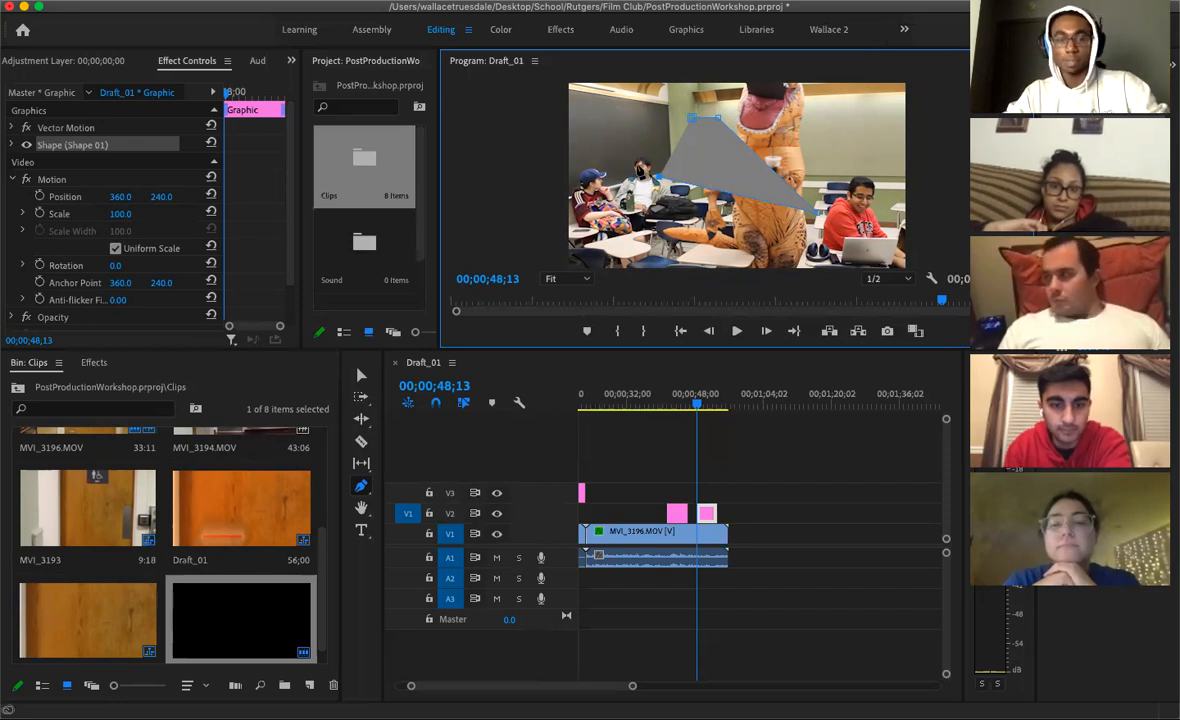
key(v)
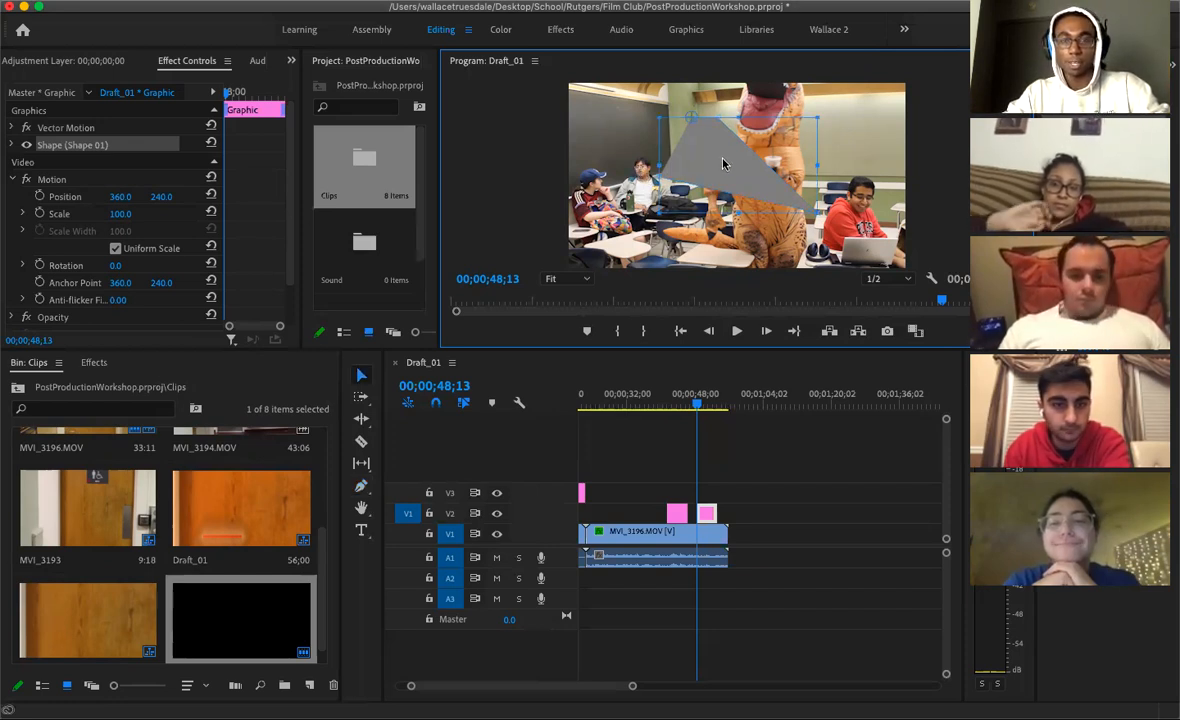
drag(724, 163, 631, 172)
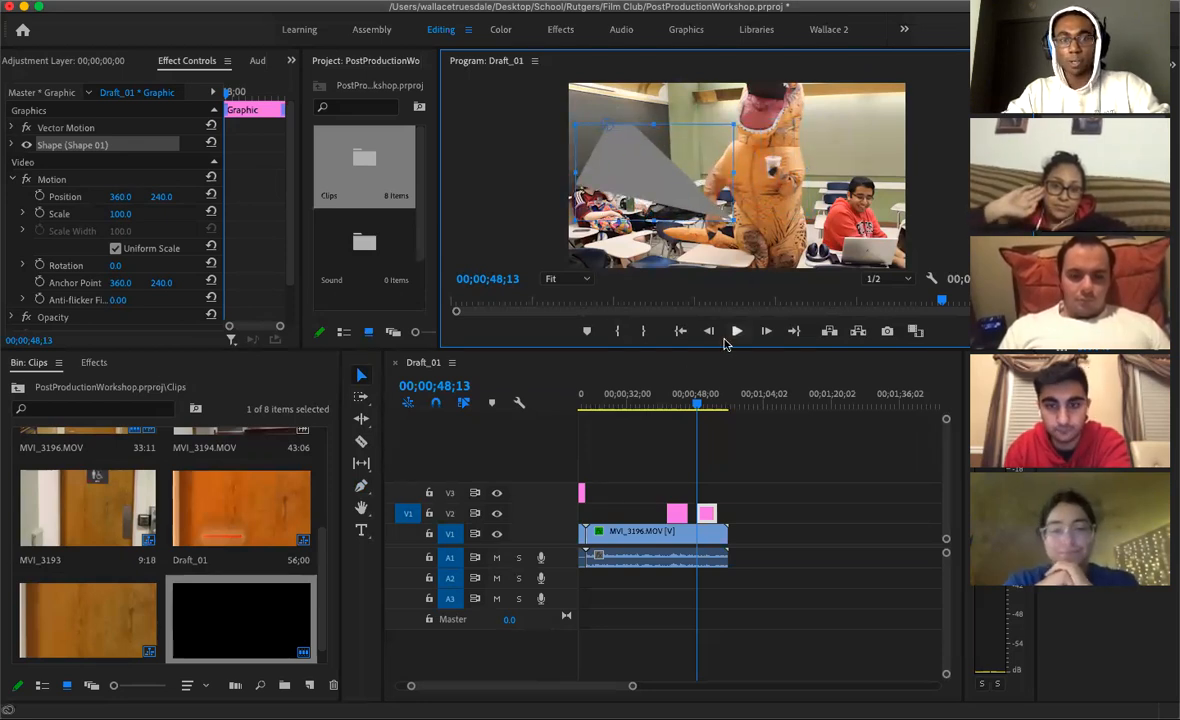
click(362, 487)
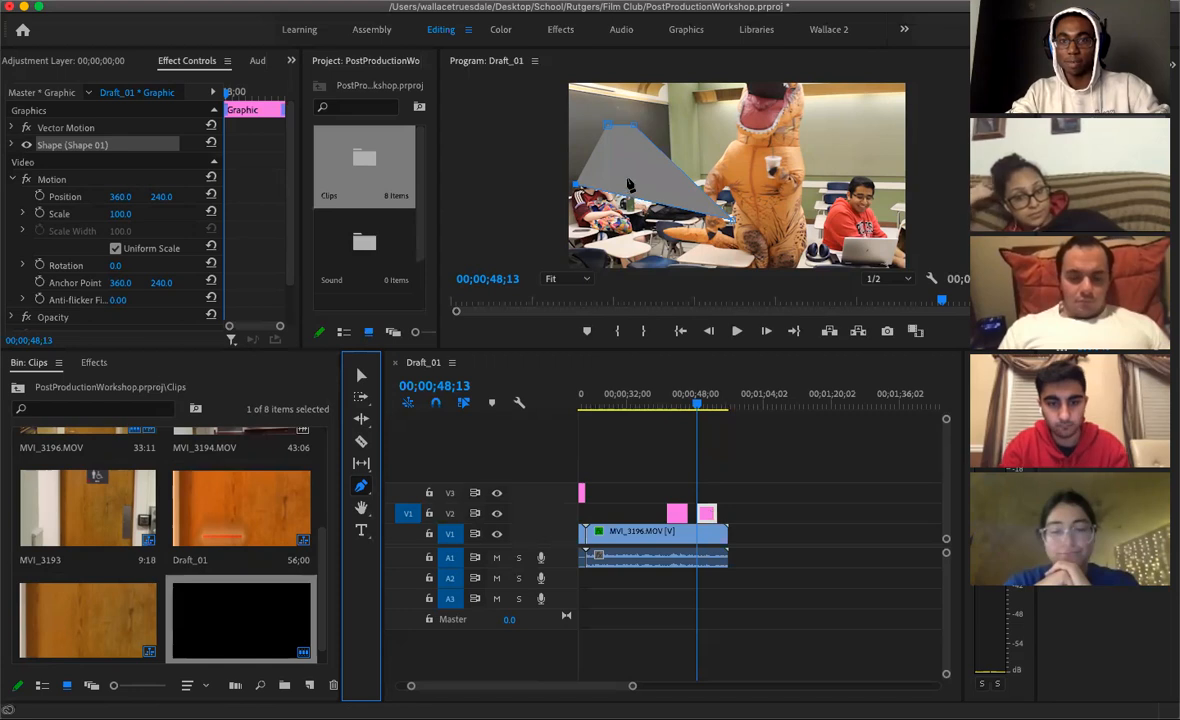
click(856, 189)
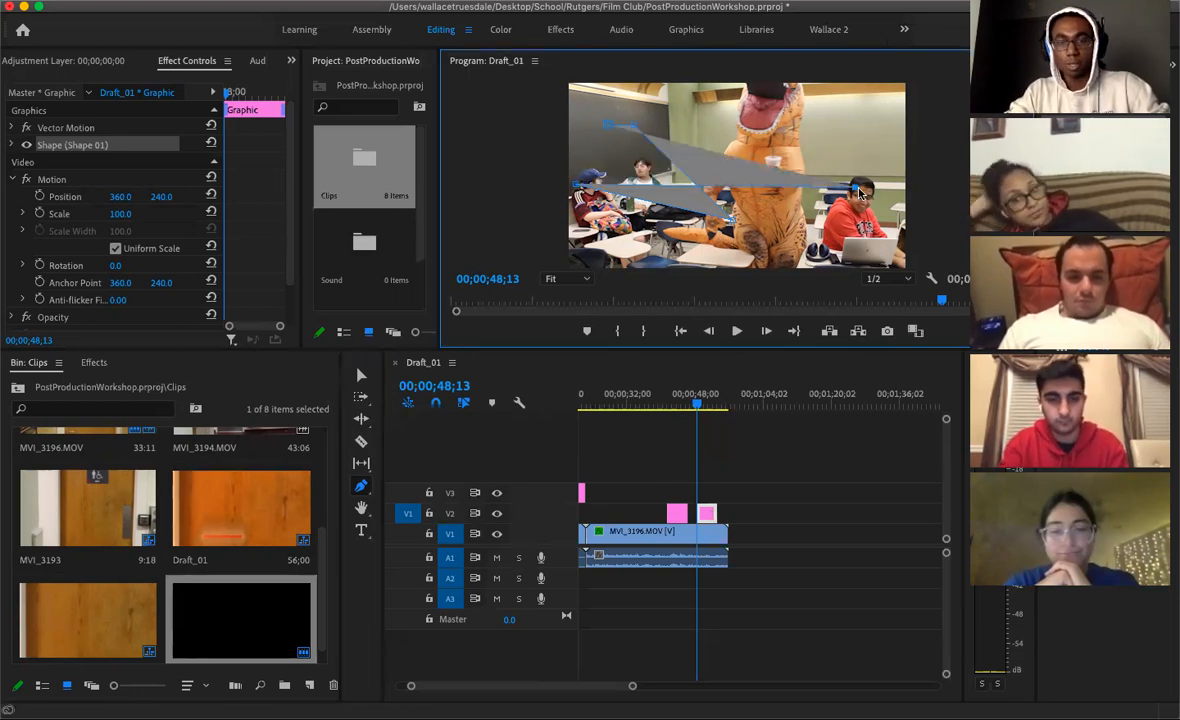
key(super+z)
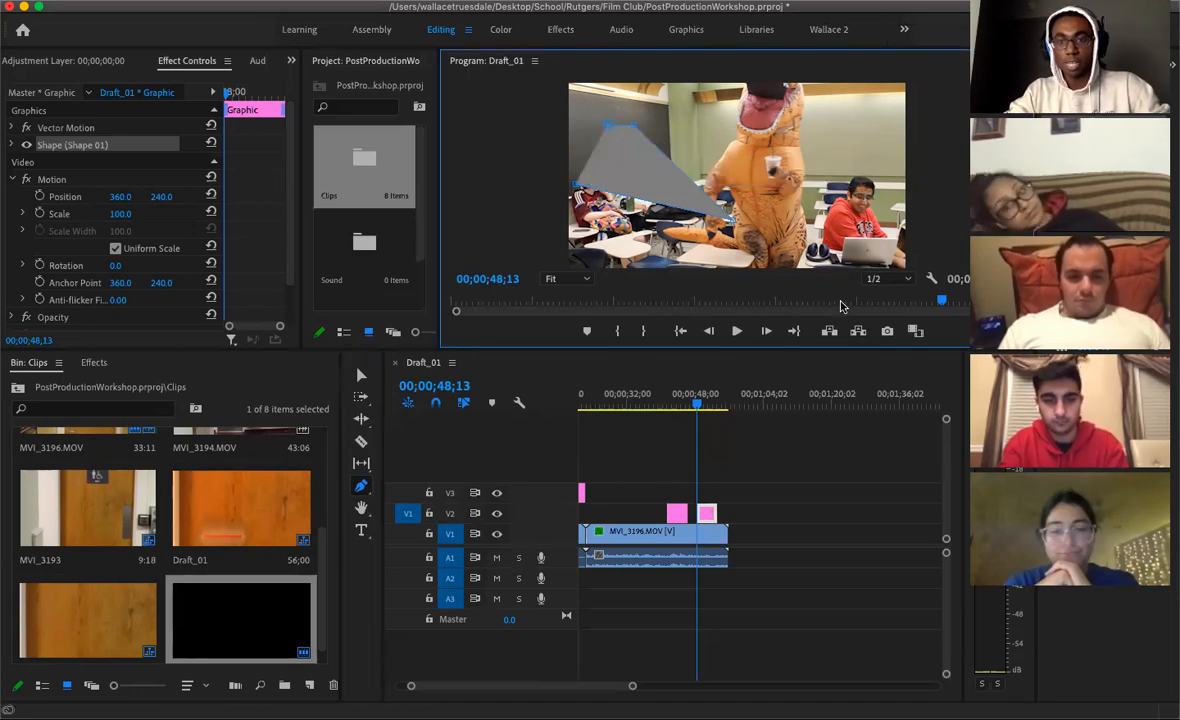
Deselect the first shape and draw a small separate Pen tool shape over the face of the man in red
click(760, 478)
key(v)
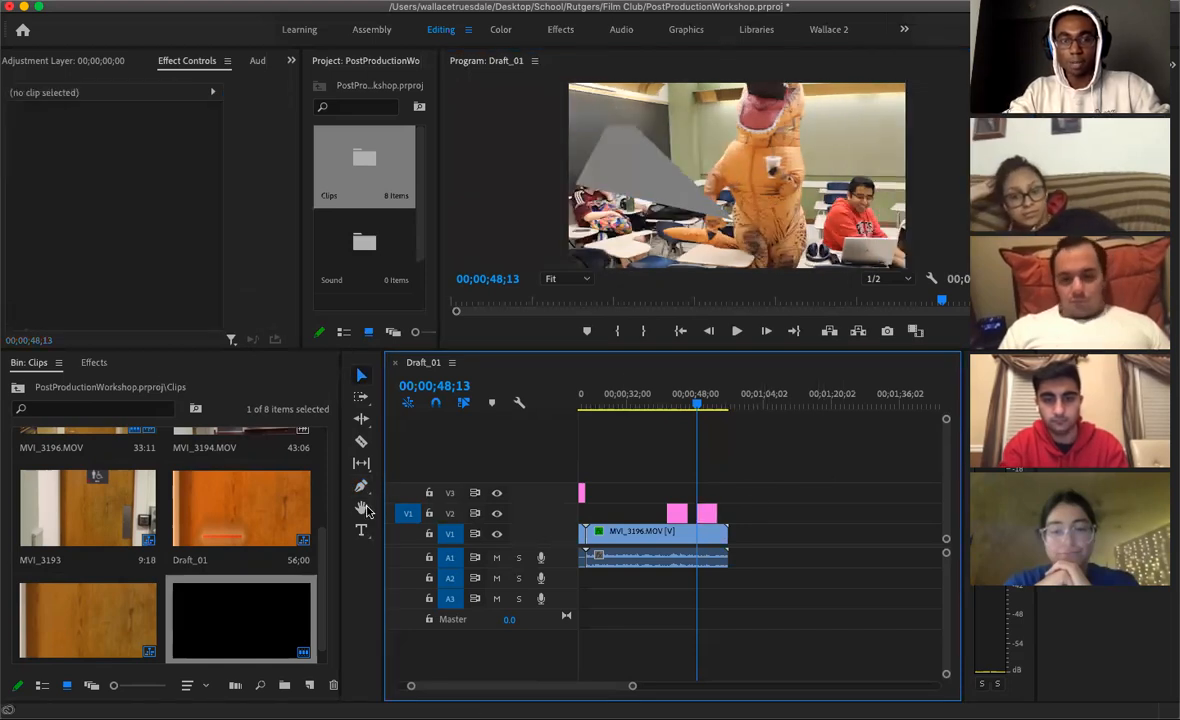
click(361, 486)
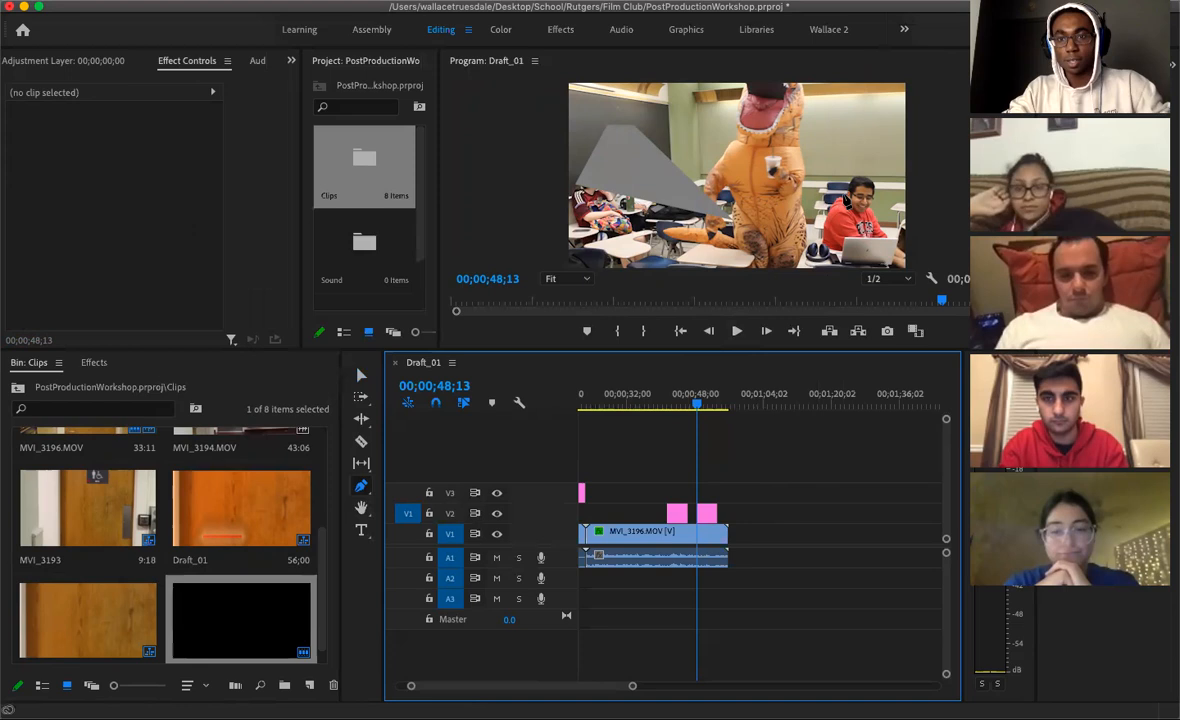
click(857, 190)
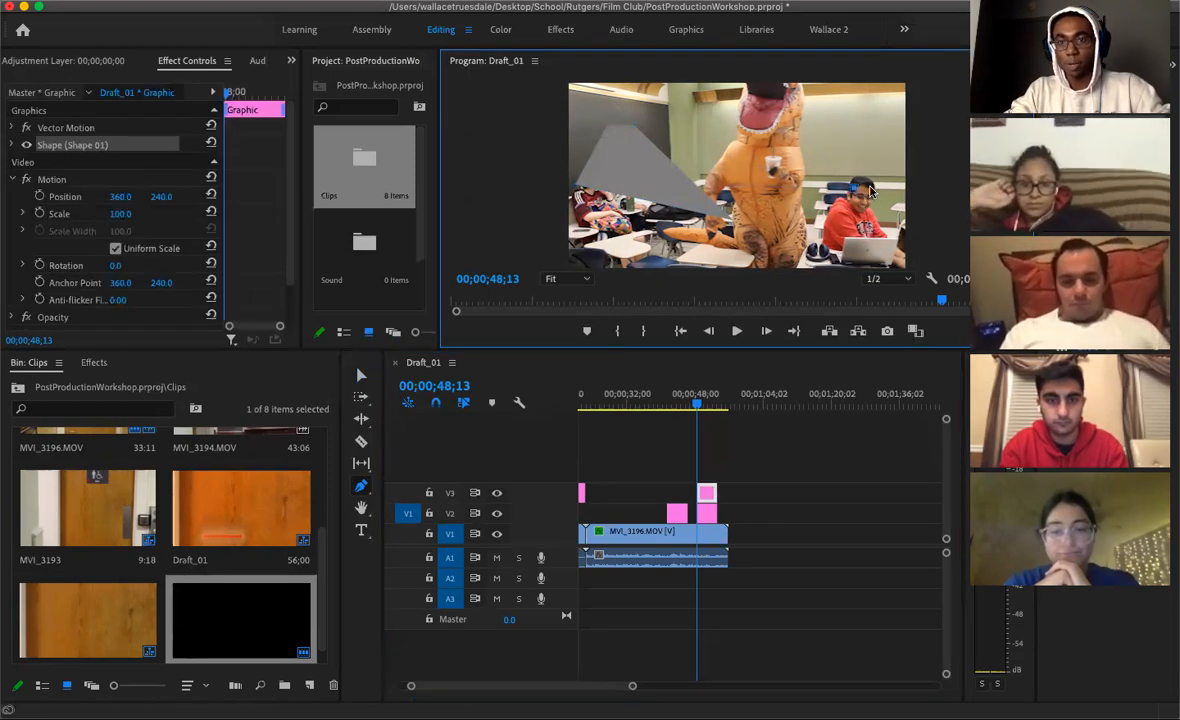
click(862, 205)
click(860, 205)
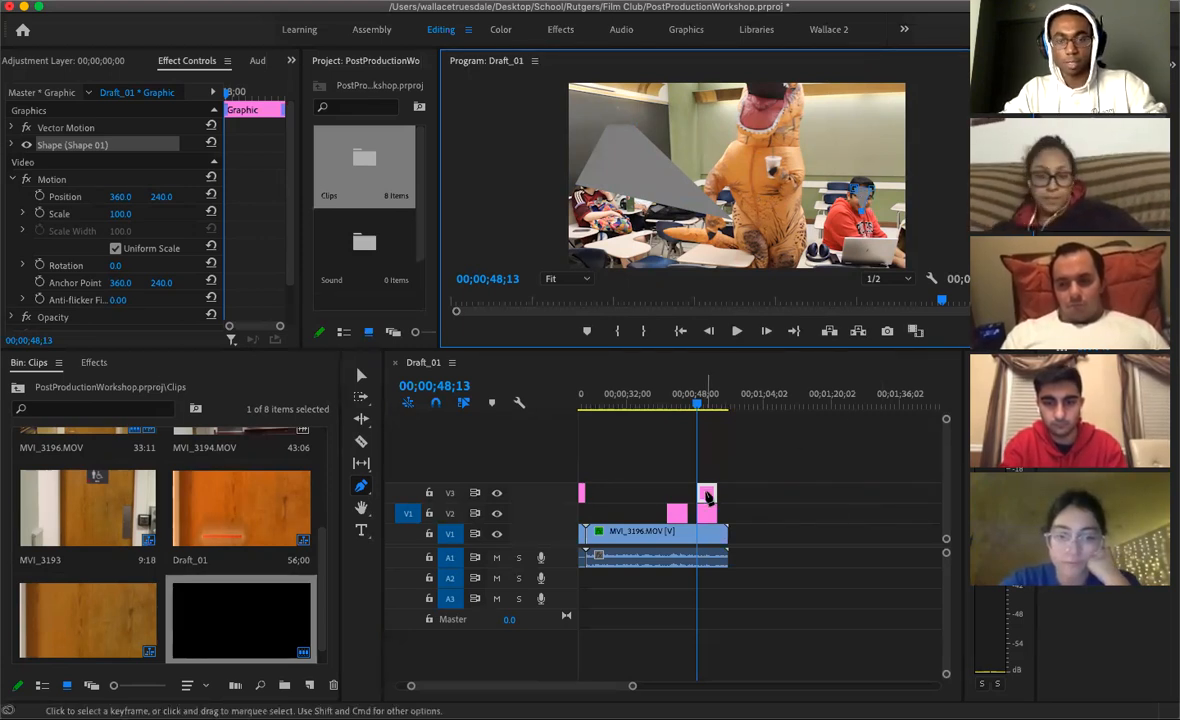
Delete the two shape graphics at 00;00;48;13 from tracks V3 and V2
key(v)
key(Delete)
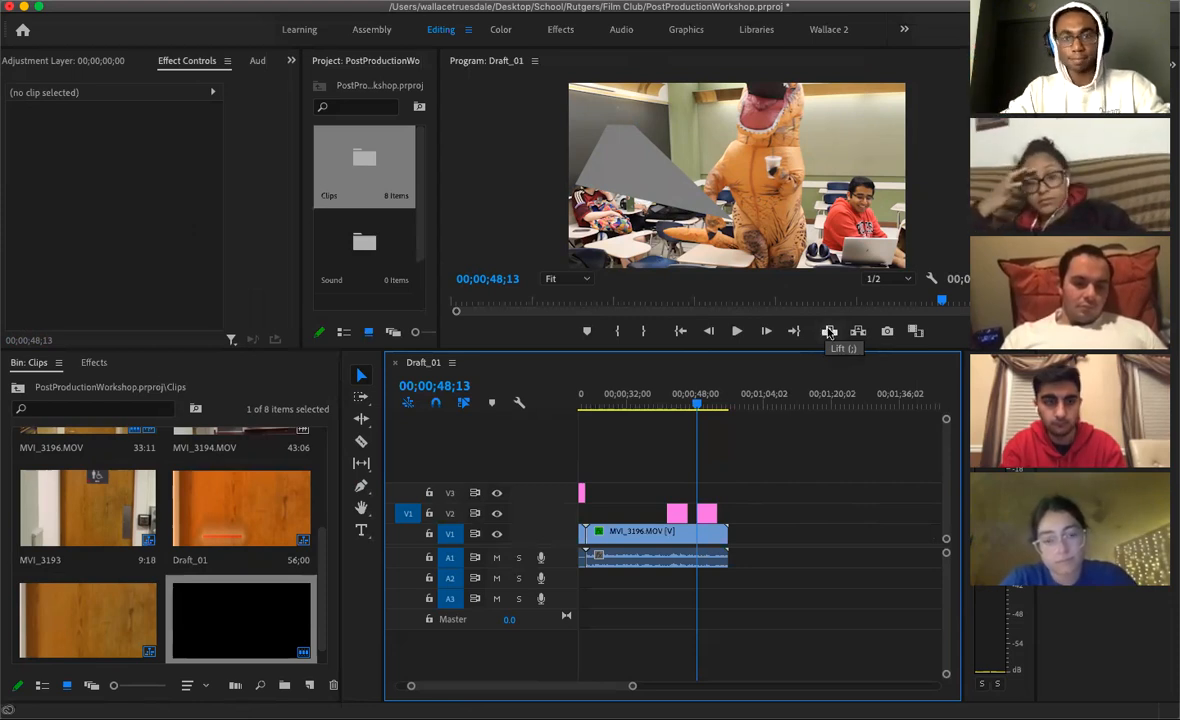
click(706, 515)
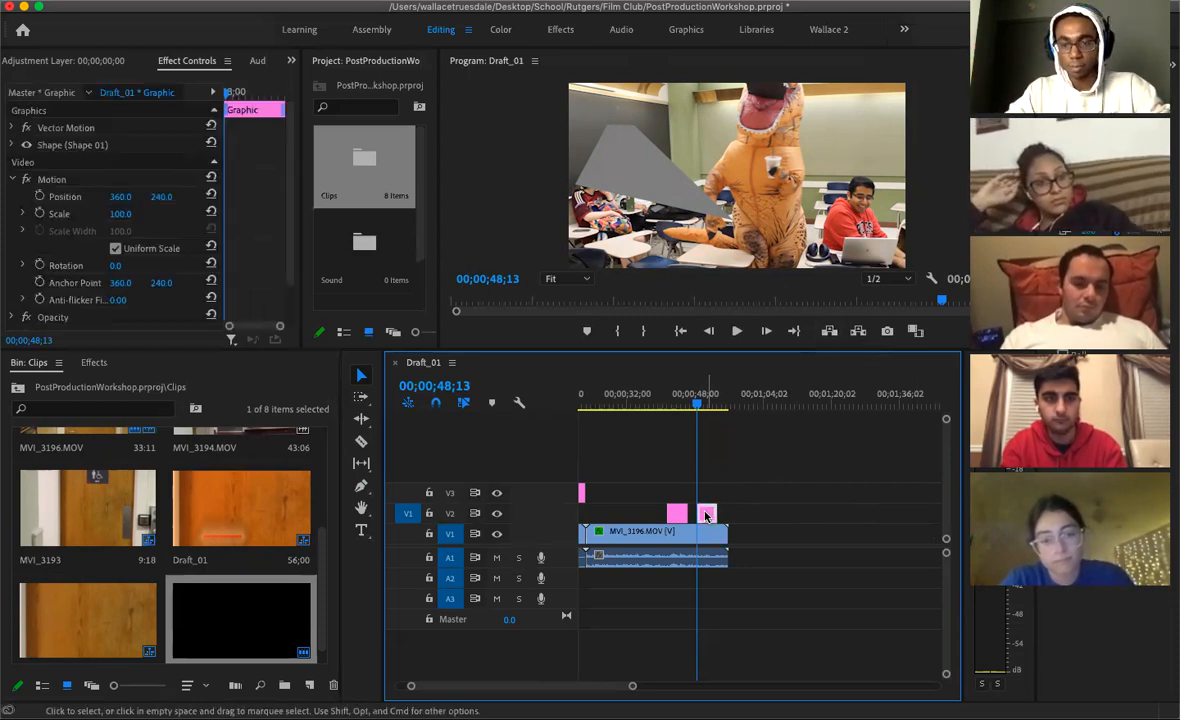
key(Delete)
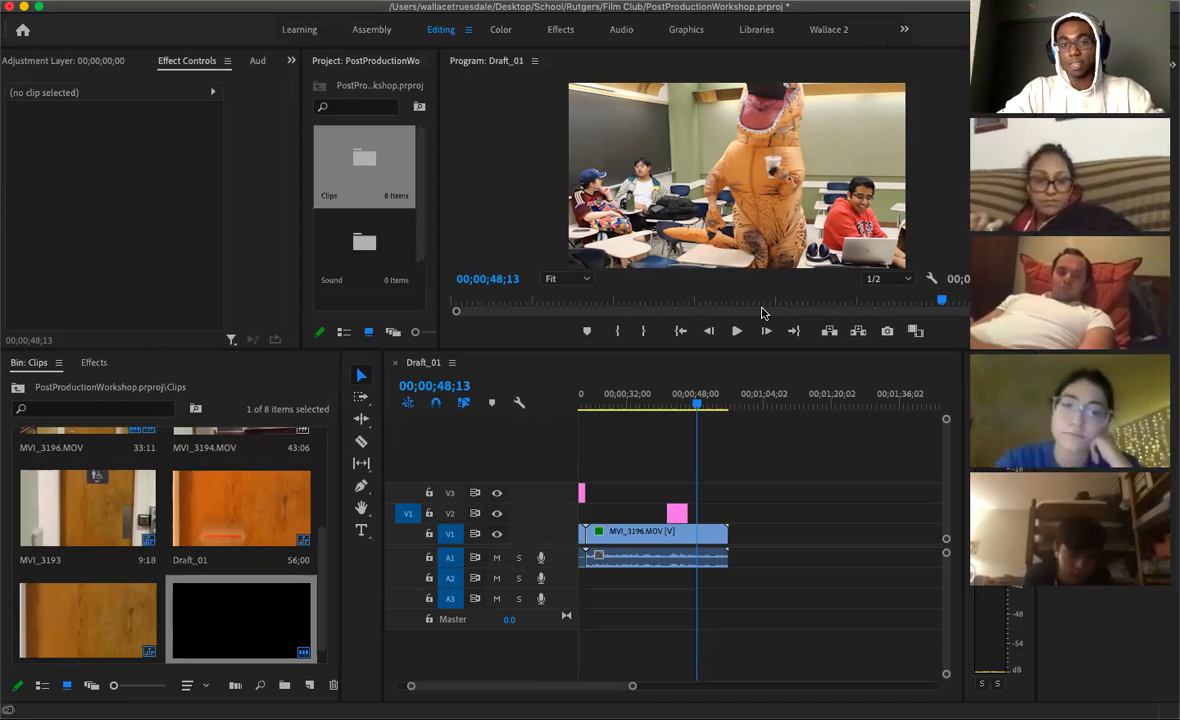
Find the Crop video effect by searching for "crop" and apply it to the MVI_3196.MOV clip
click(705, 533)
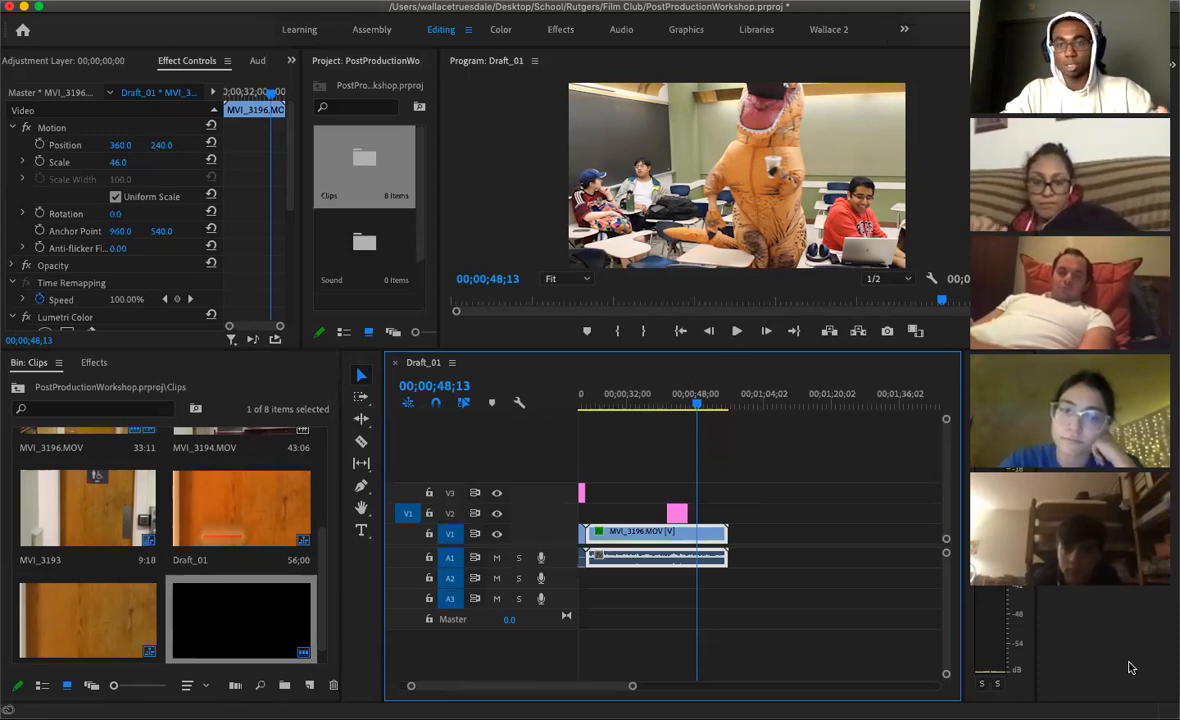
click(90, 366)
click(168, 385)
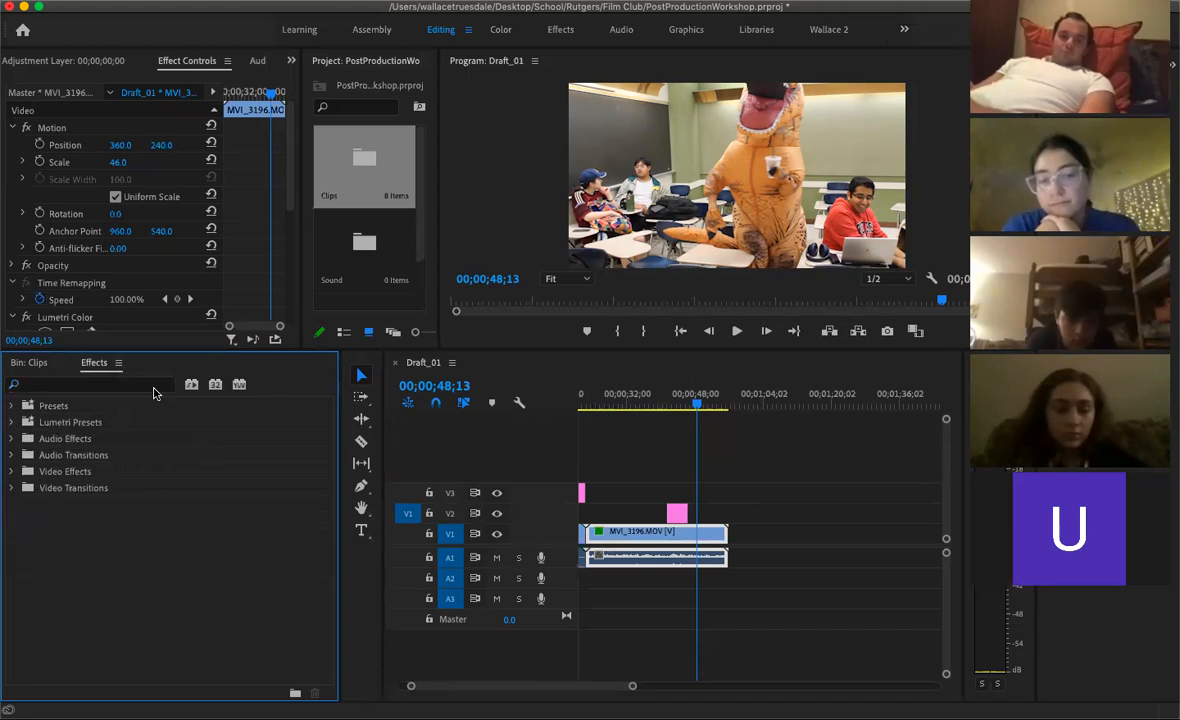
click(97, 385)
text(crop)
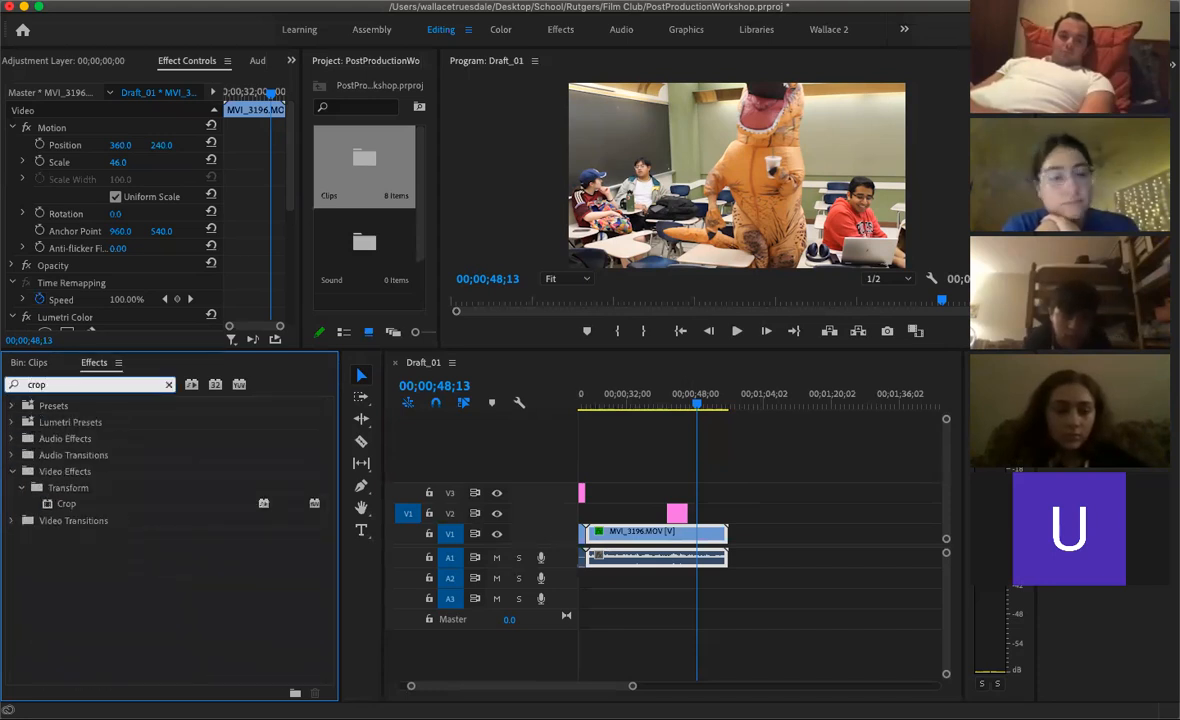
drag(73, 507, 621, 532)
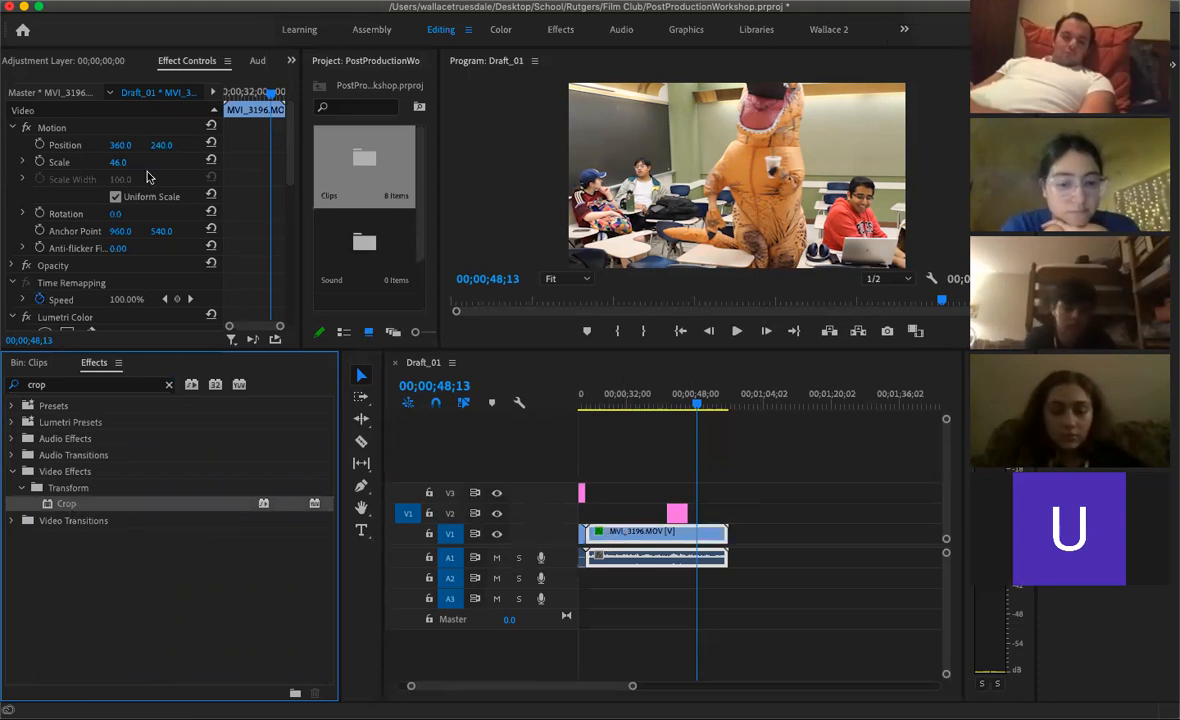
click(498, 399)
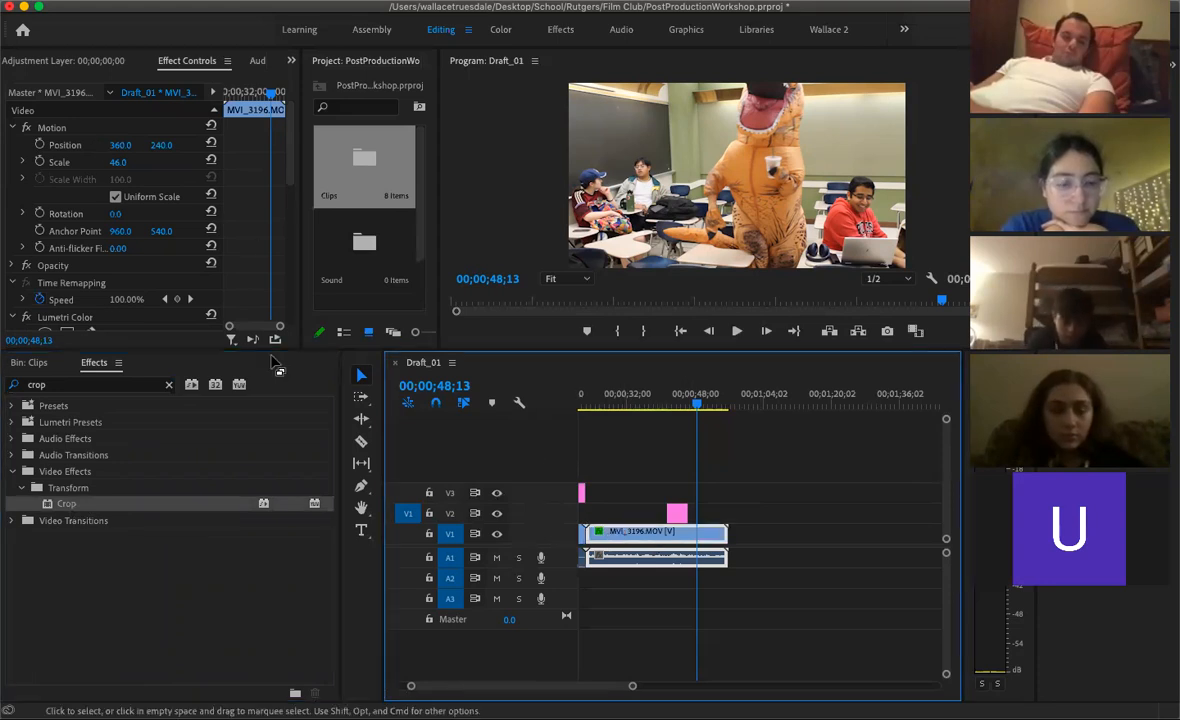
Try a Left crop of 48% on MVI_3196.MOV and reset the value to its default
scroll(101, 222, down, 5)
scroll(101, 222, down, 4)
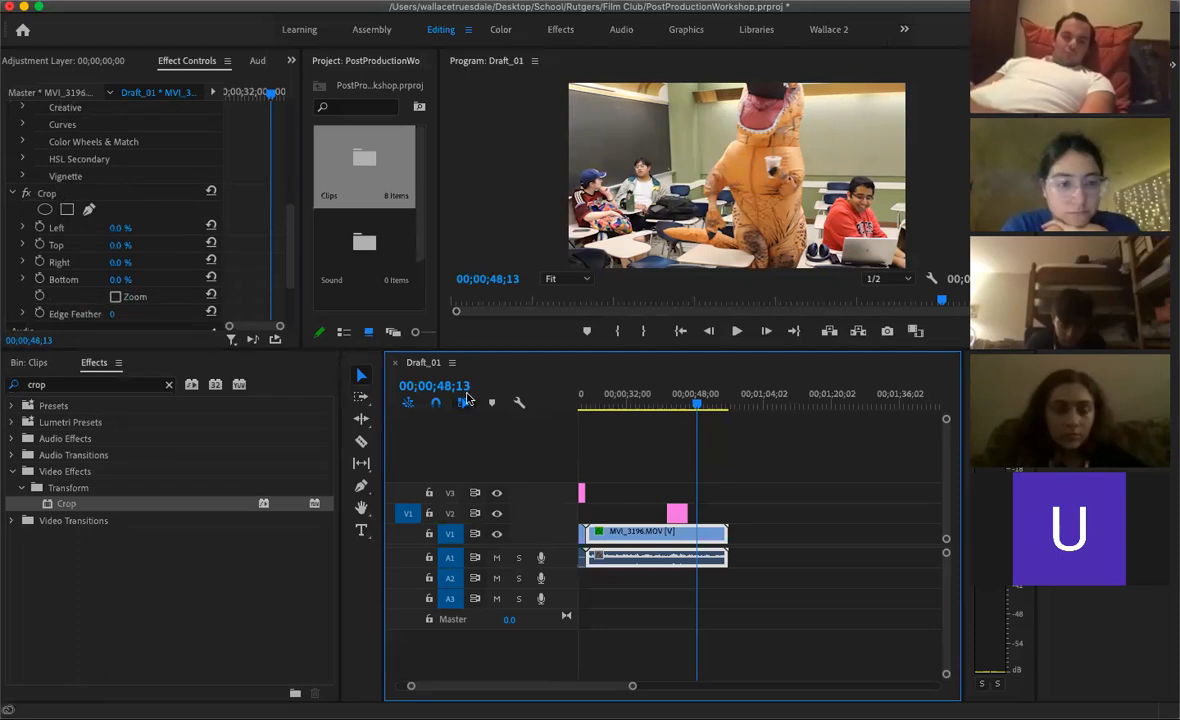
drag(125, 231, 173, 231)
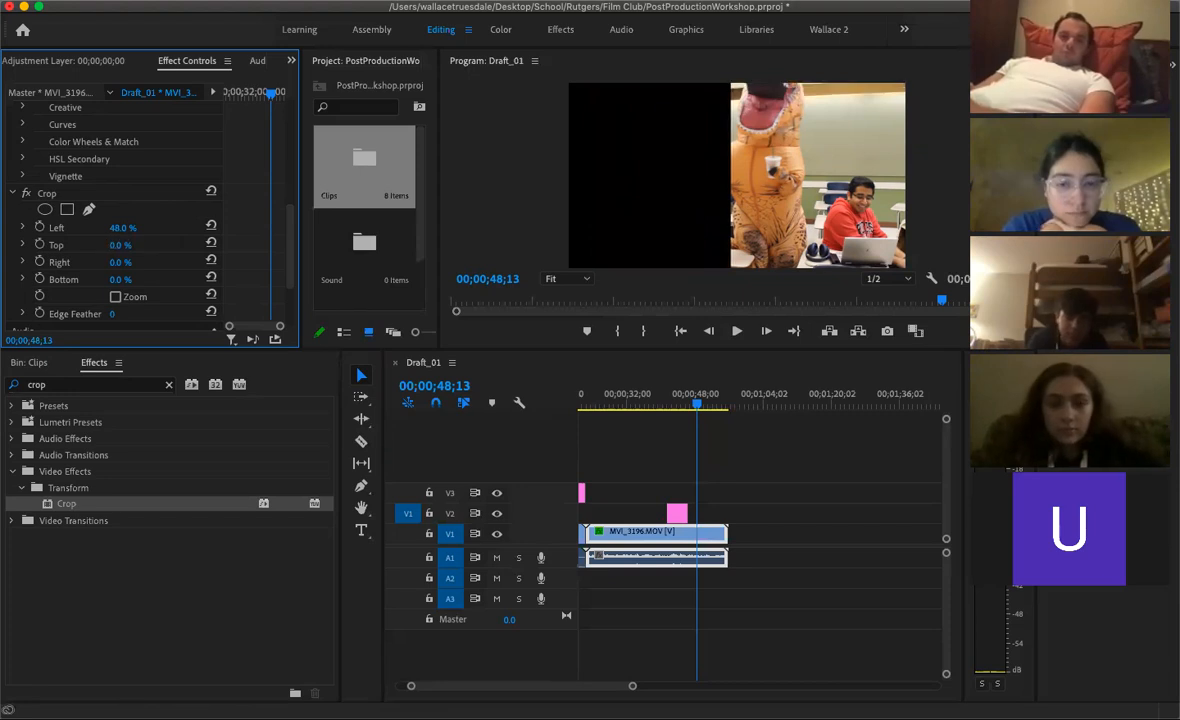
click(211, 229)
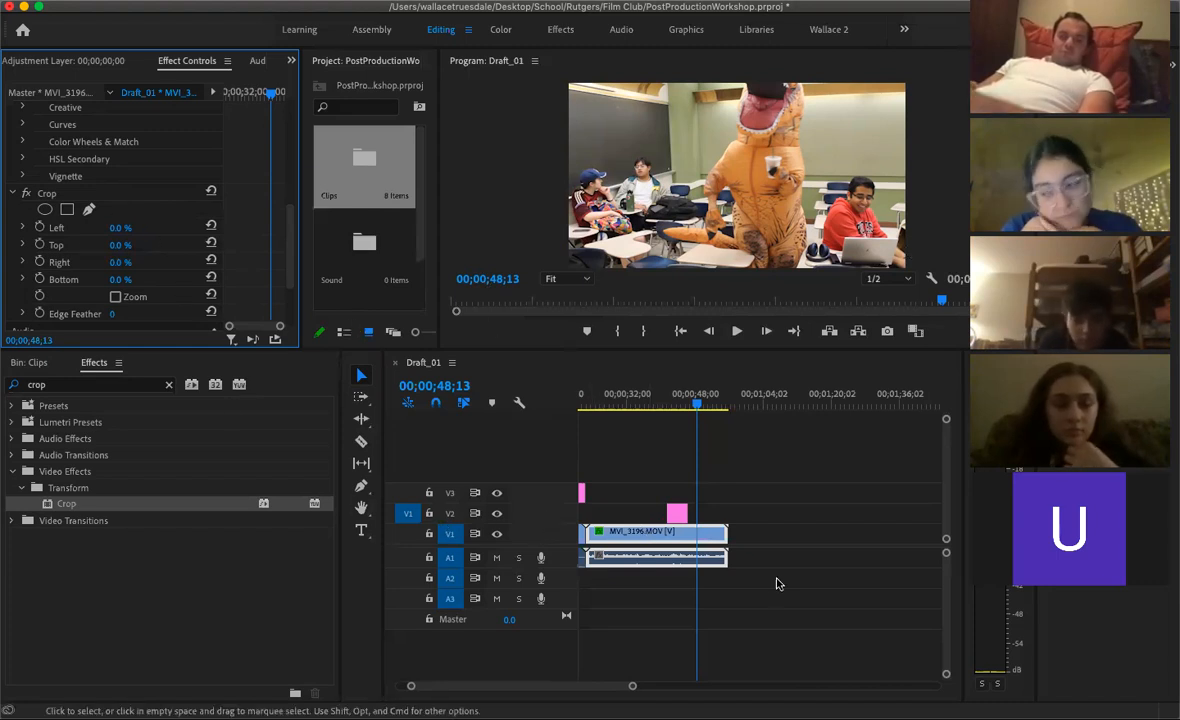
Turn the Crop effect on MVI_3196.MOV off and back on
click(666, 554)
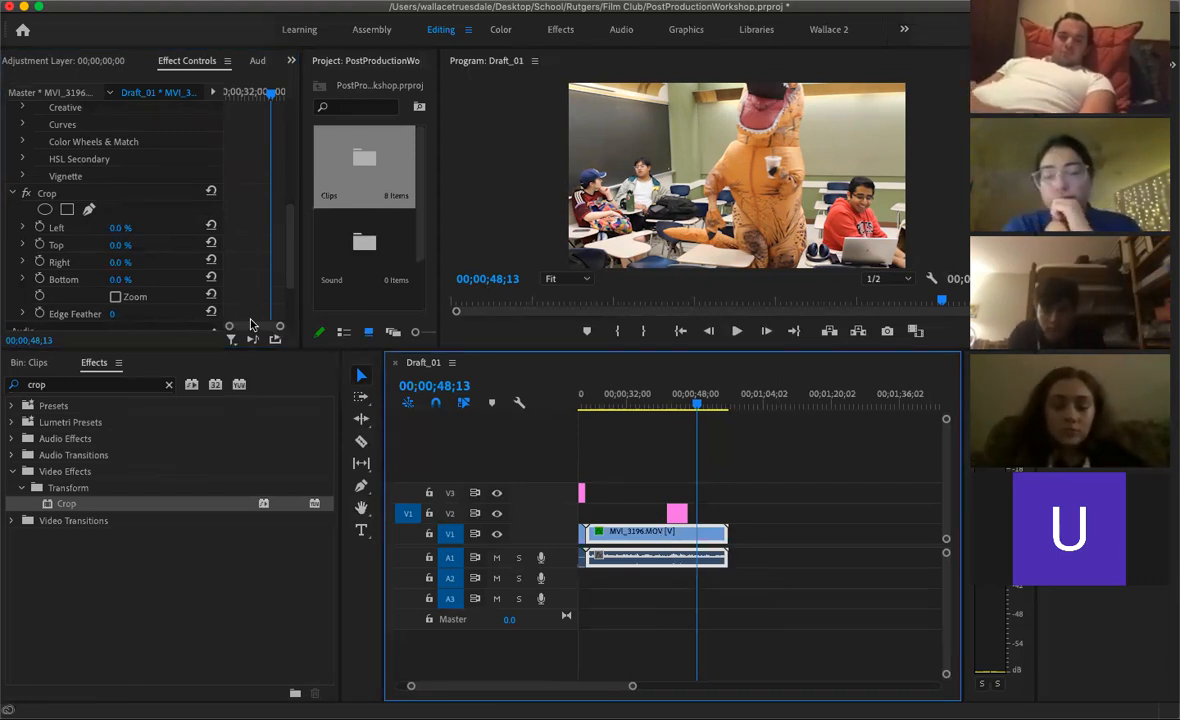
click(28, 198)
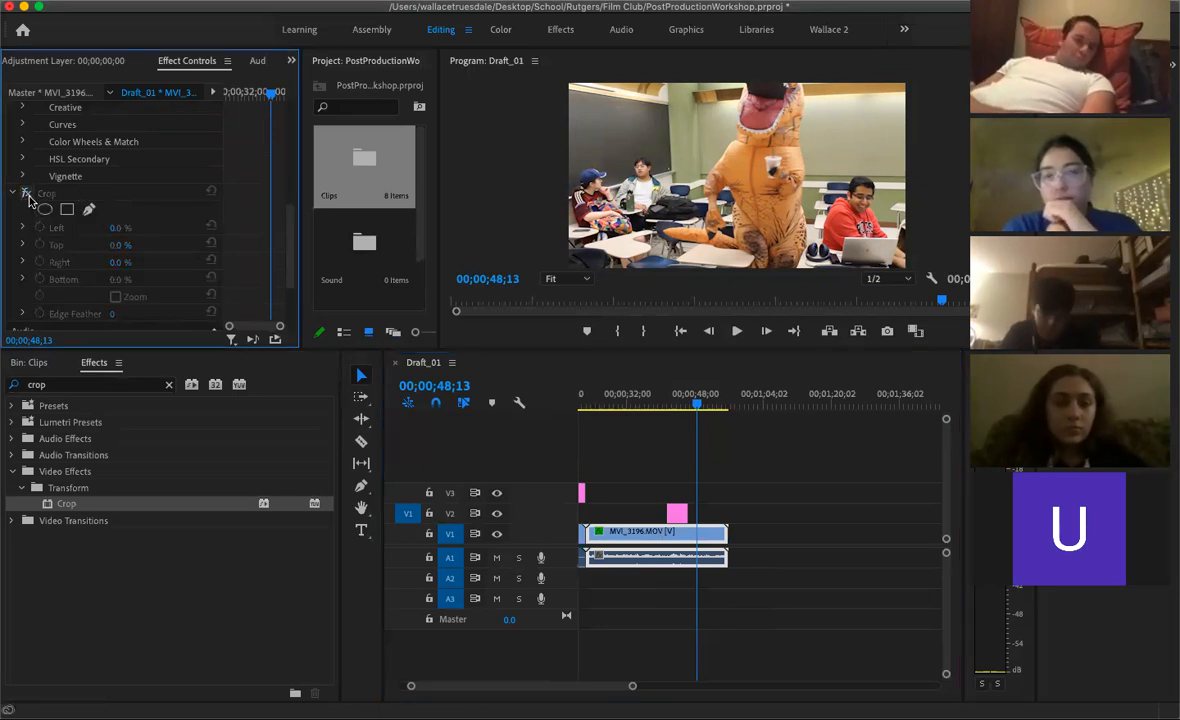
click(27, 194)
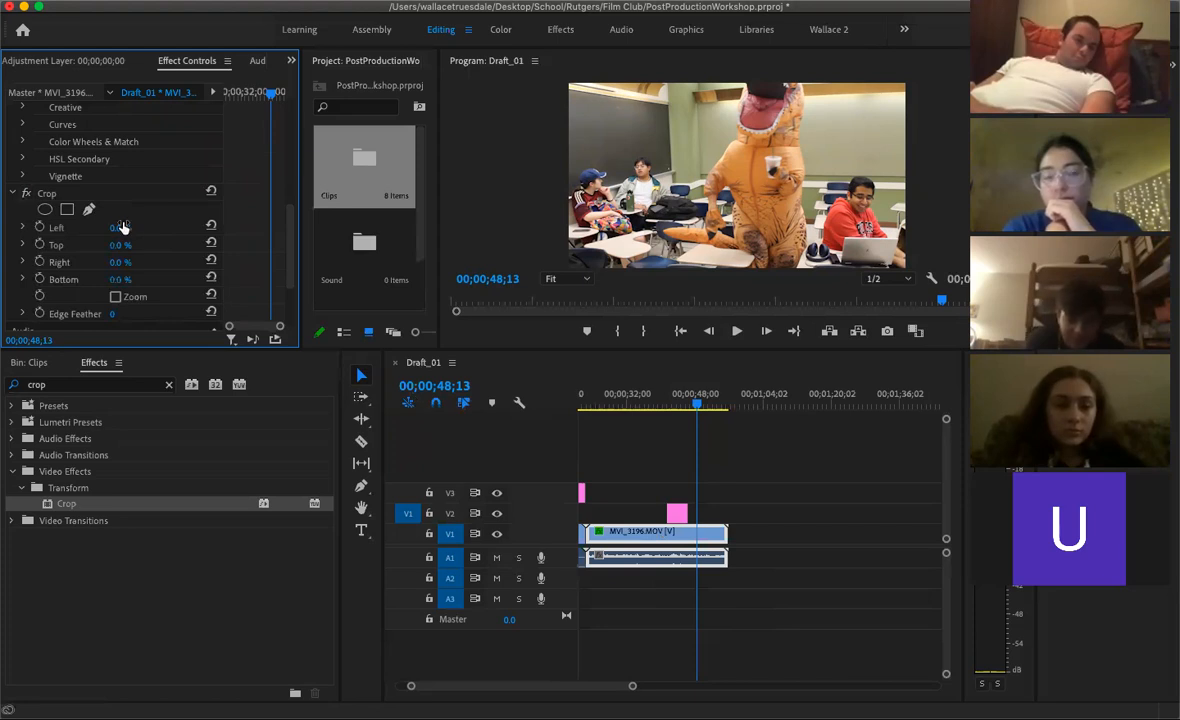
Set the Crop effect's Left value to 55% and compare the picture with the effect disabled and re-enabled
drag(120, 228, 175, 228)
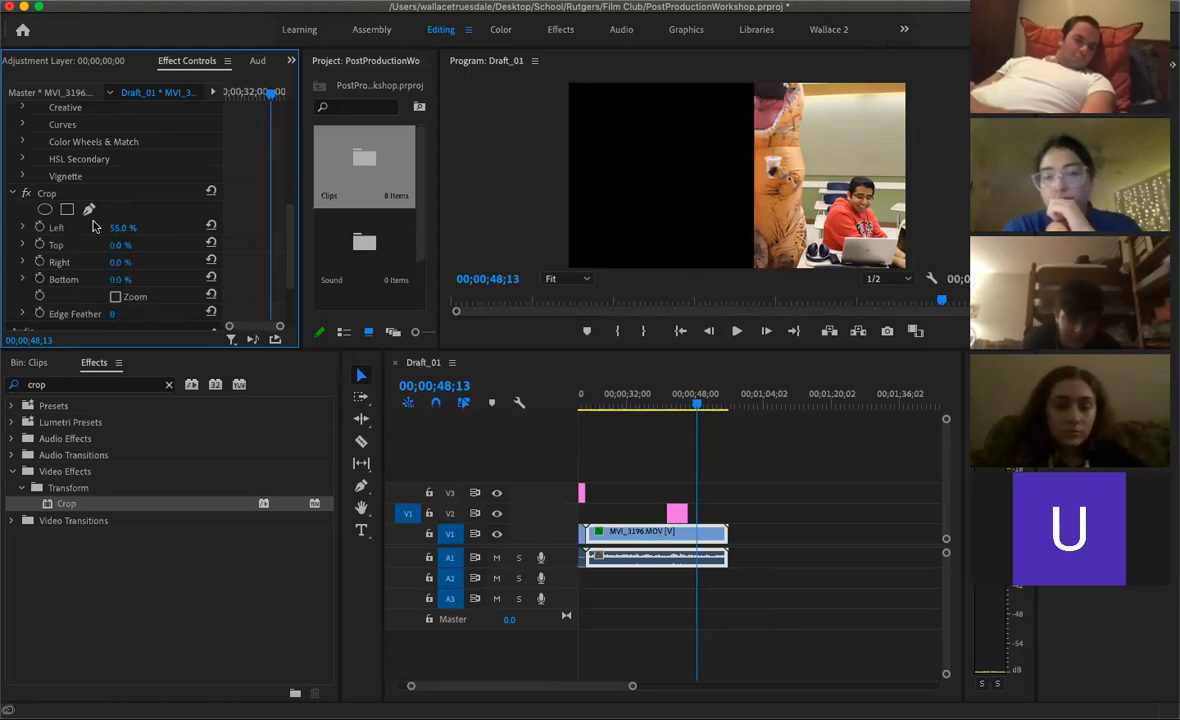
click(27, 194)
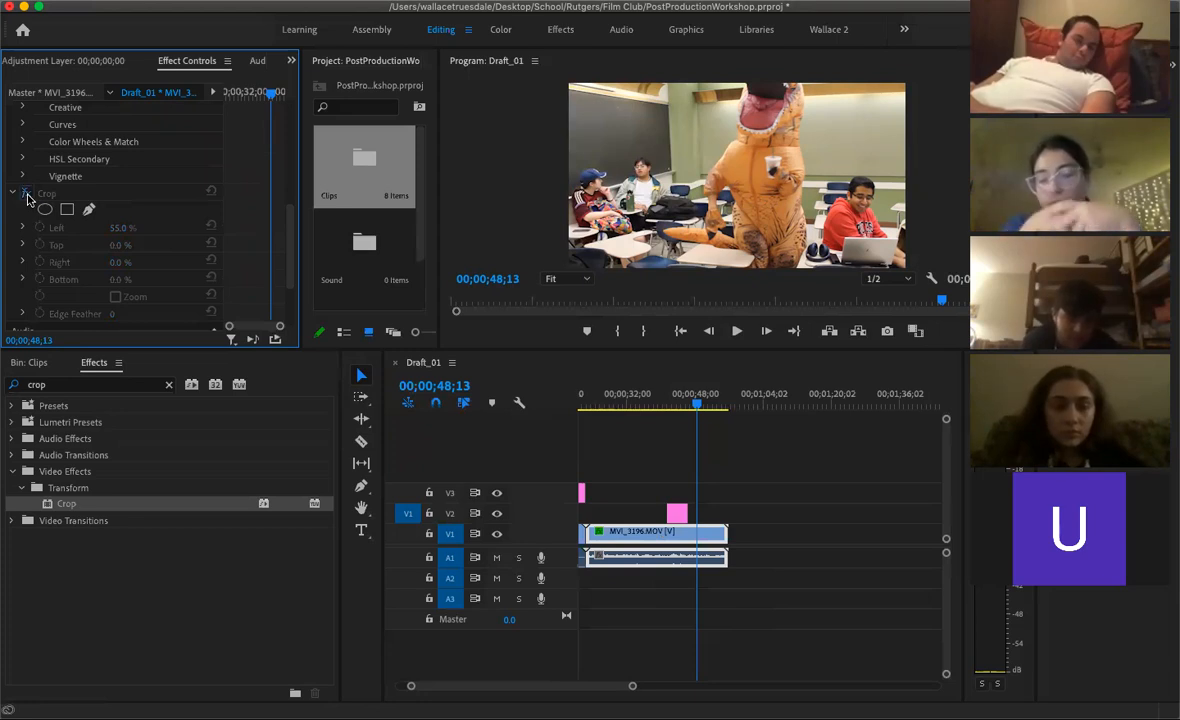
click(27, 195)
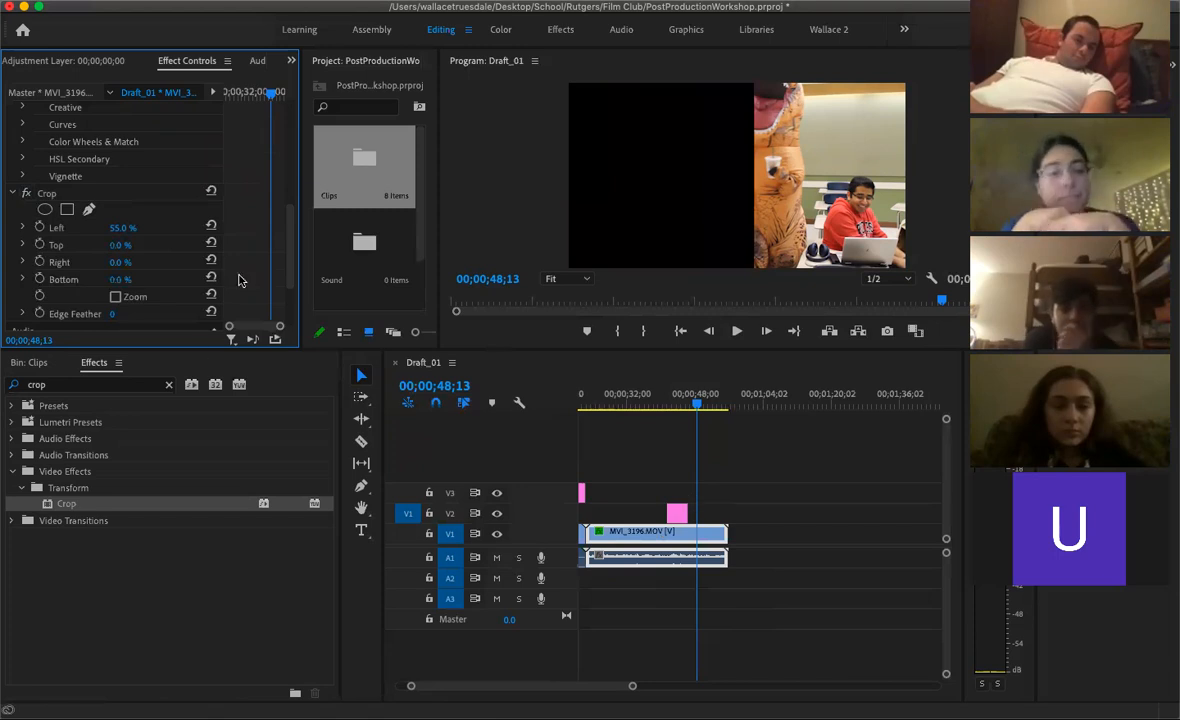
Reset the Crop effect's Left value on MVI_3196.MOV and move the playhead back to 00;00;21;15
click(210, 226)
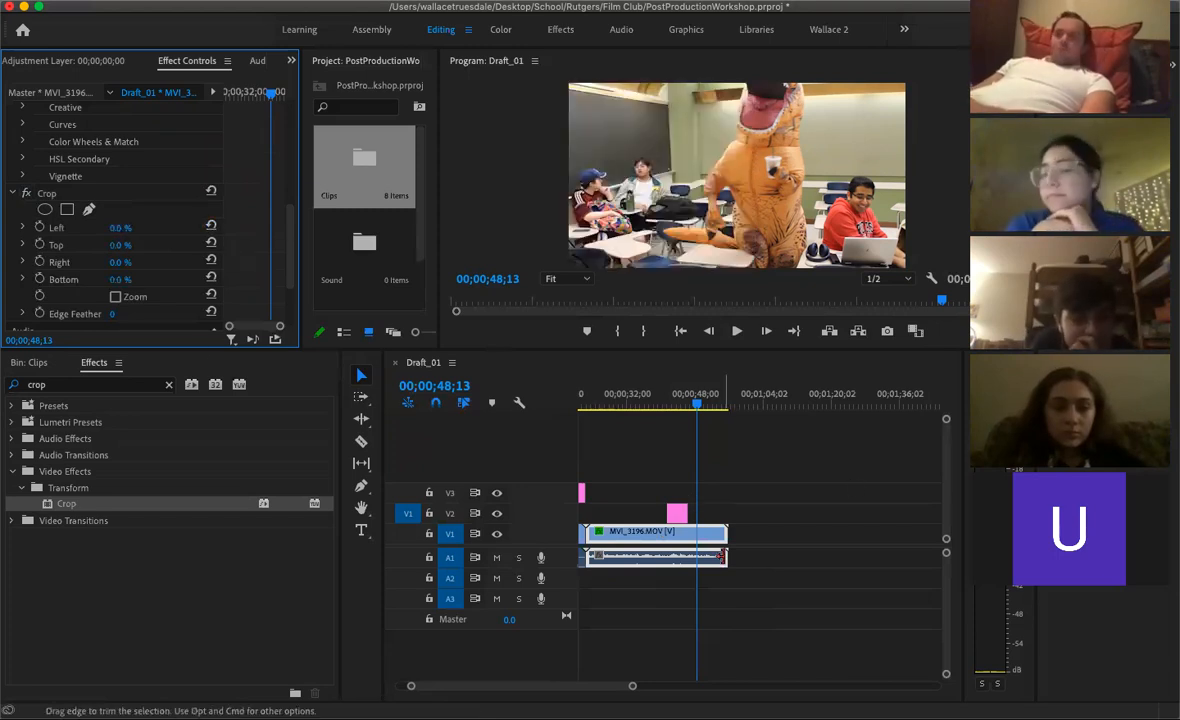
scroll(741, 518, left, 3)
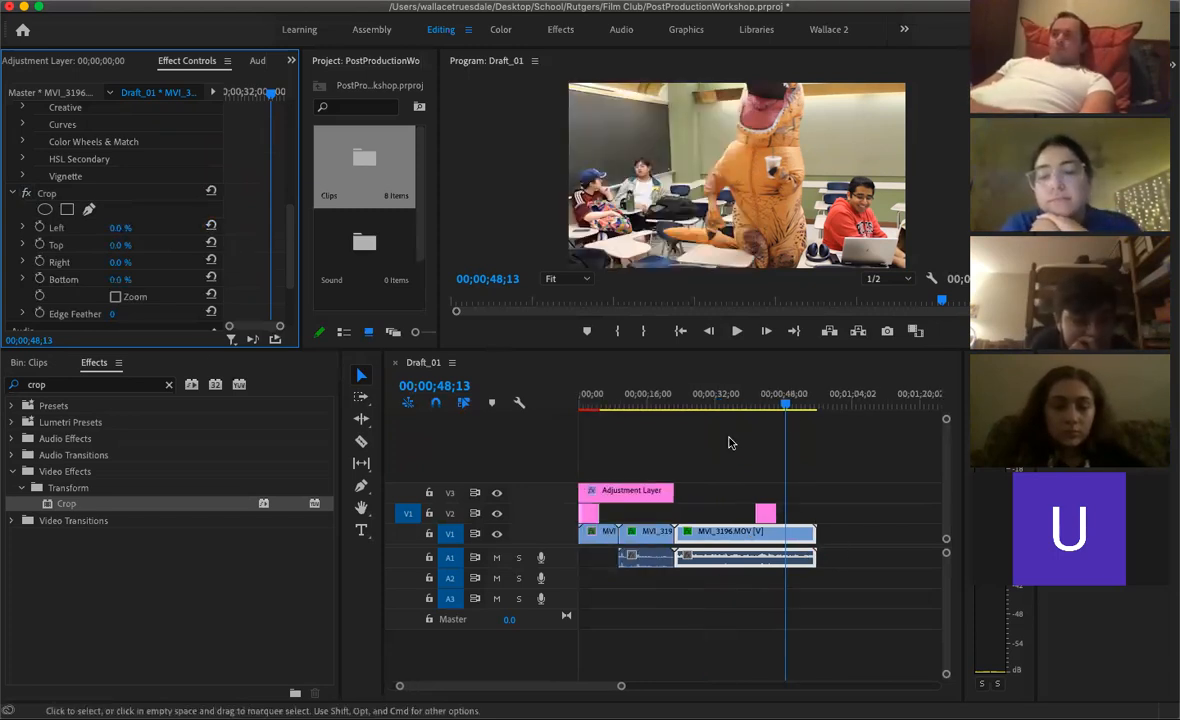
drag(786, 404, 670, 420)
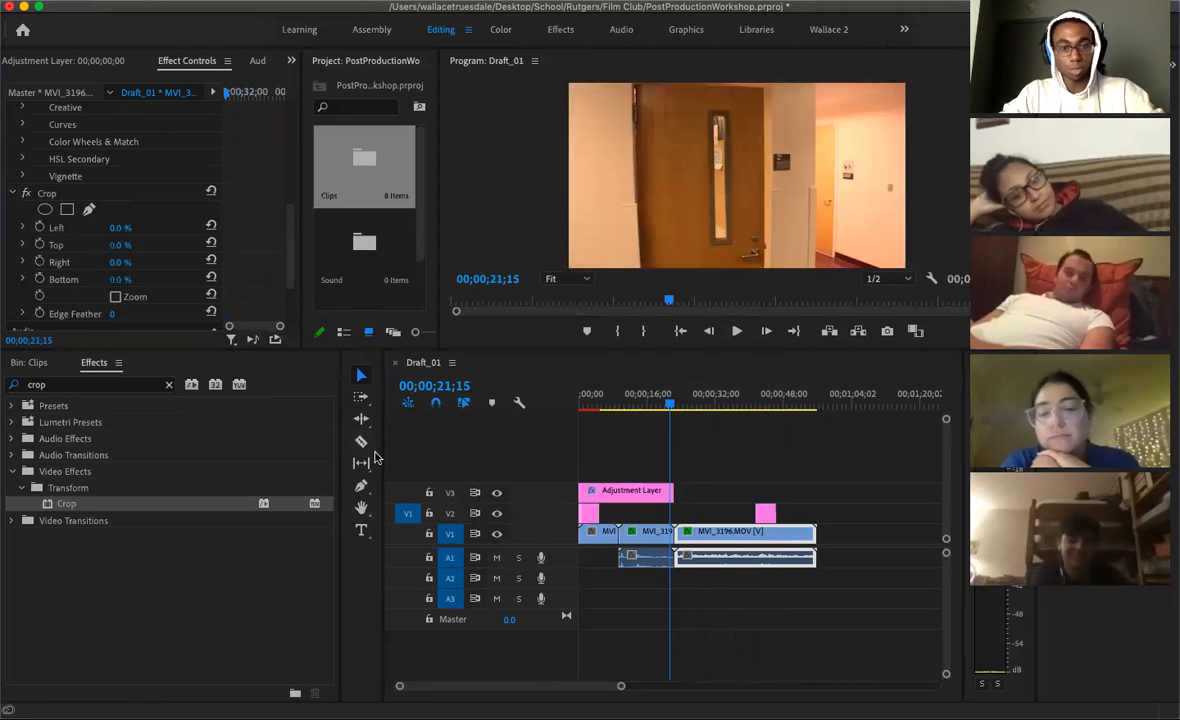
Try the Ripple Edit and Hand tools on the timeline and return to the Selection tool
click(362, 421)
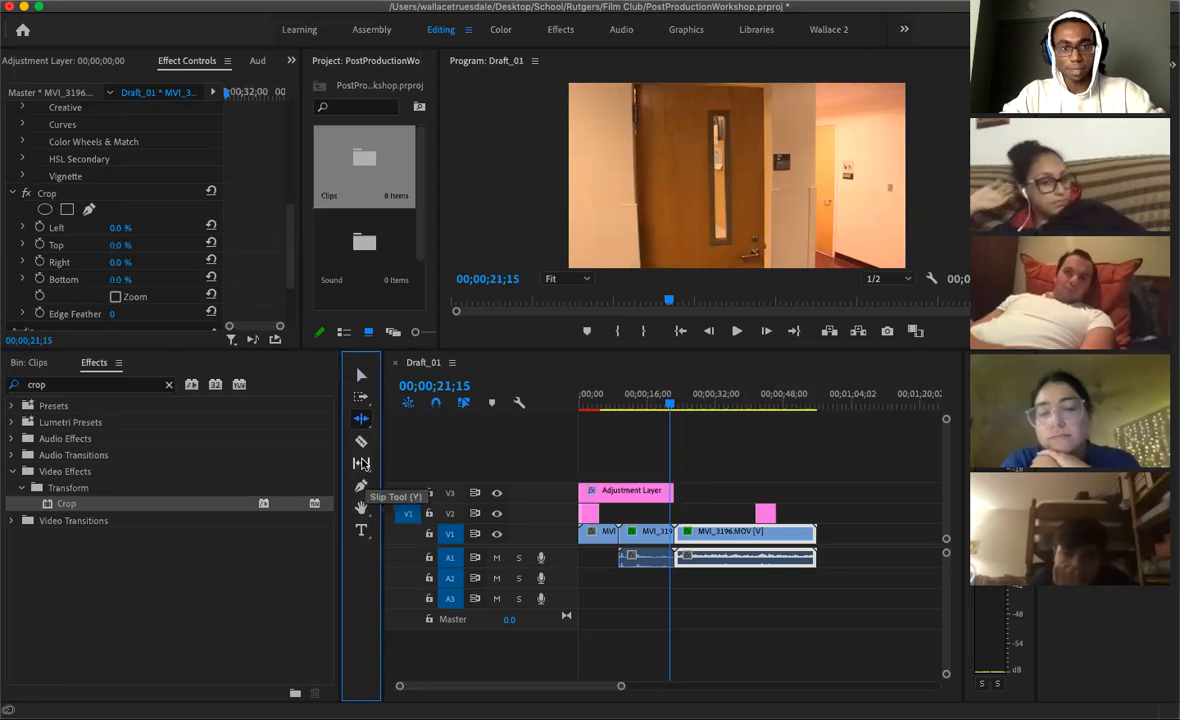
click(362, 509)
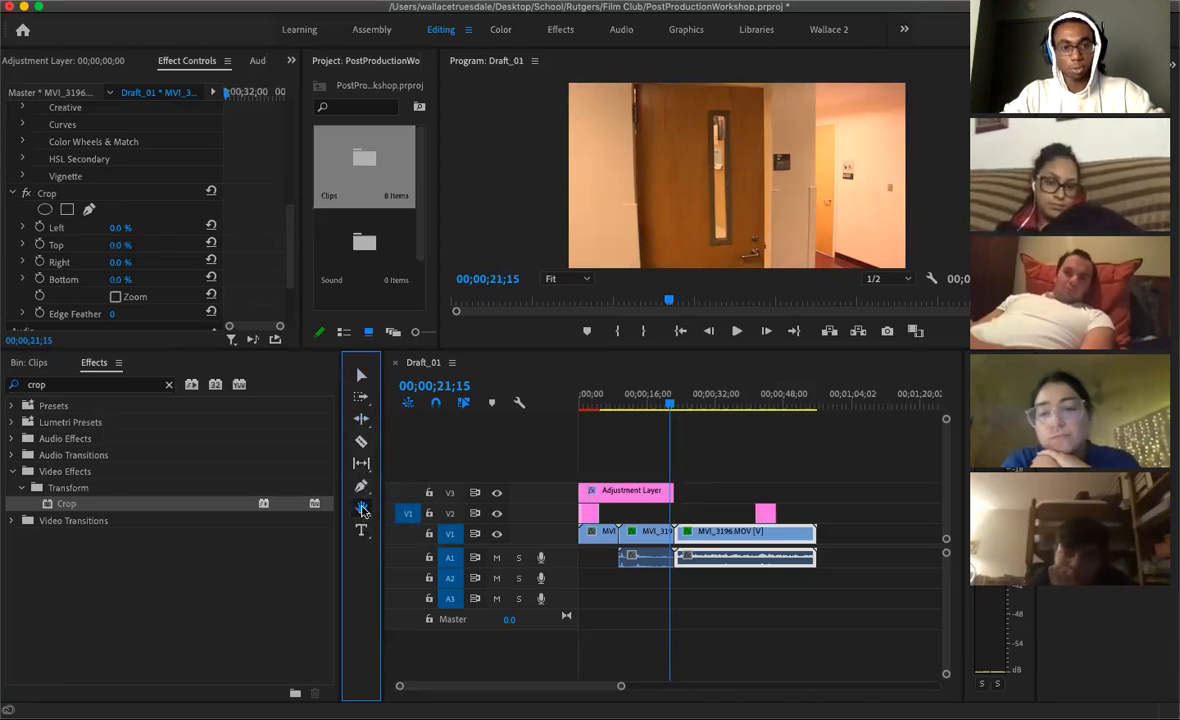
drag(761, 535, 795, 536)
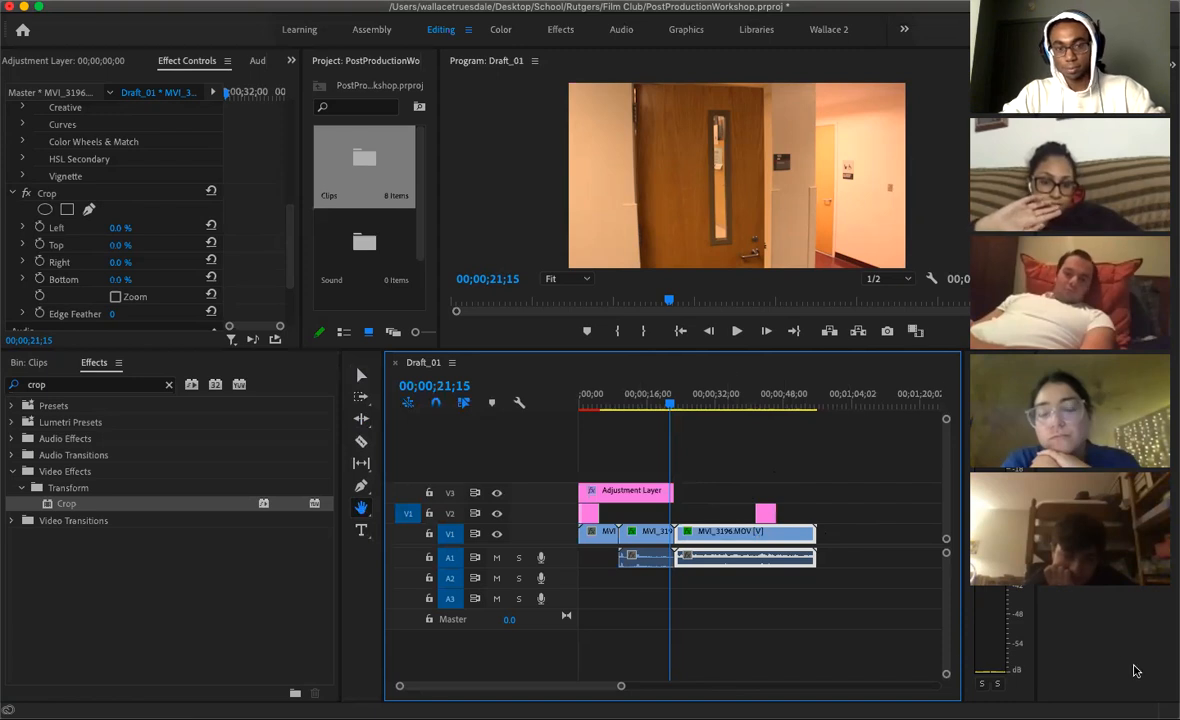
click(362, 376)
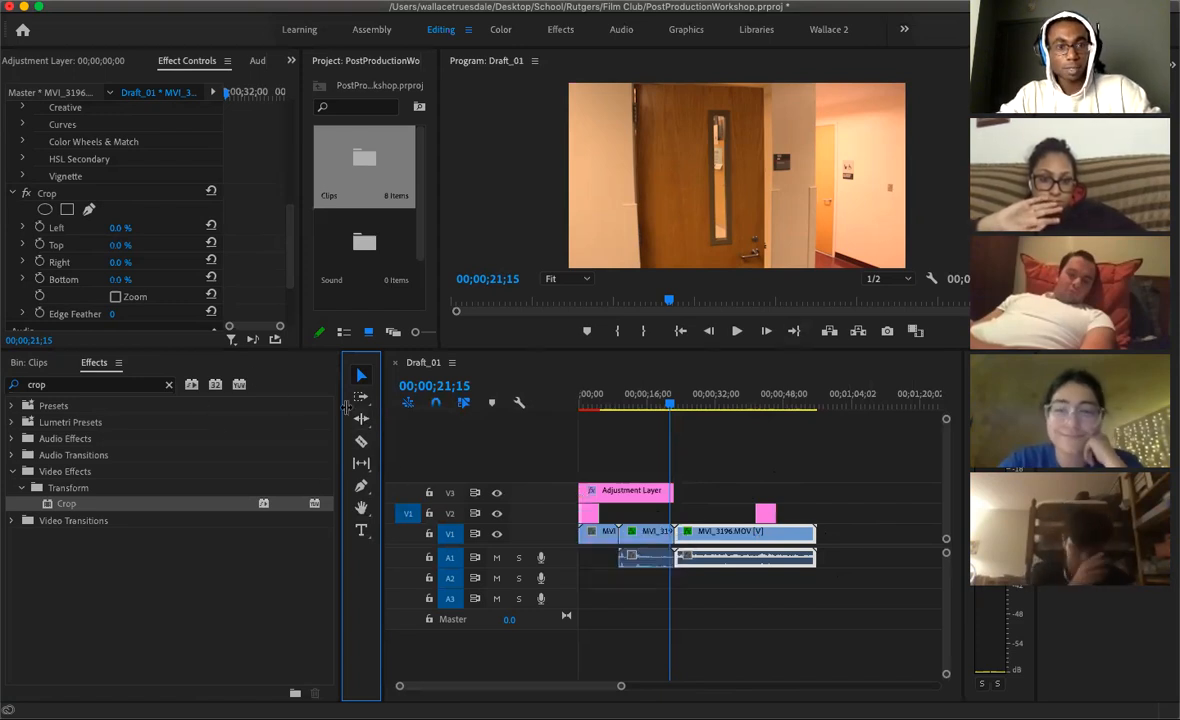
Narrow the Effects panel to give the timeline more width and select the MVI_3195.MOV clip
drag(383, 385, 325, 395)
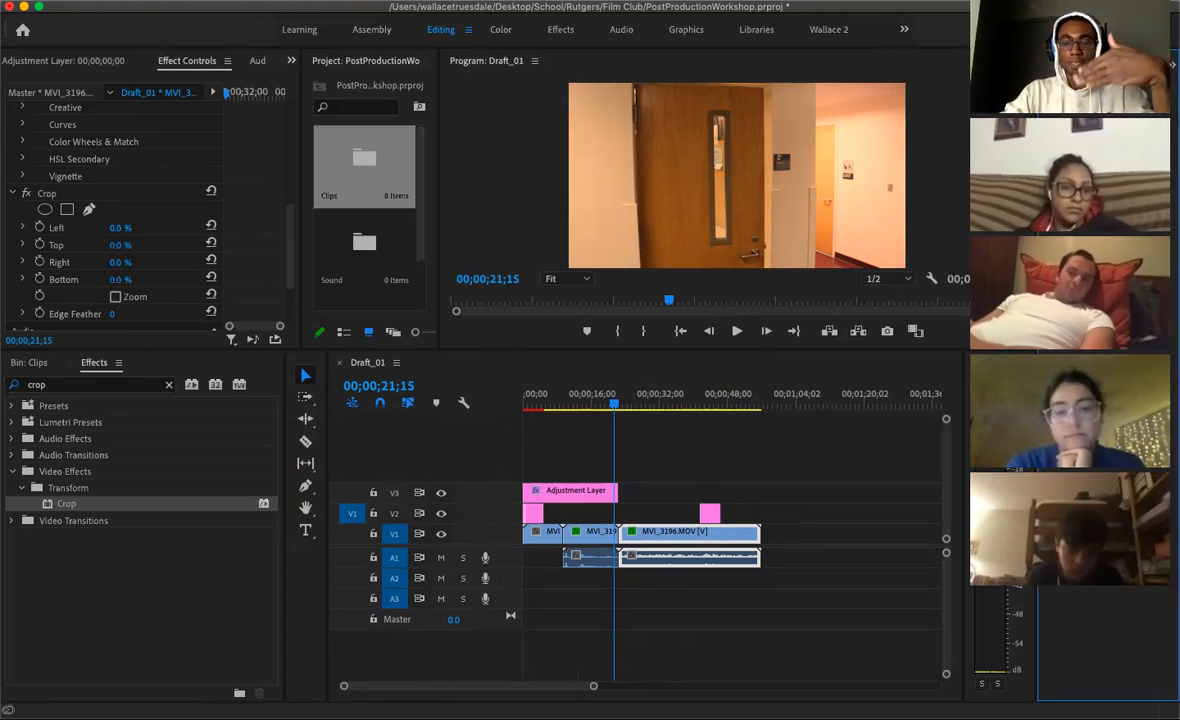
click(1131, 62)
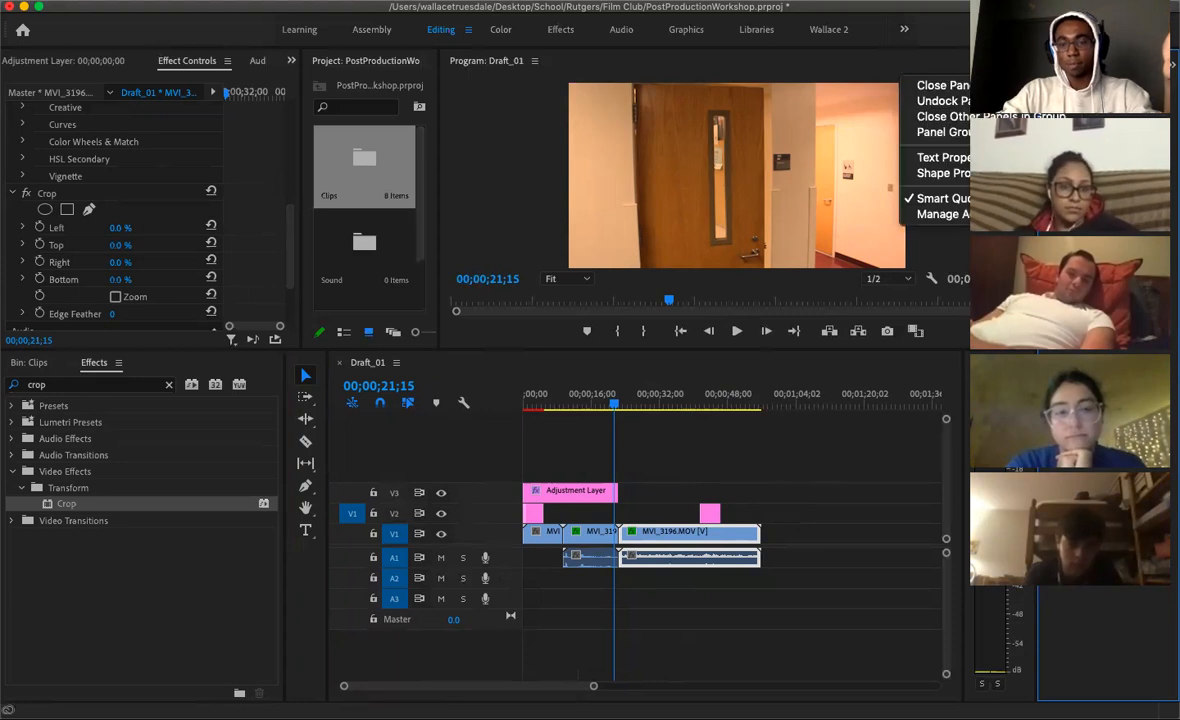
click(595, 531)
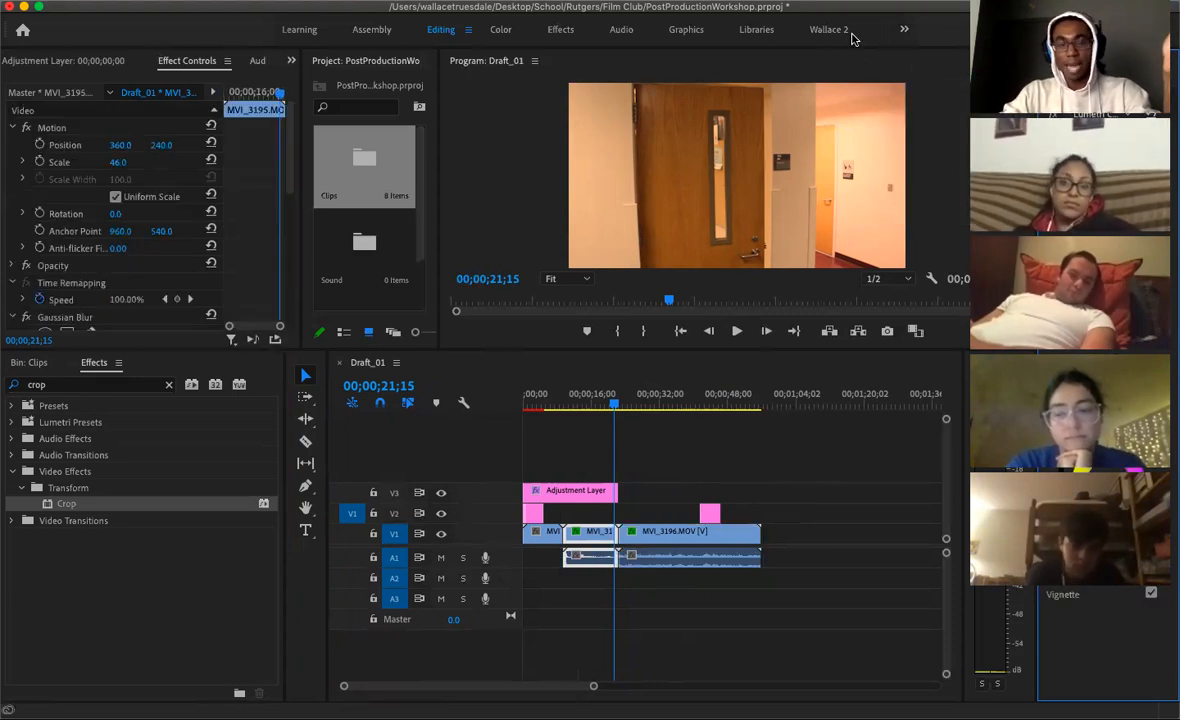
Open the Essential Graphics panel, widen the panel group that holds it and bring Lumetri Color to the front
click(480, 0)
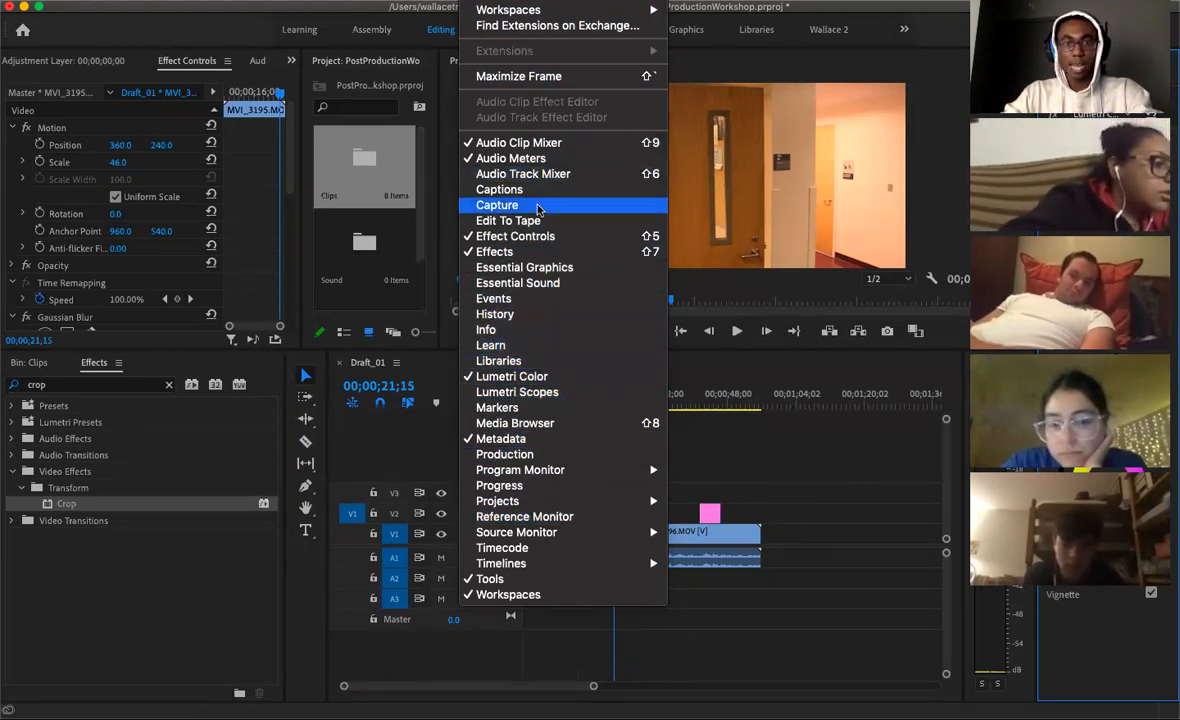
click(547, 278)
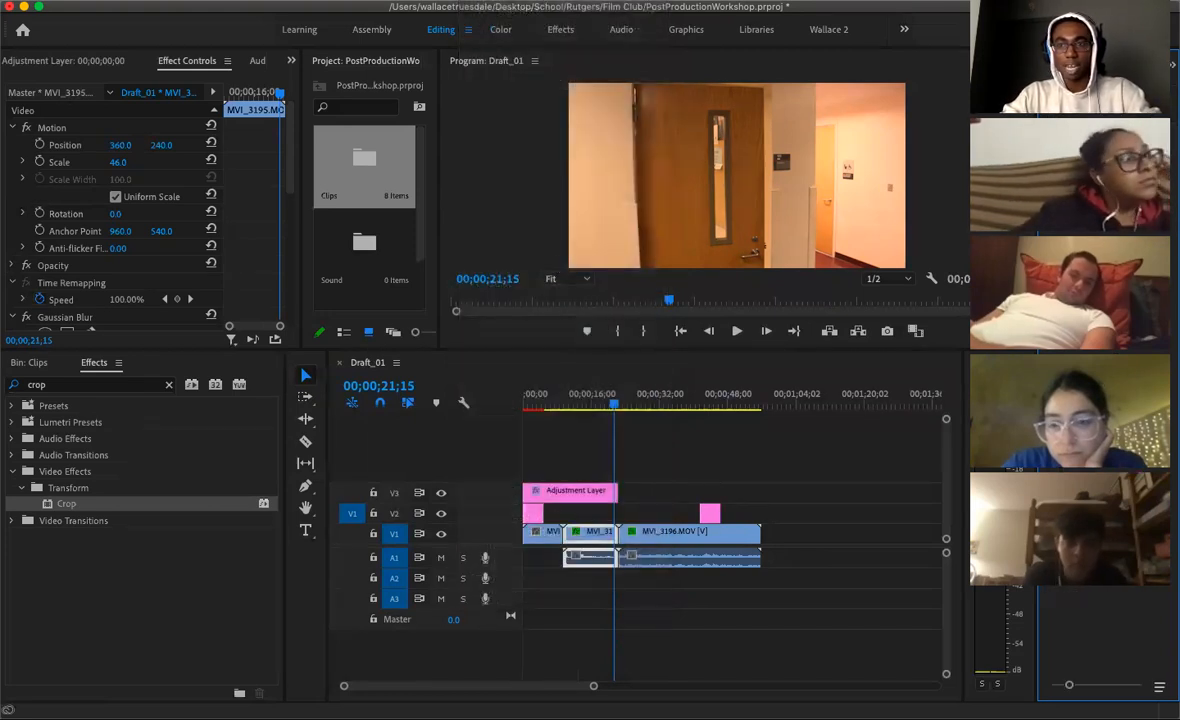
drag(1036, 99, 949, 106)
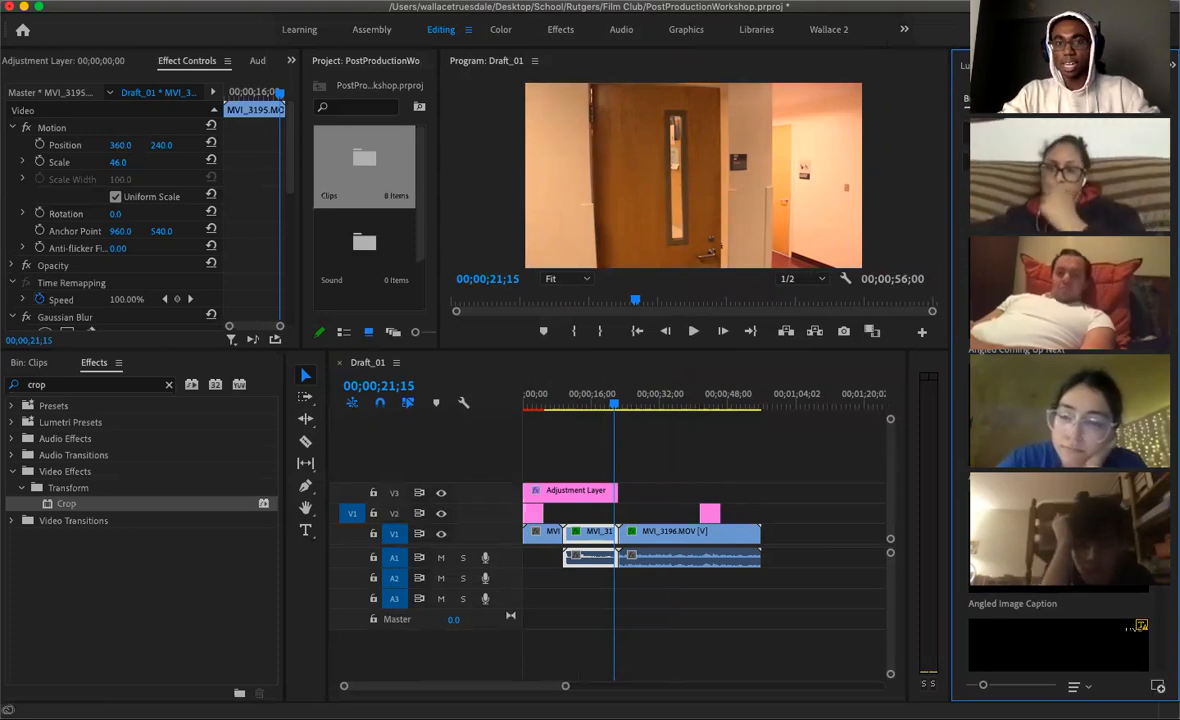
drag(1040, 66, 840, 24)
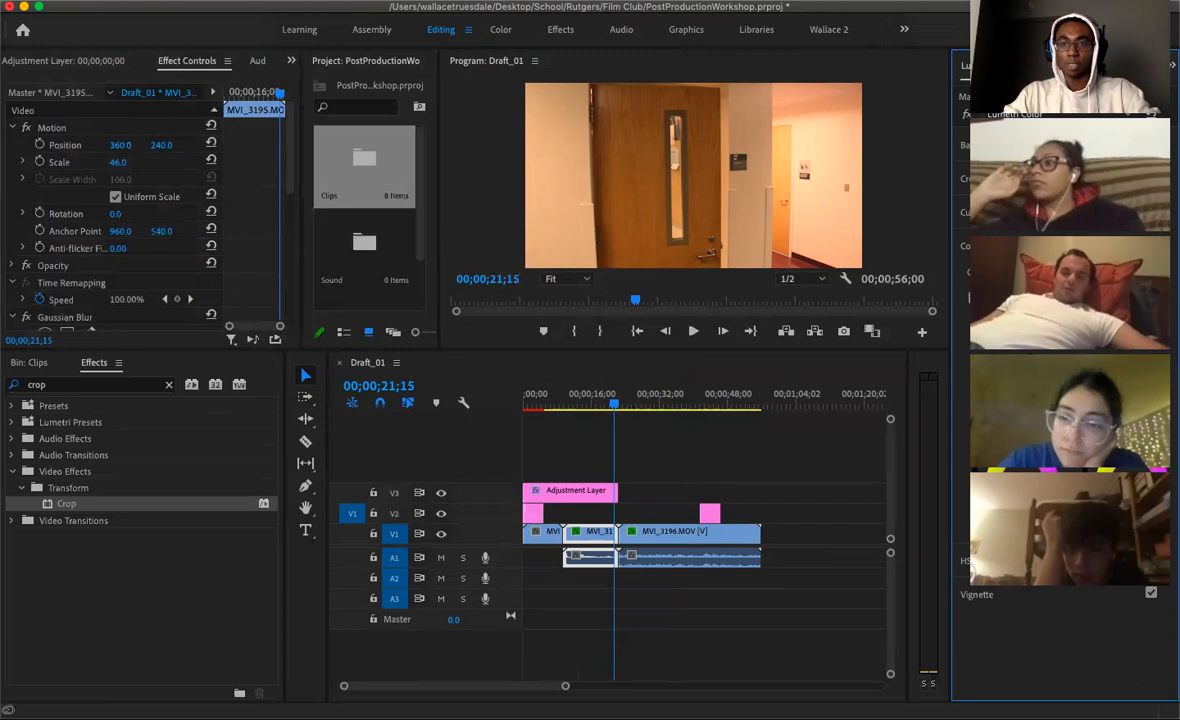
Try docking the Lumetri Color panel beside the timeline, return it to its group and restore the timeline's width
drag(965, 66, 345, 410)
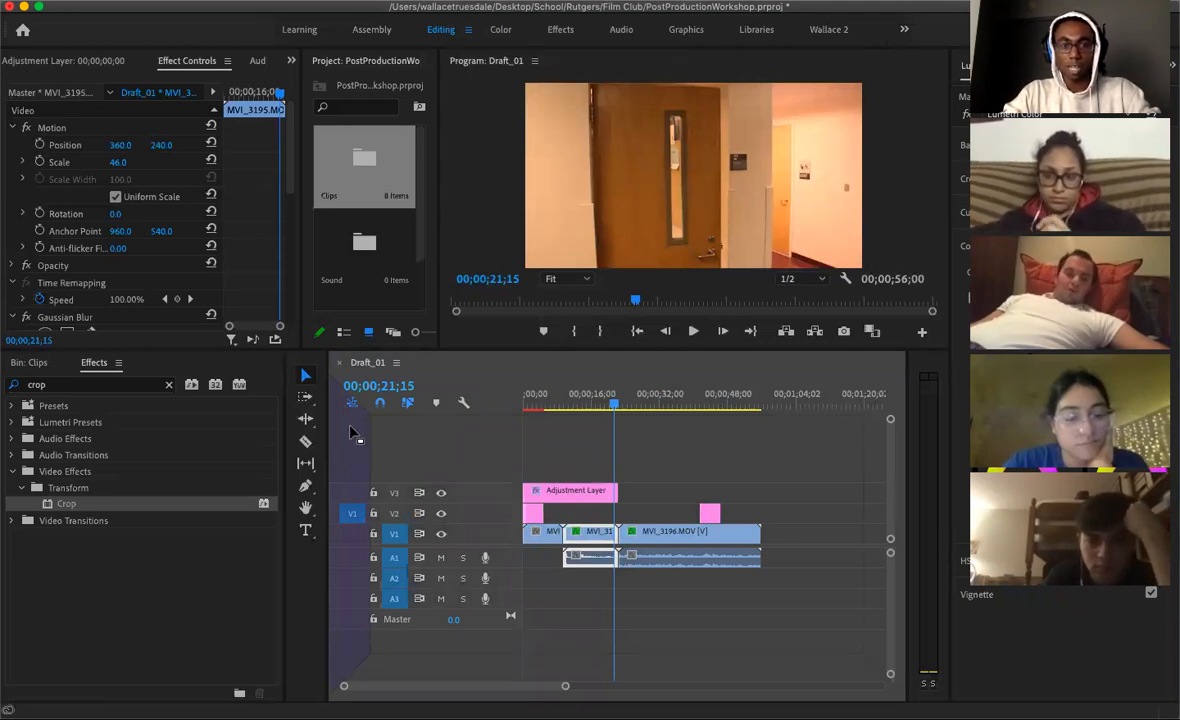
drag(350, 428, 350, 428)
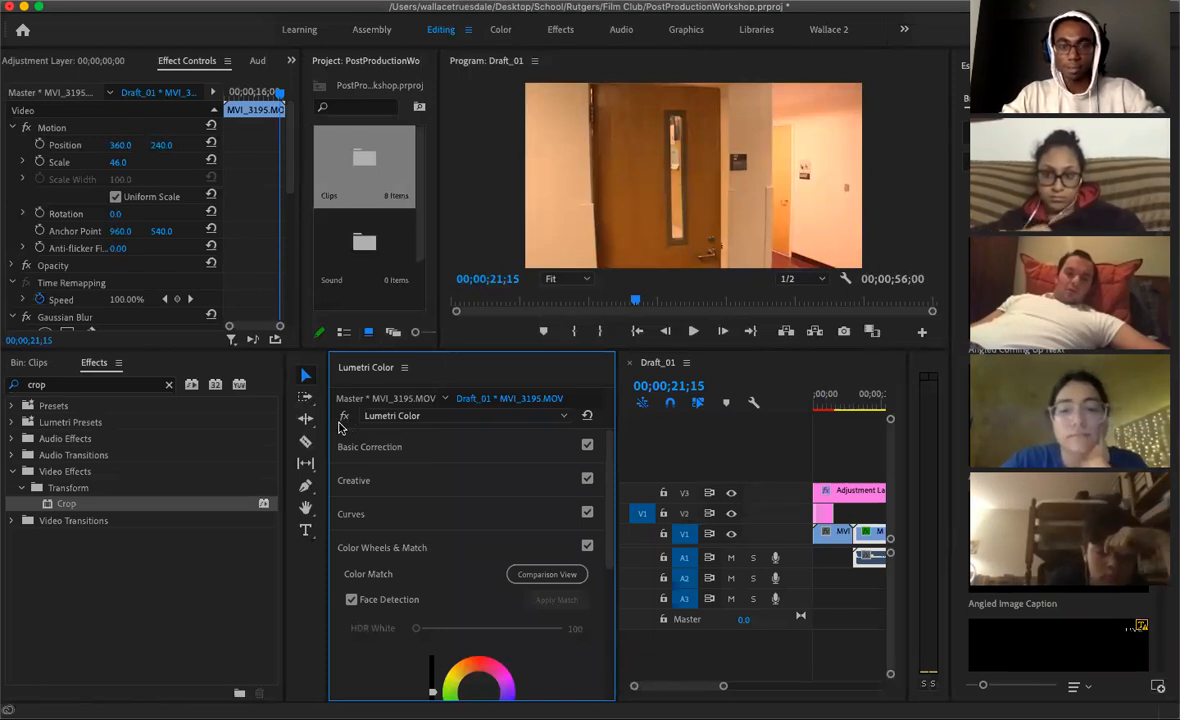
drag(366, 370, 984, 370)
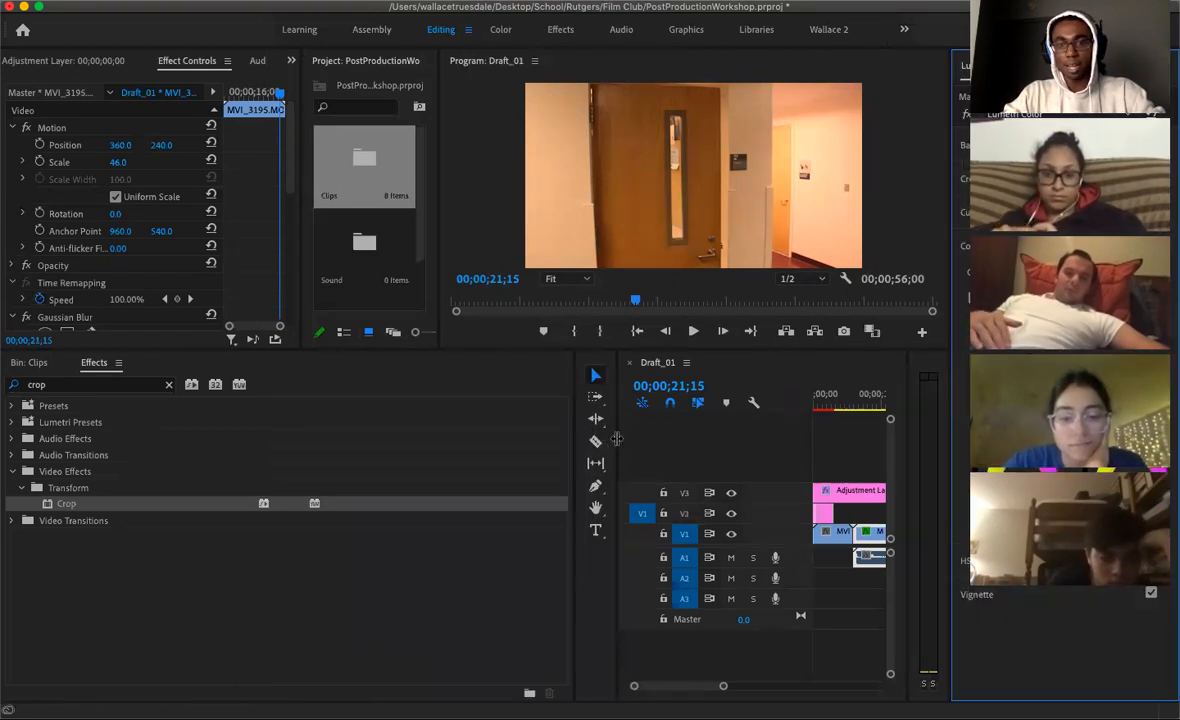
drag(617, 438, 272, 459)
drag(200, 451, 243, 450)
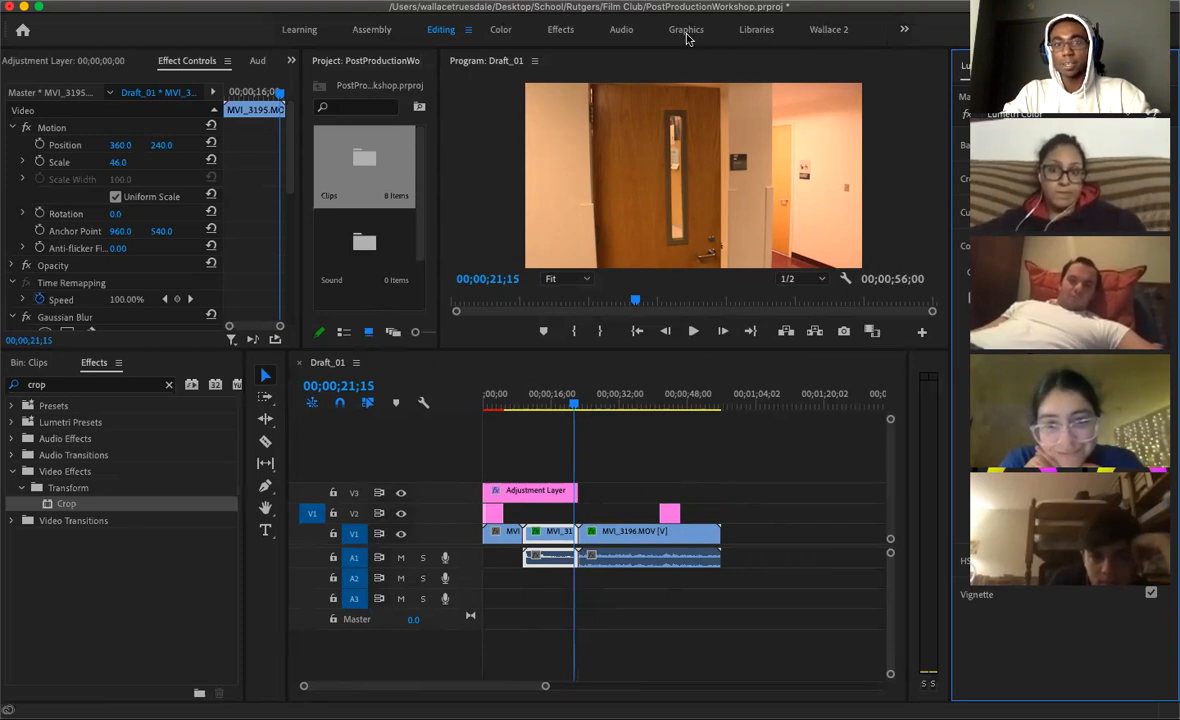
Look through the Color, Audio and Graphics workspaces
click(505, 30)
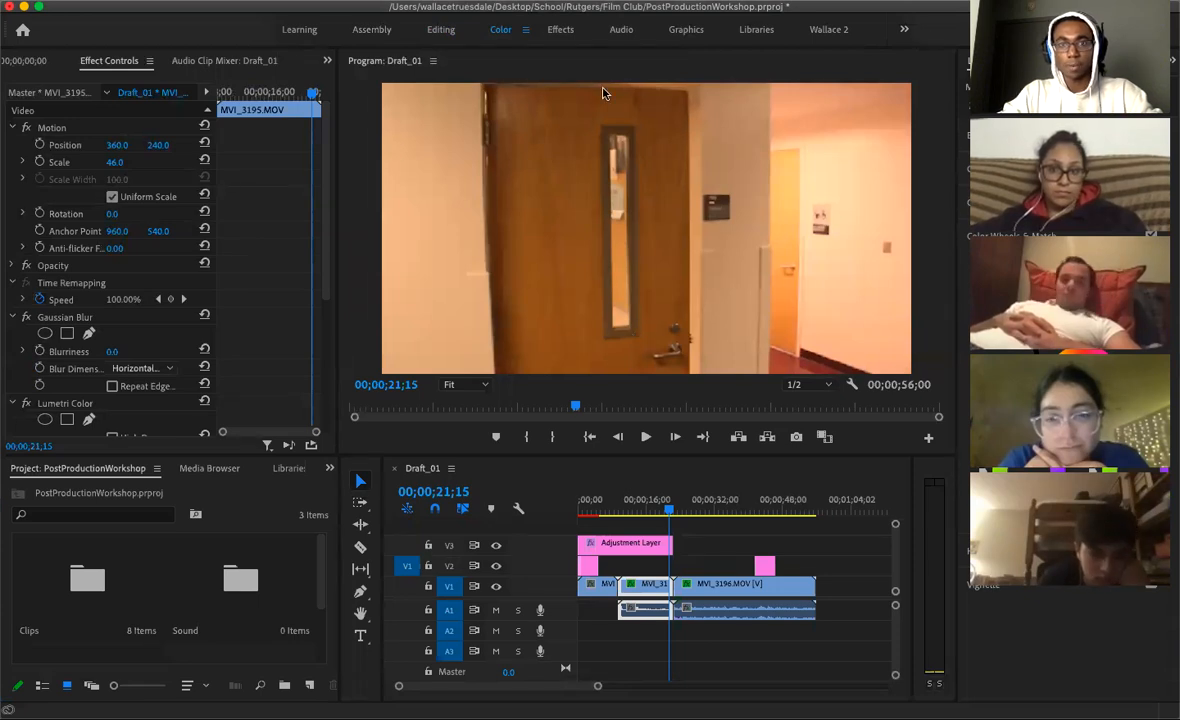
click(621, 30)
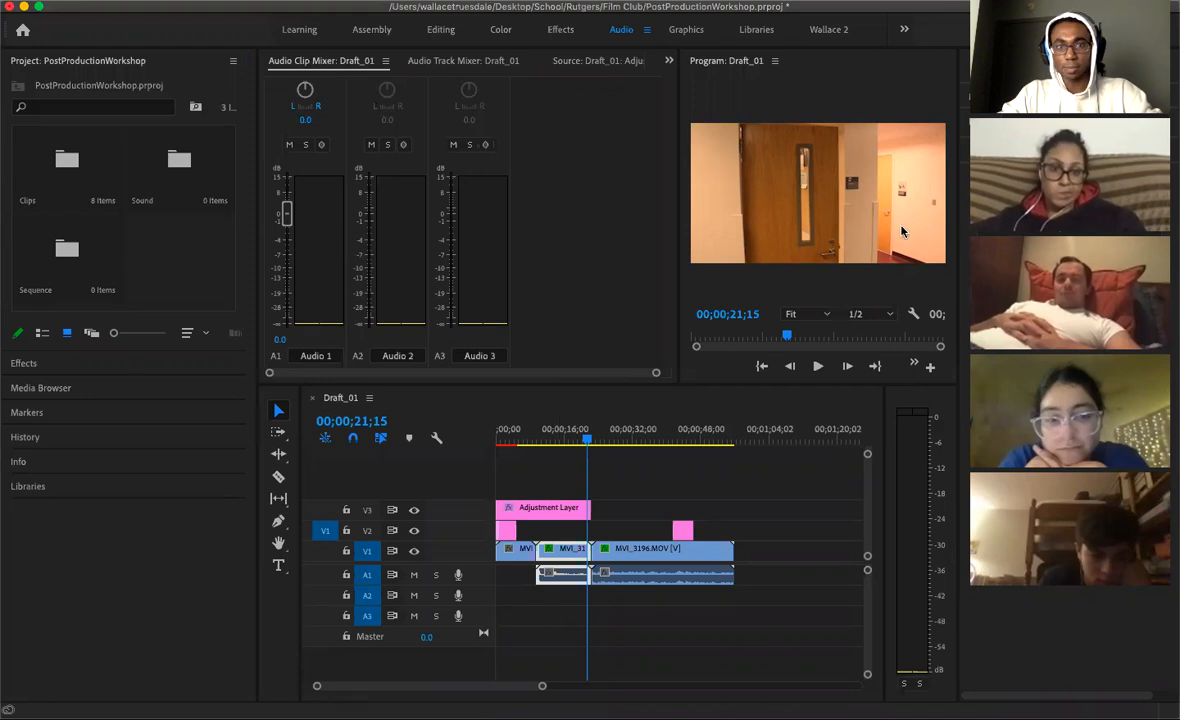
key(shift+1)
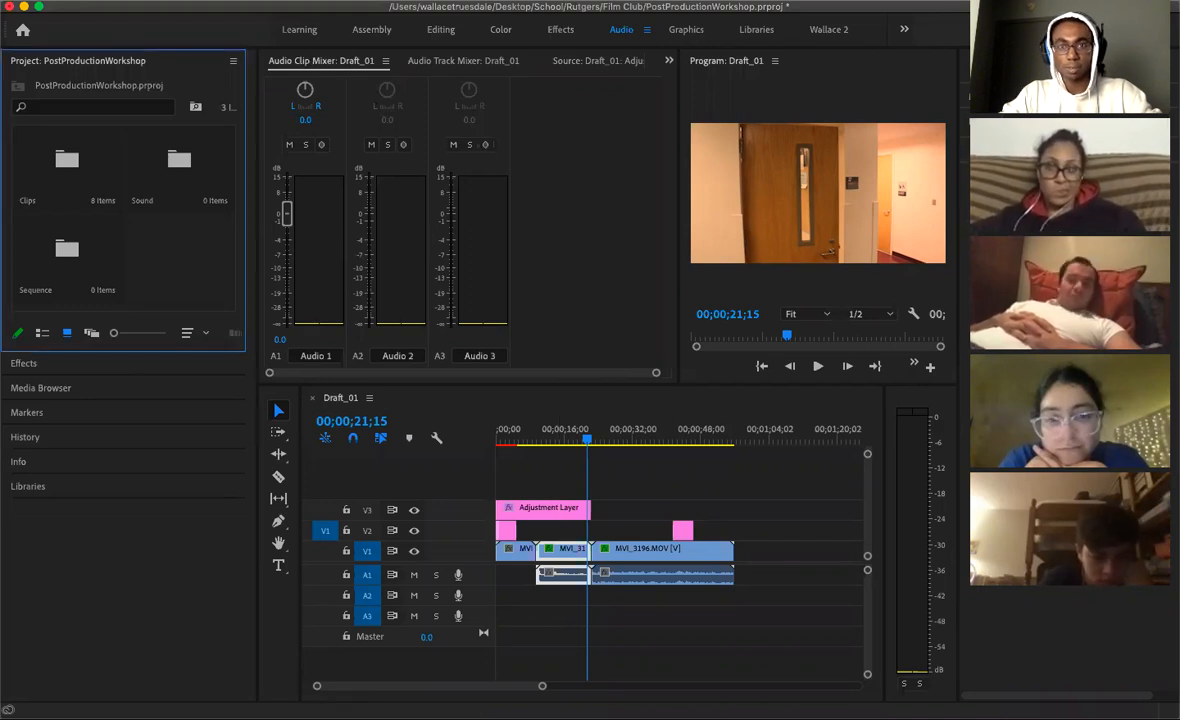
key(alt+shift+7)
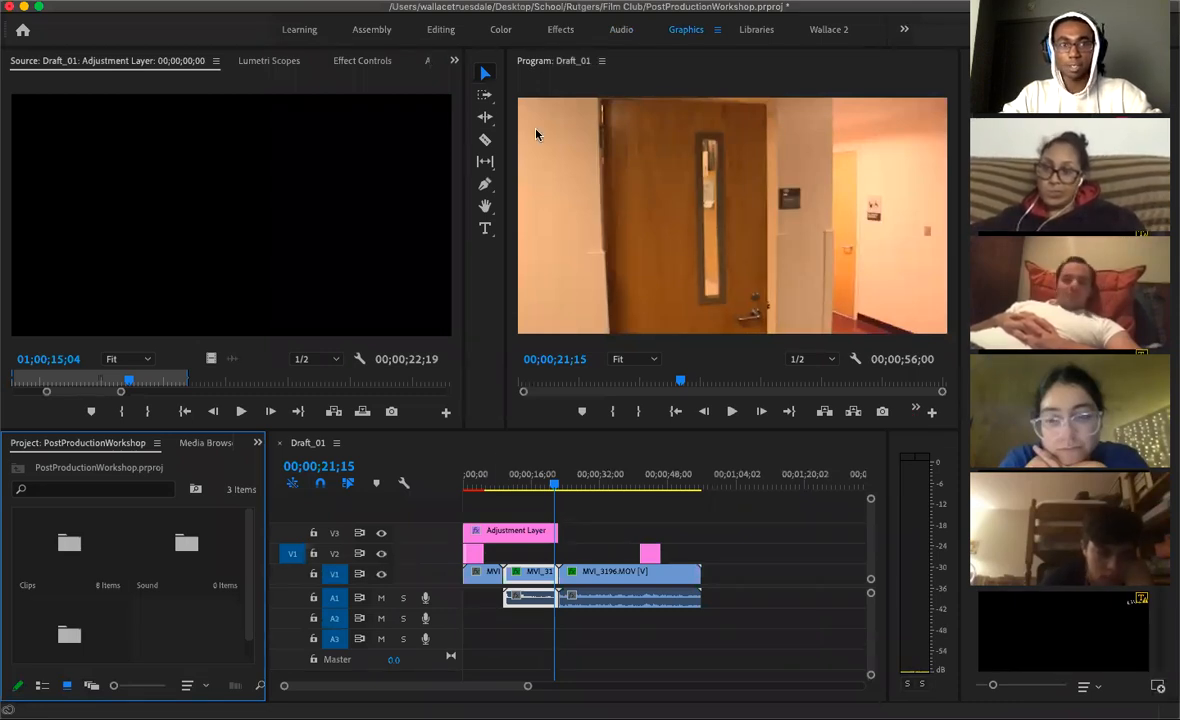
Look over the tutorials in the Learning workspace and return to the Editing workspace
click(296, 33)
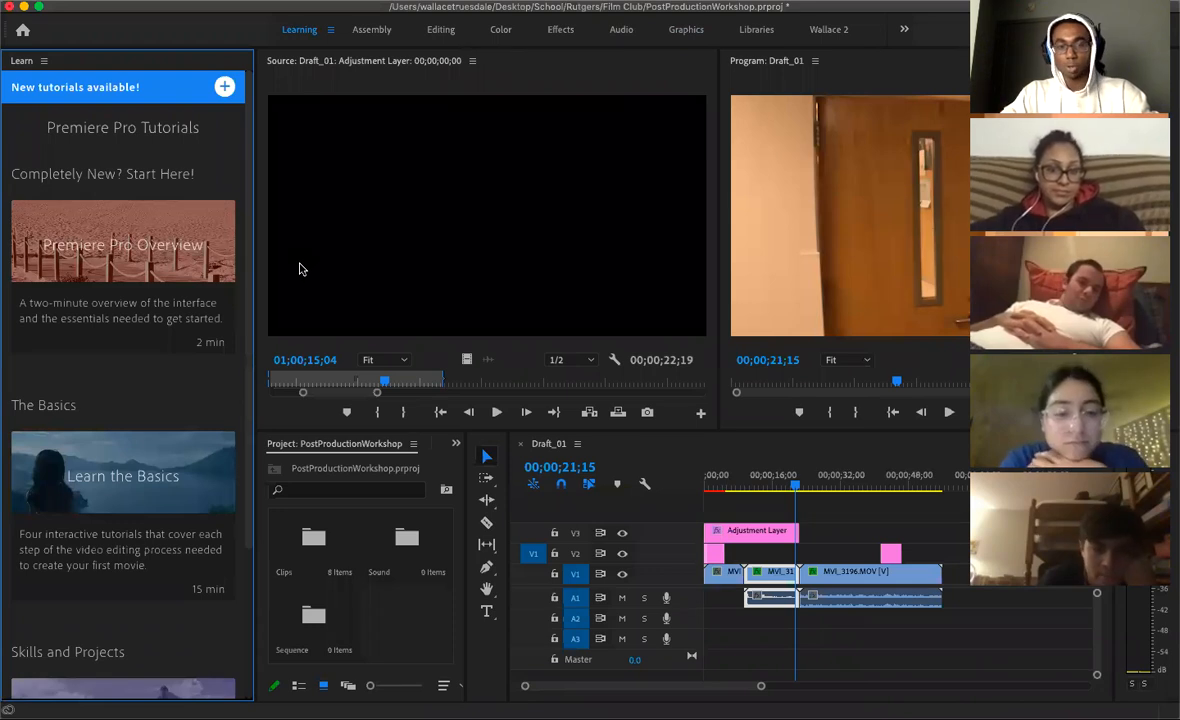
scroll(182, 281, down, 4)
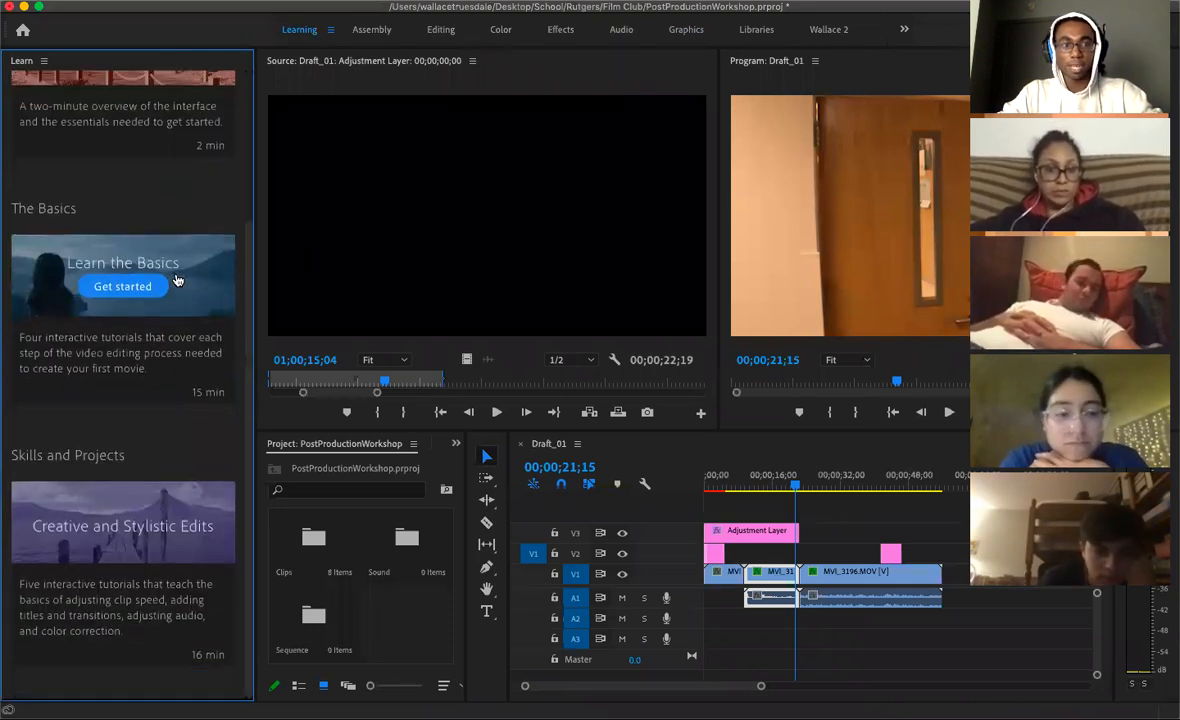
scroll(176, 280, up, 4)
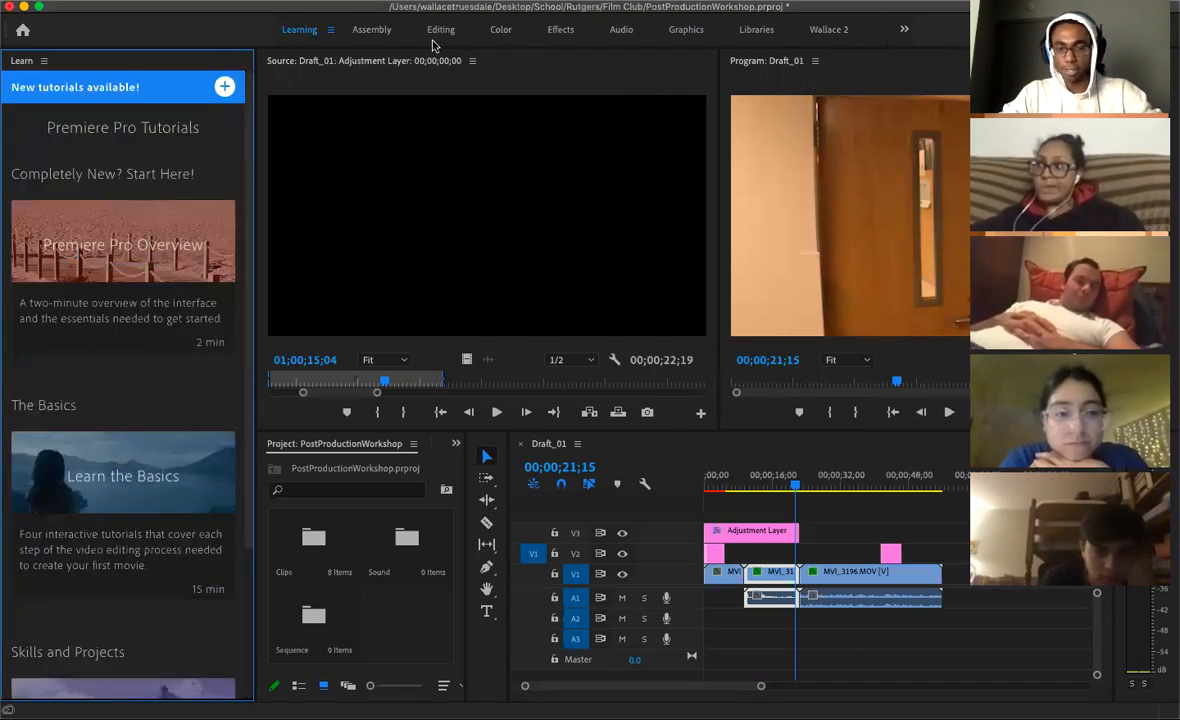
mouse_move(34, 470)
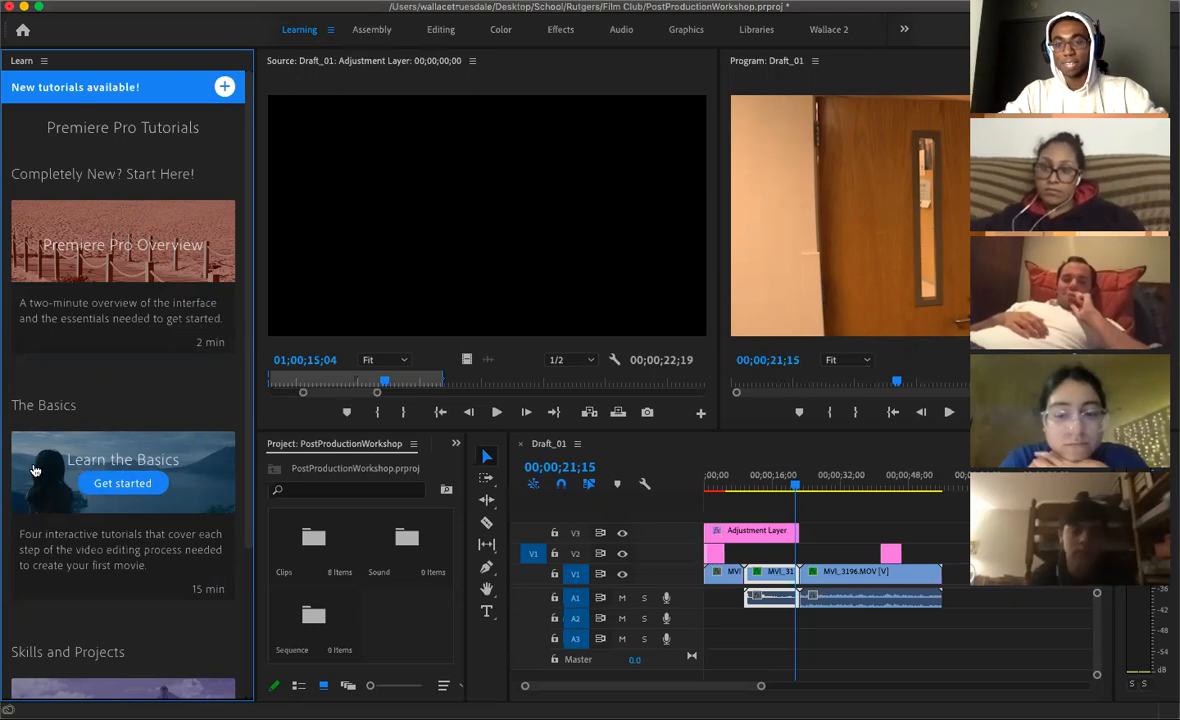
click(446, 33)
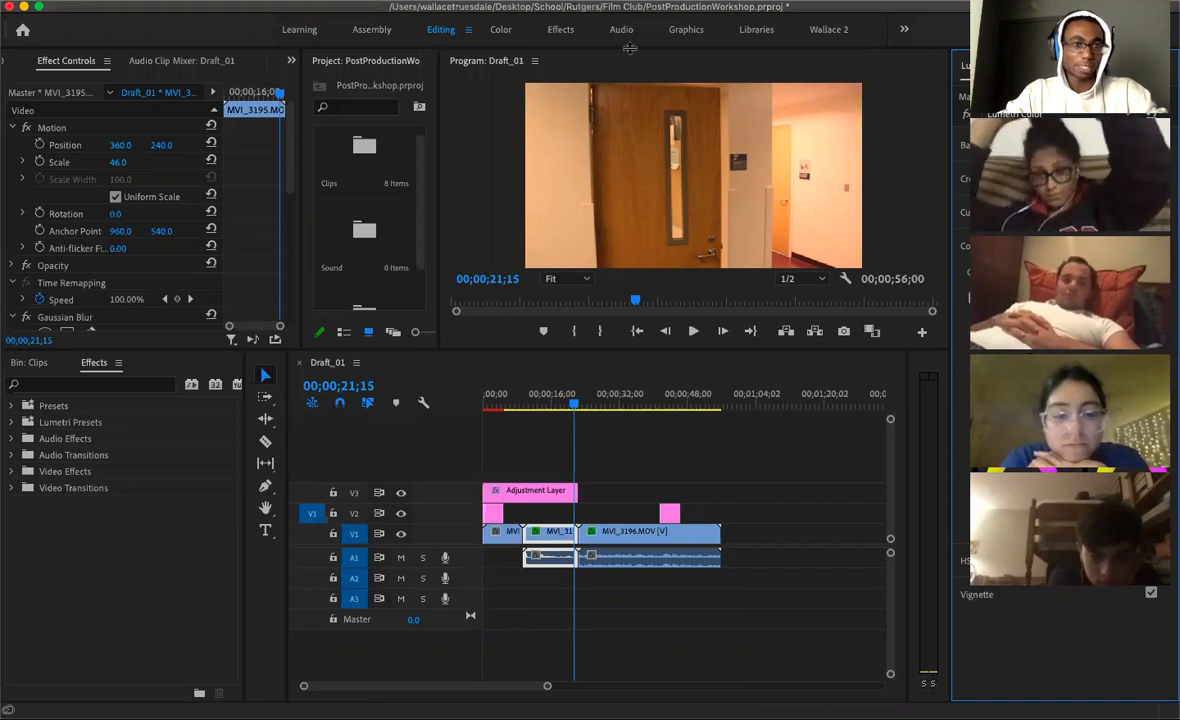
Dock the Project panel in the Effects panel's group and open the Lumetri Scopes panel
drag(352, 62, 15, 370)
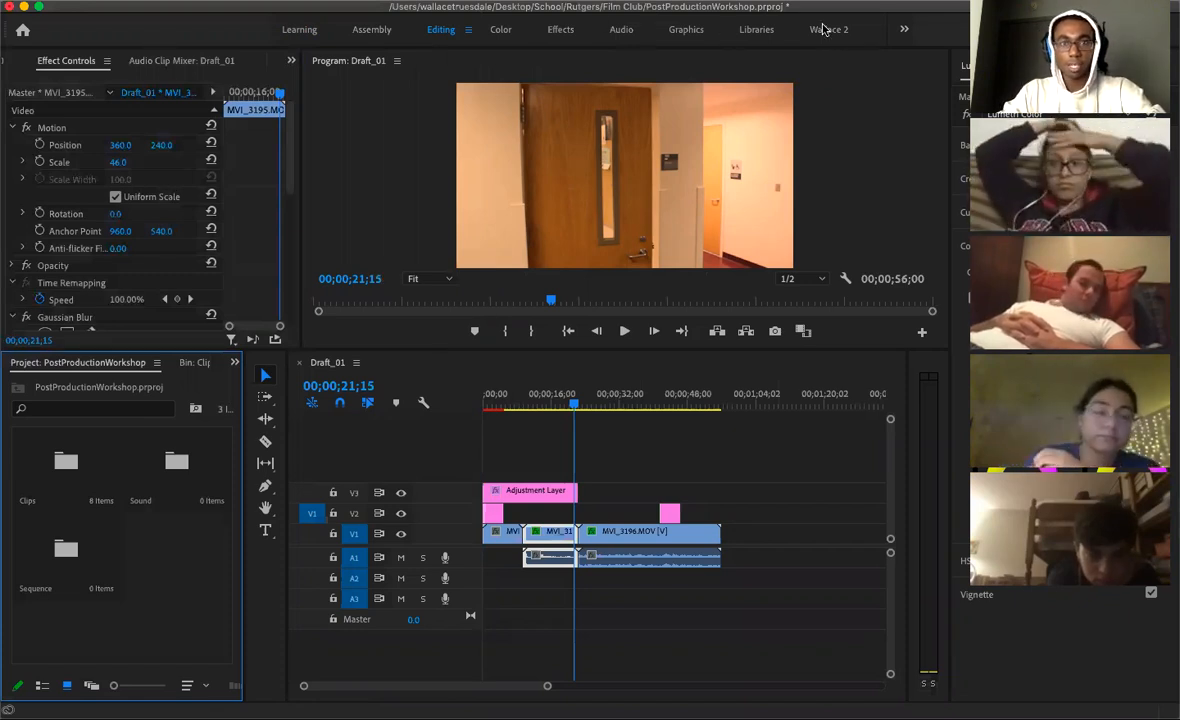
click(470, 2)
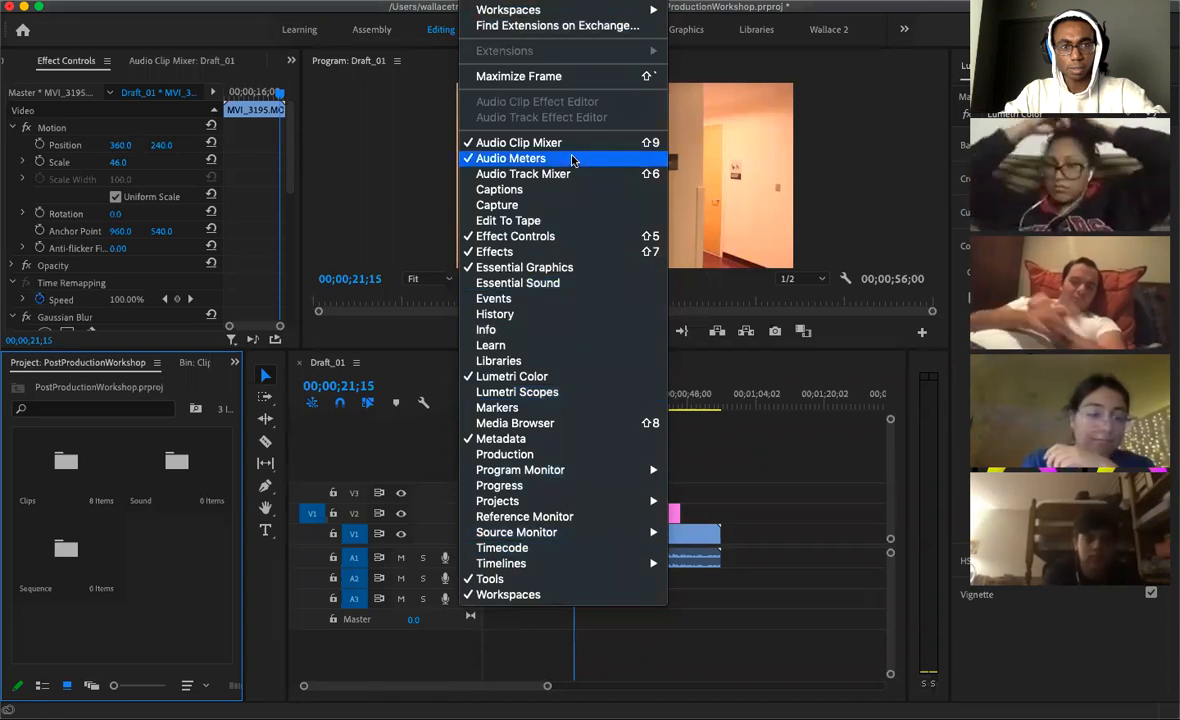
click(566, 391)
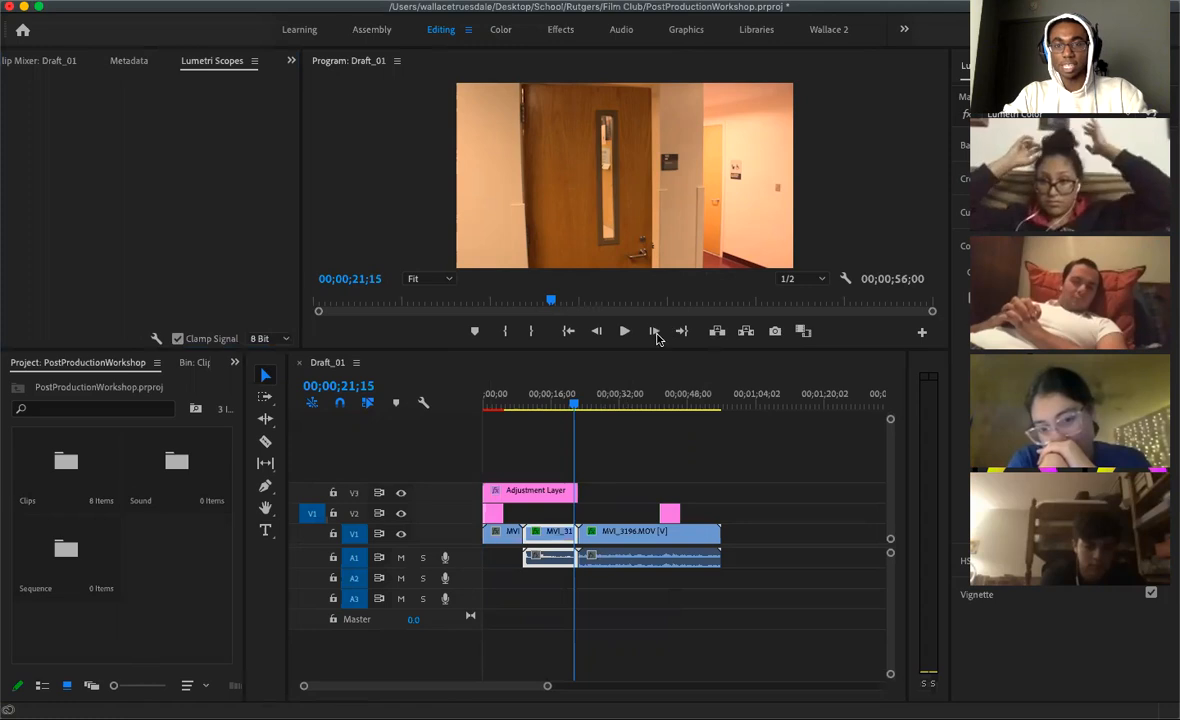
Display the Waveform (RGB) scope for the MVI_3196.MOV clip at 00;00;29;29
click(629, 537)
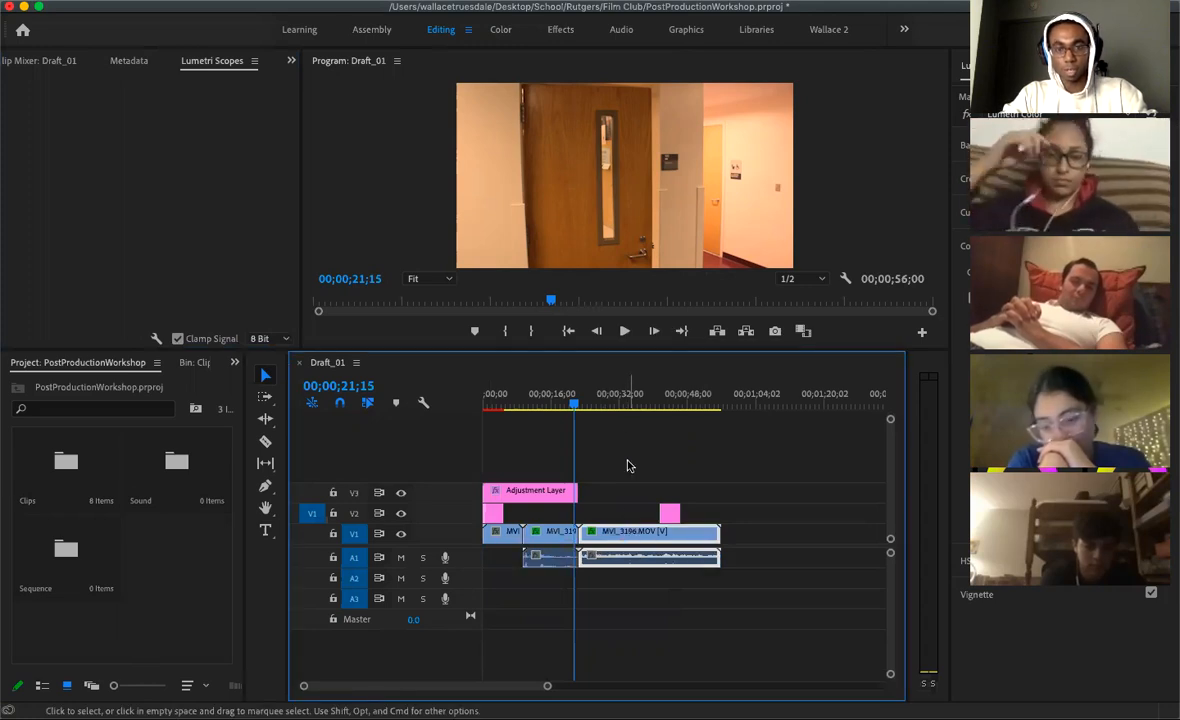
click(611, 400)
right_click(170, 216)
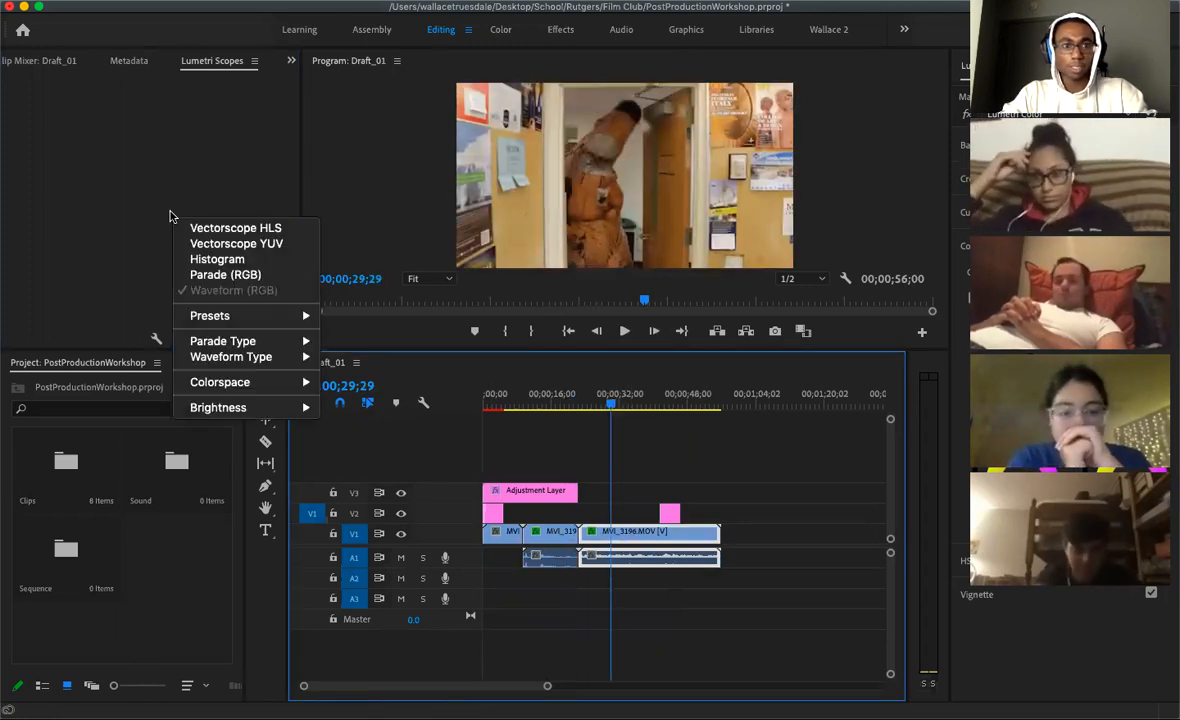
click(215, 290)
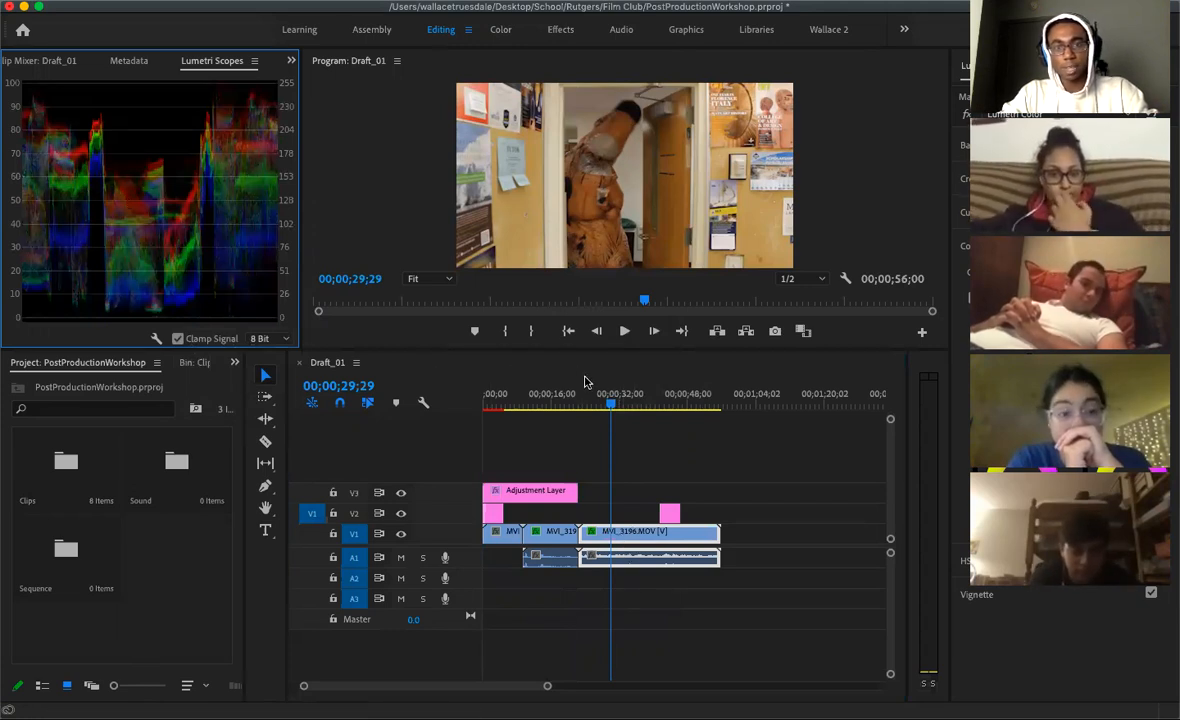
Move the playhead to 00;00;31;26 and add the Vectorscope HLS beside the waveform
drag(613, 408, 618, 408)
click(141, 178)
right_click(141, 178)
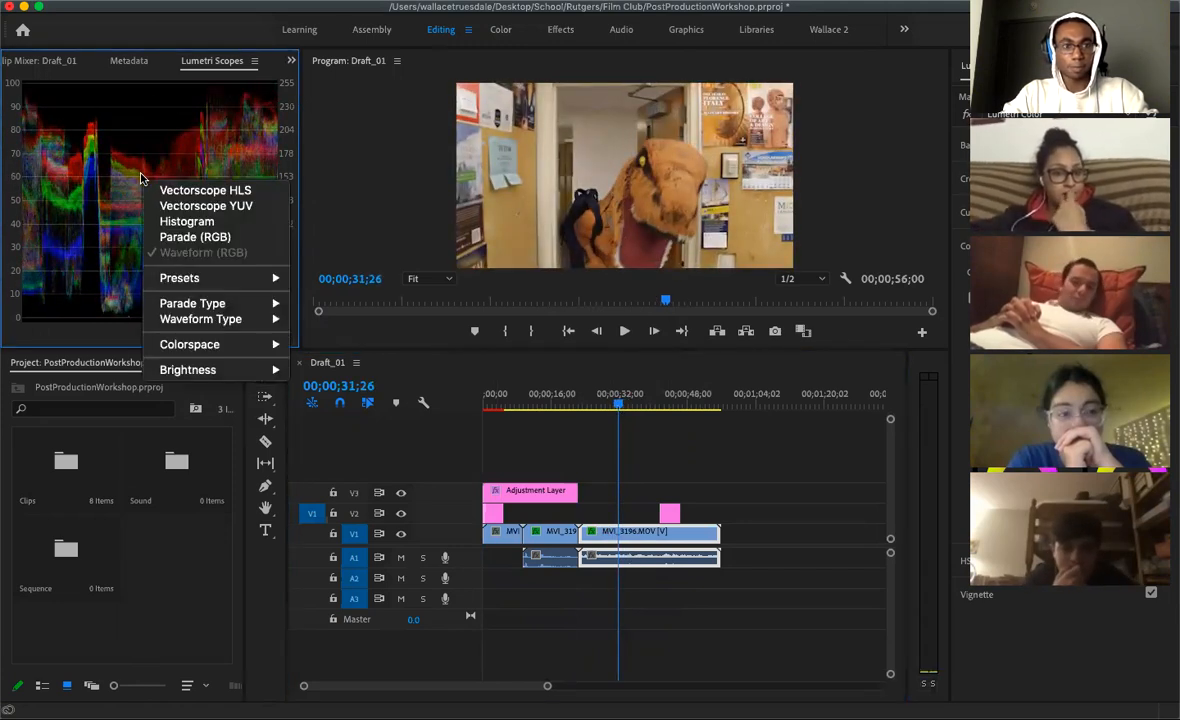
click(187, 197)
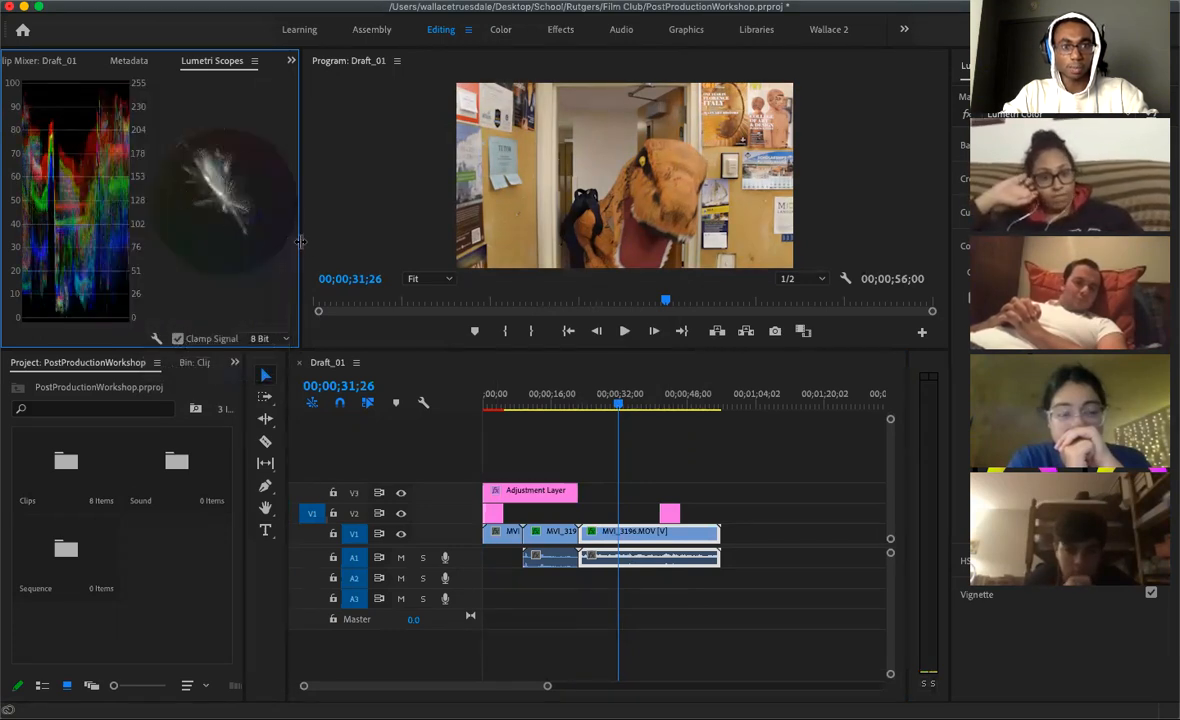
Widen the Lumetri Scopes panel and hide the waveform, leaving only the Vectorscope HLS
drag(377, 241, 510, 248)
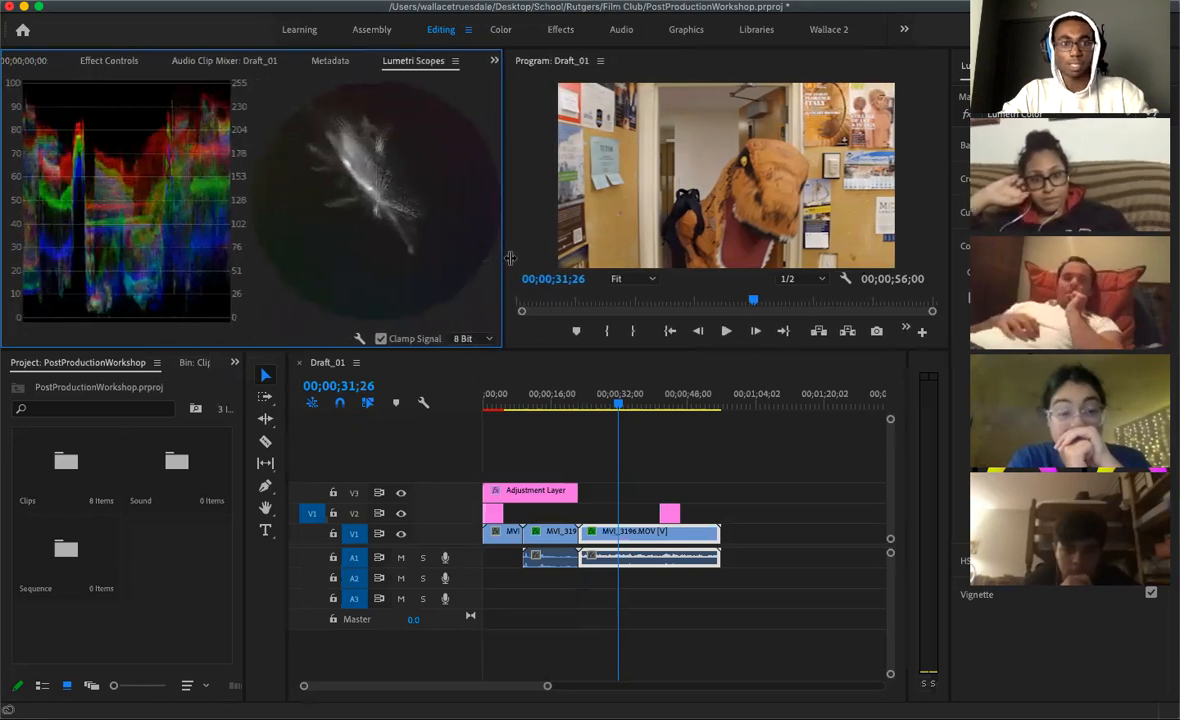
right_click(118, 217)
click(170, 288)
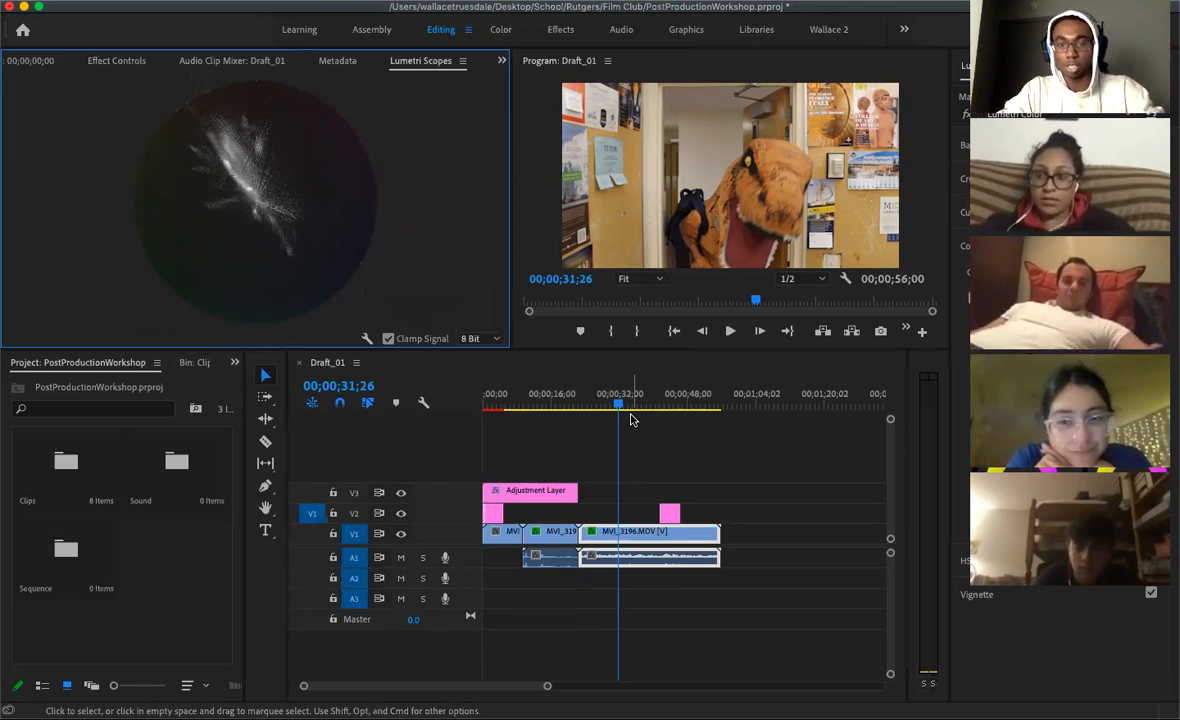
Move the playhead to 00;00;30;04 and expand the Basic Correction section of Lumetri Color
mouse_move(621, 410)
mouse_down()
mouse_move(713, 411)
mouse_move(713, 421)
mouse_move(640, 436)
mouse_move(690, 416)
mouse_move(611, 423)
mouse_up()
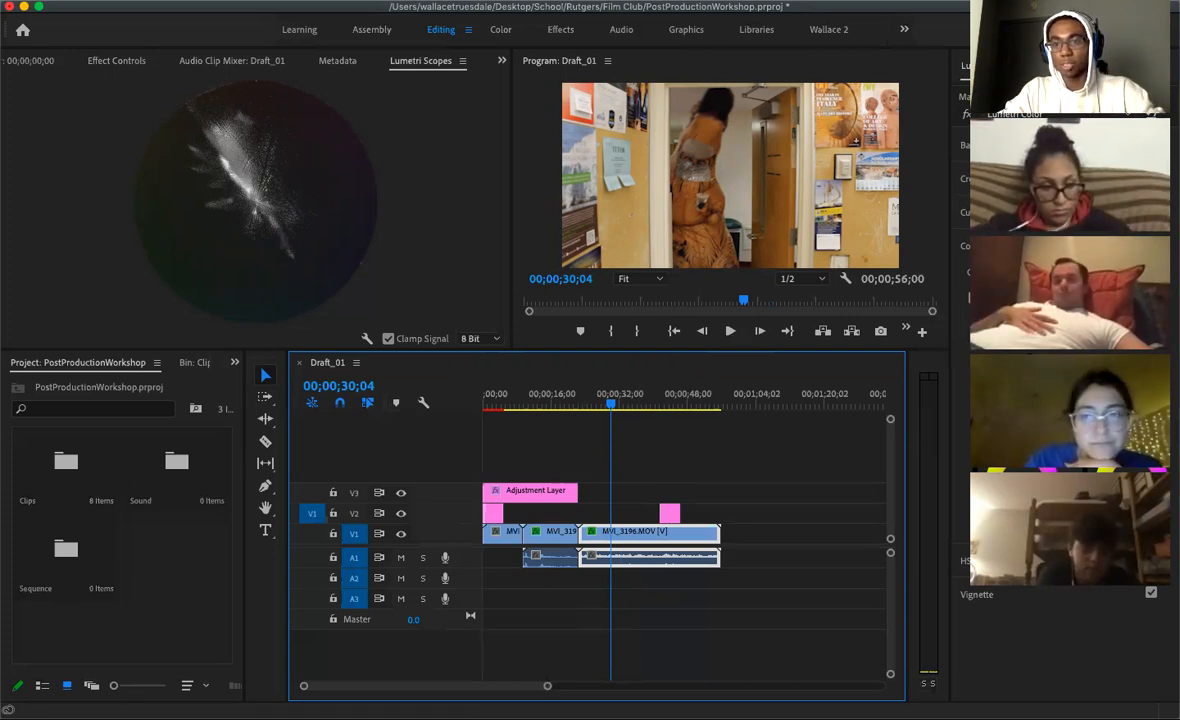
click(992, 146)
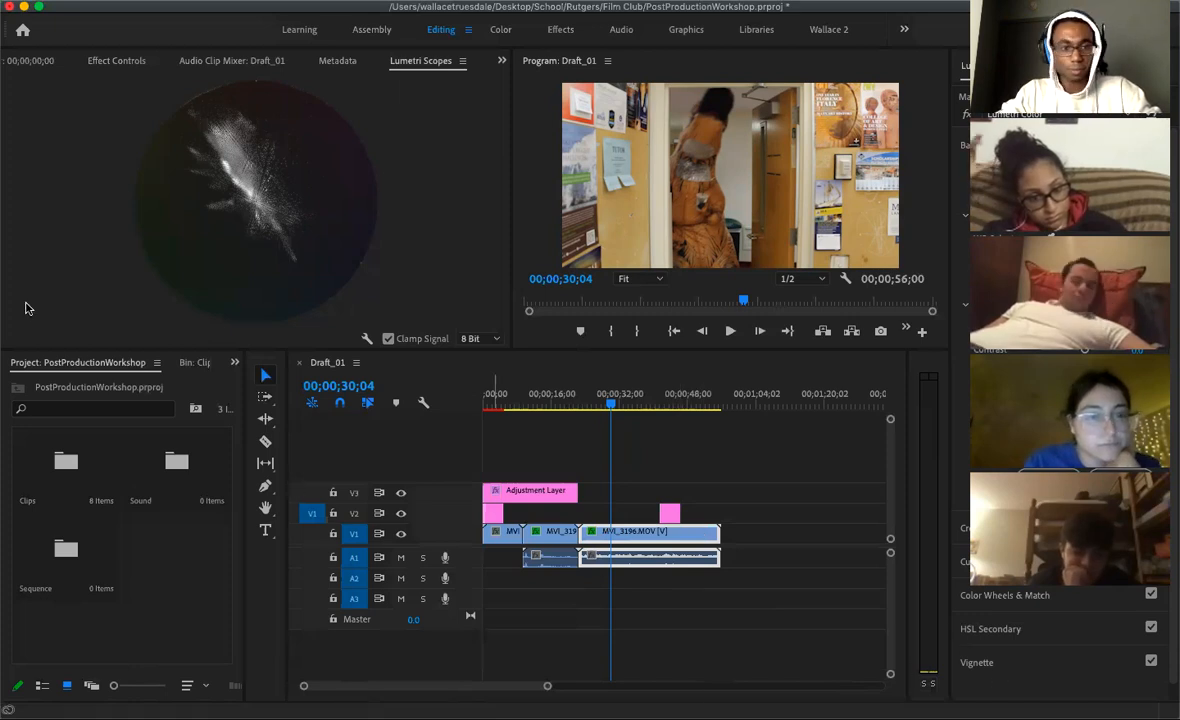
click(365, 0)
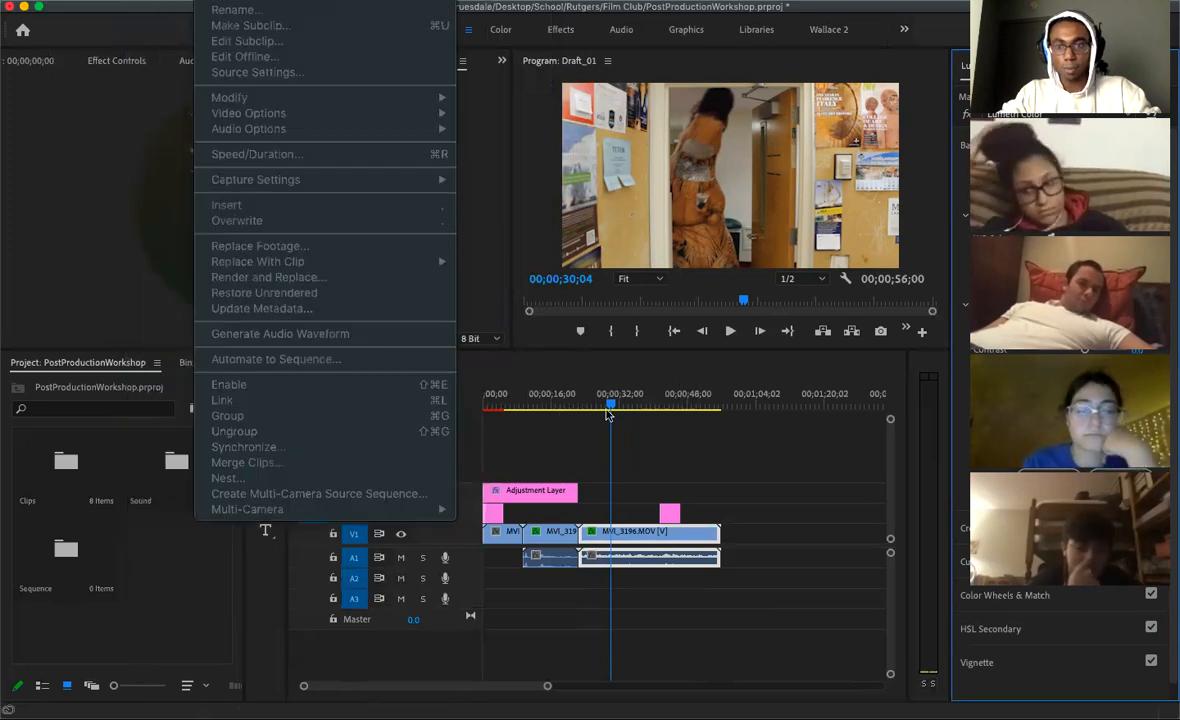
click(882, 545)
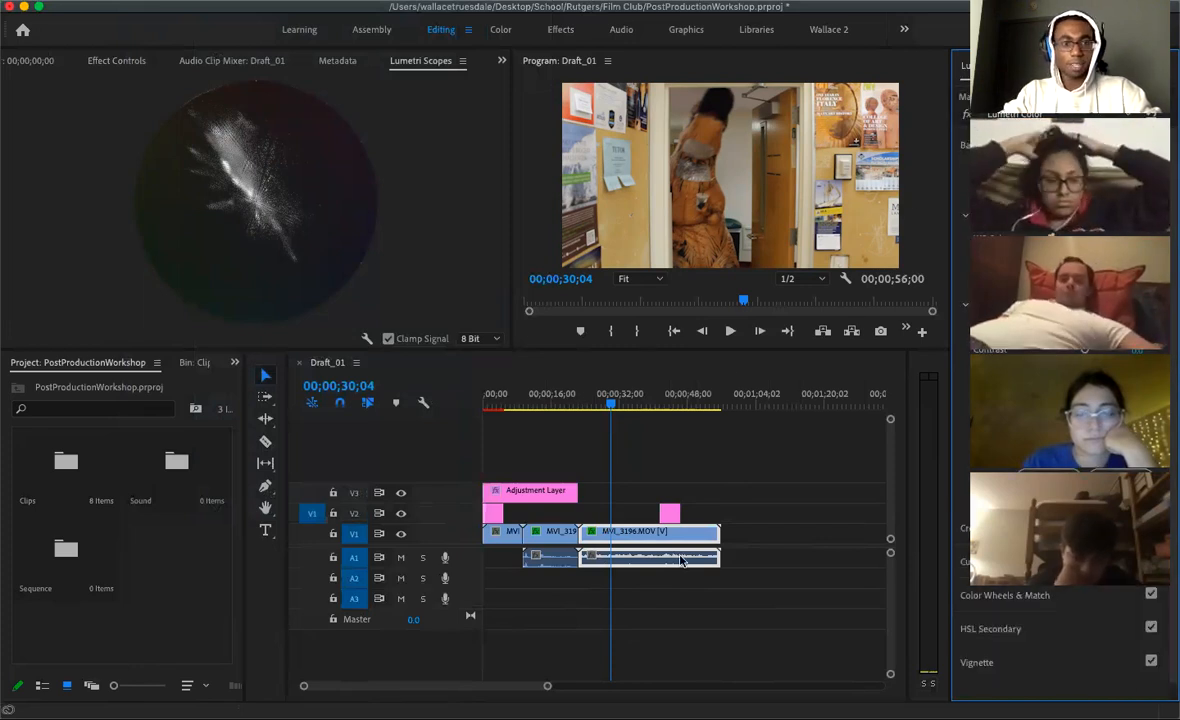
click(182, 369)
click(72, 368)
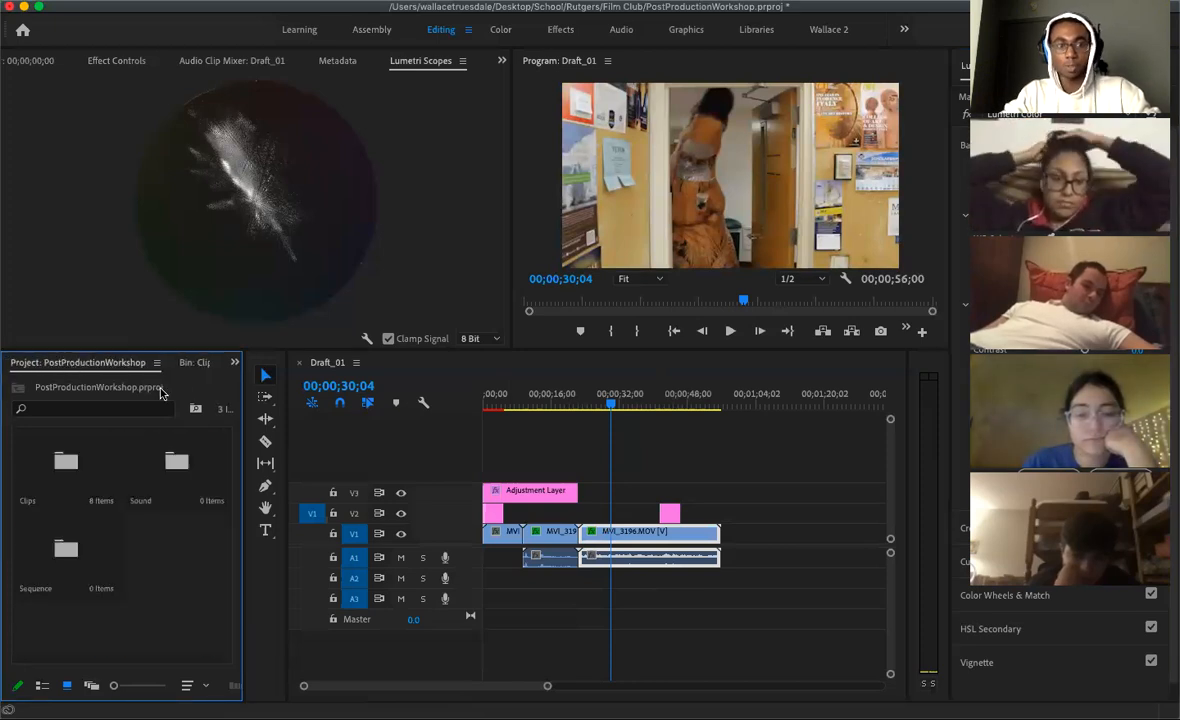
click(127, 409)
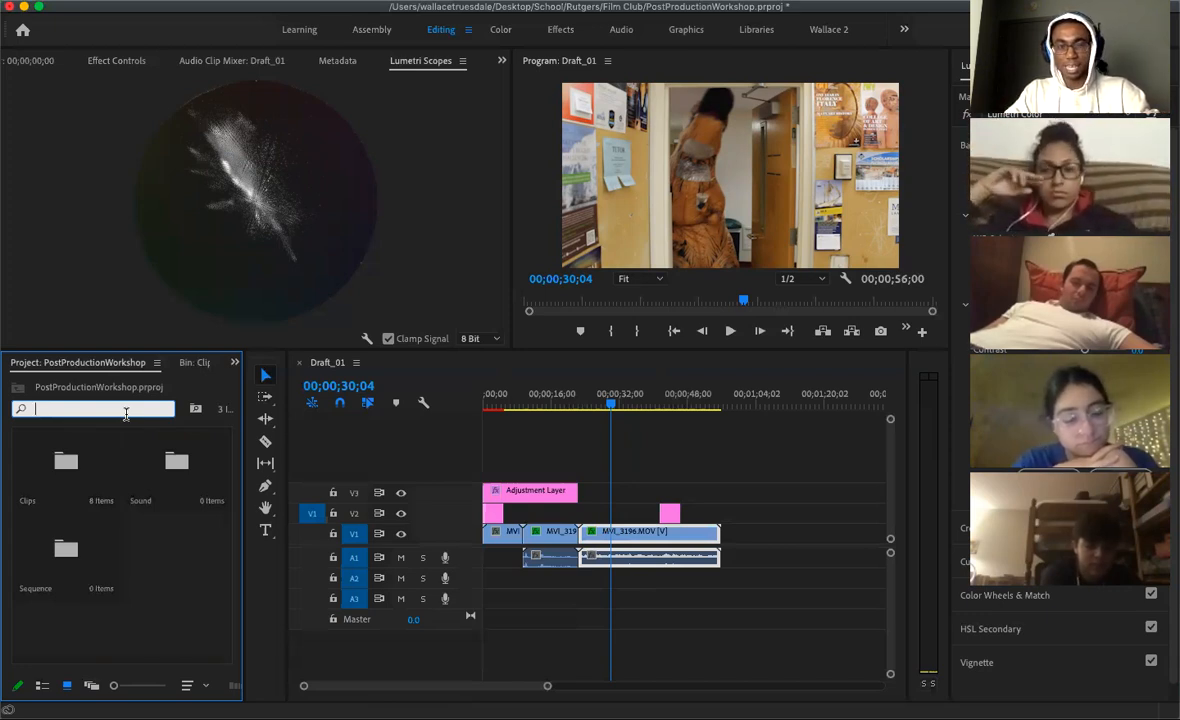
click(585, 455)
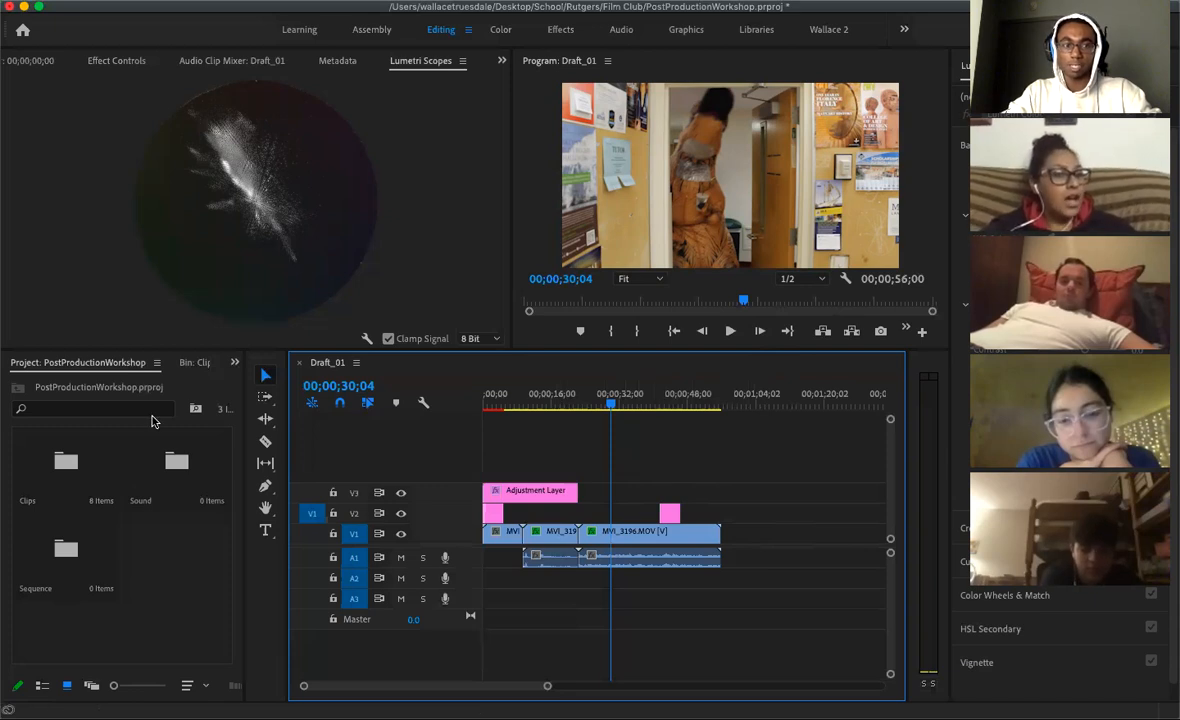
click(195, 572)
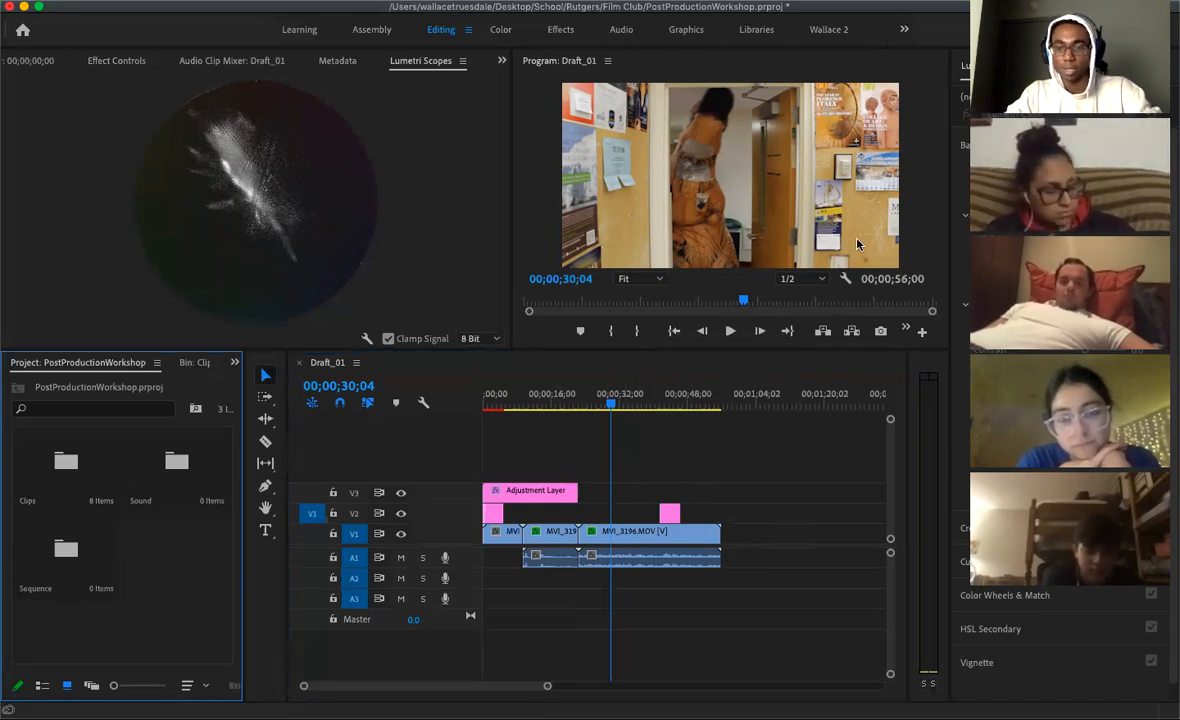
Open the media export settings for the Draft_01 sequence
click(696, 413)
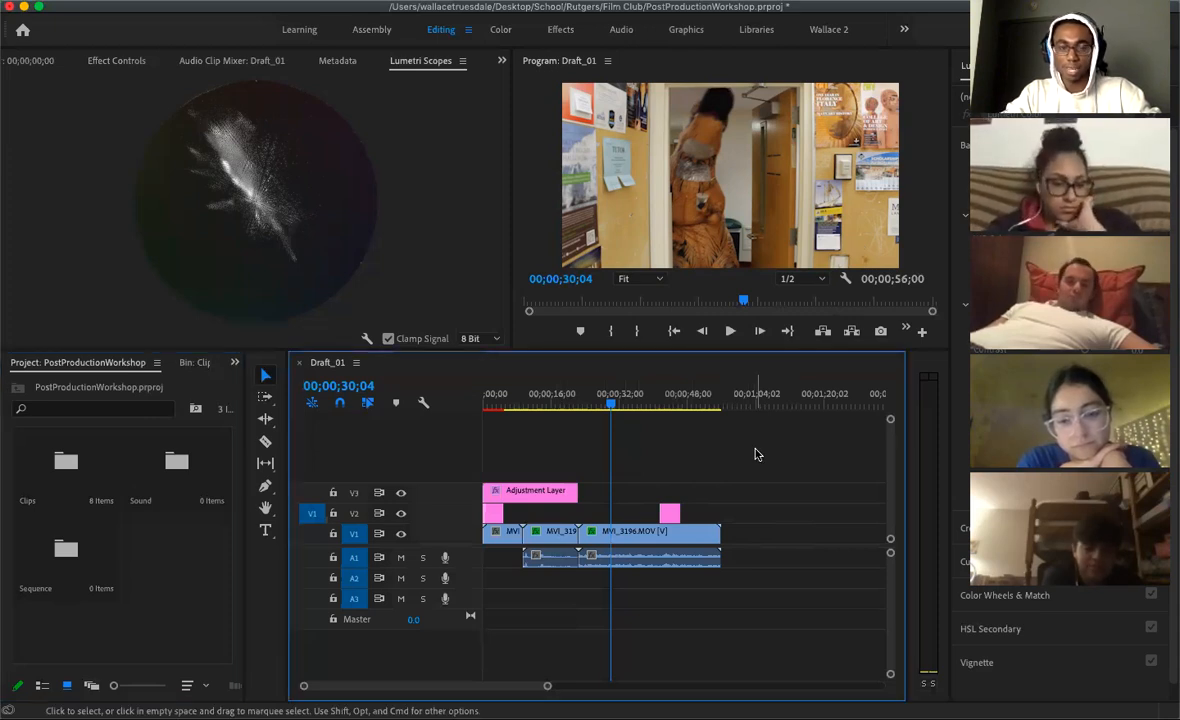
click(150, 1)
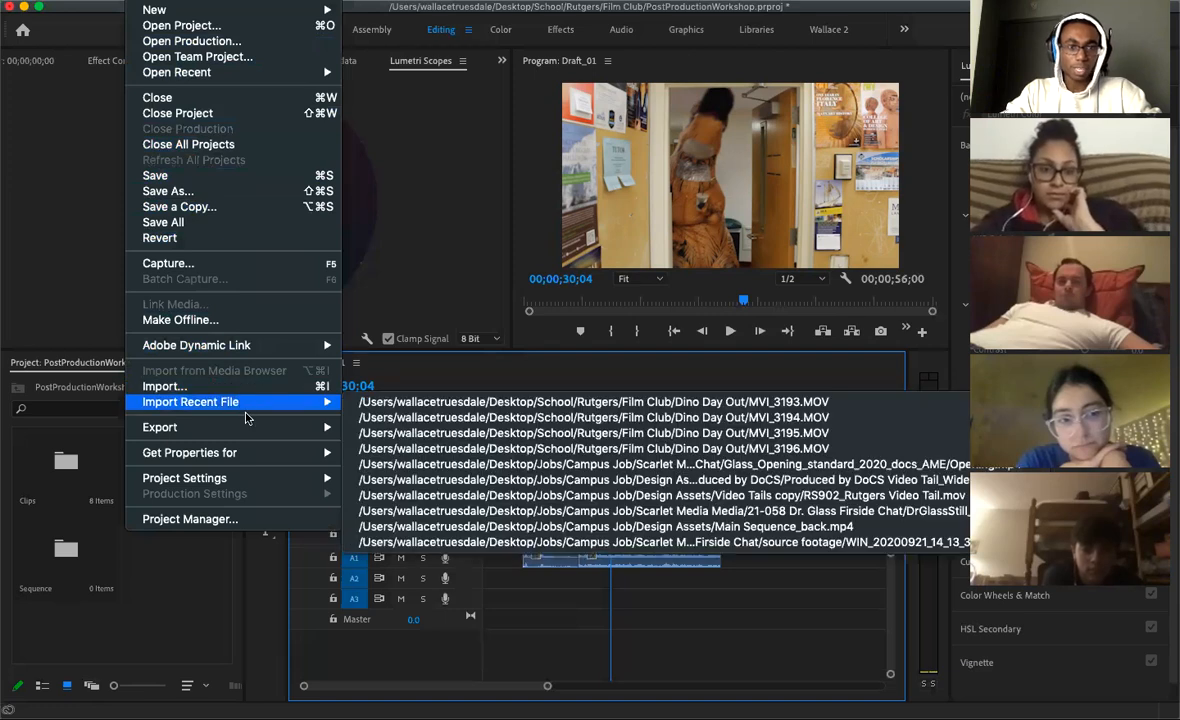
mouse_move(251, 431)
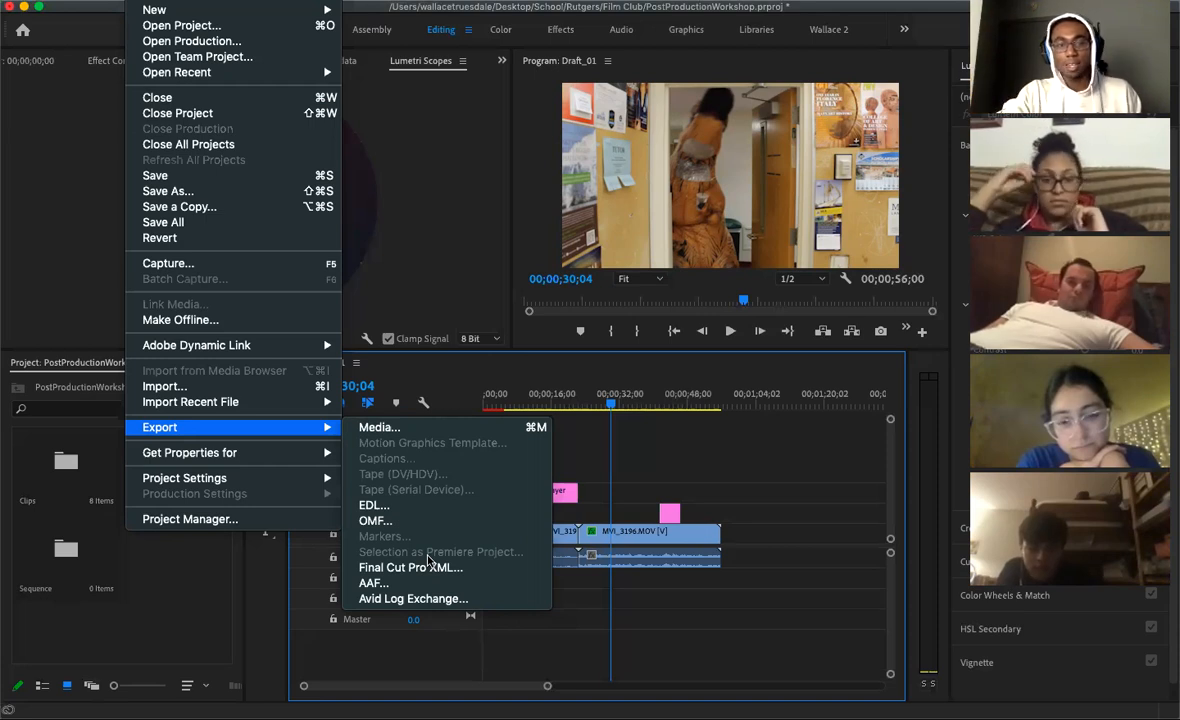
click(415, 434)
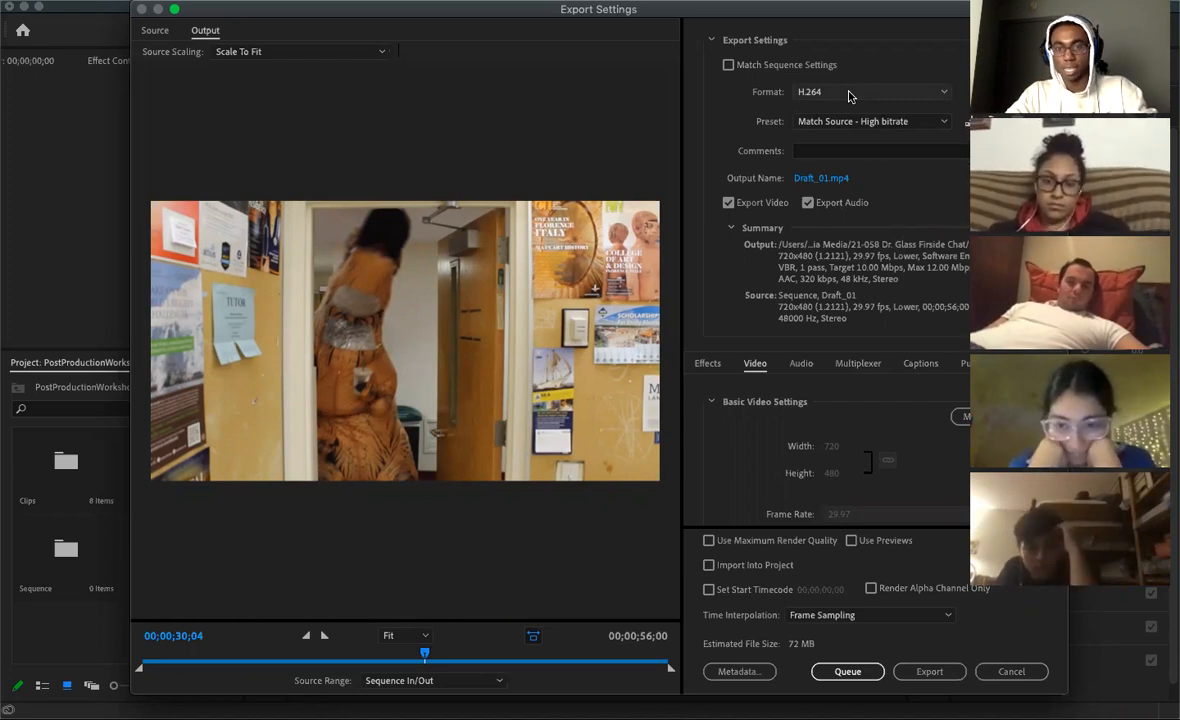
Look through the H.264 export presets and choose Match Source - High bitrate
click(862, 122)
click(862, 122)
click(862, 122)
scroll(847, 342, down, 4)
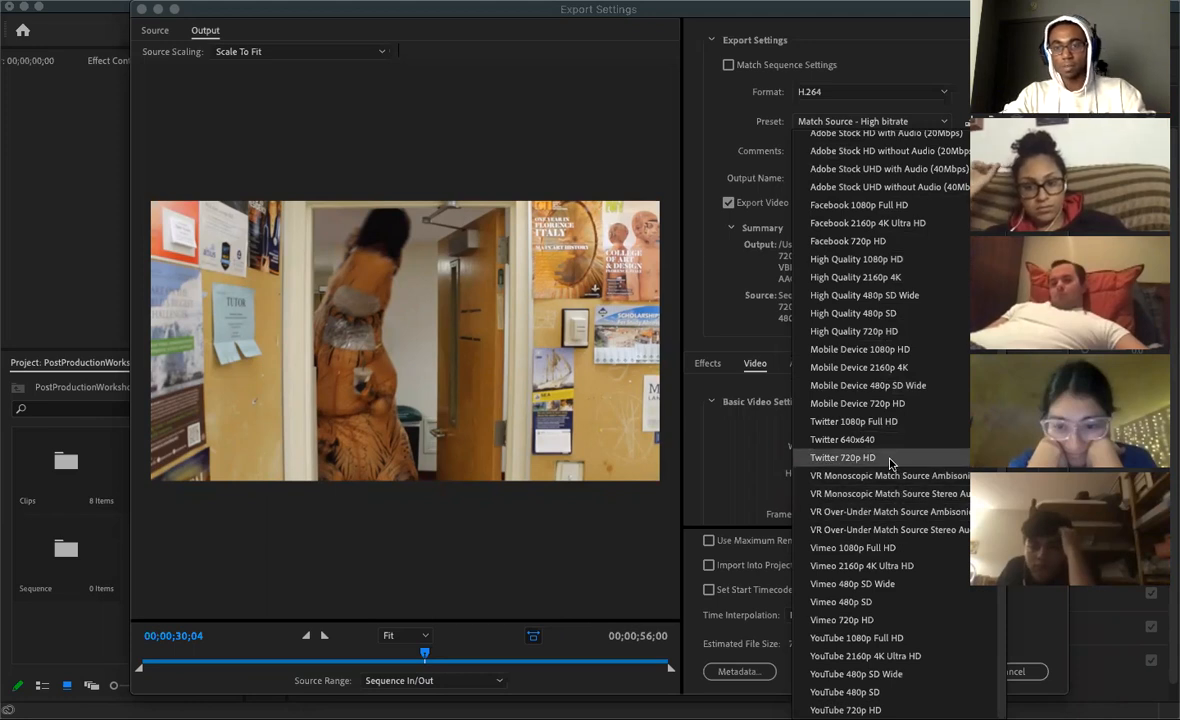
scroll(889, 455, up, 4)
scroll(893, 452, down, 4)
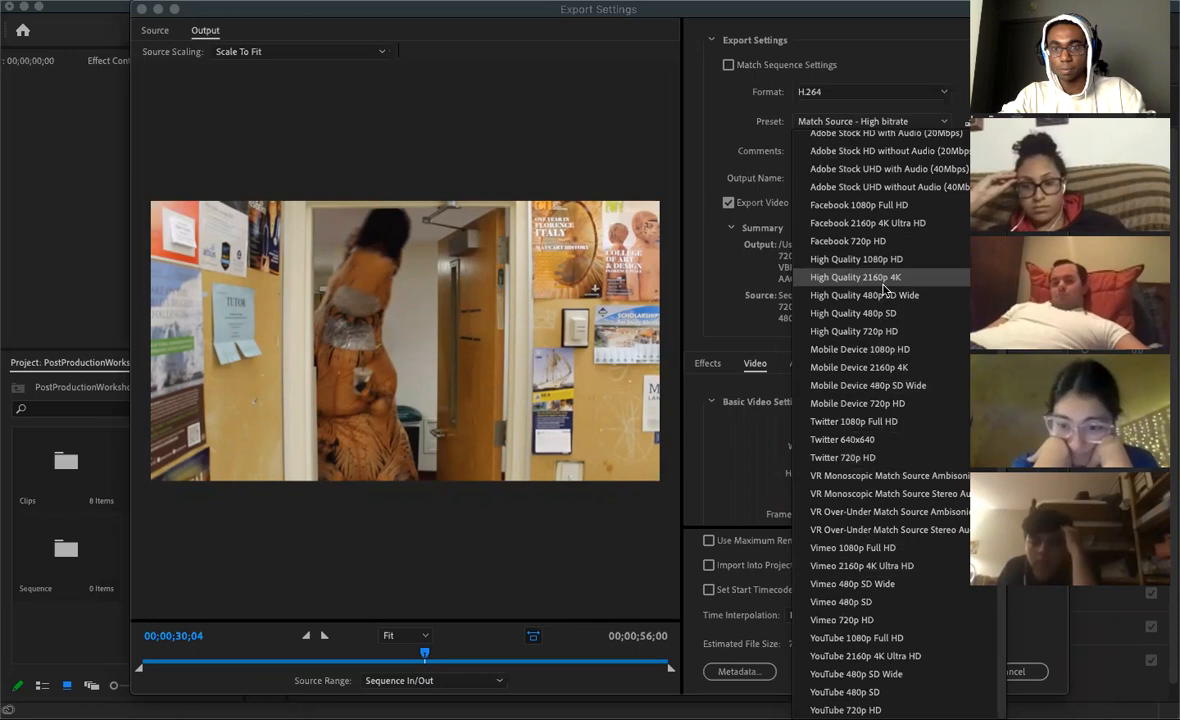
scroll(884, 290, up, 3)
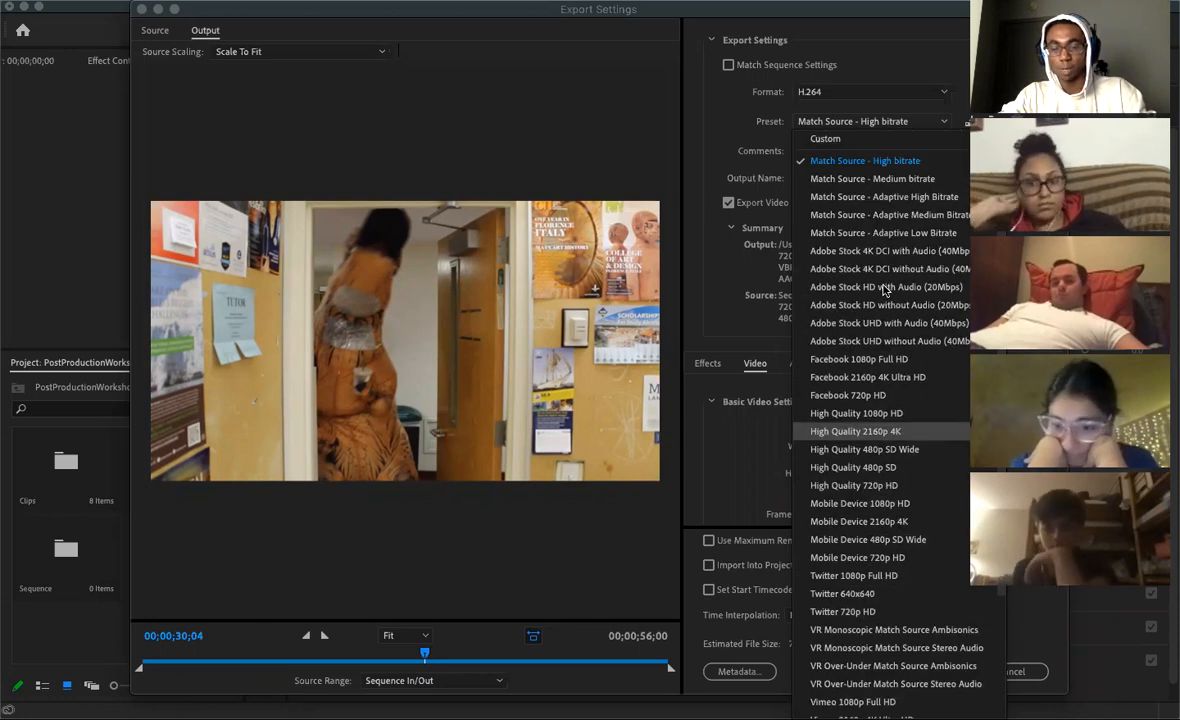
click(828, 162)
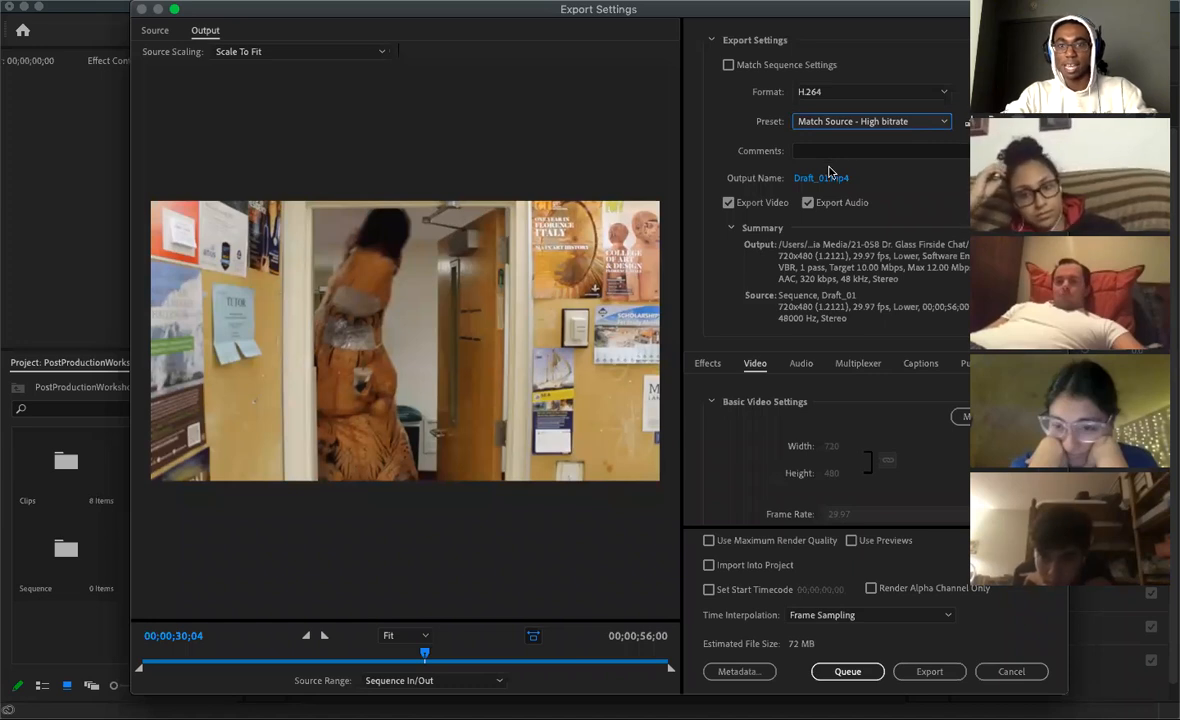
Set the export output name to DinoDayOut in the Dino Day Out folder inside Film Club
click(822, 180)
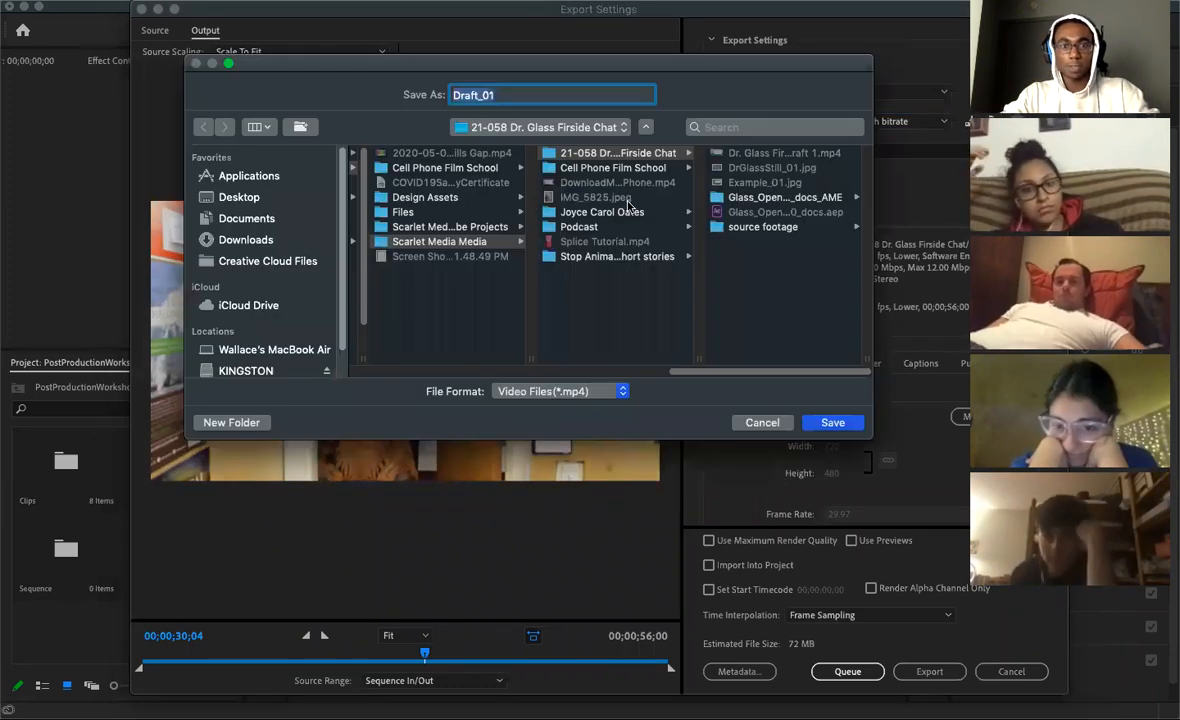
click(540, 127)
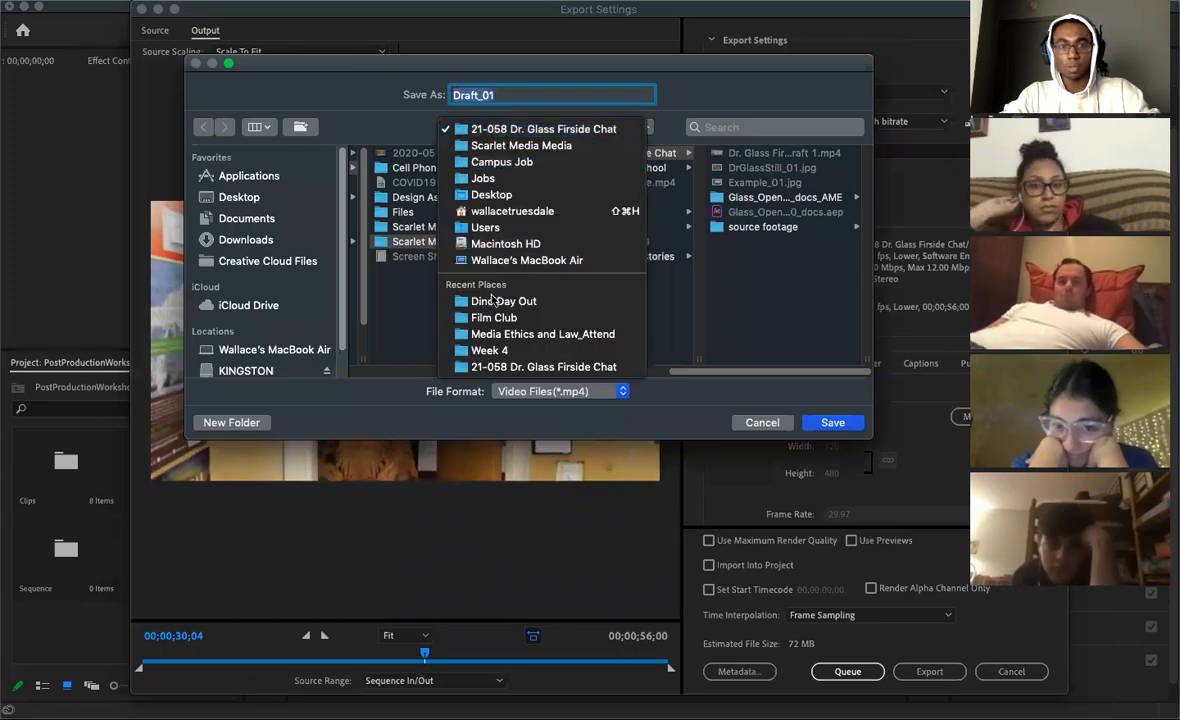
click(492, 317)
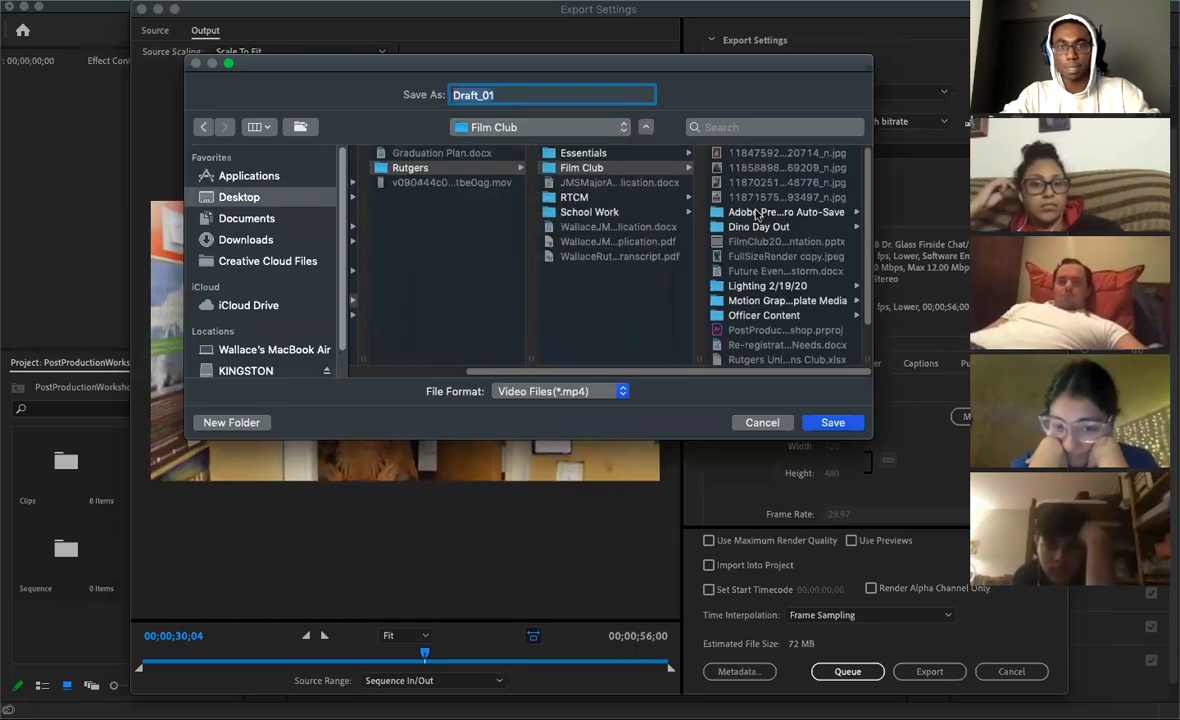
click(758, 226)
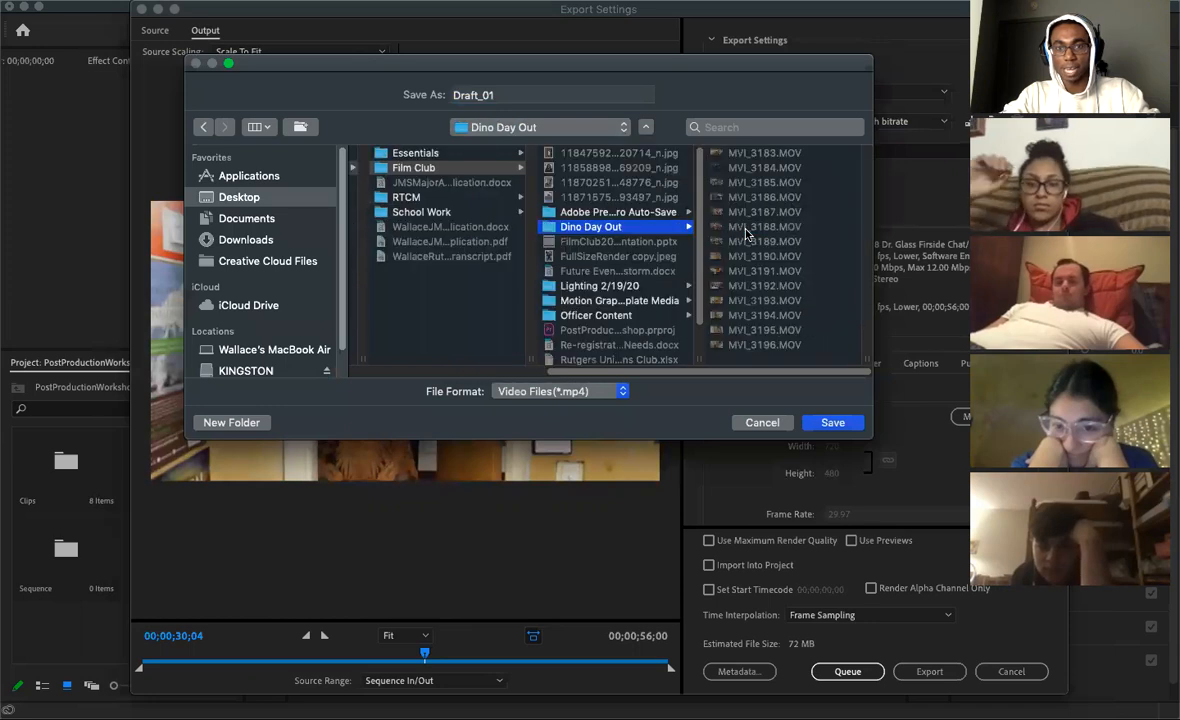
double_click(494, 94)
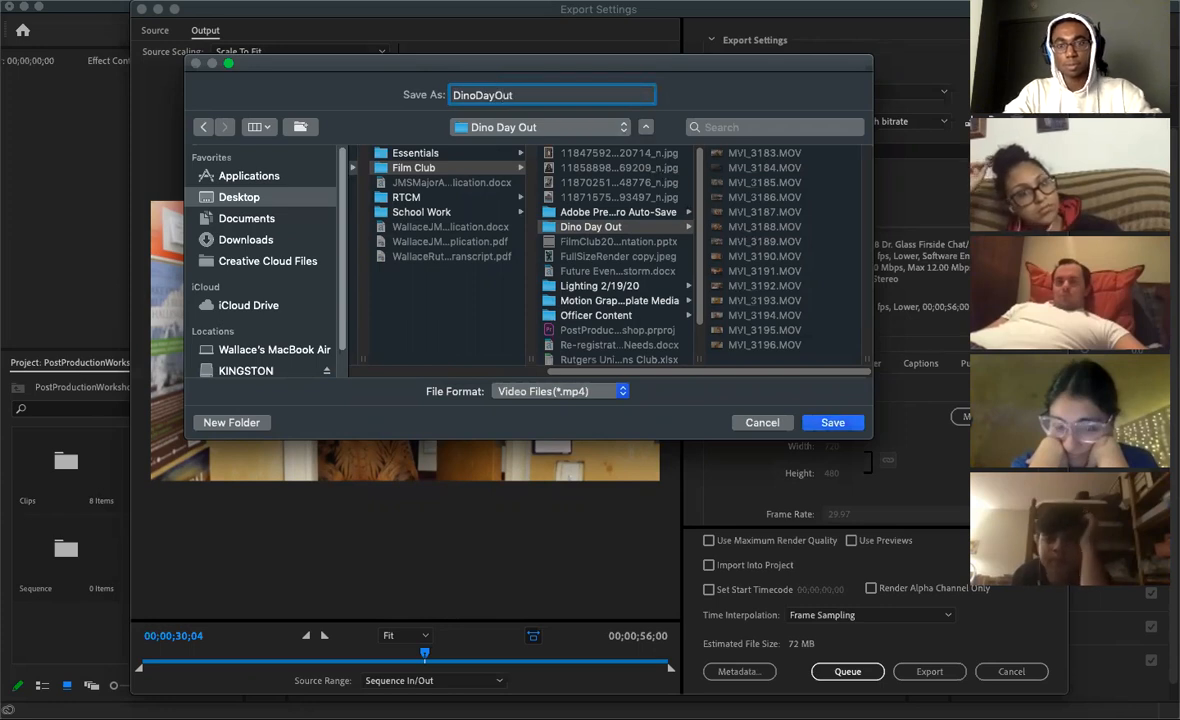
key(Return)
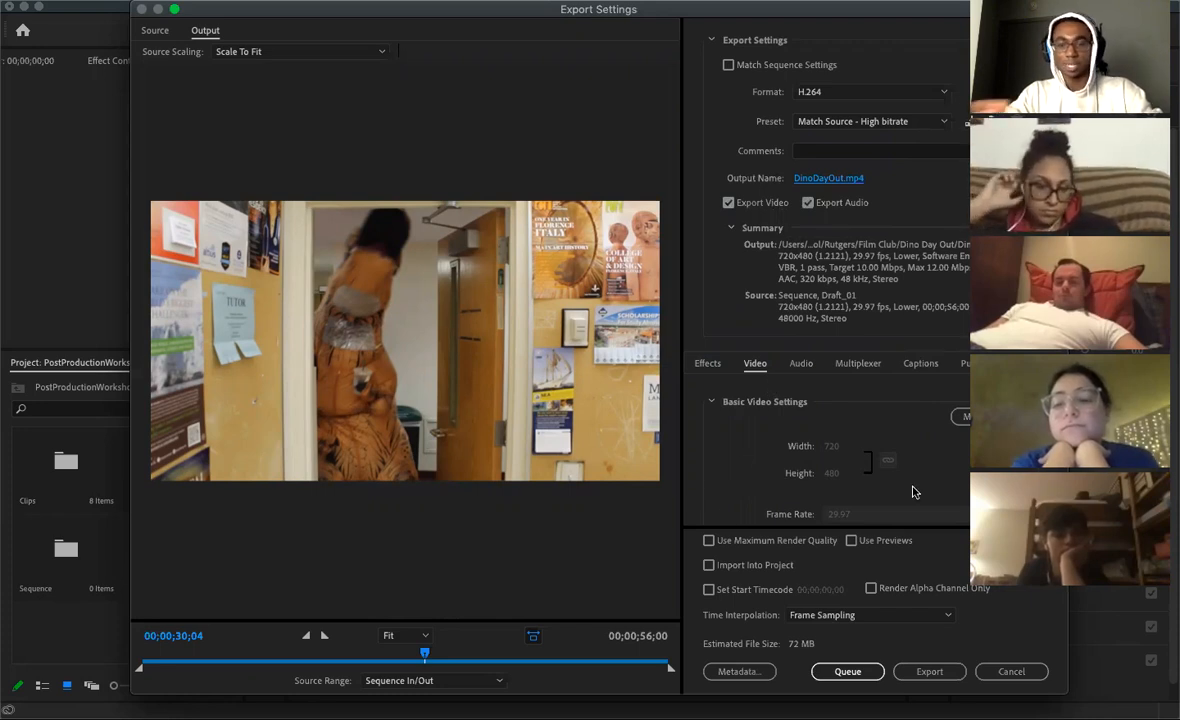
Review the video, encoding and advanced export settings, and close the export settings without exporting
scroll(888, 465, down, 3)
scroll(886, 458, up, 3)
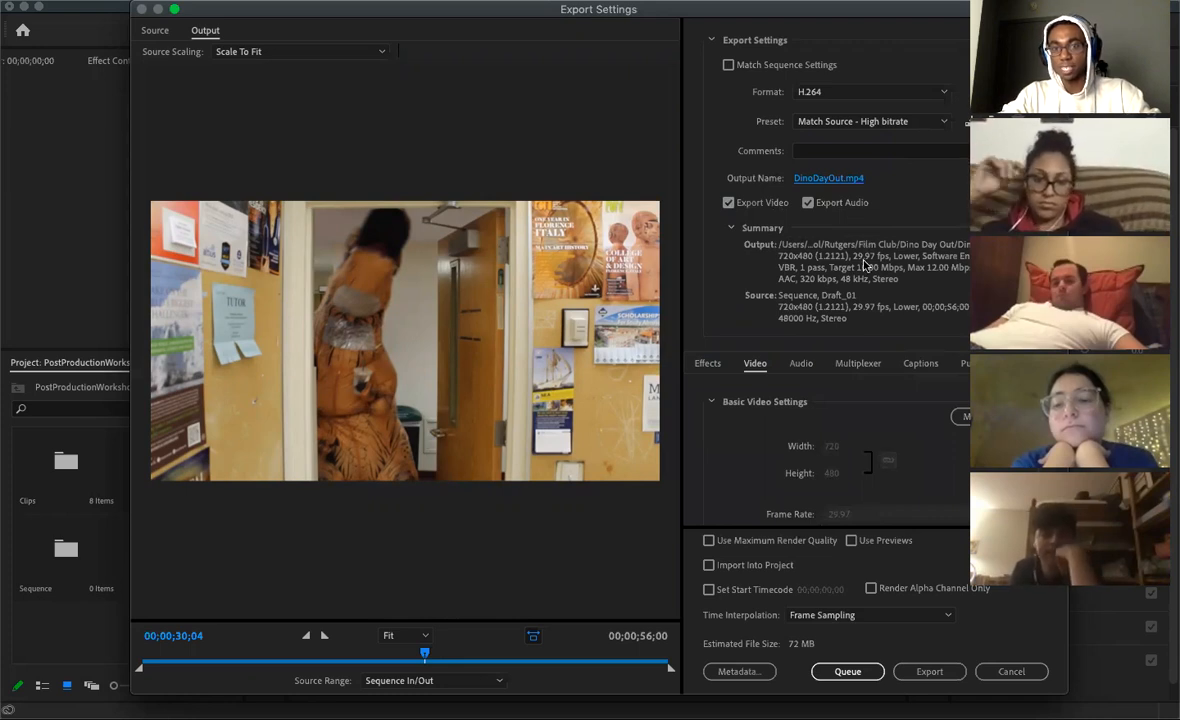
scroll(846, 439, down, 10)
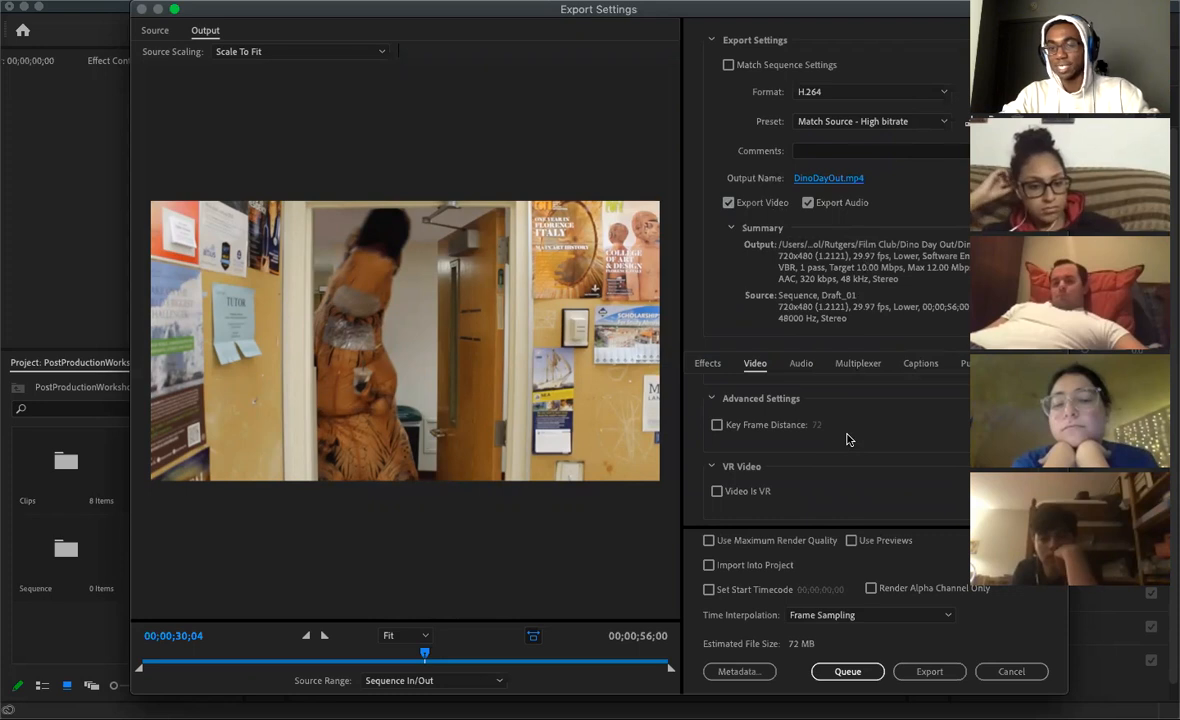
scroll(847, 439, up, 5)
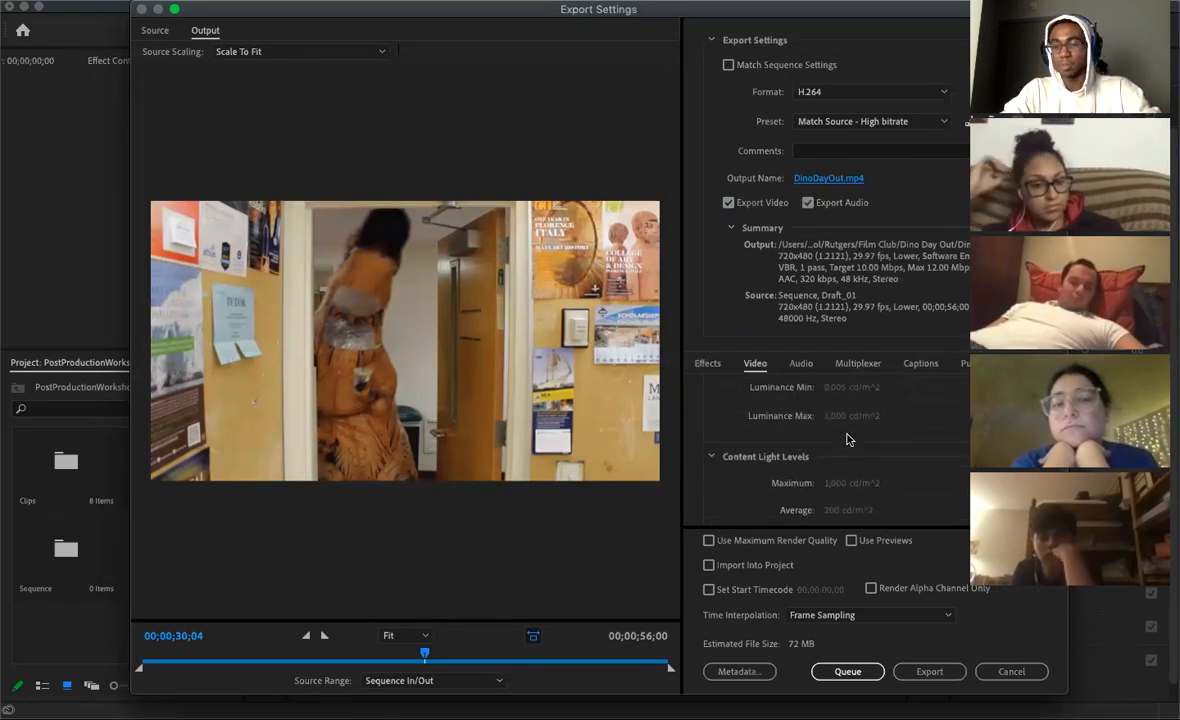
scroll(846, 439, up, 6)
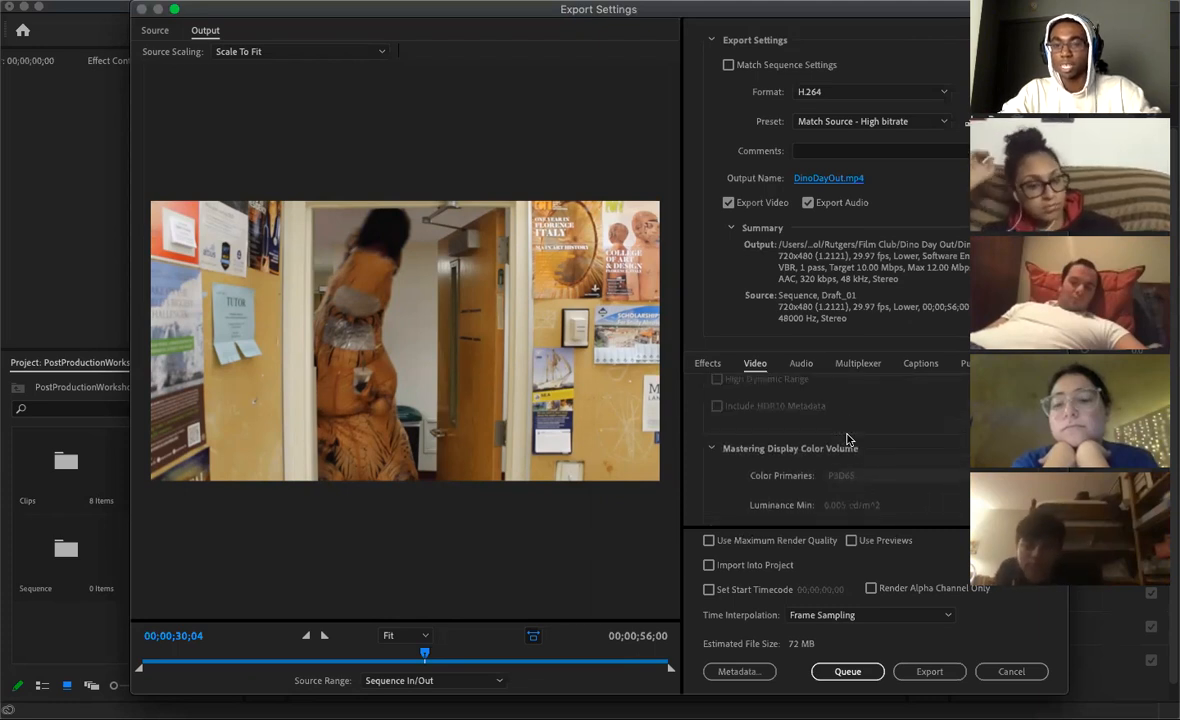
scroll(847, 439, up, 1)
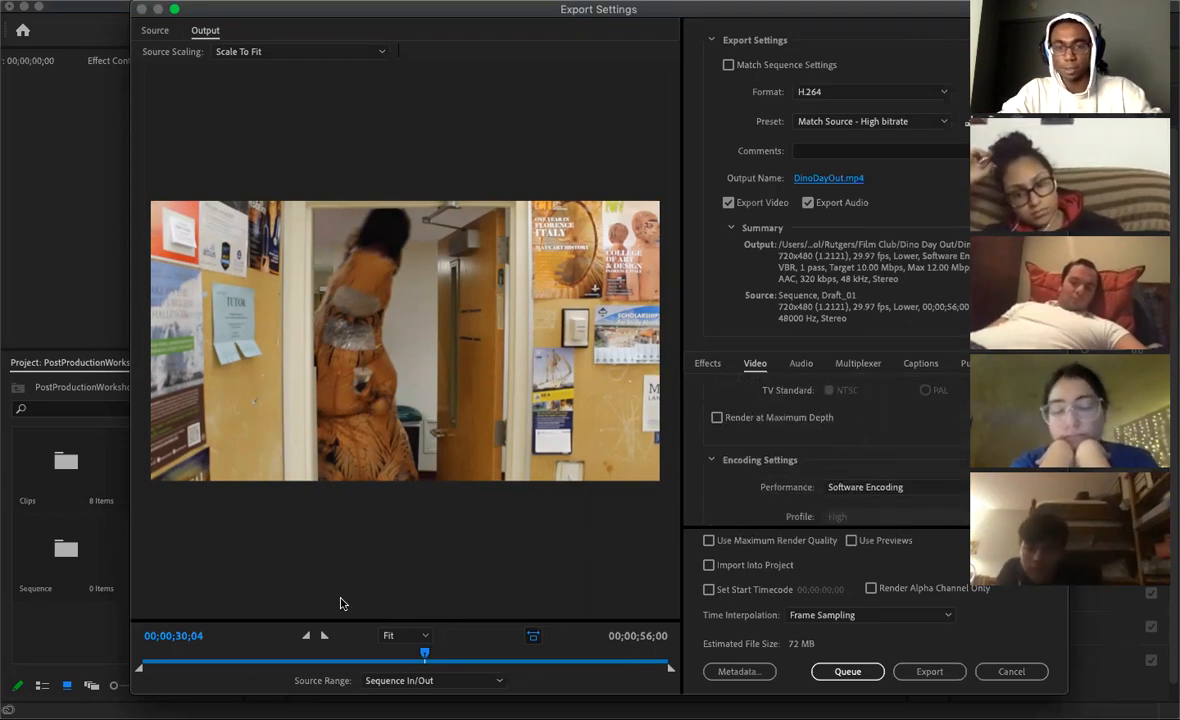
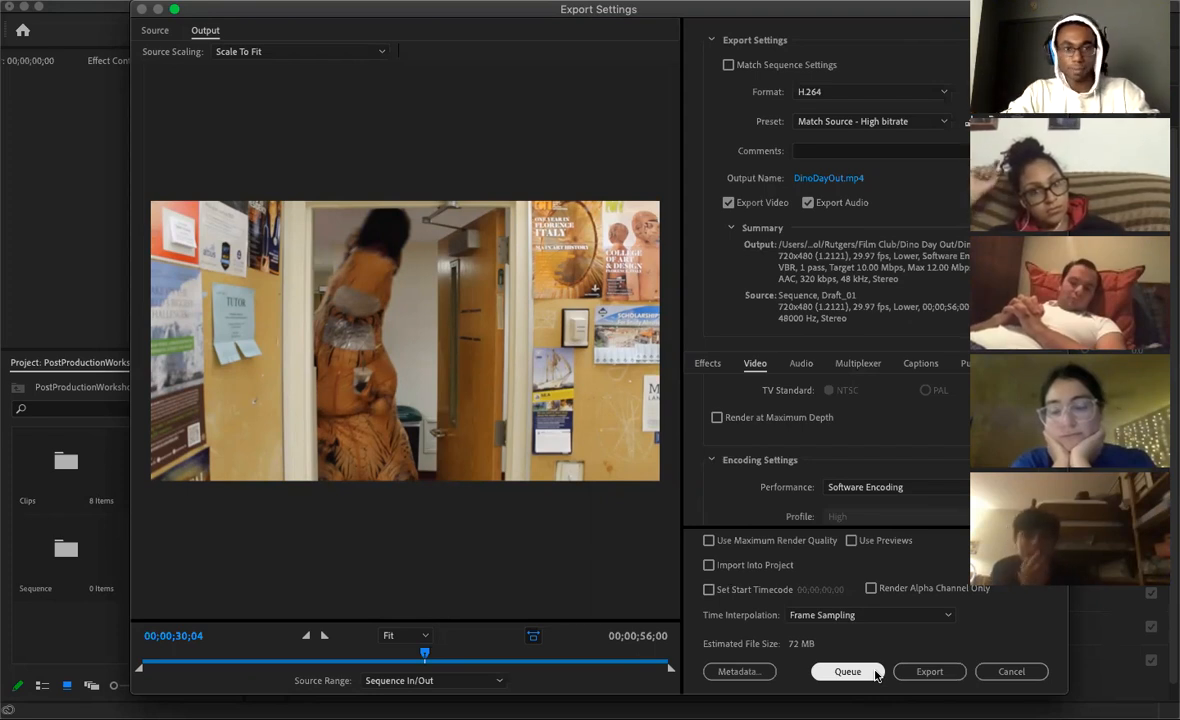
click(1032, 672)
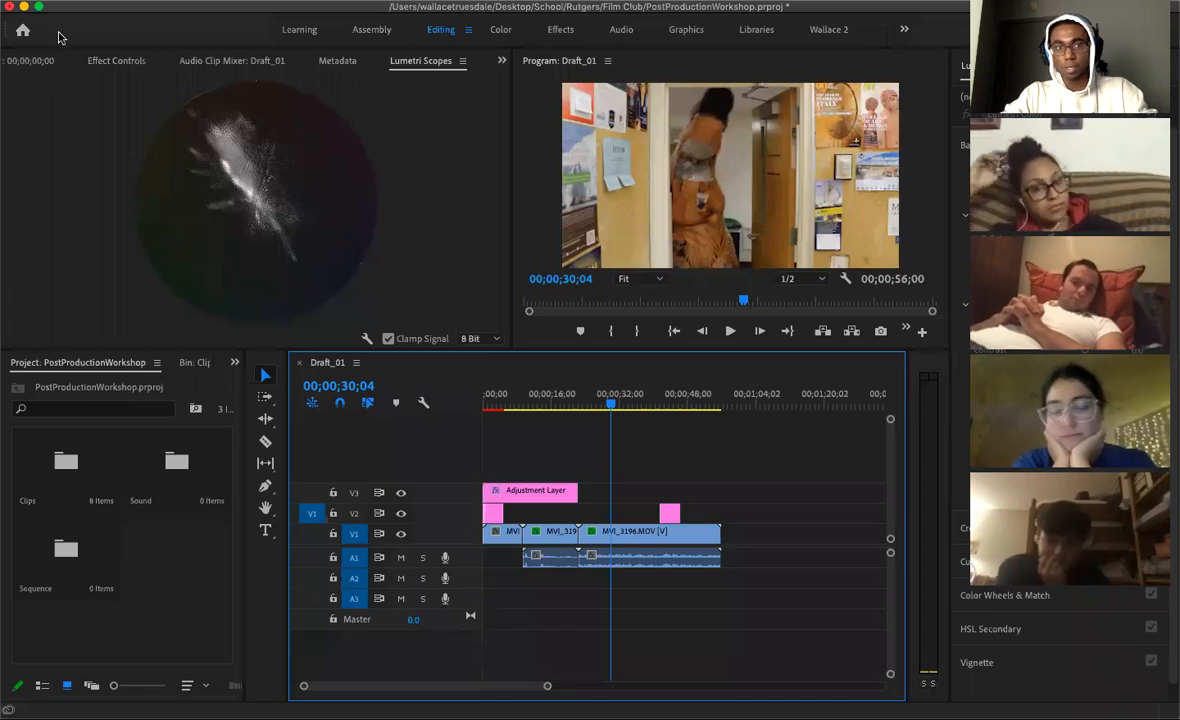
Bring the Source monitor back in place of the Lumetri Scopes and narrow its panel group
click(99, 38)
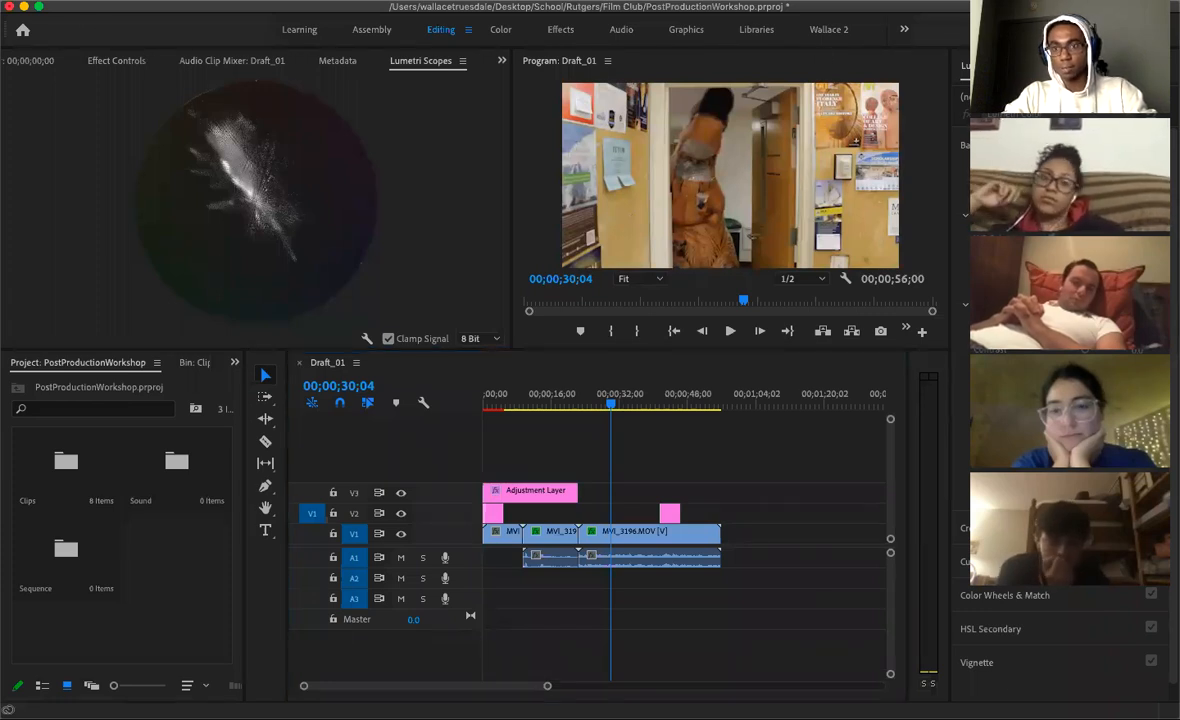
click(232, 61)
click(127, 64)
click(39, 65)
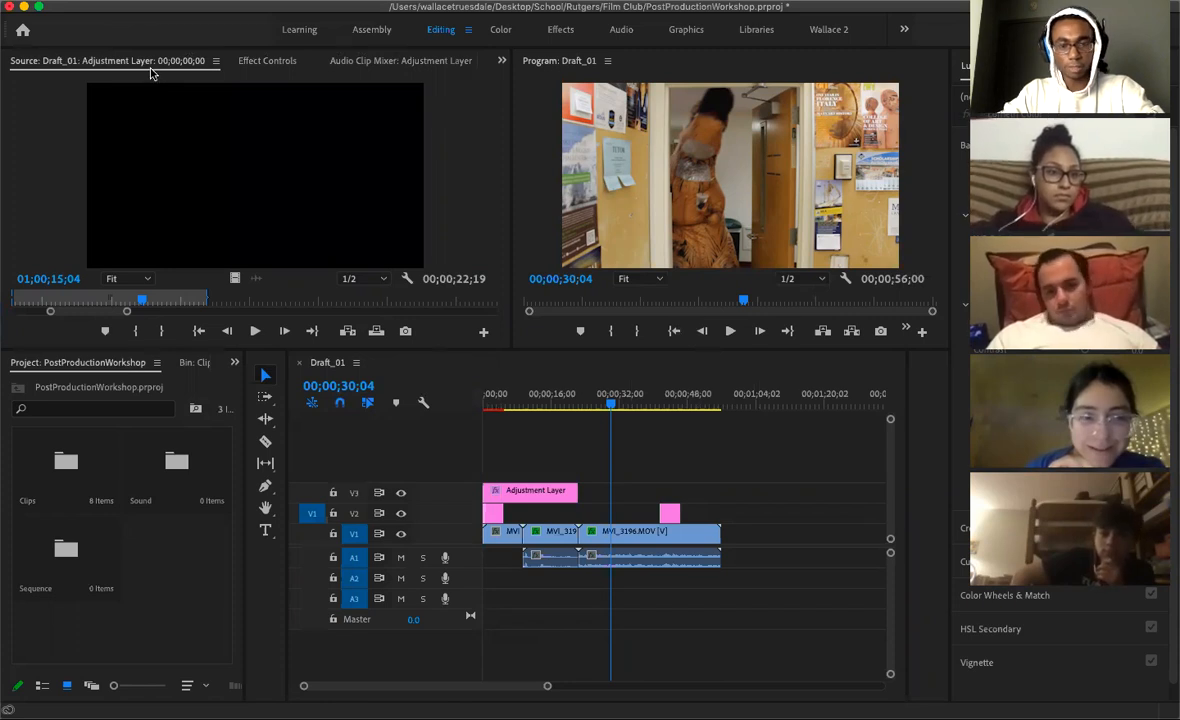
drag(510, 229, 357, 250)
Load MVI_3193.MOV from the Clips bin into the Source monitor
double_click(87, 464)
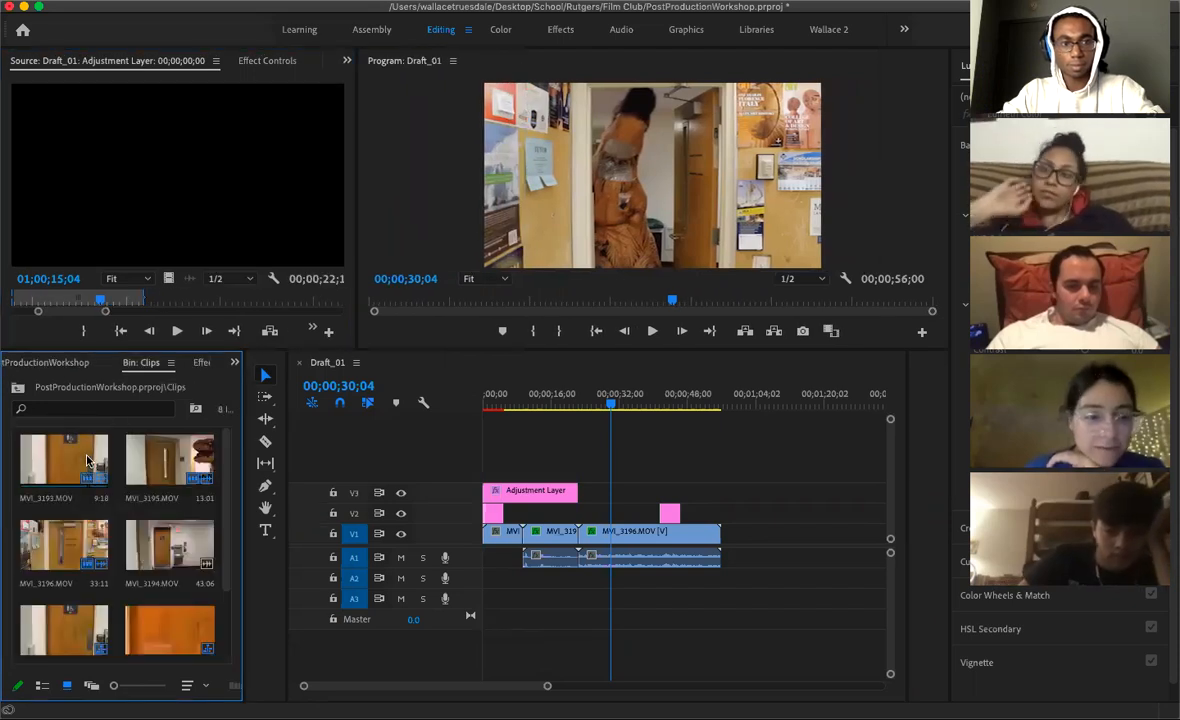
click(87, 466)
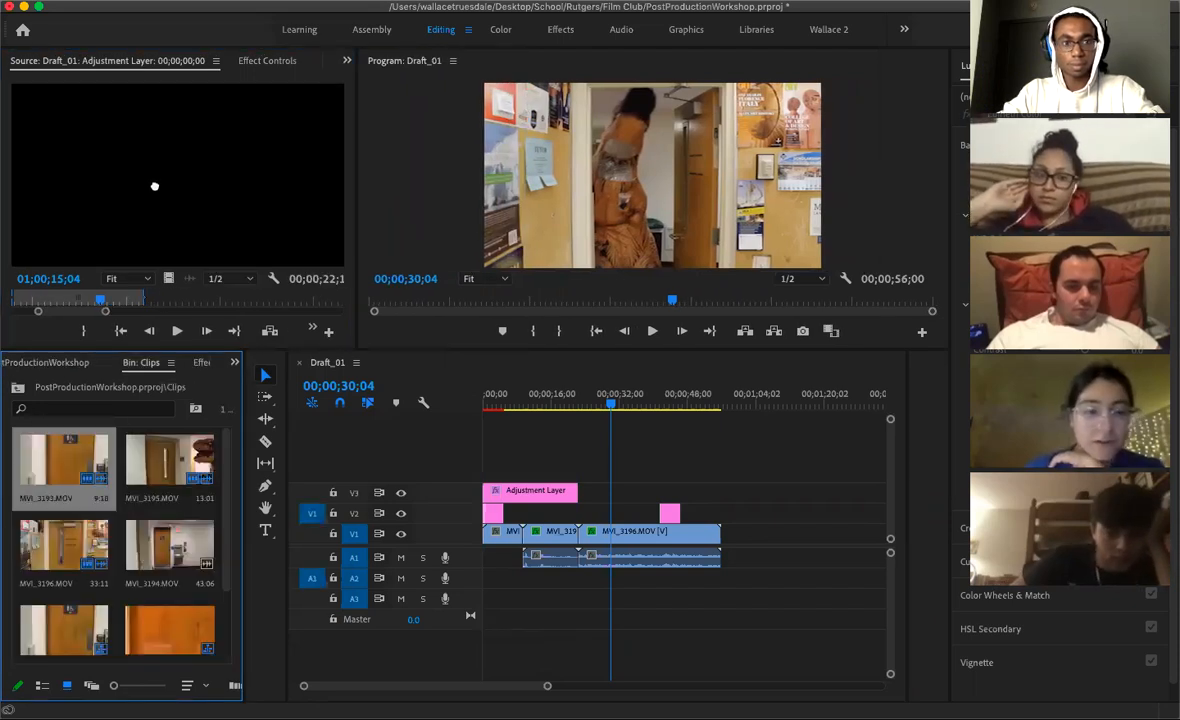
drag(155, 188, 155, 188)
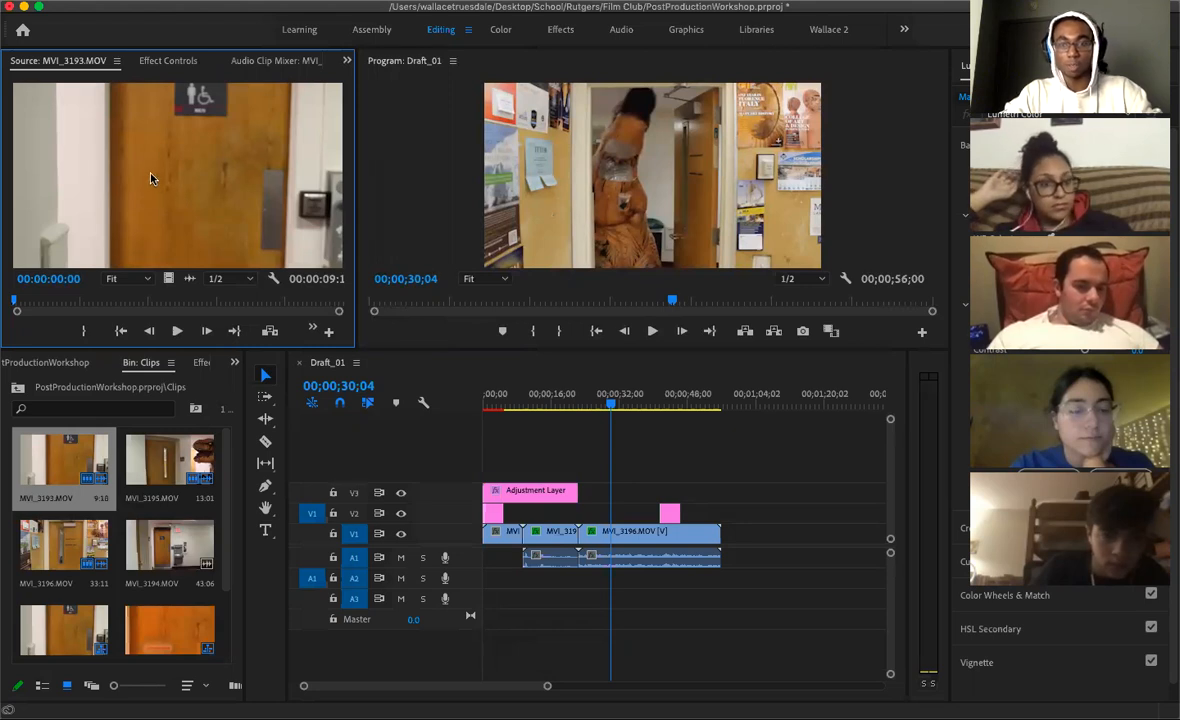
Place the whole MVI_3193.MOV clip on V1 and A1 a short gap after the last clip in Draft_01
drag(318, 234, 748, 543)
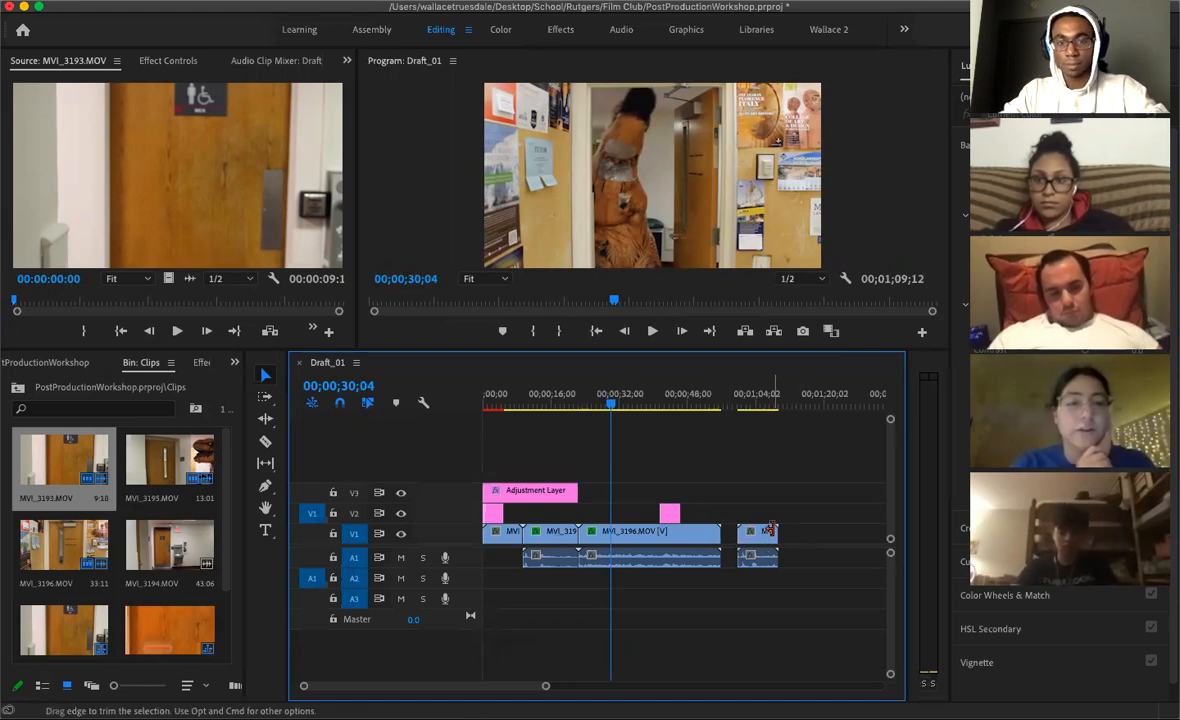
click(770, 535)
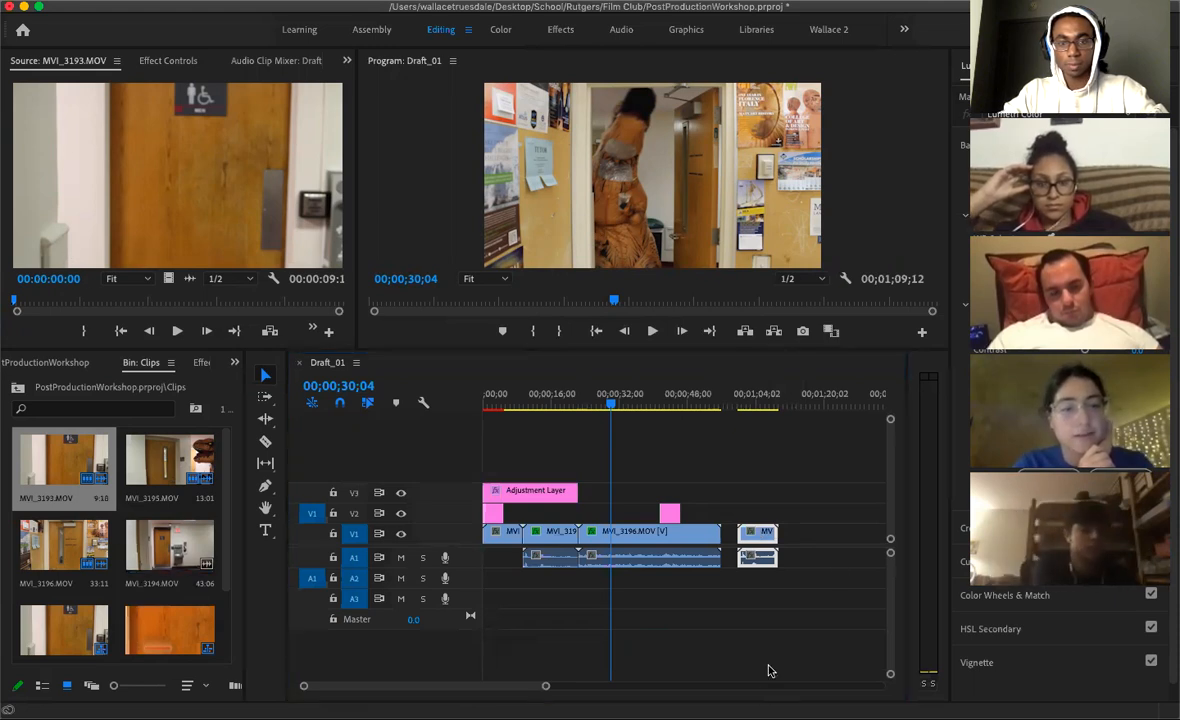
drag(777, 541, 753, 540)
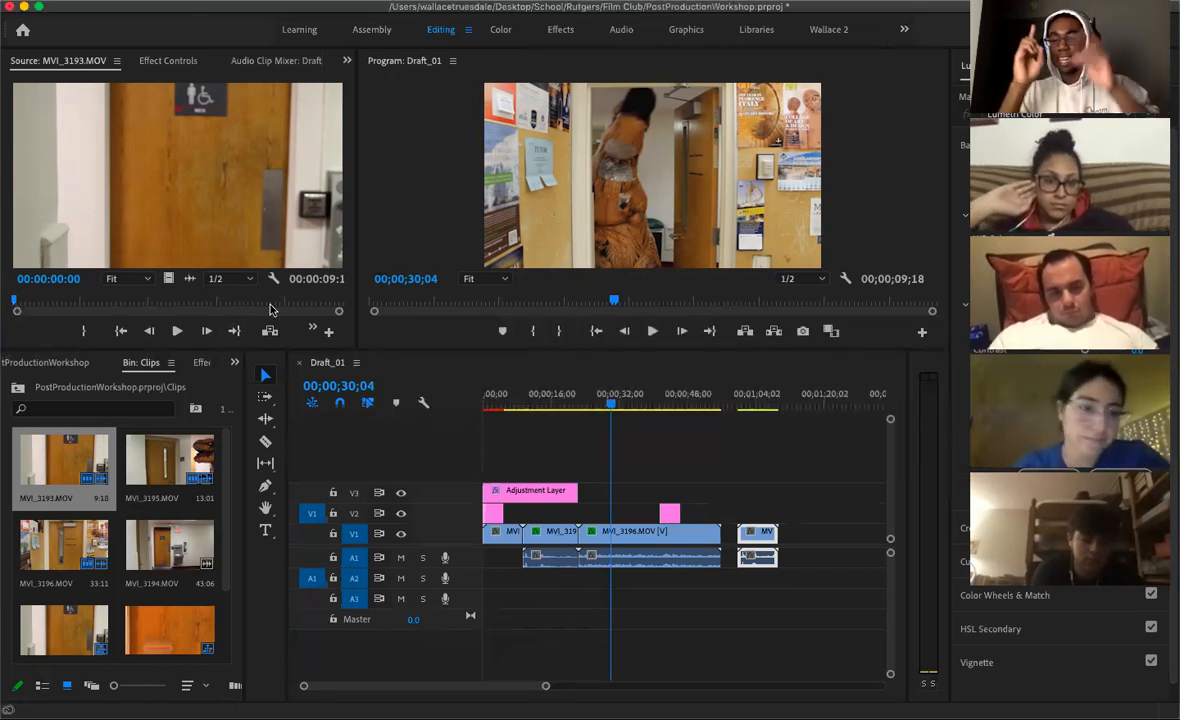
Mark an In point at 00:00:00:19 on MVI_3193.MOV in the Source monitor
click(338, 314)
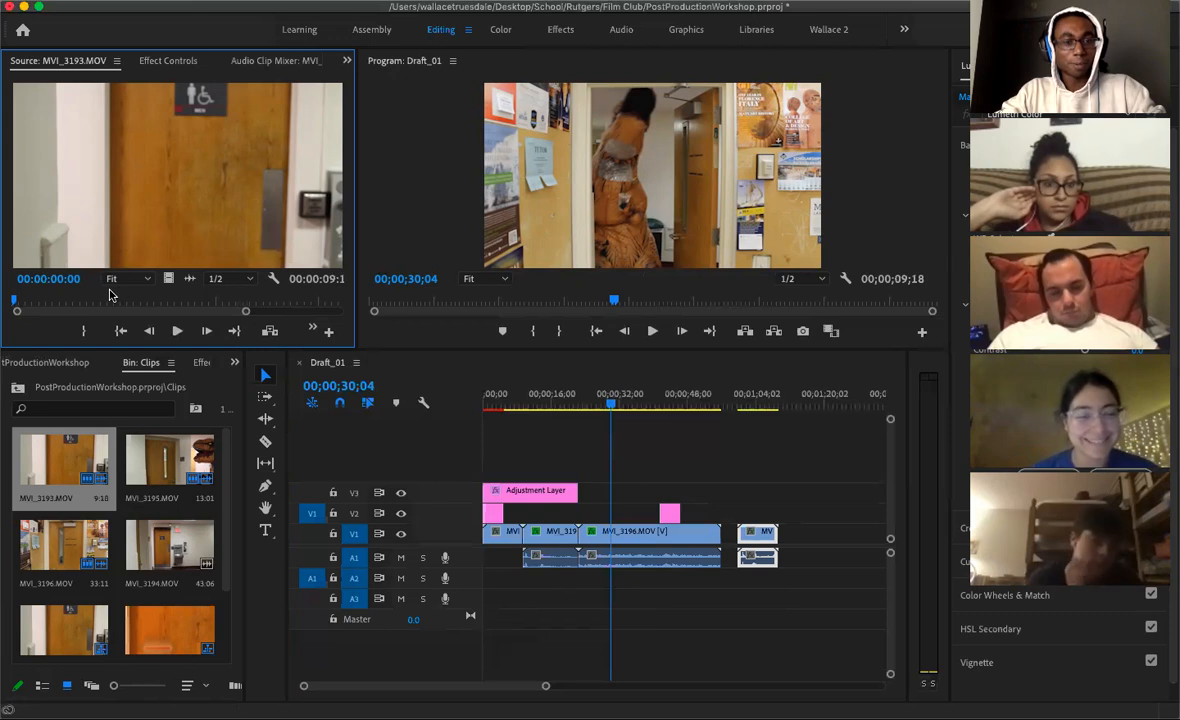
drag(15, 303, 108, 314)
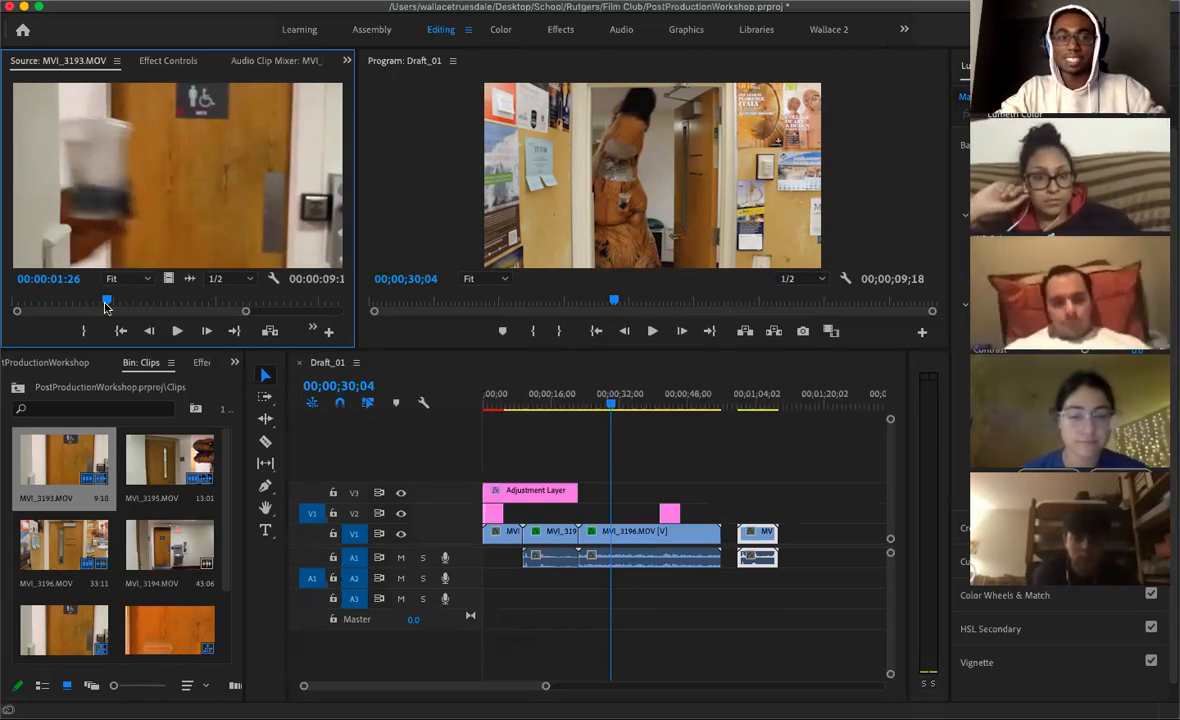
drag(107, 308, 43, 316)
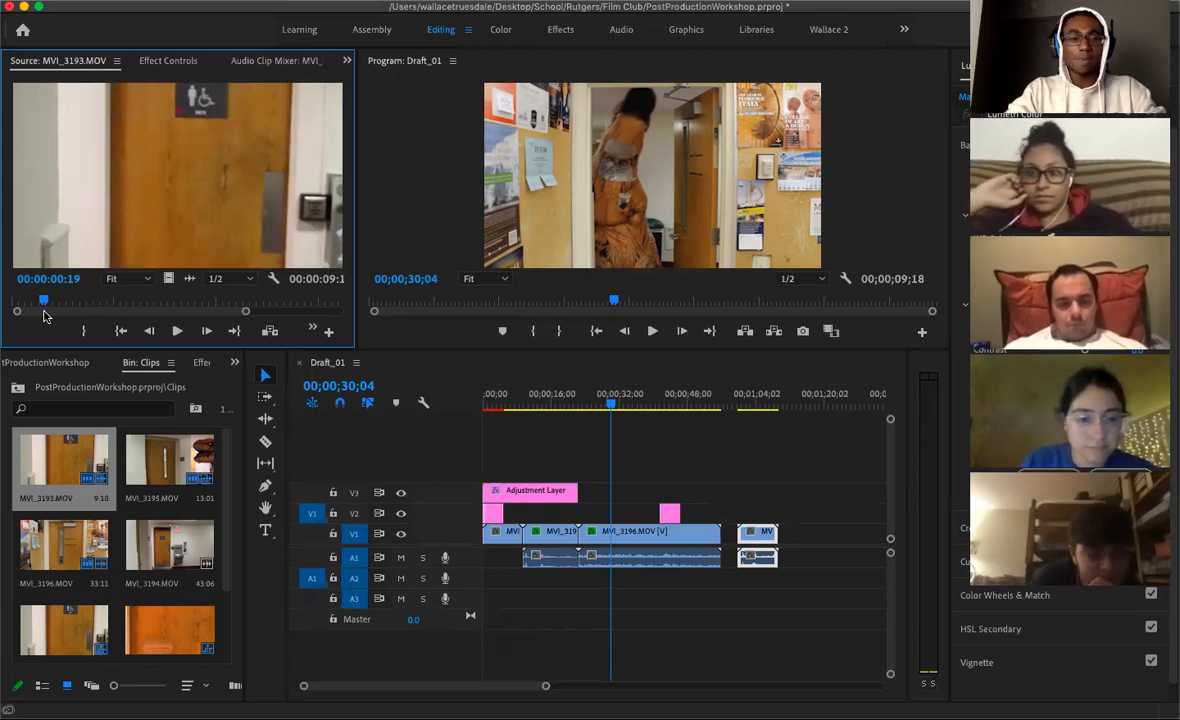
key(i)
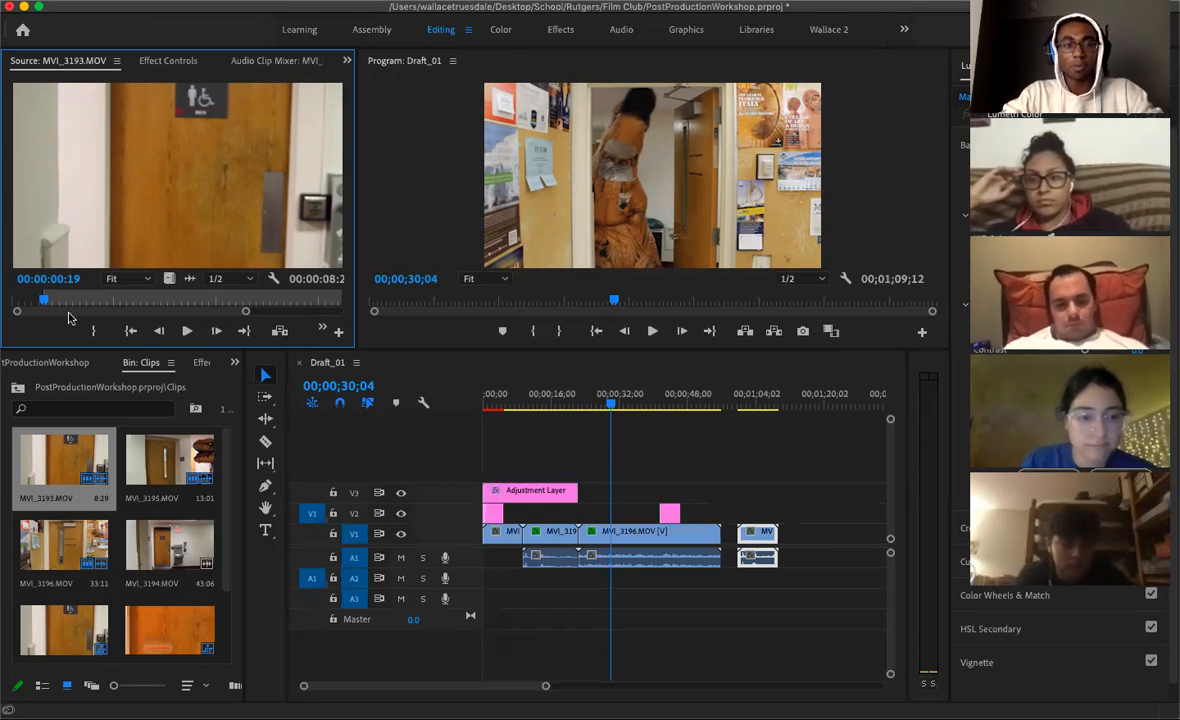
Mark an Out point at 00:00:05:22 on MVI_3193.MOV in the Source monitor and scrub the marked range
drag(246, 312, 291, 316)
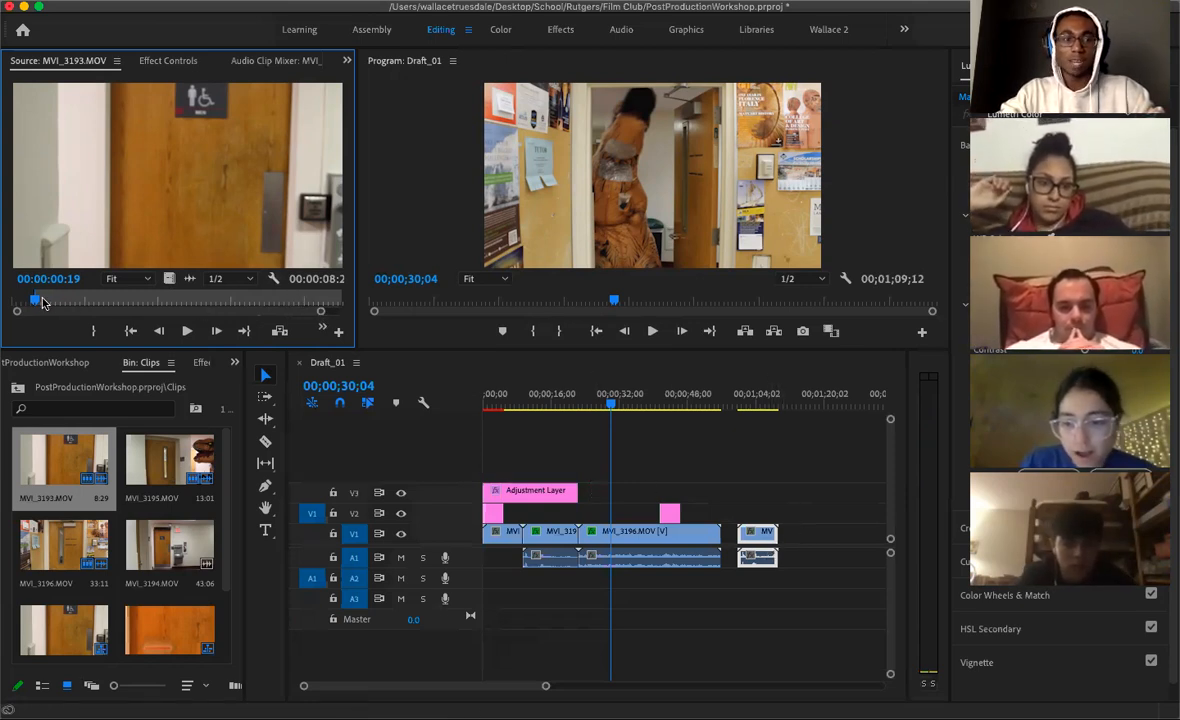
drag(33, 302, 222, 310)
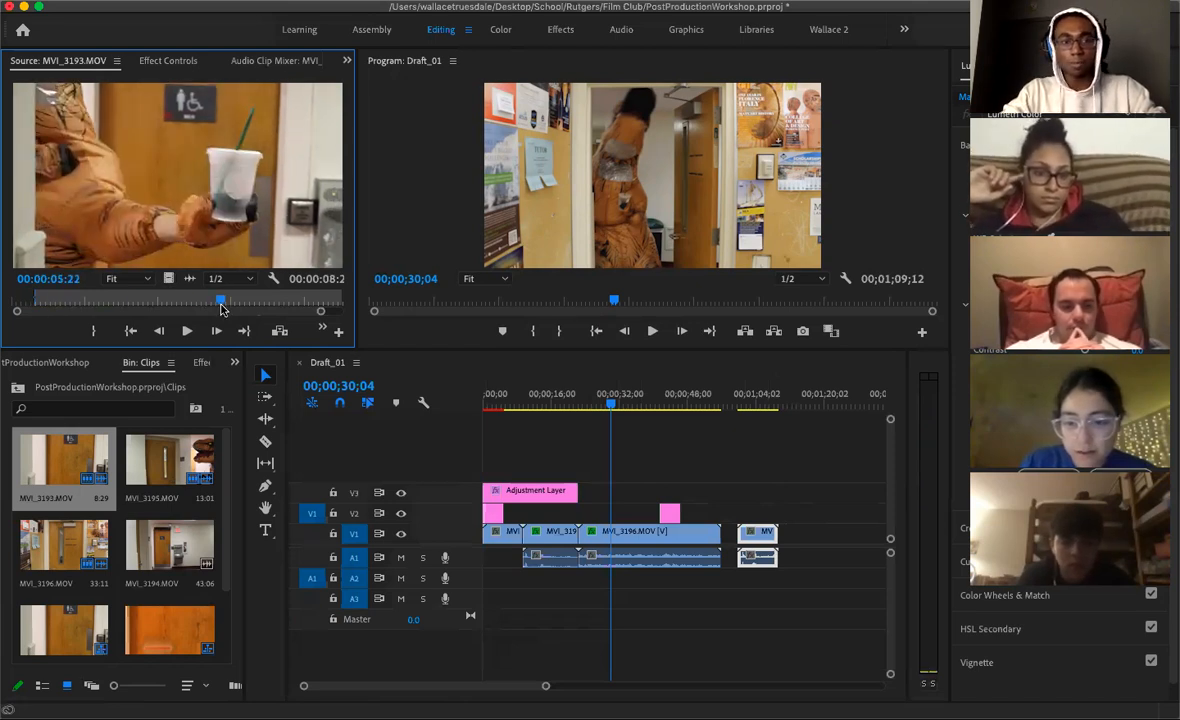
key(o)
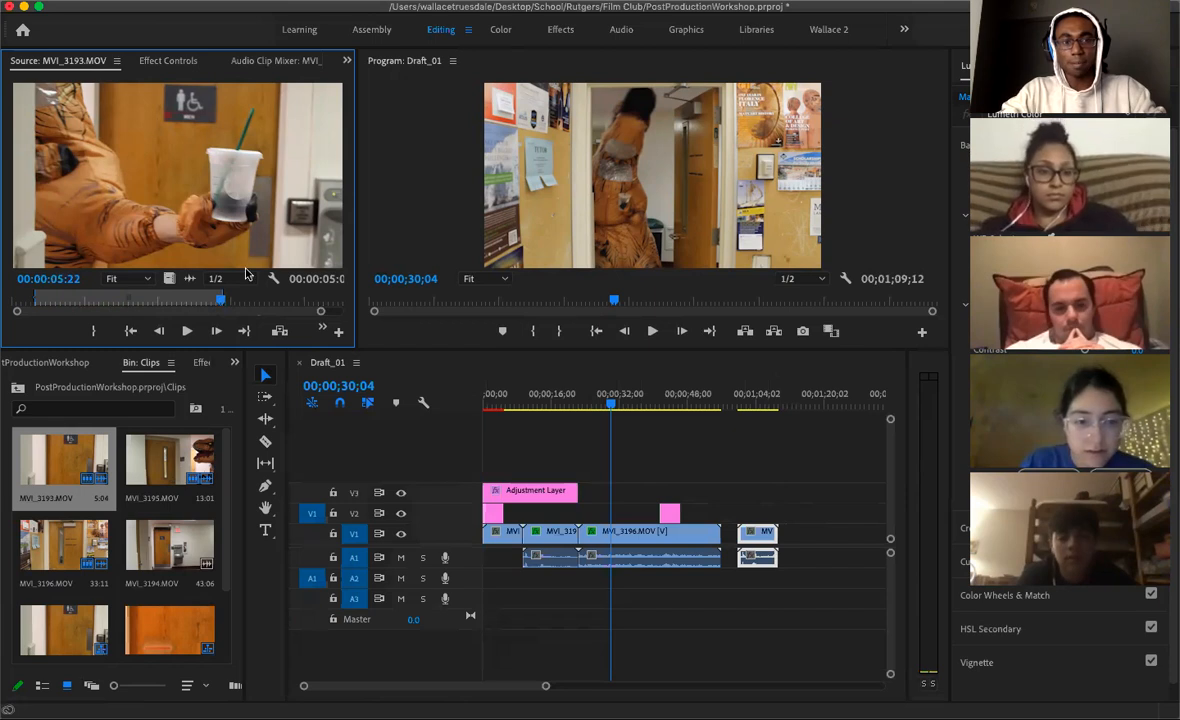
drag(217, 307, 126, 310)
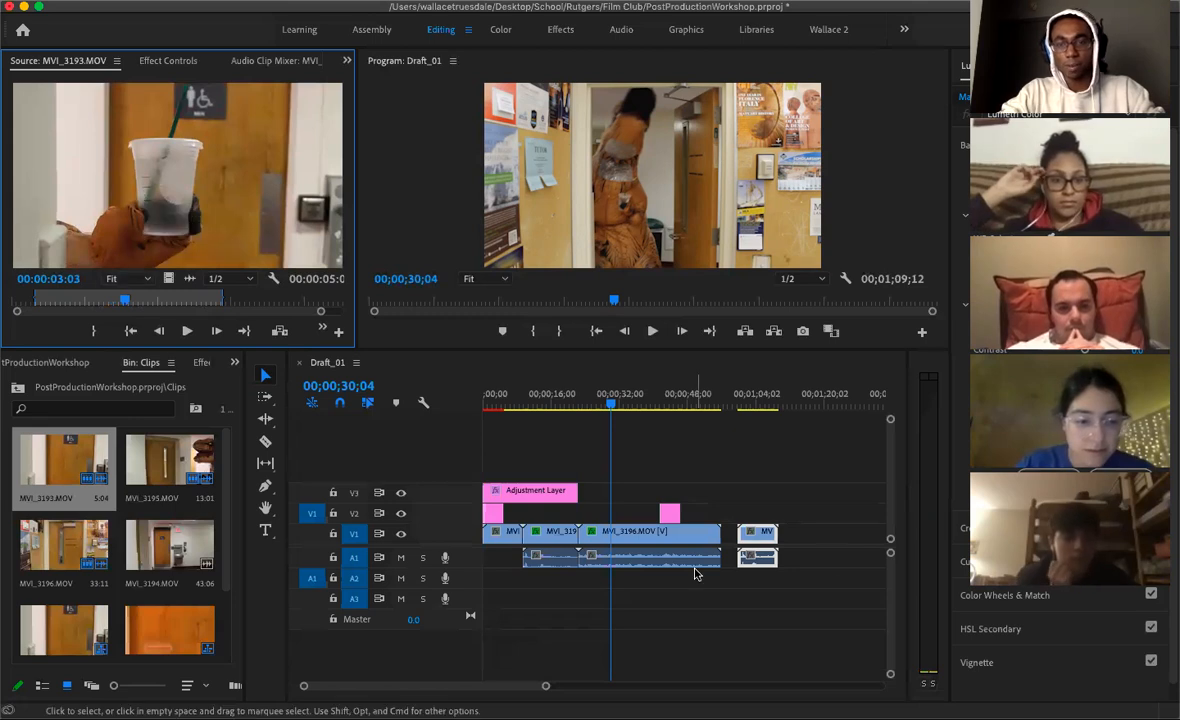
Butt the full MVI_3193.MOV clip against the end of MVI_3196.MOV and add the marked source range after it on V1
drag(764, 535, 753, 541)
click(148, 158)
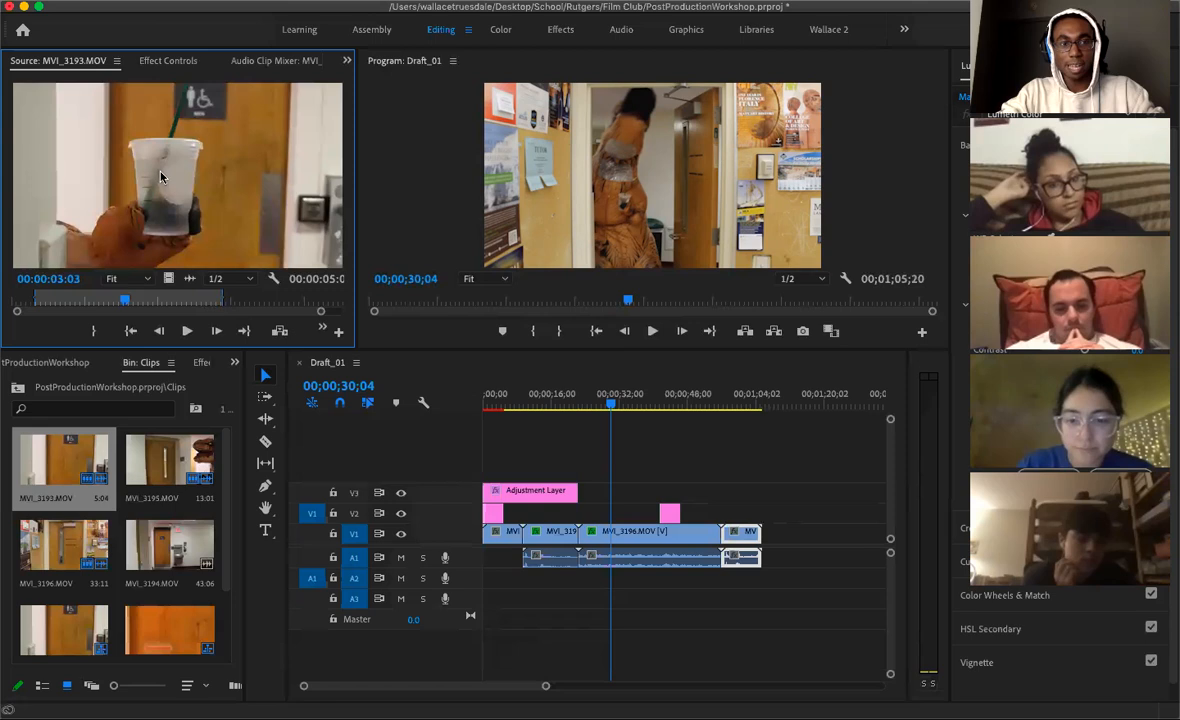
drag(595, 392, 798, 538)
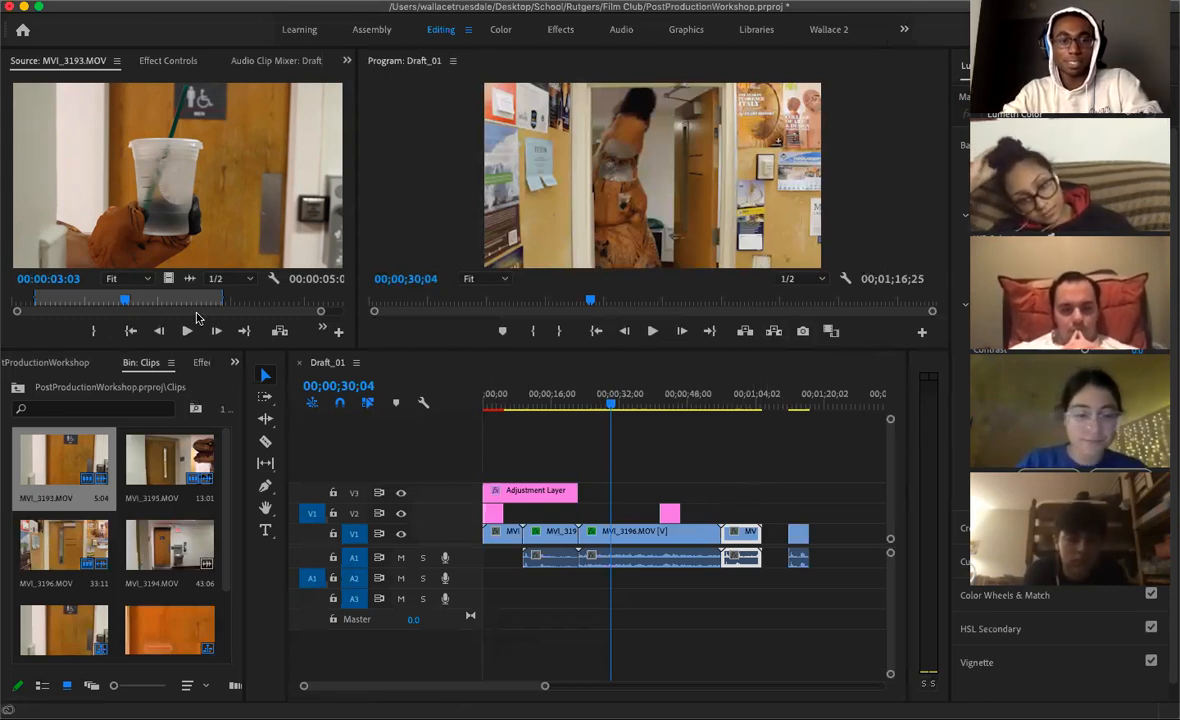
click(131, 301)
drag(131, 301, 141, 303)
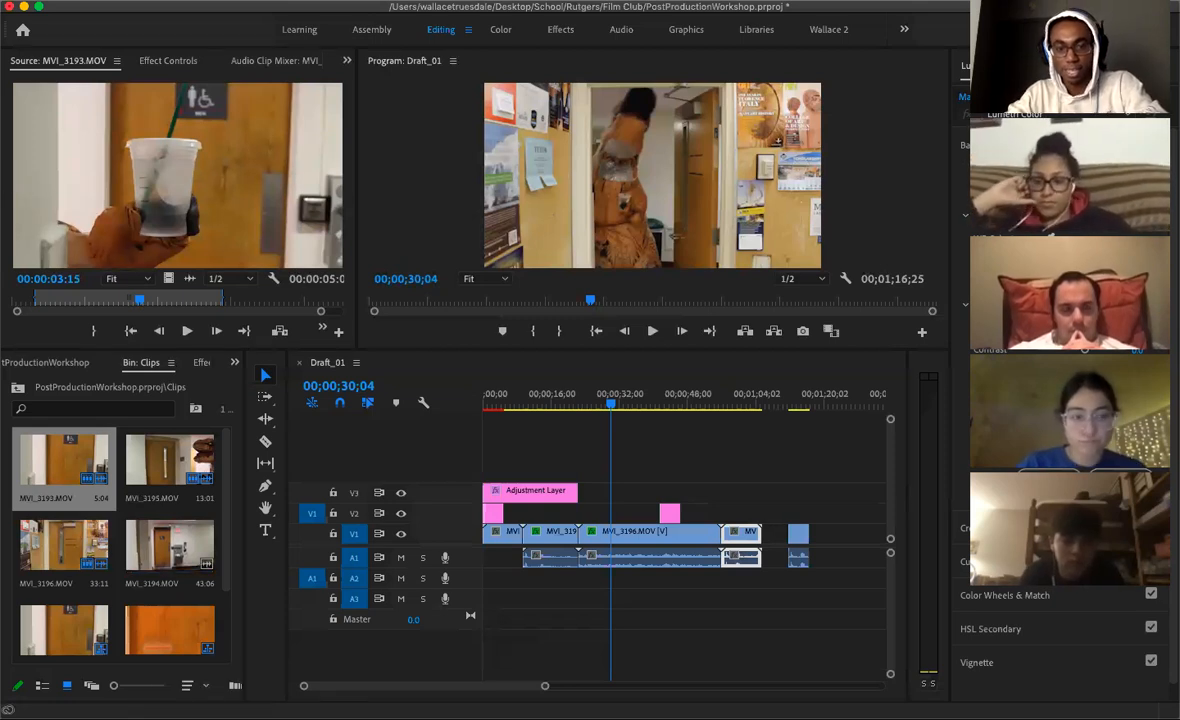
Position the playhead at 00;00;58;11 over the full MVI_3193.MOV clip and try trimming the clip's edges
click(588, 670)
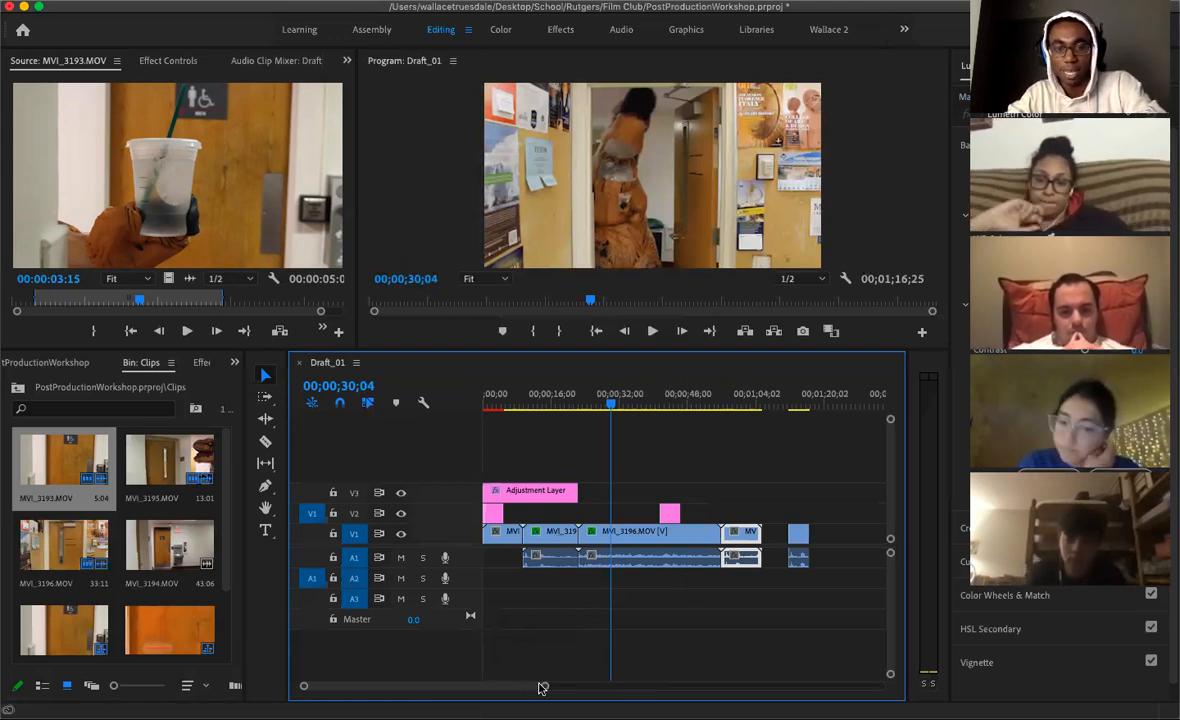
drag(544, 685, 490, 693)
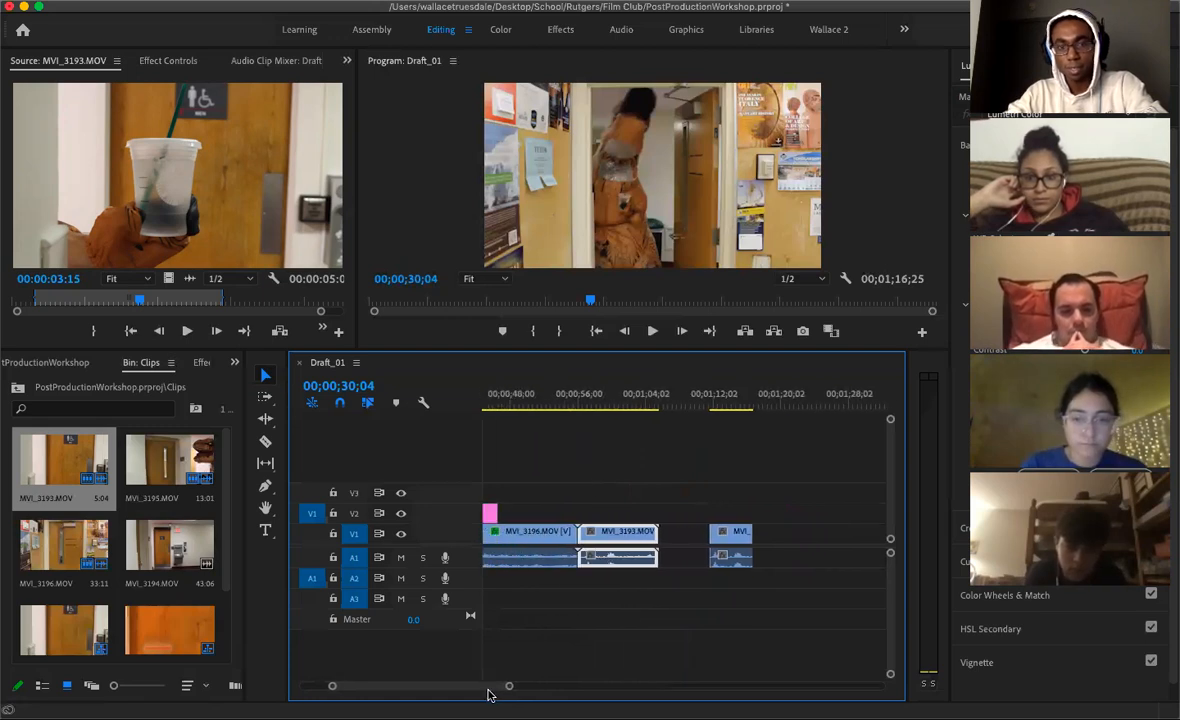
drag(584, 410, 603, 442)
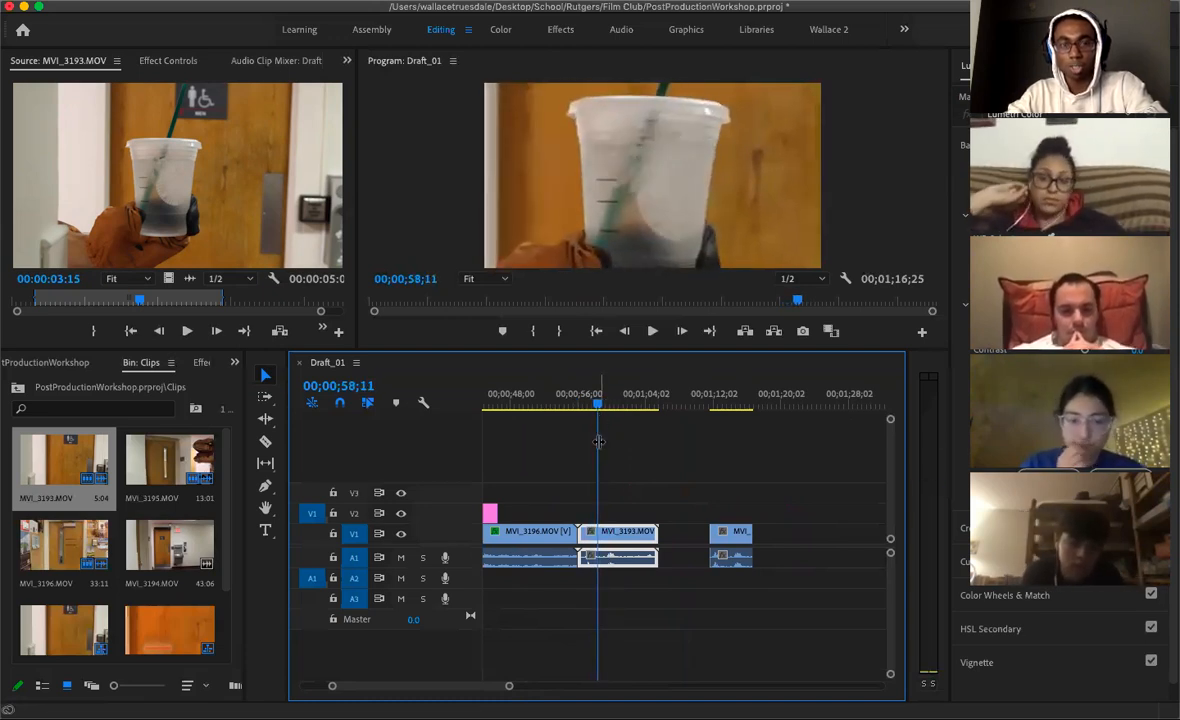
click(584, 532)
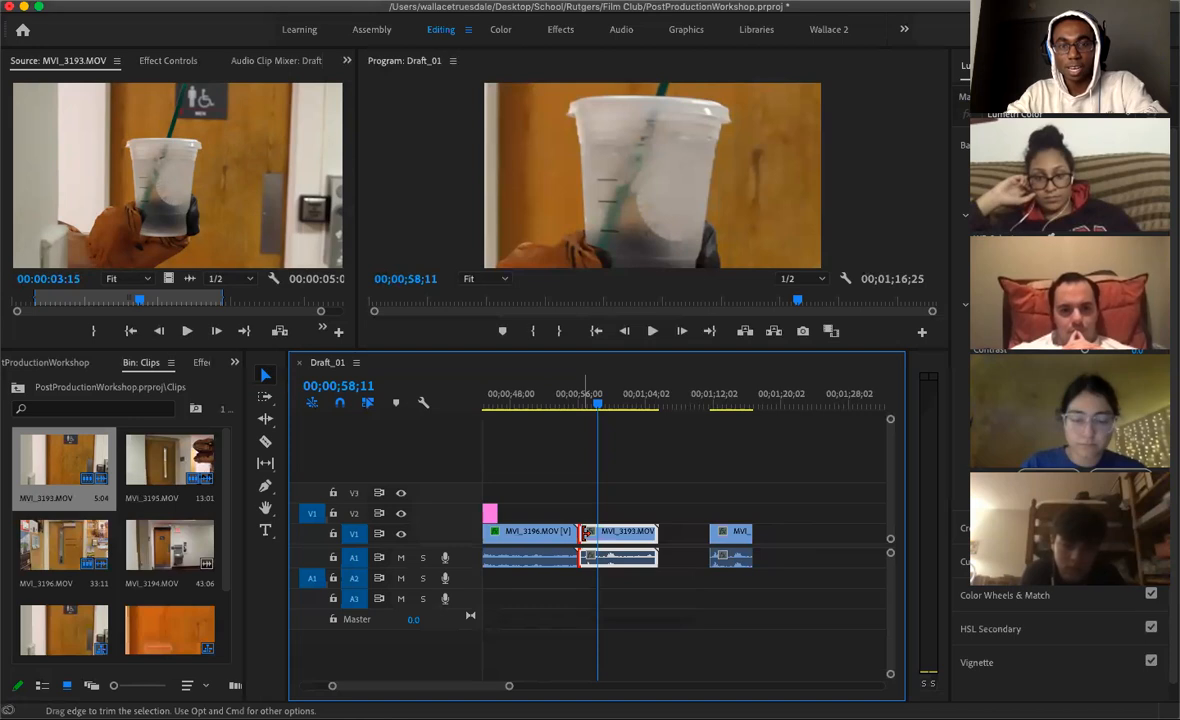
drag(584, 532, 660, 535)
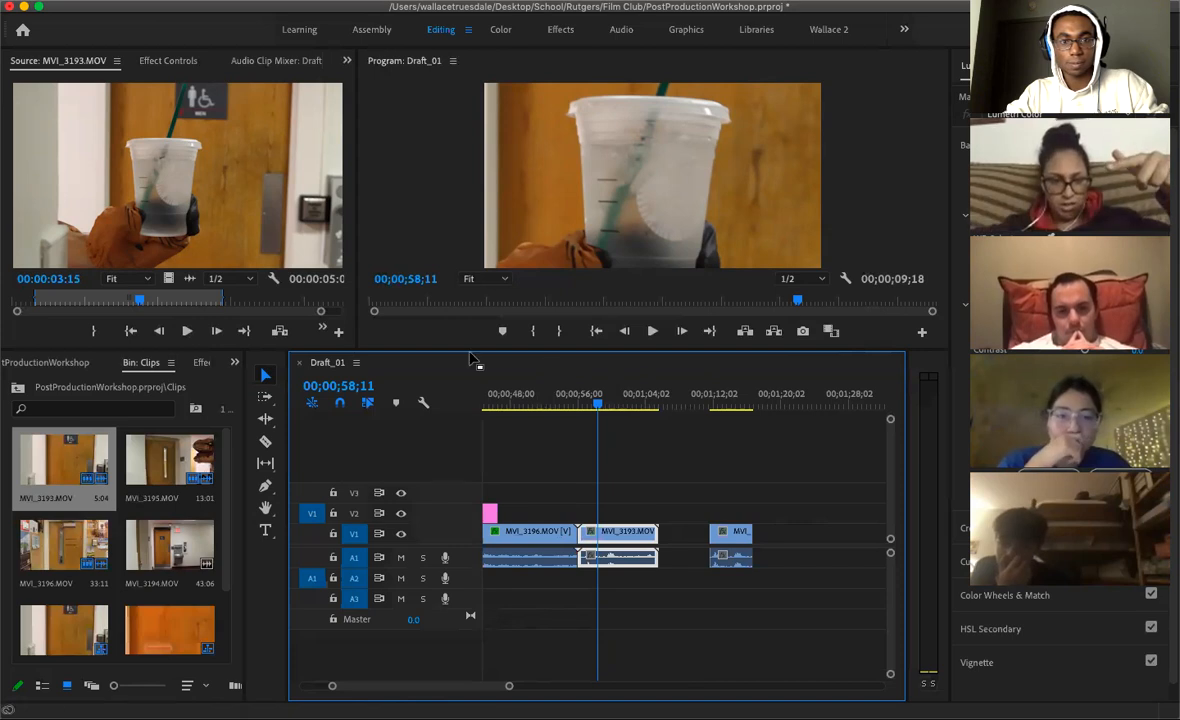
Slow the full MVI_3193.MOV clip to 69.23% by extending its end with the Rate Stretch tool
click(265, 418)
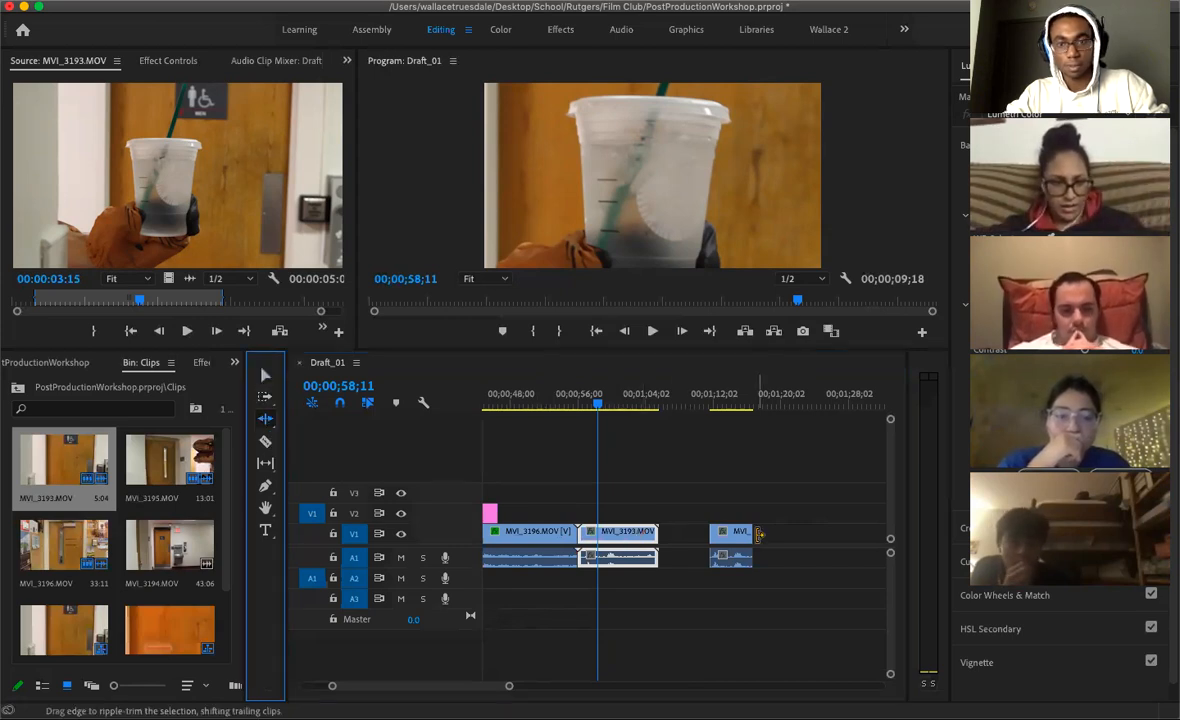
click(657, 535)
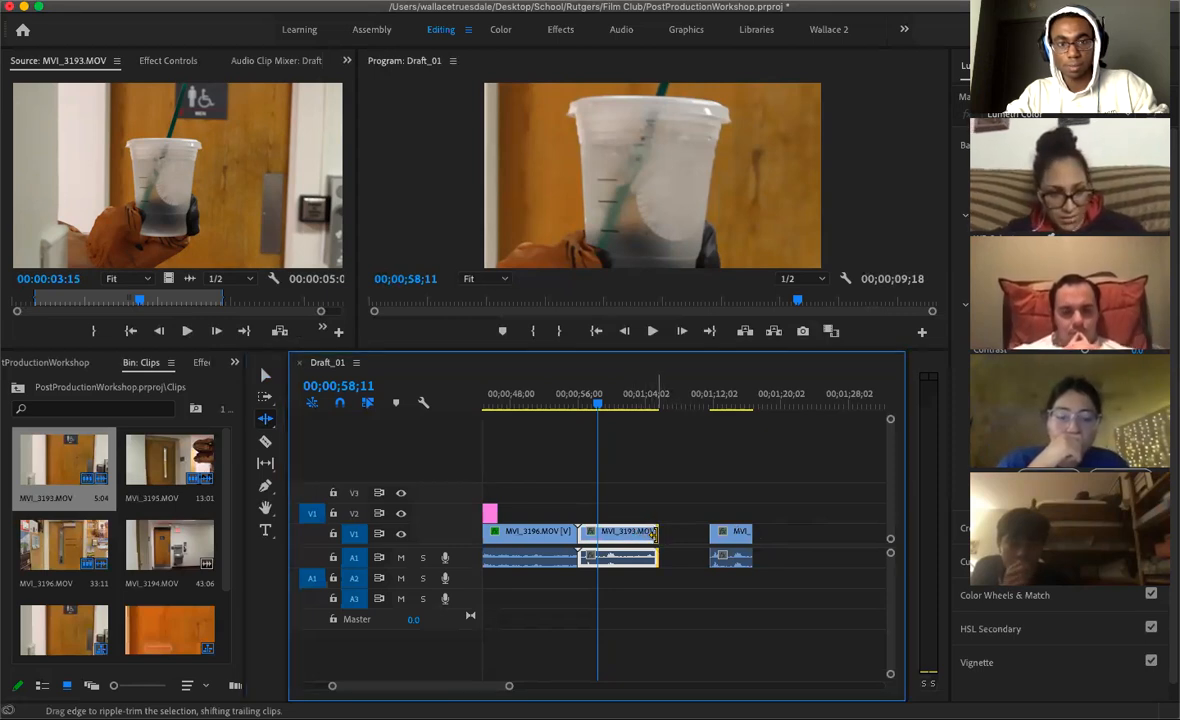
click(266, 422)
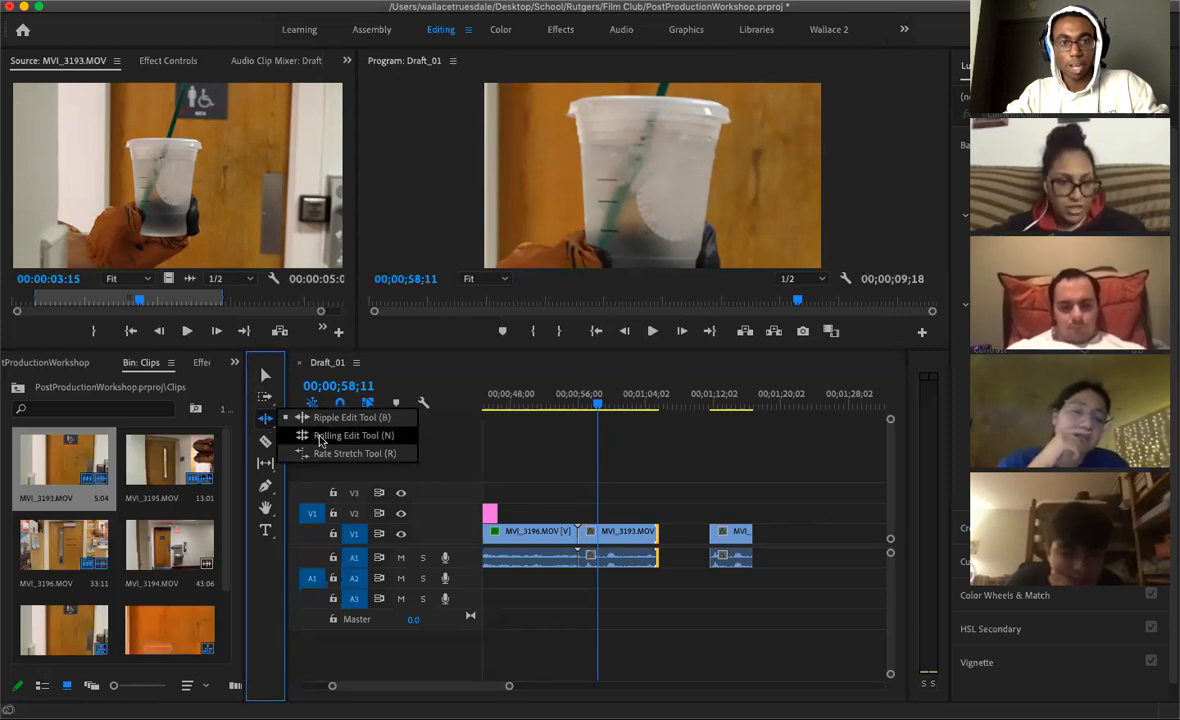
click(305, 452)
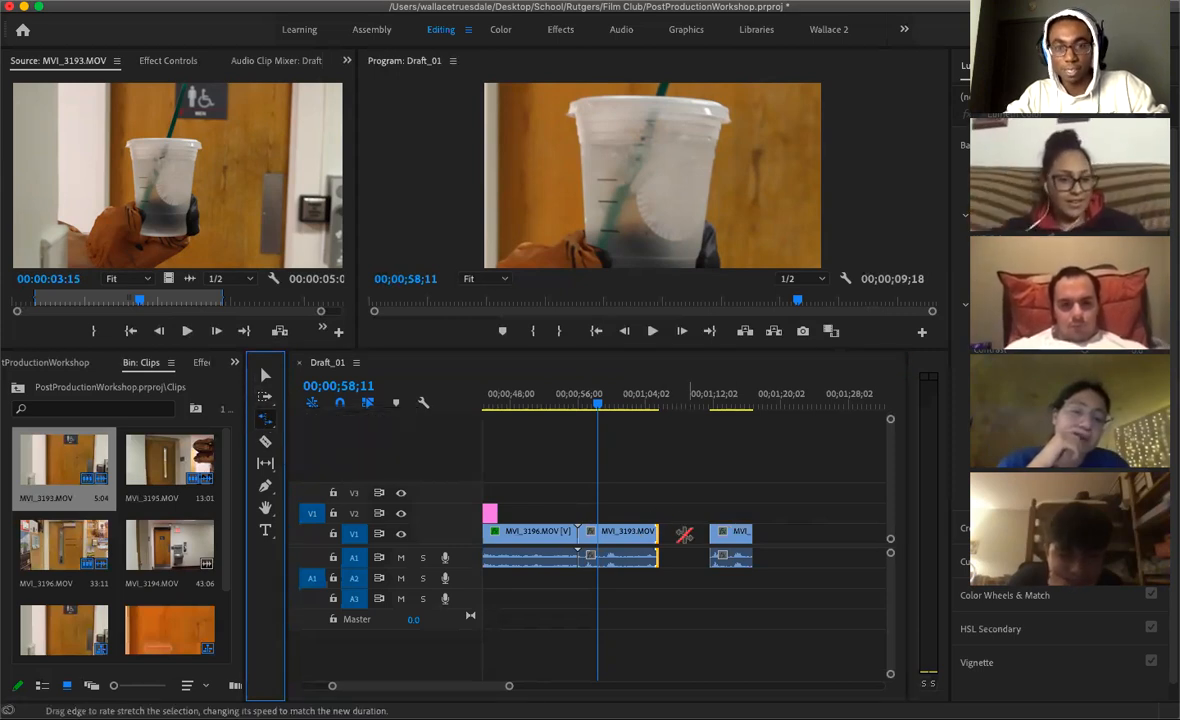
drag(657, 535, 693, 535)
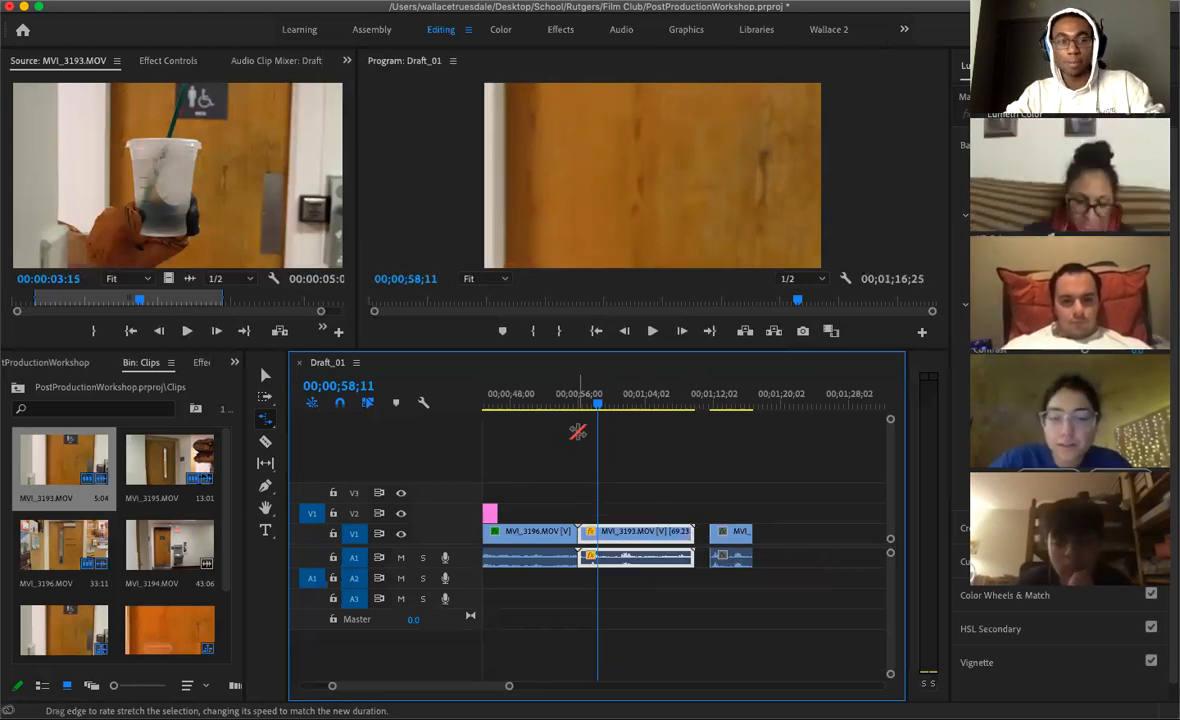
Play the slowed MVI_3193.MOV clip from its start and scrub through the cup shot
key(v)
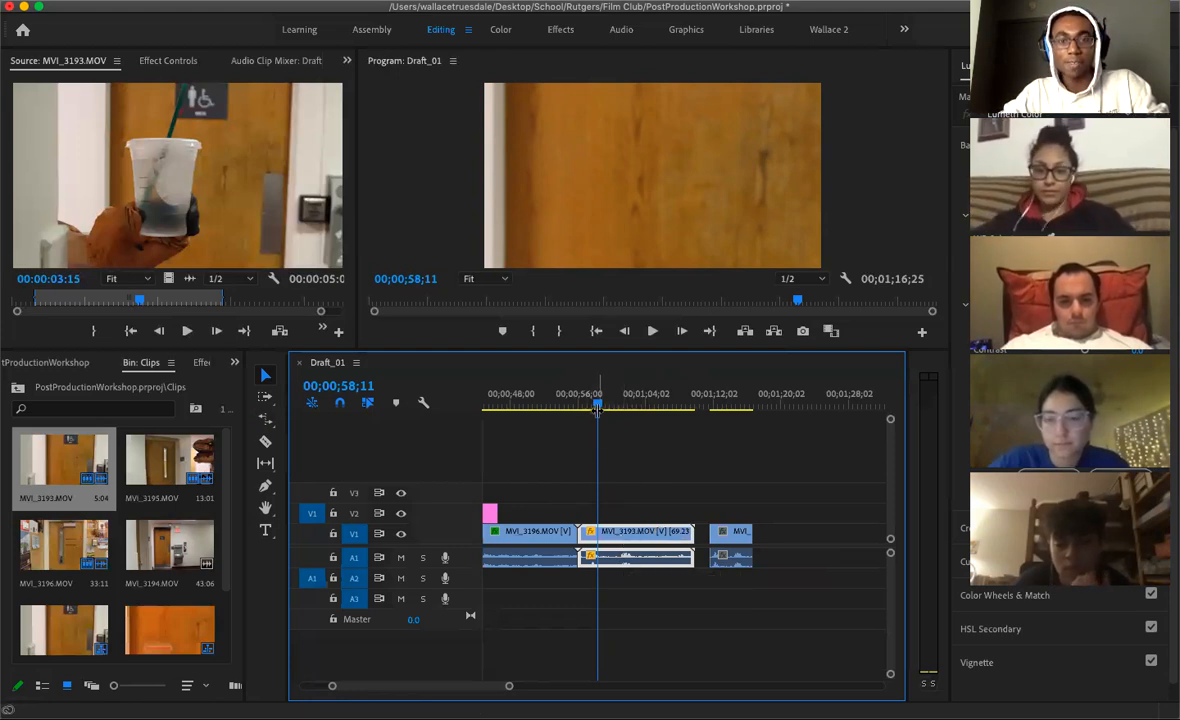
drag(598, 410, 580, 415)
key(space)
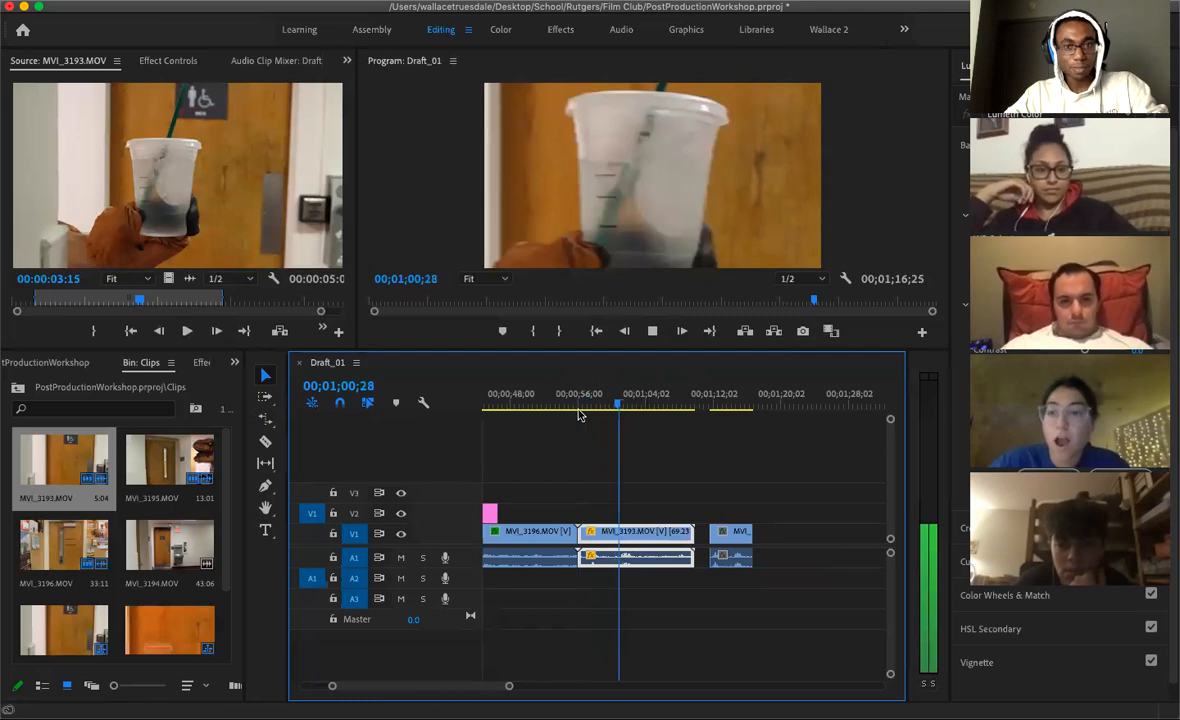
key(space)
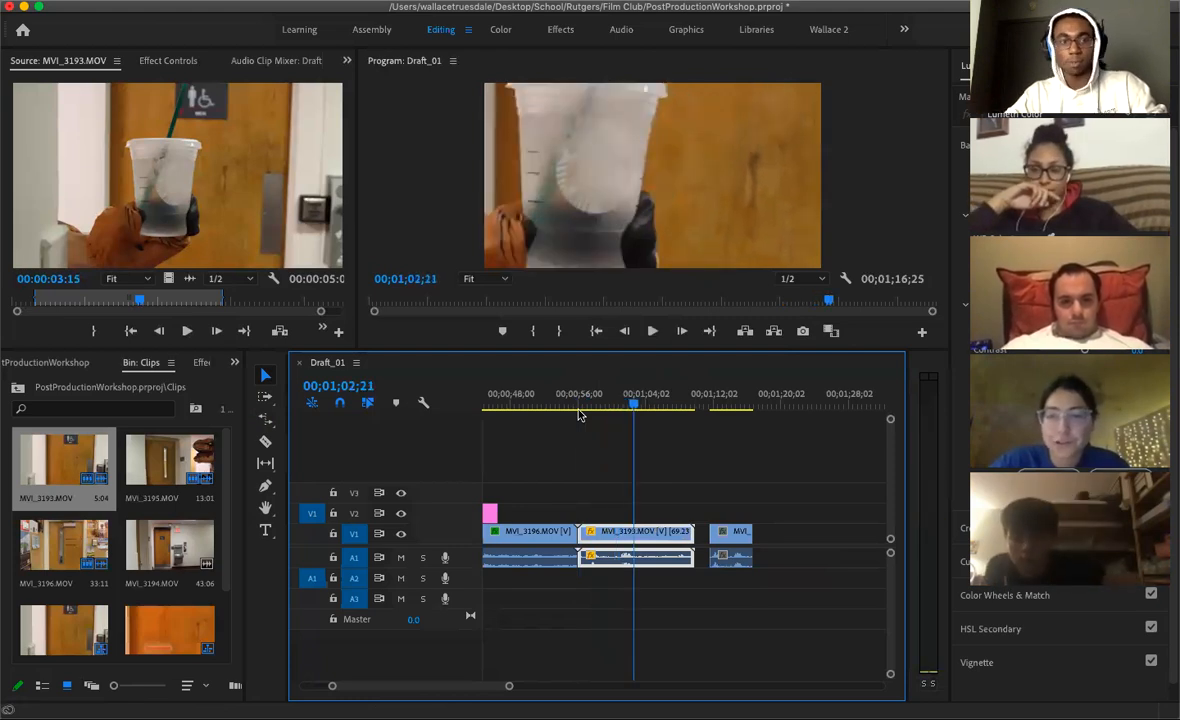
click(622, 408)
drag(622, 408, 626, 408)
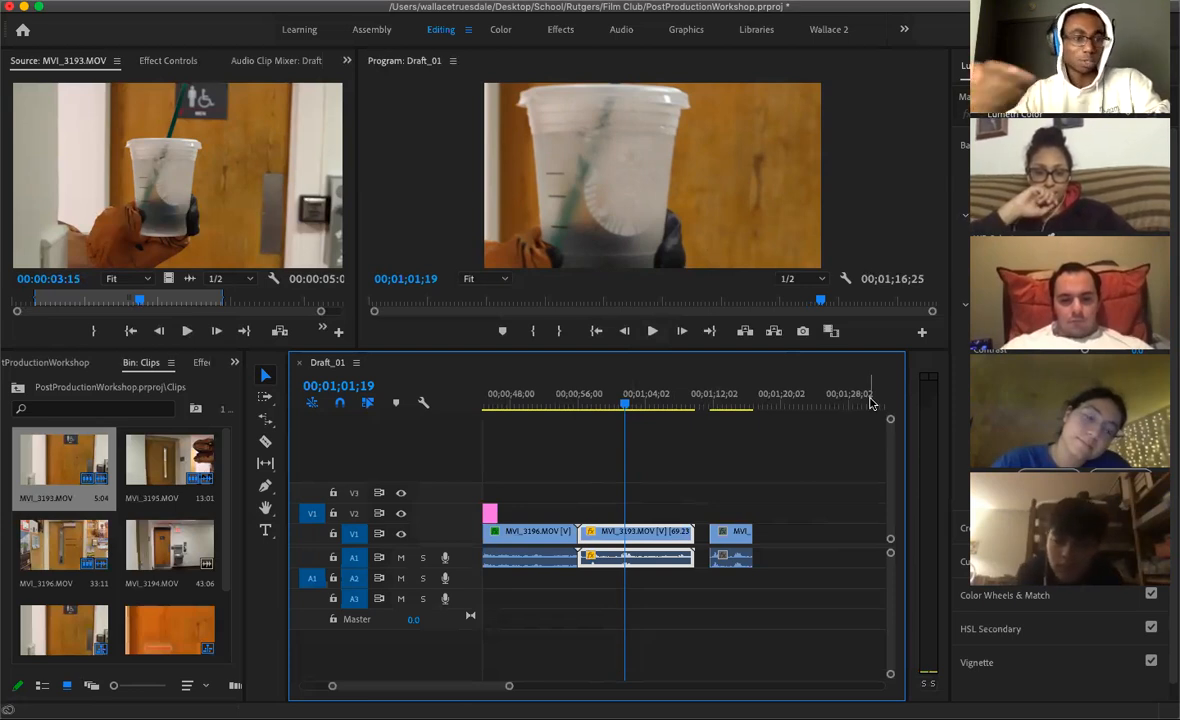
Speed up the MVI_3193.MOV clip by shortening it well below its original length with the Rate Stretch tool
click(268, 419)
drag(690, 535, 604, 548)
key(v)
Play back the sped-up MVI_3193.MOV clip, and restore its original length and speed
drag(577, 416, 571, 418)
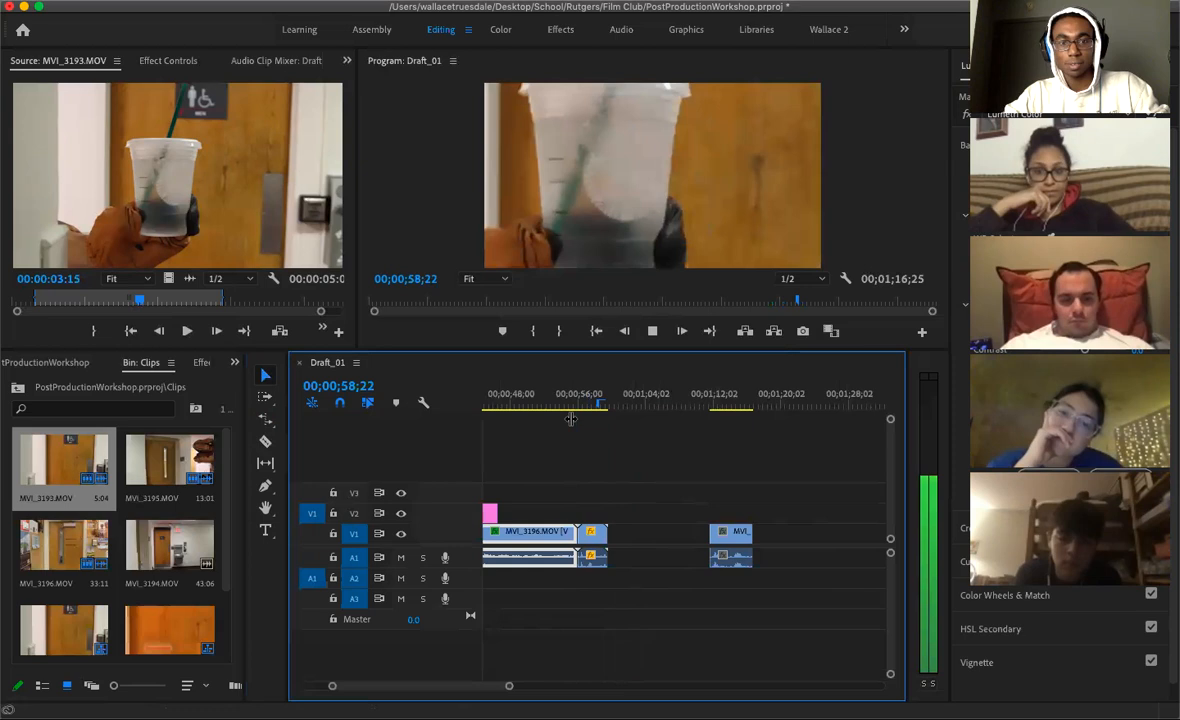
key(space)
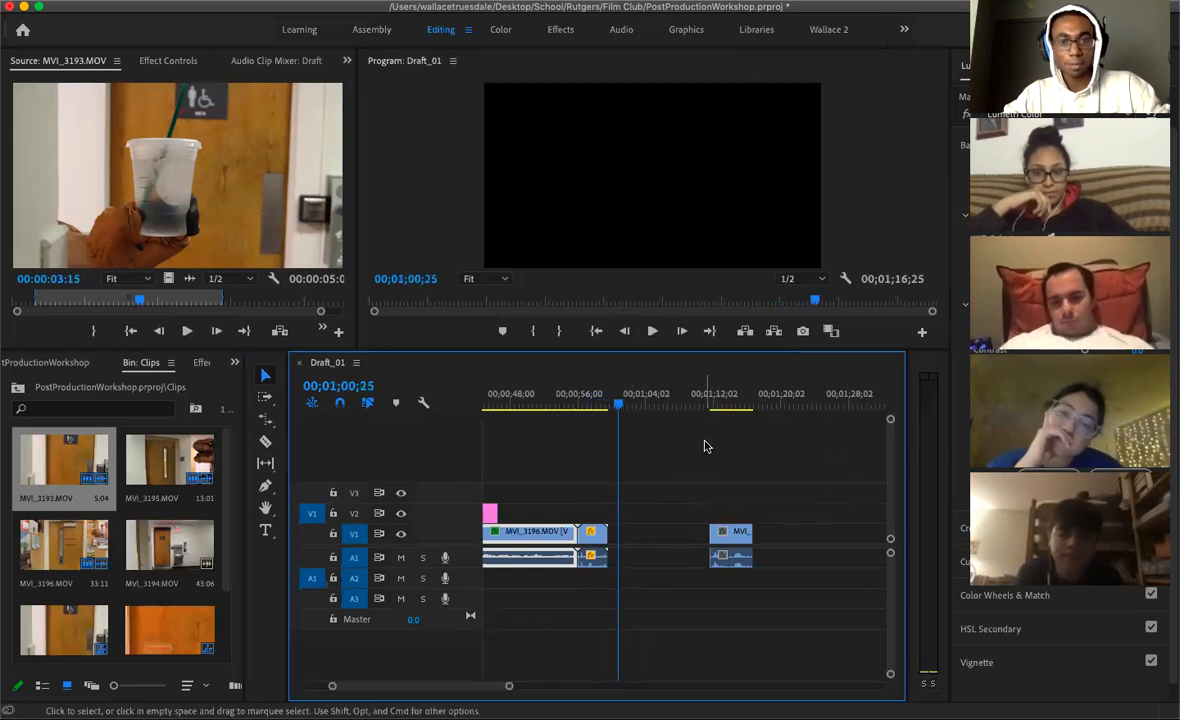
drag(600, 558, 658, 551)
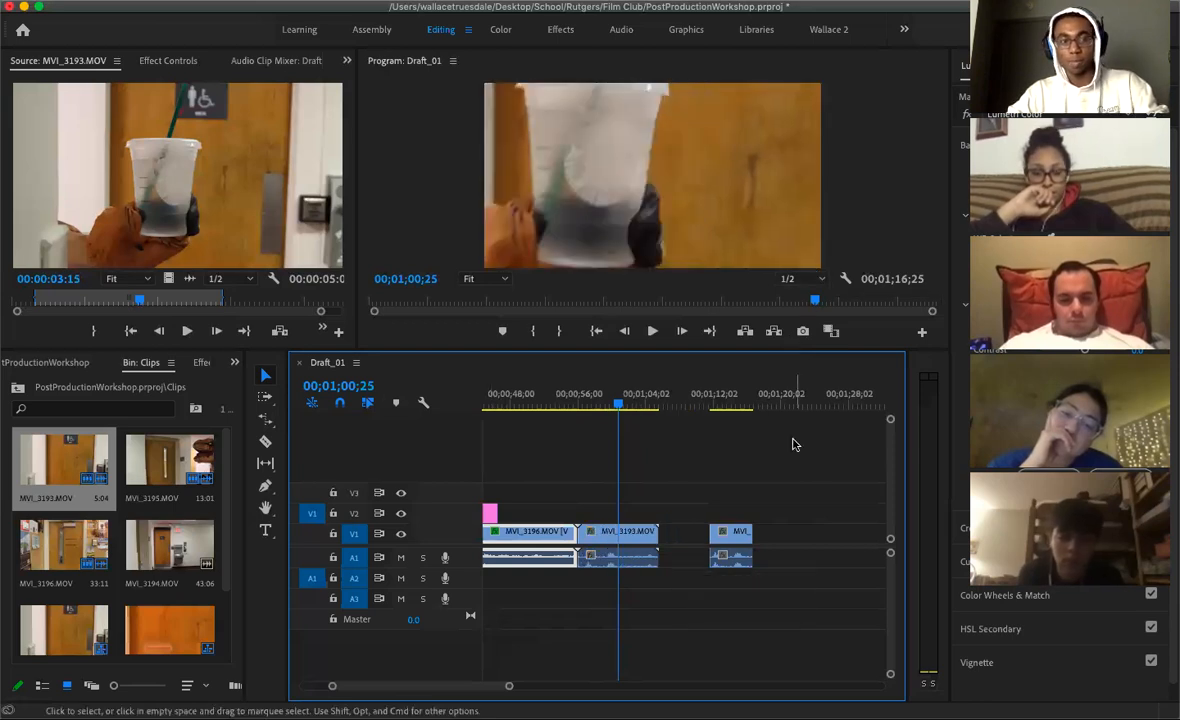
Examine the clip commands available for the MVI_3193.MOV and MVI_3196.MOV clips, including the frame hold options
click(633, 535)
right_click(633, 535)
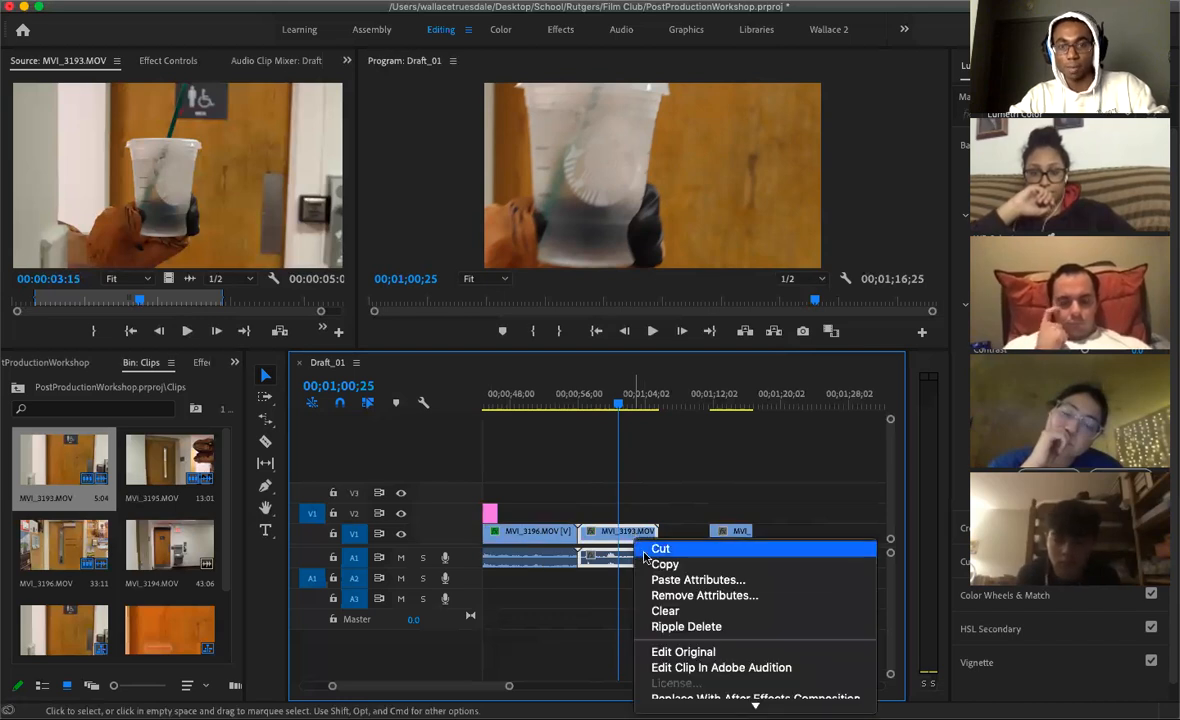
scroll(730, 660, down, 5)
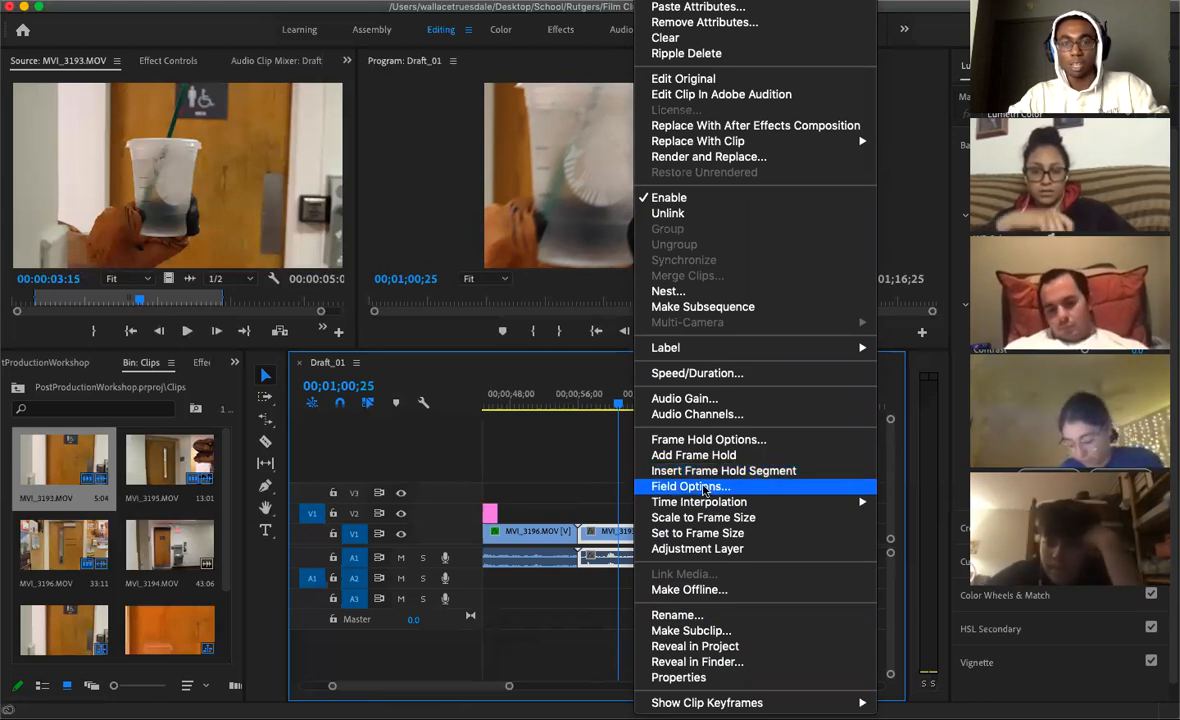
click(541, 533)
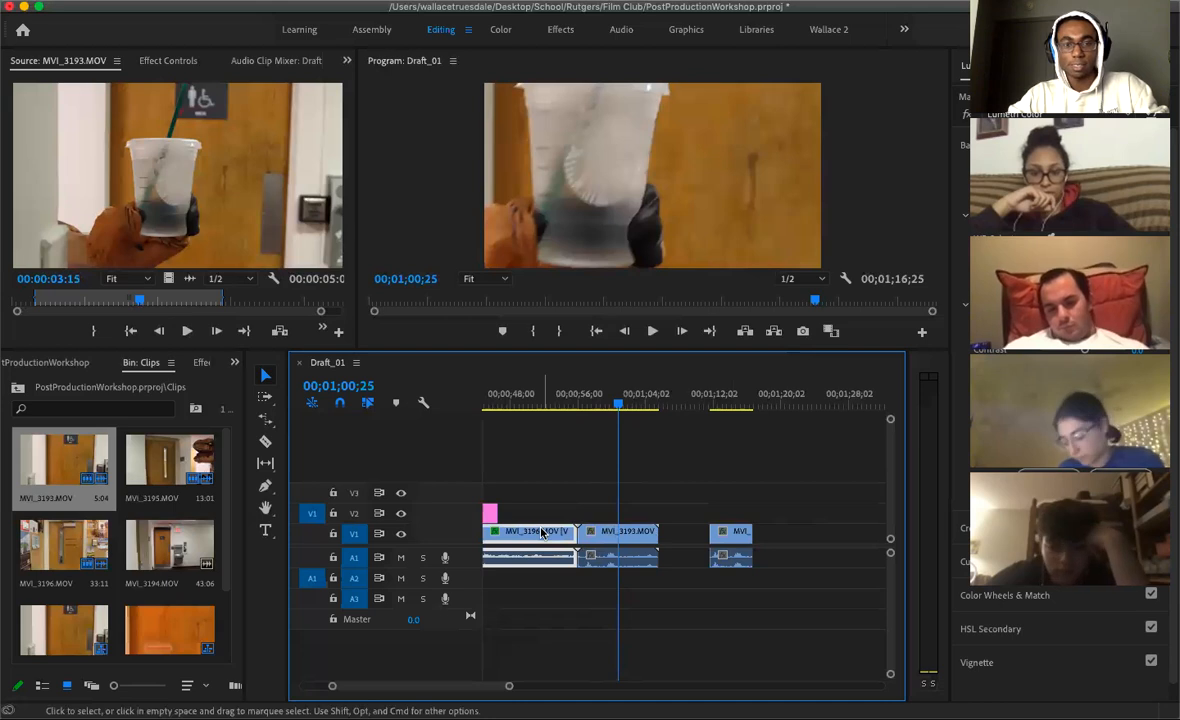
right_click(541, 533)
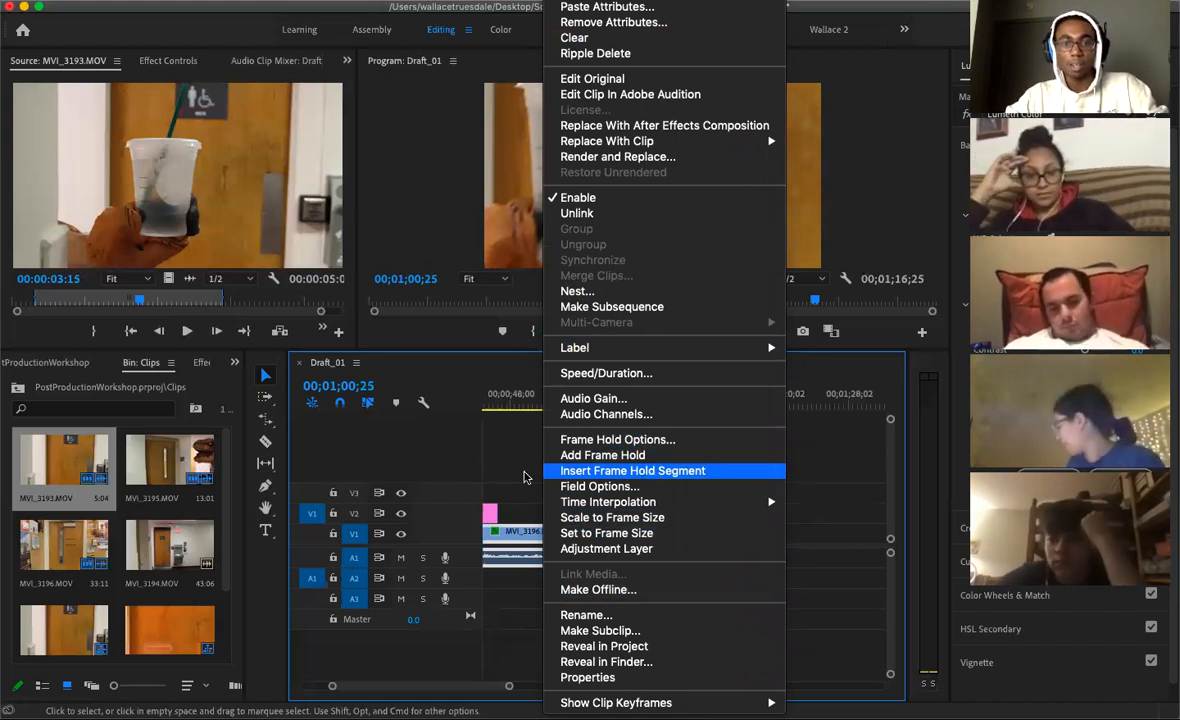
click(505, 436)
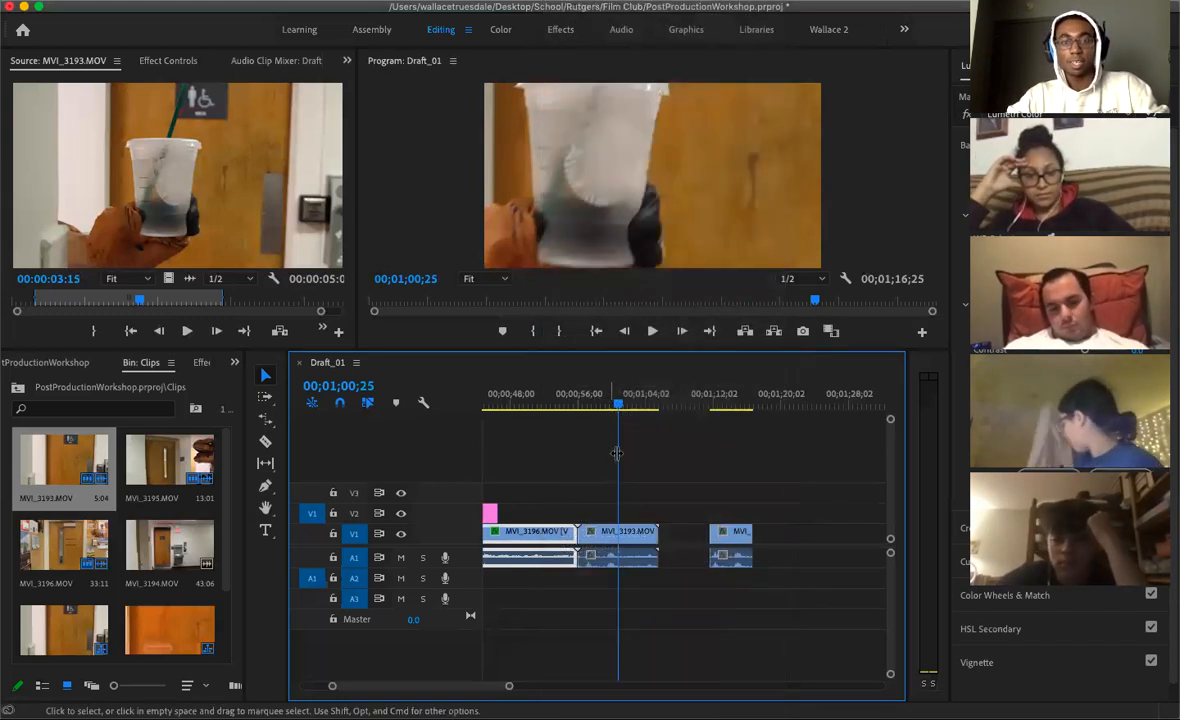
right_click(625, 537)
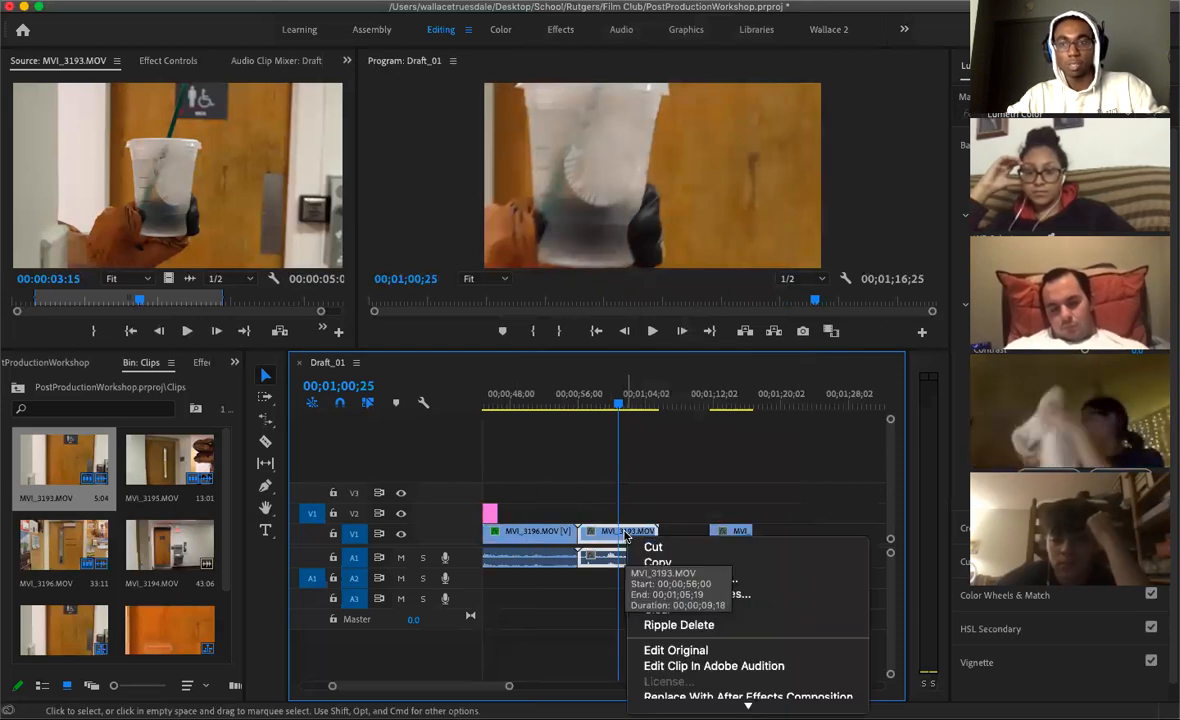
scroll(763, 600, down, 5)
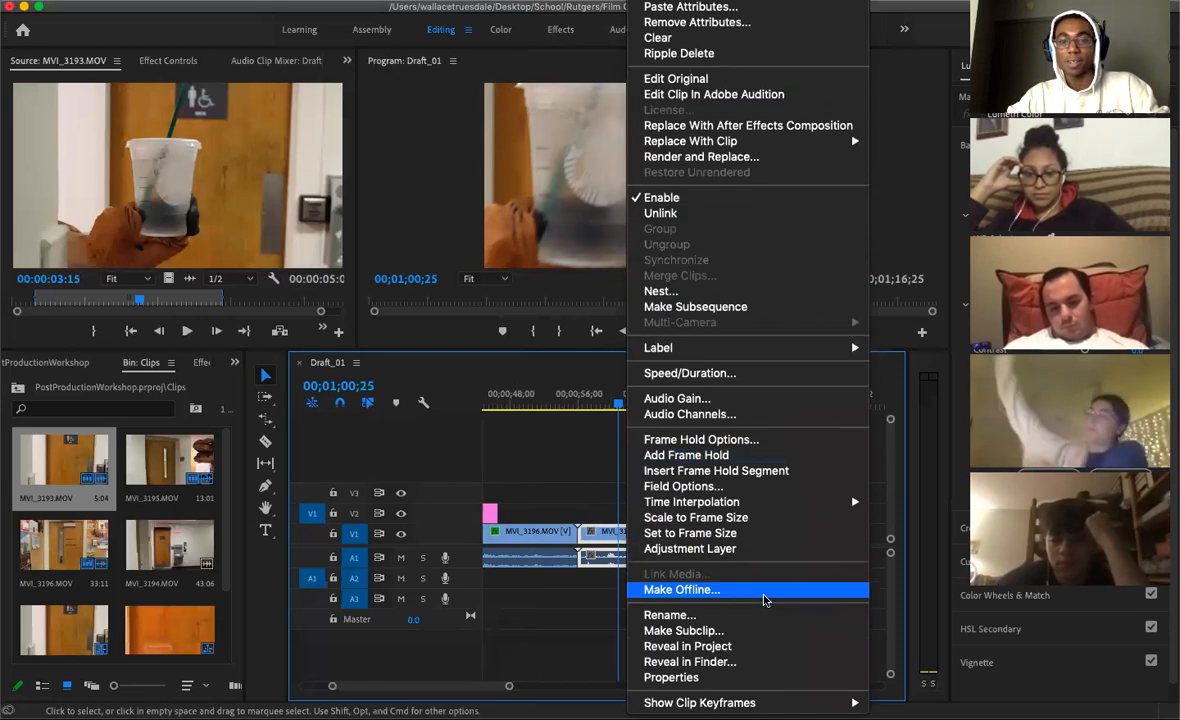
click(746, 460)
Insert a frame hold segment in the MVI_3193.MOV clip at 00;01;01;19, and select the held segment on V1
mouse_move(619, 418)
mouse_down()
mouse_move(653, 410)
mouse_move(624, 411)
mouse_up()
right_click(585, 536)
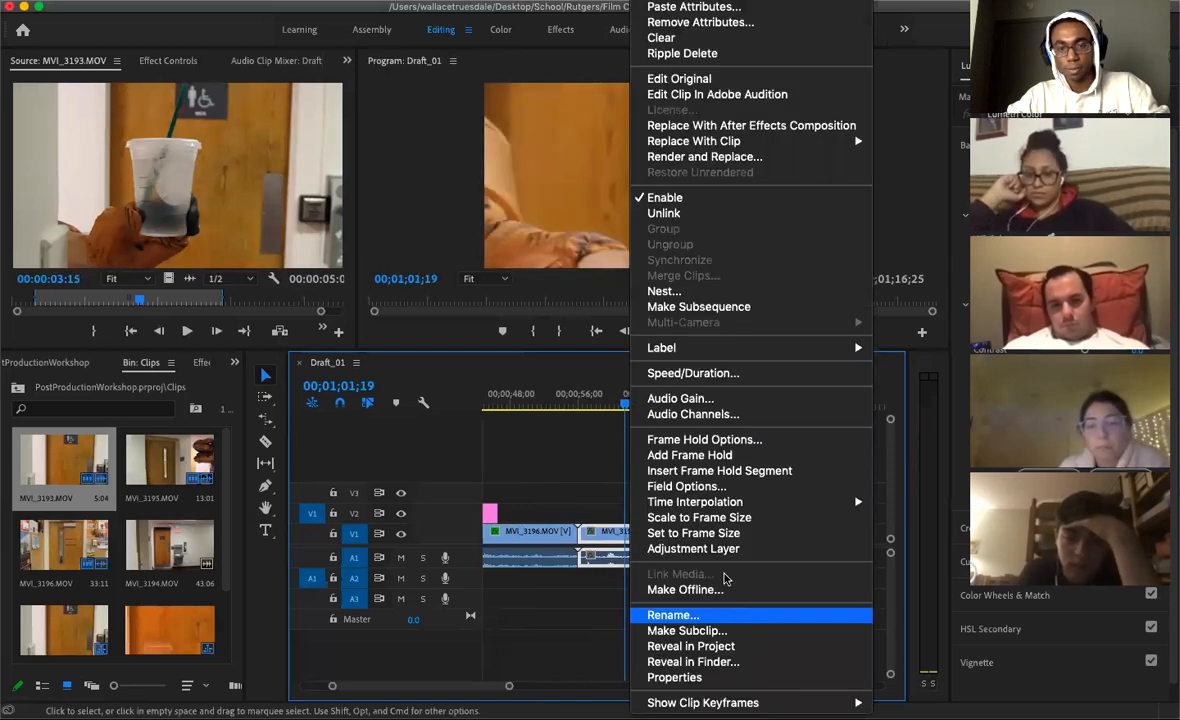
click(684, 472)
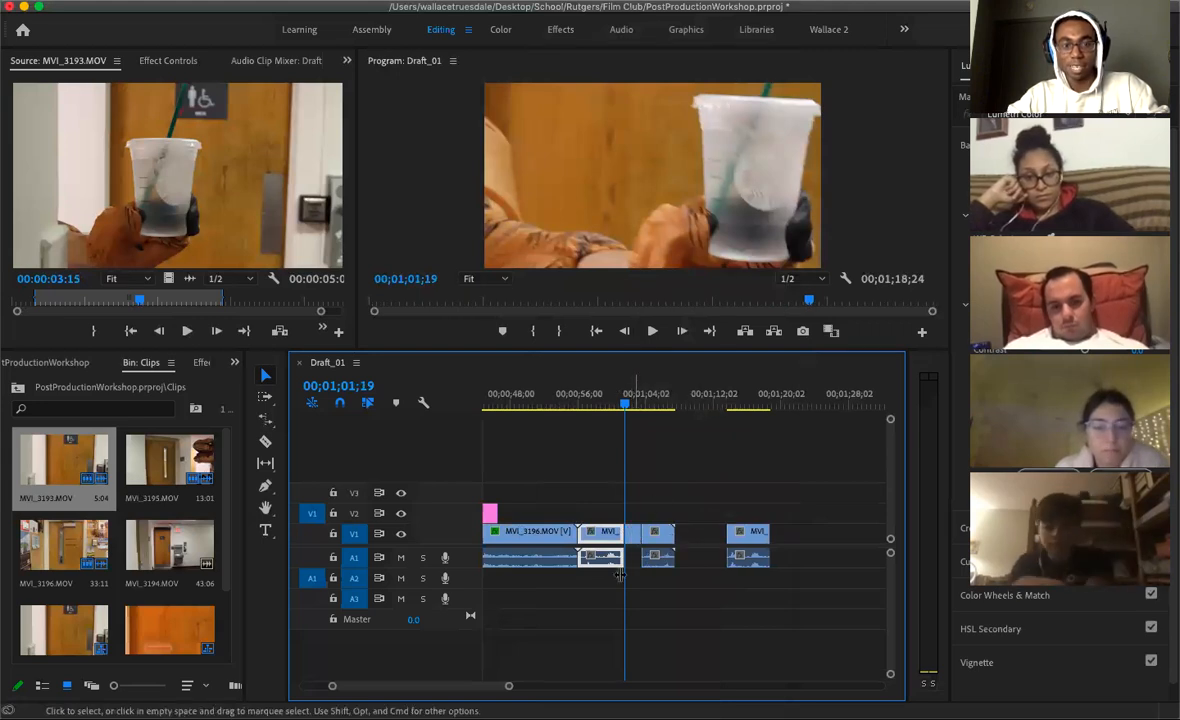
drag(503, 692, 489, 688)
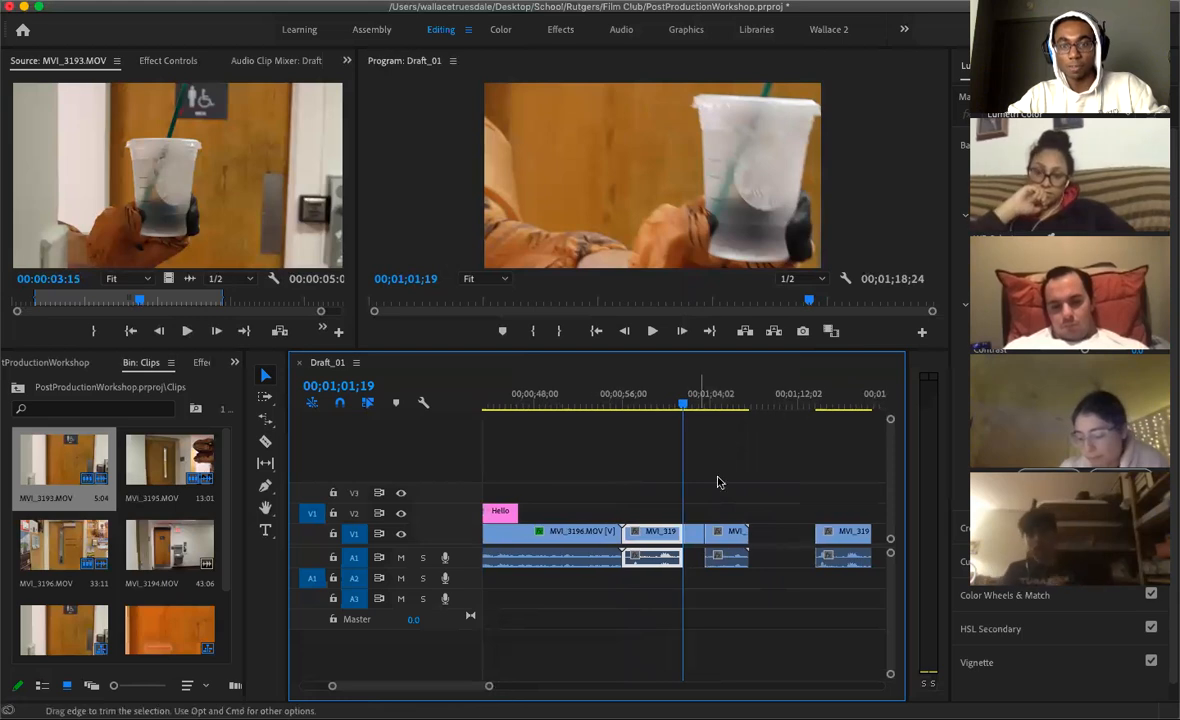
click(687, 407)
drag(687, 407, 690, 408)
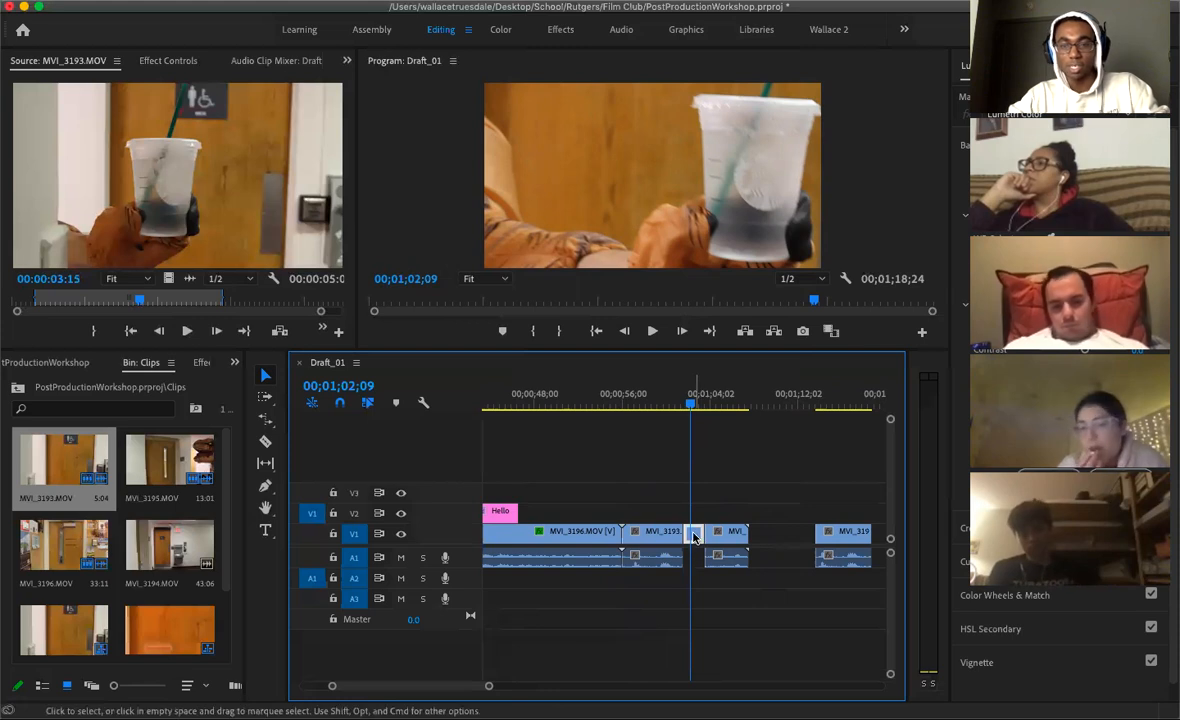
Try deleting the frame hold segment and moving the following MVI_3193.MOV piece into its gap, and undo both changes
key(Delete)
drag(730, 536, 710, 511)
mouse_move(691, 410)
mouse_down()
mouse_move(680, 408)
mouse_move(697, 418)
mouse_up()
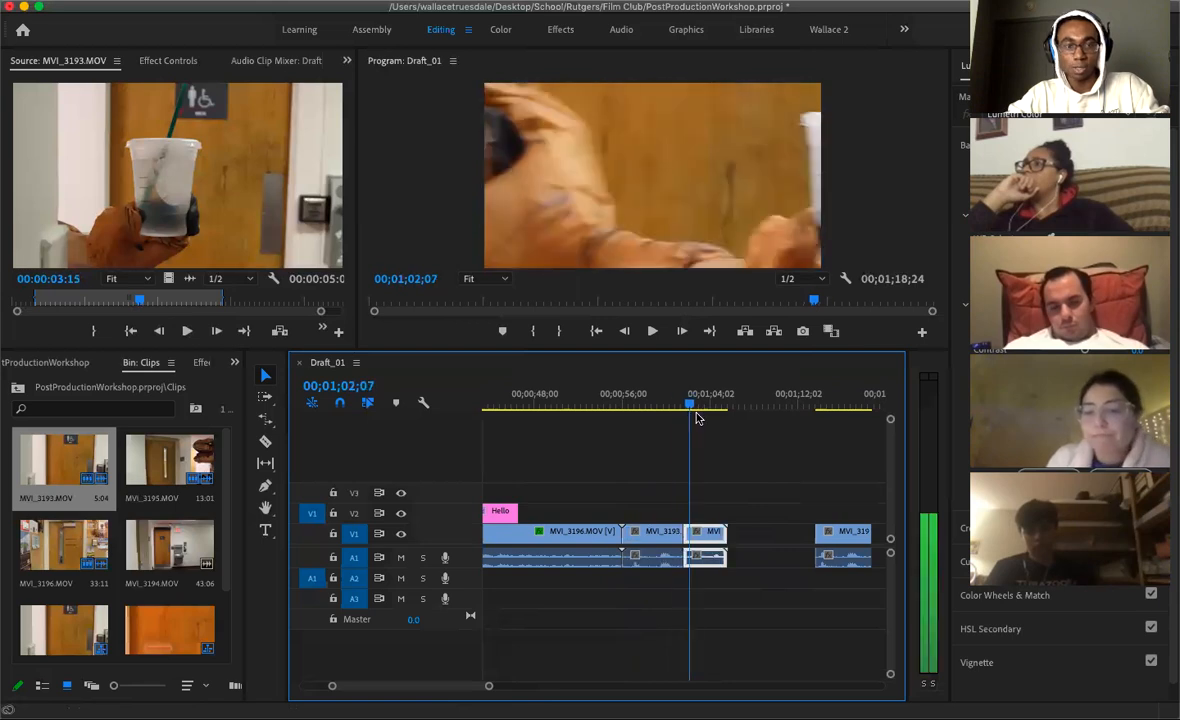
key(super+z)
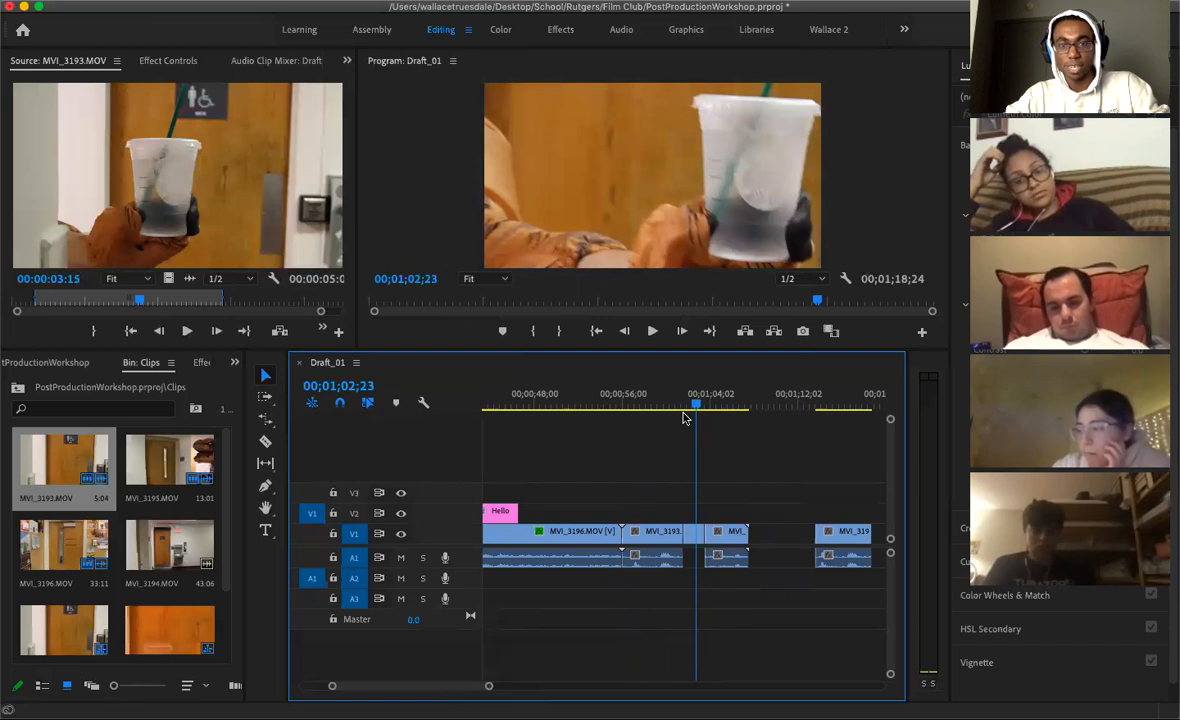
Delete the frame hold segment and move the following MVI_3193.MOV piece back against the first piece
drag(692, 410, 685, 413)
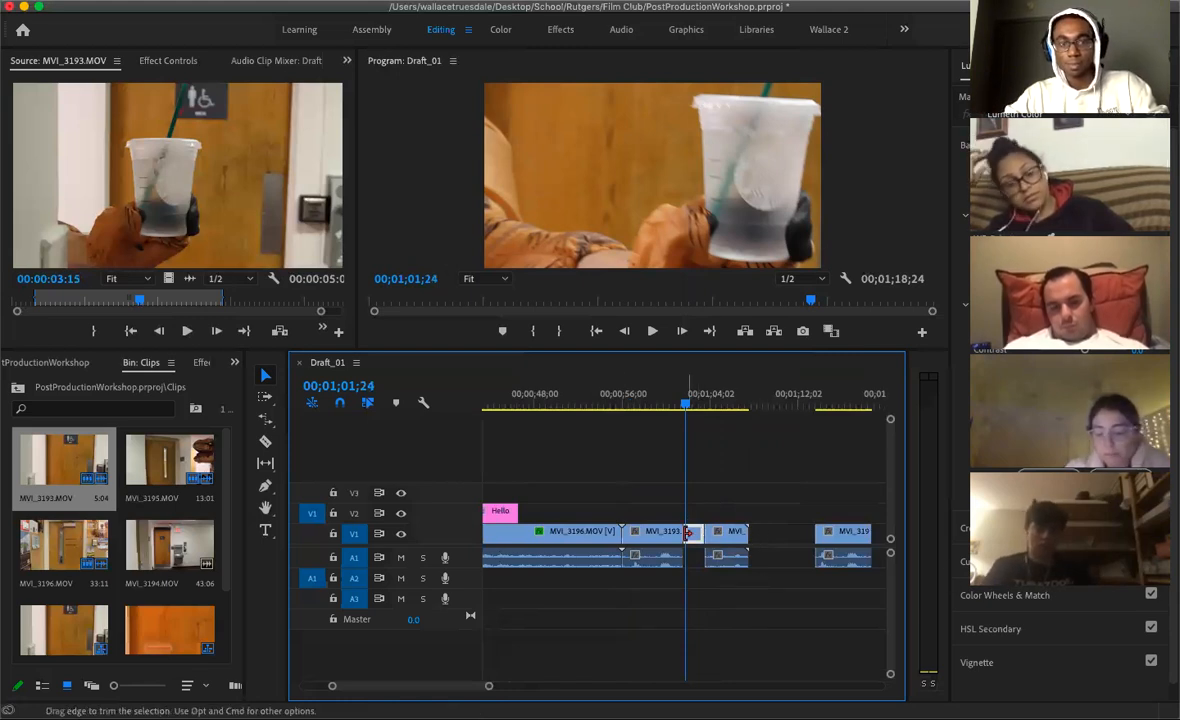
key(Delete)
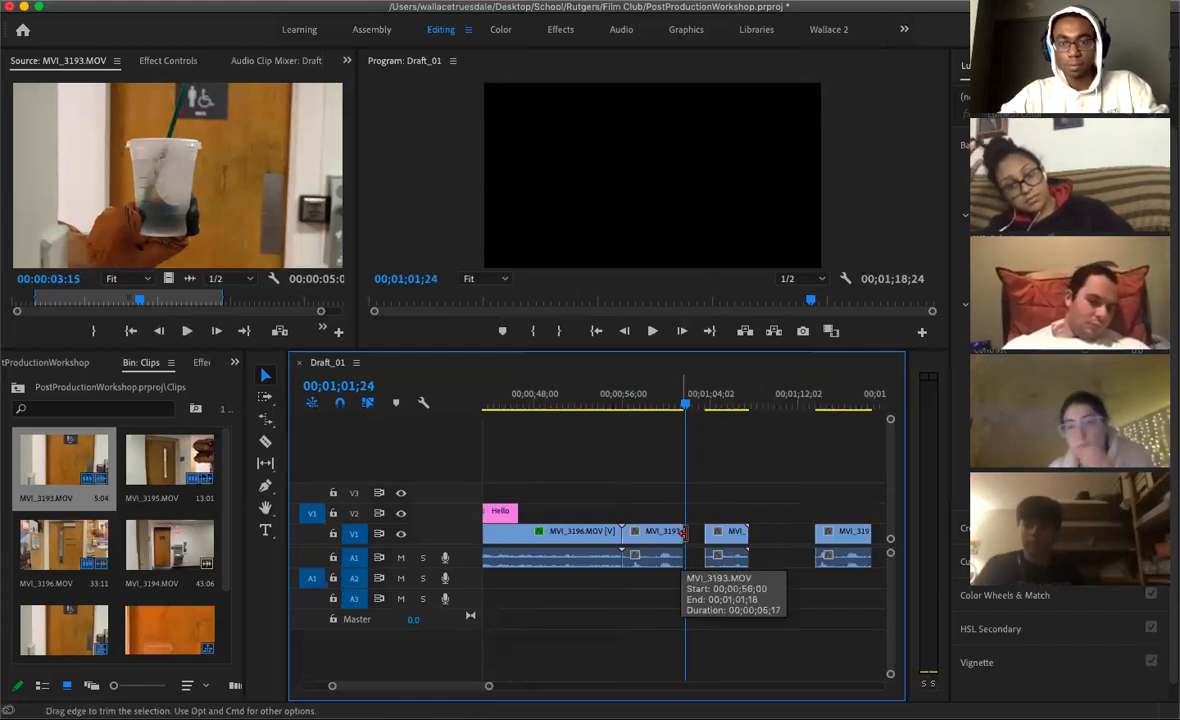
drag(712, 530, 706, 543)
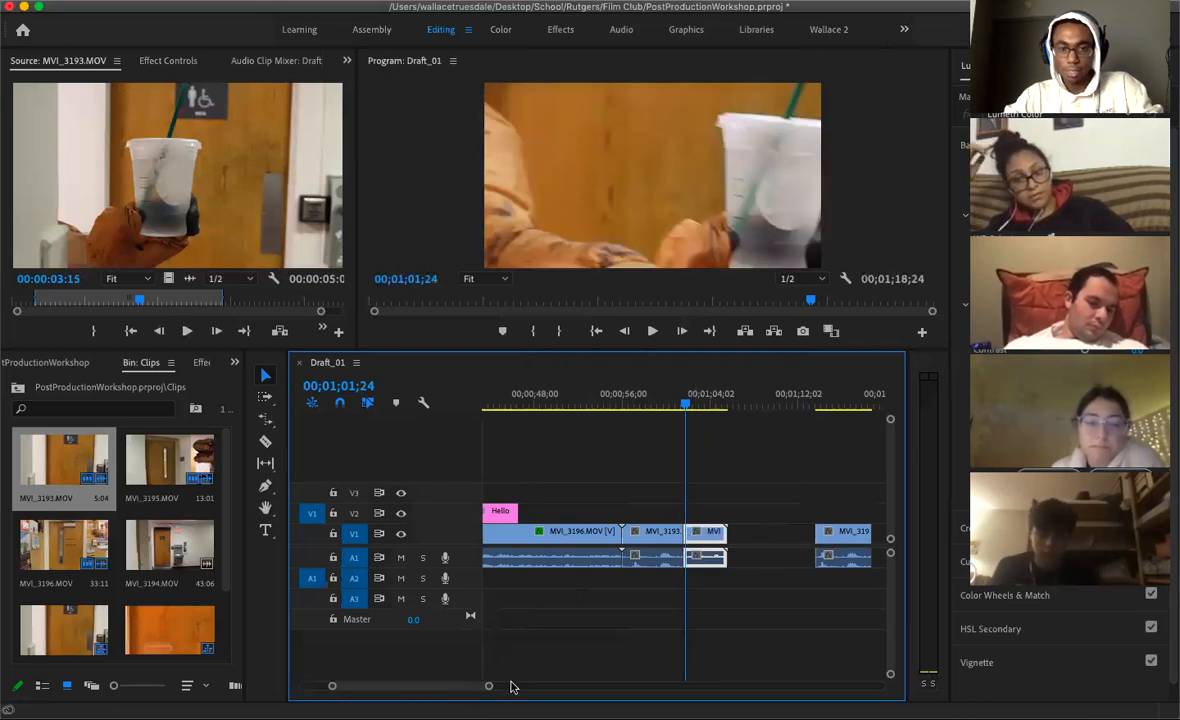
Extend the start of the last V1 clip slightly and move the clip against the preceding MVI_3193.MOV piece
drag(489, 686, 578, 686)
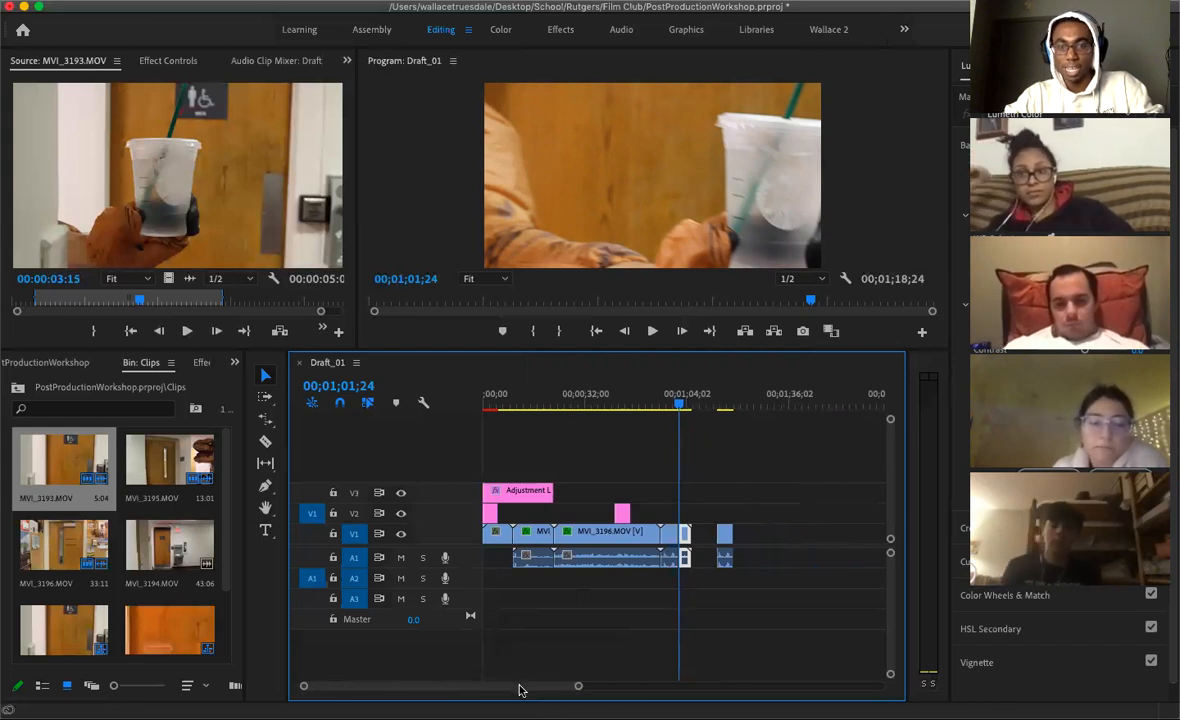
drag(576, 688, 561, 689)
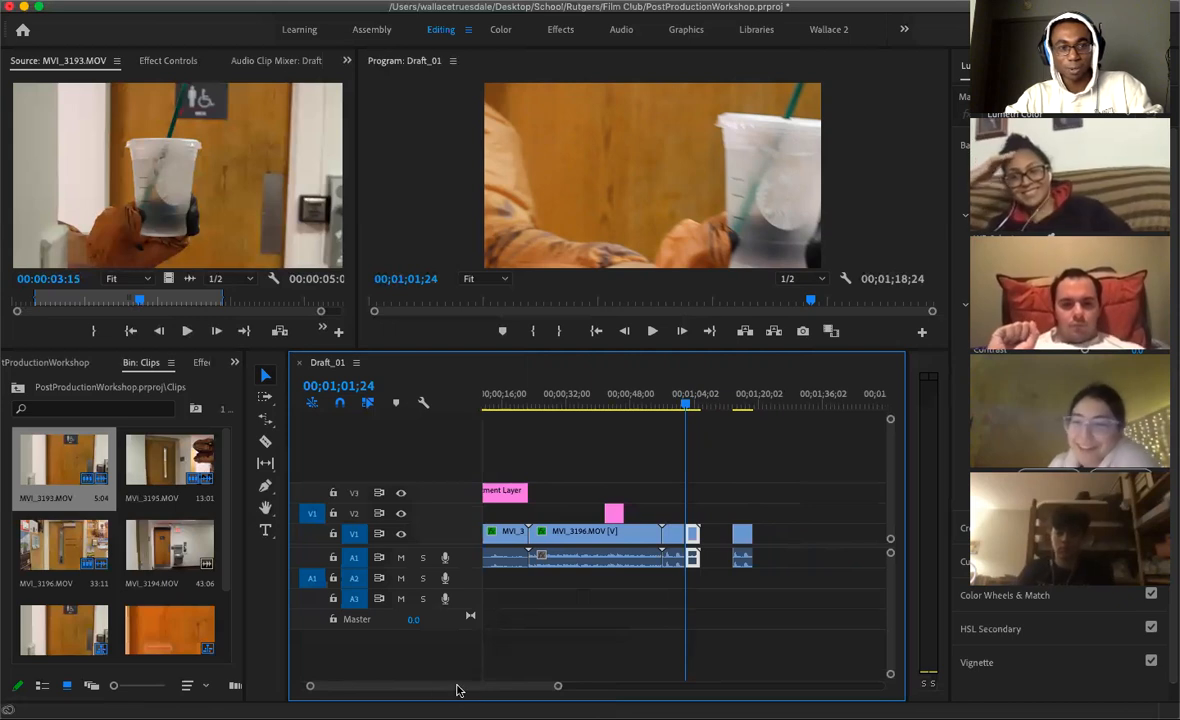
drag(483, 691, 440, 690)
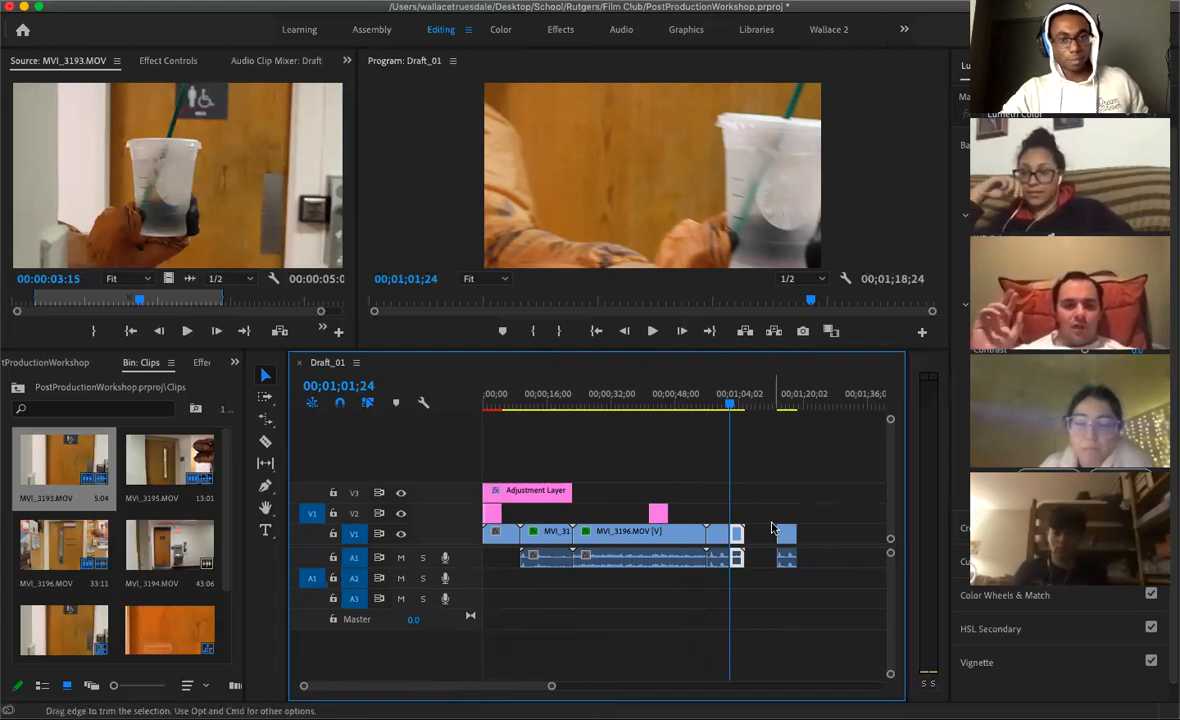
drag(782, 533, 783, 537)
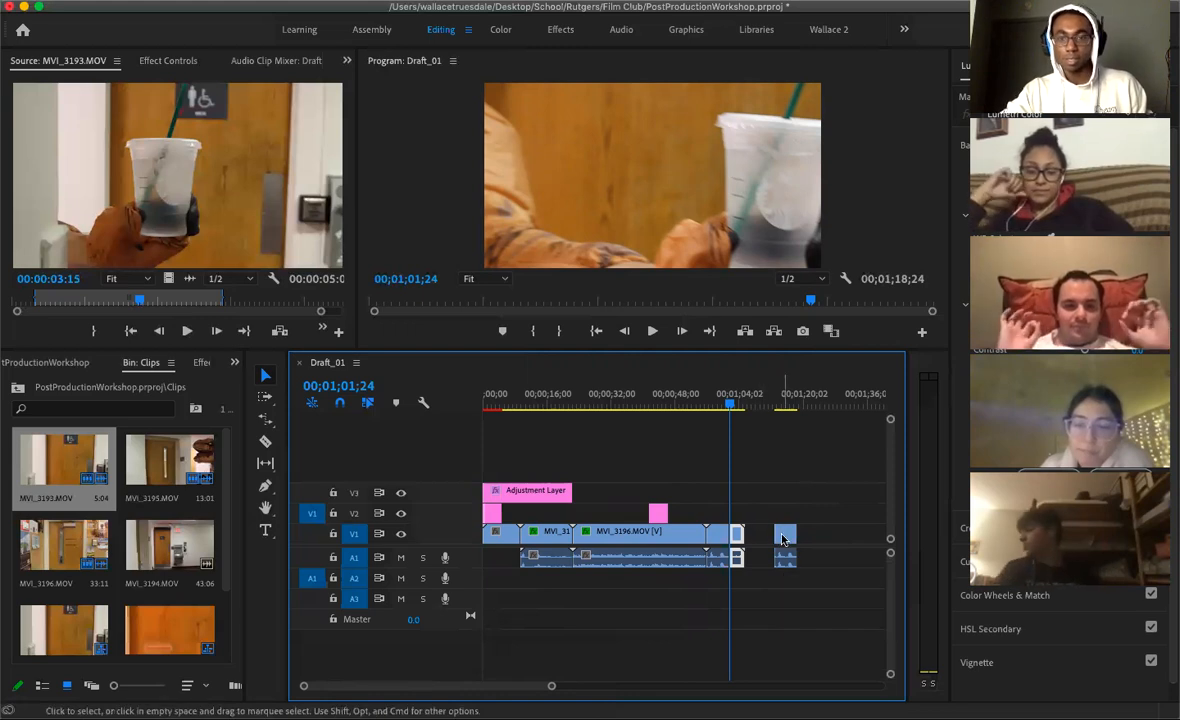
drag(779, 533, 758, 545)
Select the second MVI_3193.MOV piece and play it from 00;01;01;24
click(96, 656)
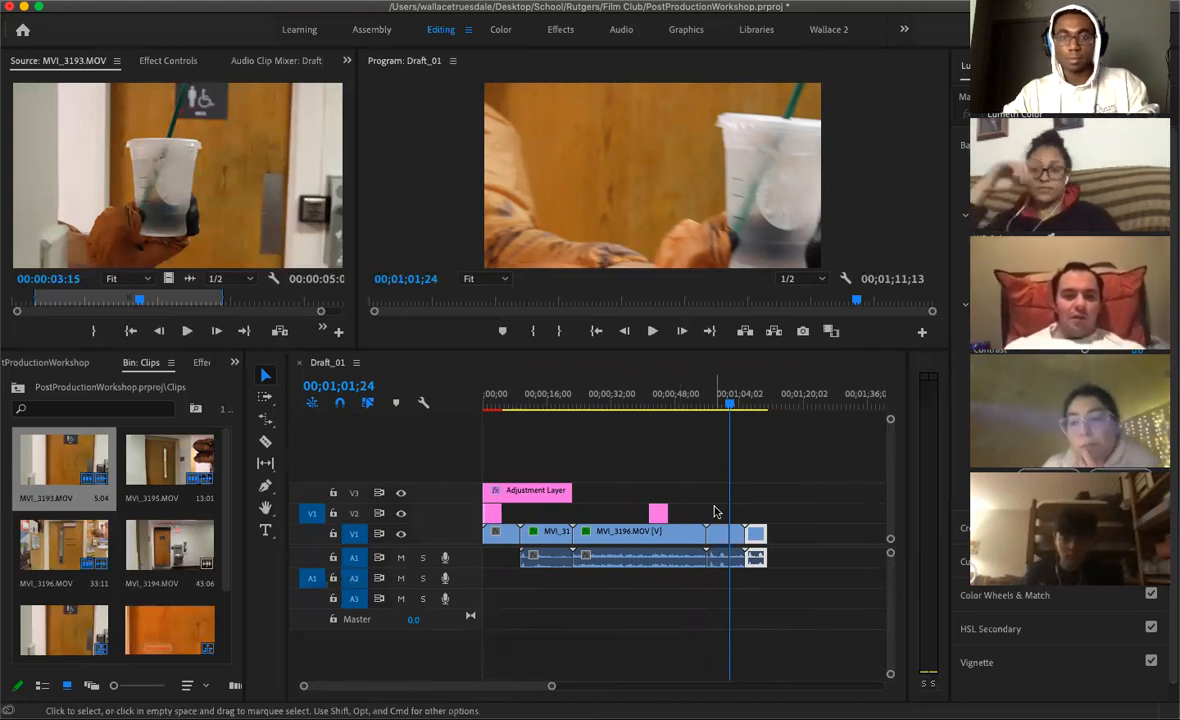
click(716, 557)
click(737, 536)
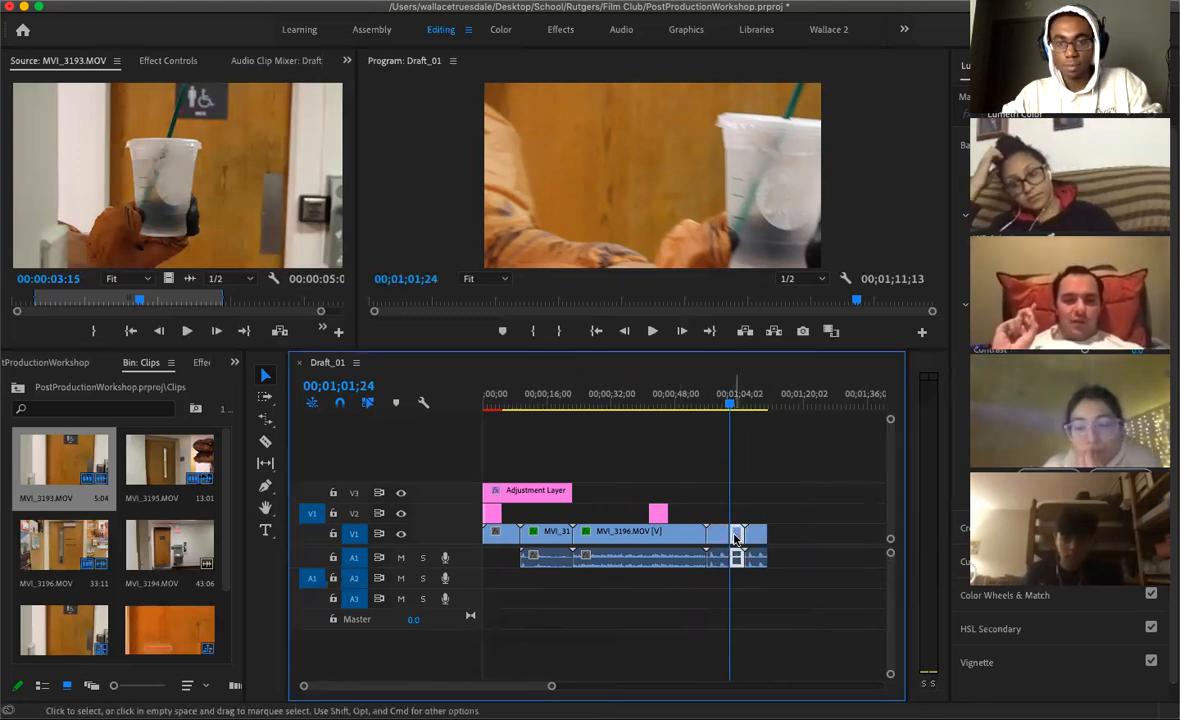
key(equal)
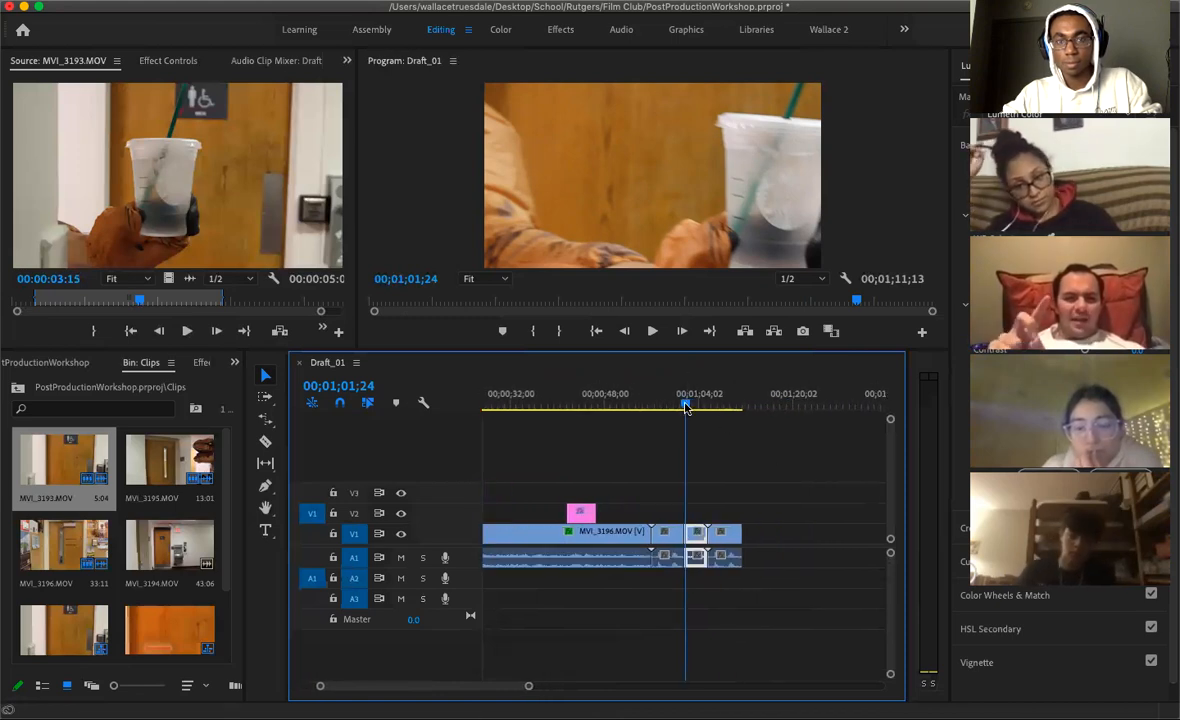
key(space)
Open the Creative section of Lumetri Color for the selected MVI_3193.MOV piece and widen the panel to show its controls
click(1022, 147)
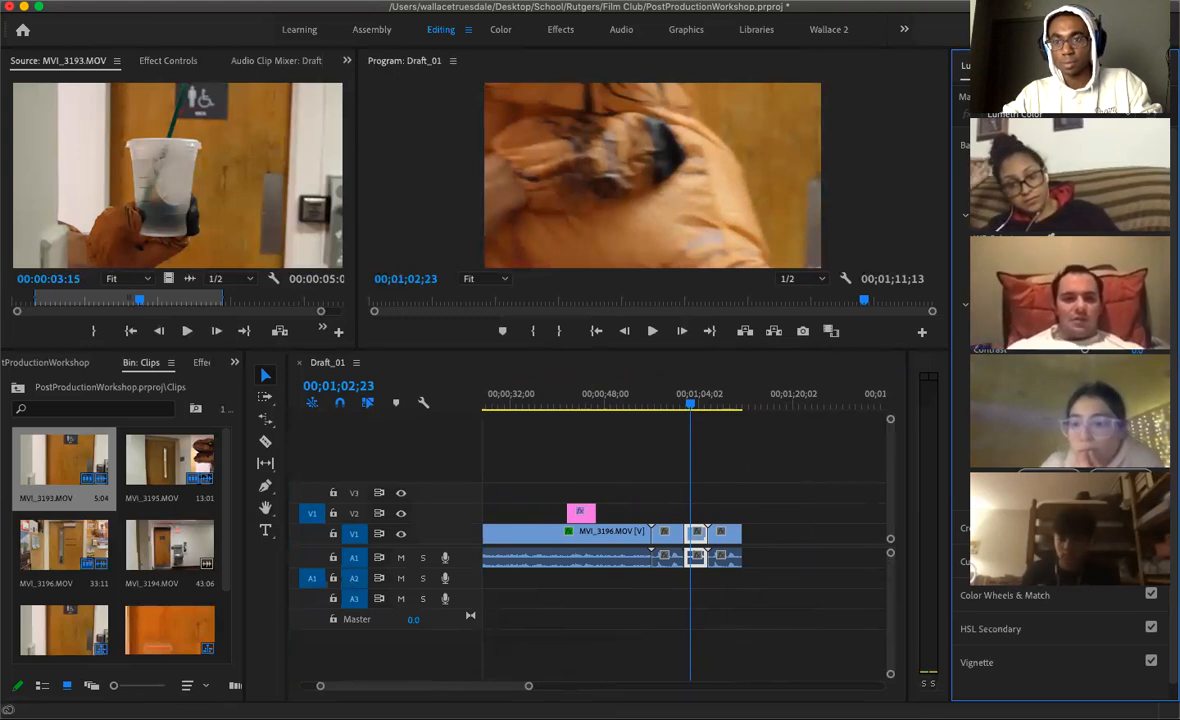
click(1001, 596)
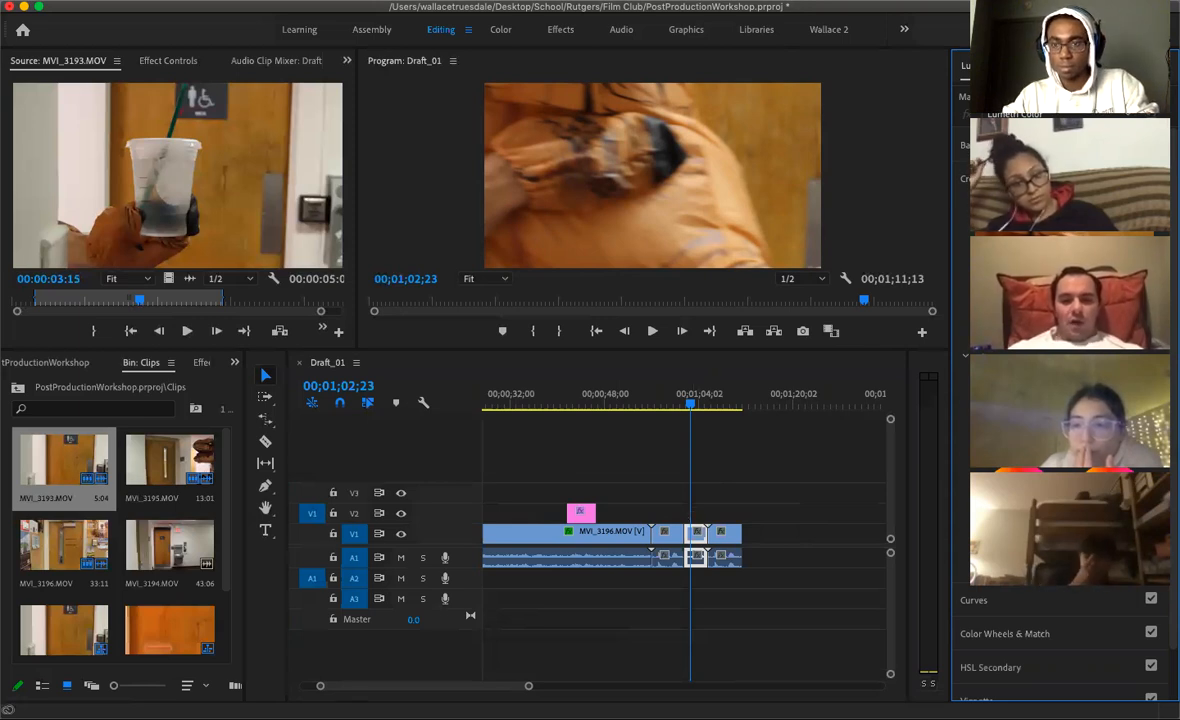
scroll(1060, 640, down, 2)
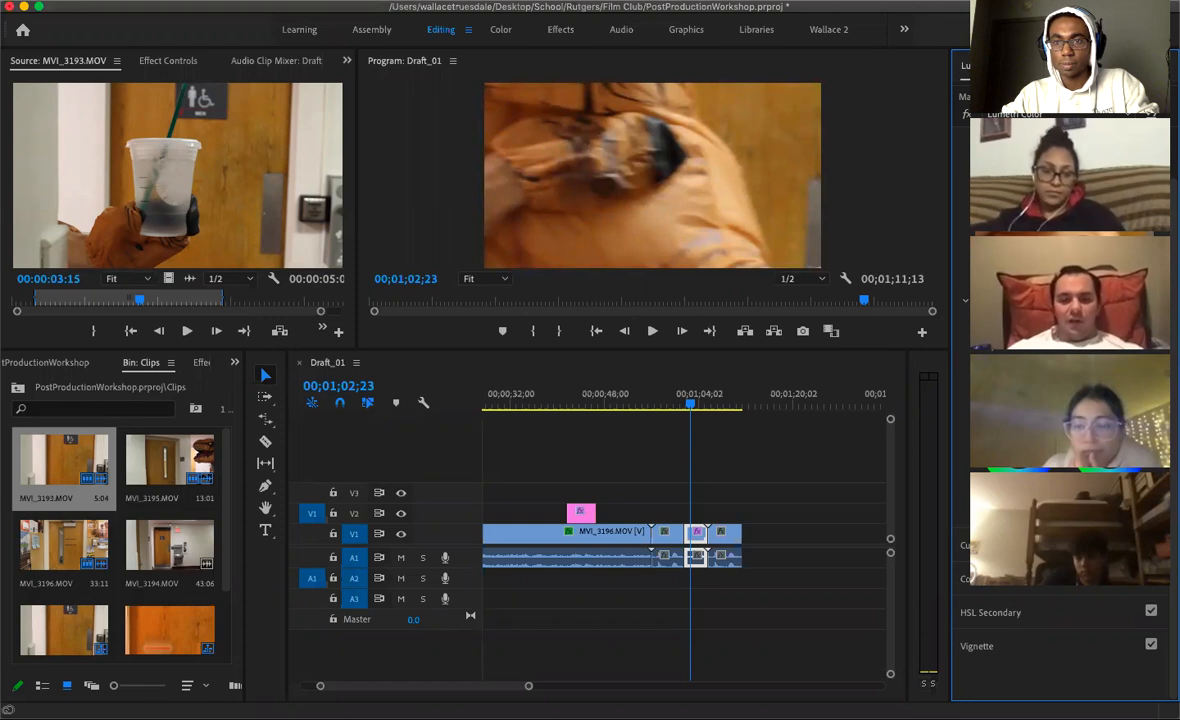
scroll(1060, 620, up, 2)
scroll(1060, 640, down, 2)
scroll(1060, 640, up, 2)
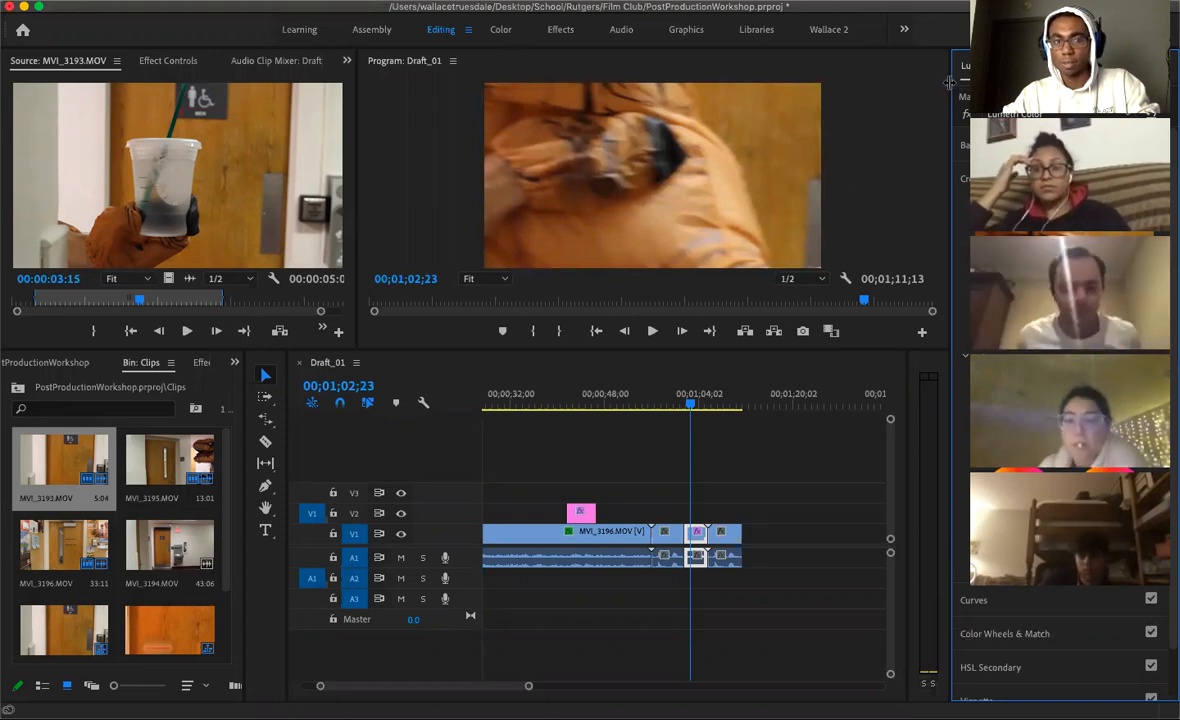
drag(953, 88, 806, 110)
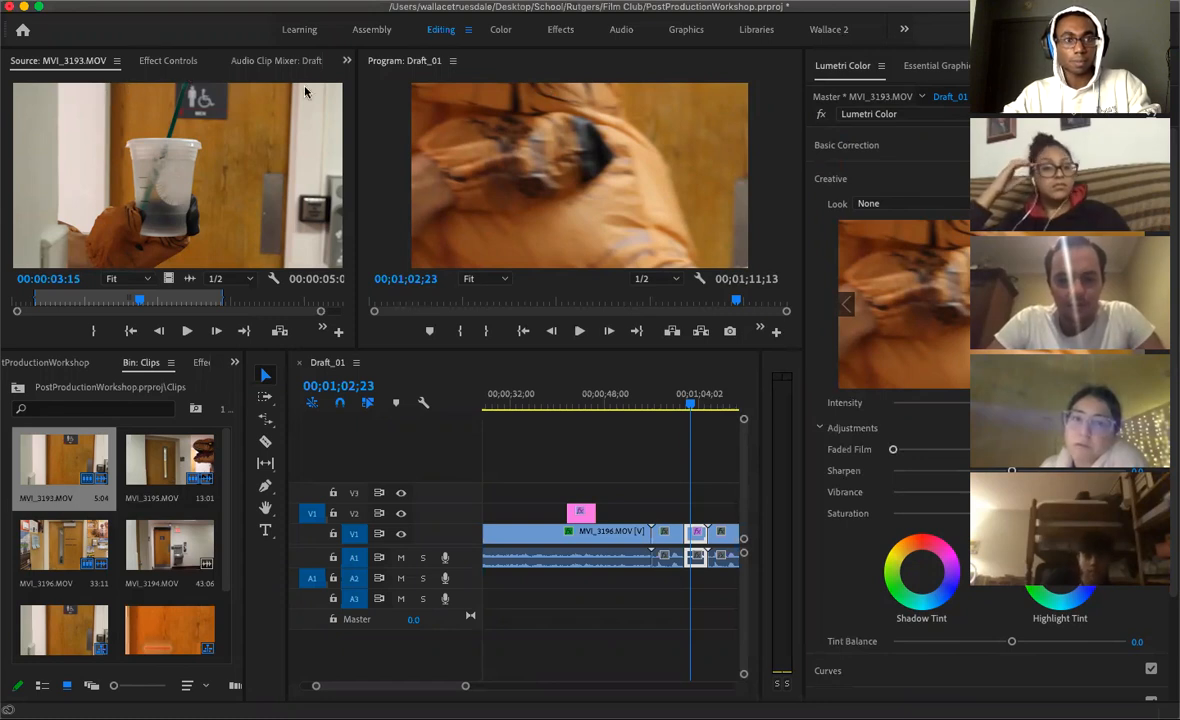
Examine the selected clip's Lumetri Color effect controls, collapsing Motion and expanding Basic Correction to view its white balance, tone and saturation settings
click(155, 60)
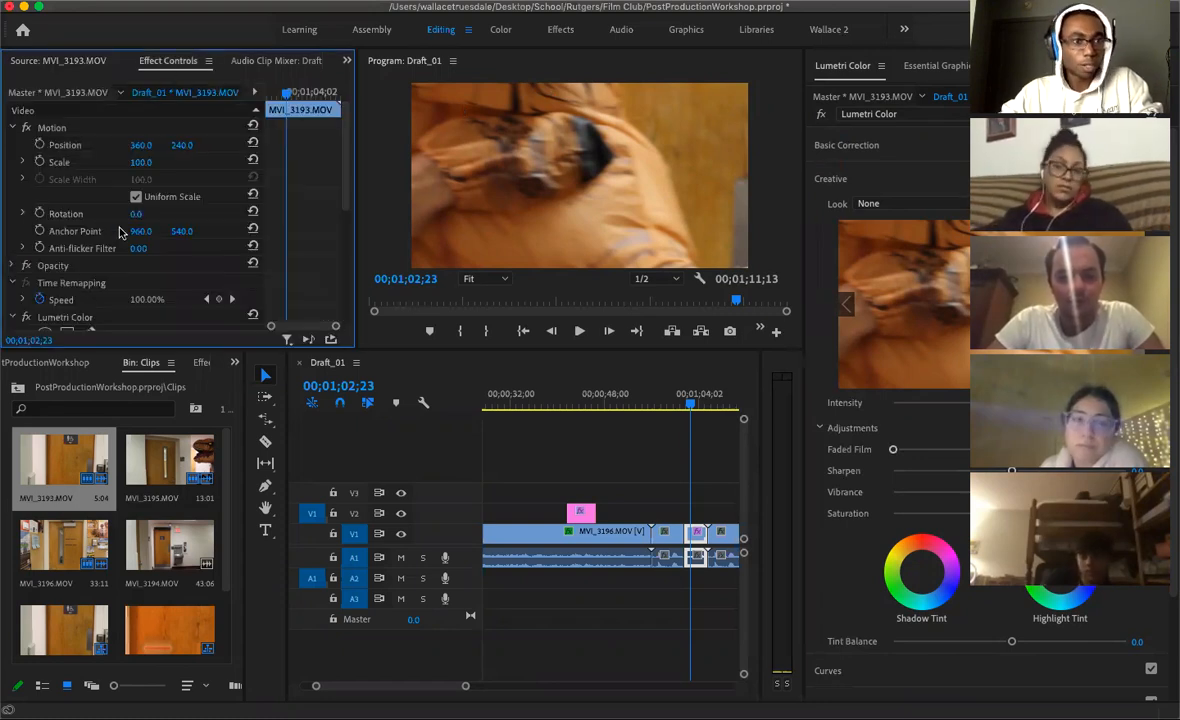
click(13, 128)
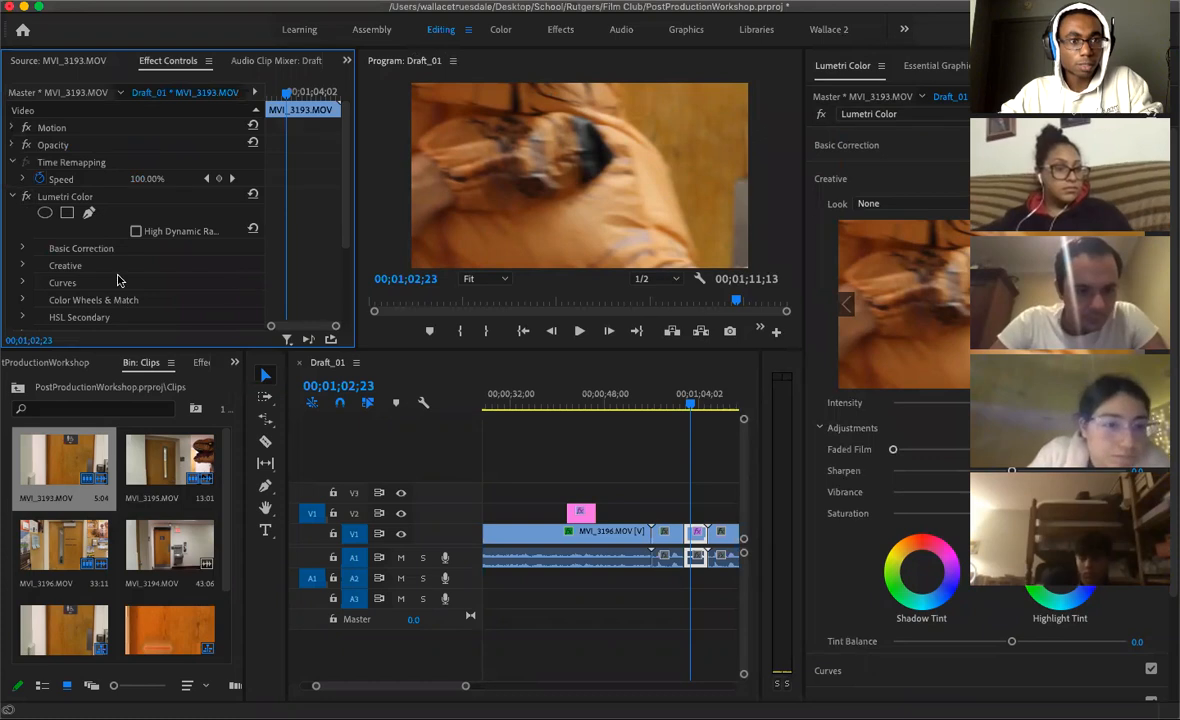
scroll(117, 280, down, 2)
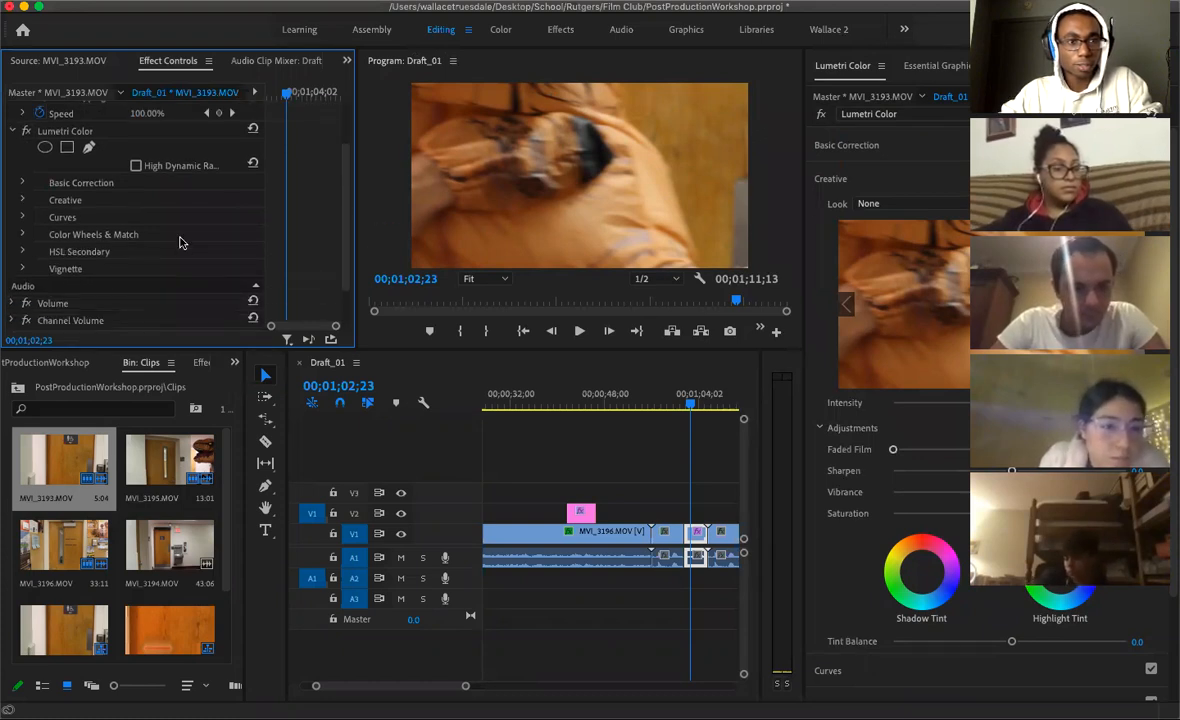
scroll(180, 242, up, 1)
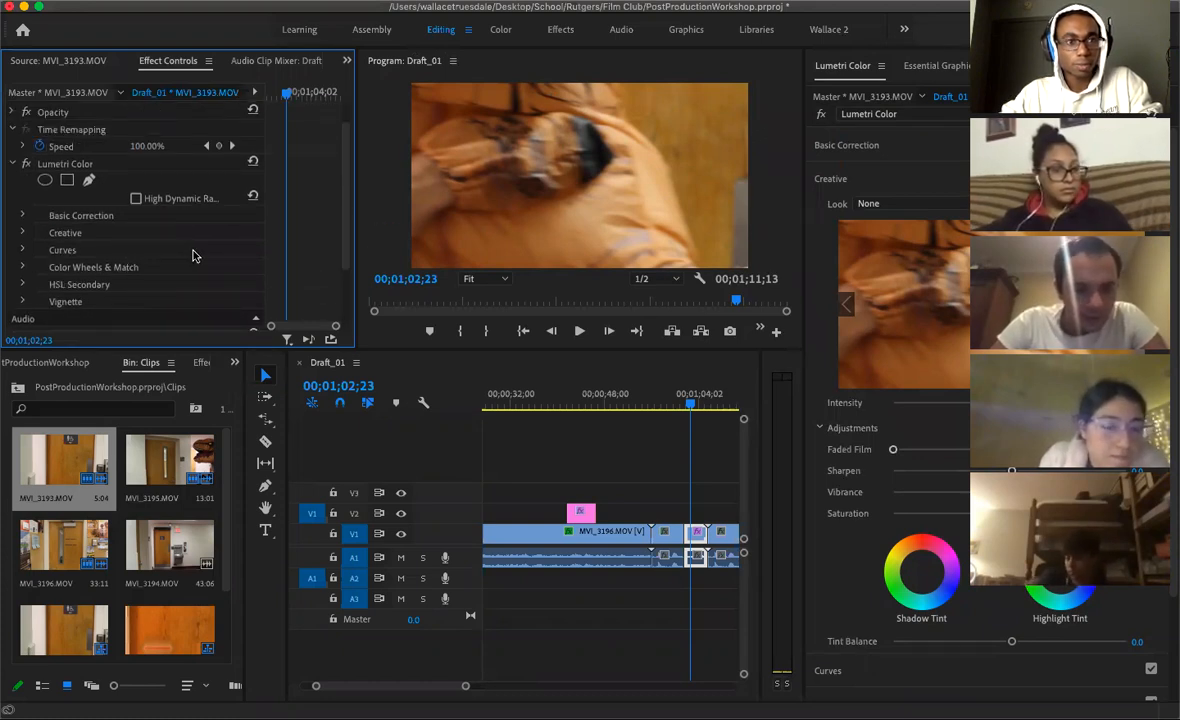
scroll(194, 256, down, 1)
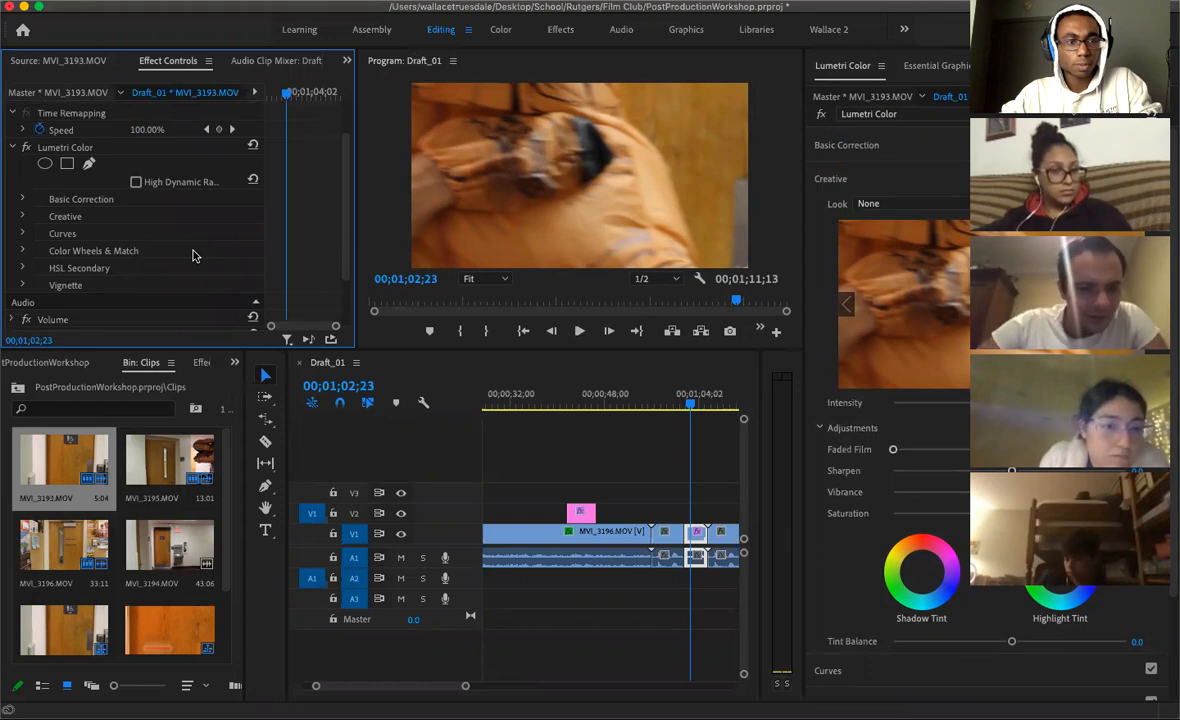
click(22, 200)
scroll(52, 190, down, 4)
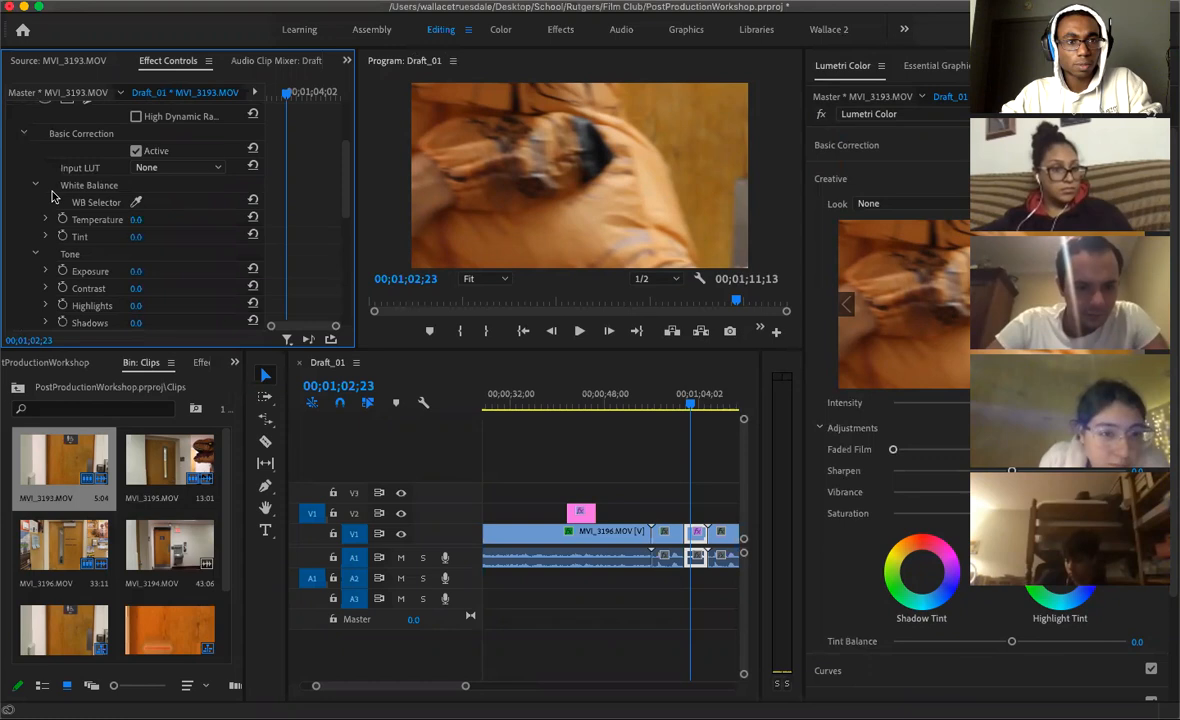
scroll(53, 195, down, 6)
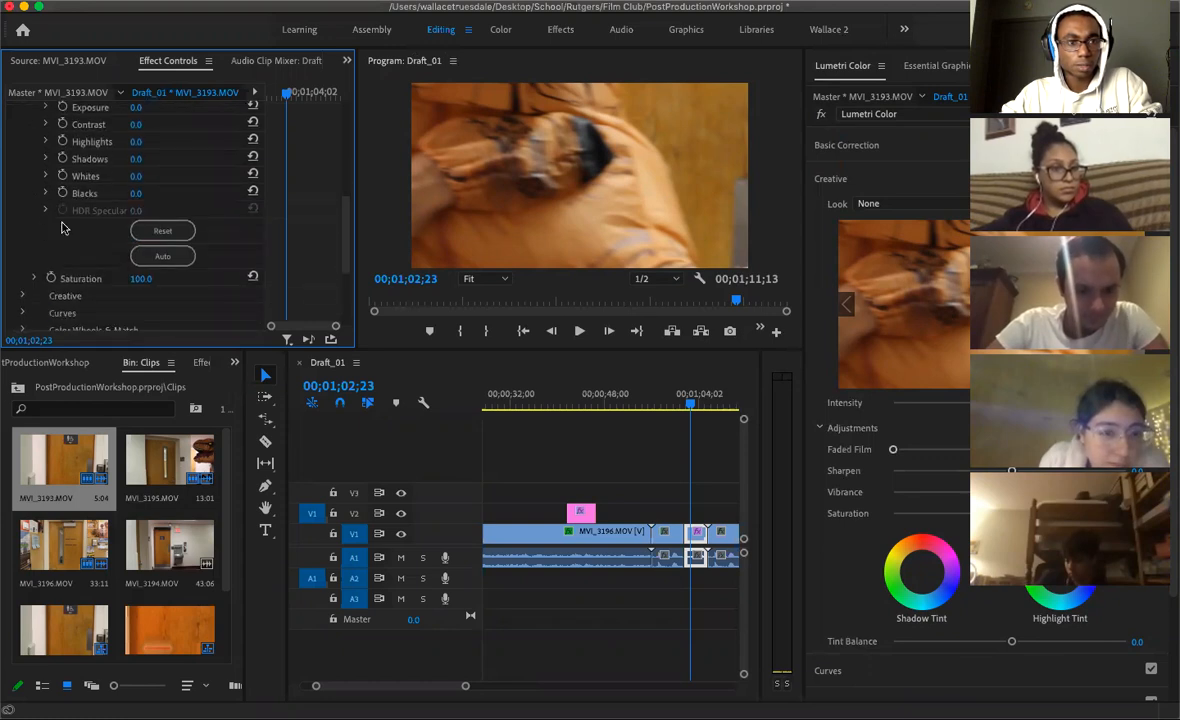
Examine the Lumetri Color effect's remaining sections, expanding and collapsing Creative, and collapse Basic Correction
scroll(60, 220, down, 8)
scroll(62, 228, up, 3)
scroll(62, 228, down, 2)
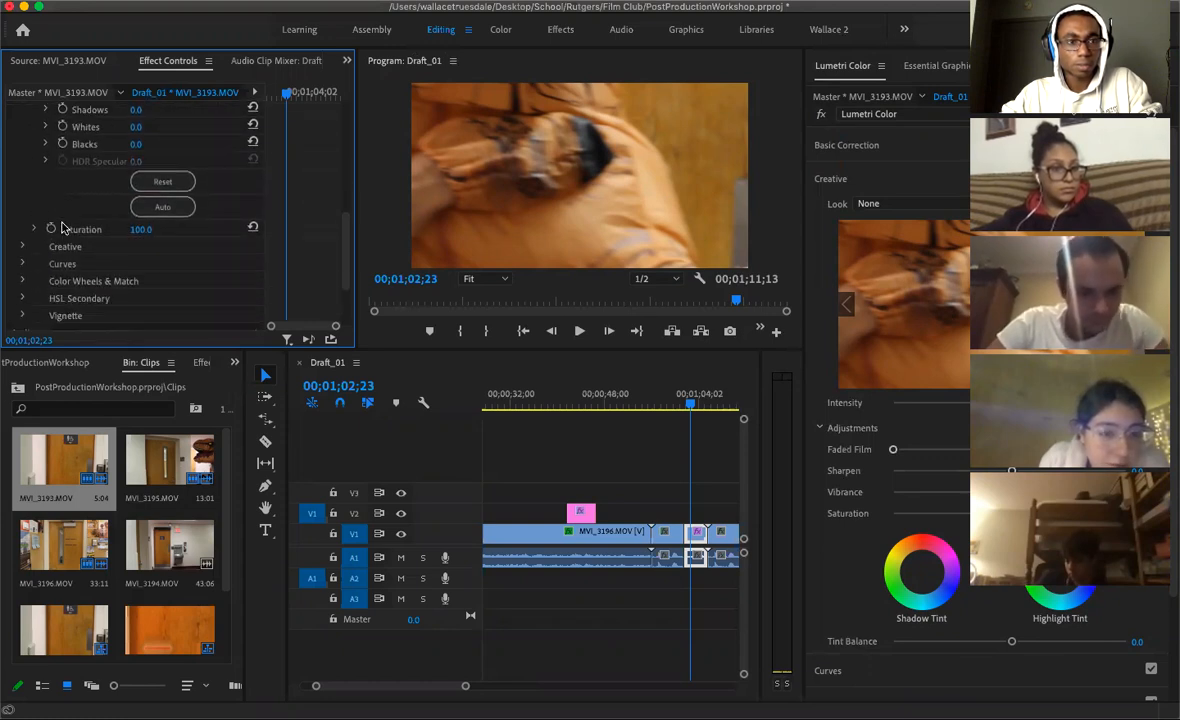
scroll(61, 228, down, 4)
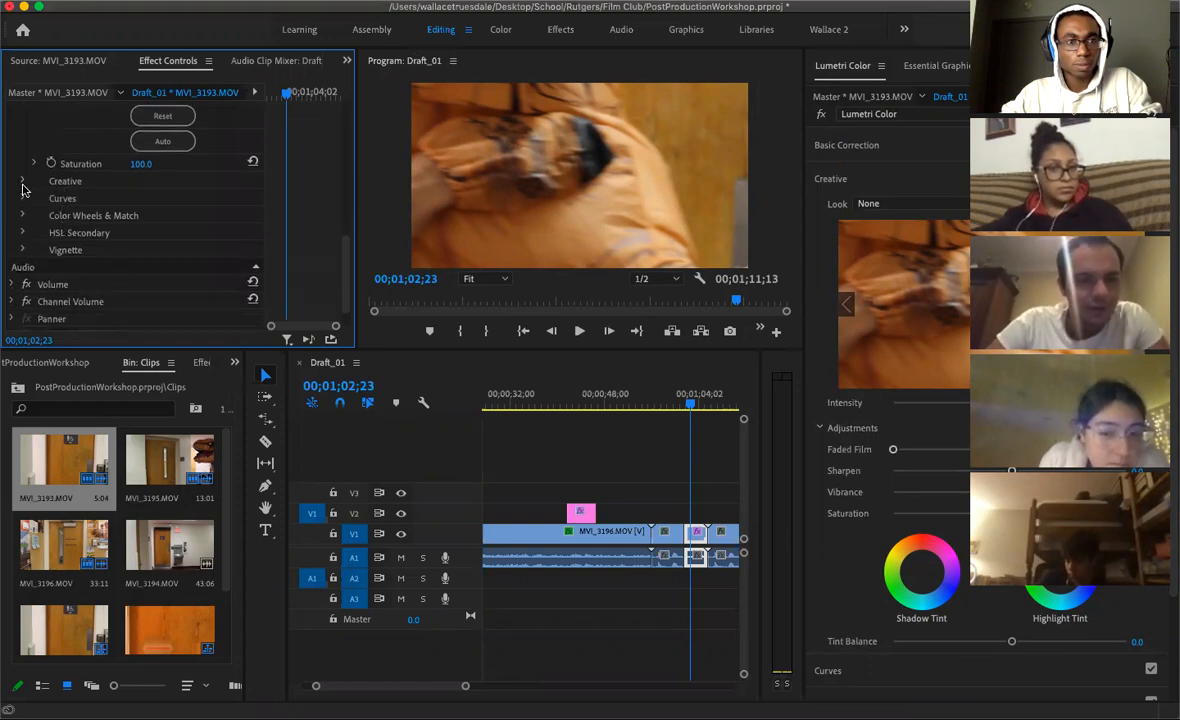
click(23, 181)
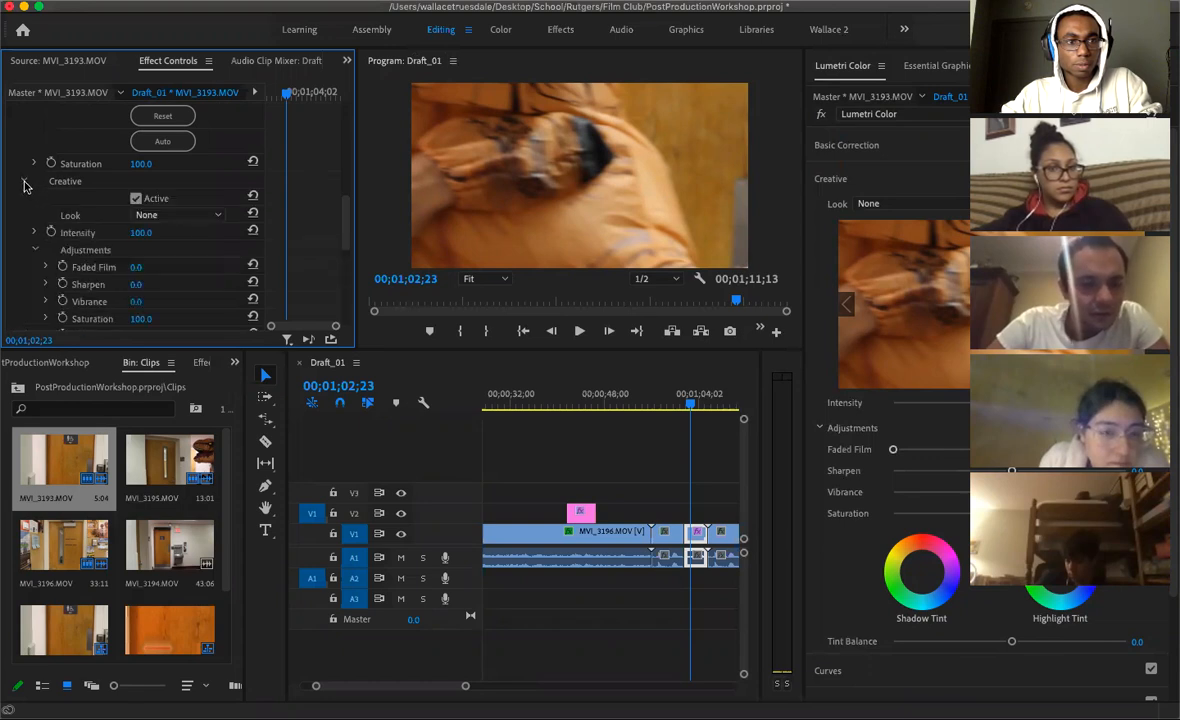
click(24, 182)
click(24, 182)
click(24, 182)
scroll(26, 183, down, 1)
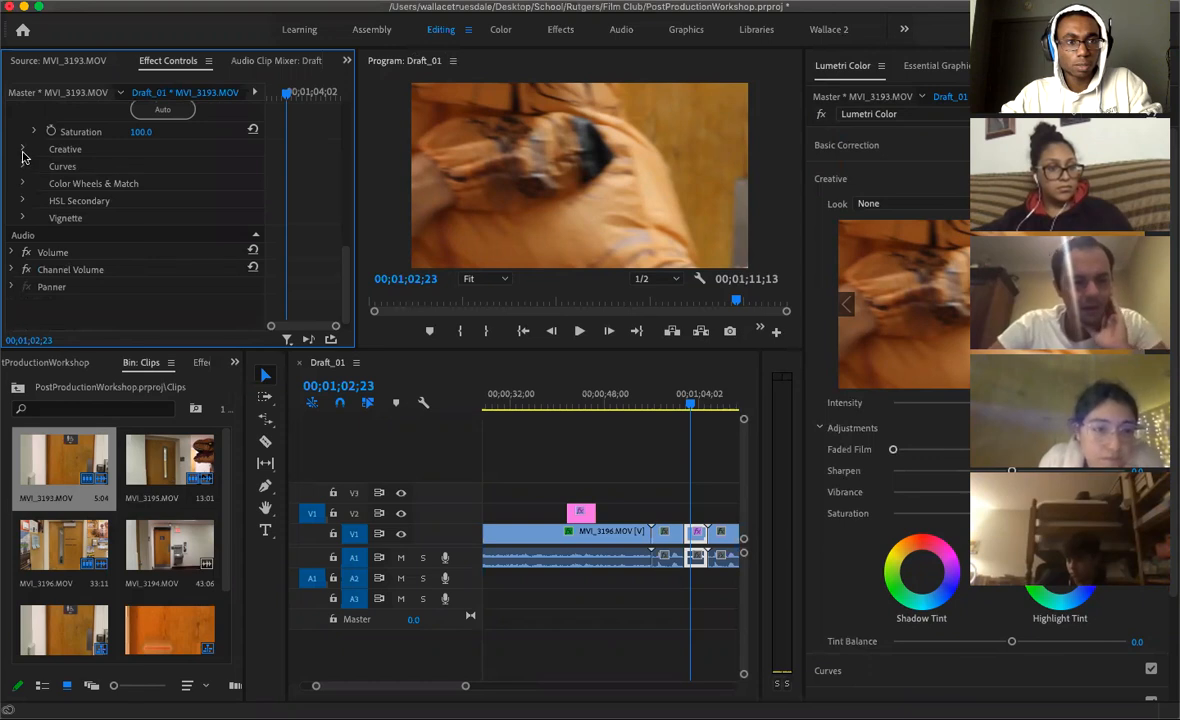
scroll(28, 190, up, 8)
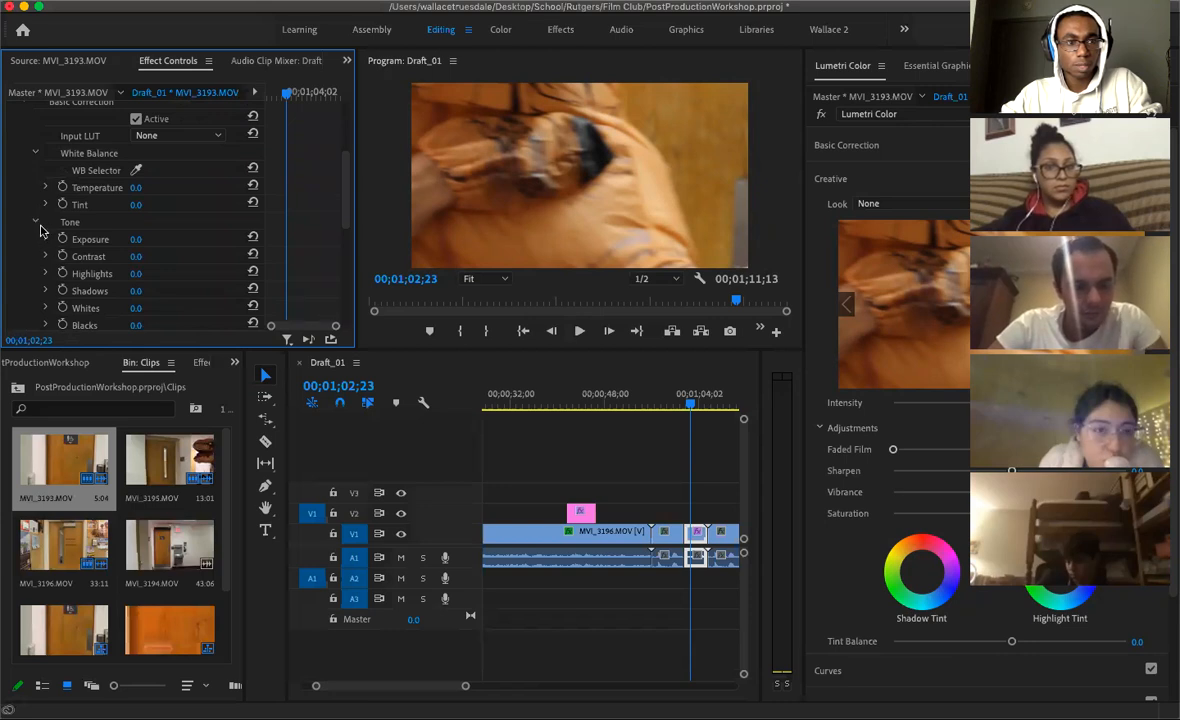
scroll(38, 226, up, 2)
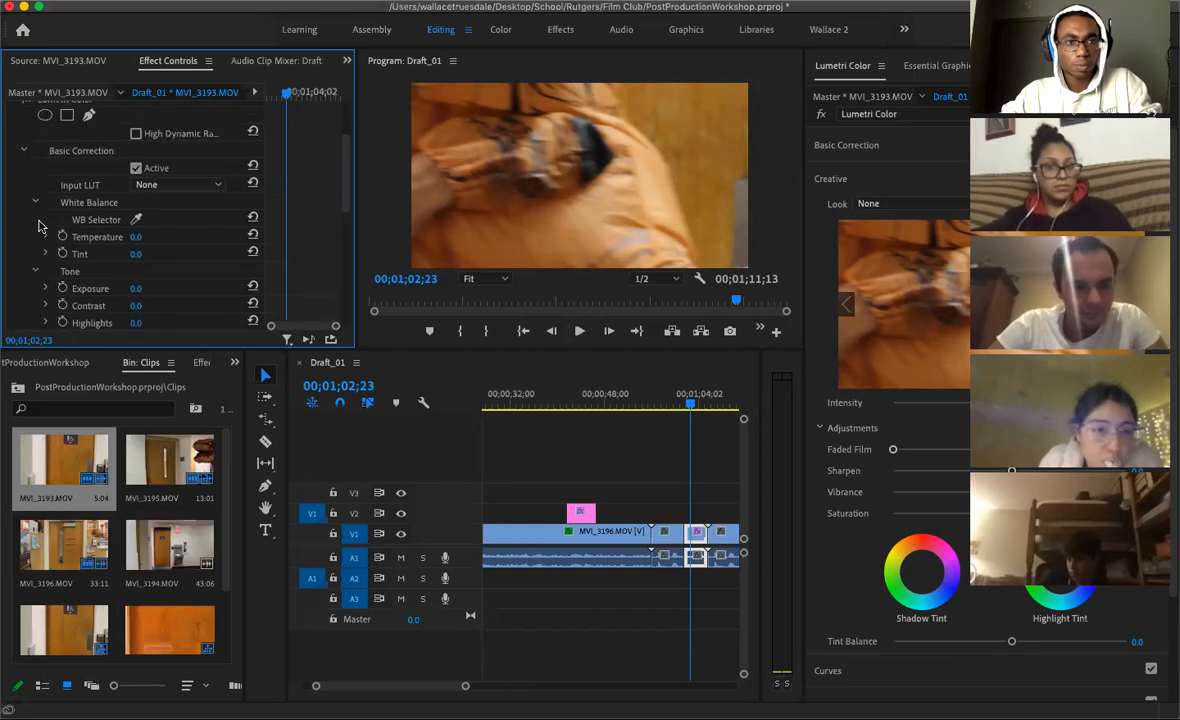
click(25, 152)
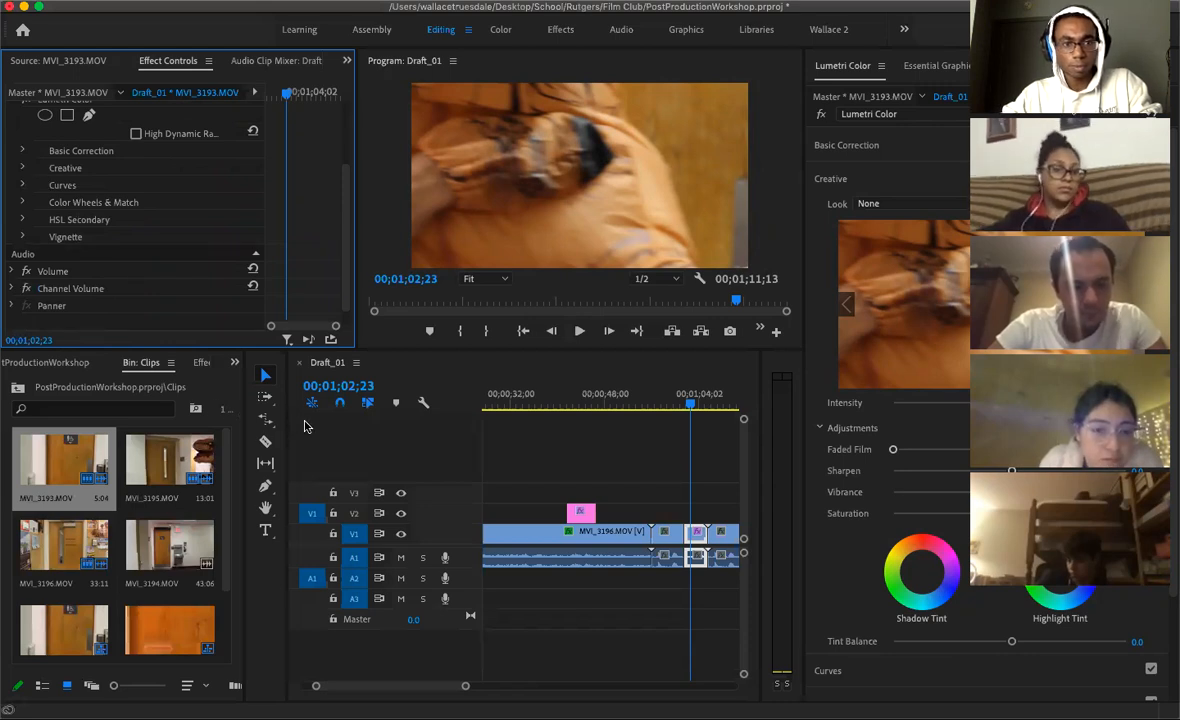
Widen the project panel area and show the effects library with its search field ready
drag(248, 425, 340, 420)
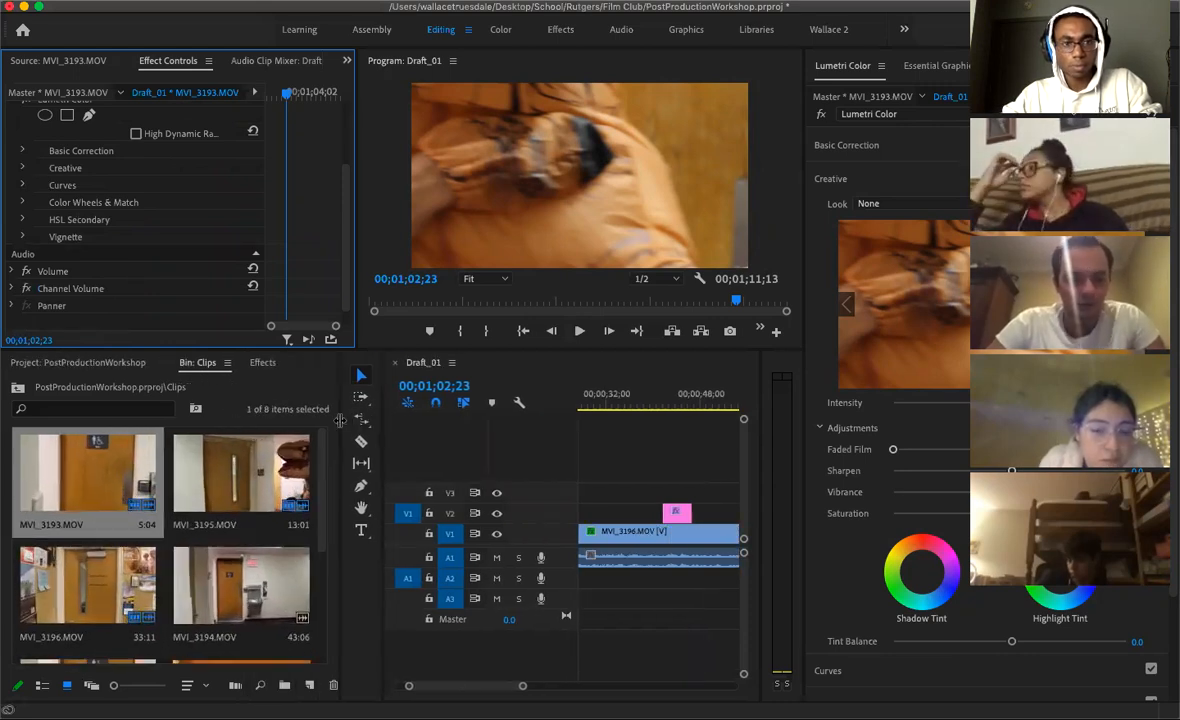
click(262, 362)
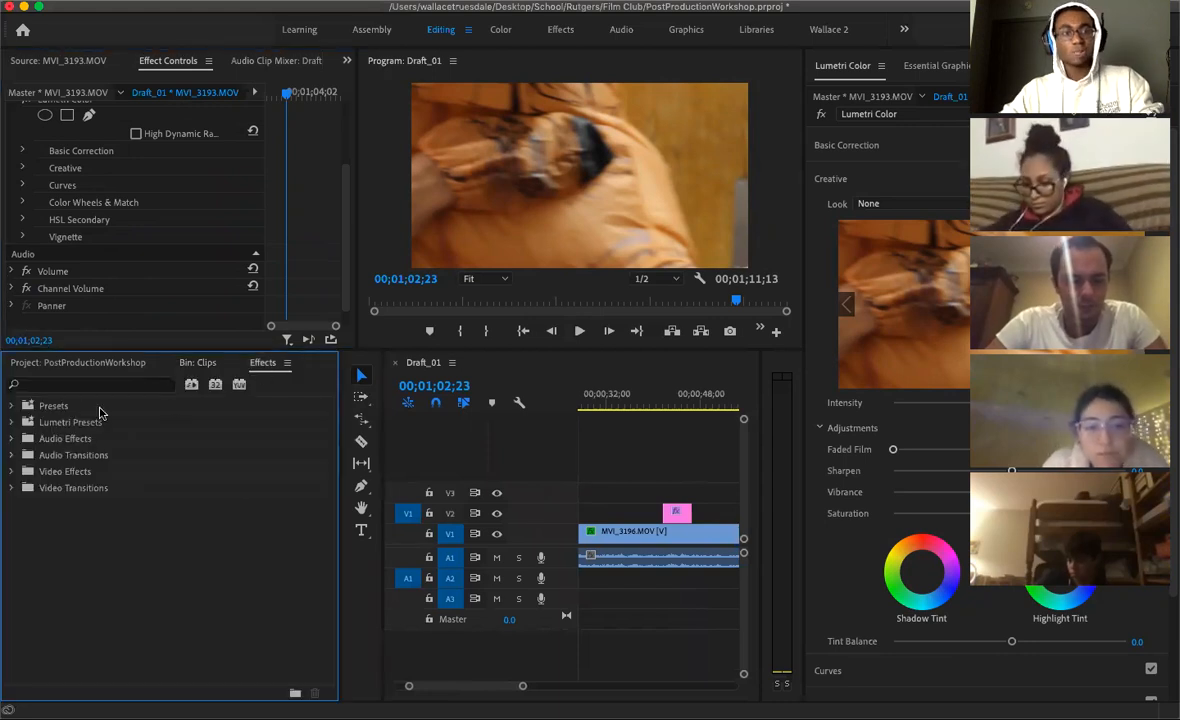
click(95, 384)
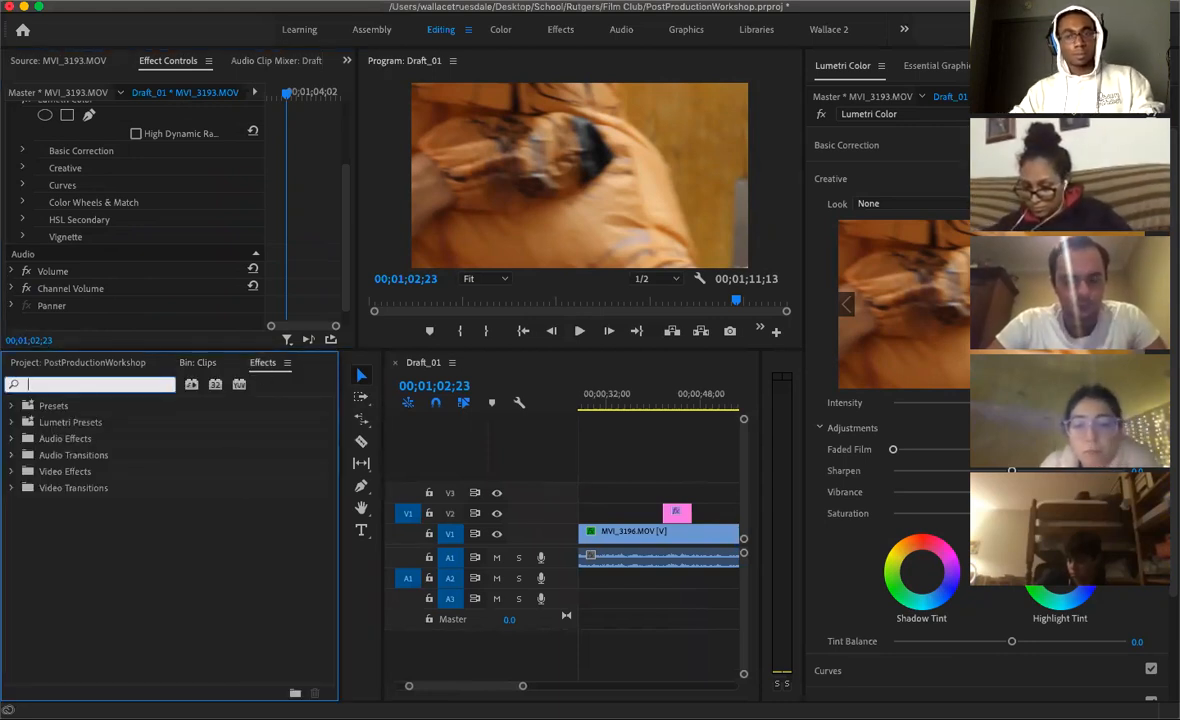
click(1072, 607)
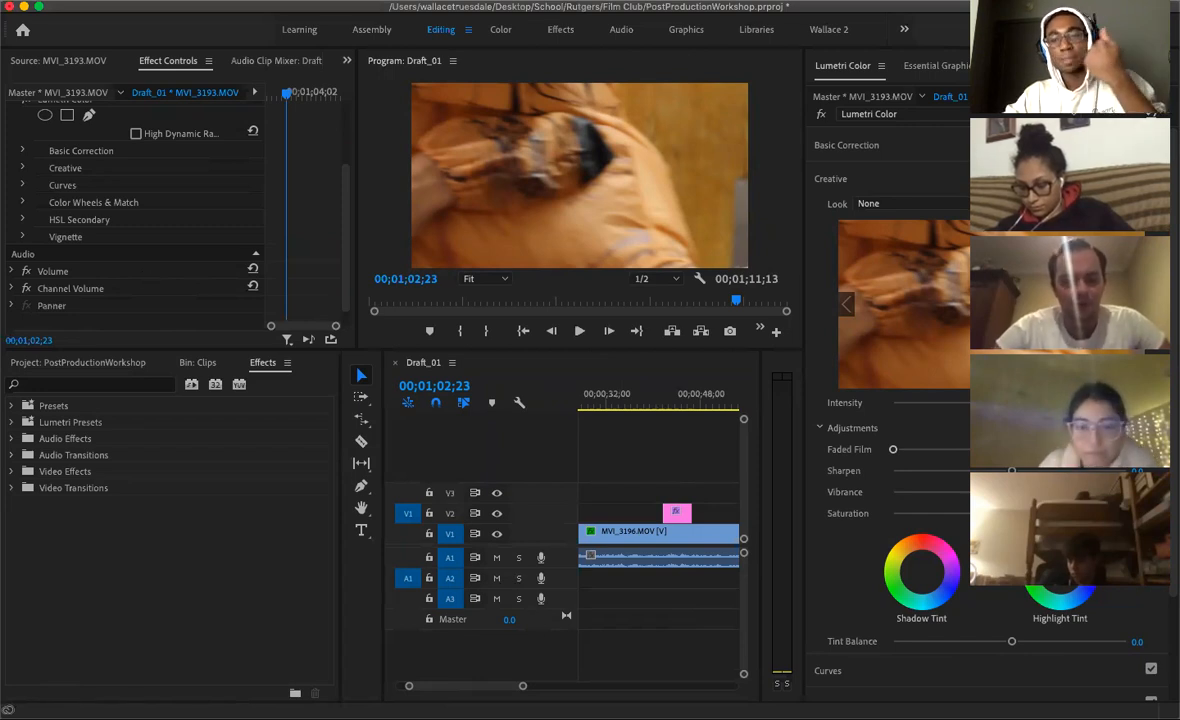
Find the Leave Color video effect by searching "leav" and apply it to the selected MVI_3193.MOV piece on V1
mouse_move(523, 688)
mouse_down()
mouse_move(594, 688)
mouse_move(516, 687)
mouse_up()
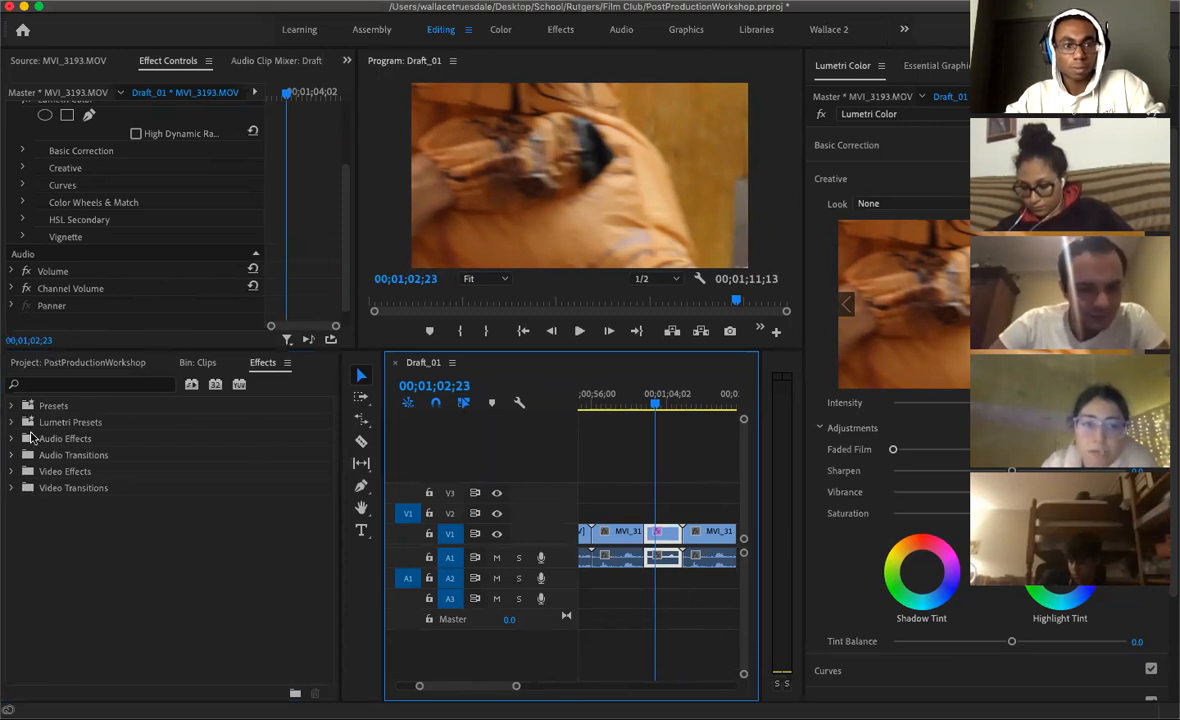
click(76, 387)
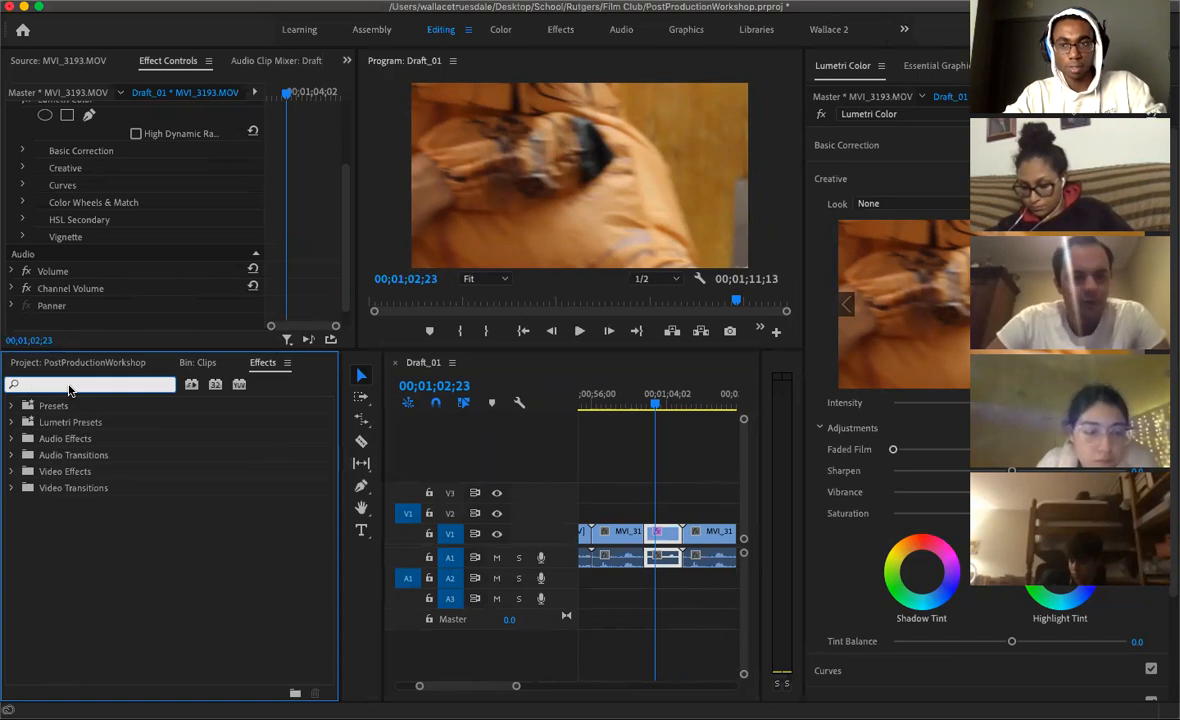
text(lea)
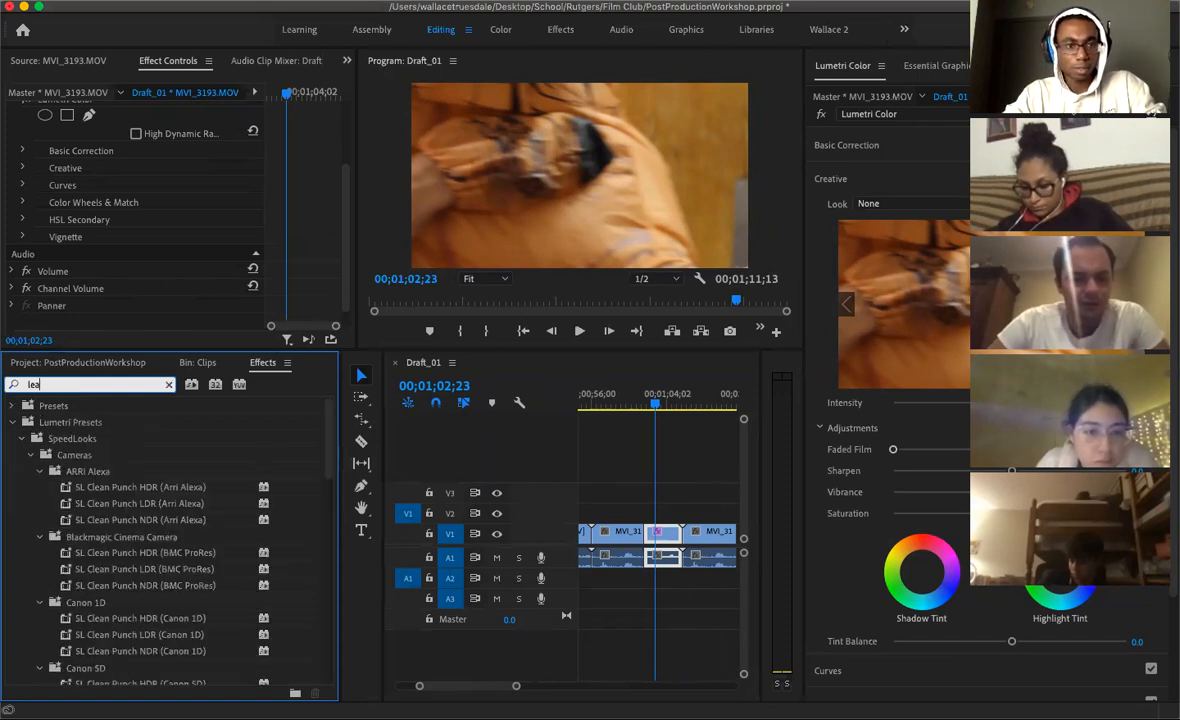
text(v)
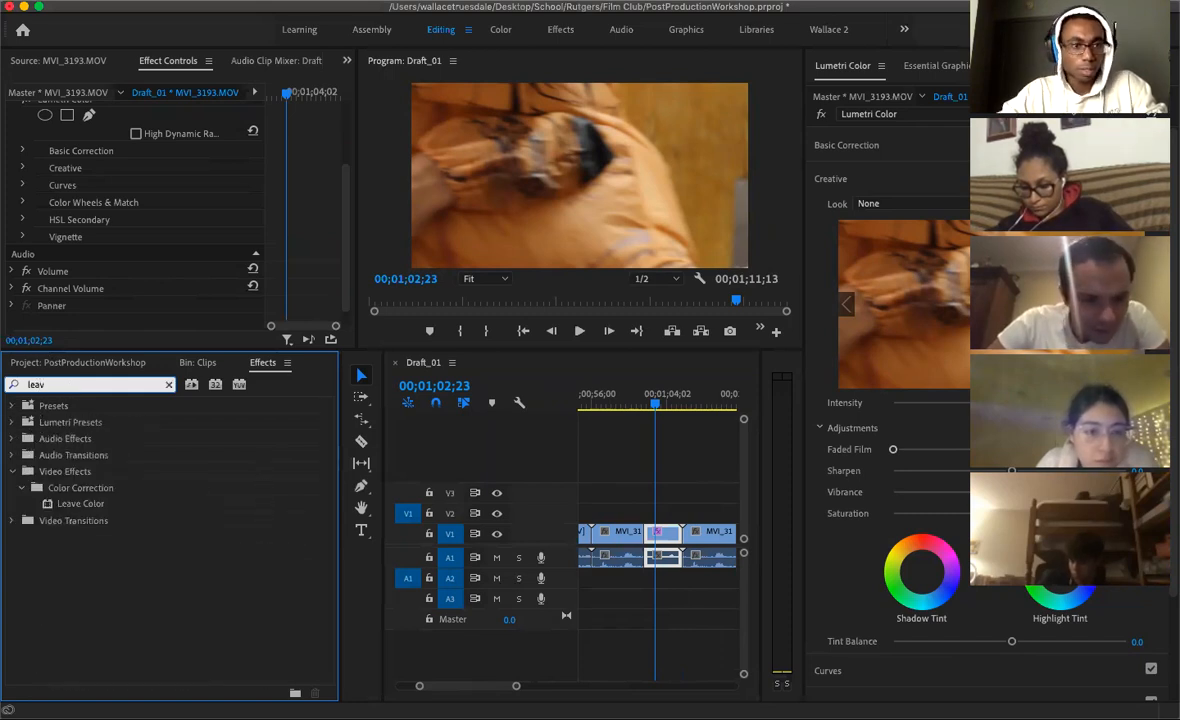
drag(85, 510, 664, 535)
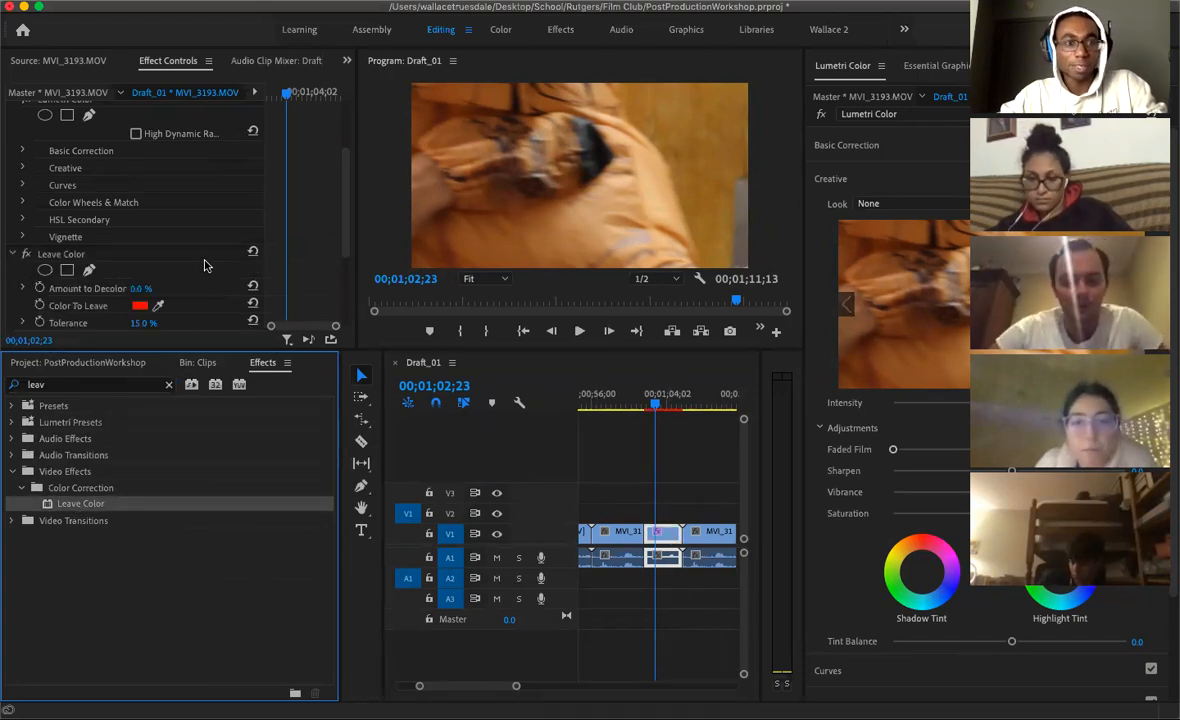
Sample the jacket's orange as Leave Color's Color To Leave and raise Amount to Decolor to 81.6 %
scroll(204, 265, down, 4)
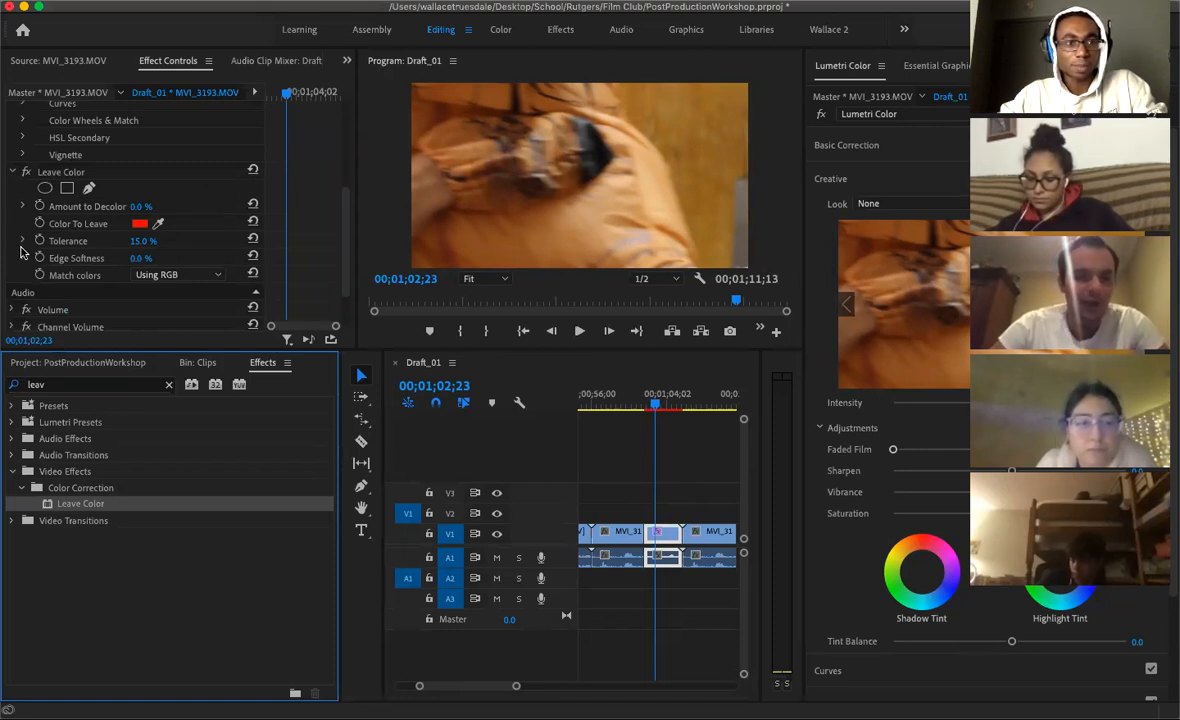
click(20, 199)
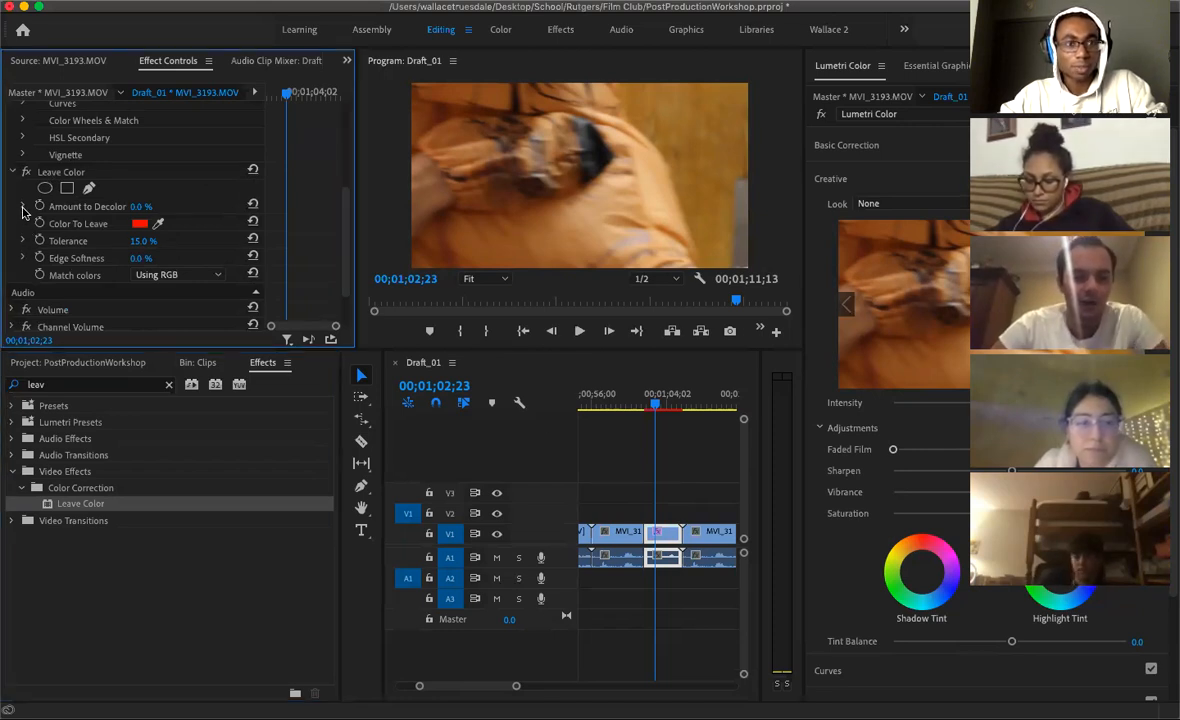
click(23, 205)
drag(29, 236, 32, 236)
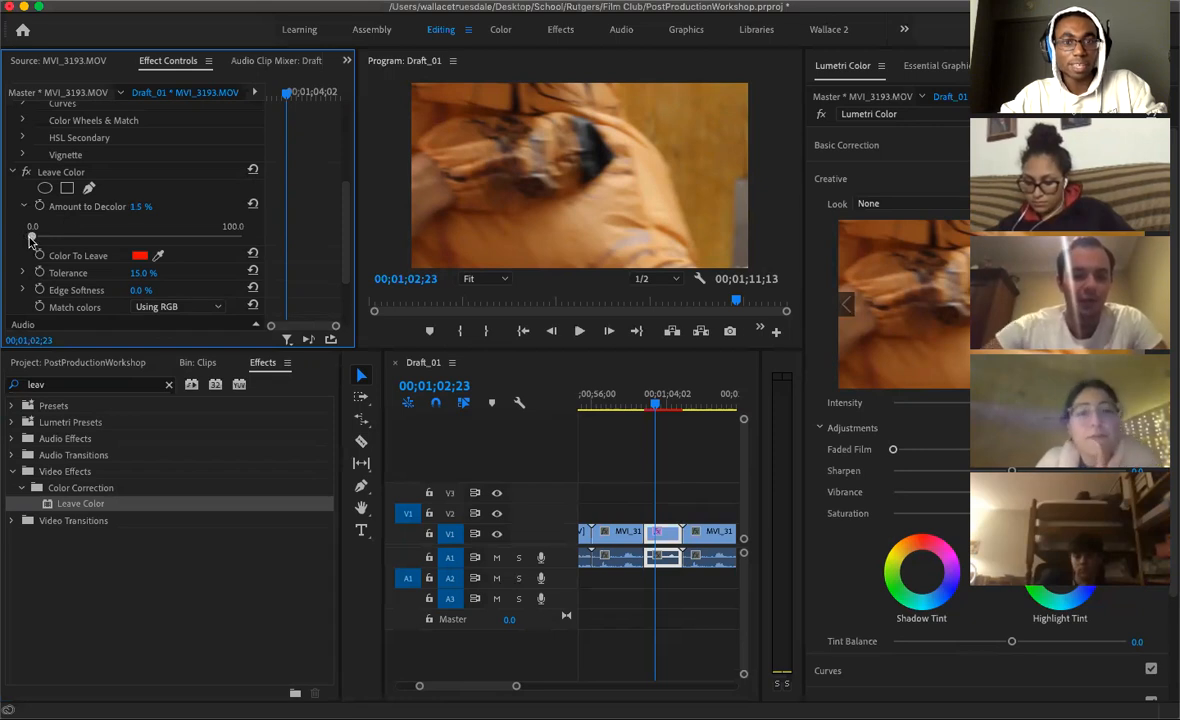
click(158, 257)
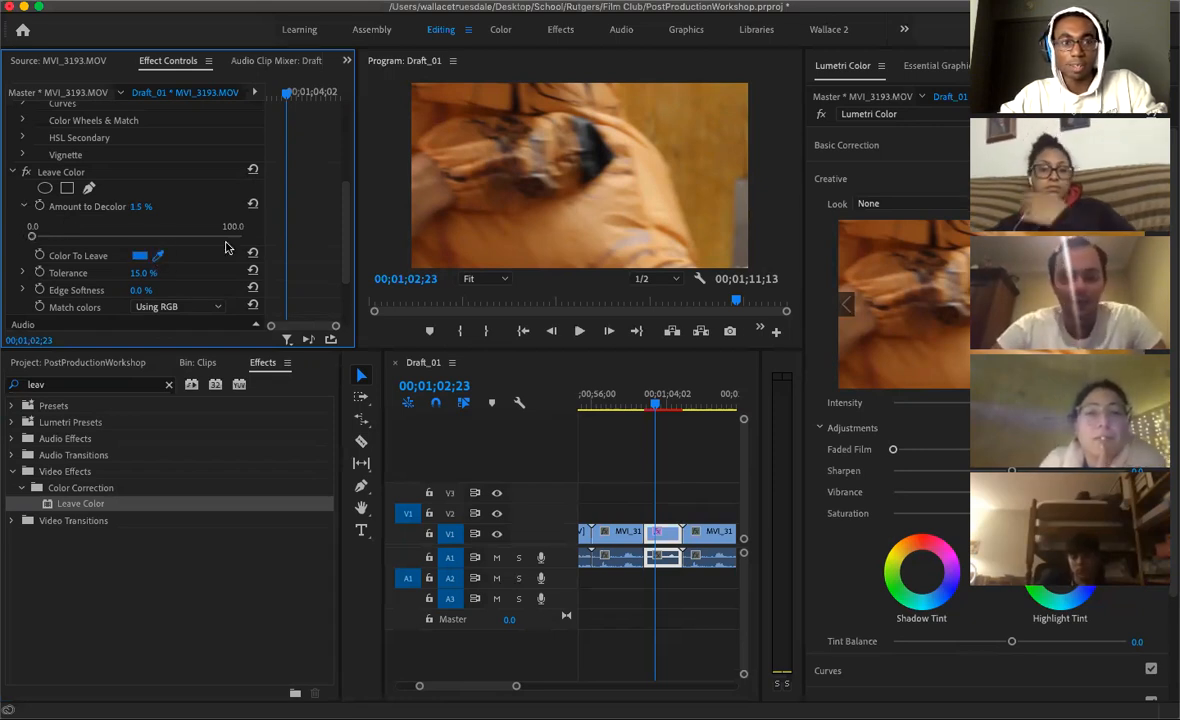
click(617, 205)
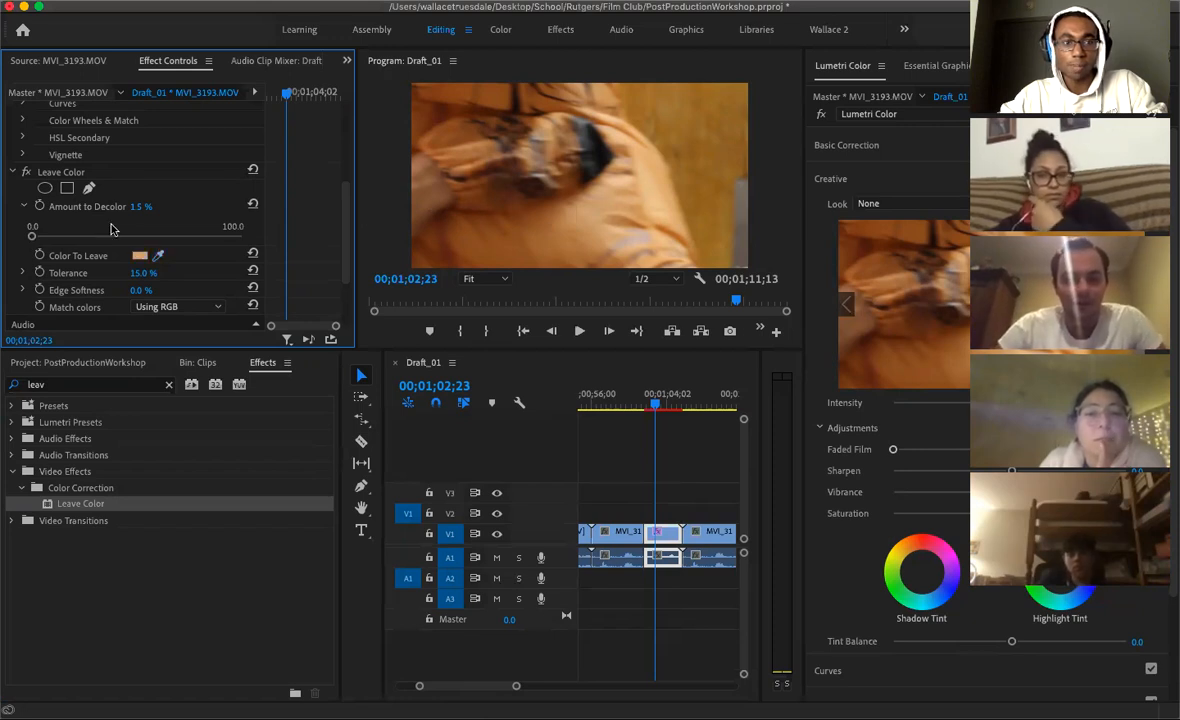
drag(33, 236, 175, 242)
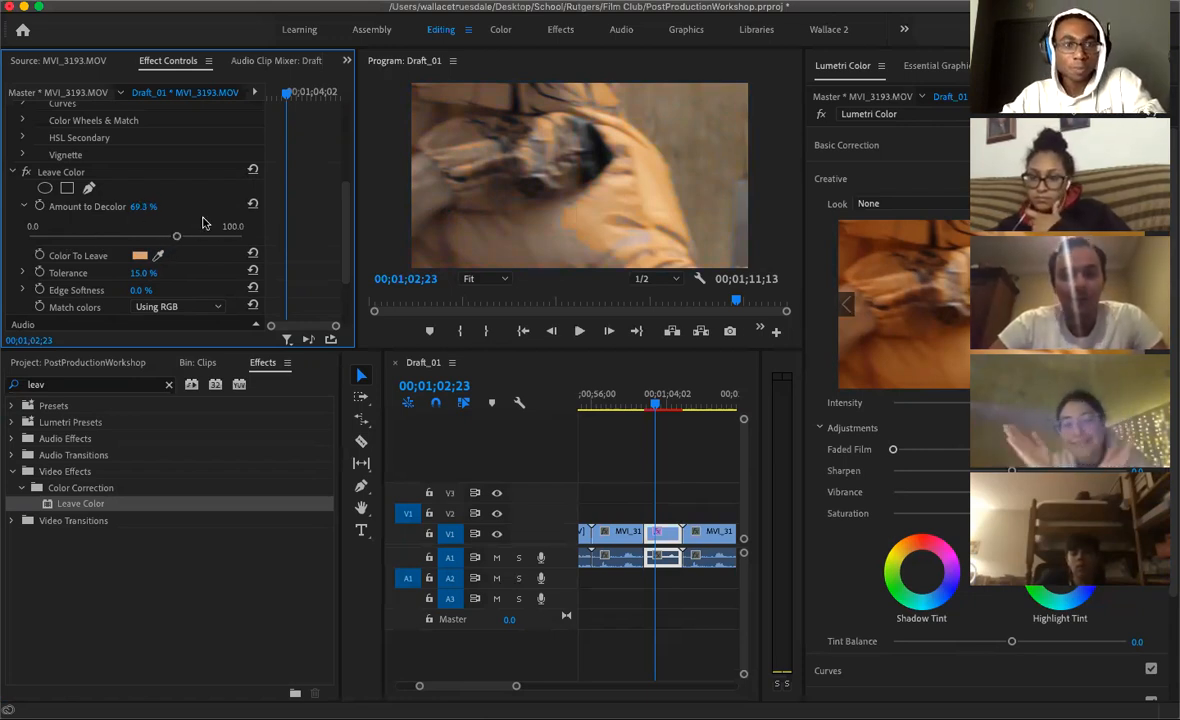
drag(175, 242, 202, 242)
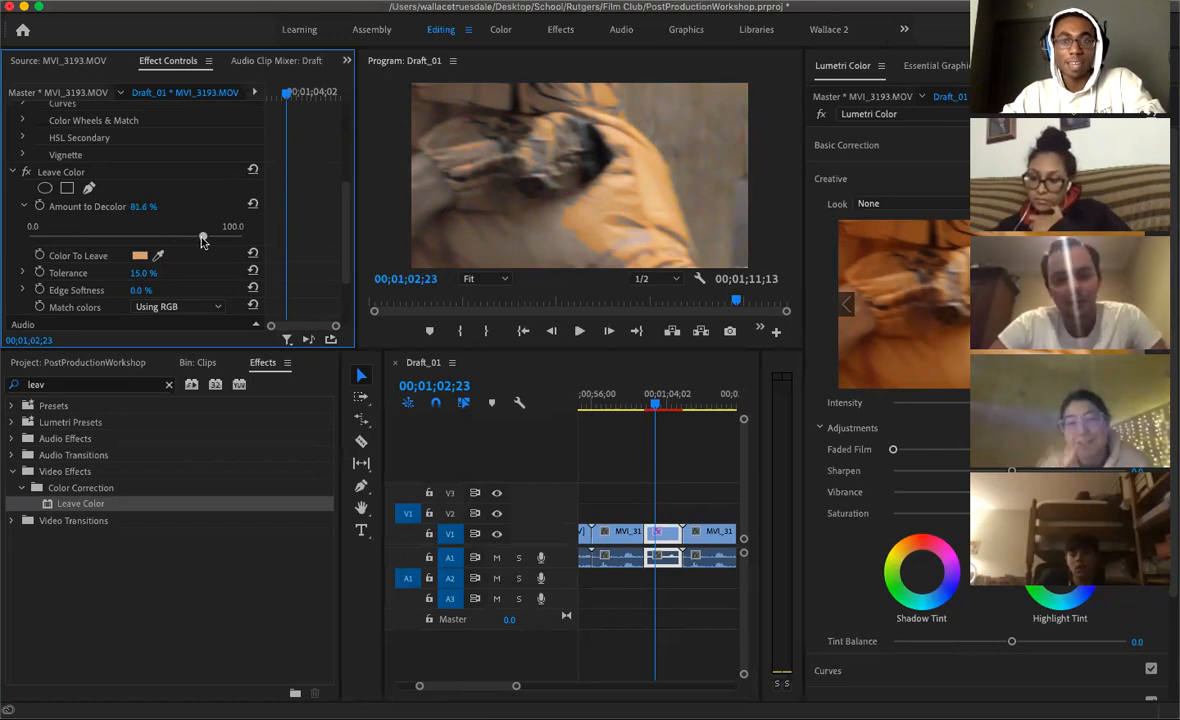